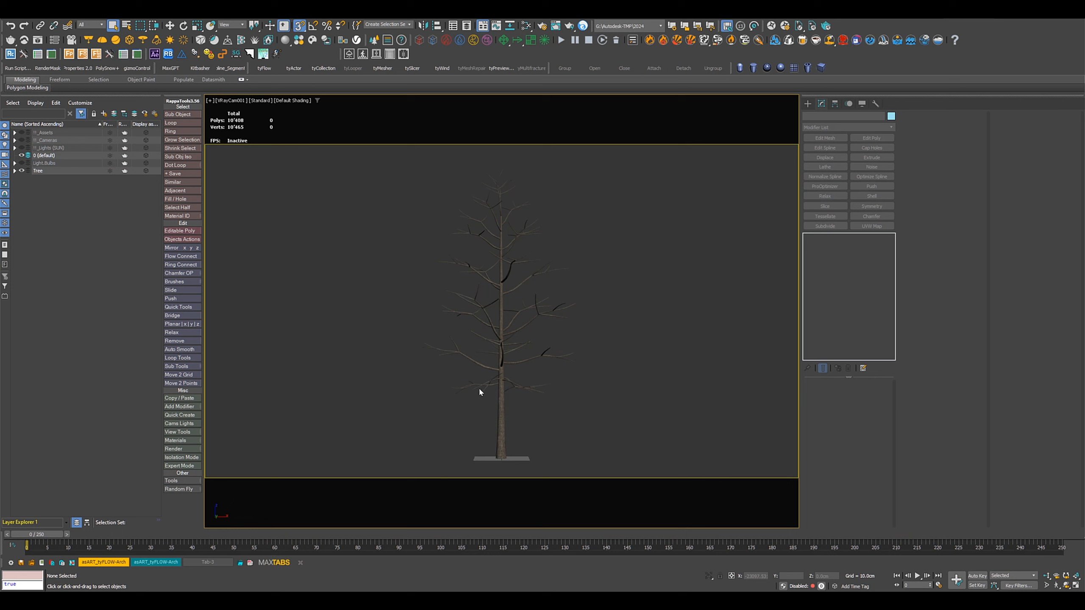
Look at the Norway Maple Snow 28-06 model in the Chaos Cosmos asset library
left_click(313, 41)
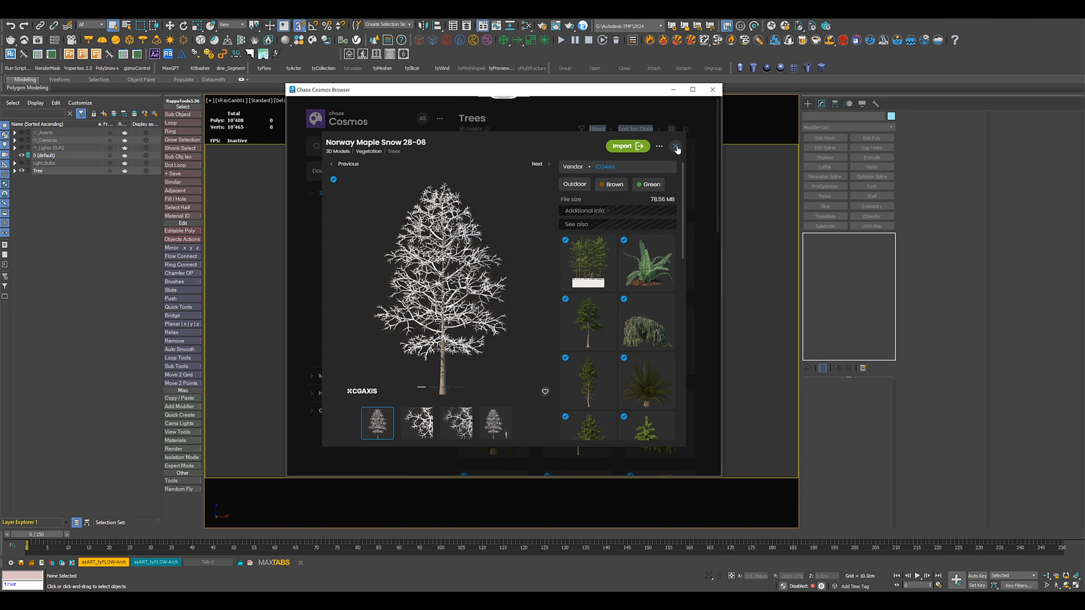
left_click(712, 90)
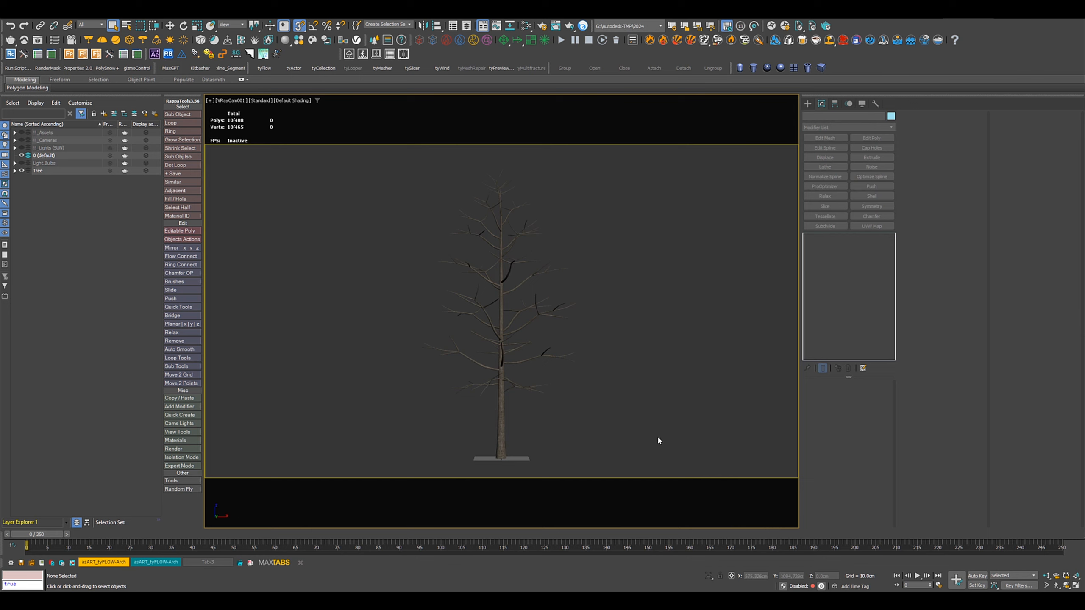
Switch to the perspective view and examine the tree's trunk and several large branches as separate objects
key("p")
scroll(538, 431, "up", 6)
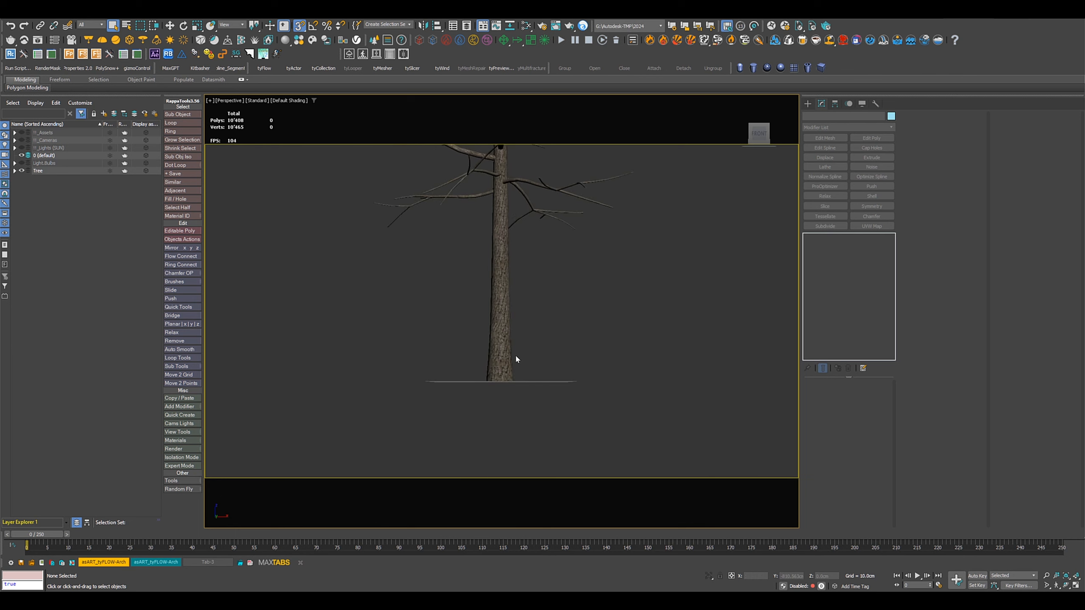
left_click(506, 350)
middle_click_drag(548, 329, 545, 387, "alt")
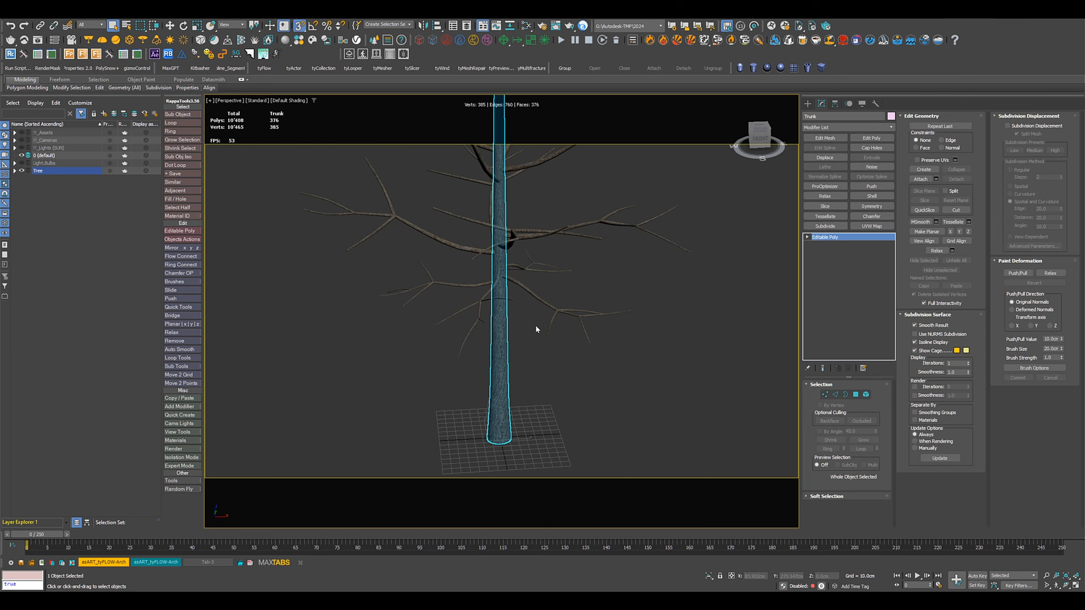
left_click(520, 291)
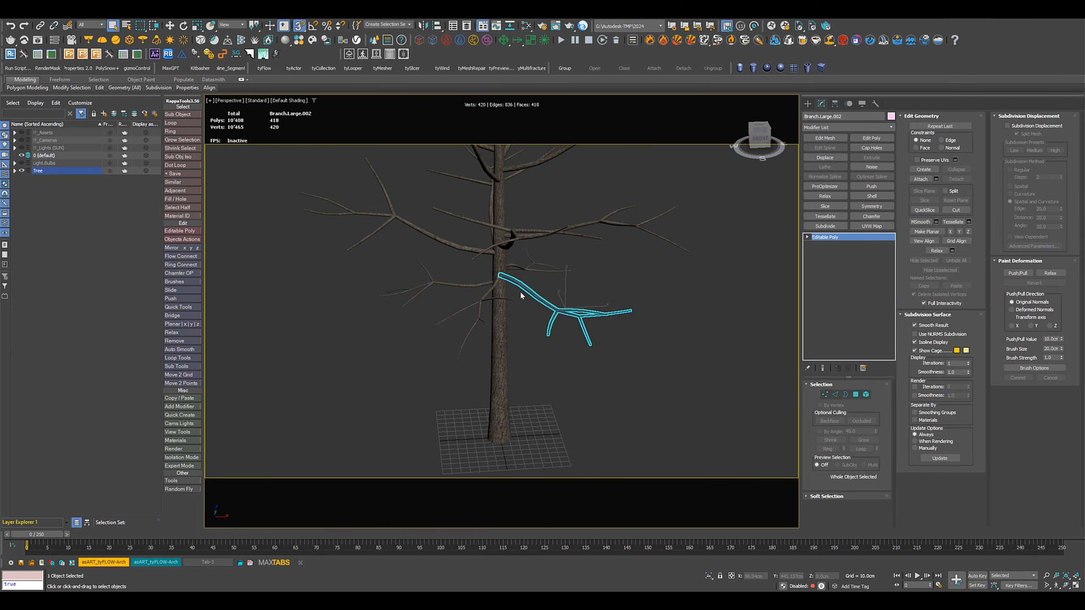
left_click(480, 301)
left_click(465, 286)
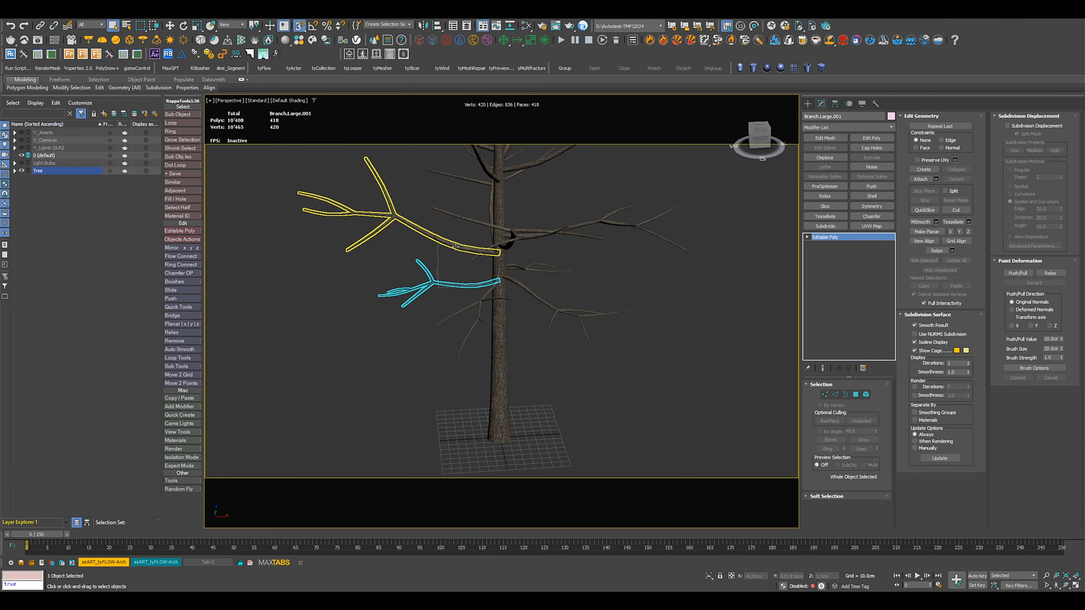
left_click(453, 246)
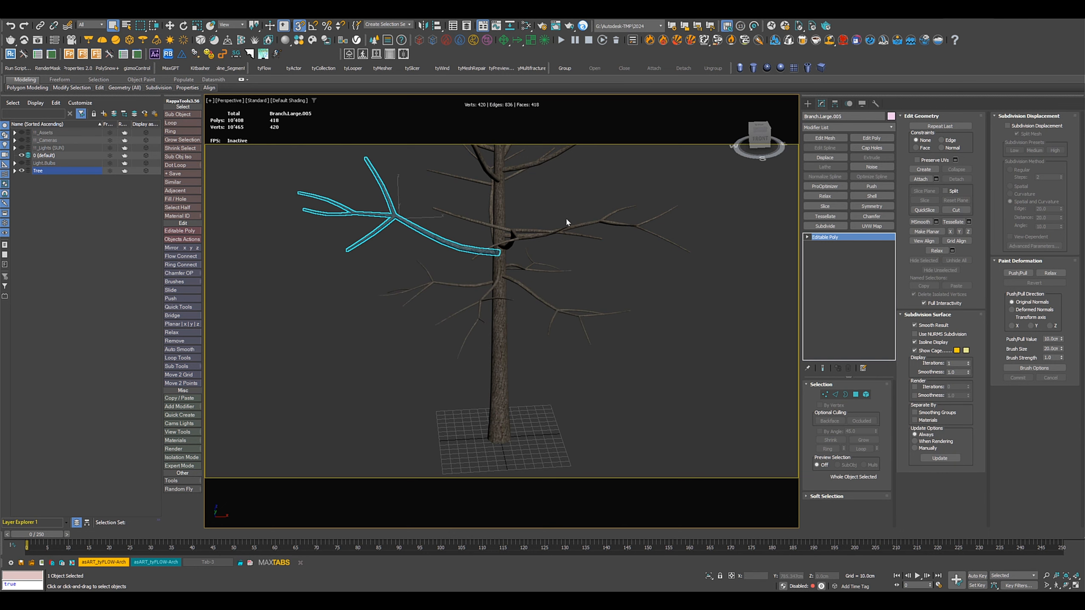
Look through the Branches.Large group in the Tree layer, checking Branch.Large.001 and Branch.Large.024
left_click(14, 170)
left_click(22, 178)
left_click(60, 186)
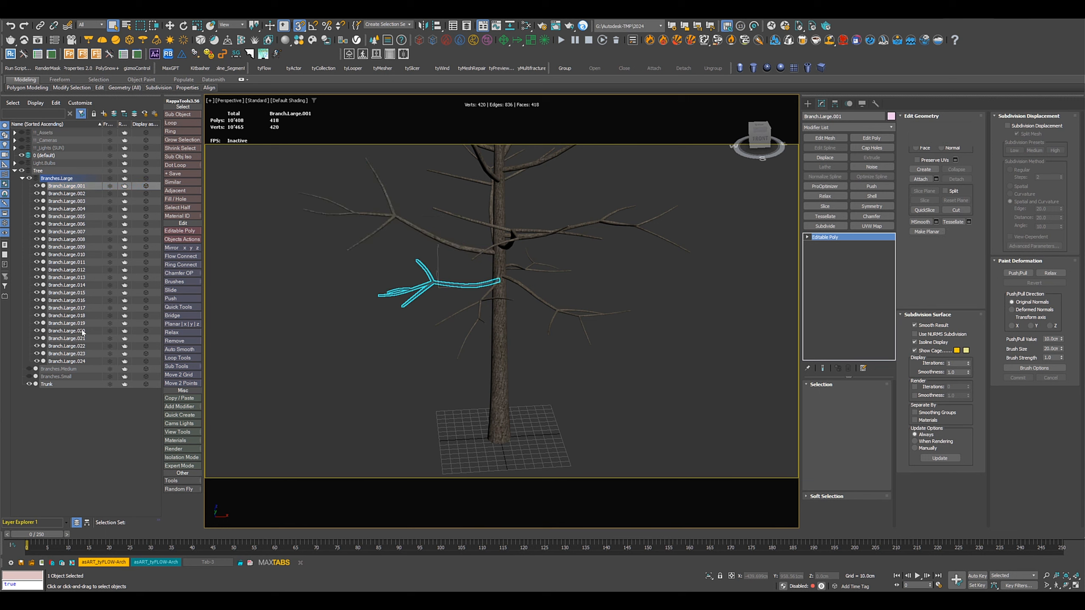
left_click(85, 361)
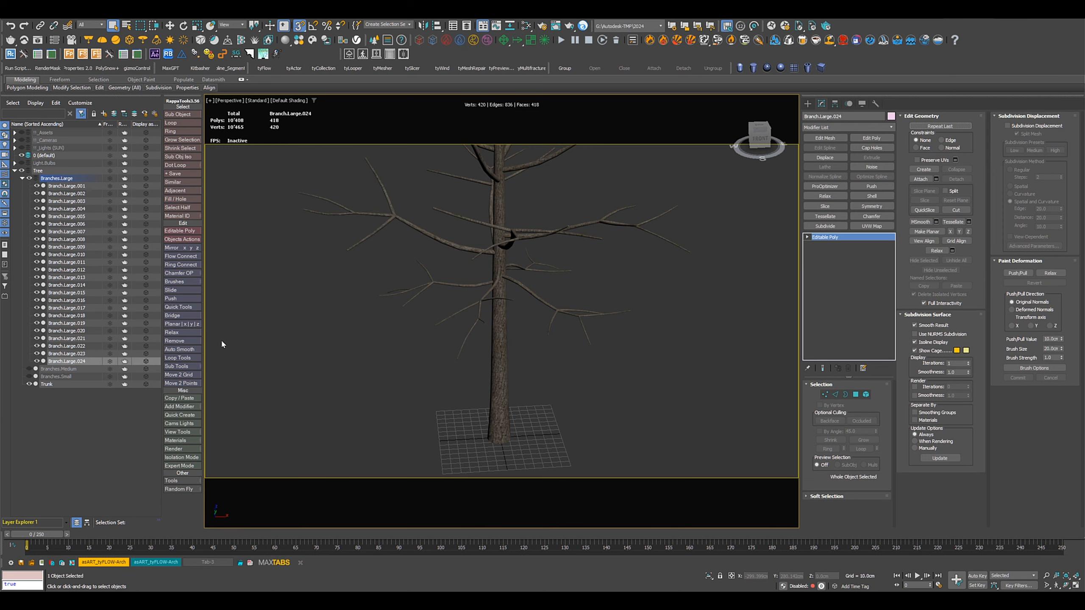
left_click(22, 179)
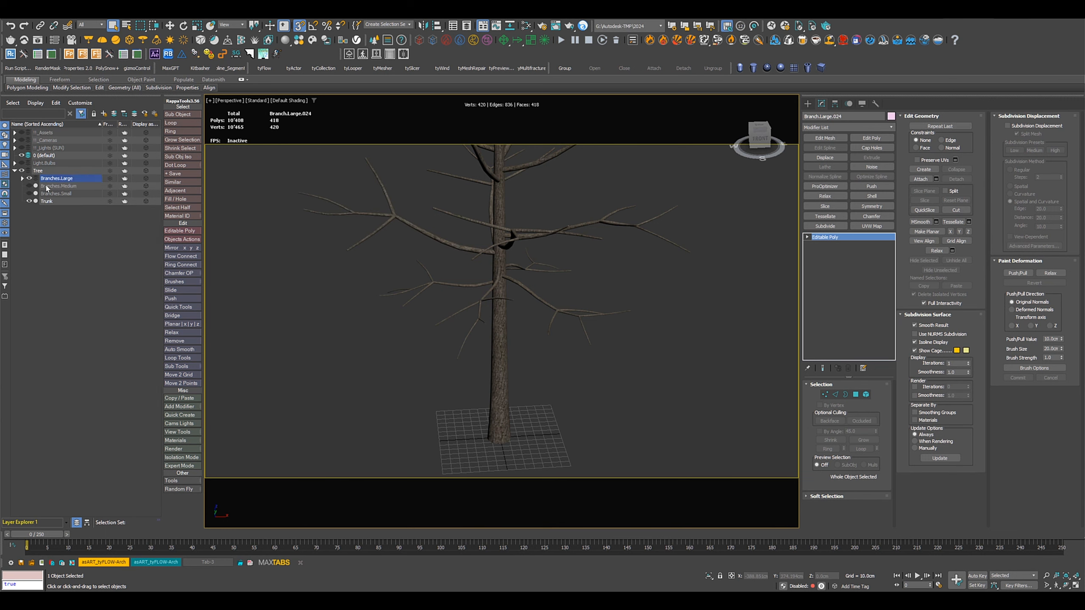
Show the Branches.Medium object and select it to examine its branches on the tree
left_click(30, 186)
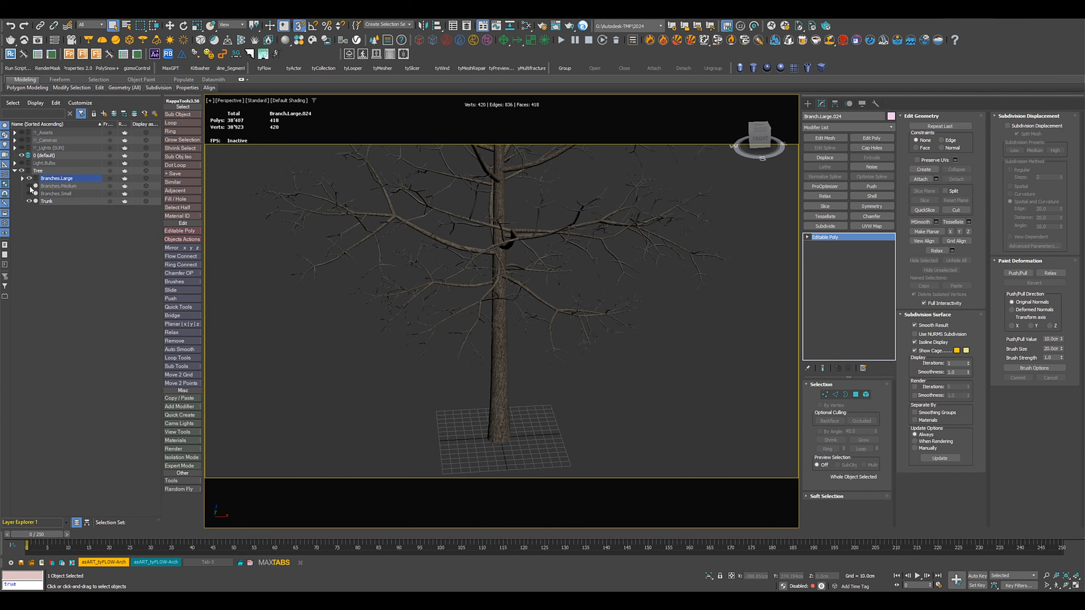
left_click(315, 272)
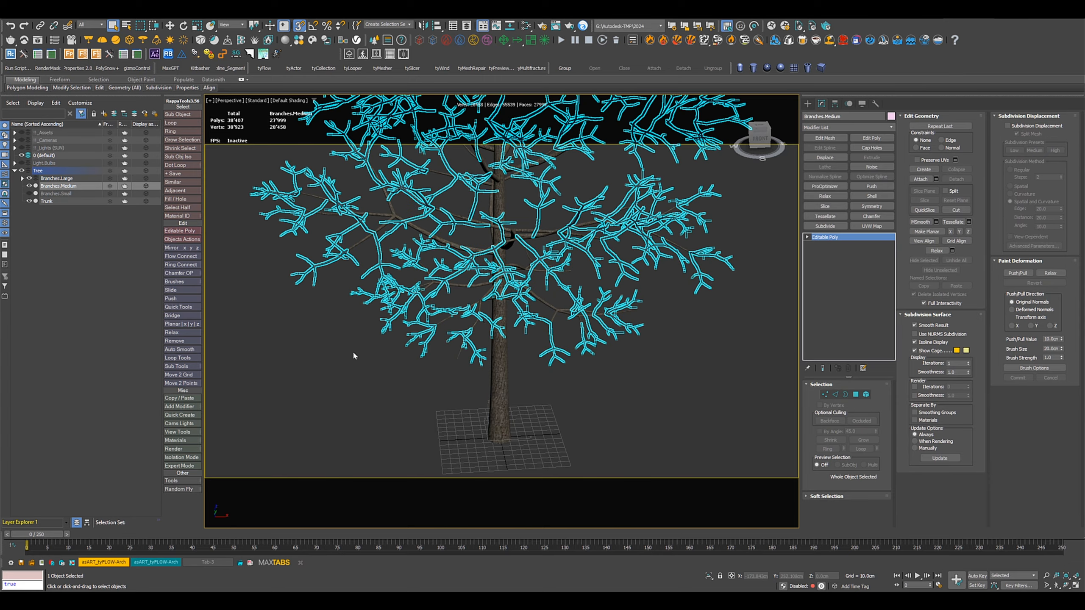
mouse_move(353, 351)
middle_mouse_down("alt")
mouse_move(401, 365)
mouse_move(356, 363)
middle_mouse_up("alt")
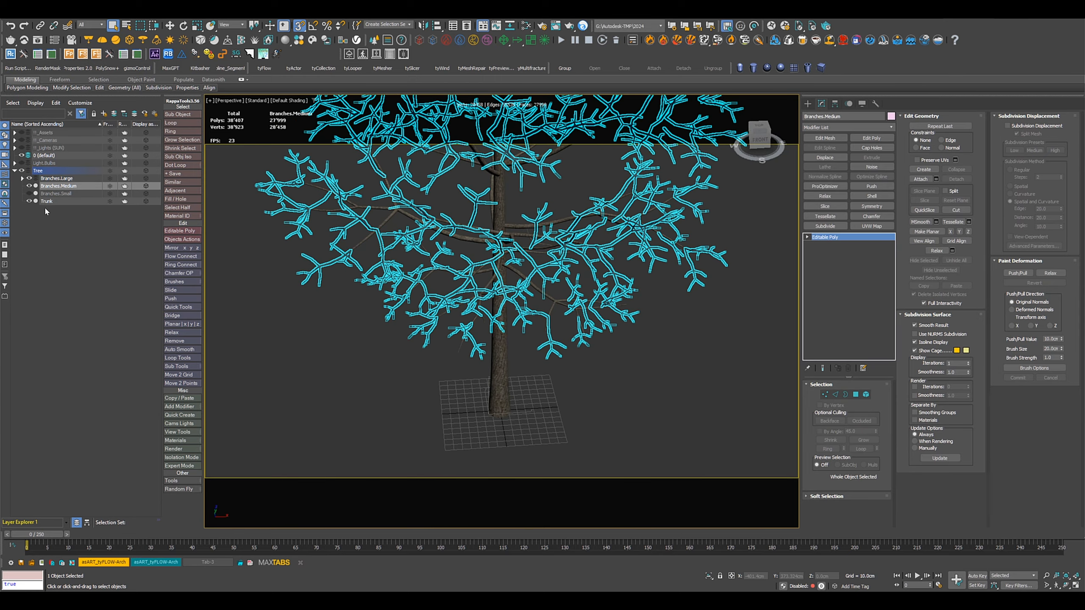
Show the Branches.Small object and select it to examine the fine twigs up close and across the whole tree
left_click(30, 193)
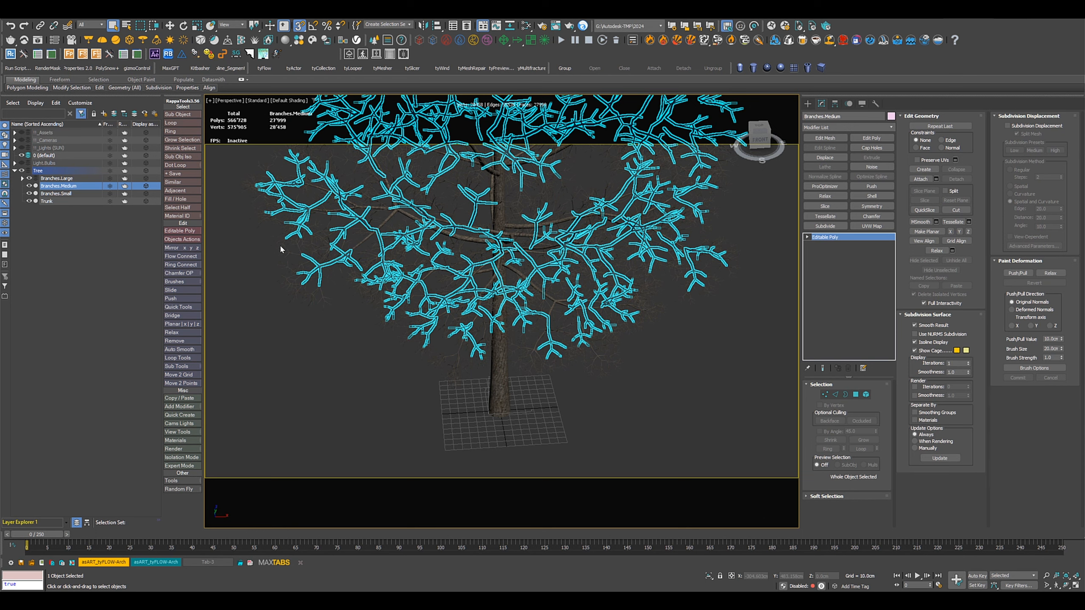
scroll(285, 268, "up", 10)
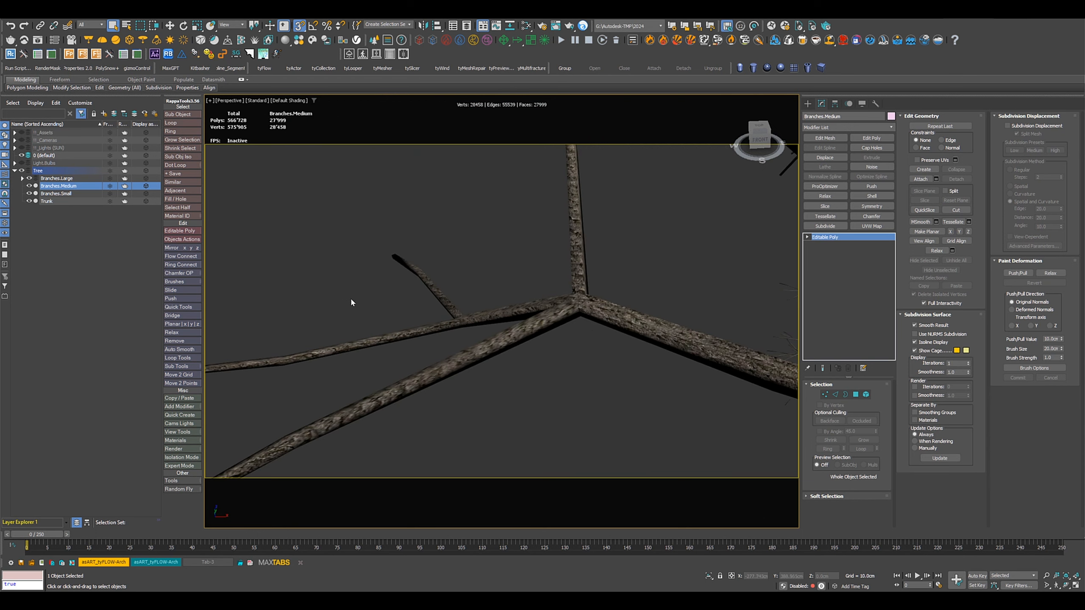
left_click(474, 356)
scroll(473, 356, "down", 15)
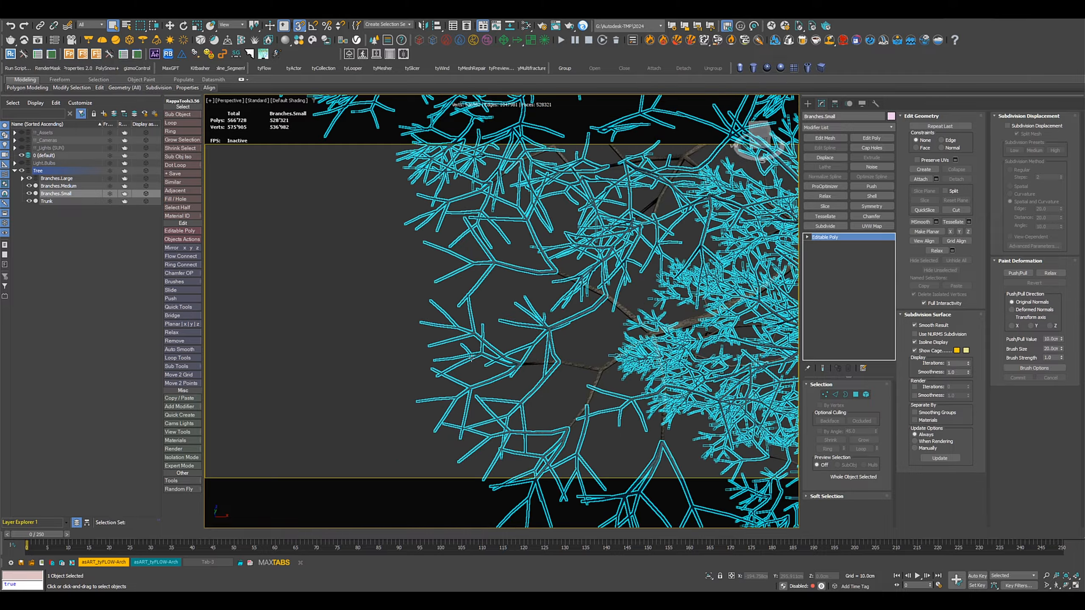
scroll(463, 348, "down", 4)
middle_click_drag(462, 348, 509, 345, "alt")
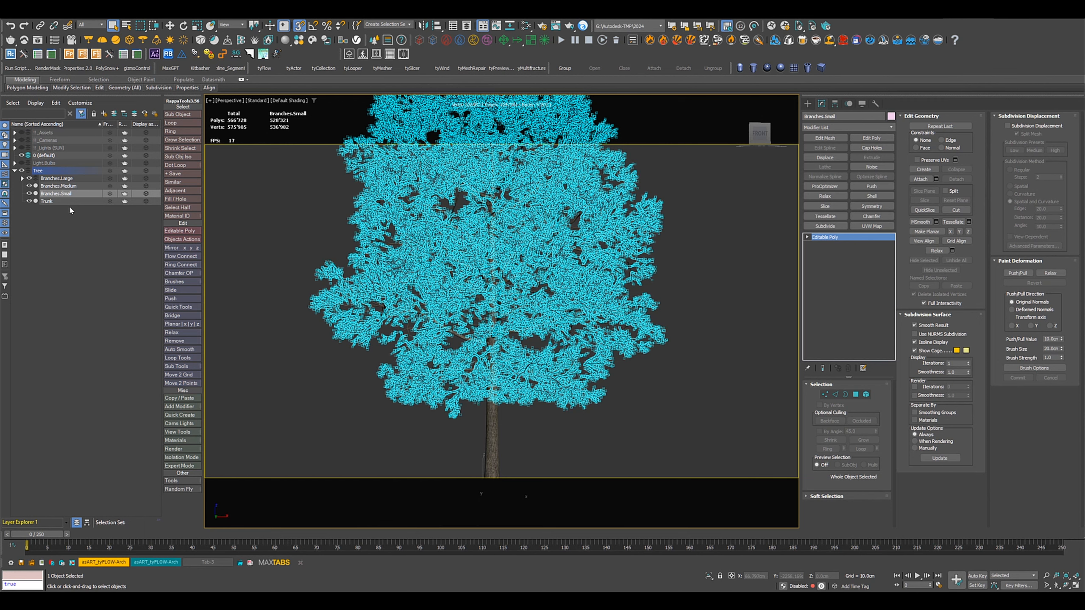
Hide Branches.Small, Branches.Medium and the Branches.Large group, leaving only the trunk shown
left_click(29, 194)
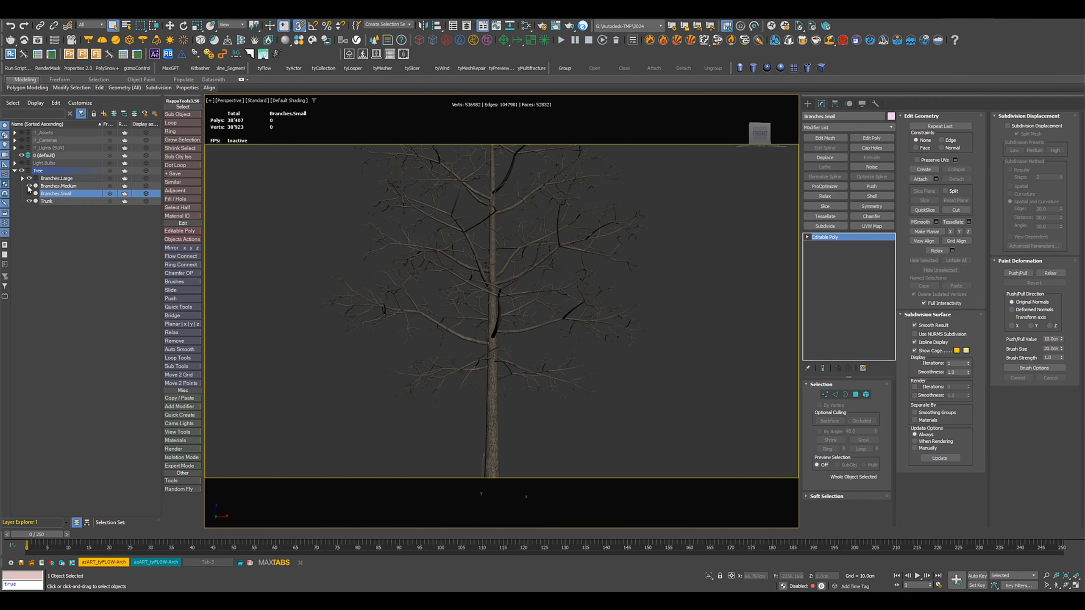
left_click(28, 186)
left_click(29, 179)
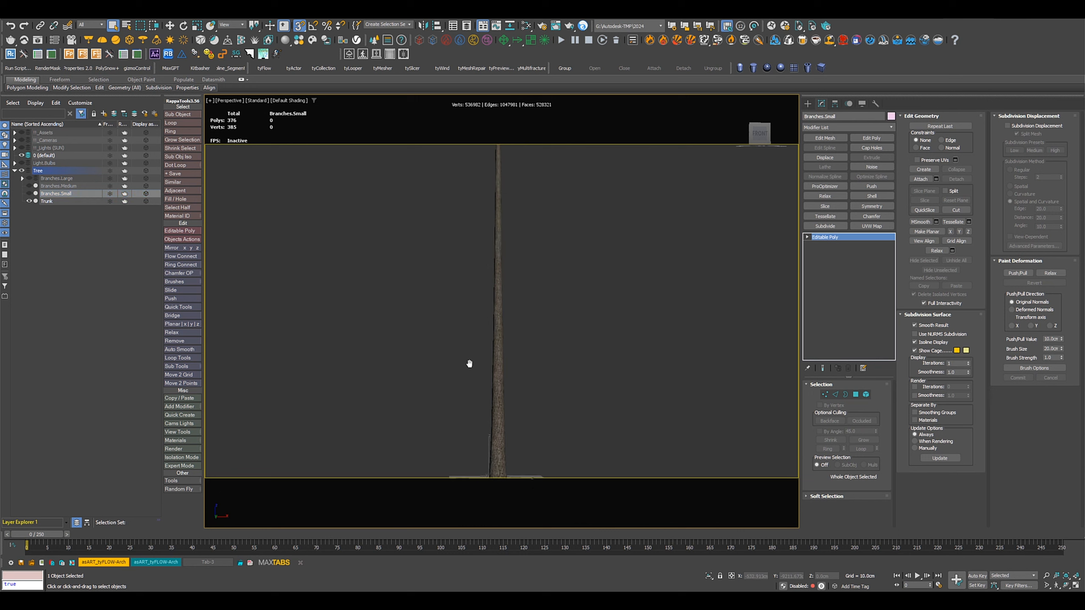
middle_click_drag(467, 363, 480, 405, "alt")
scroll(491, 410, "up", 2)
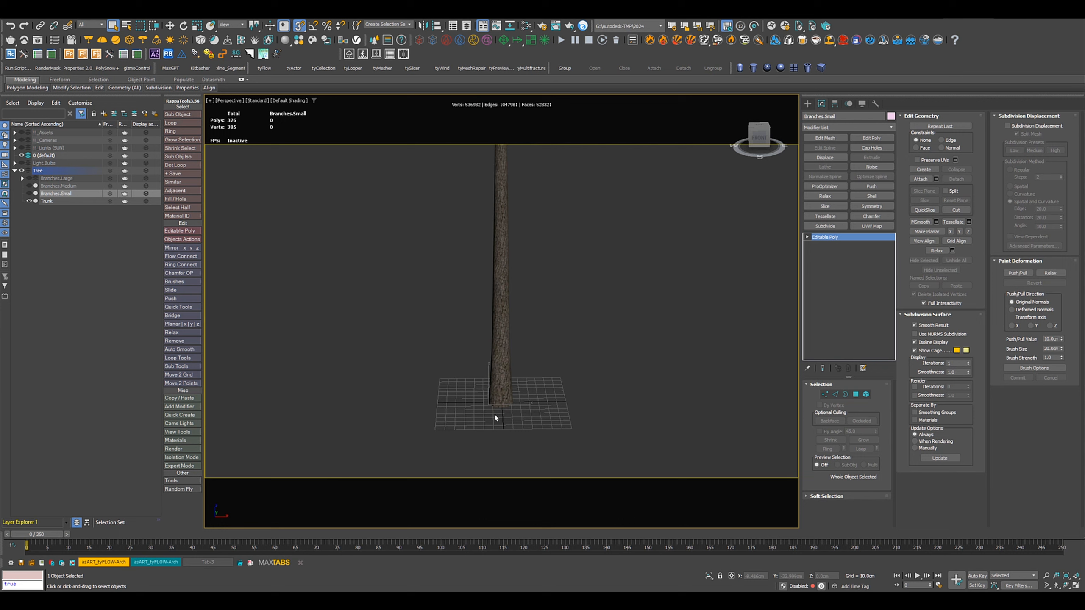
scroll(494, 413, "up", 2)
middle_click_drag(502, 407, 521, 438, "alt")
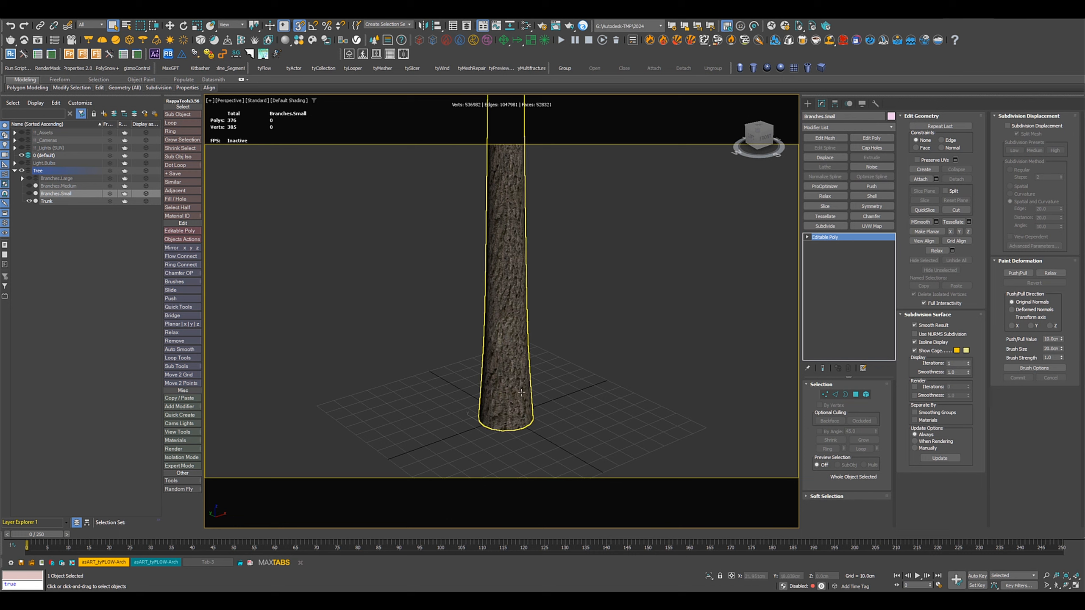
middle_click_drag(533, 431, 506, 434, "alt")
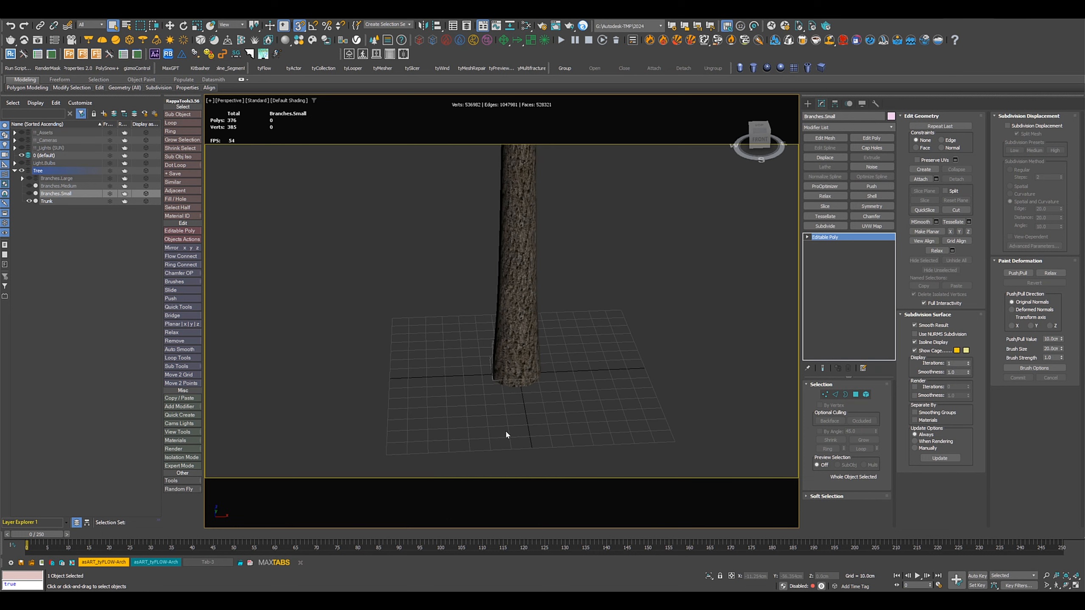
Activate the Helix spline tool for drawing a new shape
left_click(808, 103)
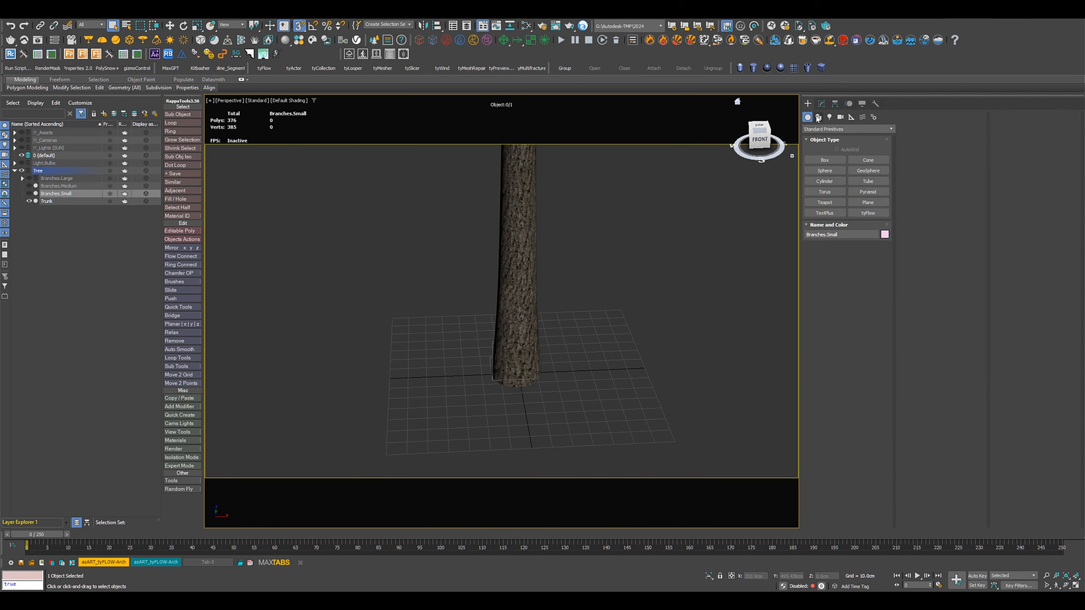
left_click(818, 116)
left_click(871, 213)
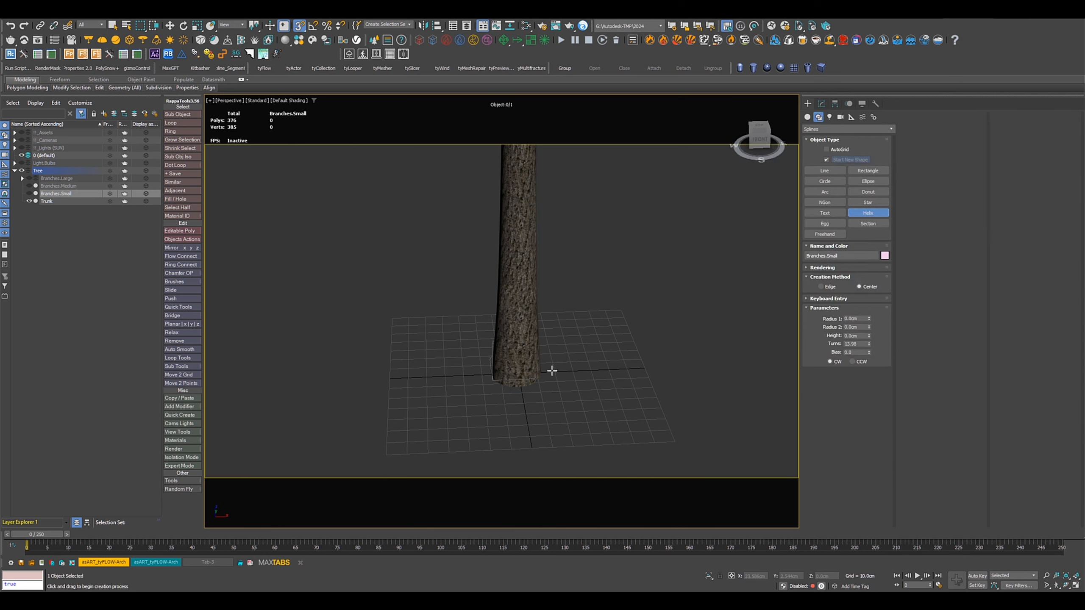
left_click_drag(514, 376, 560, 395)
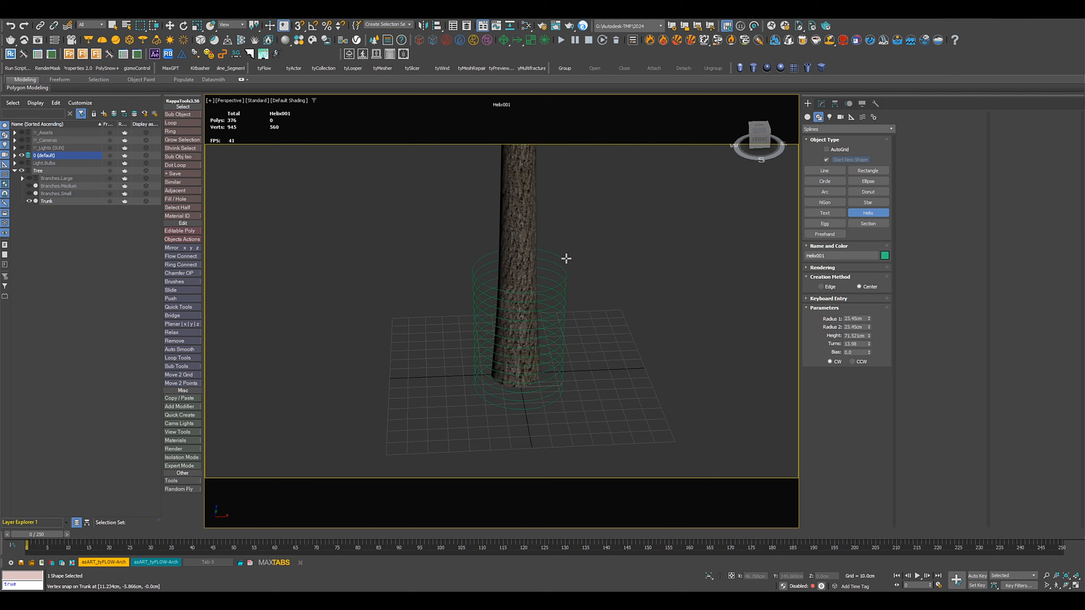
double_click(563, 236)
right_click(564, 236)
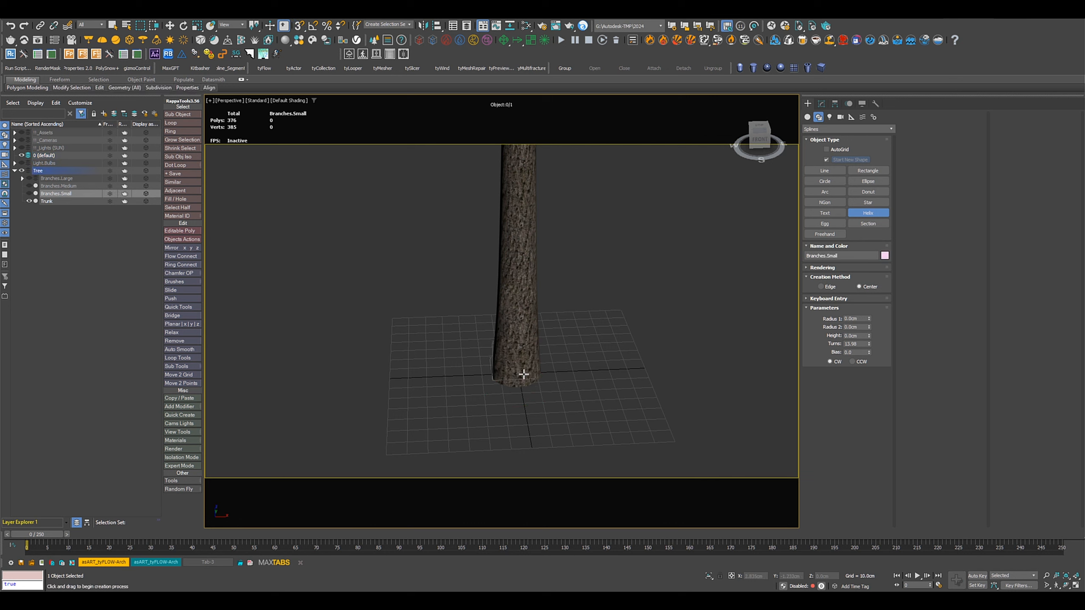
Draw a helix around the trunk's base, about 27.5 cm in radius and 90.7 cm high, and set its object color to light blue
left_click_drag(524, 373, 560, 393)
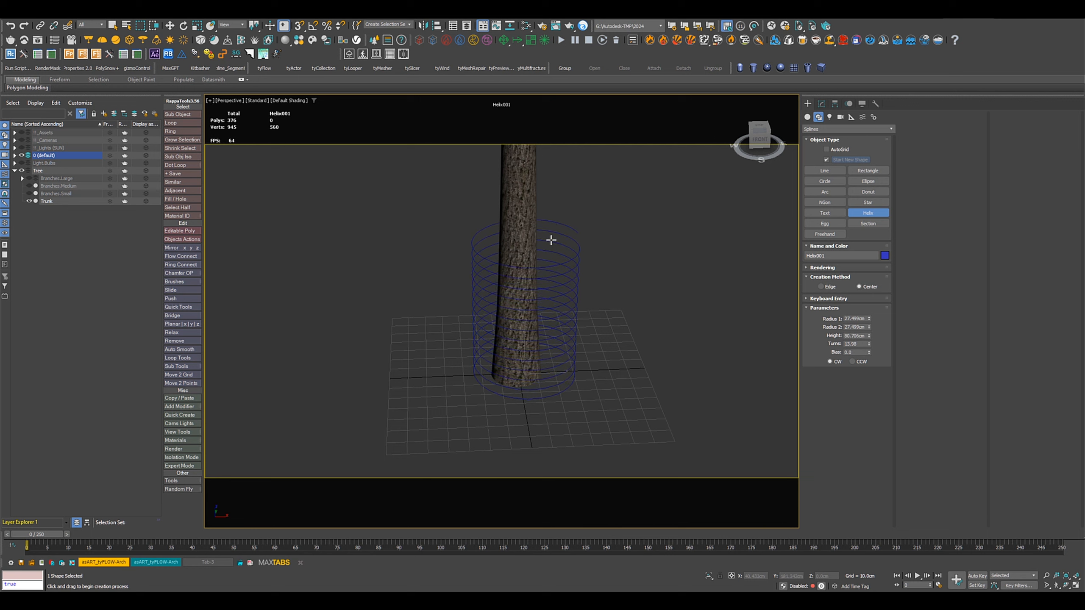
right_click(551, 240)
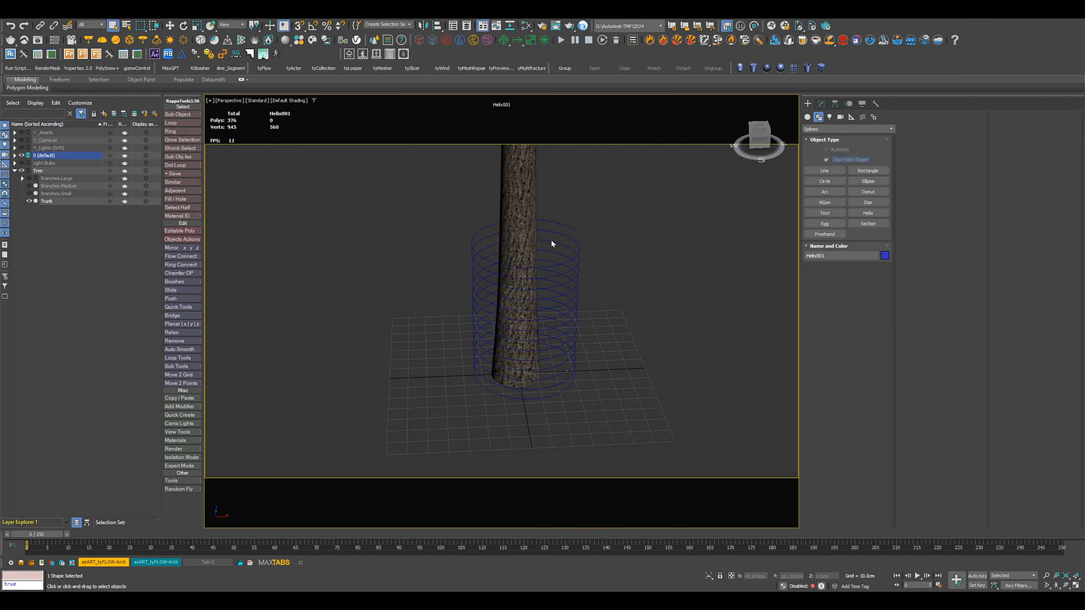
left_click(883, 255)
left_click(557, 272)
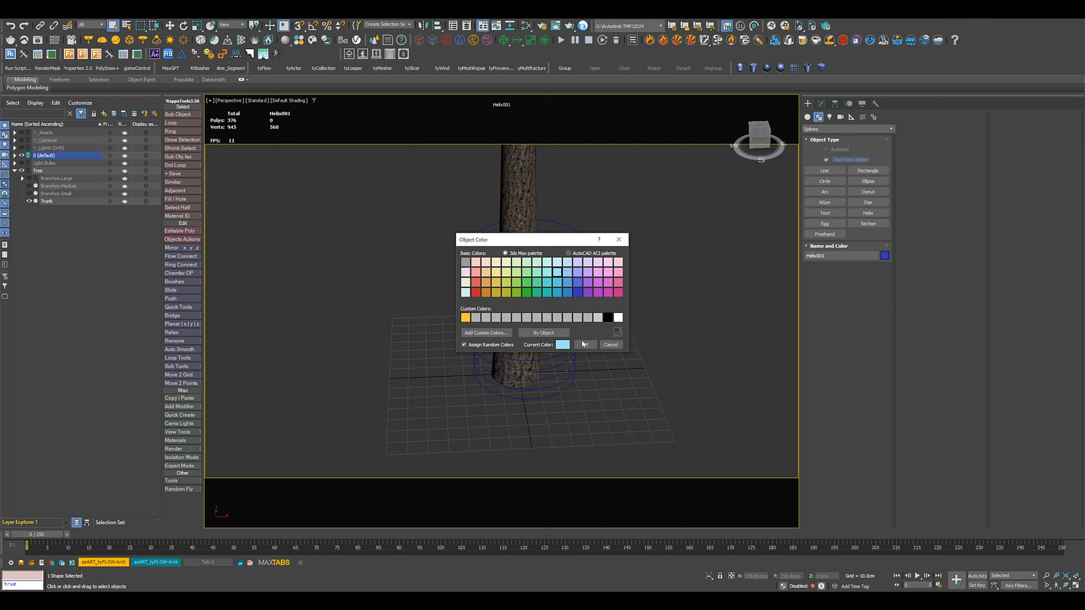
left_click(585, 345)
Move the helix slightly in the ground plane so that it is roughly centered around the trunk
middle_click_drag(638, 360, 632, 406, "alt")
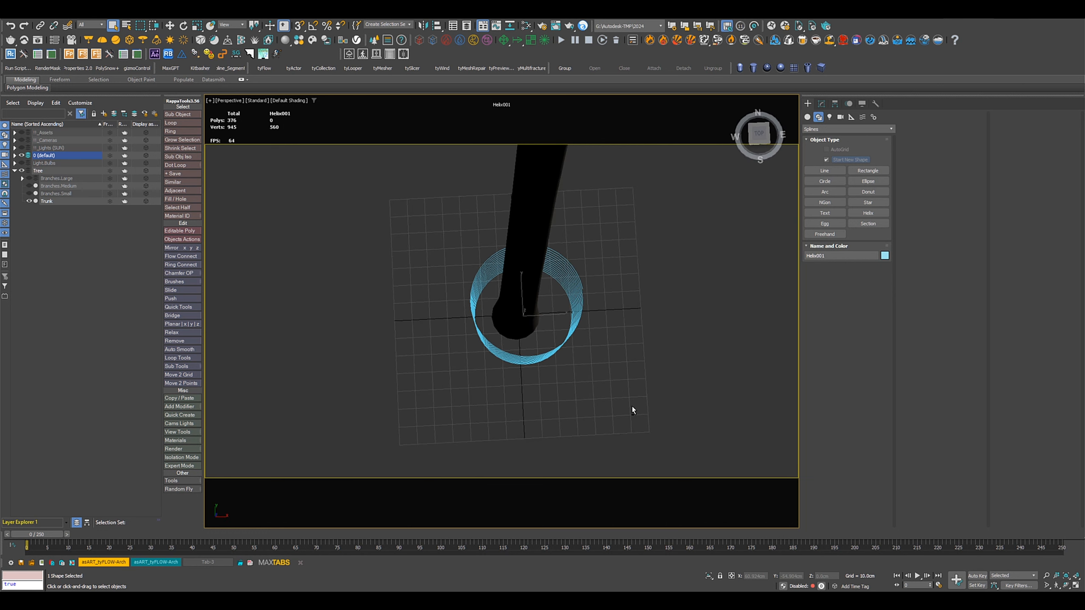
key("w")
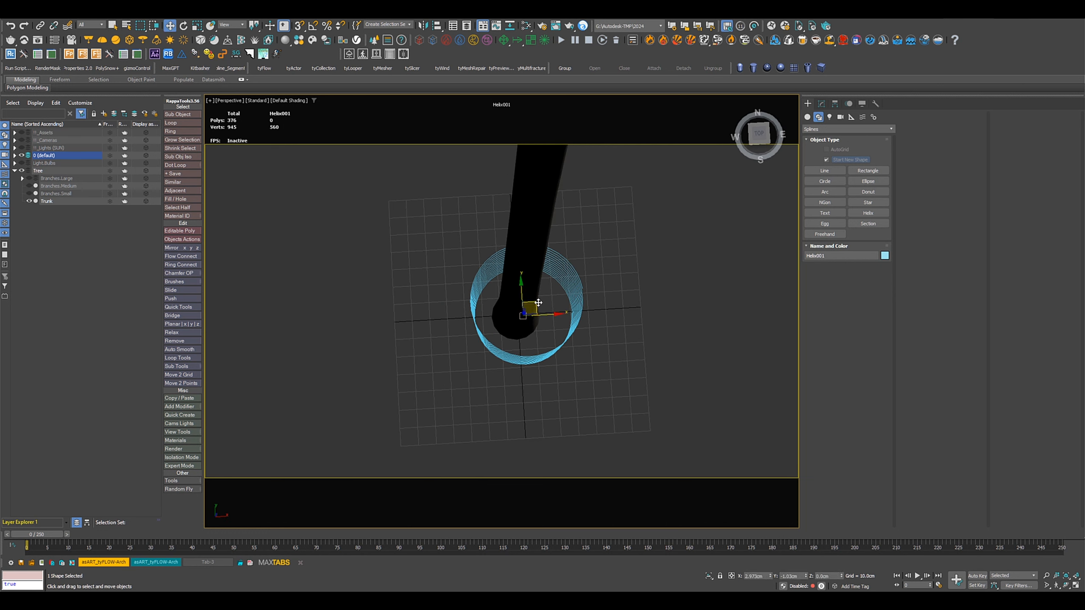
left_click_drag(538, 303, 535, 299)
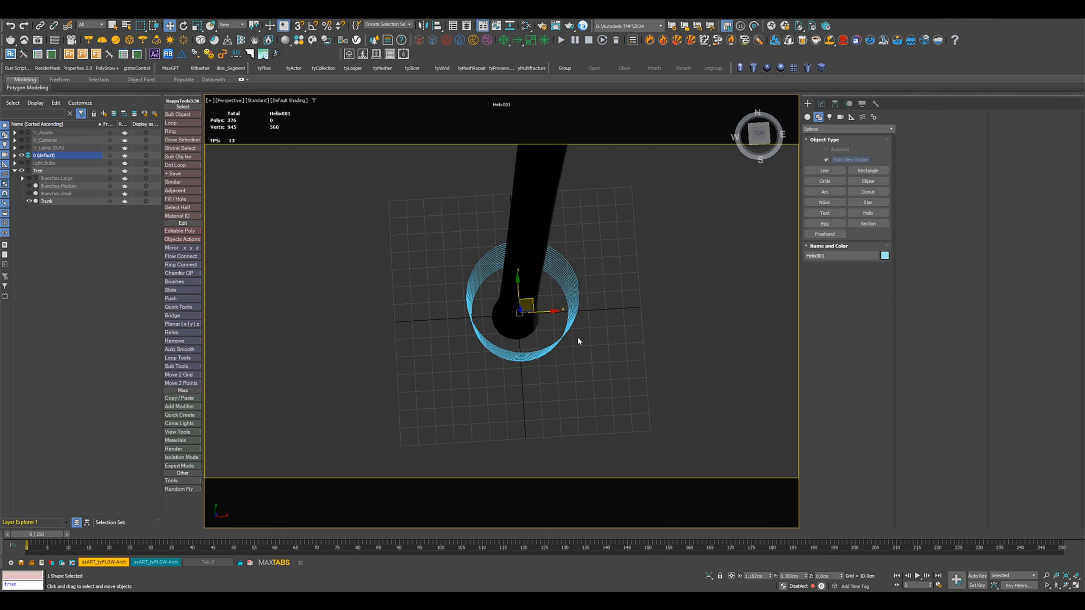
mouse_move(579, 341)
middle_mouse_down("alt")
mouse_move(553, 356)
mouse_move(569, 340)
mouse_move(580, 356)
mouse_move(572, 339)
middle_mouse_up("alt")
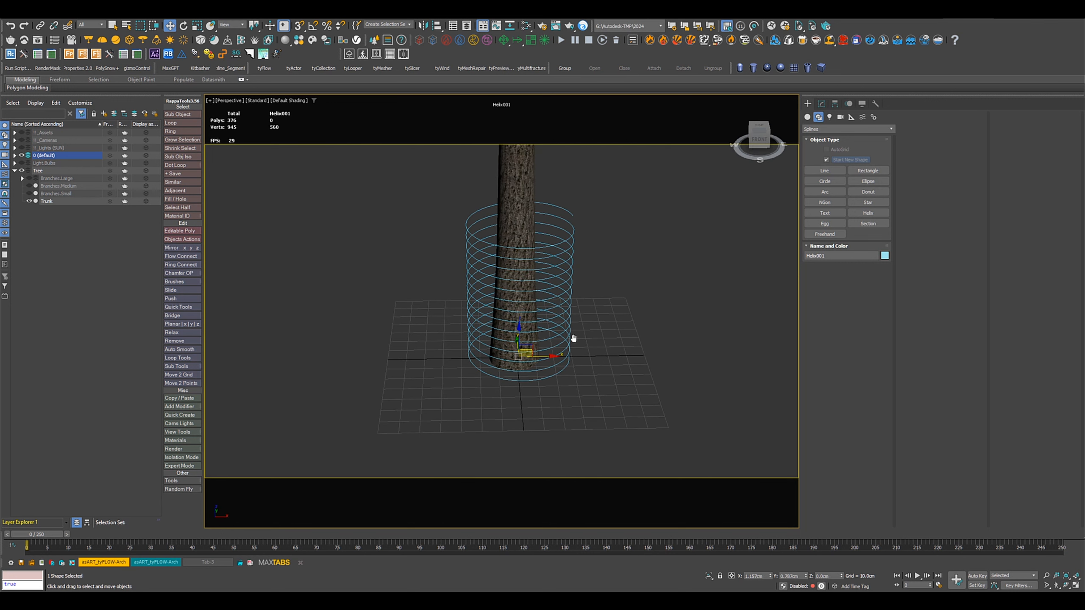
Add a Normalize Spline modifier to the helix
left_click(821, 104)
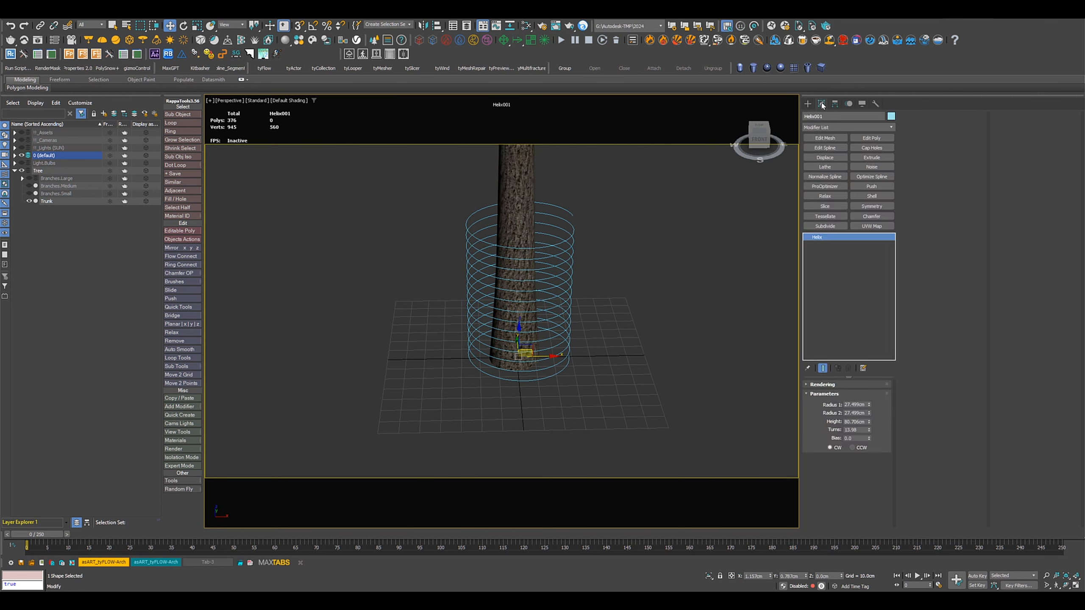
left_click(839, 177)
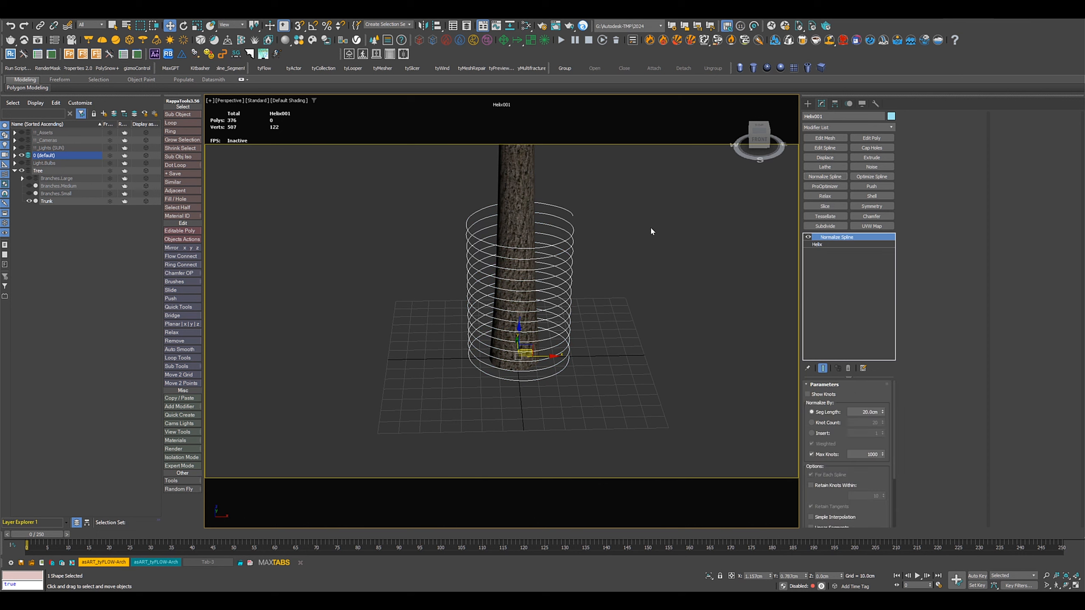
Set the Normalize Spline segment length to 10 cm and add a Conform modifier to the helix
left_click(855, 413)
key("Return")
left_click(831, 128)
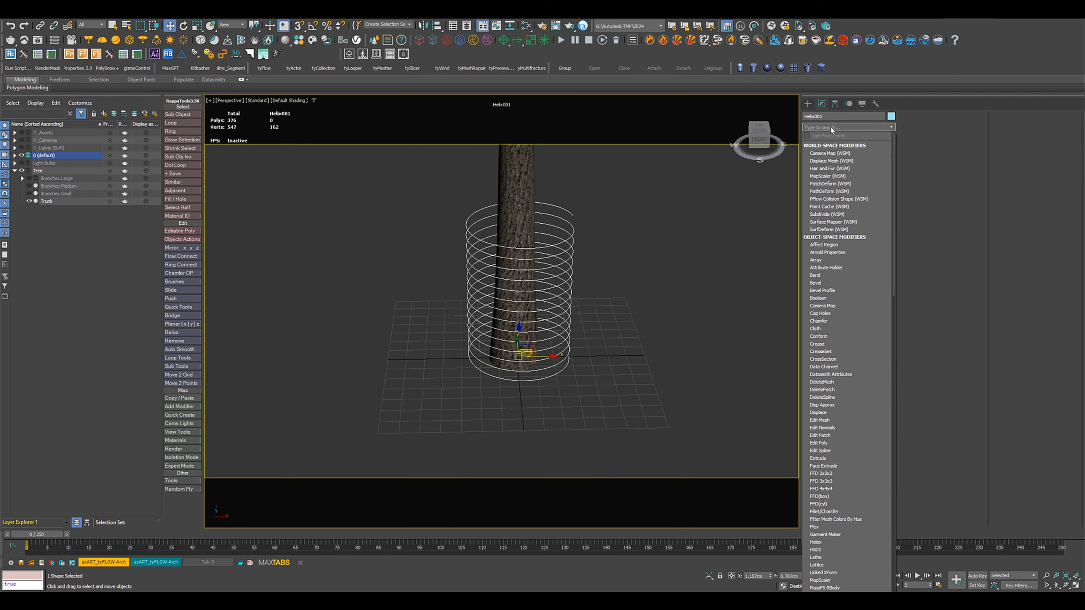
type("conform")
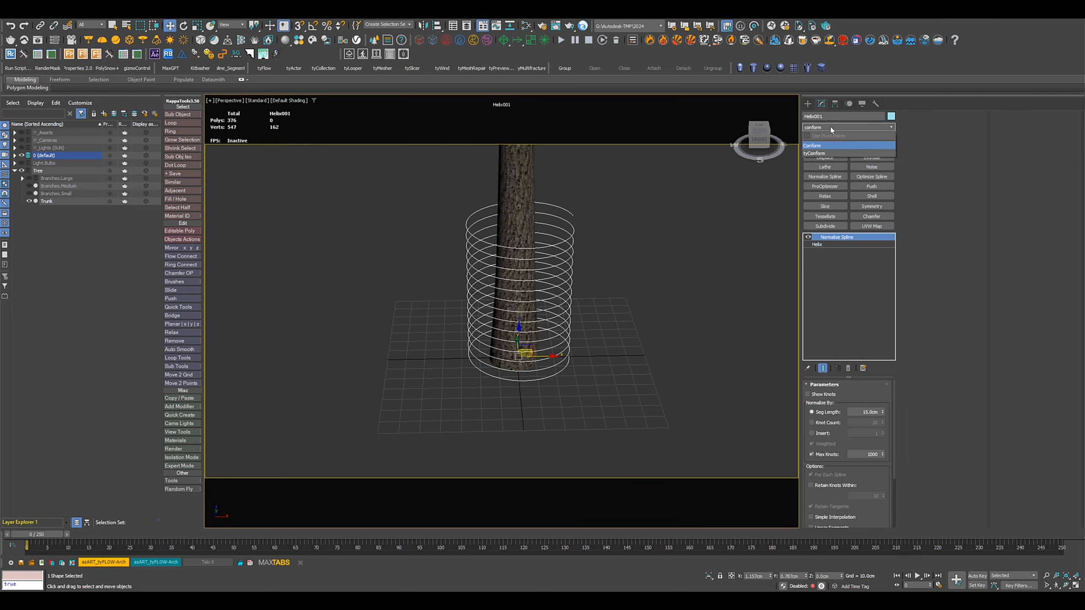
key("Return")
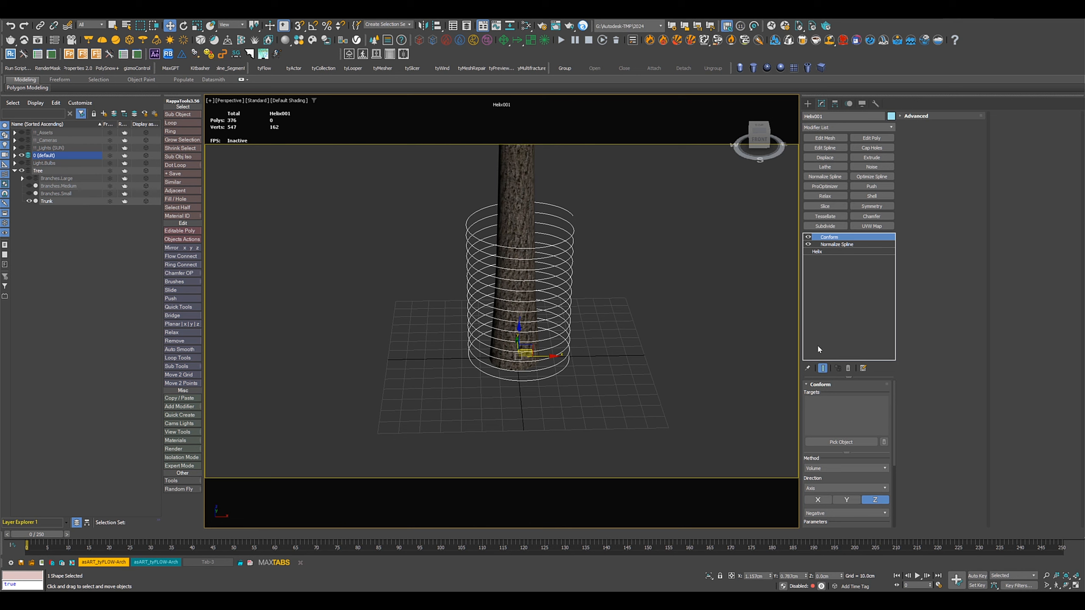
Pick the trunk as the Conform target, using the Shrink Wrap method with the Closest Point direction
left_click(840, 442)
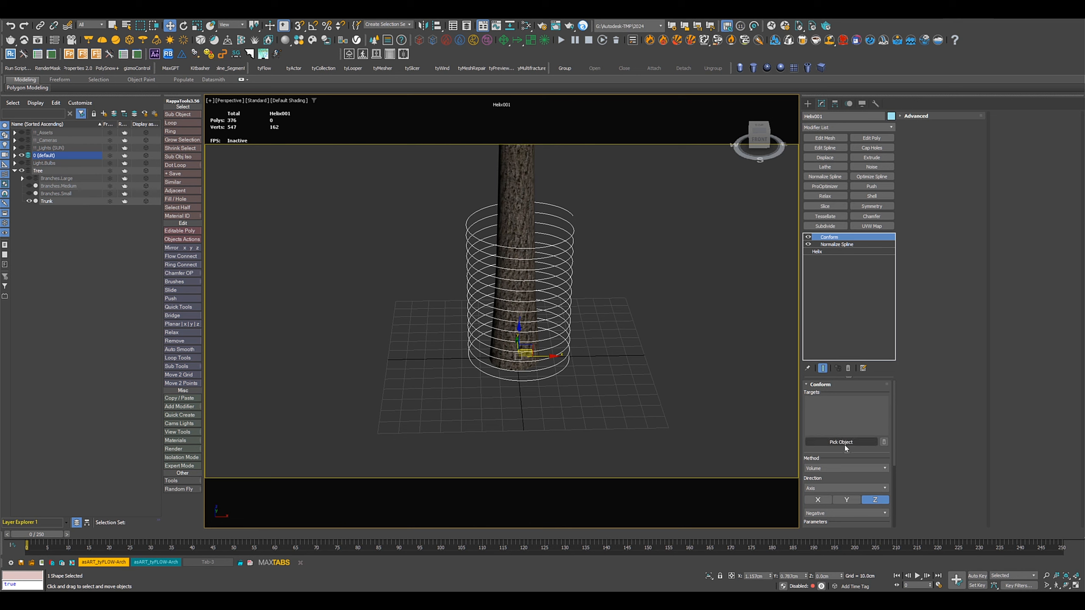
left_click(524, 181)
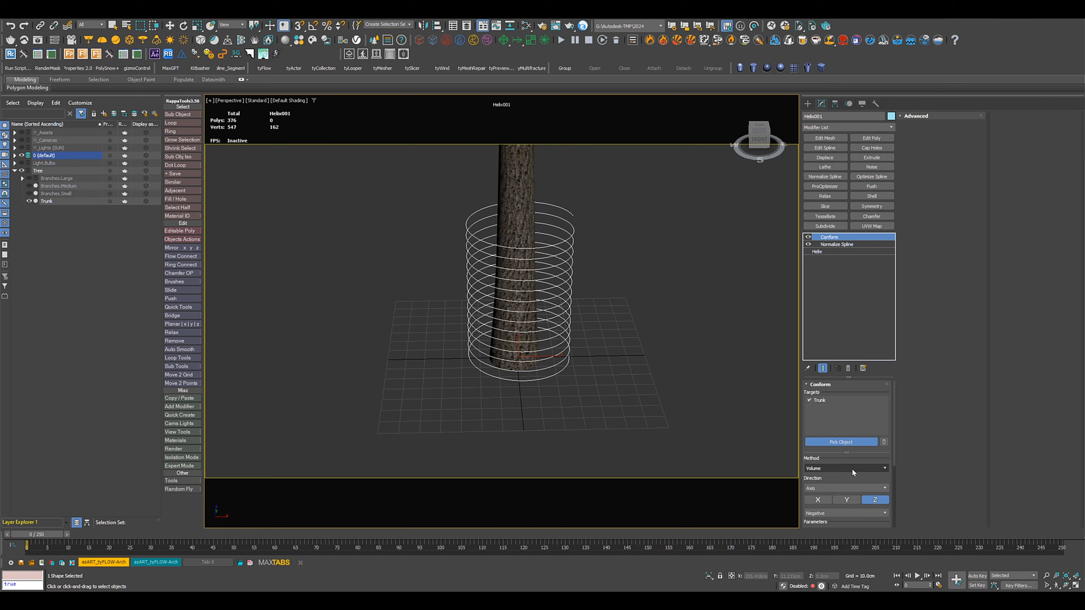
left_click(832, 470)
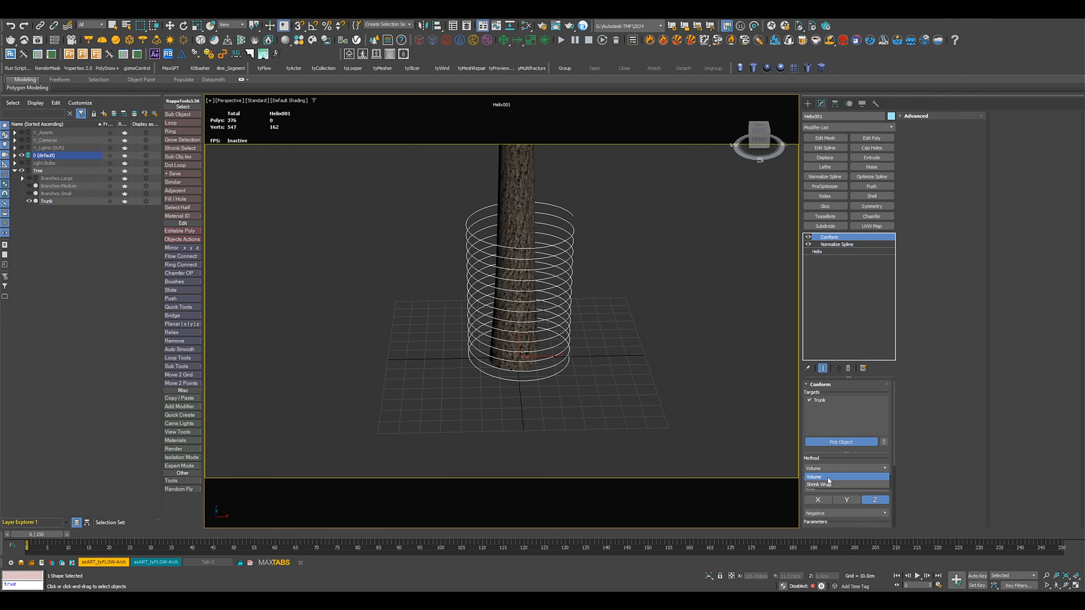
left_click(826, 485)
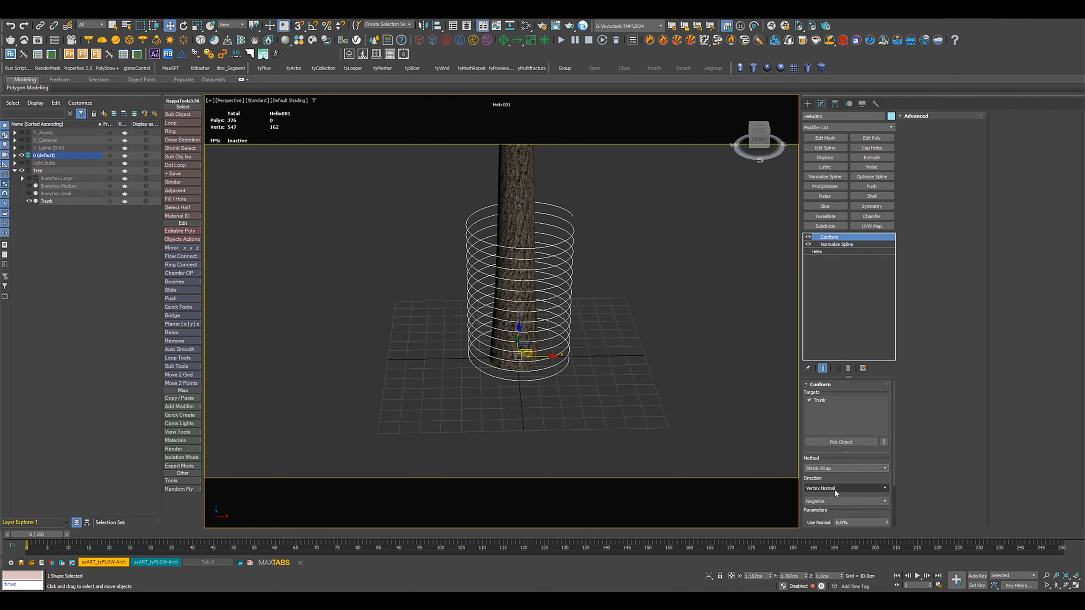
left_click(835, 490)
left_click(823, 520)
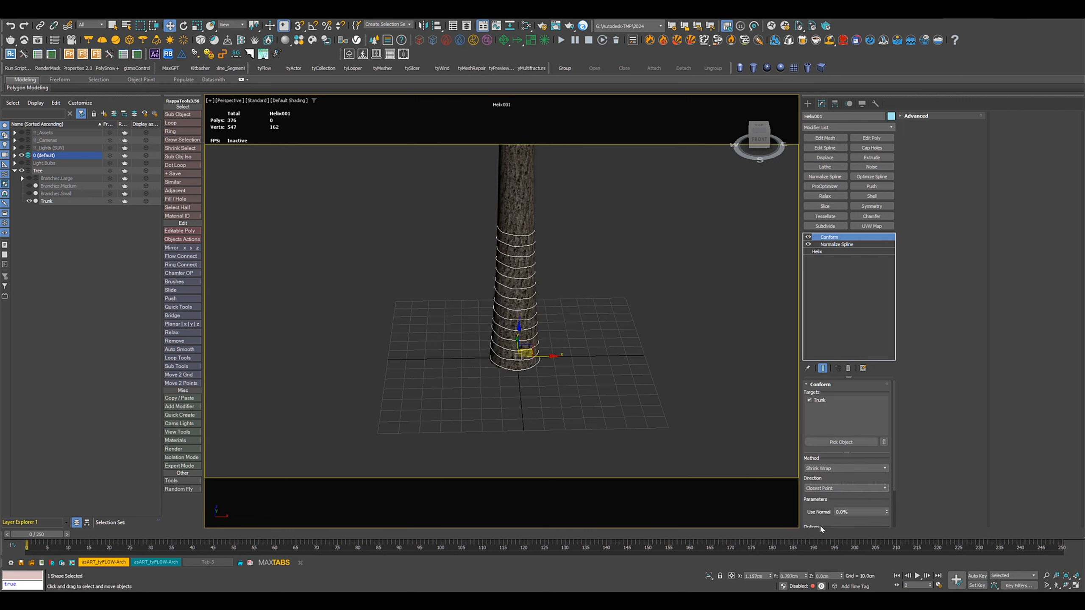
middle_click_drag(619, 372, 646, 351, "alt")
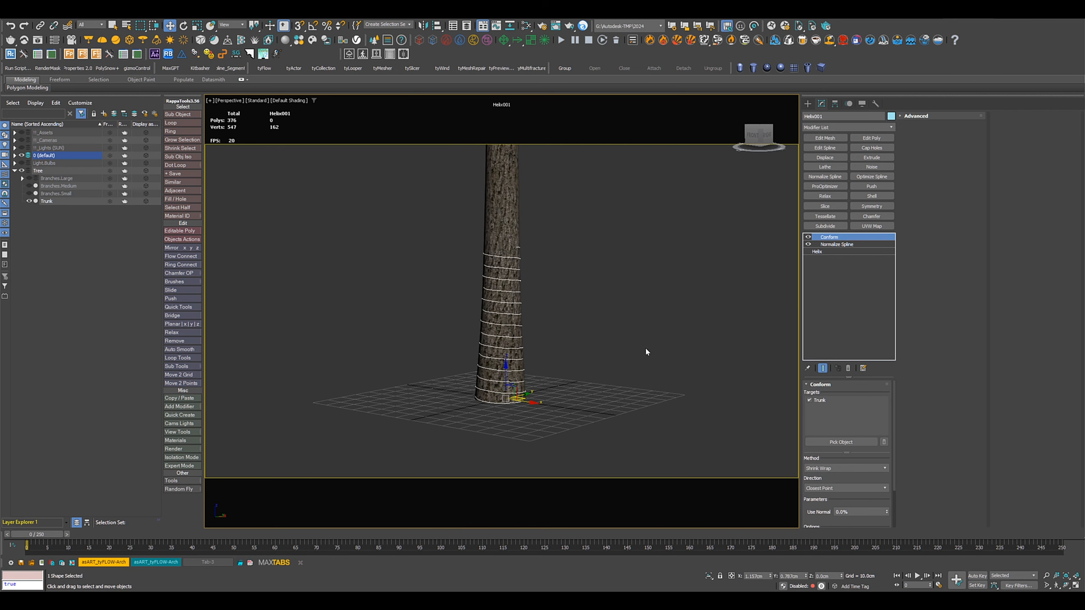
Increase the base helix's height to about 146.5 cm and its turns to about 15.8
left_click(826, 251)
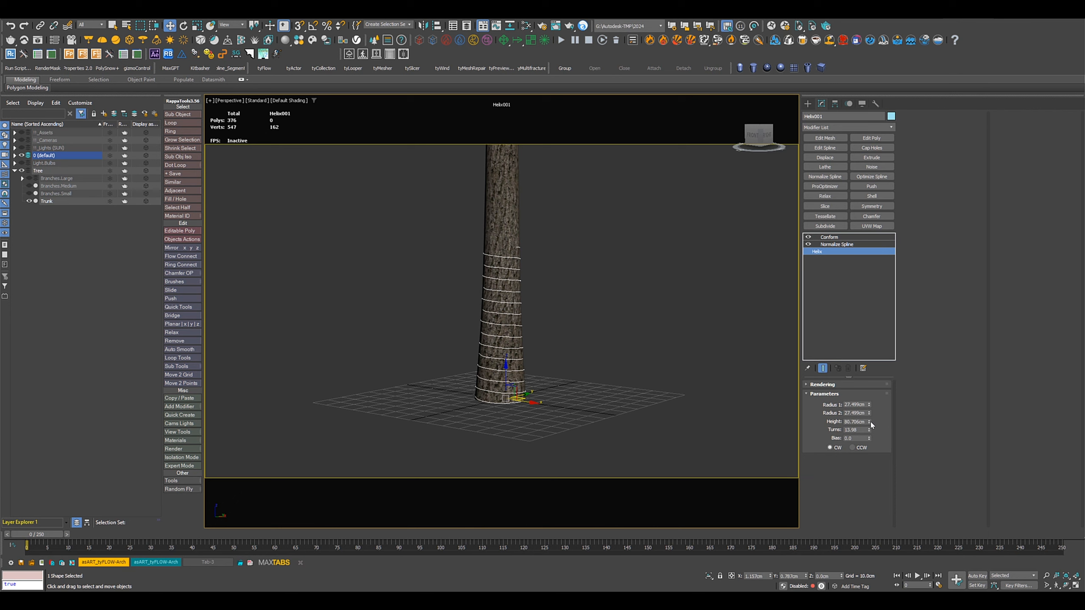
left_click_drag(869, 422, 851, 384)
left_click_drag(869, 429, 870, 426)
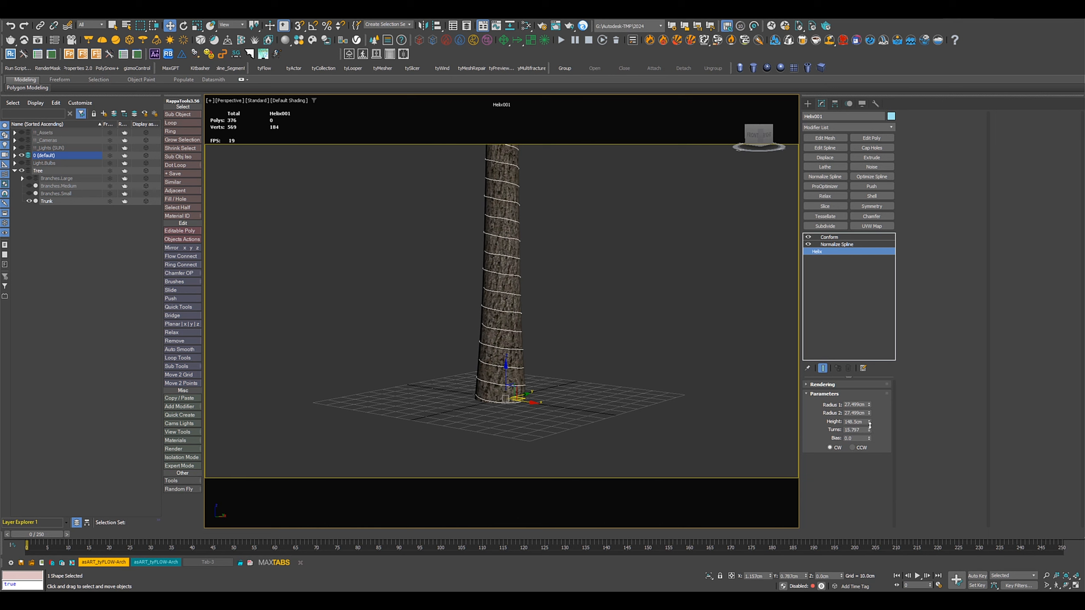
Set the helix's Conform offset to 1.0 so the spline sits slightly off the bark
left_click(830, 237)
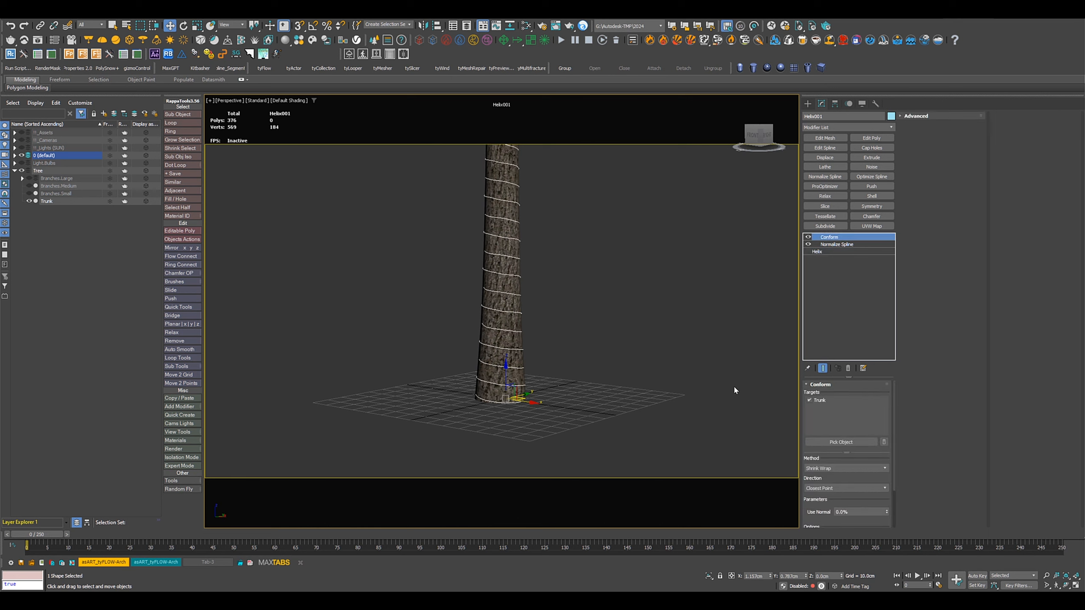
left_click_drag(894, 432, 895, 476)
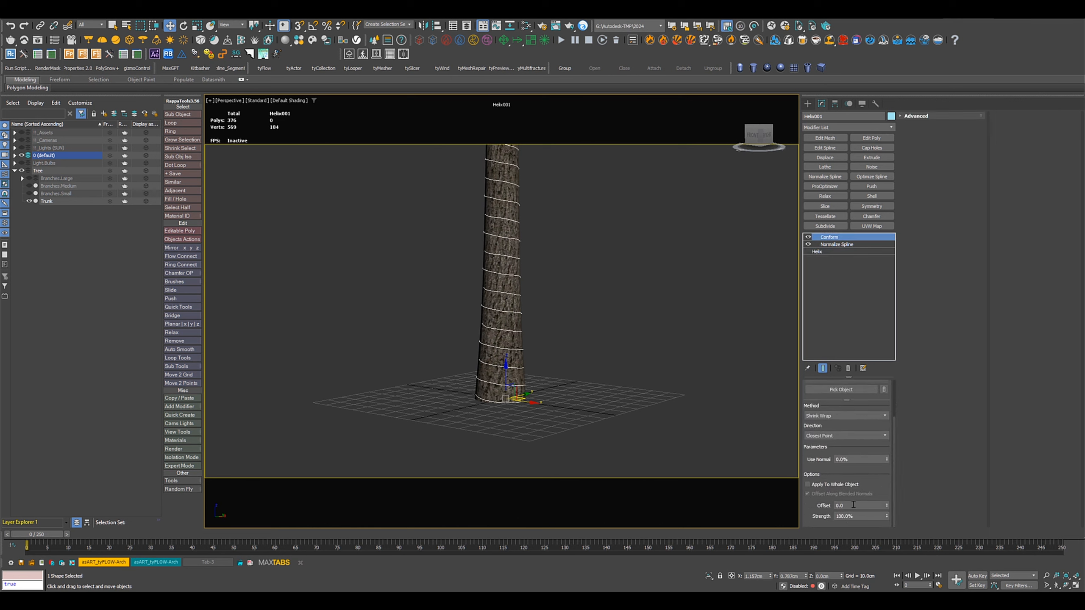
left_click_drag(853, 506, 769, 495)
type("1")
key("Return")
Add a Noise modifier to the trunk with a strength of 20 cm in X and Y
middle_click_drag(519, 279, 546, 373, "alt")
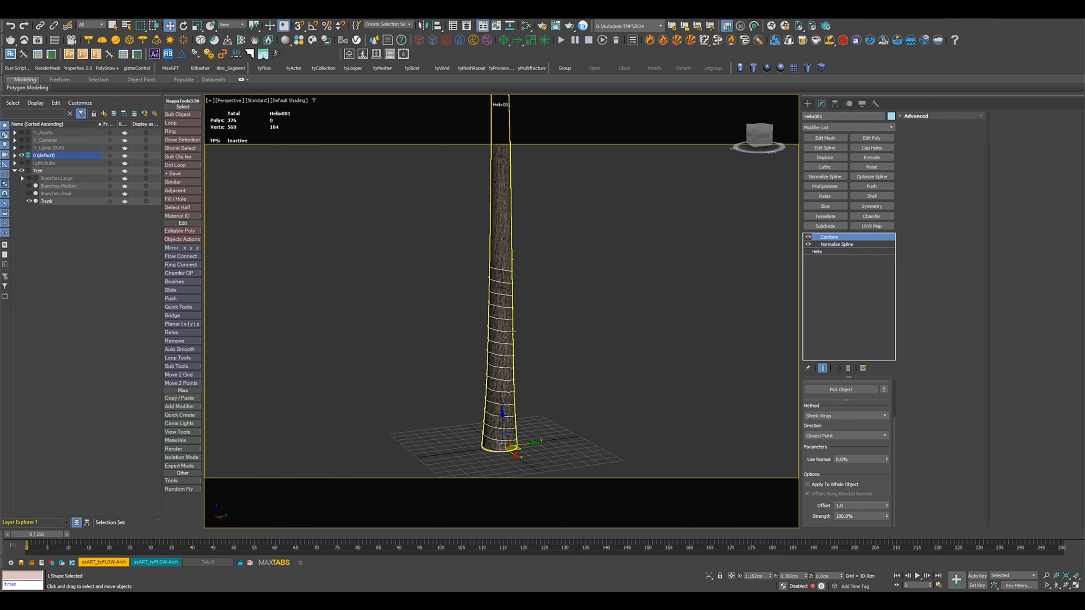
scroll(518, 325, "down", 3)
middle_click_drag(518, 324, 485, 366)
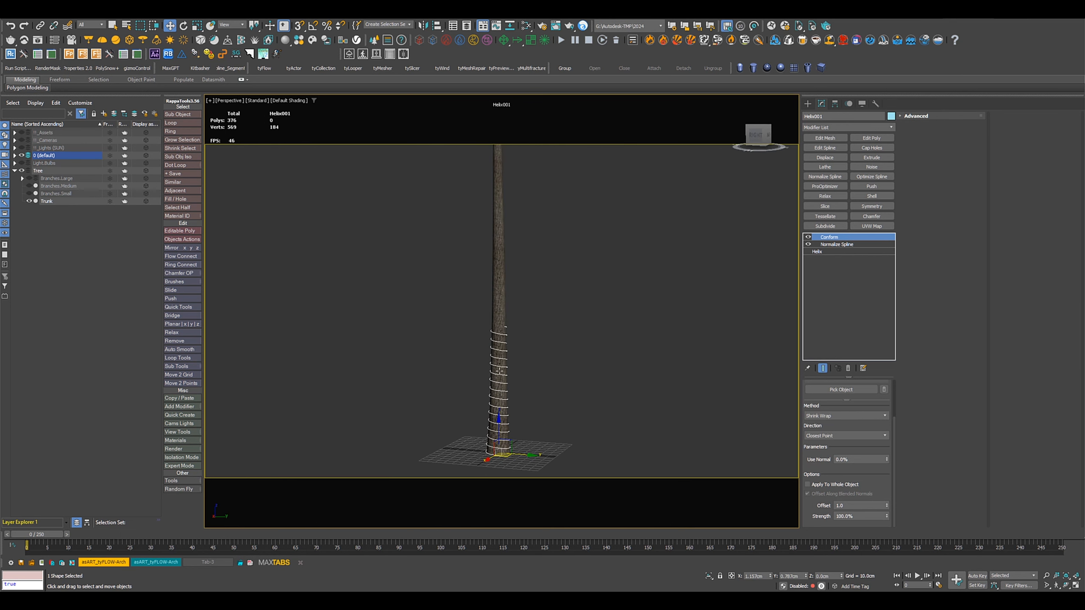
left_click(494, 298)
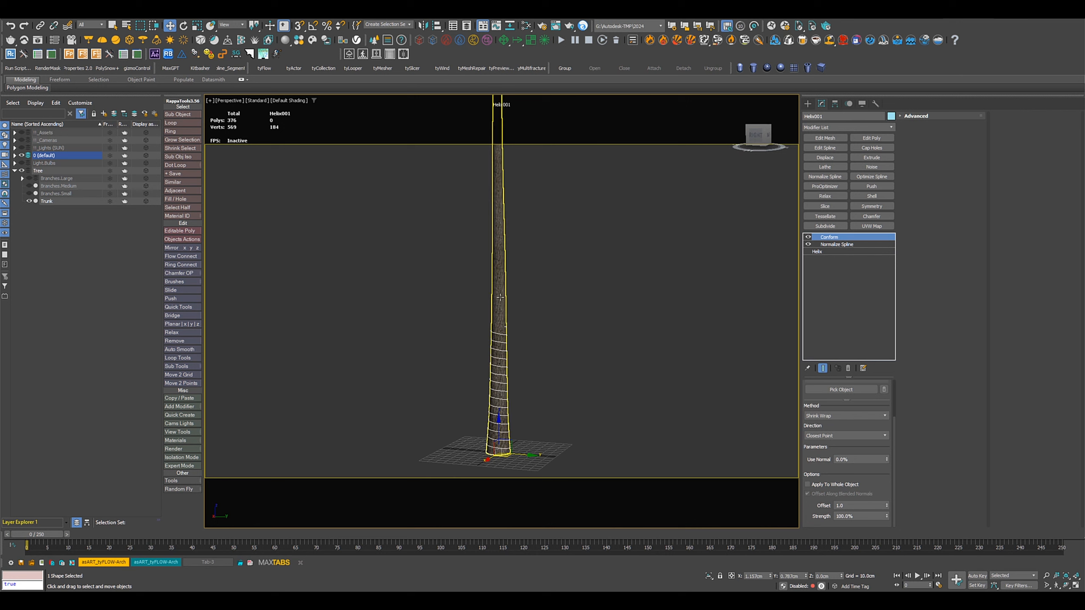
left_click(874, 167)
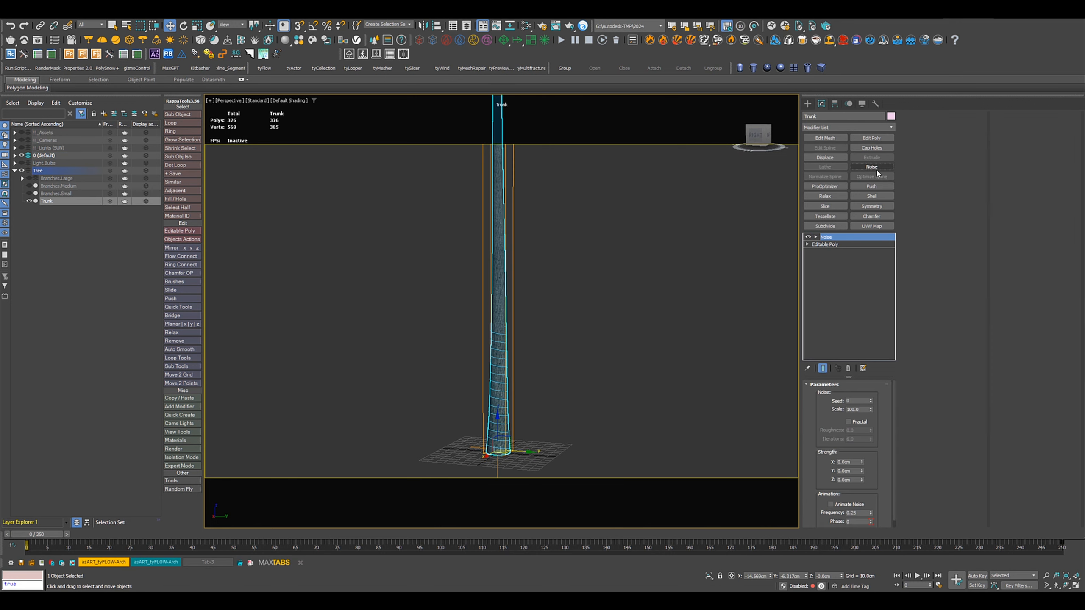
double_click(854, 461)
type("20")
key("Tab")
type("20")
key("Return")
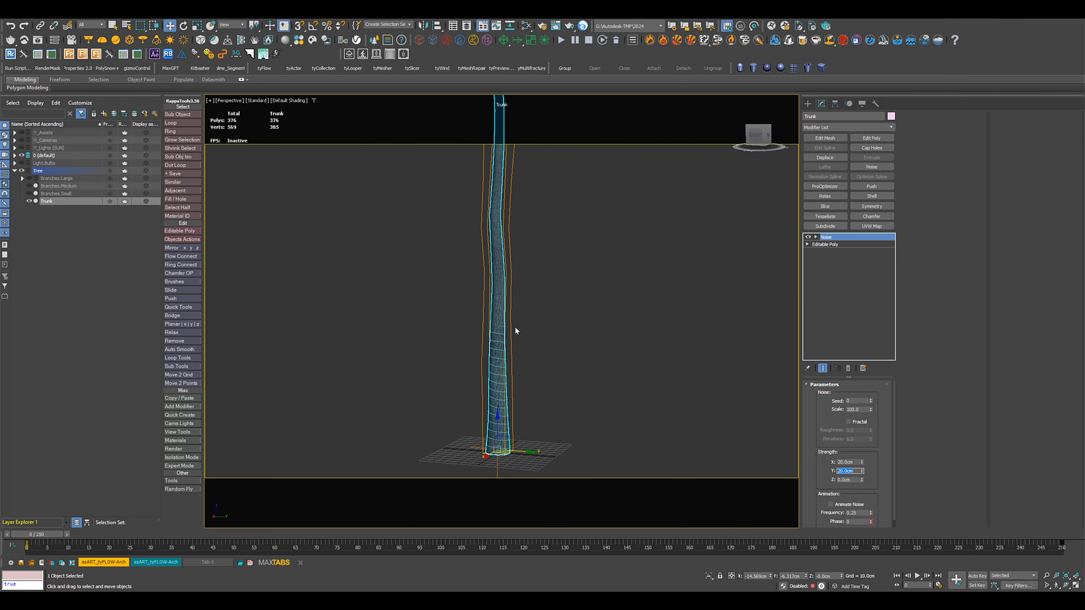
Increase the base helix's height to about 425 cm so it climbs further up the trunk
left_click(498, 335)
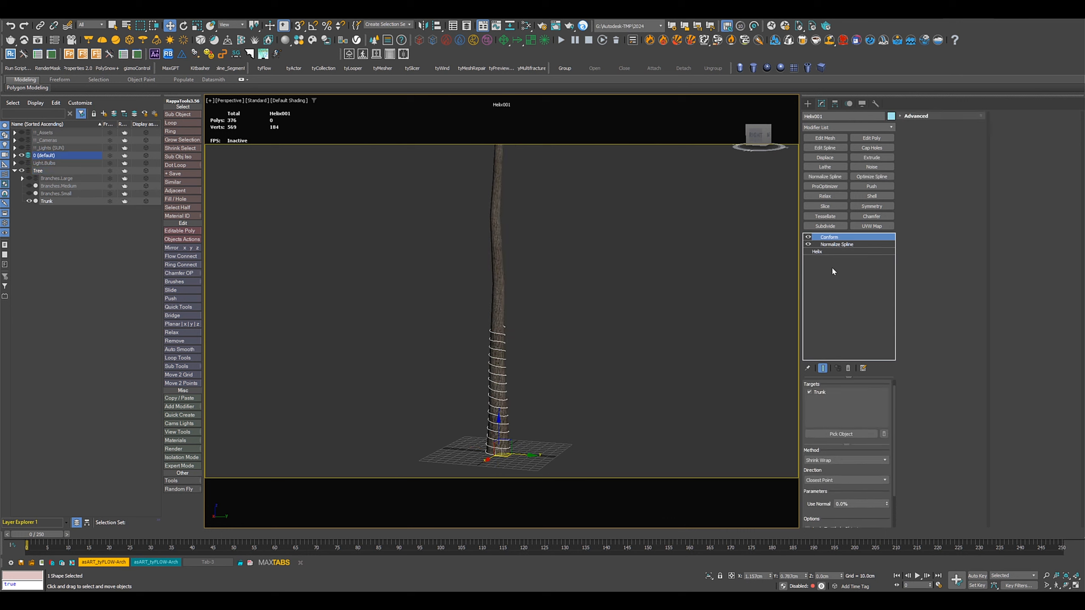
left_click(818, 252)
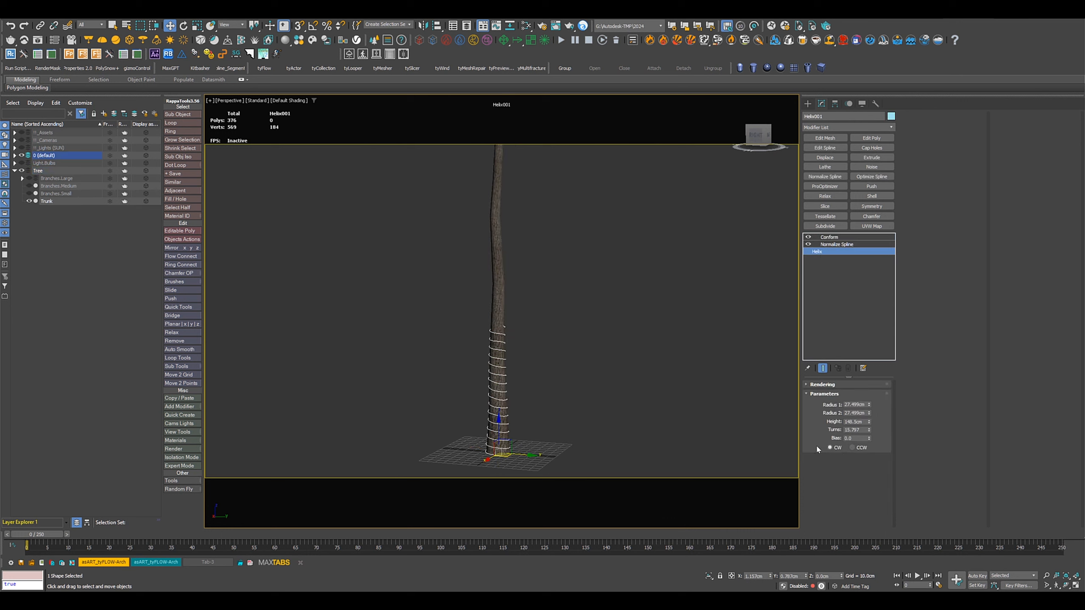
scroll(532, 274, "down", 3)
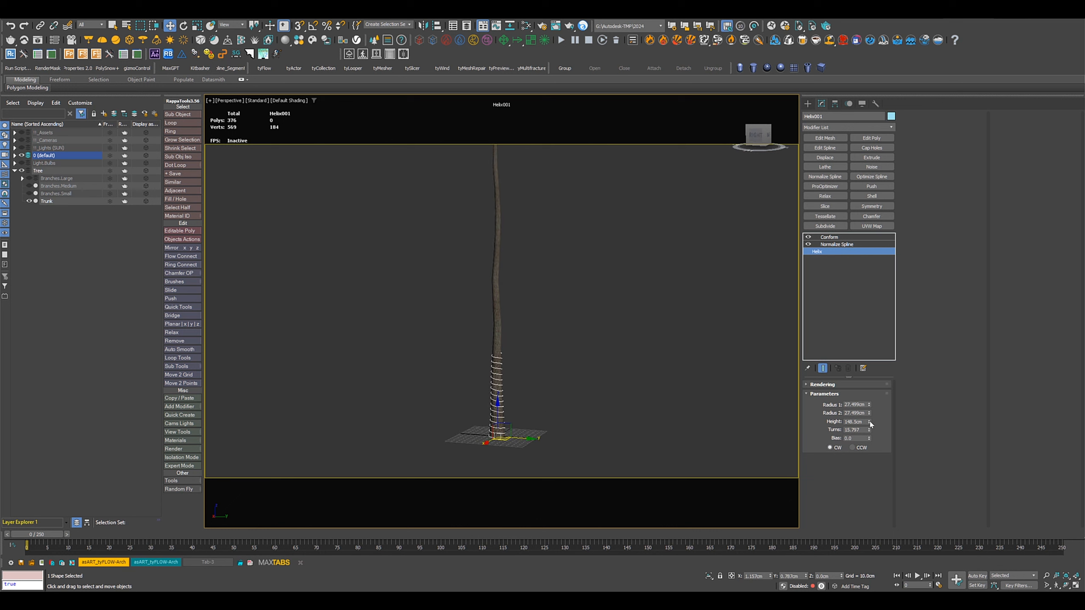
left_click_drag(869, 422, 856, 329)
mouse_move(516, 373)
middle_mouse_down("alt")
mouse_move(511, 438)
mouse_move(534, 386)
mouse_move(424, 370)
mouse_move(543, 376)
mouse_move(520, 371)
middle_mouse_up("alt")
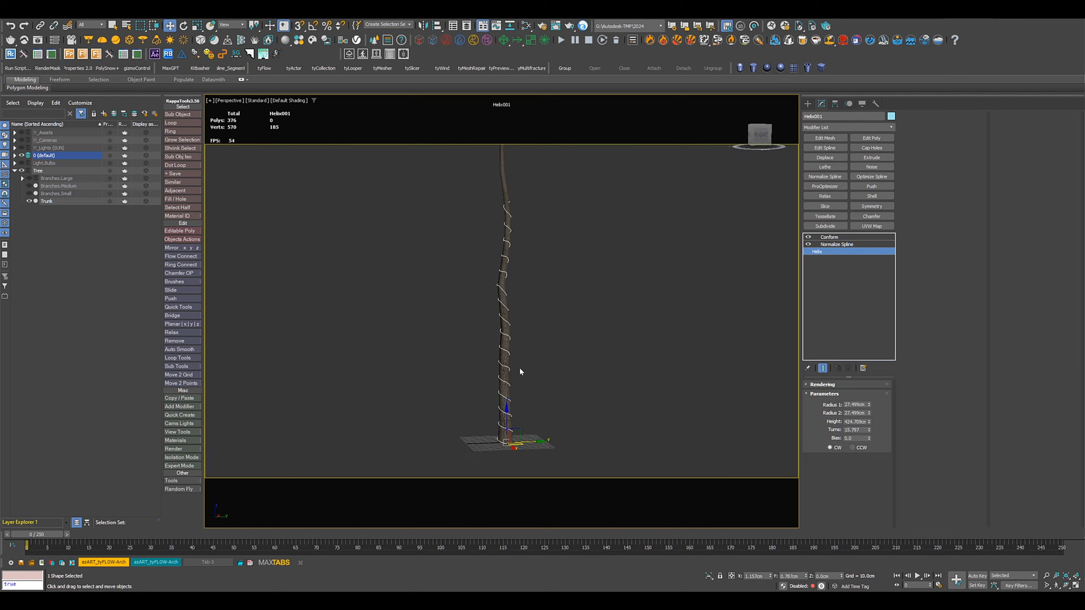
middle_click_drag(555, 404, 539, 414, "alt")
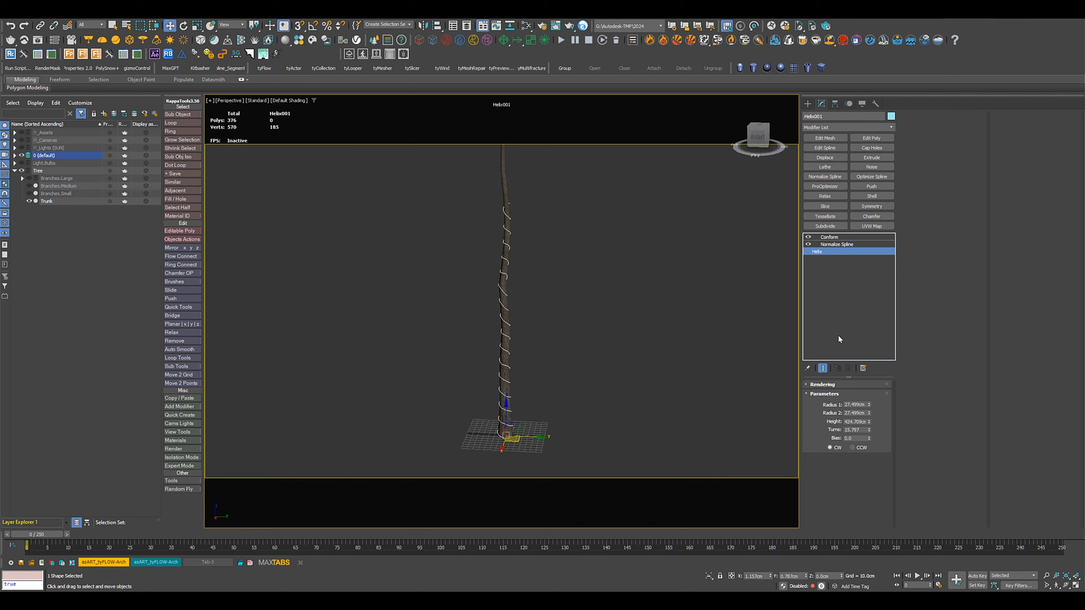
Remove the Noise modifier from the trunk and clear the selection
left_click(508, 173)
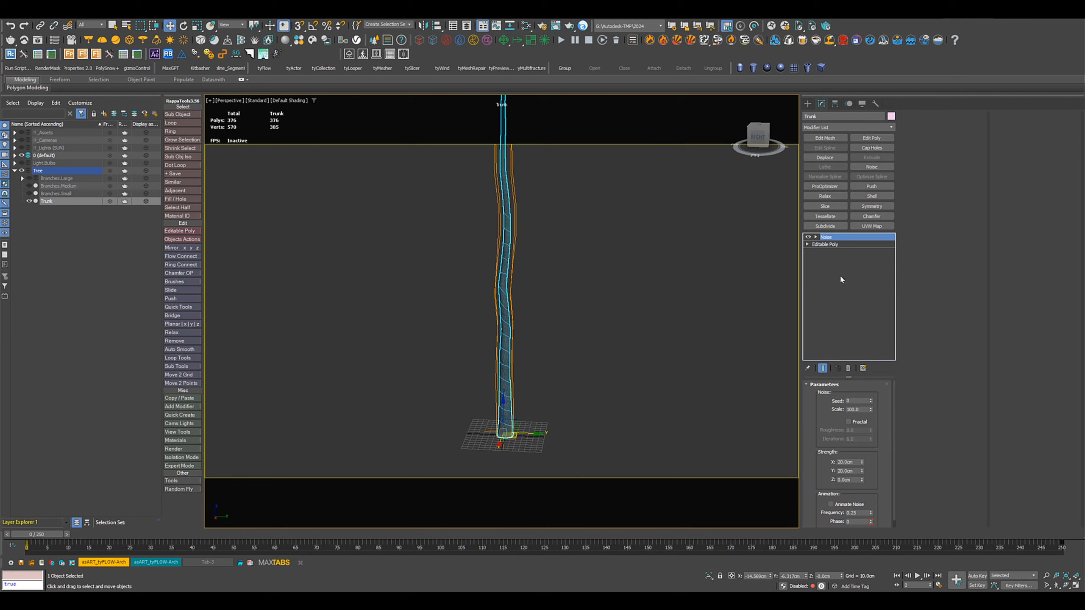
left_click(848, 368)
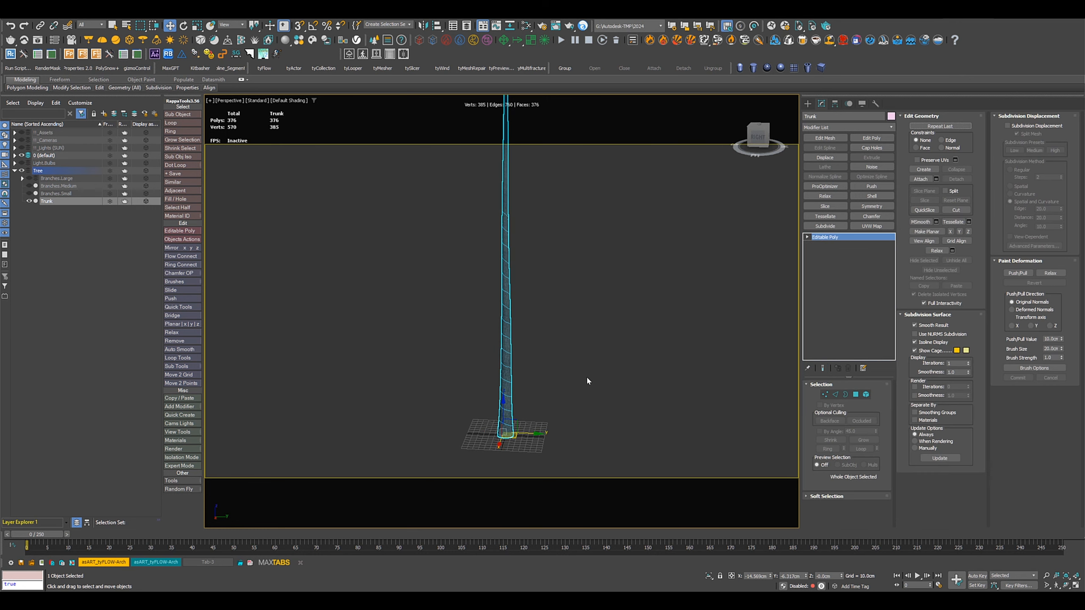
middle_click_drag(594, 392, 561, 407, "alt")
scroll(592, 384, "down", 2)
left_click(555, 397)
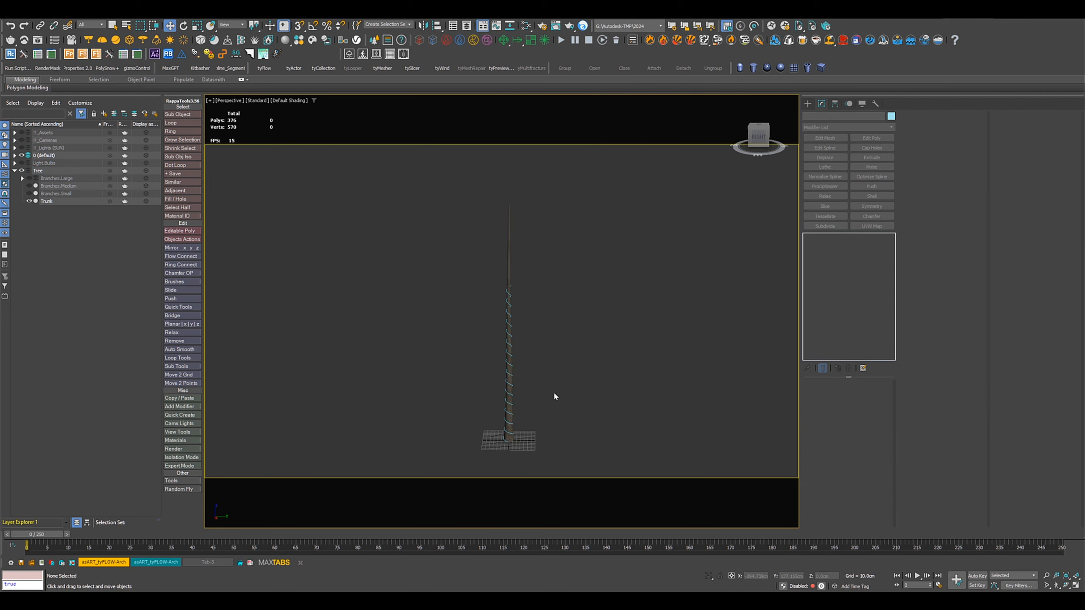
Show the Branches.Large layer and look closely at where the branches meet the wrapped trunk
left_click(30, 180)
scroll(517, 376, "up", 4)
middle_click_drag(517, 373, 478, 374, "alt")
scroll(477, 376, "up", 5)
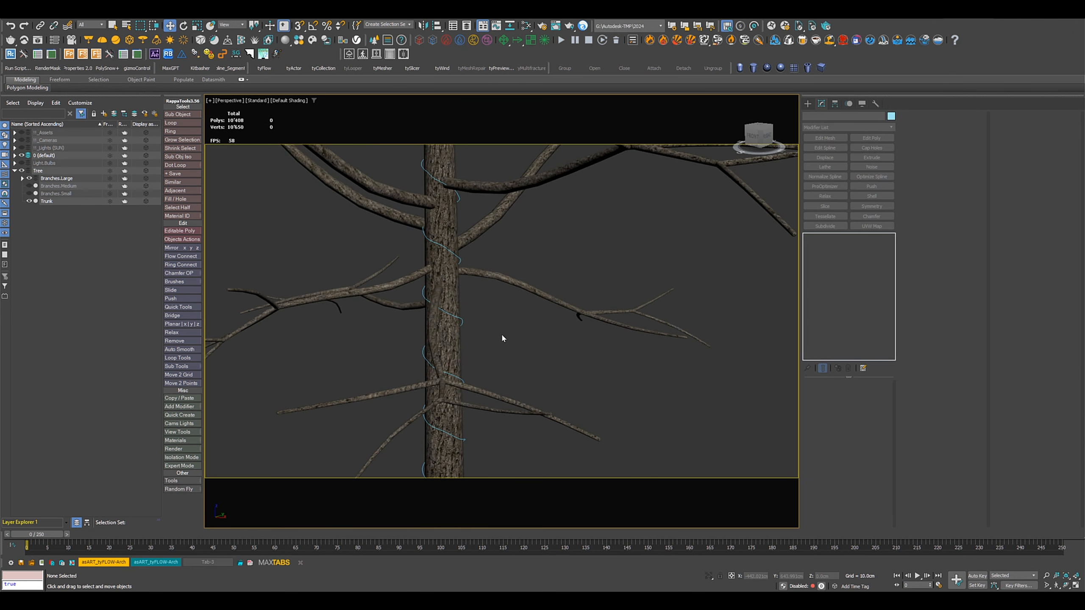
mouse_move(502, 338)
middle_mouse_down("alt")
mouse_move(470, 353)
mouse_move(468, 333)
mouse_move(500, 353)
middle_mouse_up("alt")
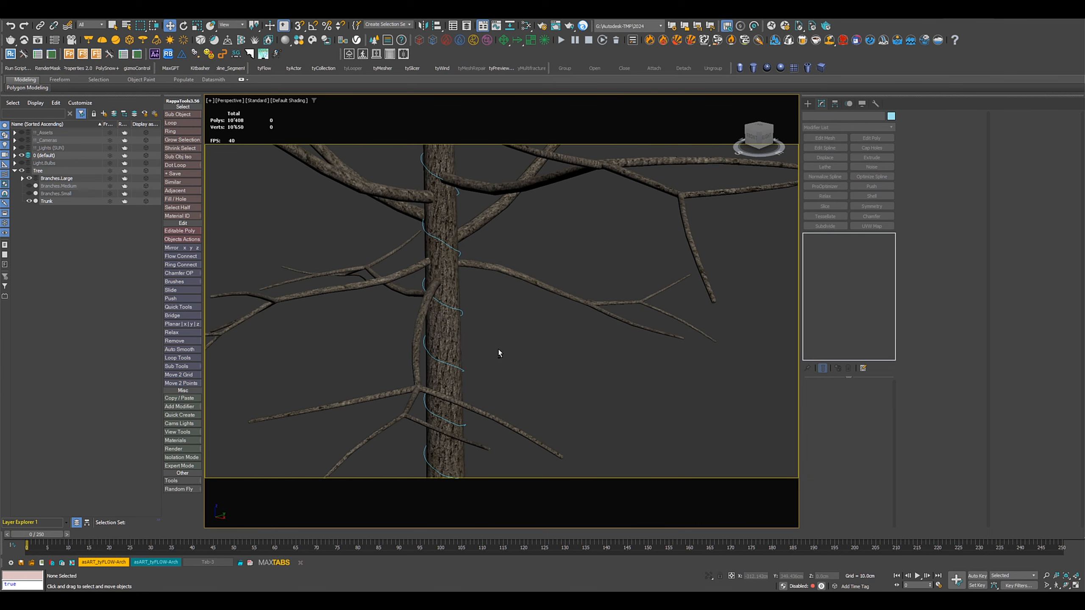
Isolate the large forked branch Branch.Large.008 growing from the middle of the trunk
left_click(492, 270)
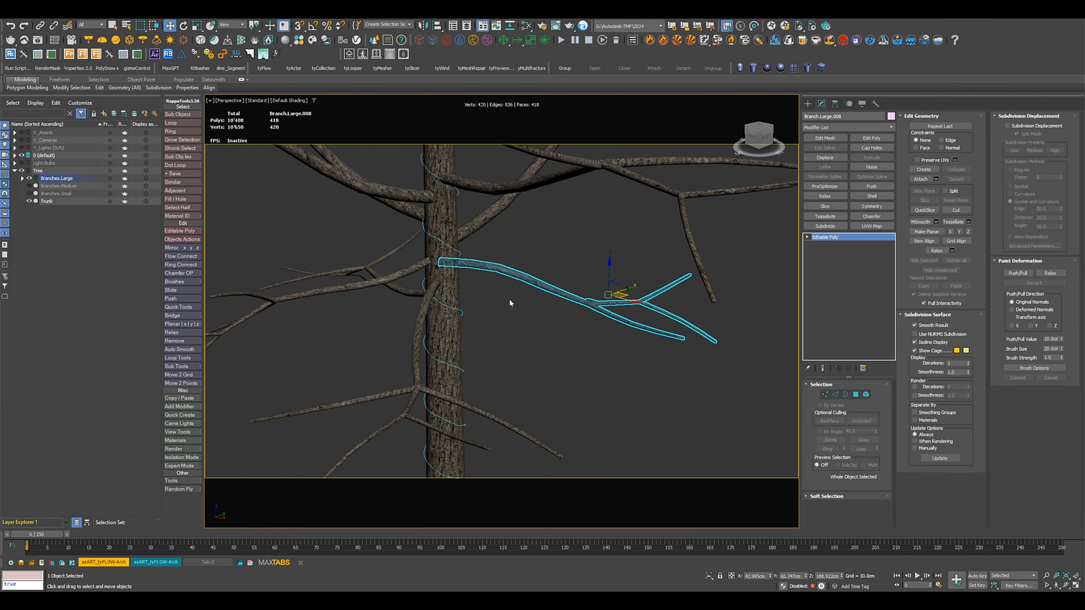
key("alt+q")
middle_click_drag(510, 323, 474, 329, "alt")
scroll(487, 323, "up", 5)
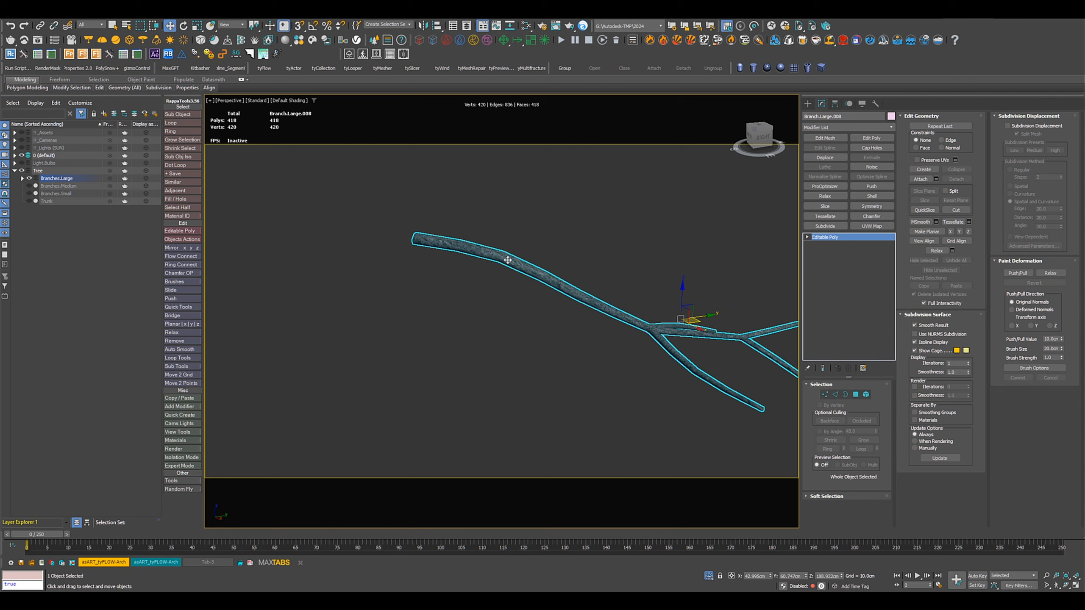
Examine the isolated branch's main stem and its forks from several angles
middle_click_drag(638, 332, 513, 278, "alt")
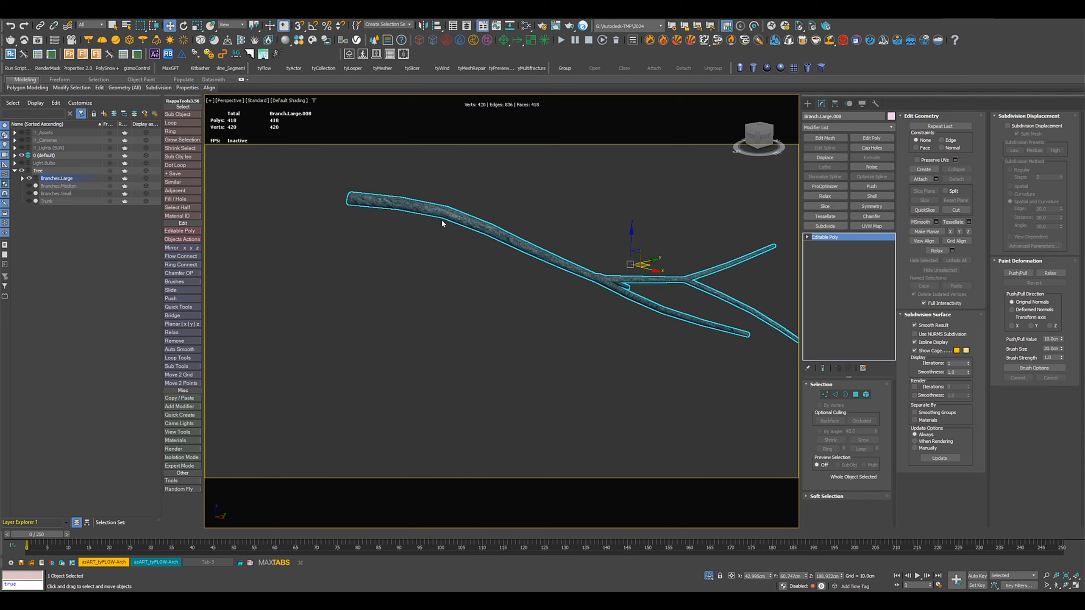
middle_click_drag(584, 275, 419, 204, "alt")
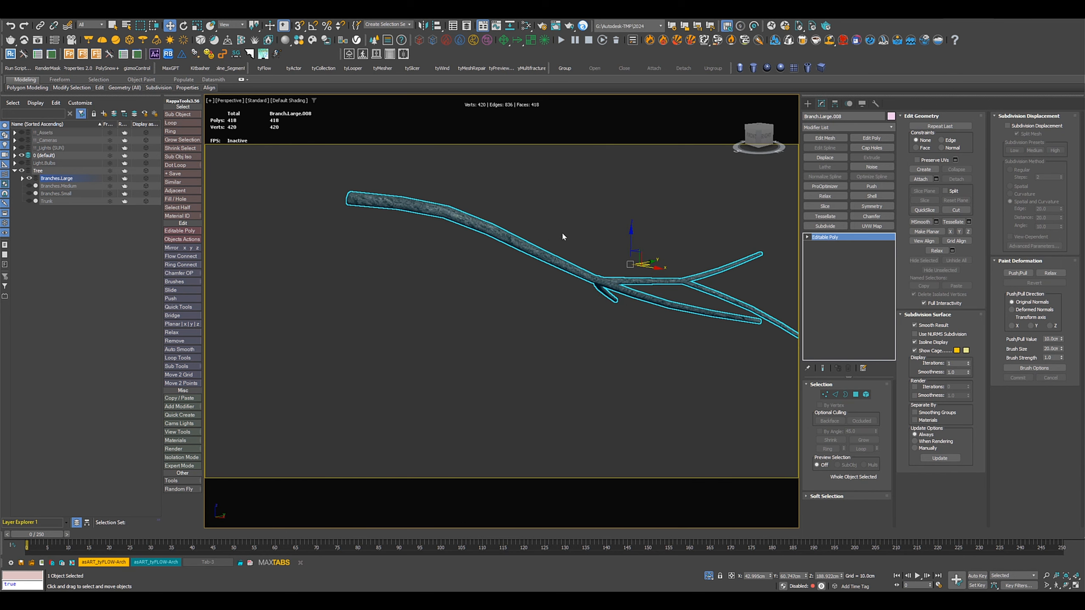
middle_click_drag(529, 247, 611, 338, "alt")
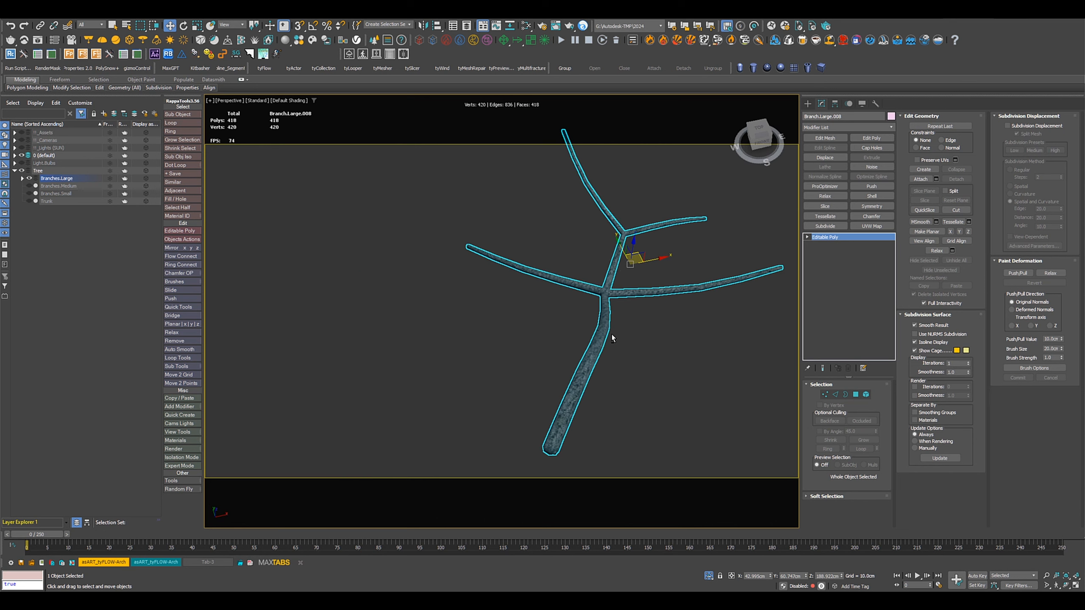
middle_click_drag(720, 302, 482, 311, "alt")
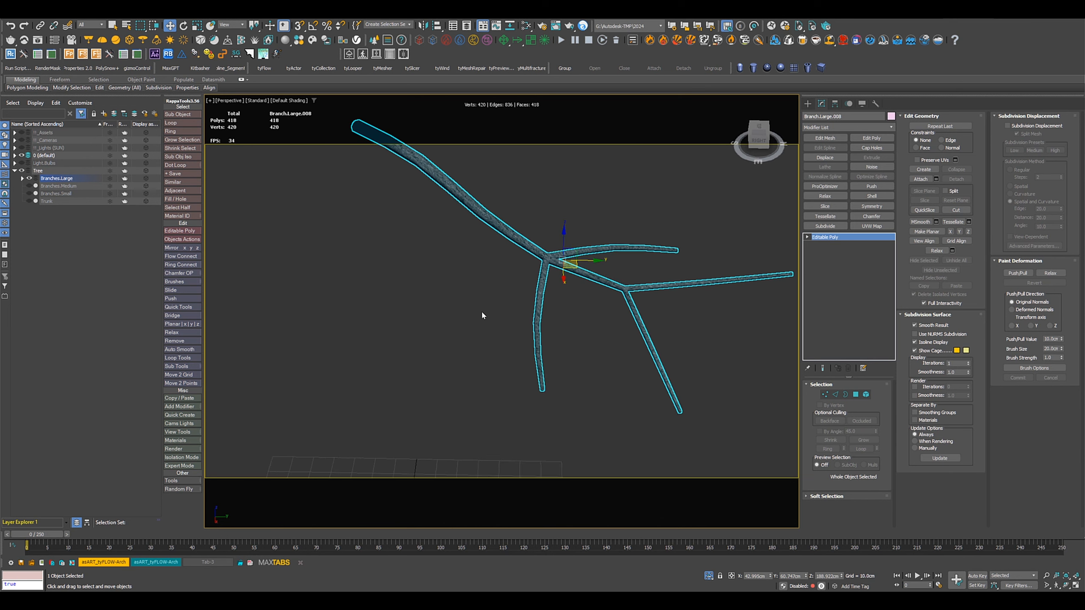
scroll(447, 346, "down", 2)
scroll(448, 346, "down", 2)
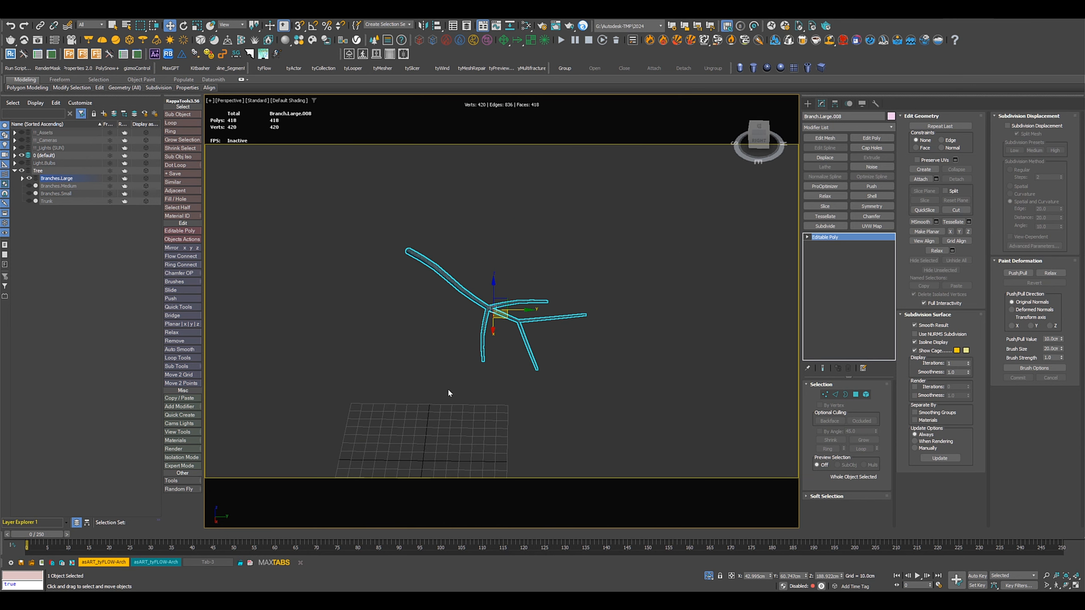
Create a helix near the branch's first fork in the top view, about 5.6 cm in radius and 24.6 cm high
key("t")
scroll(477, 370, "down", 3)
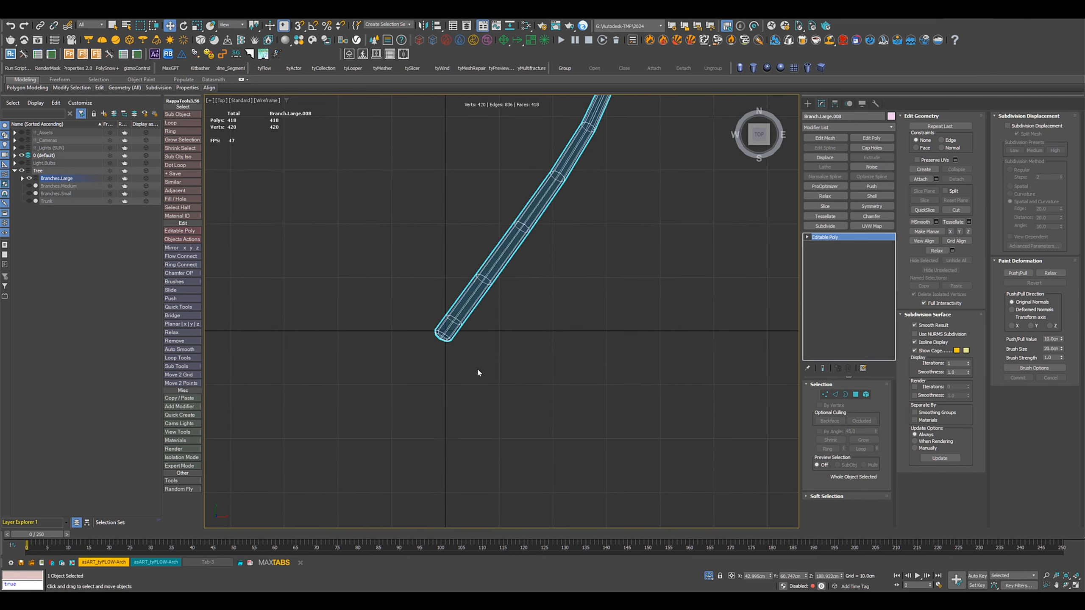
scroll(500, 348, "down", 2)
middle_click_drag(513, 337, 463, 377)
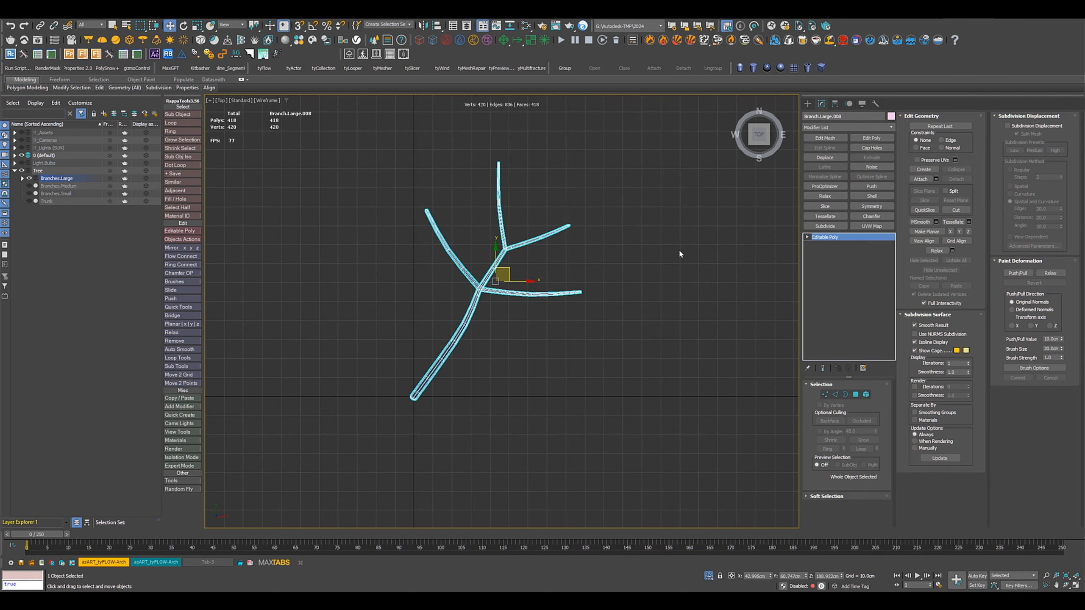
left_click(808, 104)
left_click(868, 212)
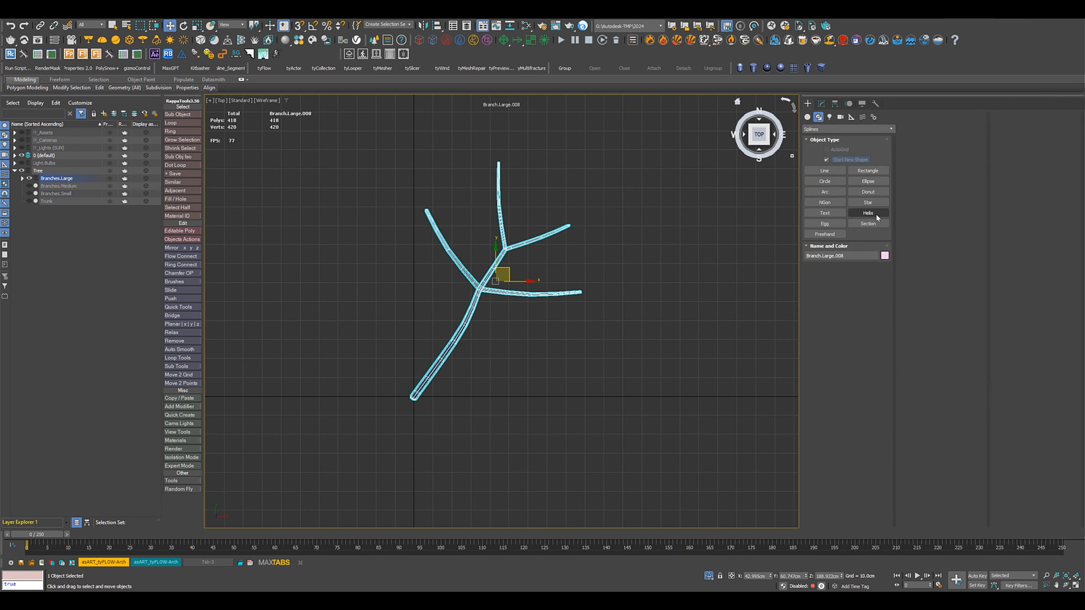
left_click_drag(497, 295, 506, 297)
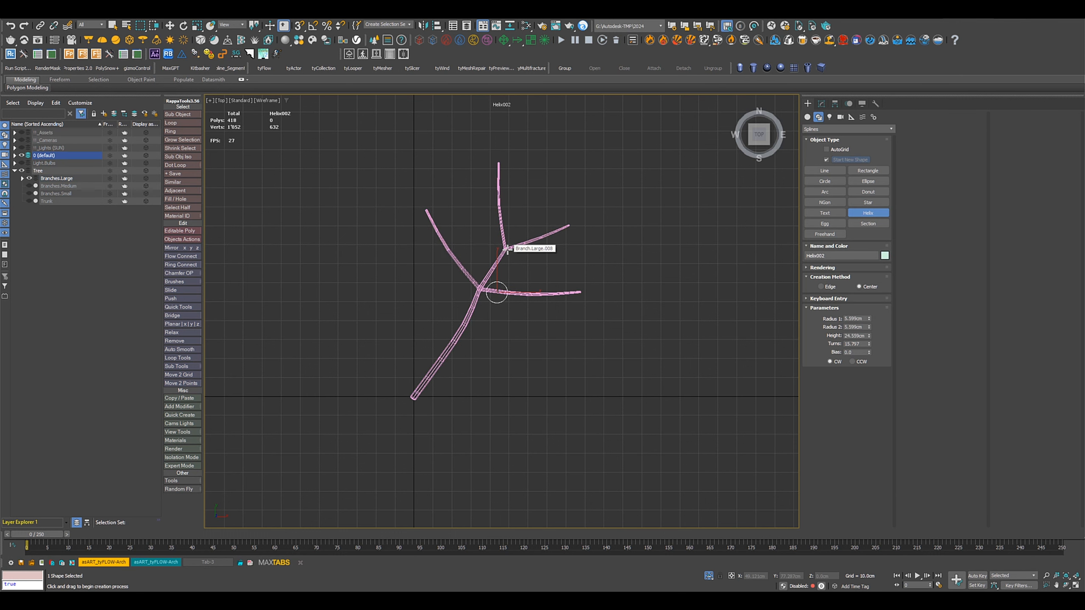
Raise the new helix from the ground to the branch's height, at a Z position of about 176 cm
key("w")
key("p")
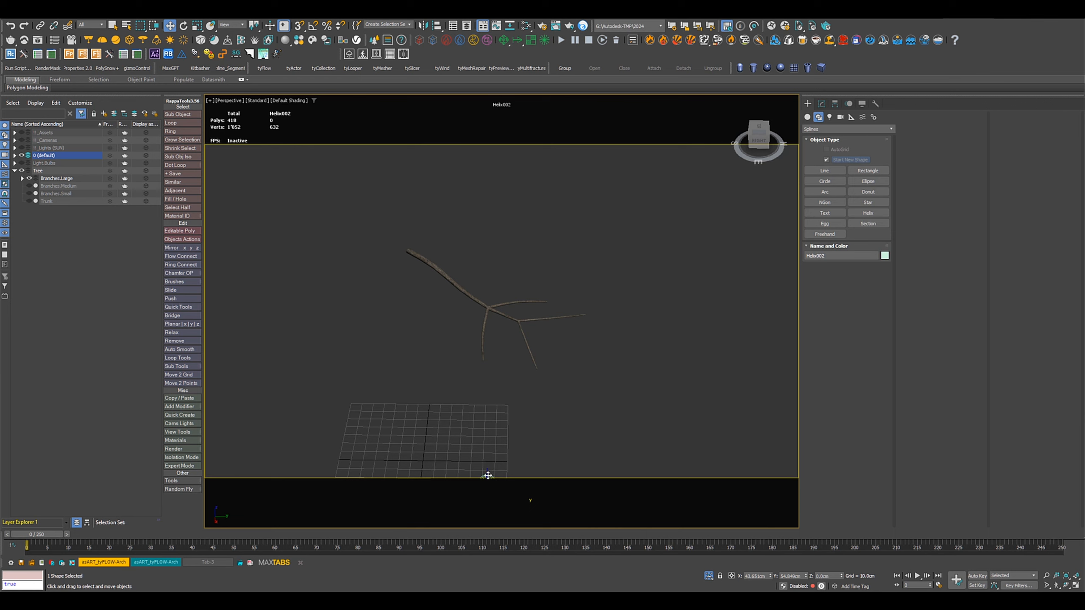
left_click_drag(488, 474, 491, 341)
right_click(492, 341)
left_click_drag(842, 576, 772, 352)
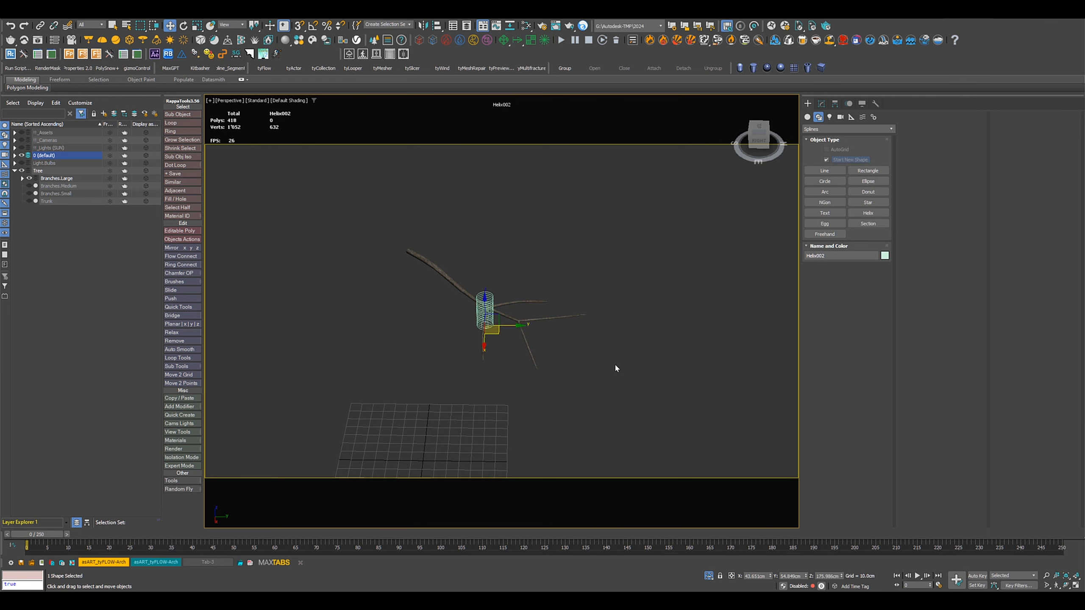
Rotate the upright helix so its axis runs along the side fork of the branch
middle_click_drag(518, 354, 478, 393, "alt")
scroll(497, 328, "up", 4)
scroll(475, 337, "up", 4)
mouse_move(478, 393)
middle_mouse_down()
mouse_move(478, 362)
mouse_move(472, 379)
middle_mouse_up()
key("e")
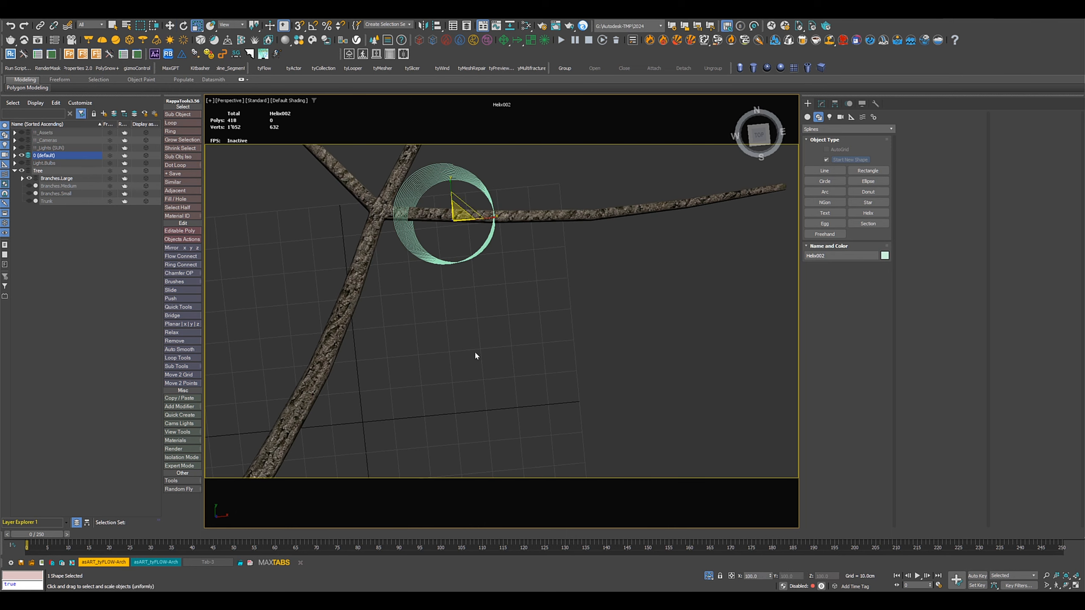
left_click_drag(470, 222, 545, 228)
left_click_drag(478, 202, 479, 203)
Move the helix so it surrounds the side fork, starting just past the junction with the main stem
middle_click_drag(525, 274, 502, 293)
key("w")
left_click_drag(453, 216, 406, 209)
middle_click_drag(470, 294, 409, 294, "alt")
left_click_drag(413, 292, 415, 253)
middle_click_drag(494, 294, 534, 353, "alt")
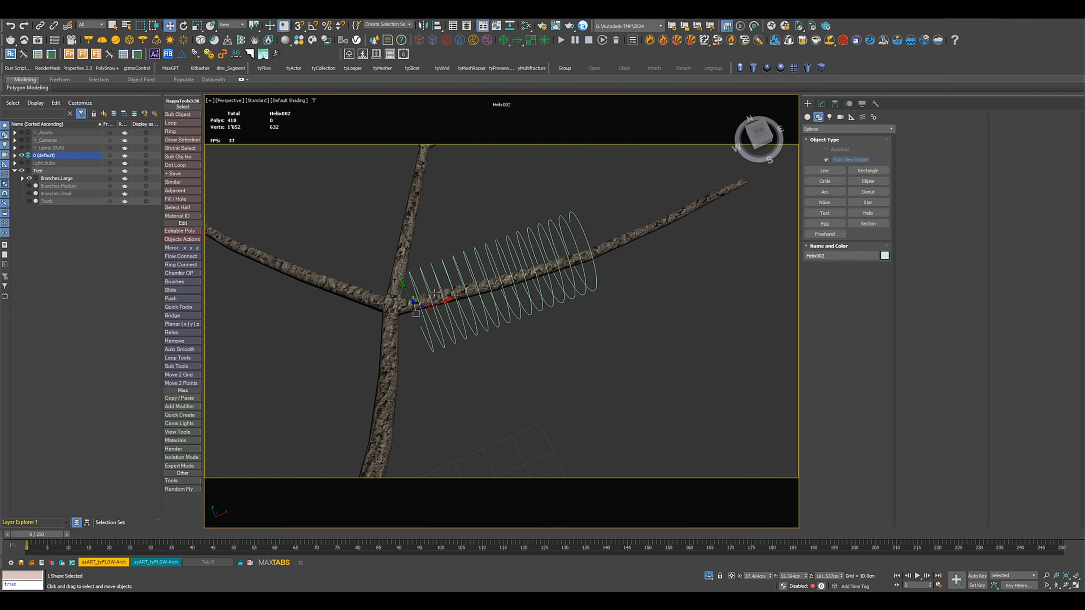
left_click_drag(441, 303, 456, 297)
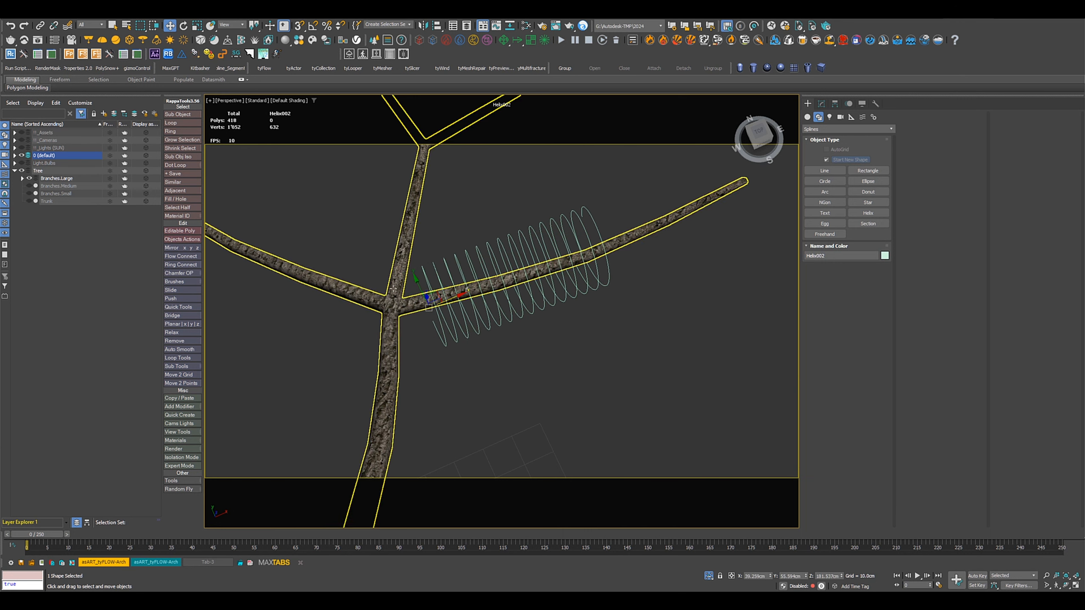
Scale the helix down uniformly to about 53% so it sits closer around the side fork
middle_click_drag(502, 348, 423, 334, "alt")
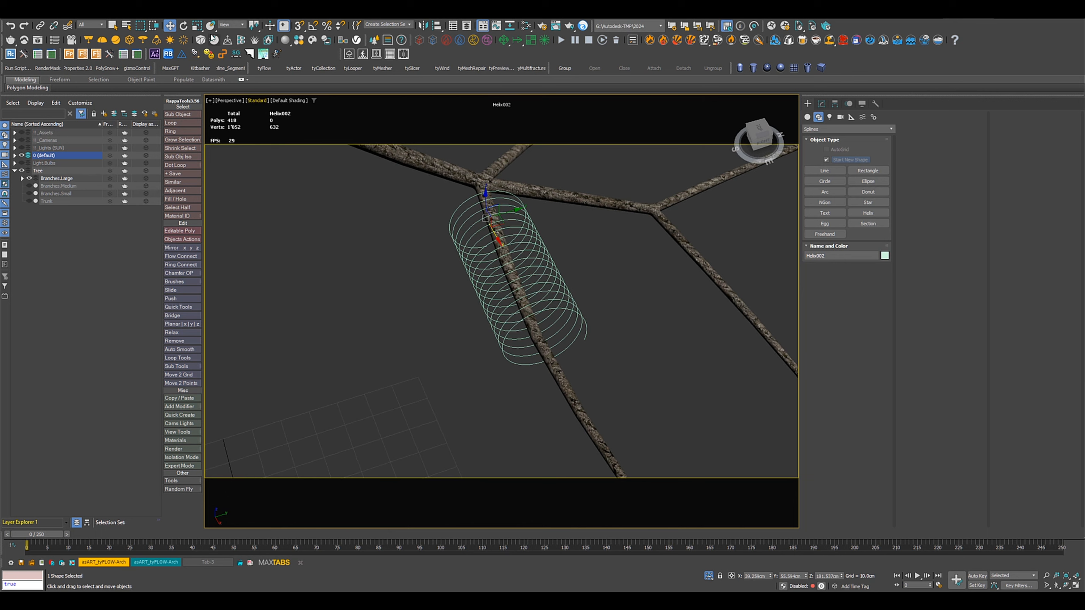
key("r")
left_click_drag(484, 217, 452, 253)
middle_click_drag(453, 273, 477, 273, "alt")
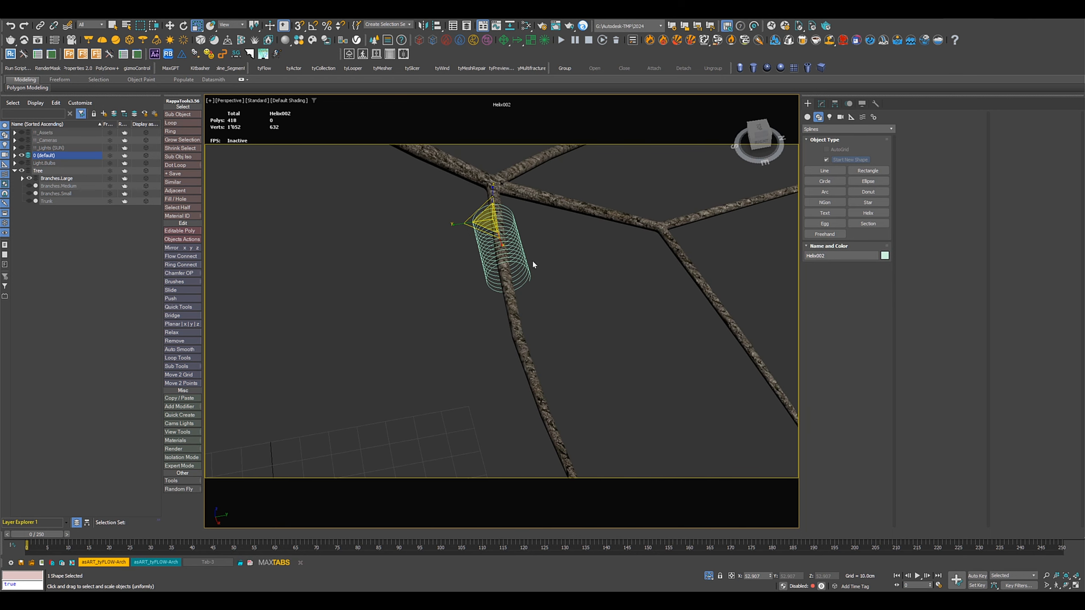
Add a Normalize Spline modifier to the helix with a segment length of 5 cm
left_click(821, 103)
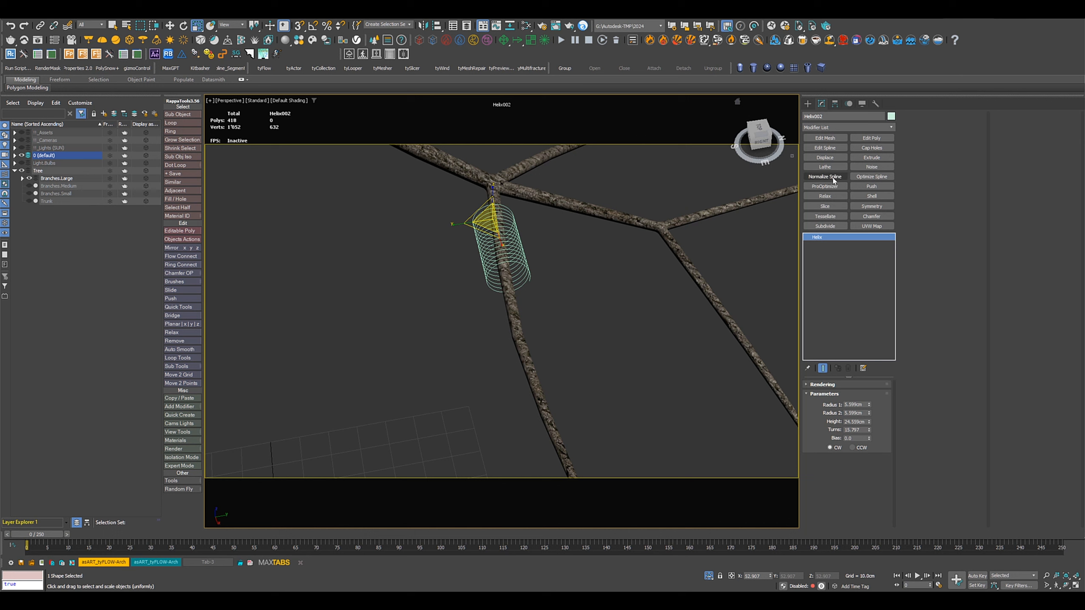
left_click(825, 176)
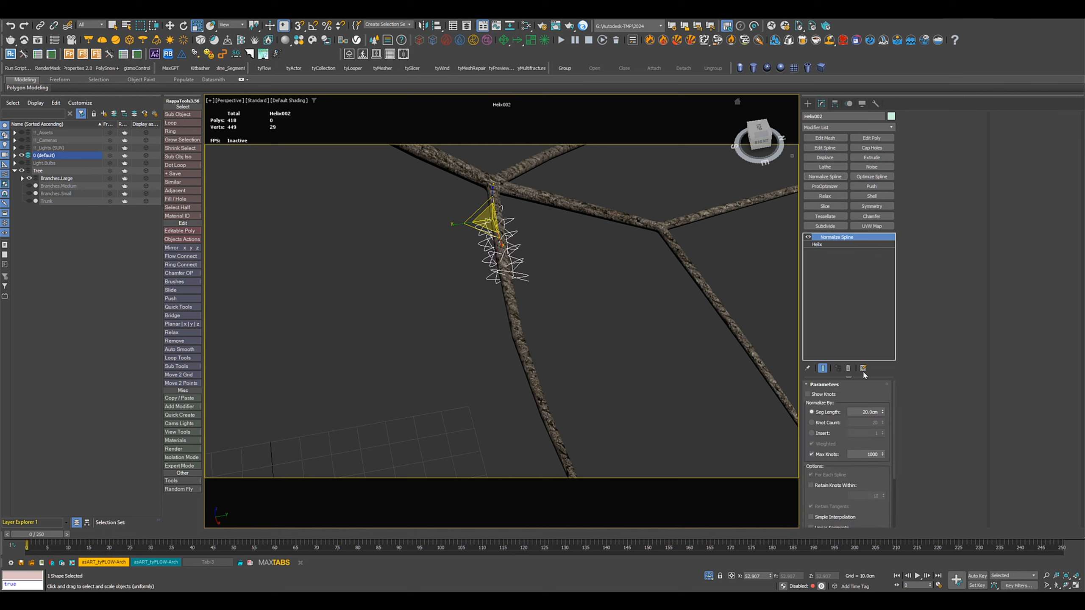
double_click(860, 413)
type("5")
key("Return")
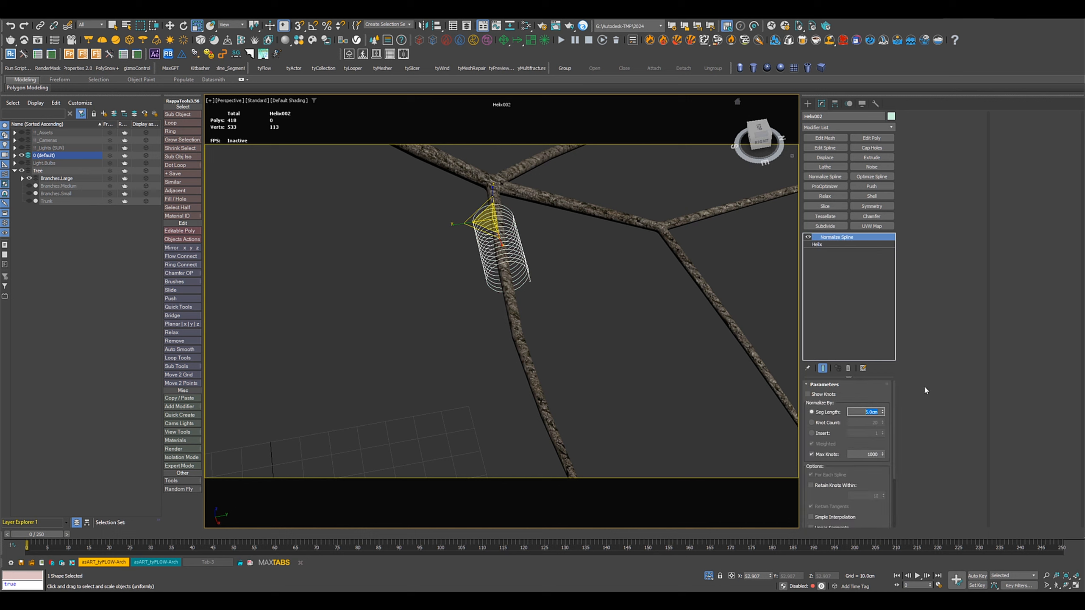
Add a Conform modifier to the helix and pick the large branch as its target
left_click(839, 126)
type("co")
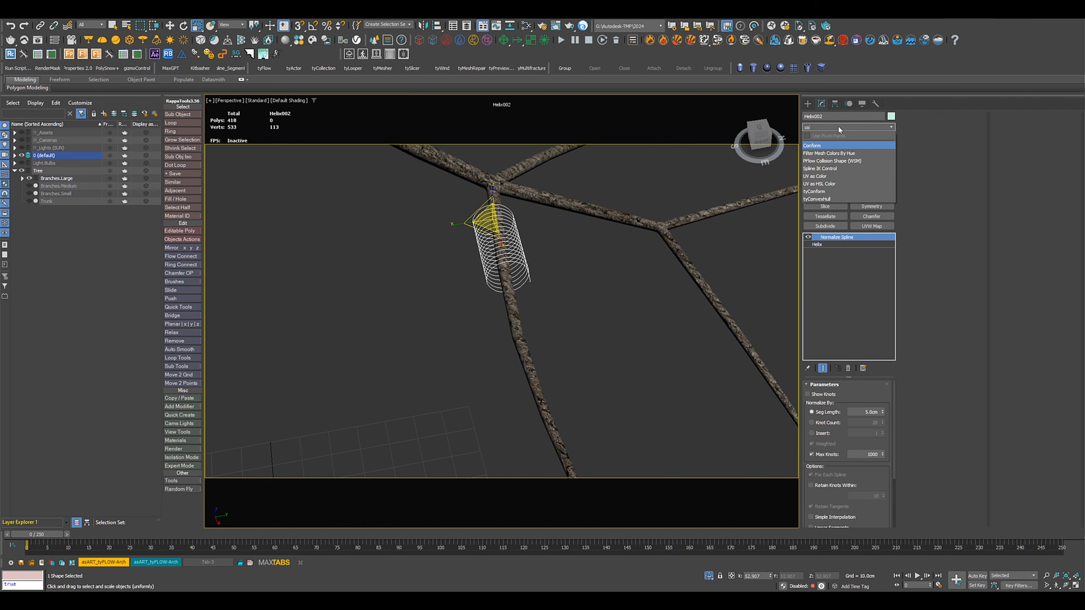
type("nfo")
key("Return")
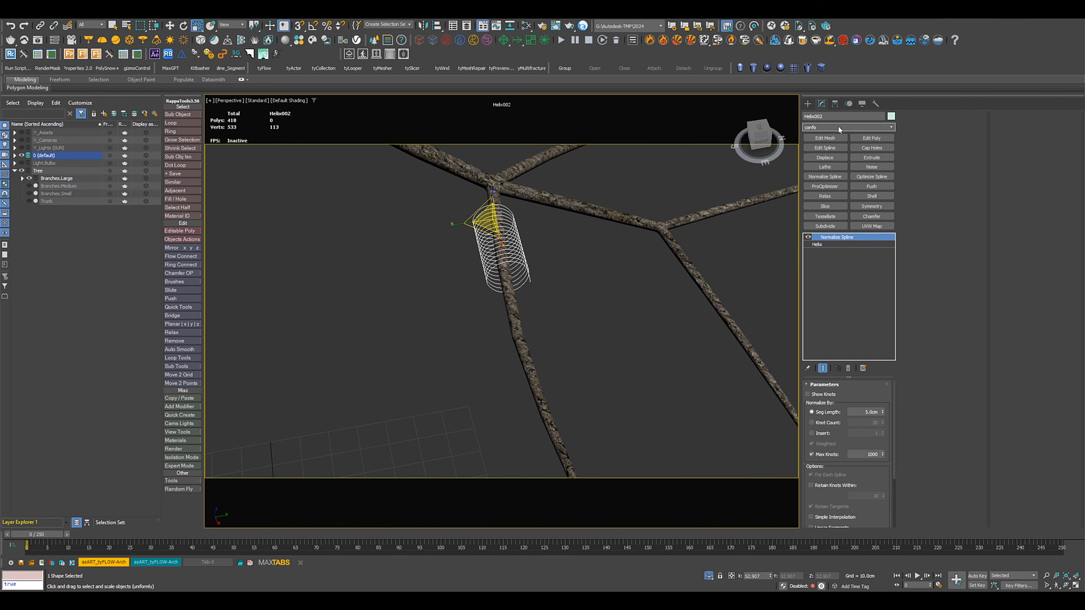
left_click(841, 434)
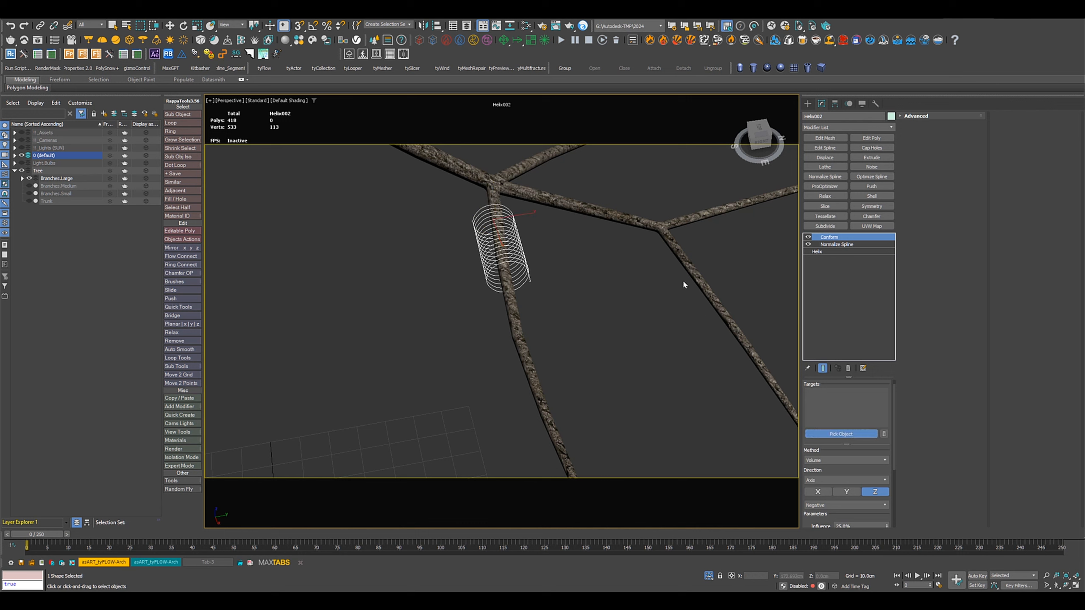
left_click(669, 236)
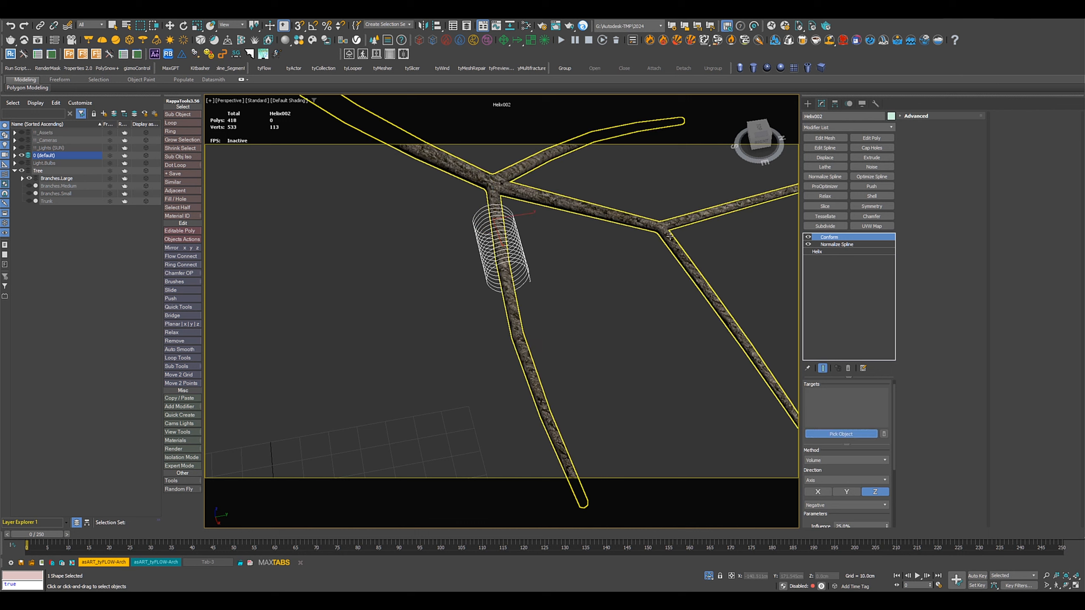
Set the Conform method to Shrink Wrap and its direction to Closest Point
left_click(821, 459)
left_click(821, 473)
key("r")
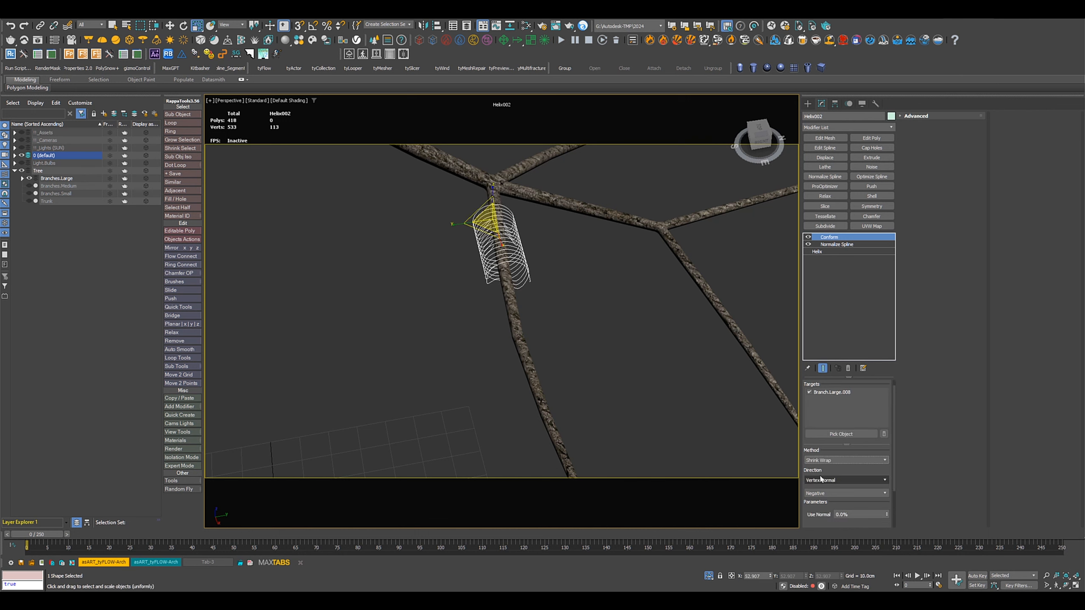
left_click(822, 480)
left_click(820, 518)
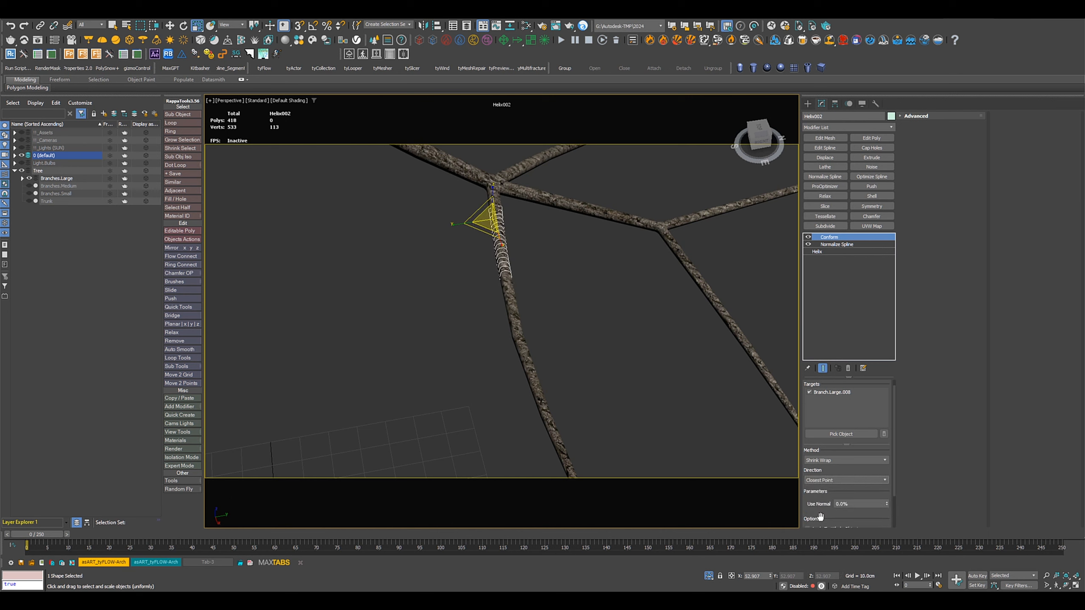
Increase the base helix's height to about 83 cm so the wrap extends nearly to the side fork's tip
middle_click_drag(573, 329, 571, 289, "alt")
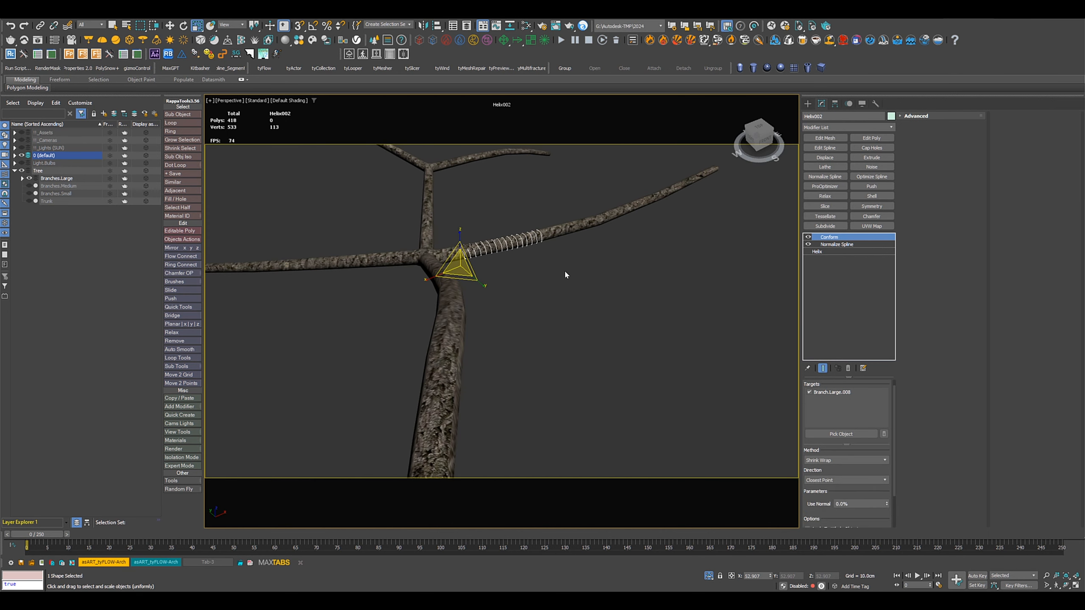
left_click(818, 252)
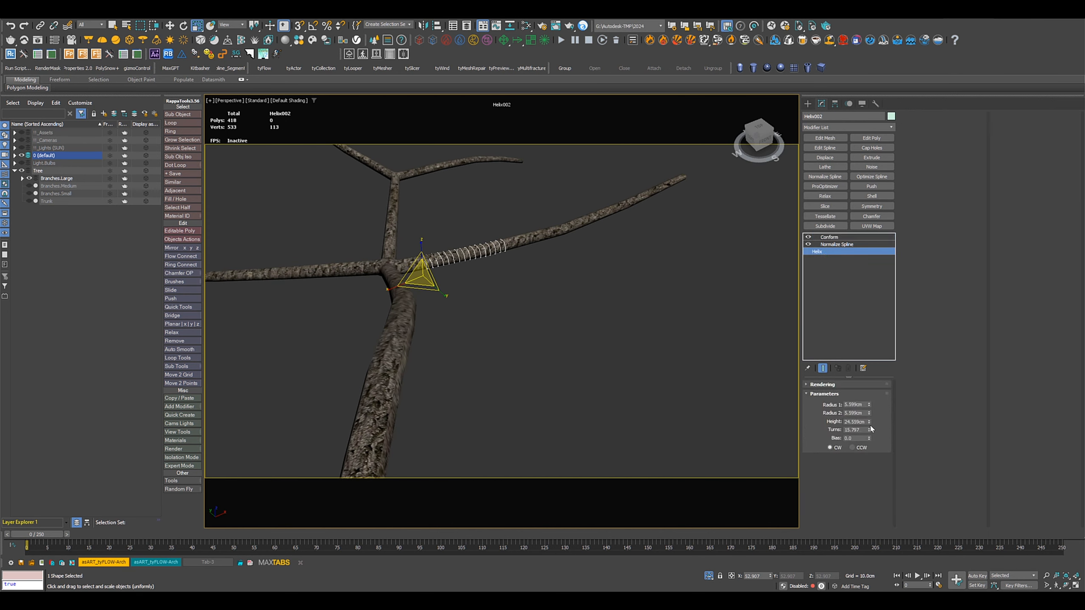
left_click_drag(870, 423, 862, 315)
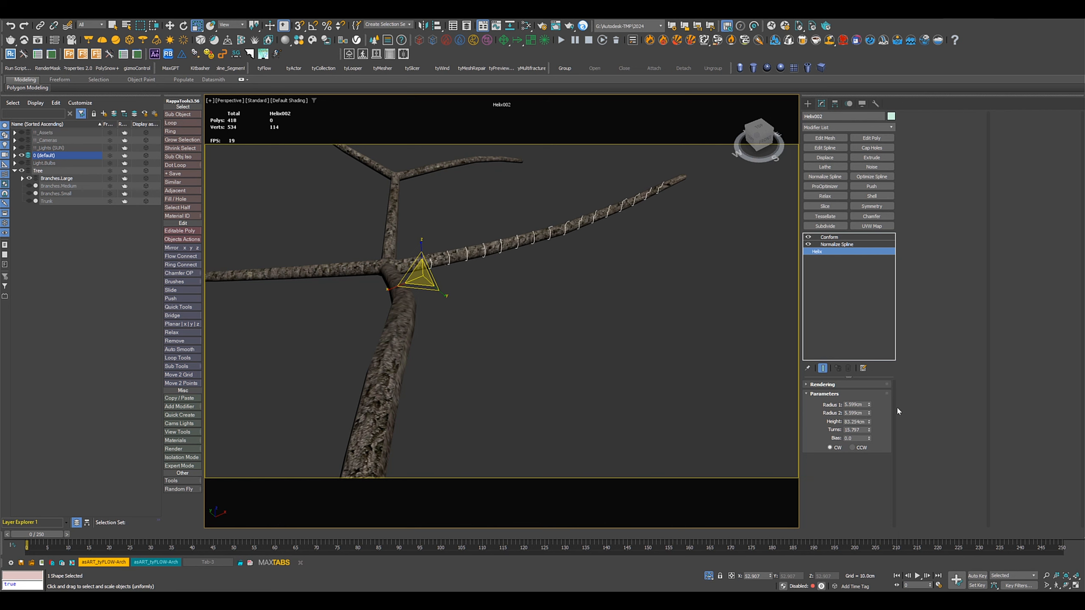
Try Conform offsets of 1 and 0.5, and settle on an offset of 0.3
left_click(849, 238)
scroll(871, 470, "up", 3)
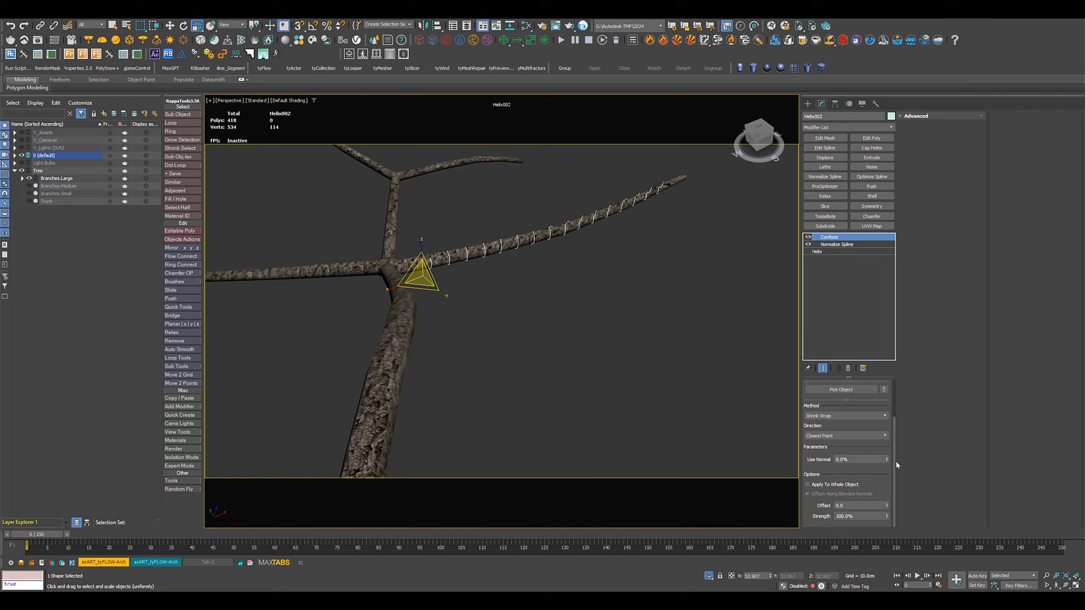
left_click(852, 506)
type("1")
key("Return")
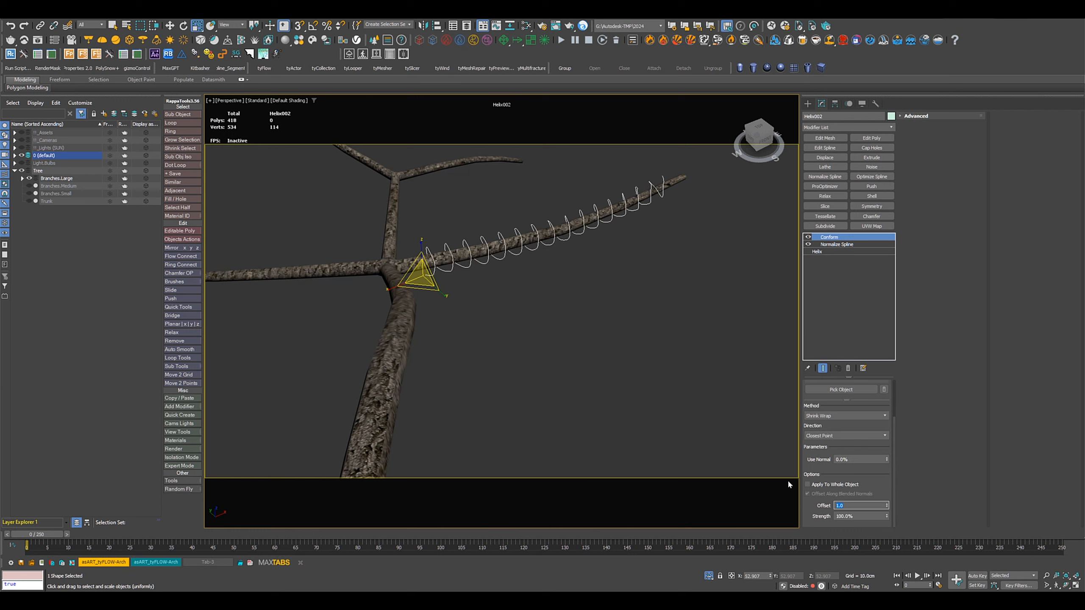
type("0.5")
key("Return")
type(".")
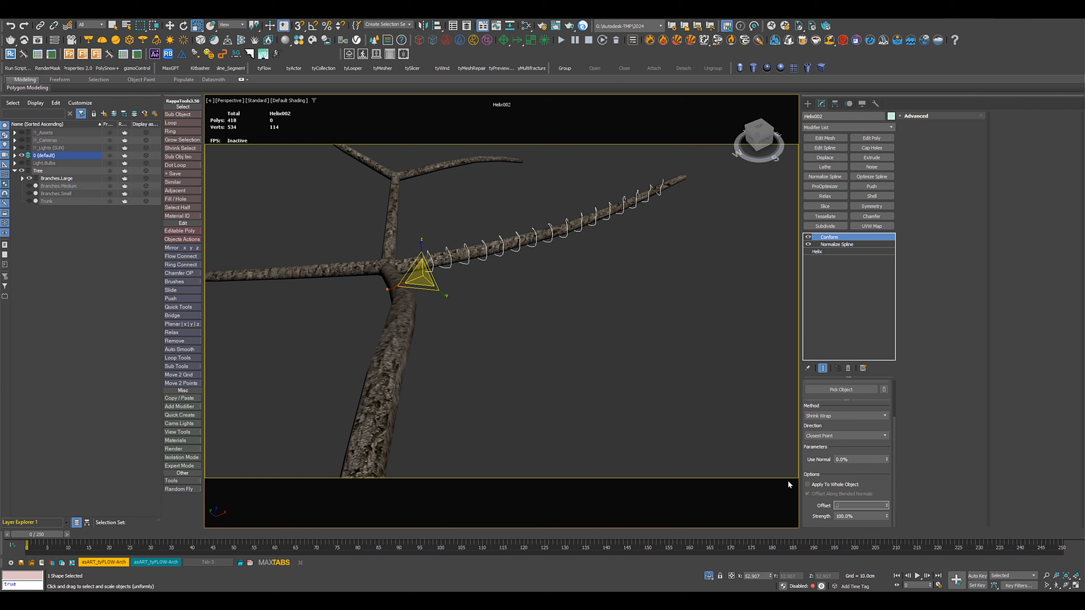
type("3")
key("Return")
Select the large branch and start a Freehand spline constrained to its surface
middle_click_drag(644, 291, 590, 344, "alt")
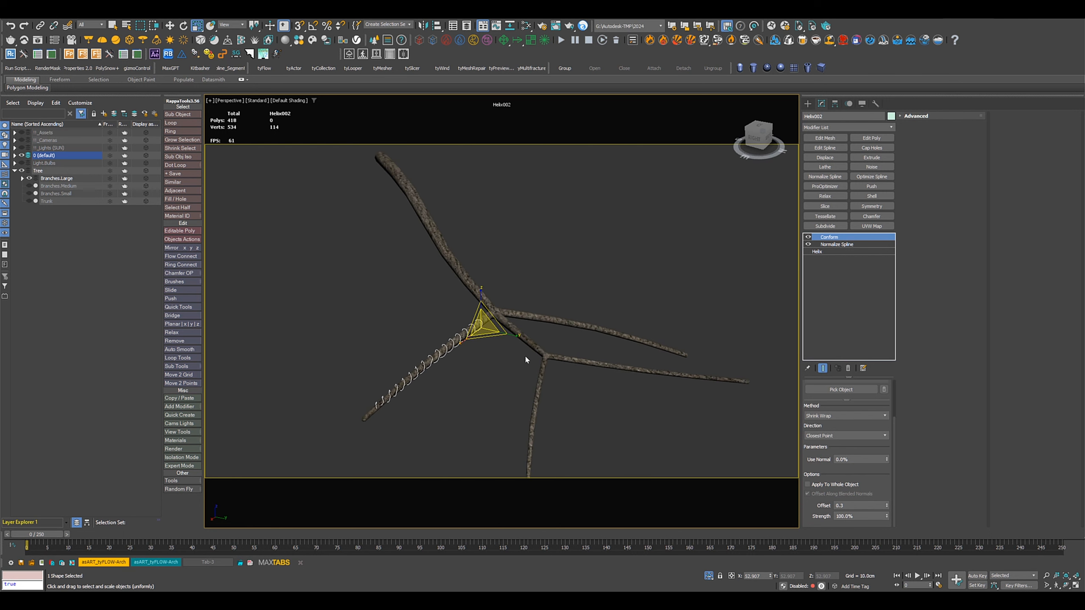
middle_click_drag(409, 276, 428, 267)
left_click(422, 270)
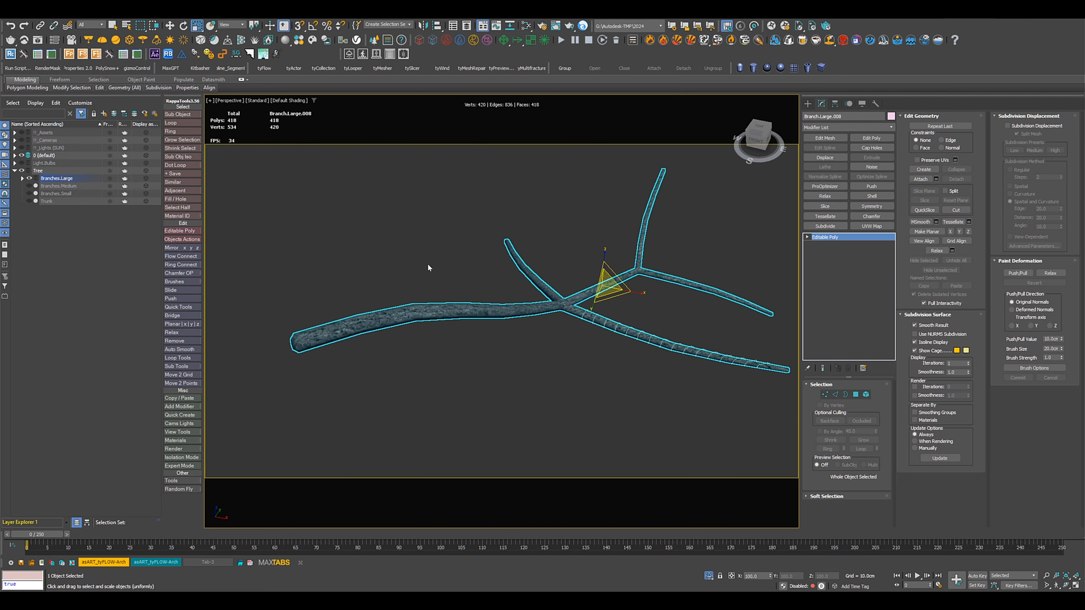
left_click(808, 104)
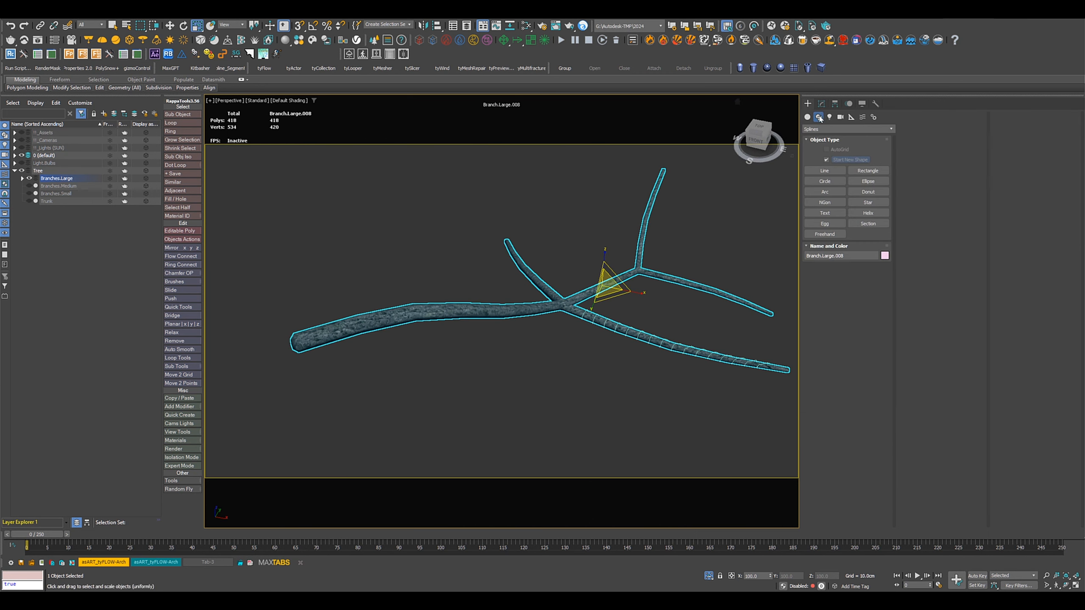
left_click(825, 235)
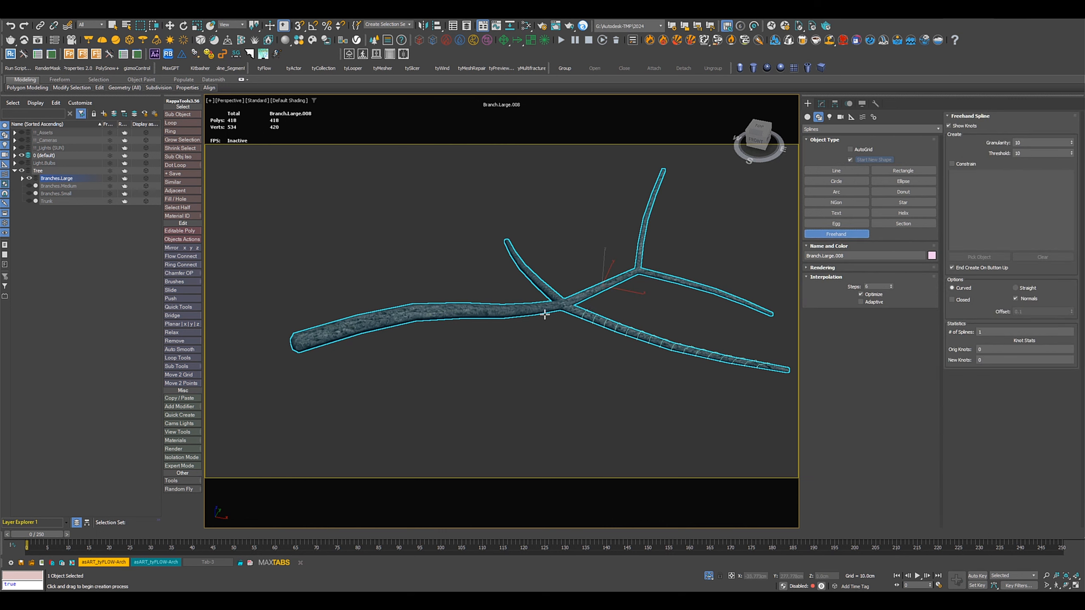
left_click(952, 164)
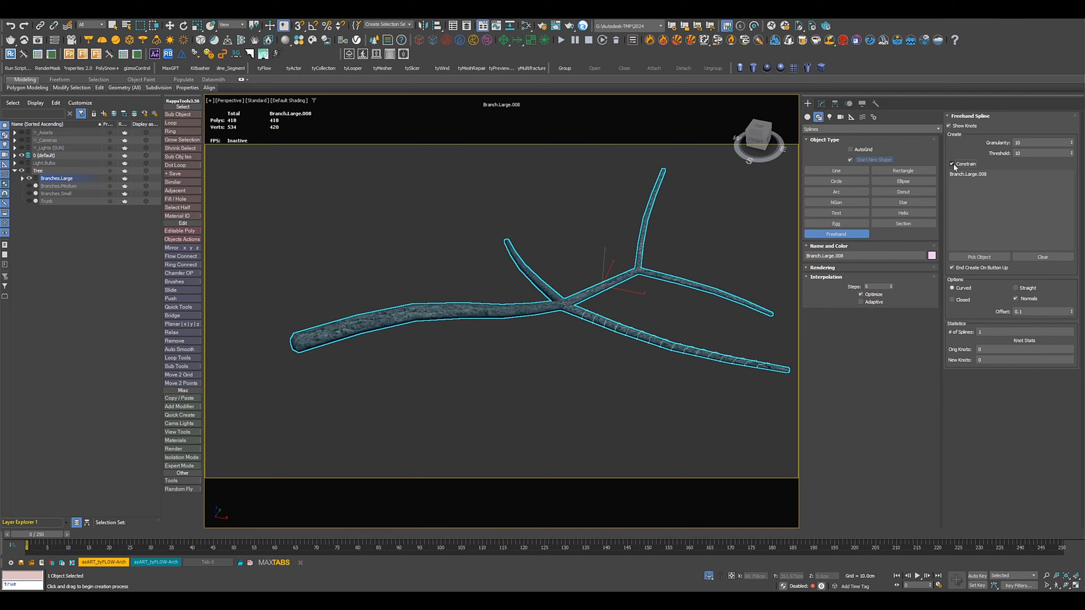
double_click(1038, 143)
Draw a freehand spline along the branch's thick main stem from its base to about its first bend
middle_click_drag(392, 317, 399, 327, "alt")
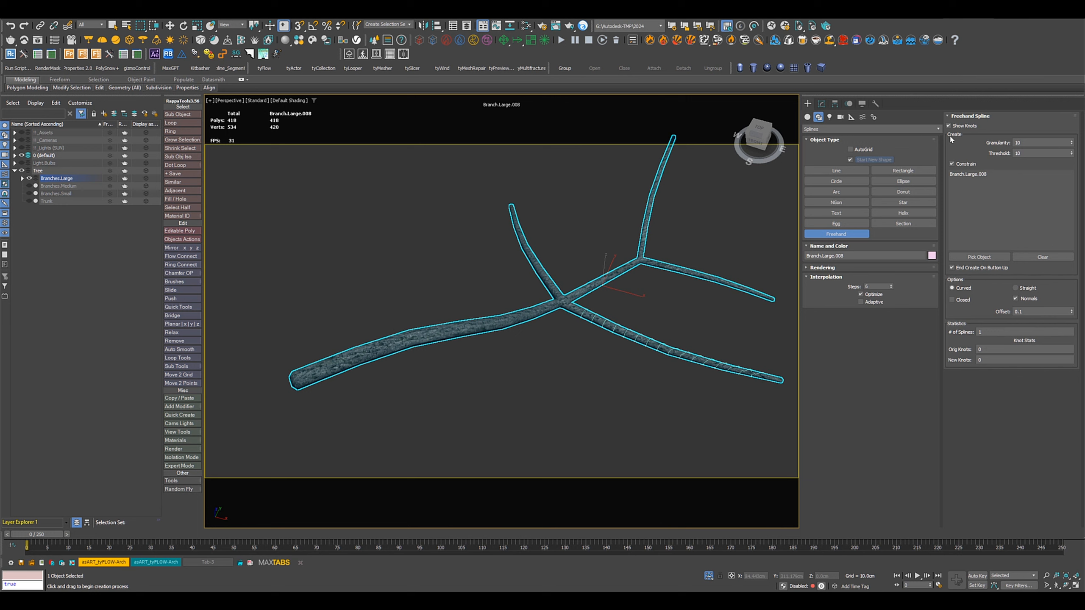
middle_click_drag(339, 370, 356, 347, "alt")
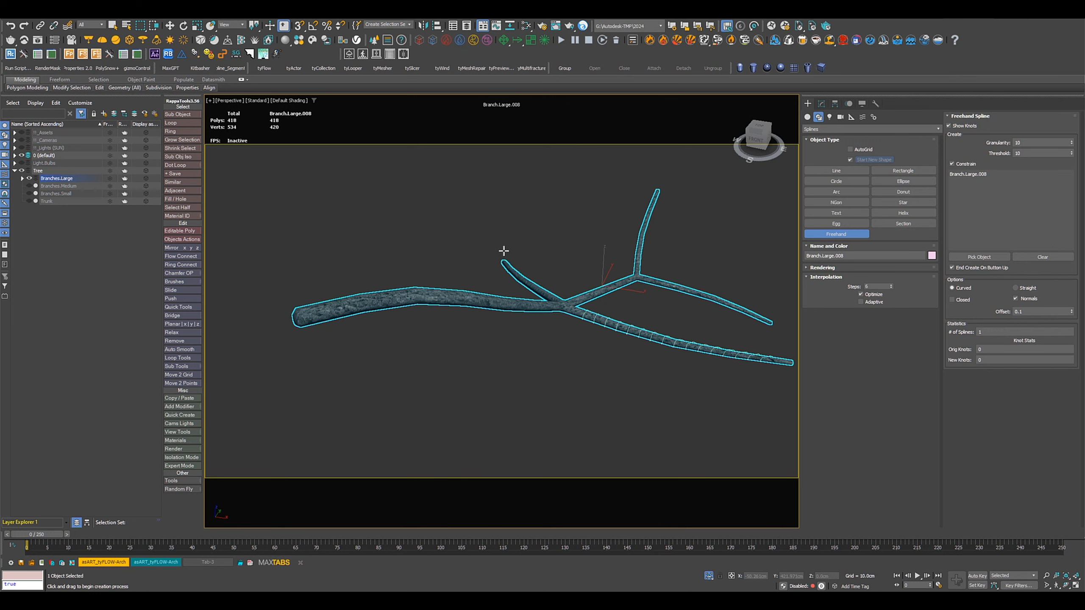
scroll(320, 317, "up", 2)
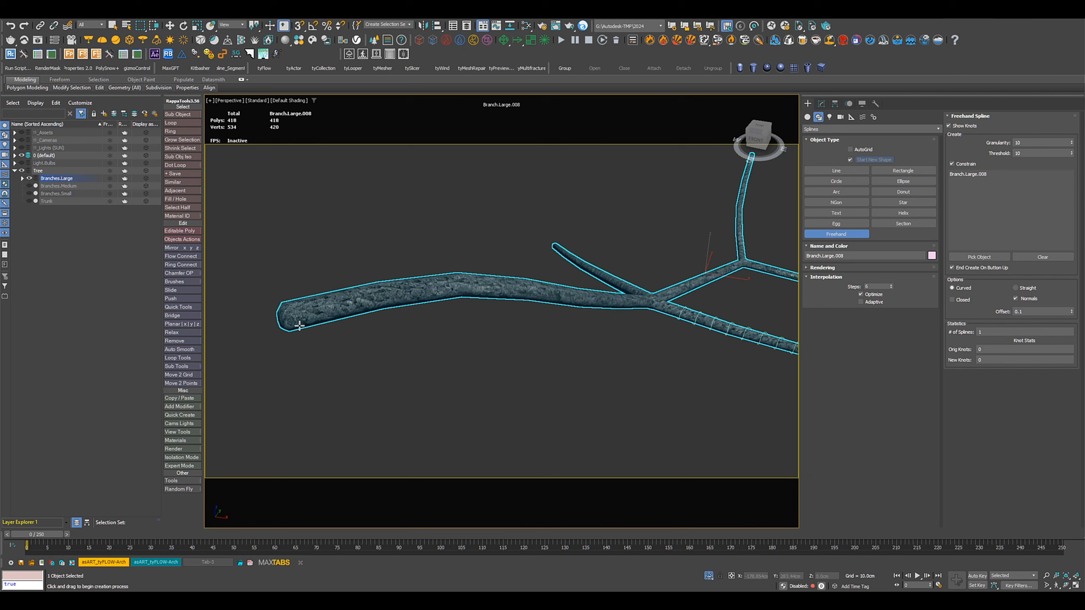
mouse_move(298, 326)
left_mouse_down()
mouse_move(426, 280)
mouse_move(466, 287)
left_mouse_up()
middle_click_drag(466, 288, 631, 267, "alt")
middle_click_drag(419, 310, 514, 283)
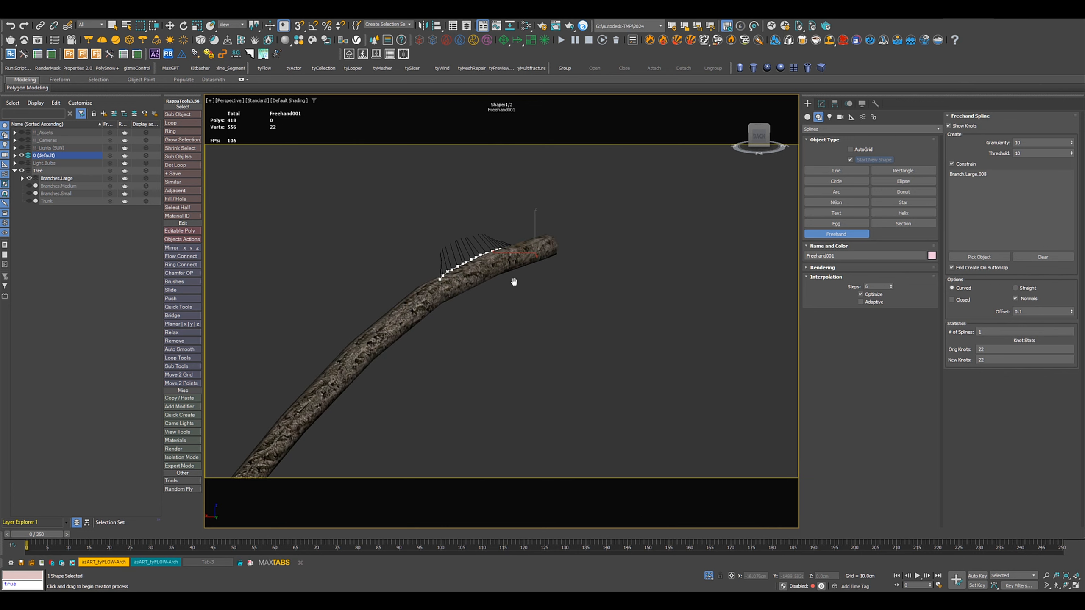
Turn off Start New Shape and continue the freehand spline from its end diagonally across the branch at the first bend
scroll(459, 290, "up", 2)
mouse_move(450, 294)
middle_mouse_down("alt")
mouse_move(445, 315)
mouse_move(458, 296)
middle_mouse_up("alt")
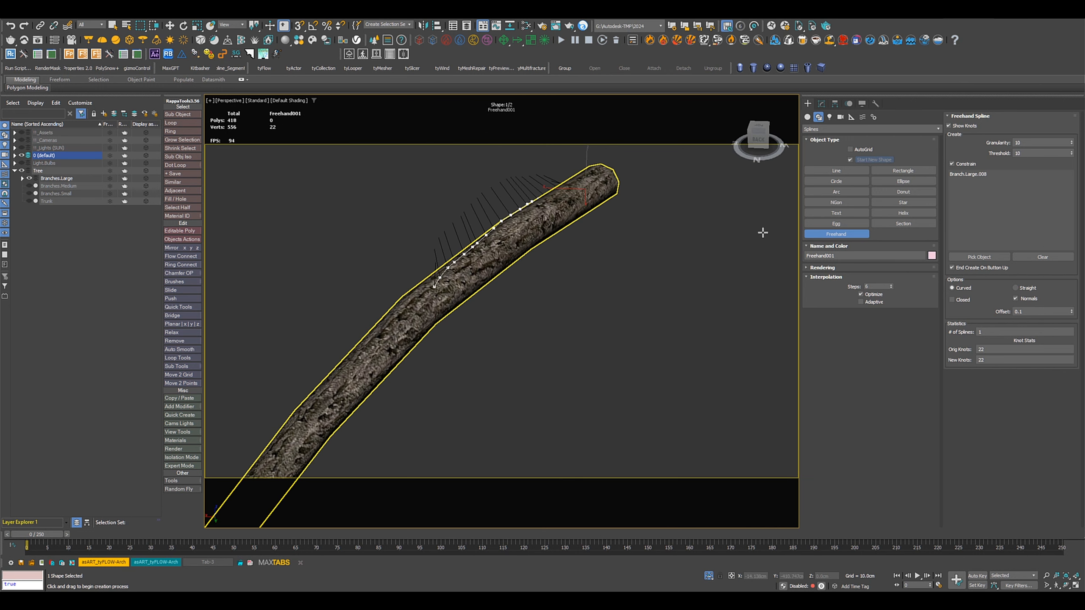
left_click(850, 161)
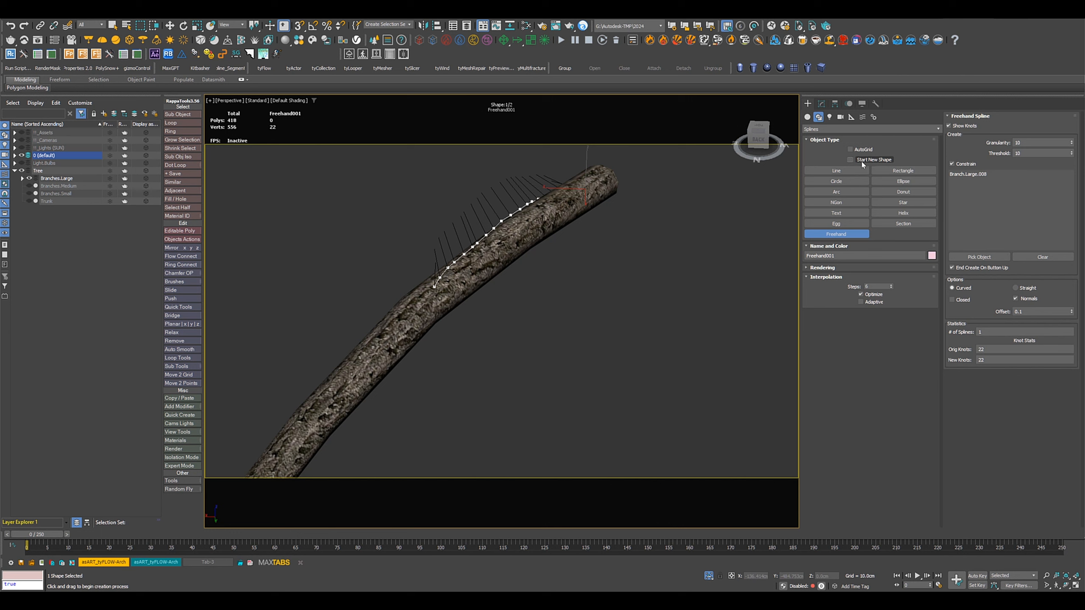
middle_click_drag(450, 308, 477, 252)
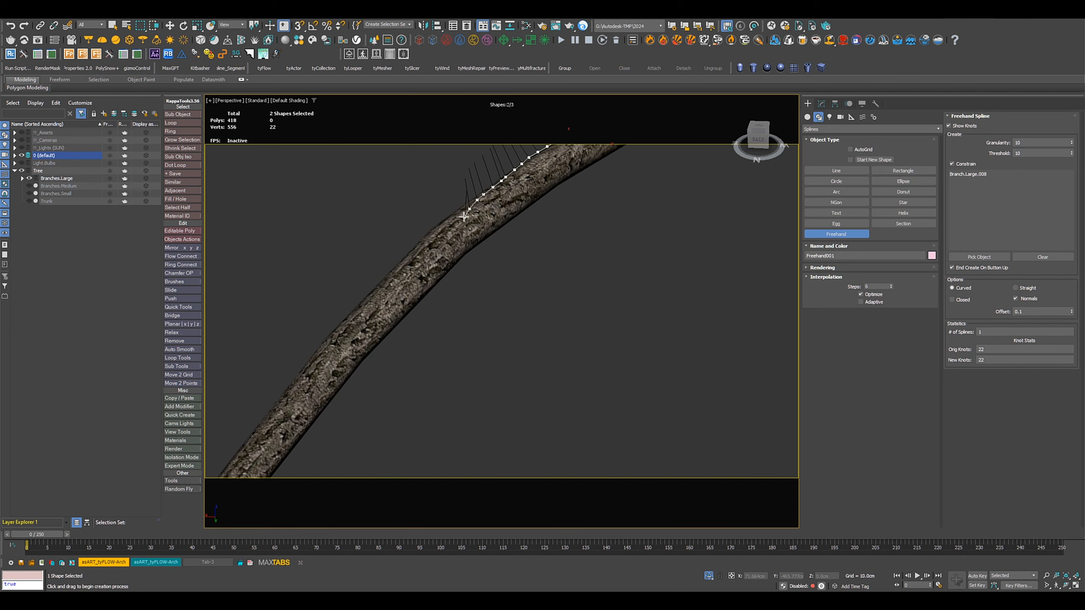
left_click_drag(464, 217, 425, 304)
middle_click_drag(417, 343, 543, 316, "alt")
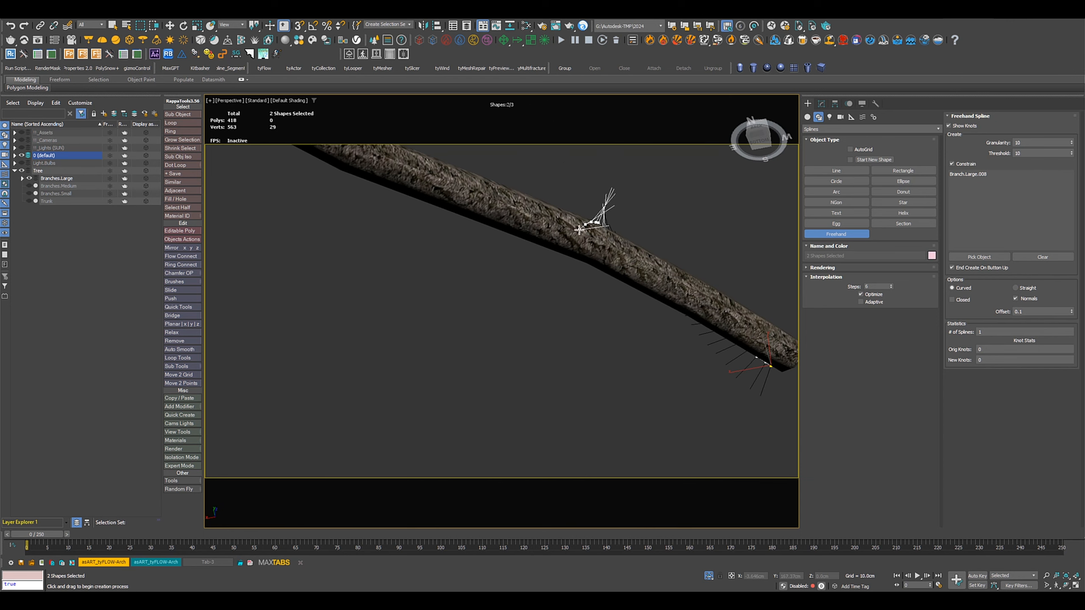
Extend the freehand spline around the branch's underside and diagonally across its next side with three more surface-constrained strokes
left_click_drag(579, 230, 562, 235)
middle_click_drag(471, 264, 516, 276, "alt")
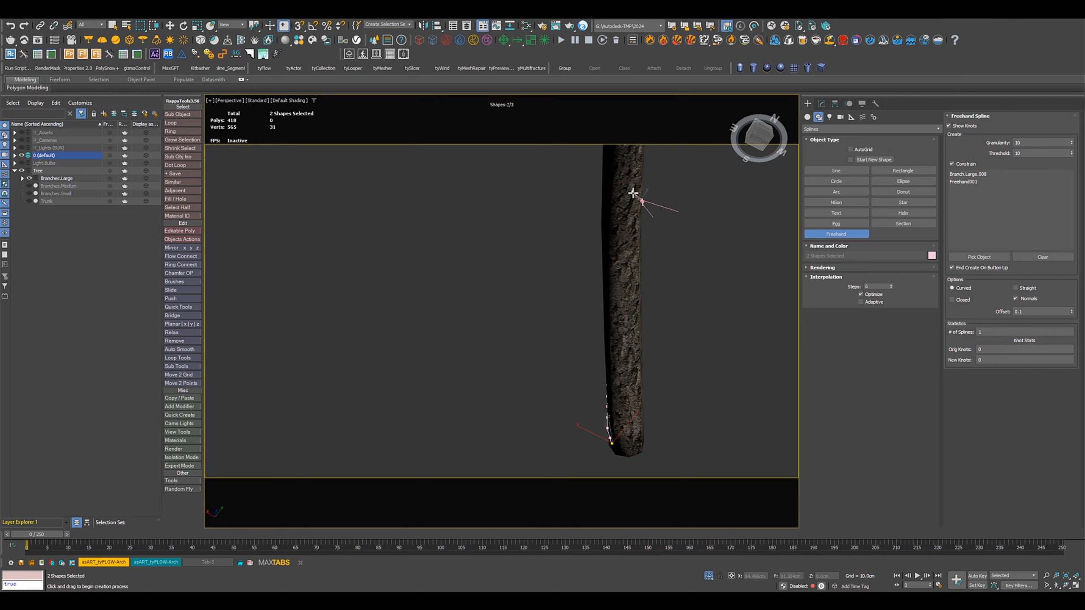
left_click_drag(633, 193, 609, 152)
mouse_move(603, 209)
middle_mouse_down()
mouse_move(575, 358)
mouse_move(526, 411)
middle_mouse_up()
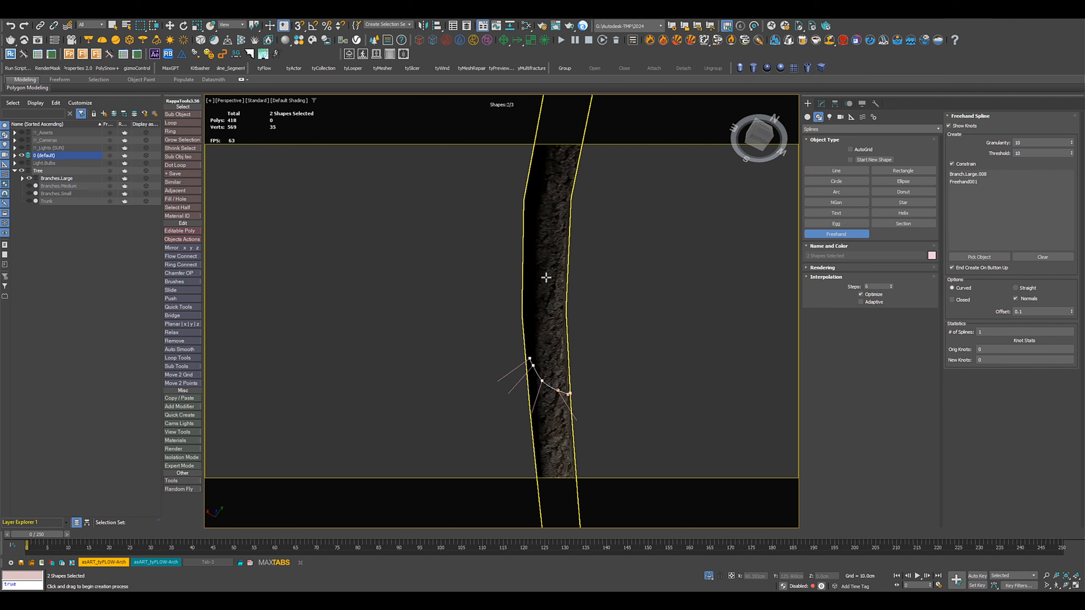
middle_click_drag(546, 278, 447, 350, "alt")
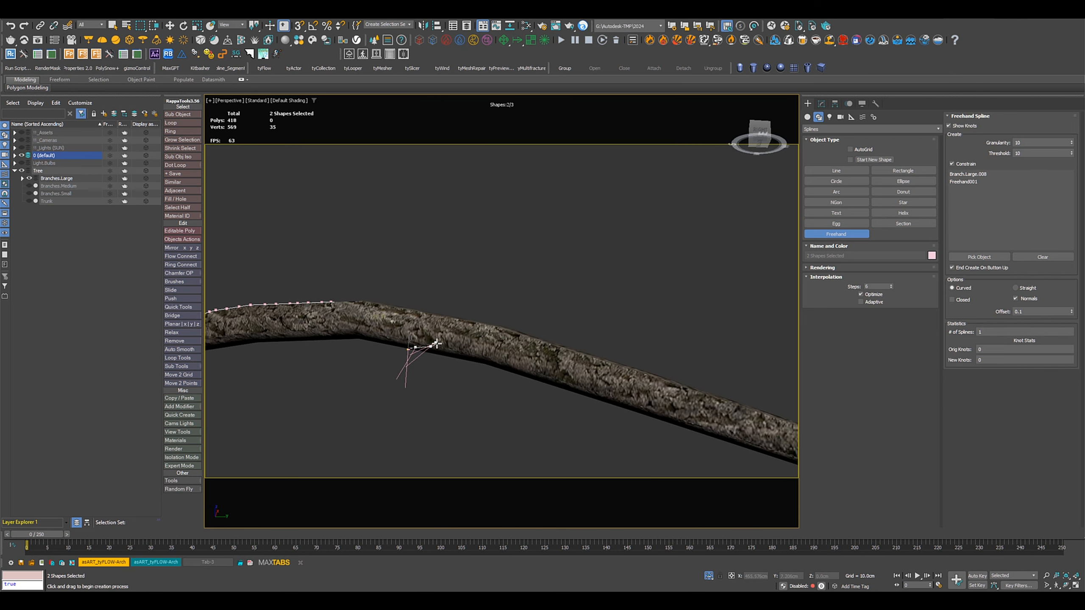
left_click_drag(436, 342, 578, 350)
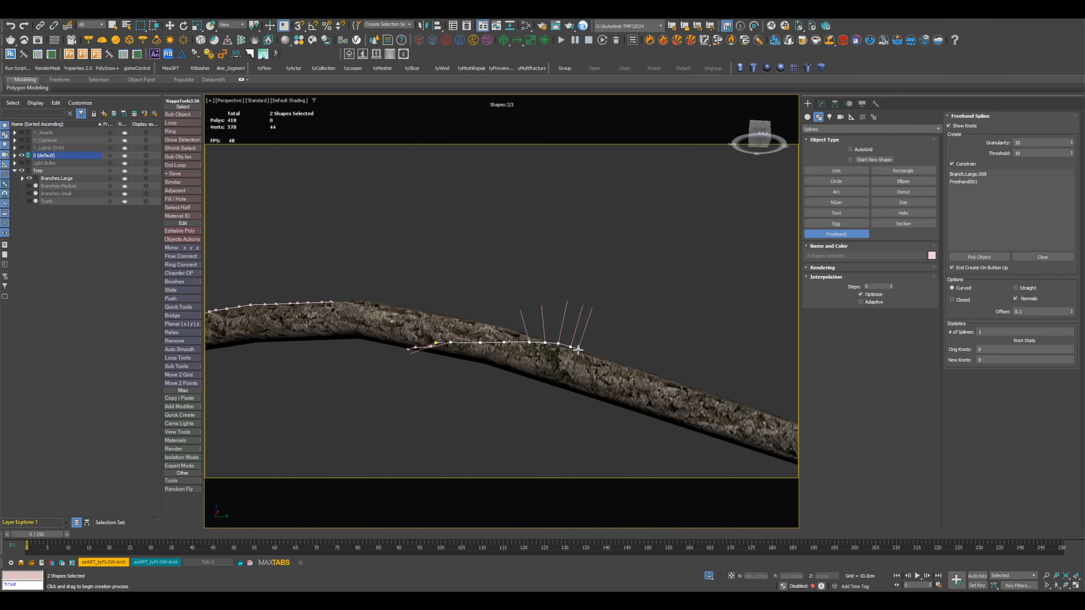
Draw two more freehand strokes that wind across the middle part of the branch's main stem towards the fork
mouse_move(594, 366)
middle_mouse_down("alt")
mouse_move(494, 374)
mouse_move(438, 355)
mouse_move(464, 303)
middle_mouse_up("alt")
scroll(437, 355, "down", 4)
middle_click_drag(464, 303, 432, 307, "alt")
scroll(404, 372, "up", 4)
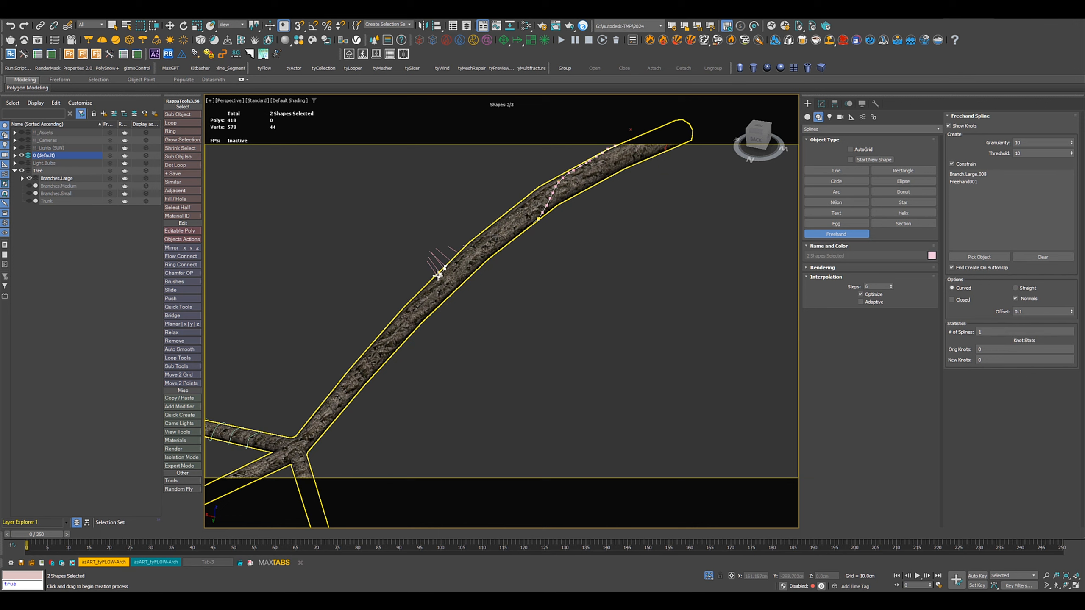
left_click_drag(437, 276, 418, 321)
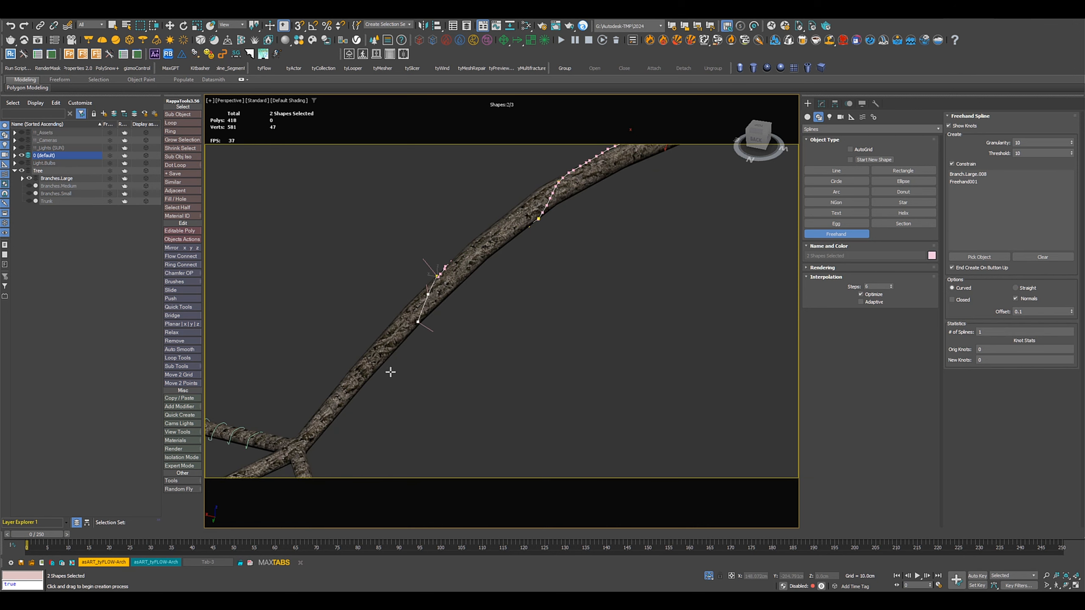
mouse_move(390, 372)
middle_mouse_down("alt")
mouse_move(351, 315)
mouse_move(467, 326)
mouse_move(491, 300)
middle_mouse_up("alt")
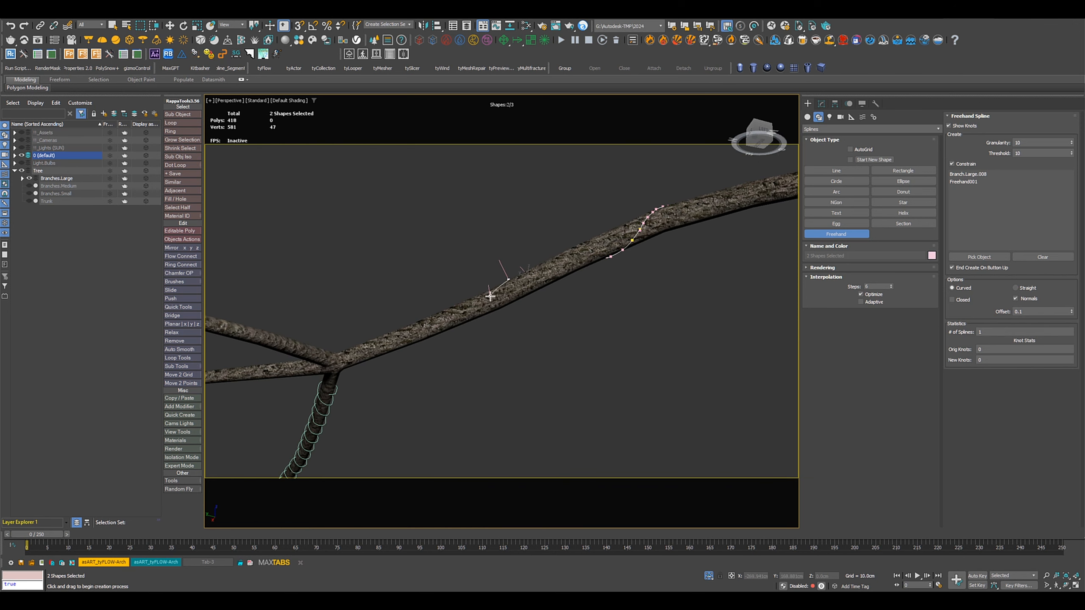
left_click_drag(490, 295, 438, 332)
Finish the winding freehand path with two strokes along the lower stem up to the branch fork
mouse_move(420, 347)
middle_mouse_down("alt")
mouse_move(377, 362)
mouse_move(326, 356)
mouse_move(373, 376)
mouse_move(444, 353)
mouse_move(398, 343)
middle_mouse_up("alt")
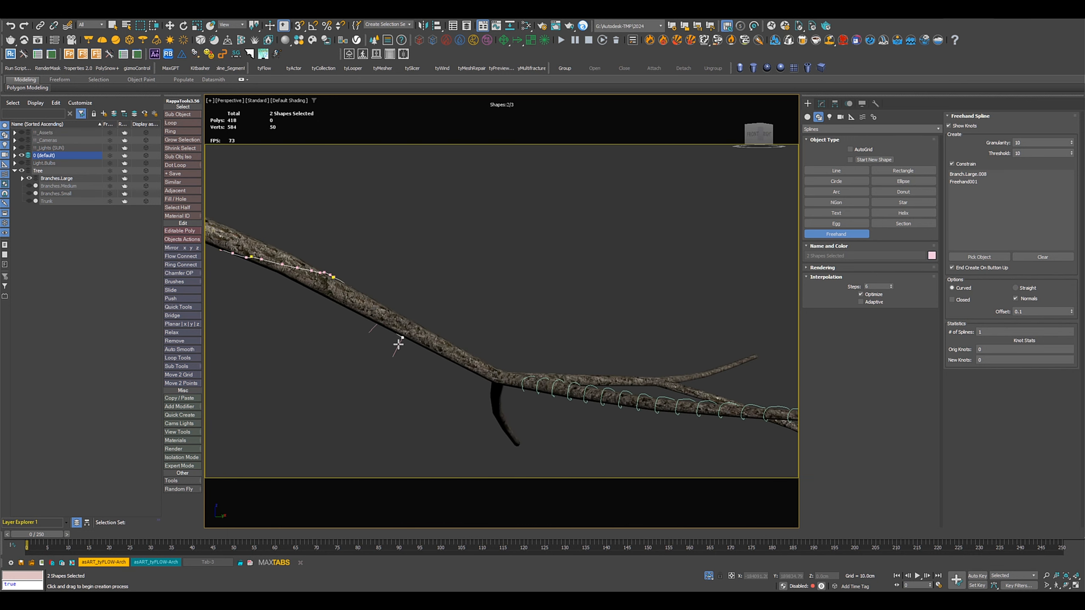
left_click_drag(402, 338, 470, 338)
mouse_move(503, 362)
middle_mouse_down("alt")
mouse_move(488, 413)
mouse_move(489, 374)
middle_mouse_up("alt")
left_click_drag(474, 324, 525, 311)
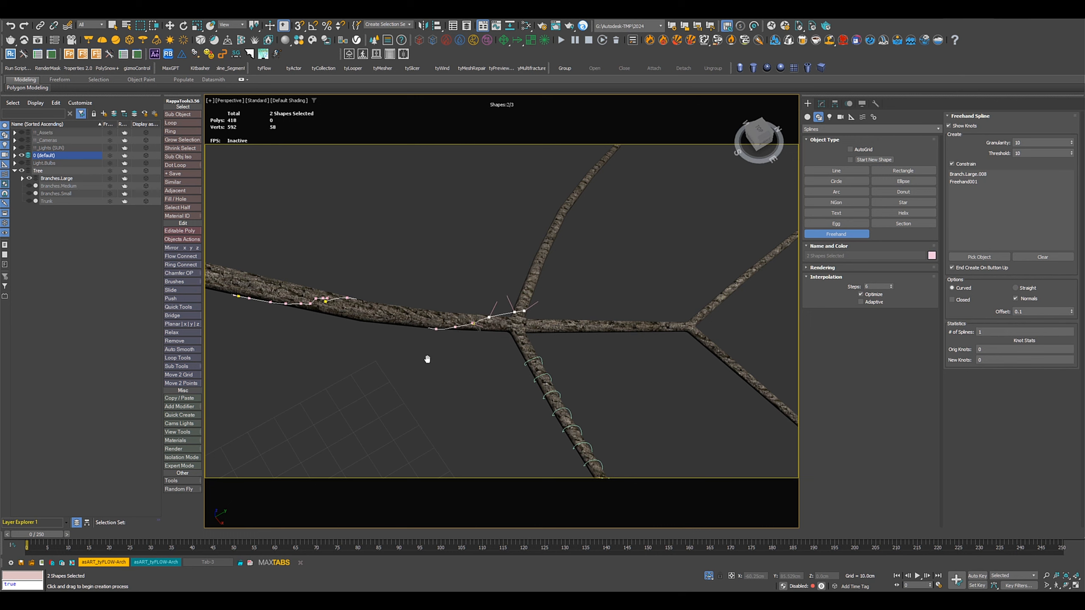
middle_click_drag(426, 359, 481, 366, "alt")
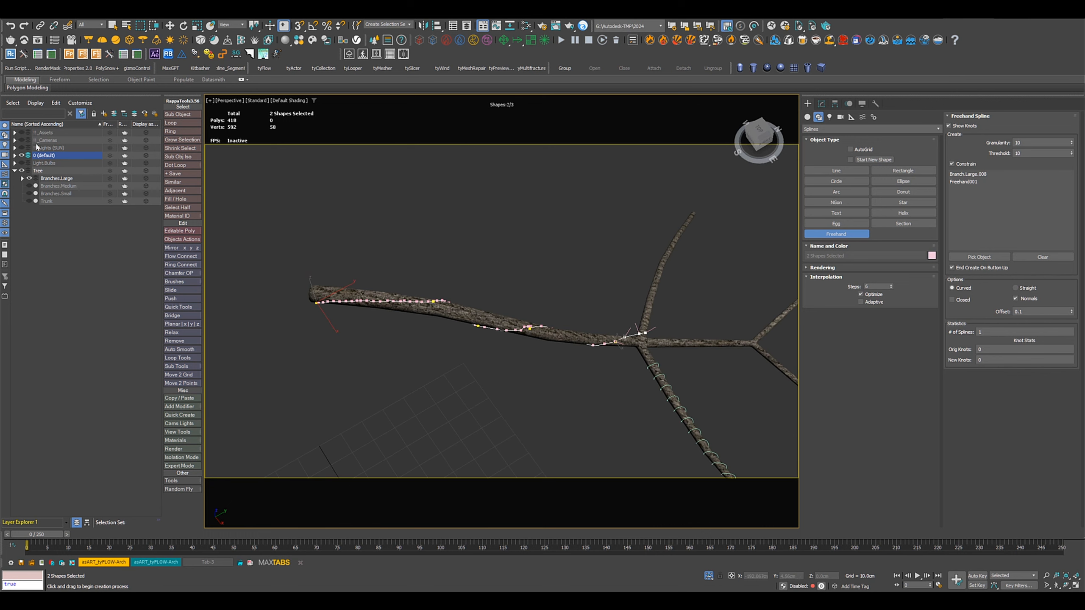
Expand the default layer, isolate the freehand splines in the viewport, and end Freehand creation
left_click(15, 156)
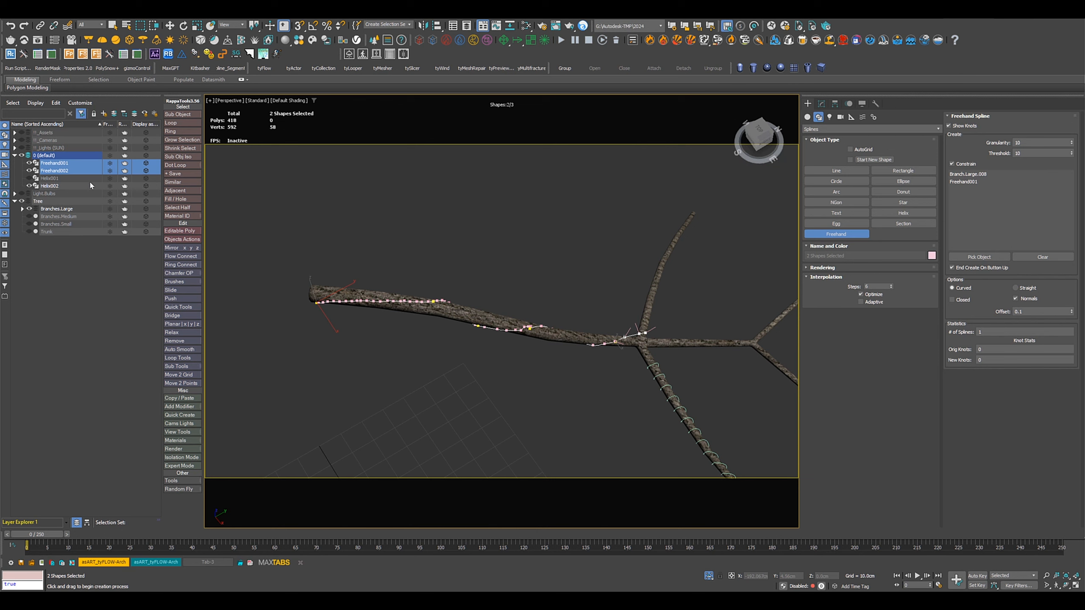
key("alt+q")
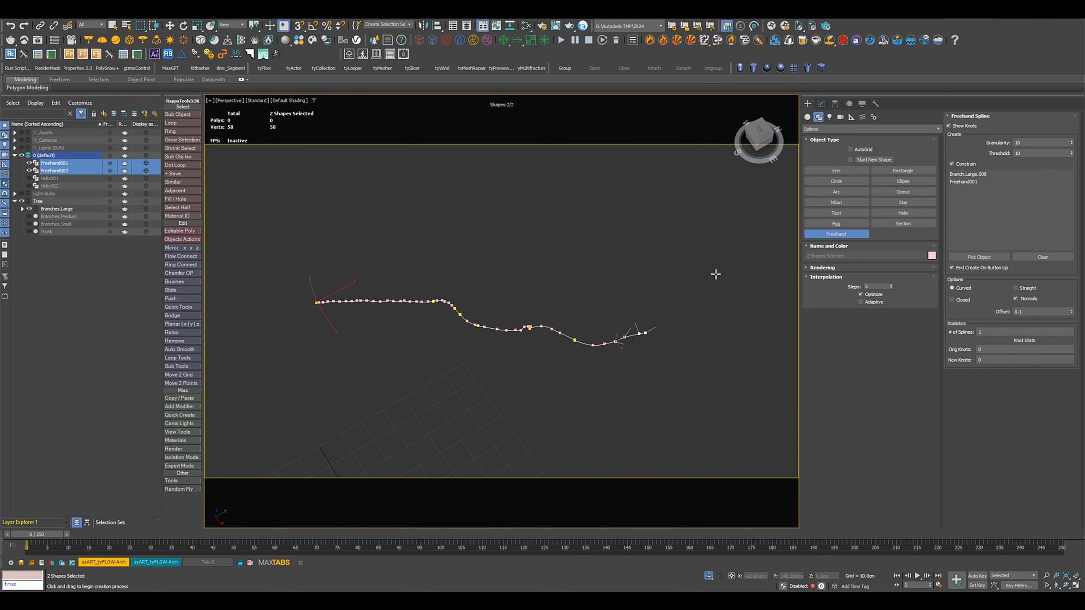
scroll(464, 279, "up", 4)
middle_click_drag(456, 291, 554, 270)
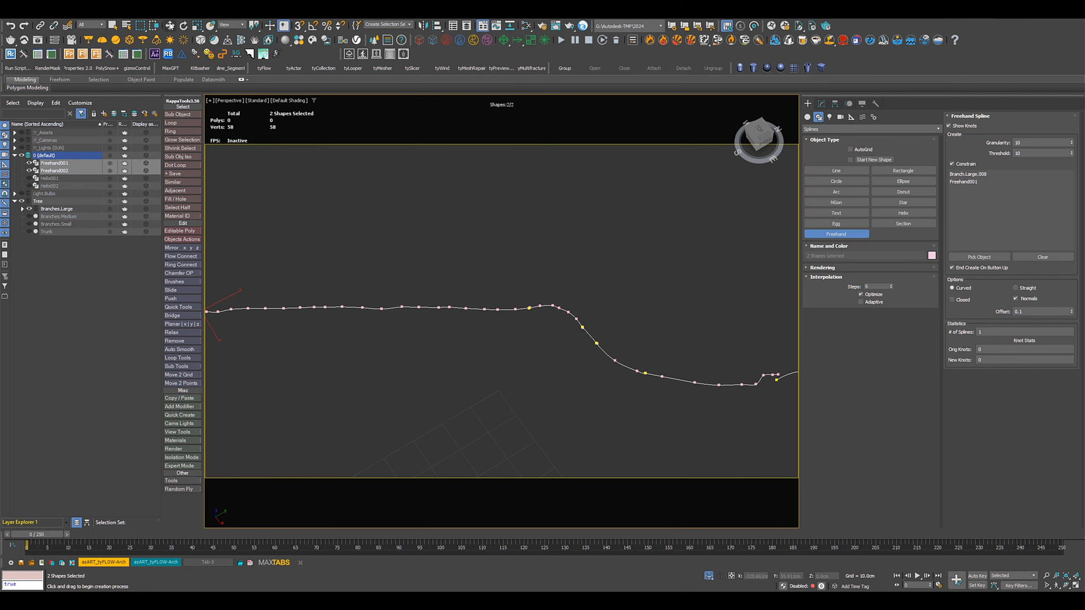
right_click(521, 268)
left_click(529, 324)
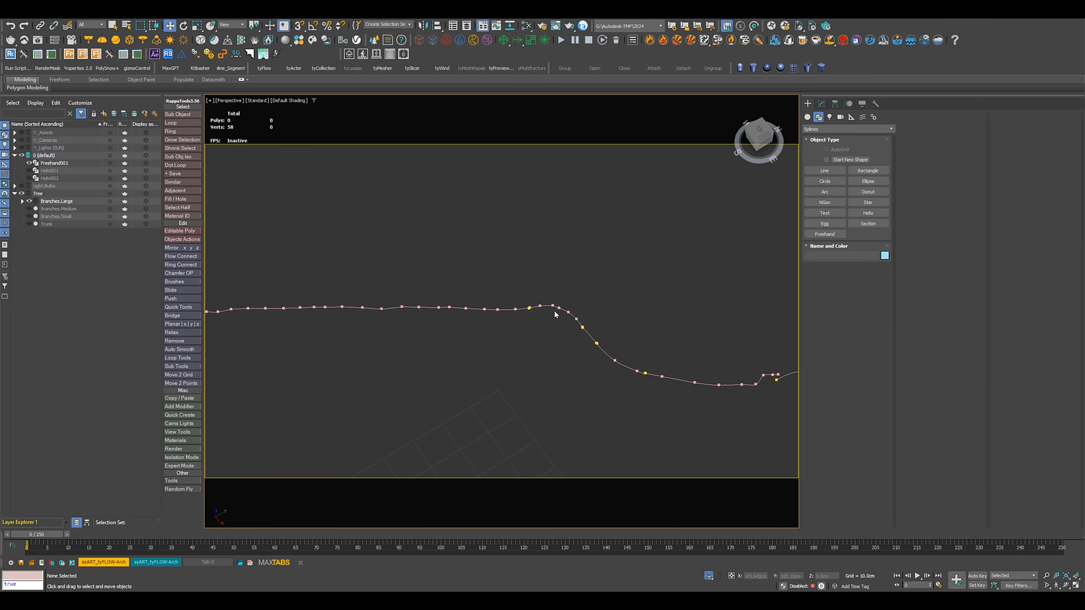
Enter Vertex level on the freehand spline, enable snapping, and snap the first gap's start vertex onto the previous segment's end vertex
left_click(554, 308)
left_click(821, 104)
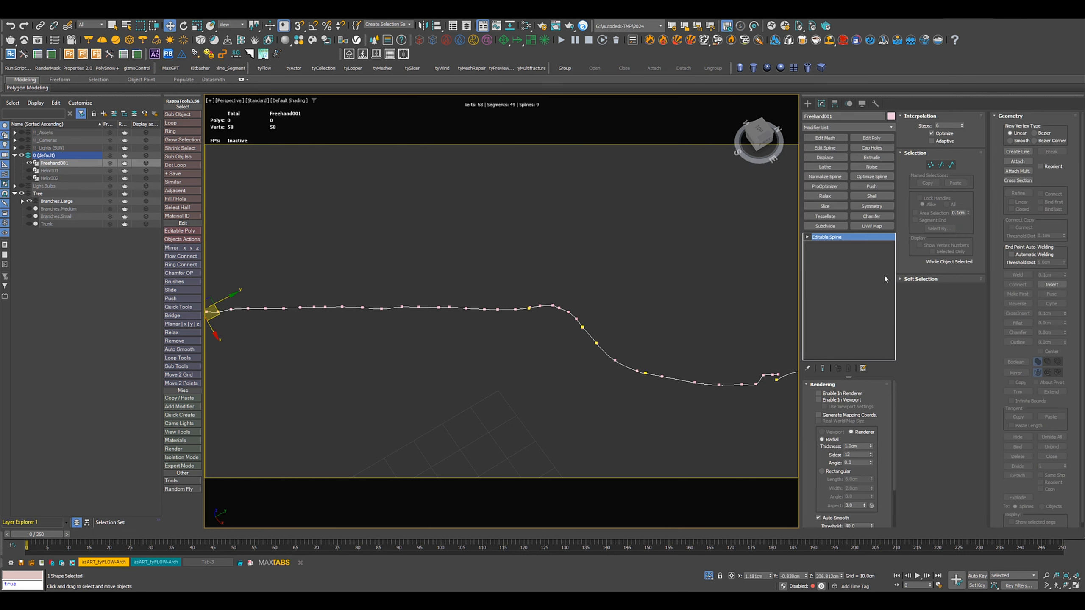
left_click(930, 166)
scroll(529, 311, "up", 5)
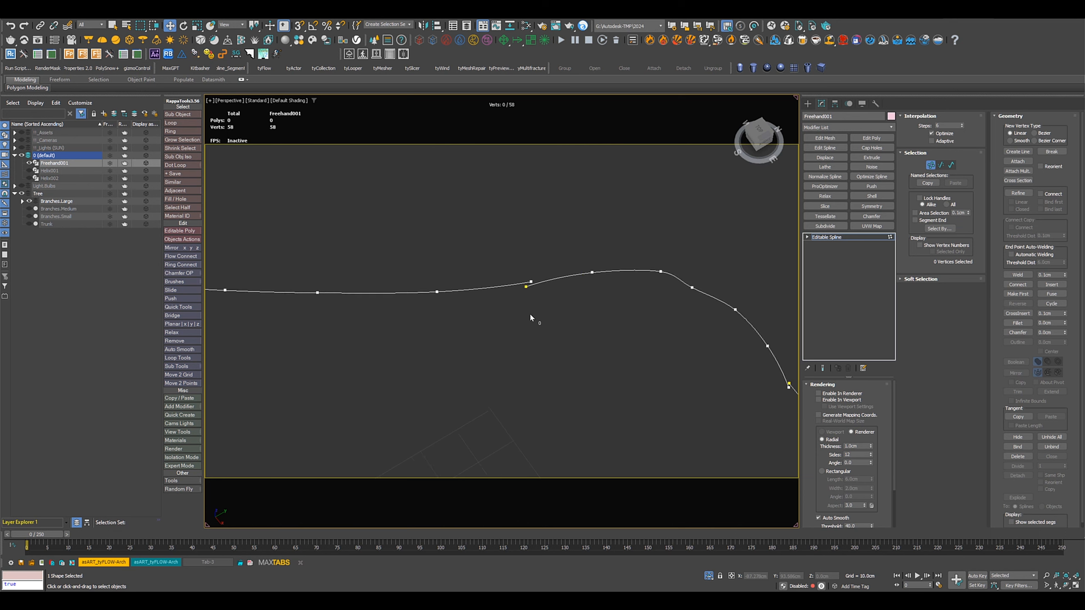
scroll(523, 313, "up", 3)
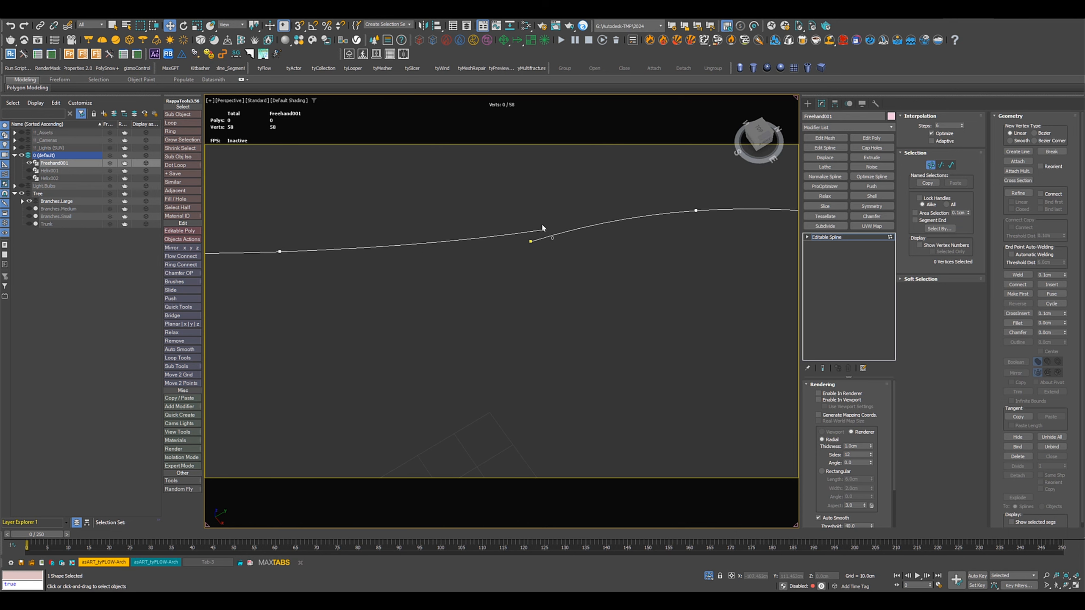
left_click(532, 241)
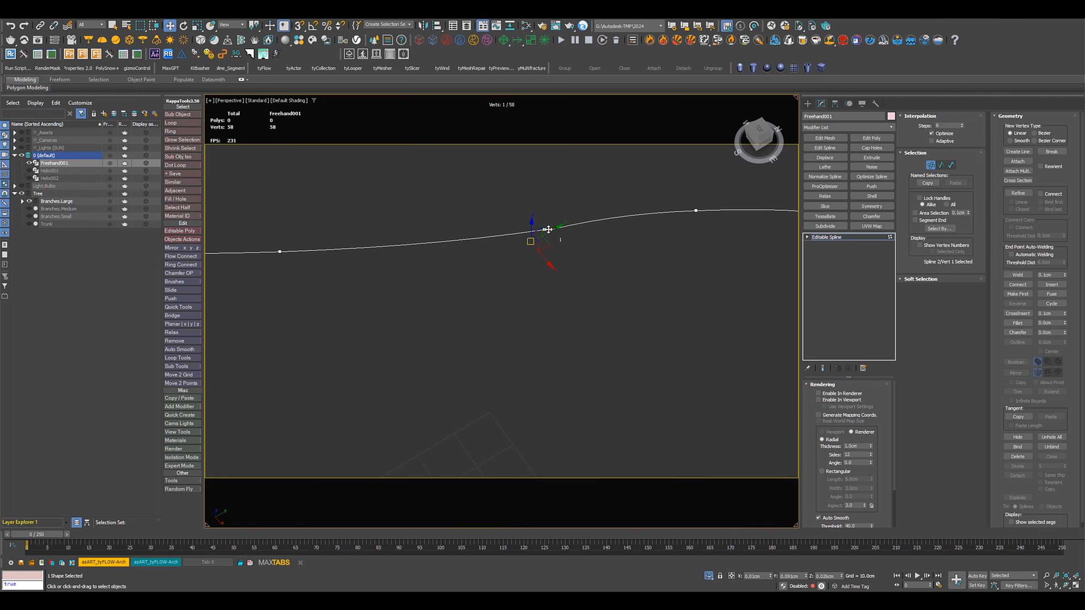
key("s")
left_click_drag(559, 246, 543, 230)
Close the remaining gaps along the freehand path by snapping each segment's start vertex onto the neighbouring end vertex
scroll(587, 291, "down", 5)
middle_click_drag(668, 322, 525, 298)
scroll(597, 327, "up", 5)
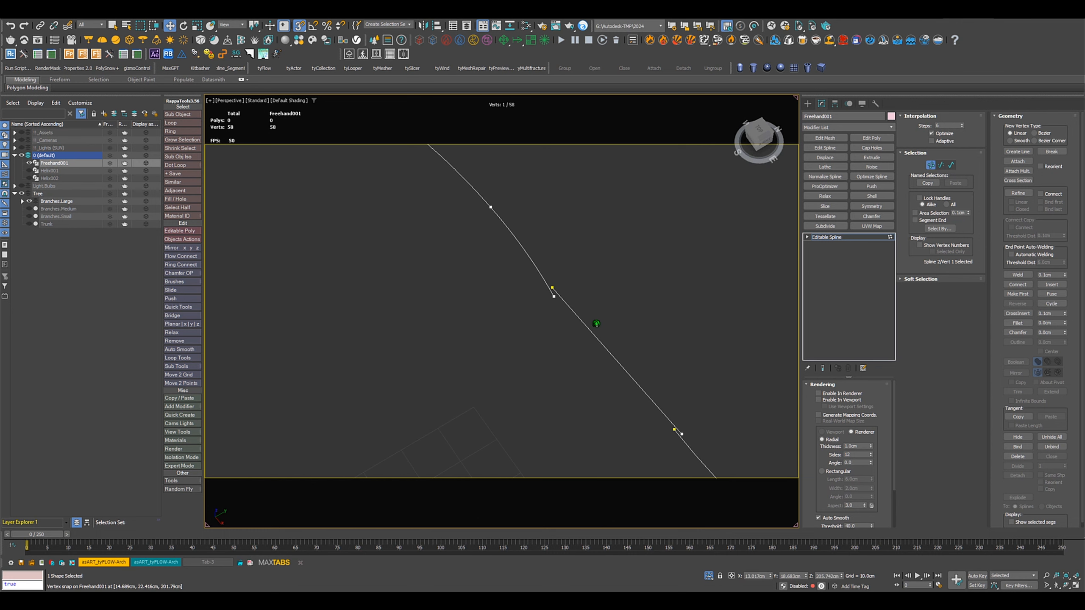
left_click(552, 288)
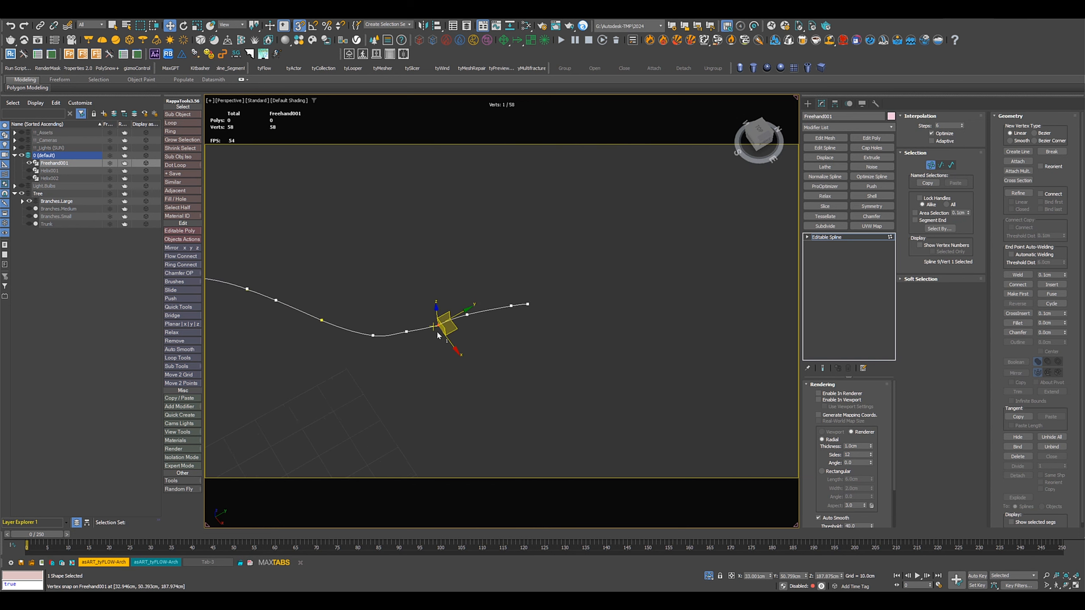
Select all vertices of the freehand spline and weld the overlapping ones with the 0.1 cm threshold
scroll(410, 340, "down", 4)
middle_click_drag(376, 346, 637, 356)
key("ctrl+a")
left_click(1018, 275)
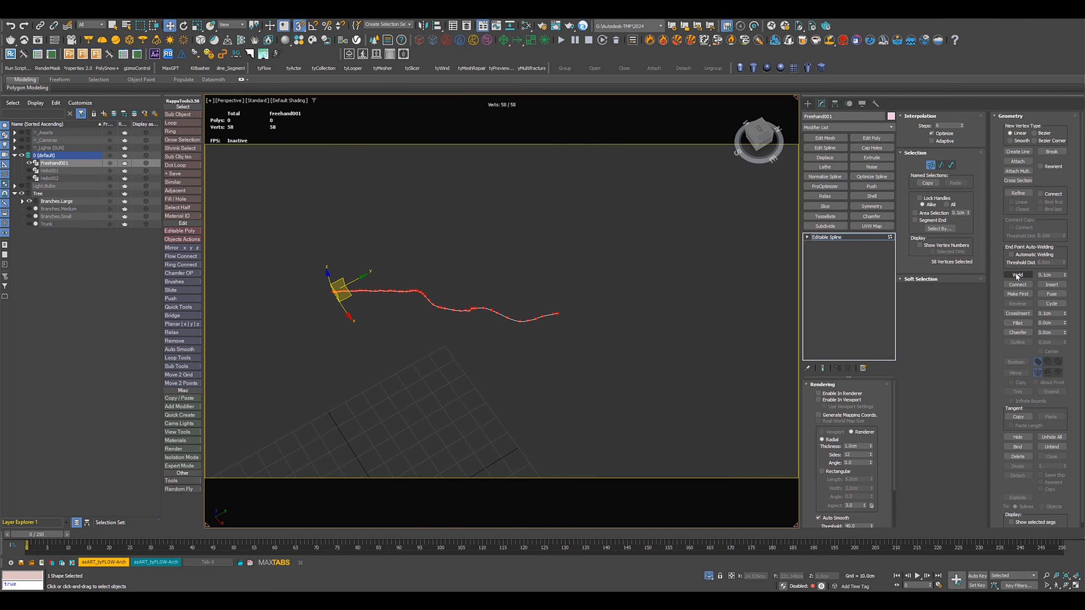
scroll(473, 287, "up", 3)
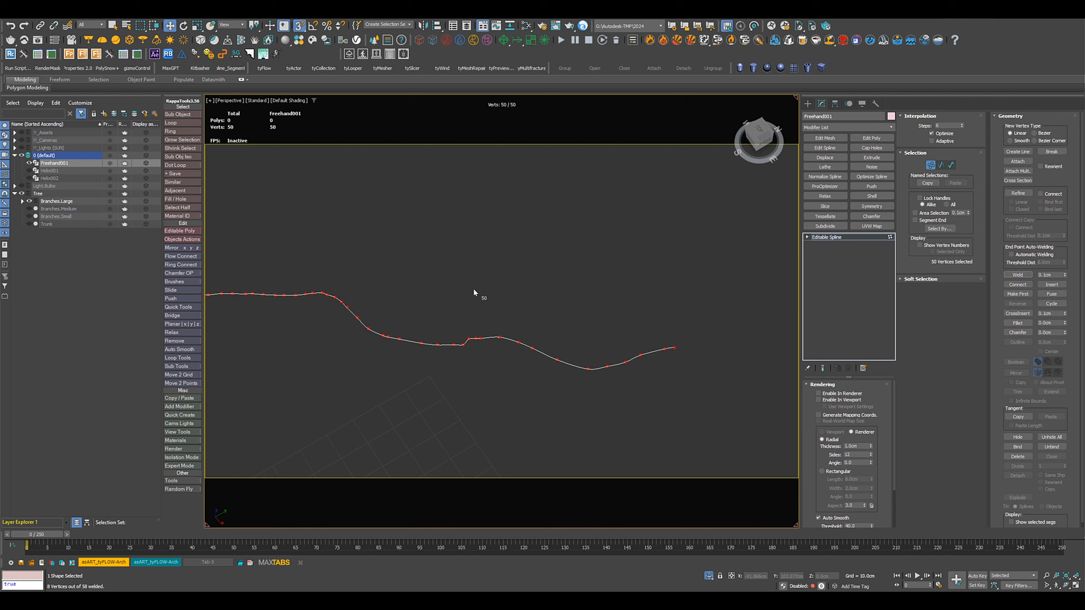
scroll(557, 298, "up", 1)
Raise the Weld threshold for the freehand spline's vertices to 0.3 cm
left_click(1050, 275)
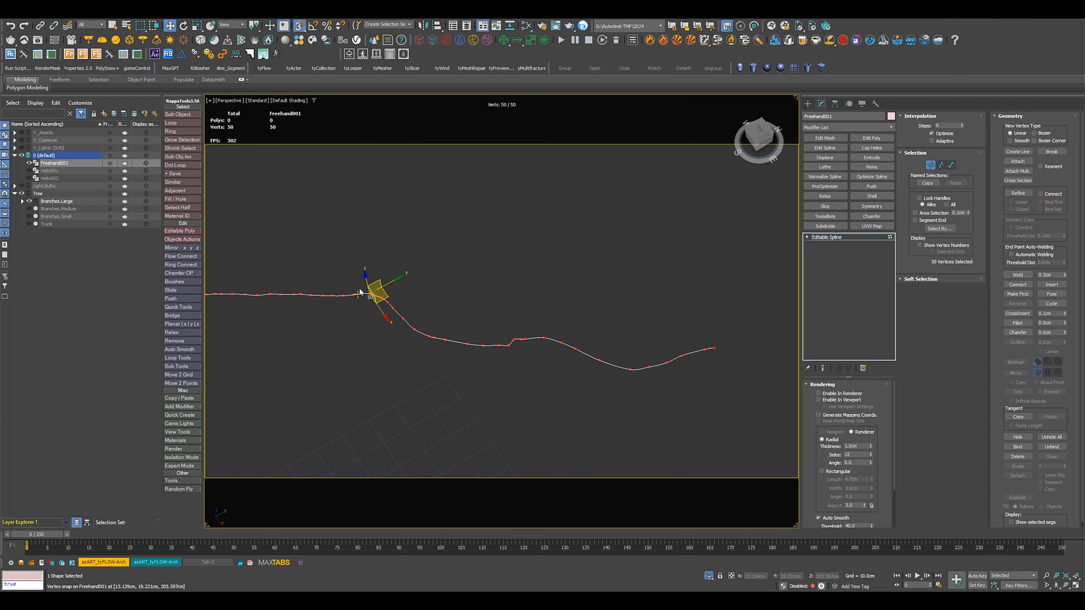
scroll(328, 313, "down", 2)
middle_click_drag(328, 313, 363, 316)
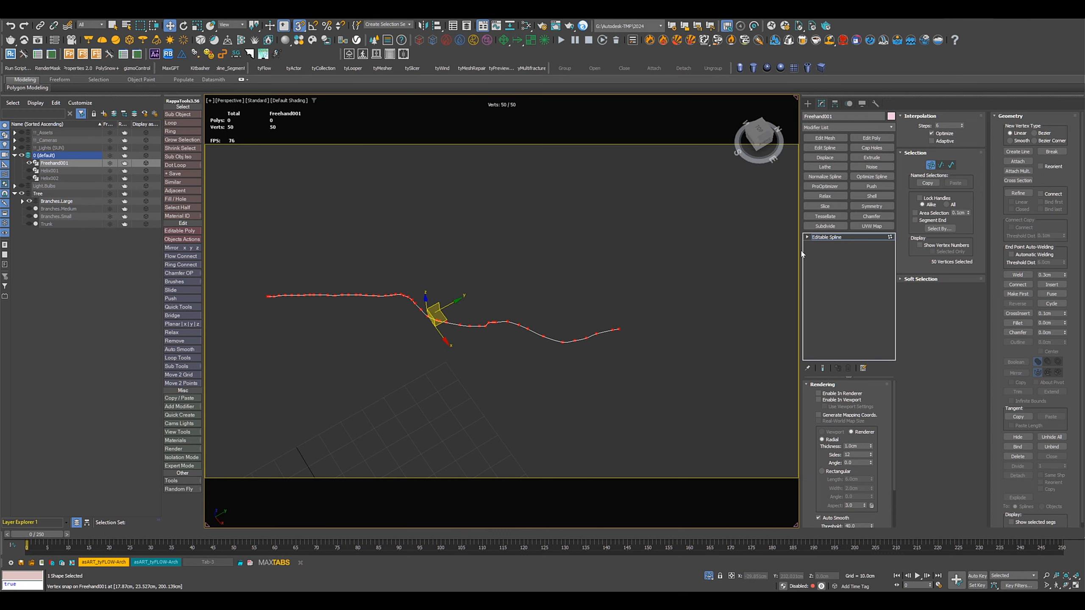
Select the freehand path at Spline level to check its continuity, and return to the whole object
left_click(951, 165)
left_click(583, 340)
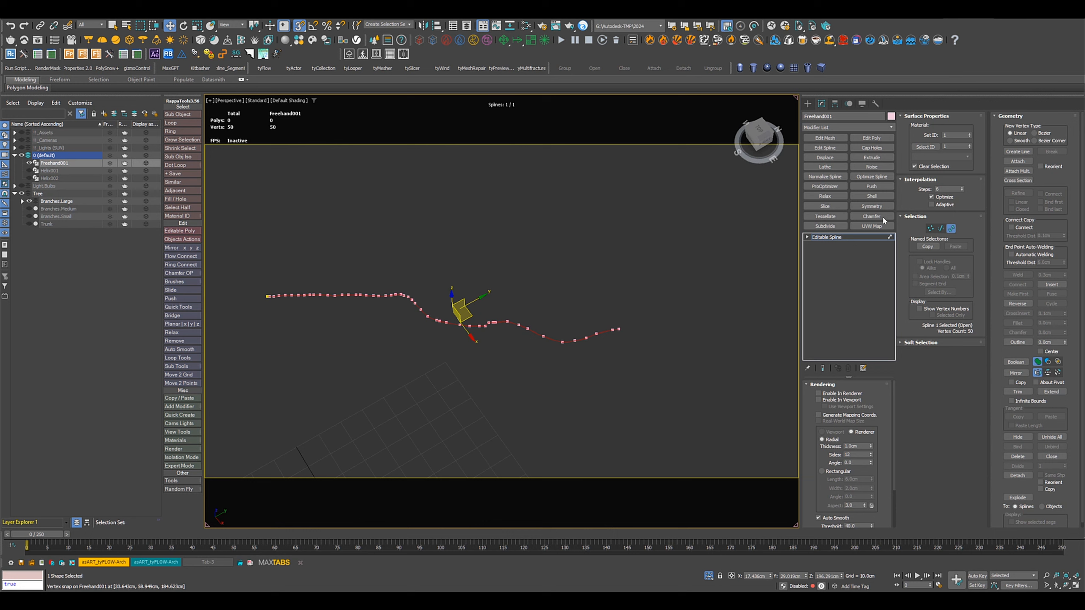
left_click(840, 238)
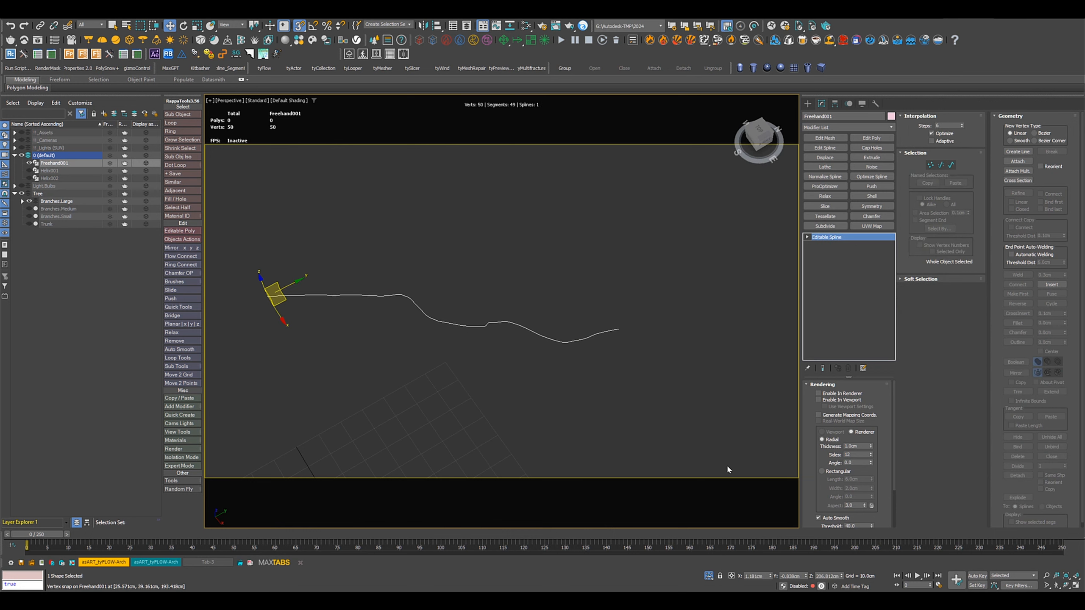
End isolation to bring back the whole tree, and inspect the wraps on the branch and trunk
left_click(709, 577)
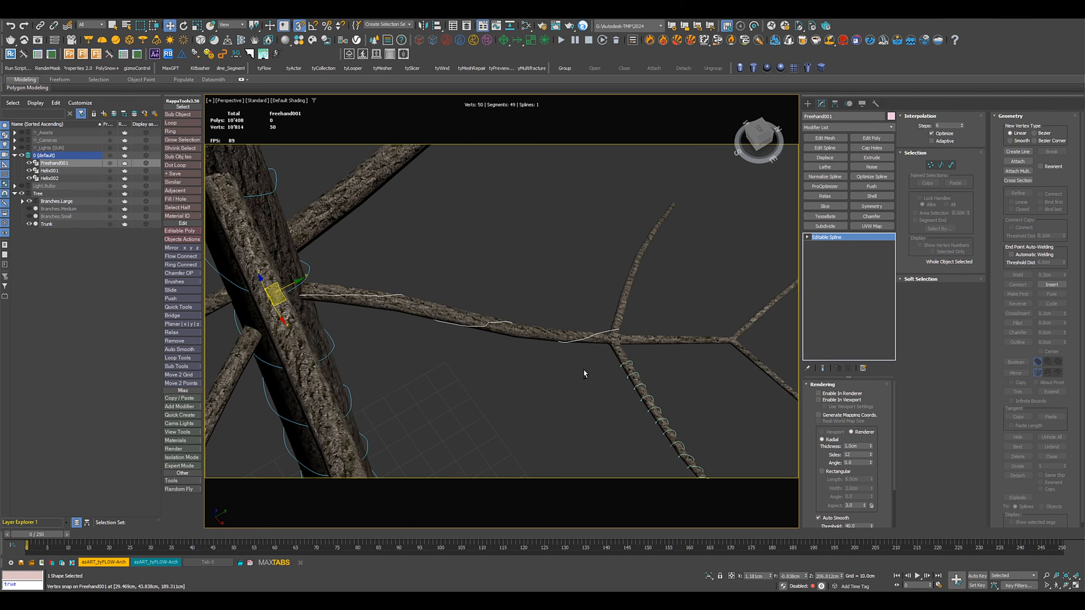
middle_click_drag(584, 374, 506, 342, "alt")
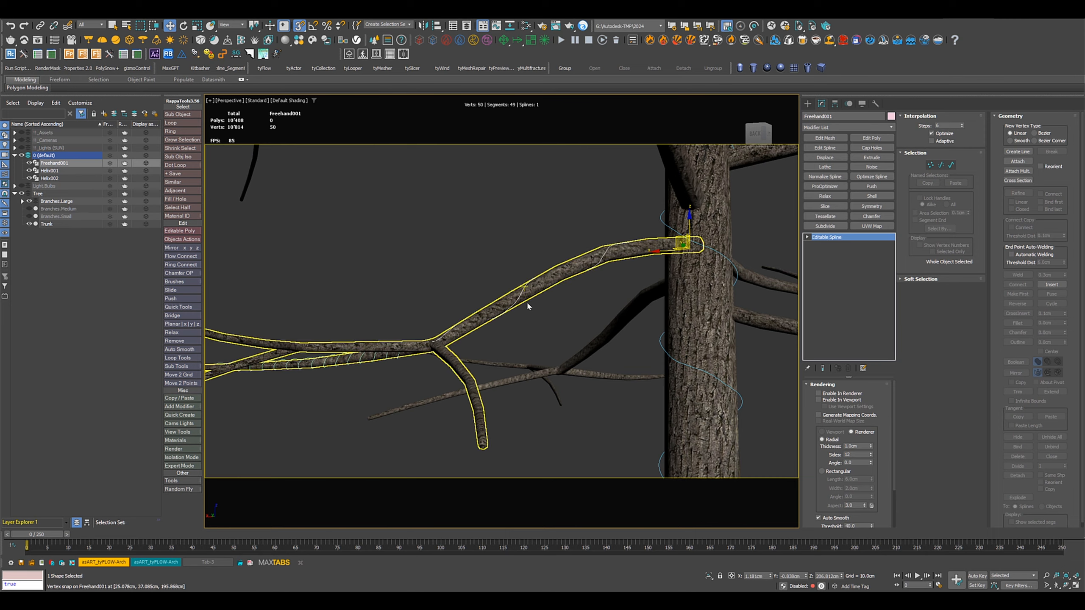
middle_click_drag(528, 306, 492, 389, "alt")
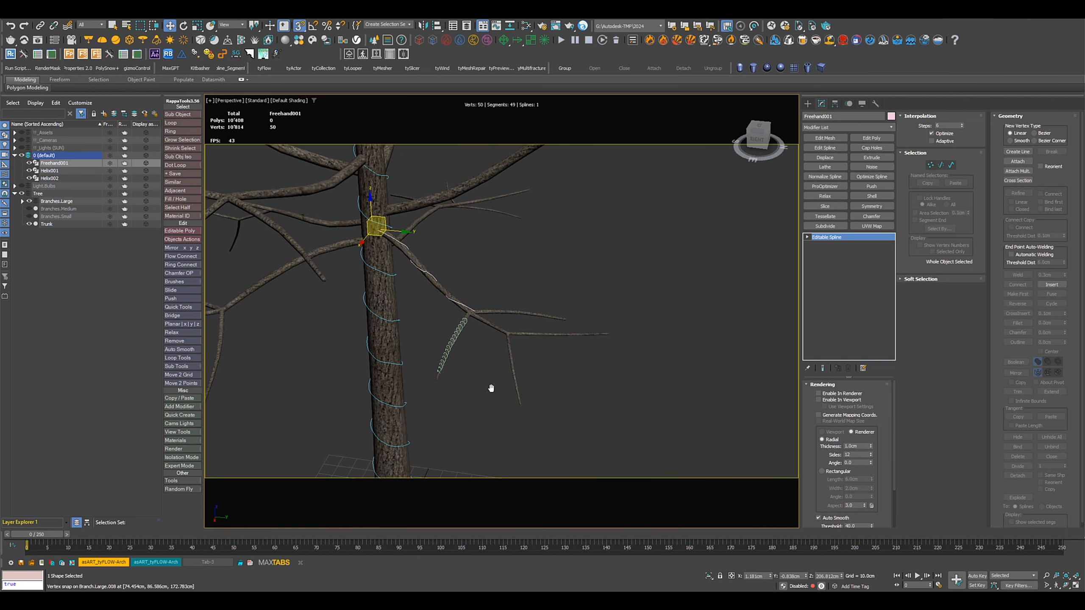
scroll(526, 321, "down", 5)
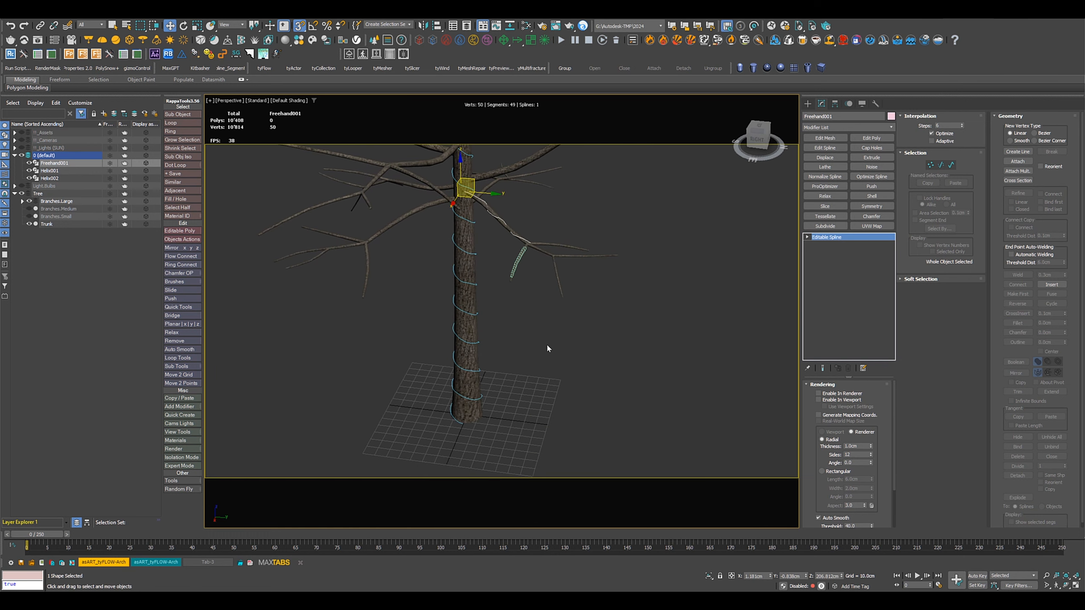
middle_click_drag(548, 347, 540, 373, "alt")
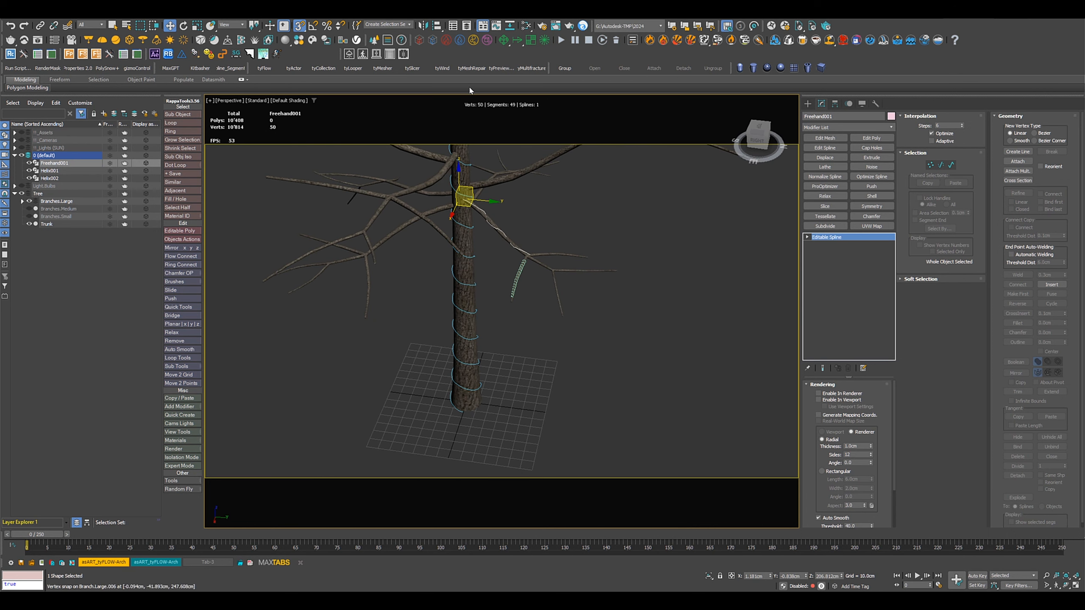
Create a tyFlow object on the grid beside the trunk and open its editor
left_click(264, 69)
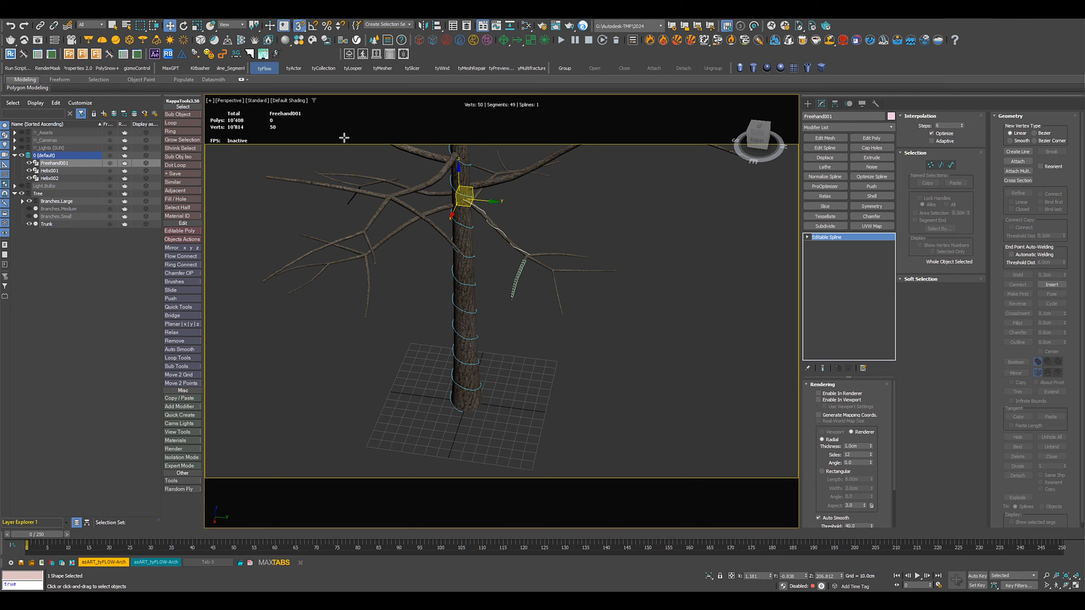
left_click_drag(512, 388, 536, 408)
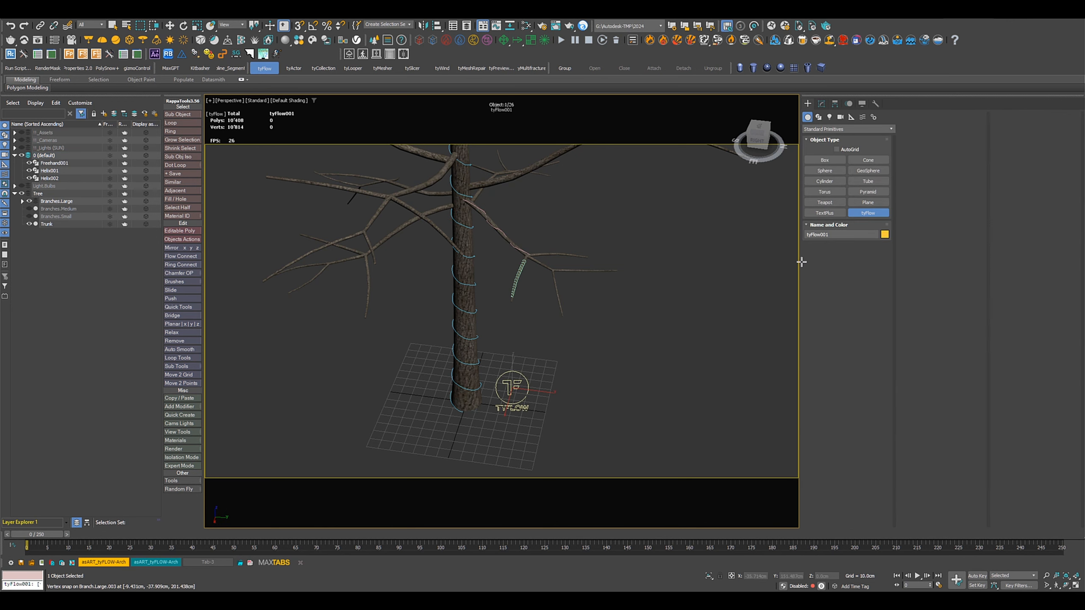
left_click(821, 104)
left_click(828, 406)
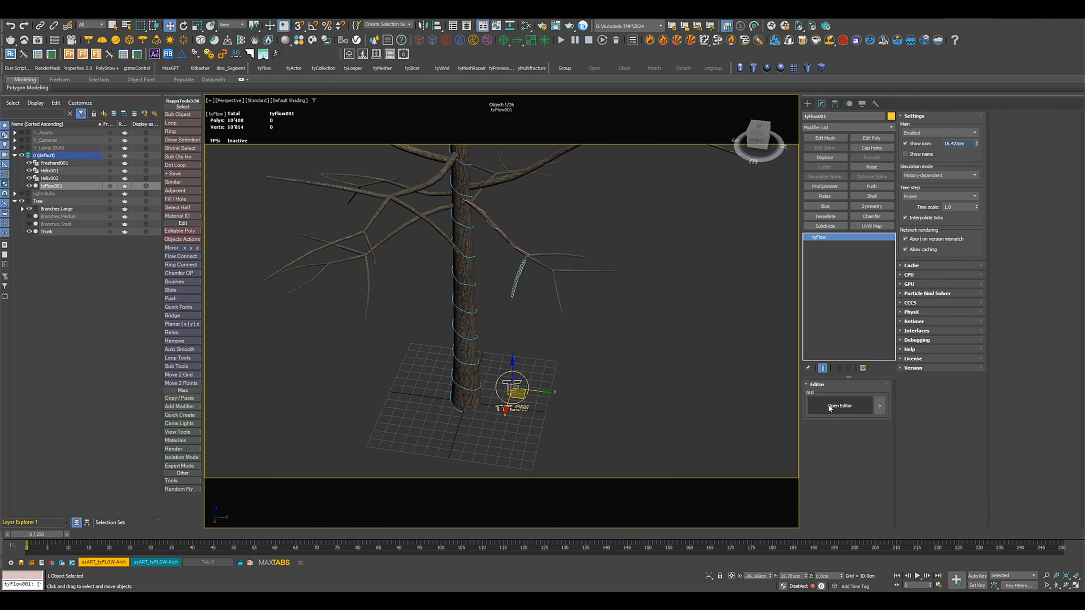
Add a Birth event to the empty flow, with the birth end at frame 0 and a total of 1 particle
left_click_drag(315, 346, 335, 236)
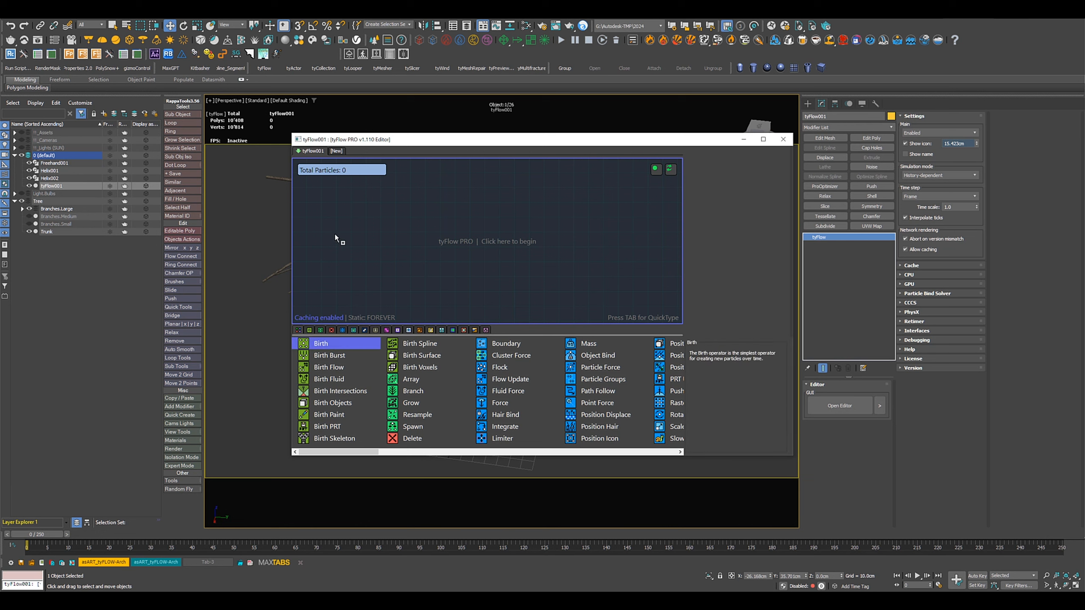
left_click_drag(320, 190, 321, 191)
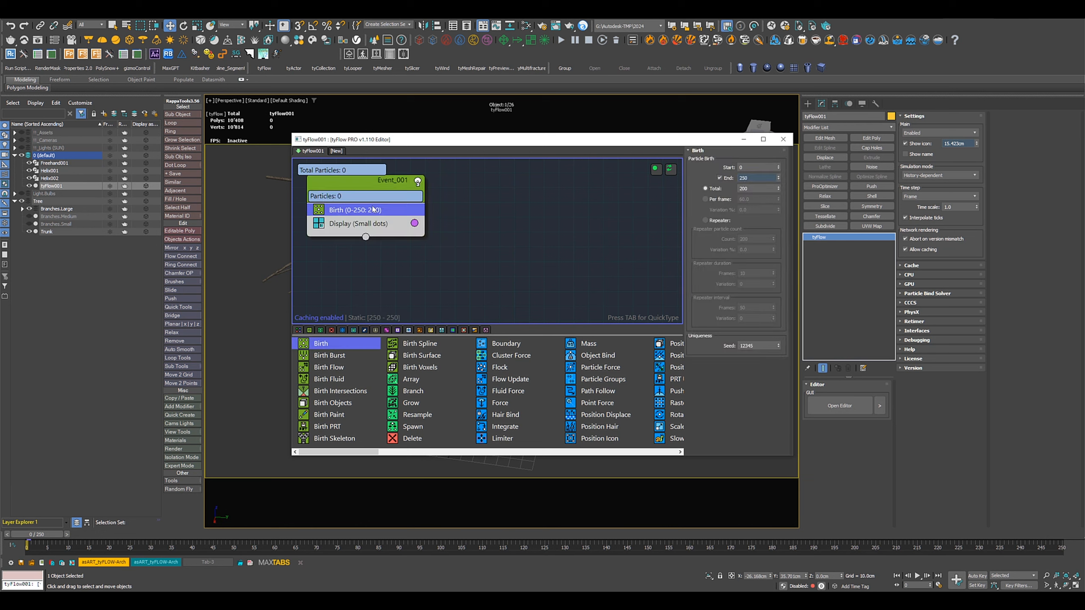
double_click(755, 178)
type("0")
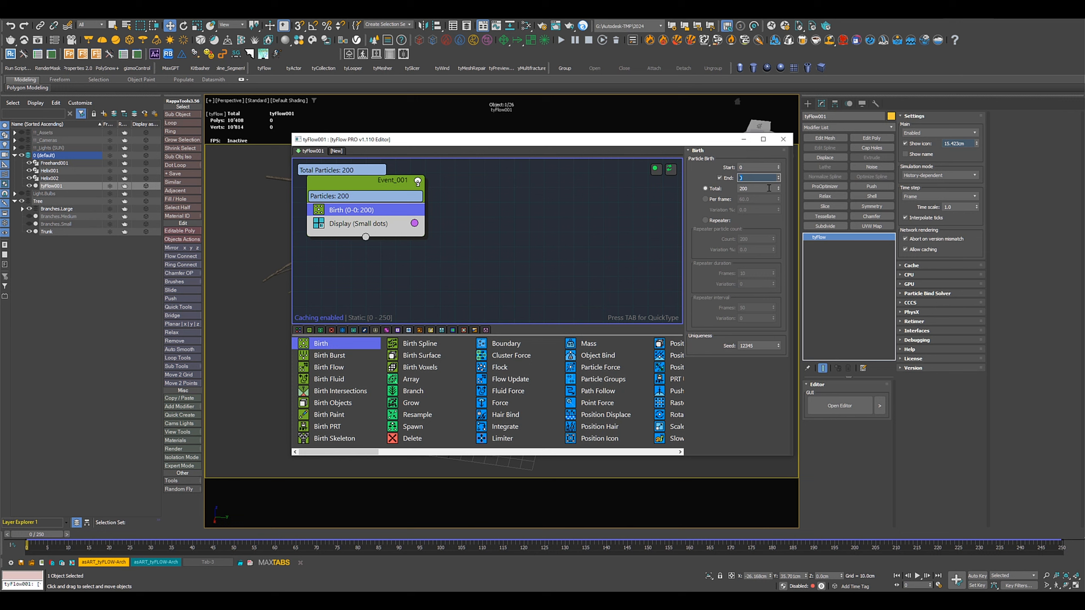
double_click(769, 188)
type("1")
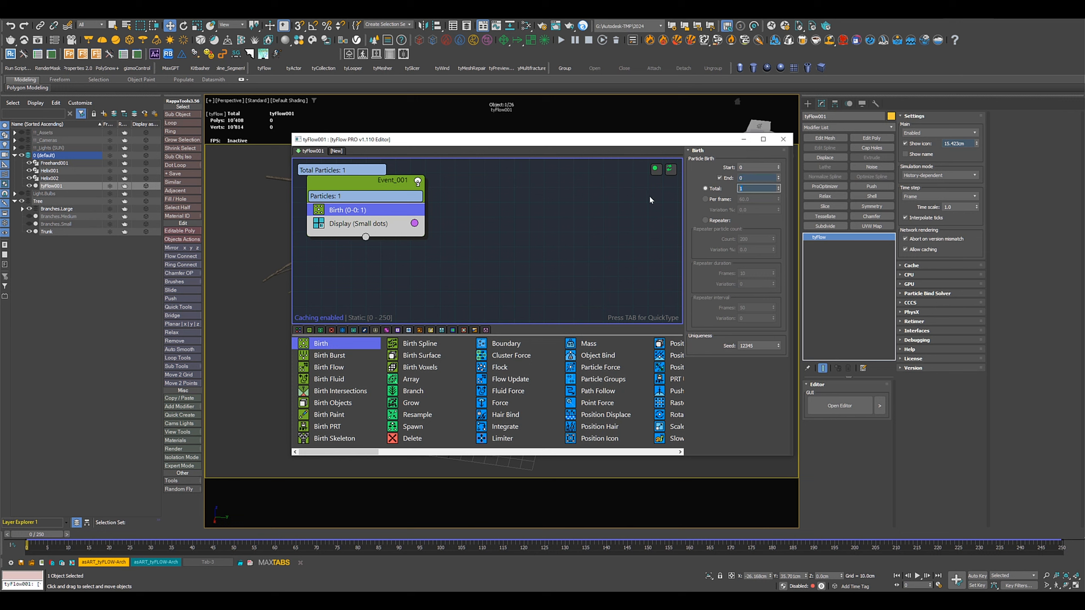
Give the event's Display operator a light cyan color and show particles as large dots with a size multiplier of 3
left_click(414, 223)
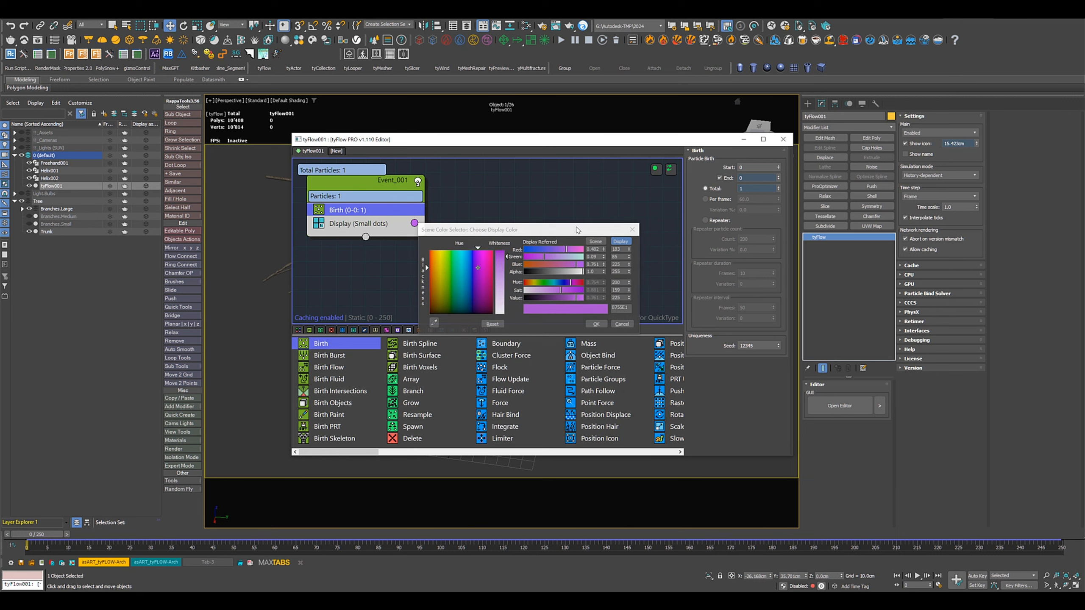
left_click(578, 258)
left_click(597, 324)
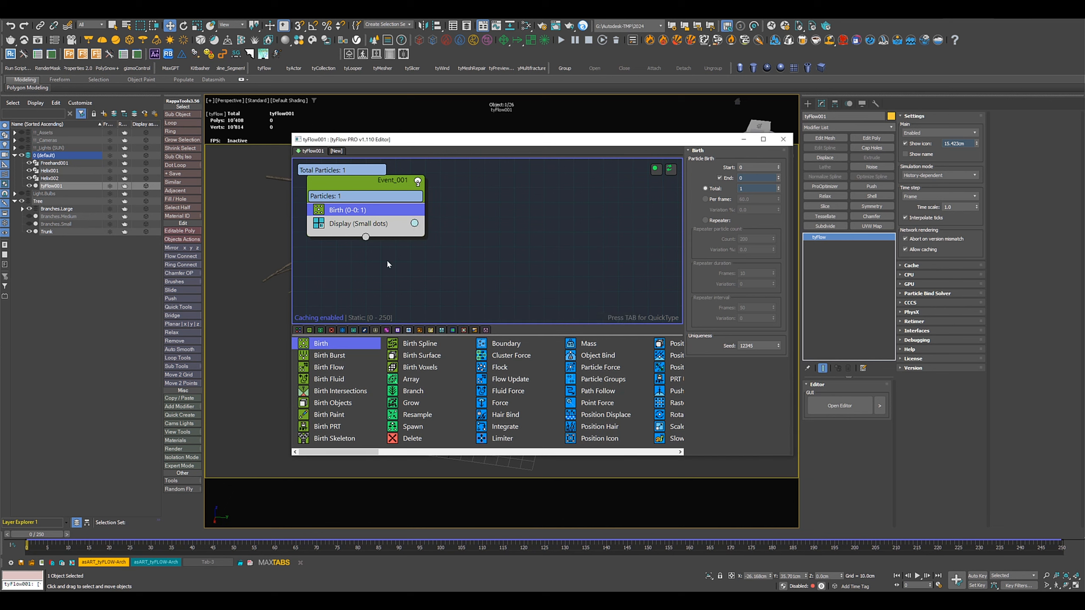
left_click(384, 224)
left_click(727, 167)
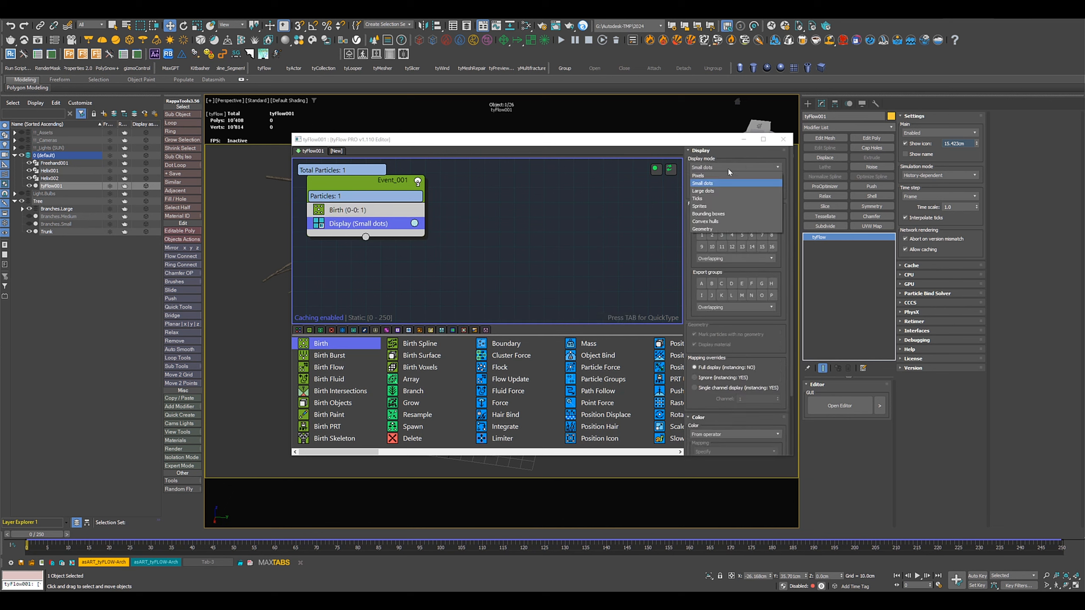
left_click(713, 191)
left_click(747, 187)
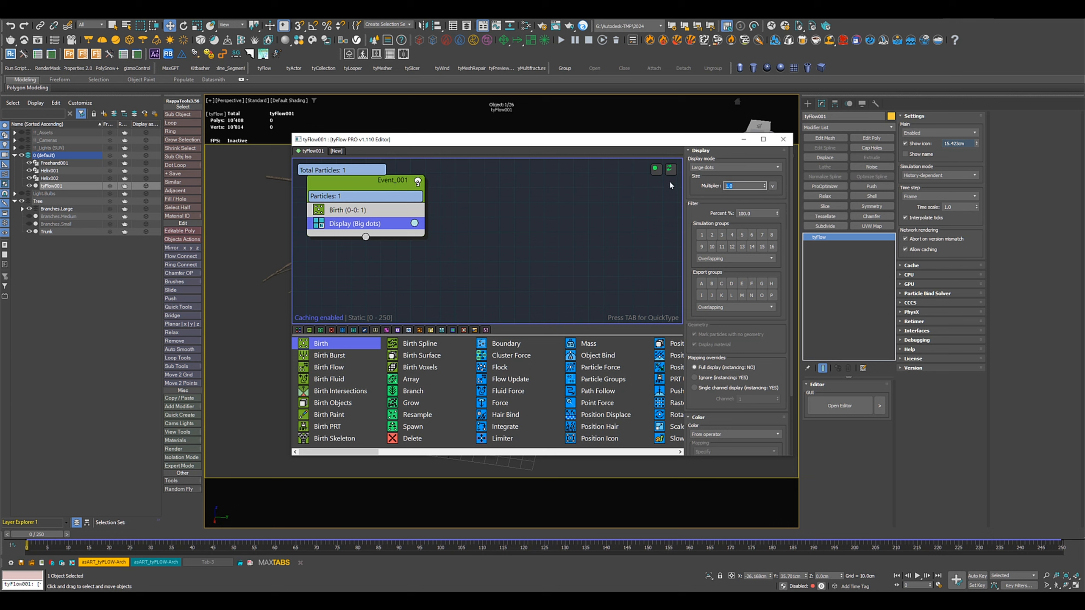
type("3")
key("Return")
Add a Position Icon operator after Birth, create a new icon for it, and set its location to Pivot
scroll(549, 383, "down", 5)
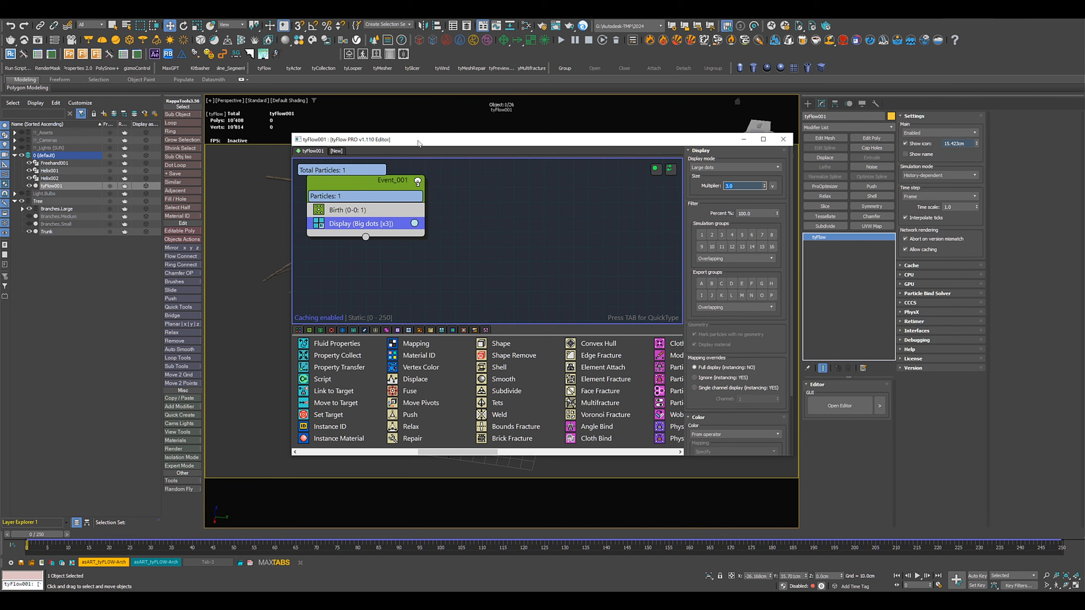
left_click_drag(418, 142, 646, 131)
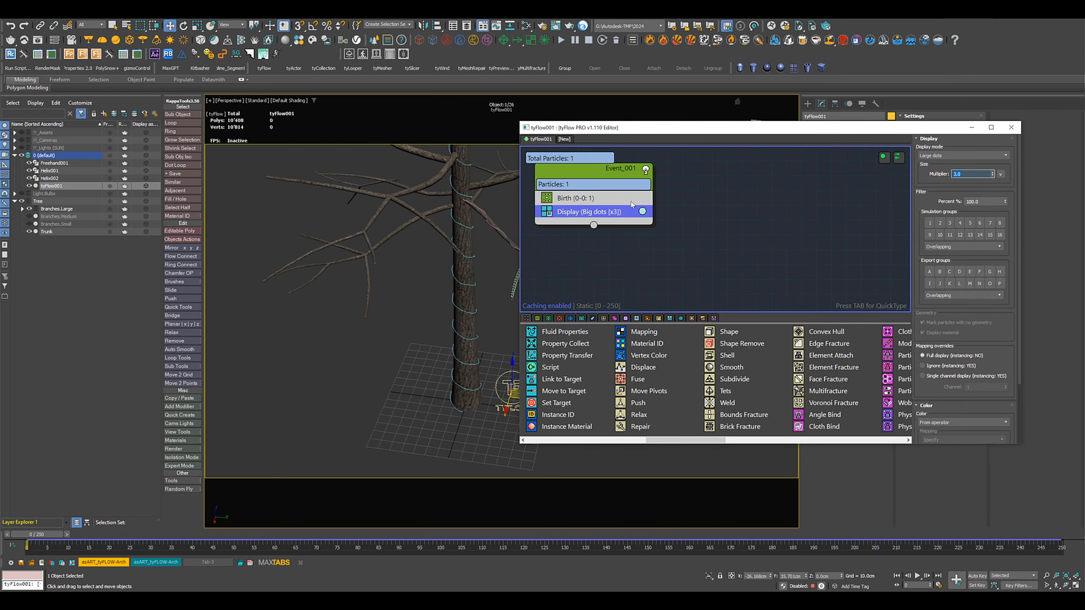
scroll(658, 400, "up", 5)
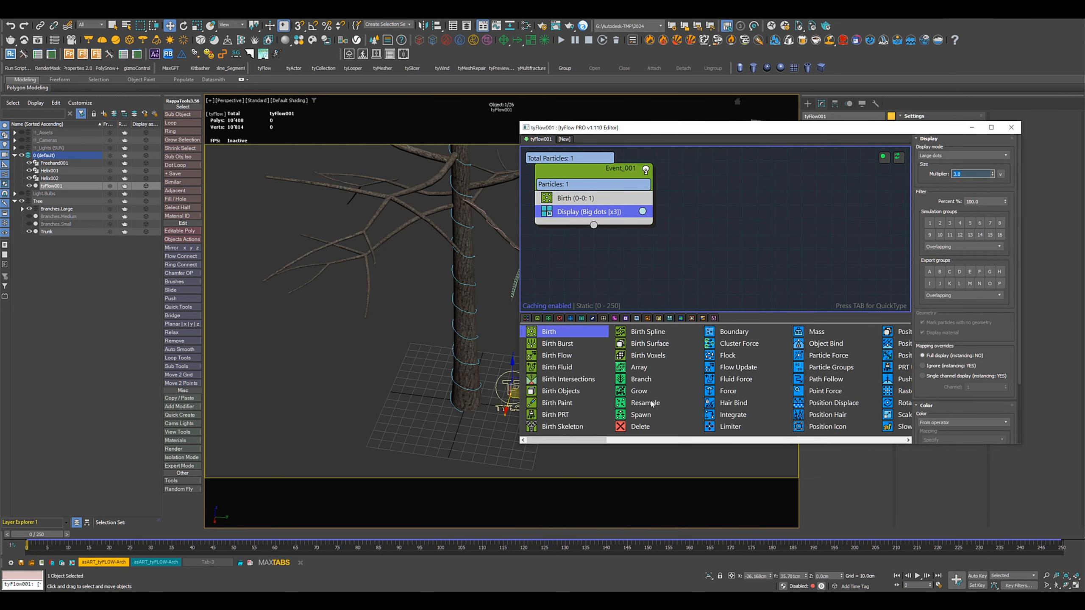
left_click(811, 427)
left_click_drag(594, 215, 594, 214)
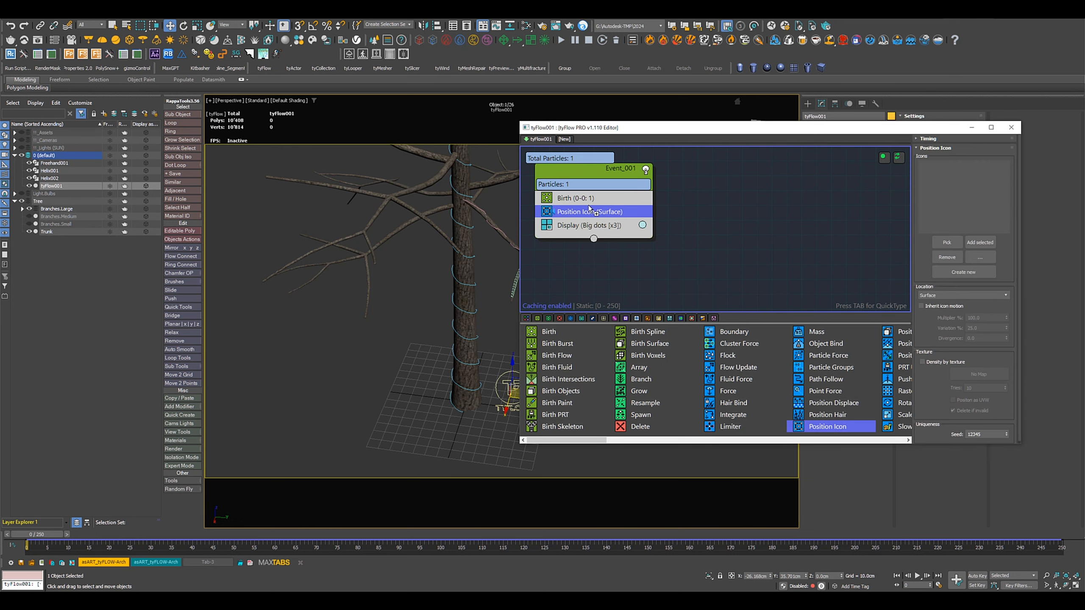
left_click(976, 277)
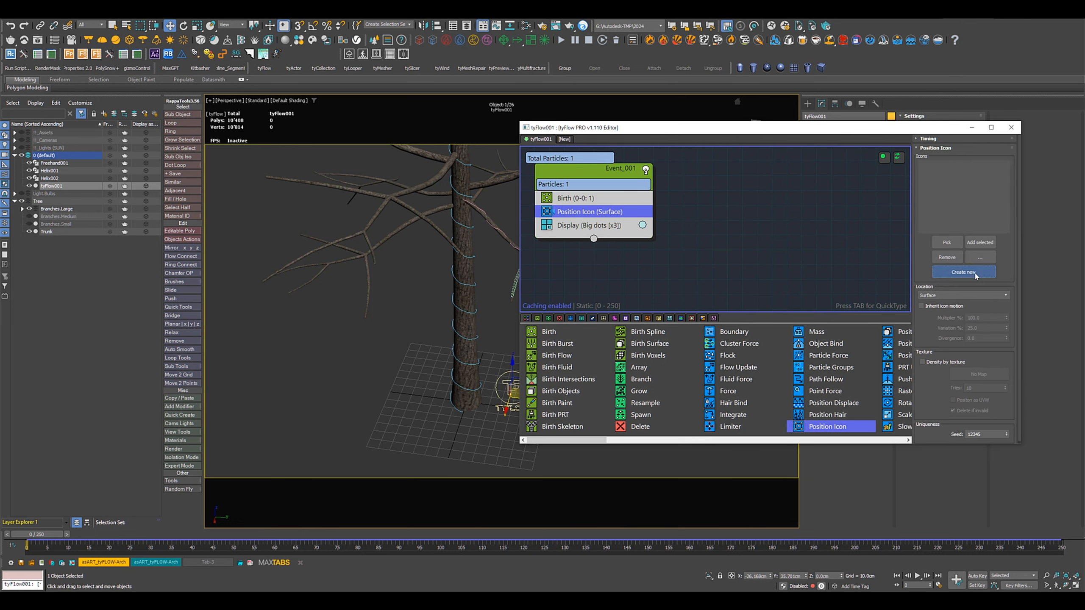
left_click(935, 296)
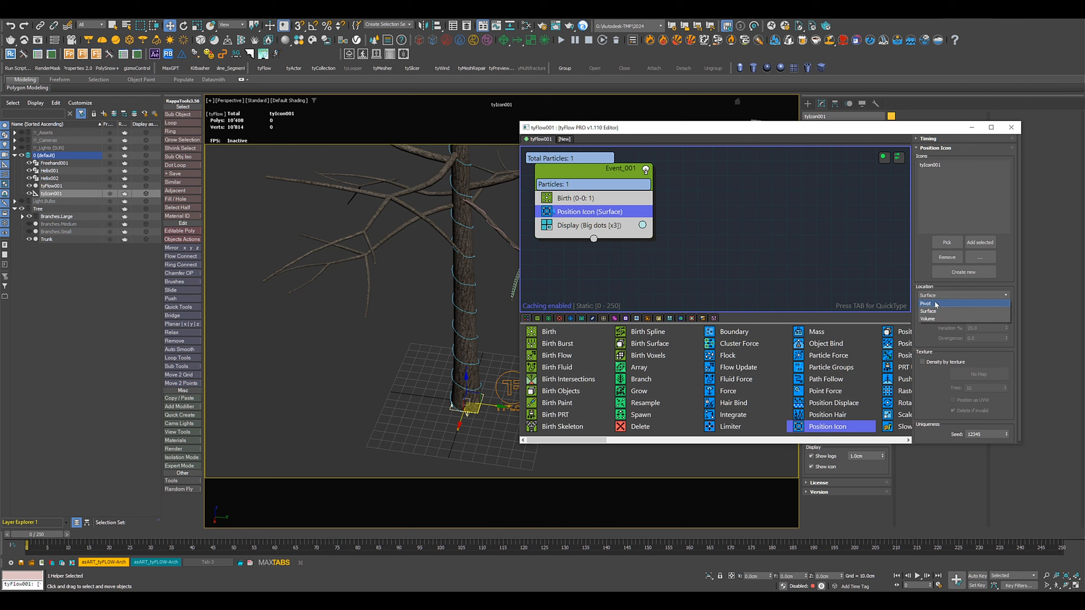
left_click(935, 303)
Move the particle icon away from the trunk's base and raise it to just below the nearby branch tips
left_click_drag(476, 413, 389, 431)
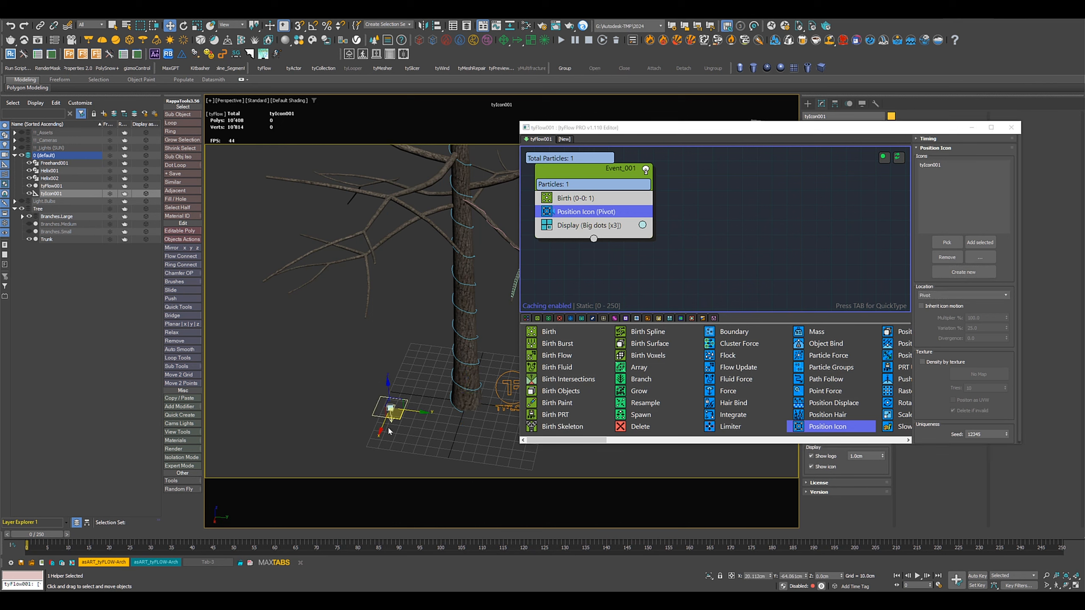
left_click_drag(381, 295, 383, 293)
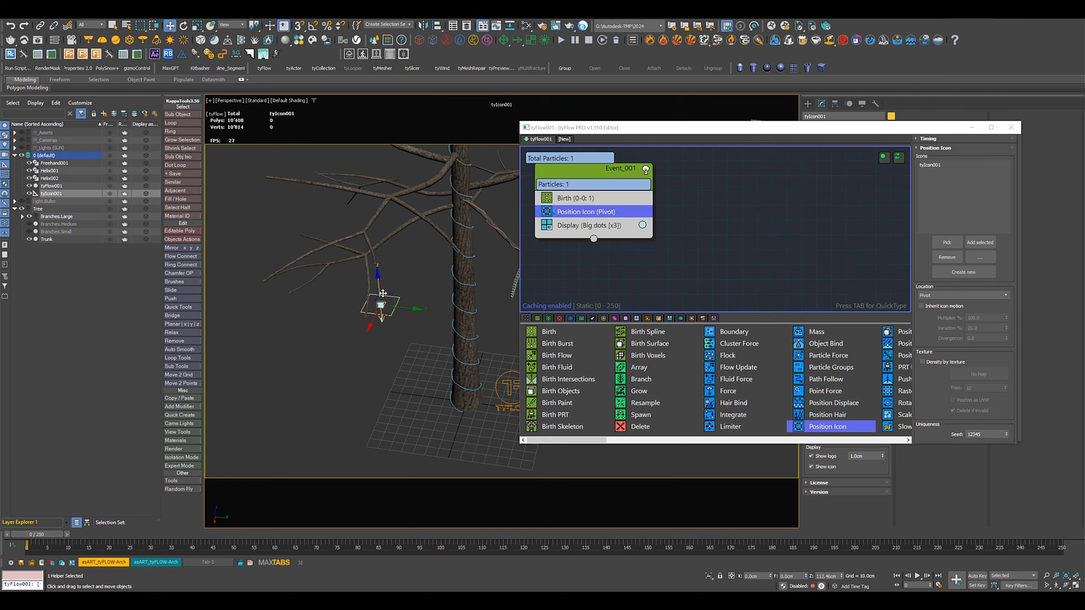
middle_click_drag(400, 345, 319, 374)
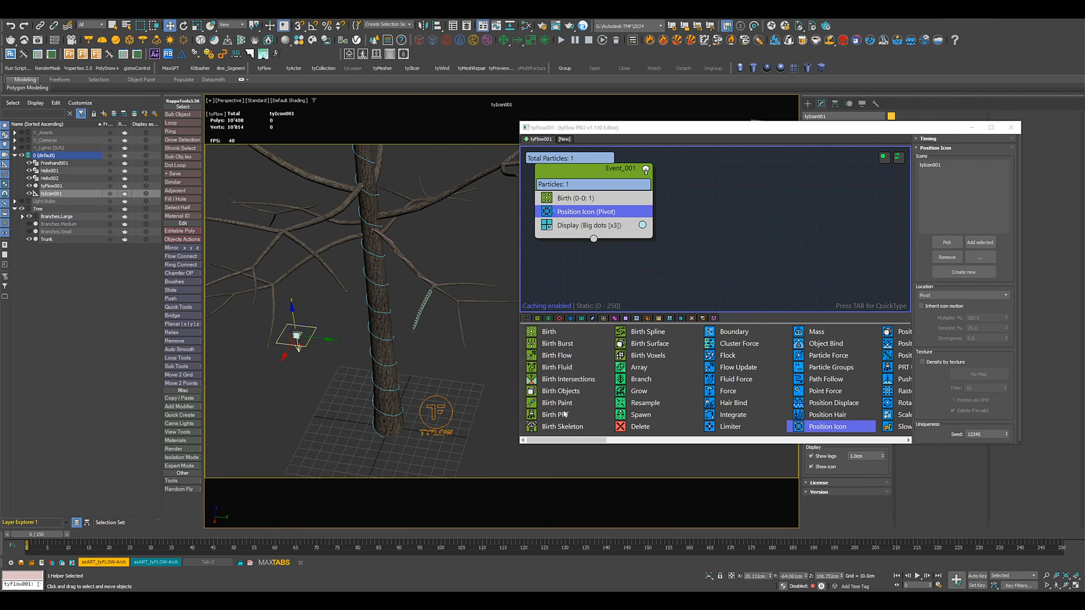
Insert a Pathfinding operator between Position Icon and Display in Event_001
scroll(738, 390, "down", 3)
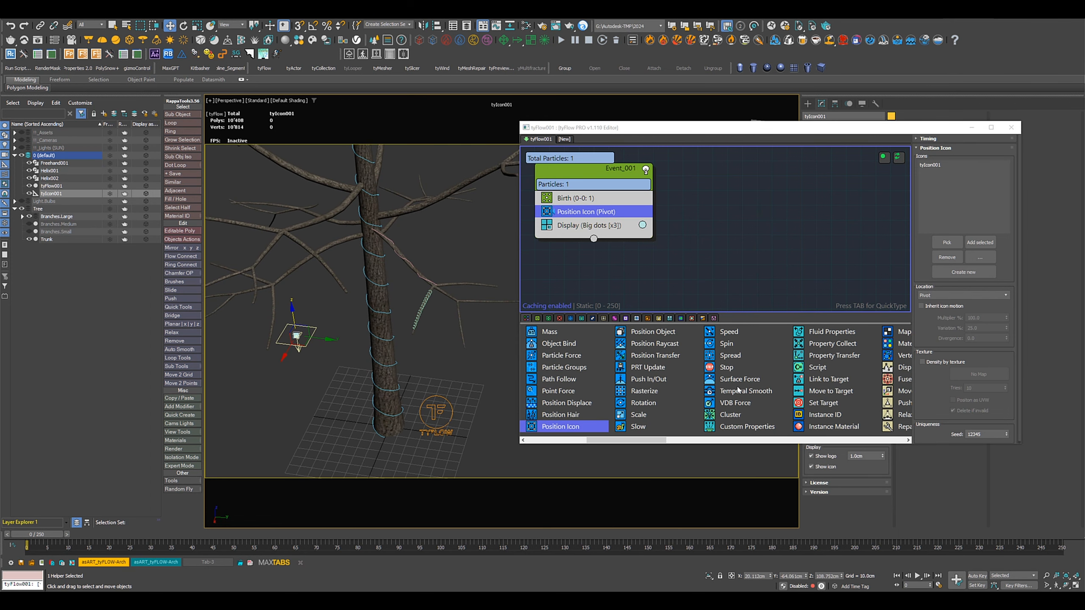
scroll(736, 390, "down", 3)
scroll(603, 372, "down", 6)
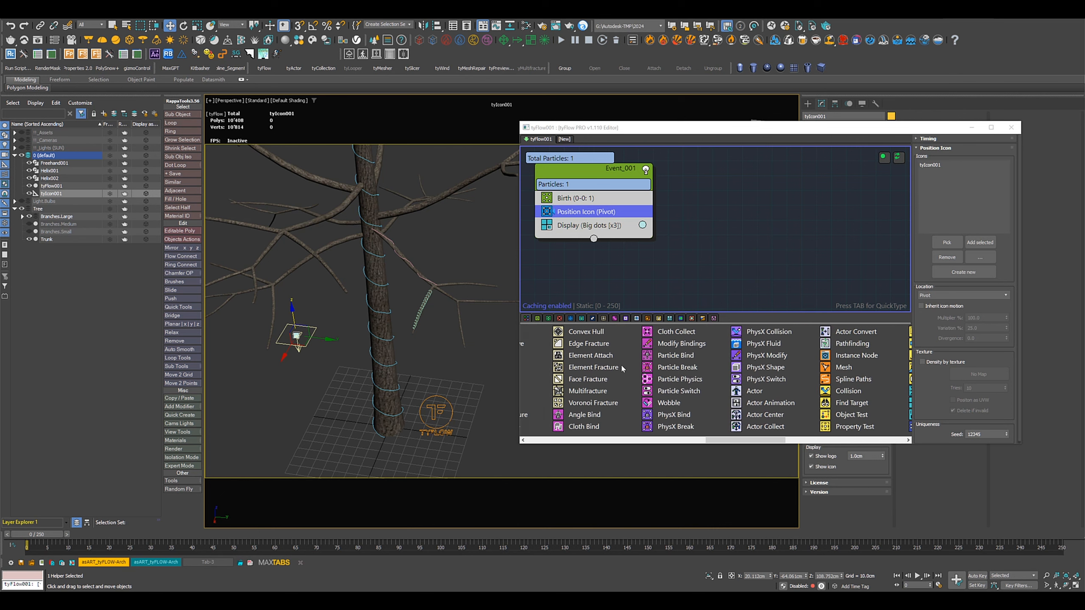
left_click_drag(558, 344, 566, 219)
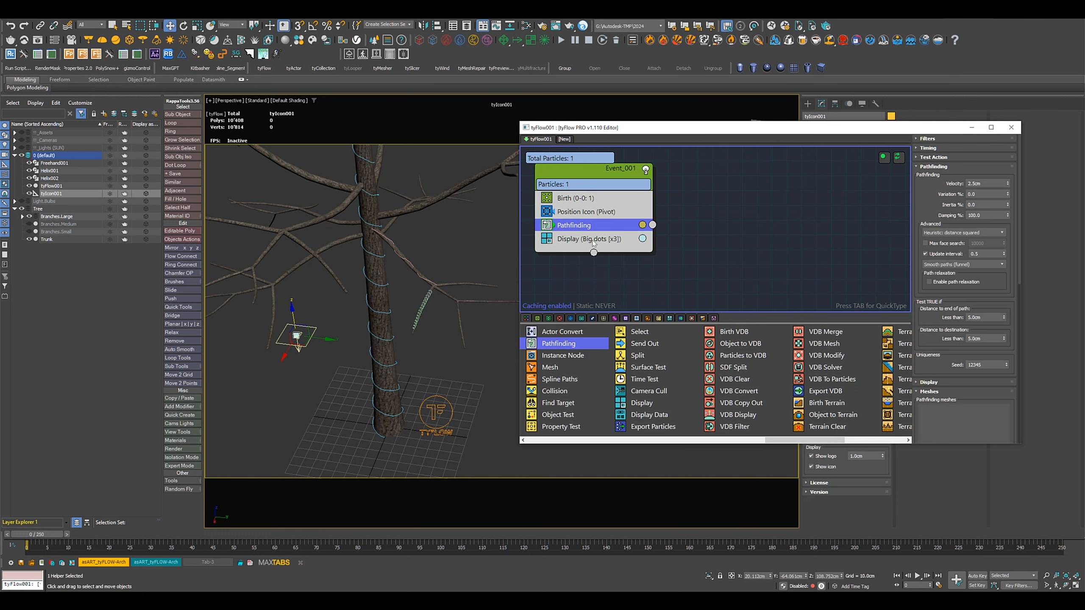
Narrow the tyFlow editor window and create a Point helper snapped to the tip of the large branch carrying the freehand spline
left_click_drag(1021, 167, 781, 167)
left_click(808, 103)
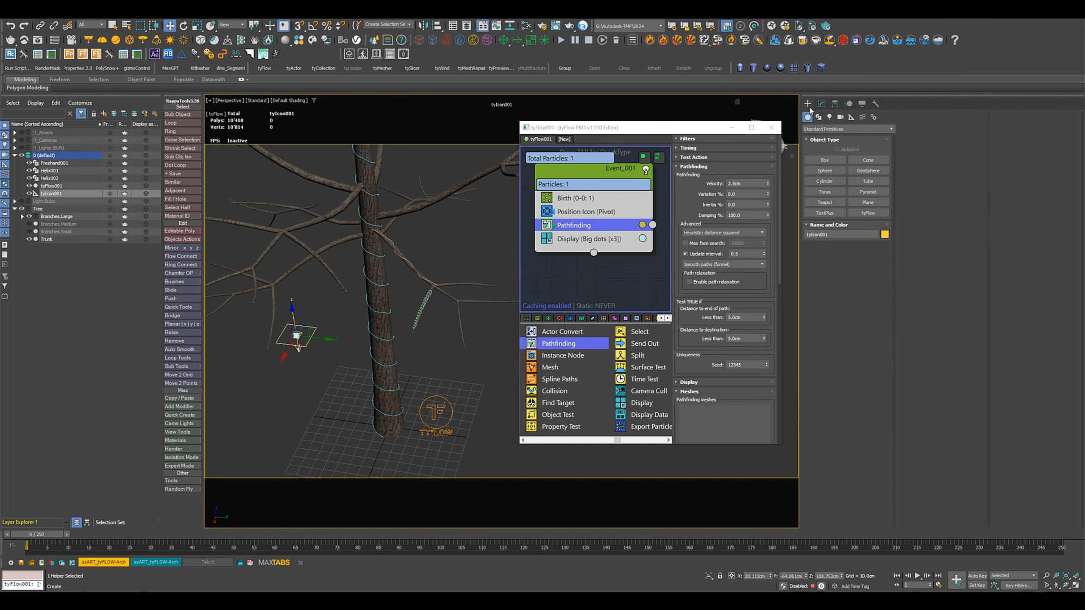
left_click(851, 116)
left_click(821, 192)
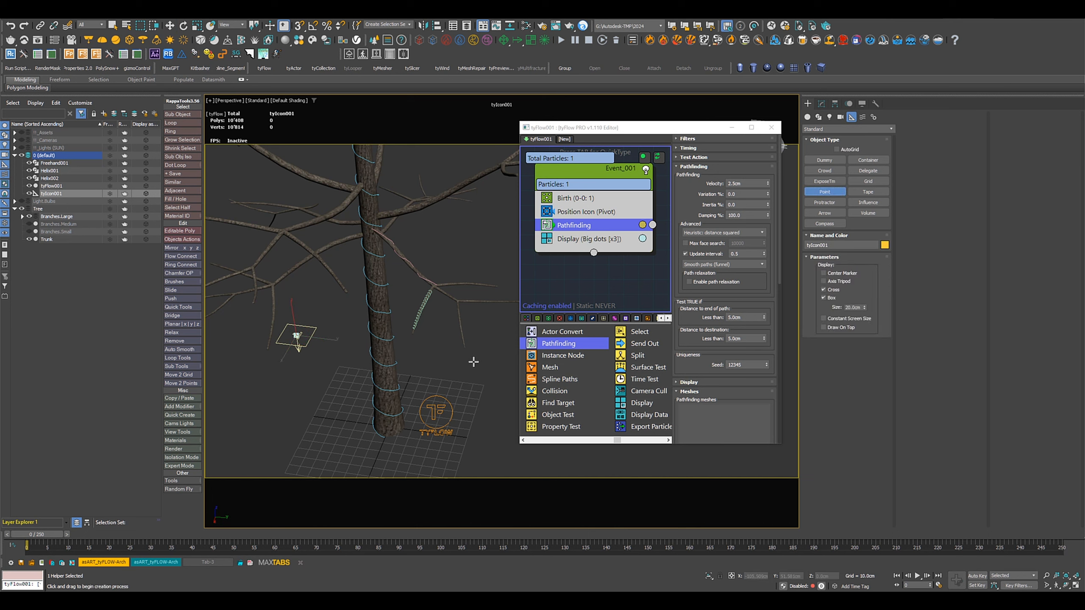
key("s")
left_click(464, 349)
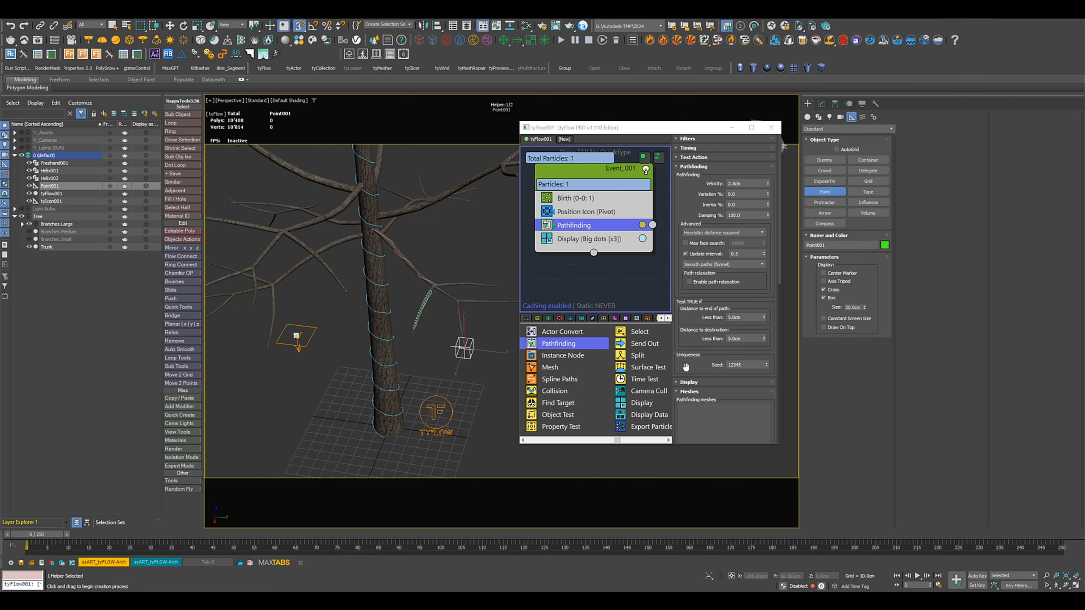
Pick the large branch Branch.Large.008 as the mesh for the Pathfinding operator
left_click_drag(686, 366, 671, 256)
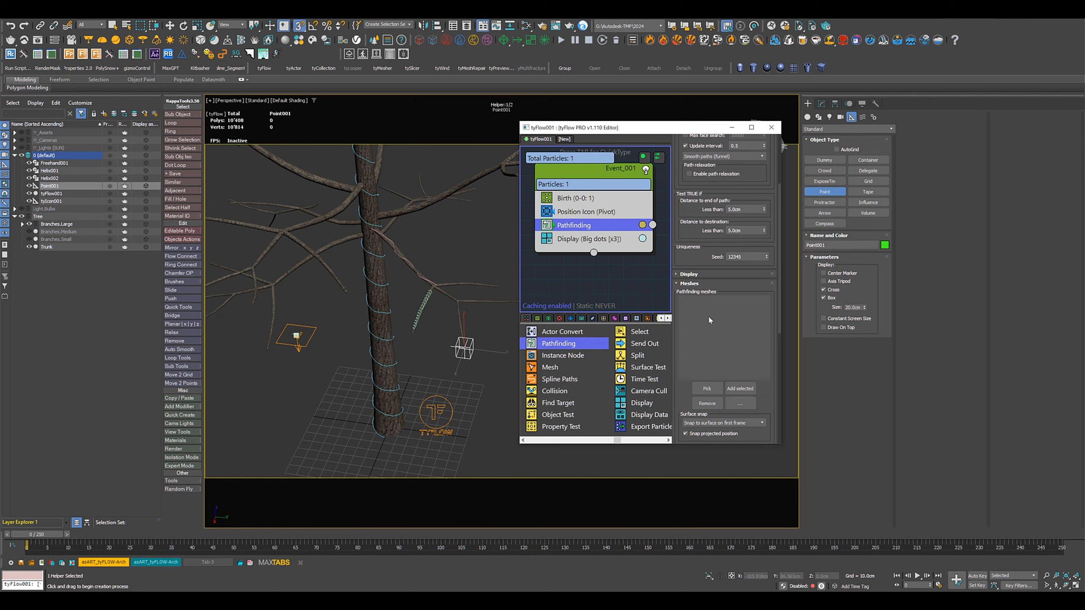
left_click(707, 388)
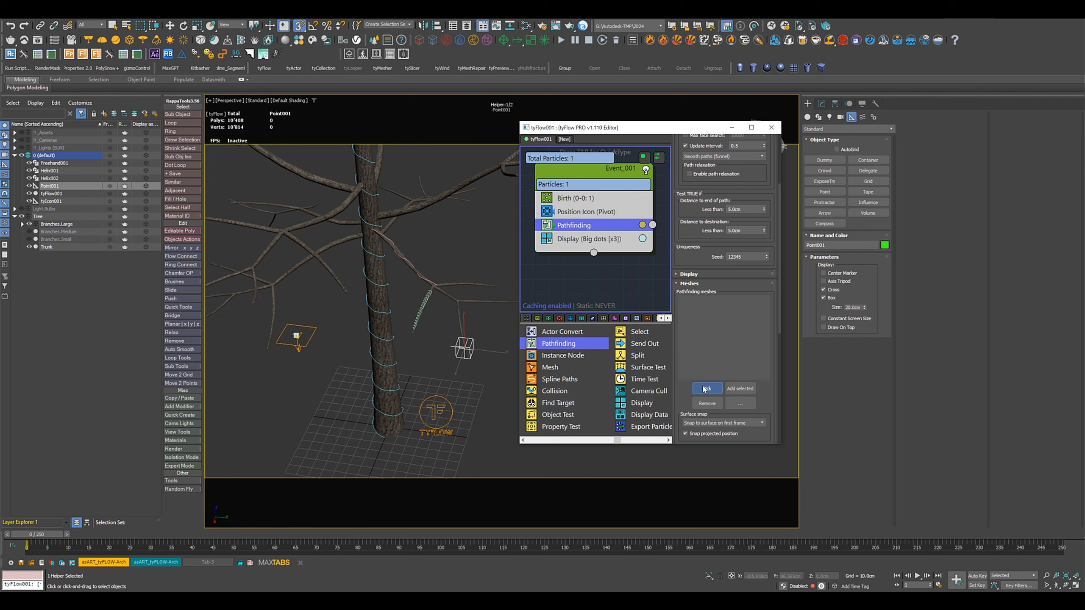
left_click(454, 300)
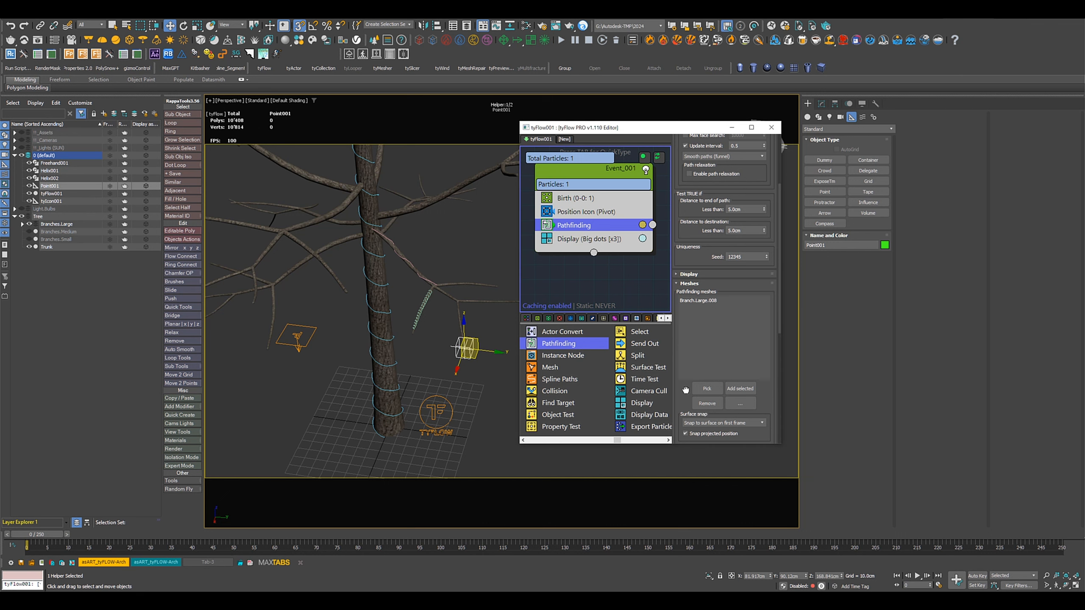
Pick the Point001 helper as the Pathfinding operator's destination object
scroll(732, 370, "down", 3)
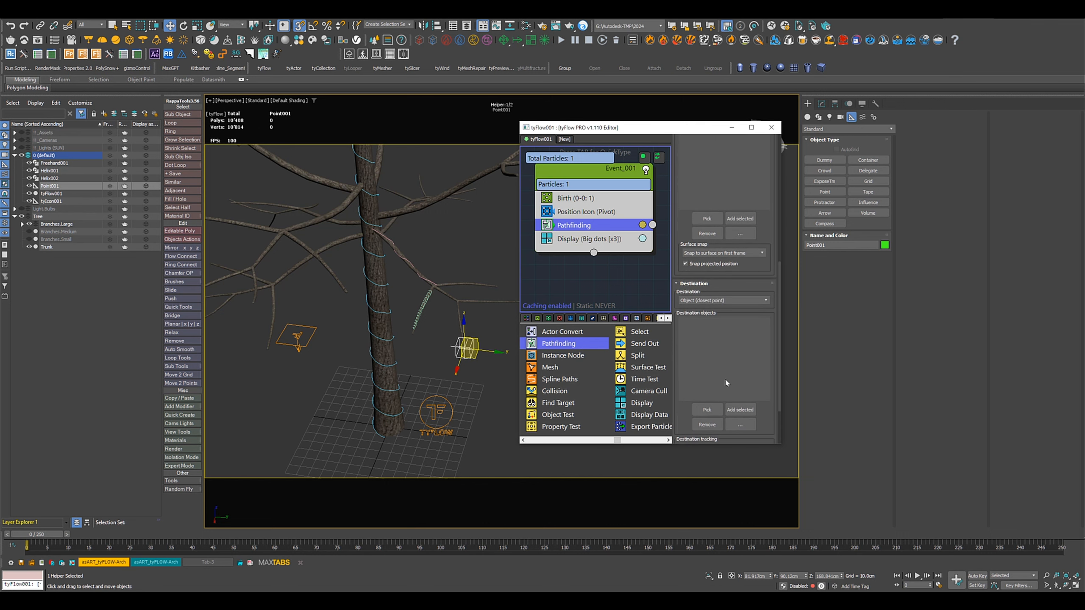
left_click(707, 409)
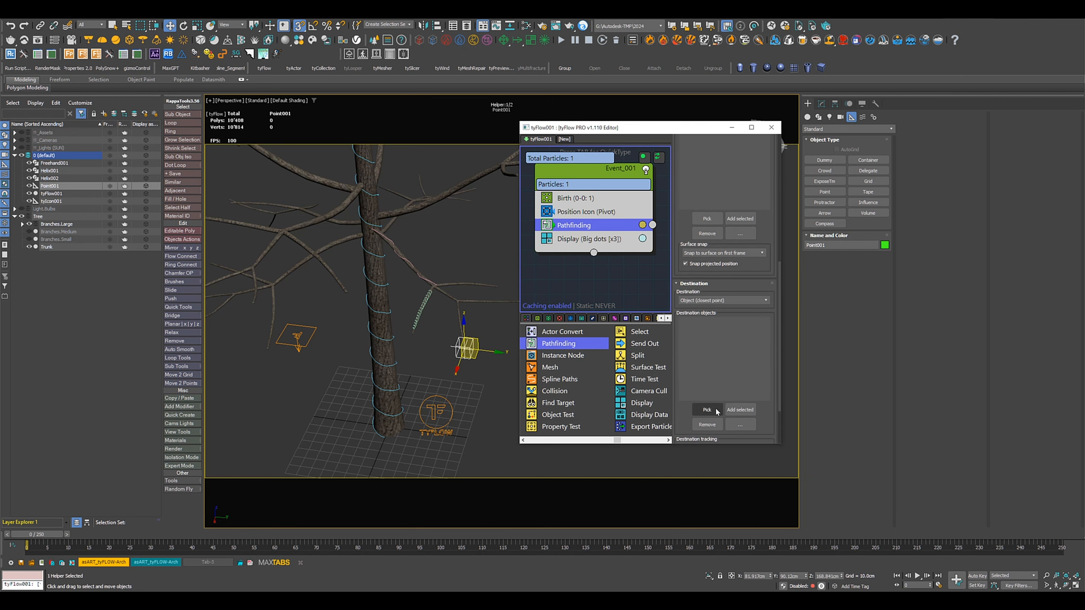
left_click(470, 347)
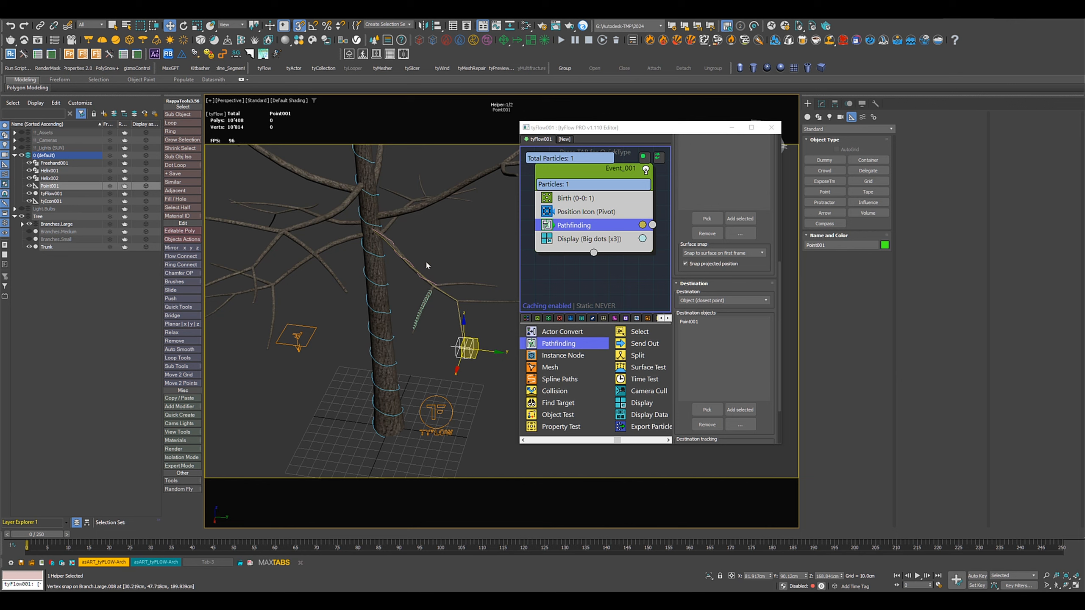
Move the editor aside and isolate the large branch, point helper, particle icon and tyFlow object
left_click_drag(660, 135, 804, 121)
left_click(412, 266, "ctrl")
left_click(297, 336, "ctrl")
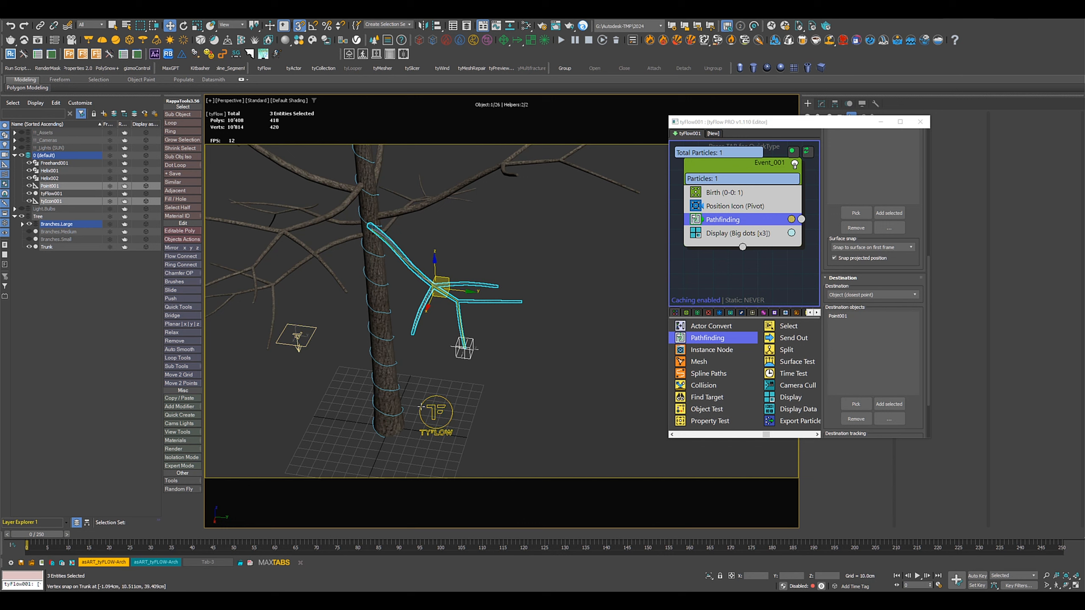
left_click(431, 407, "ctrl")
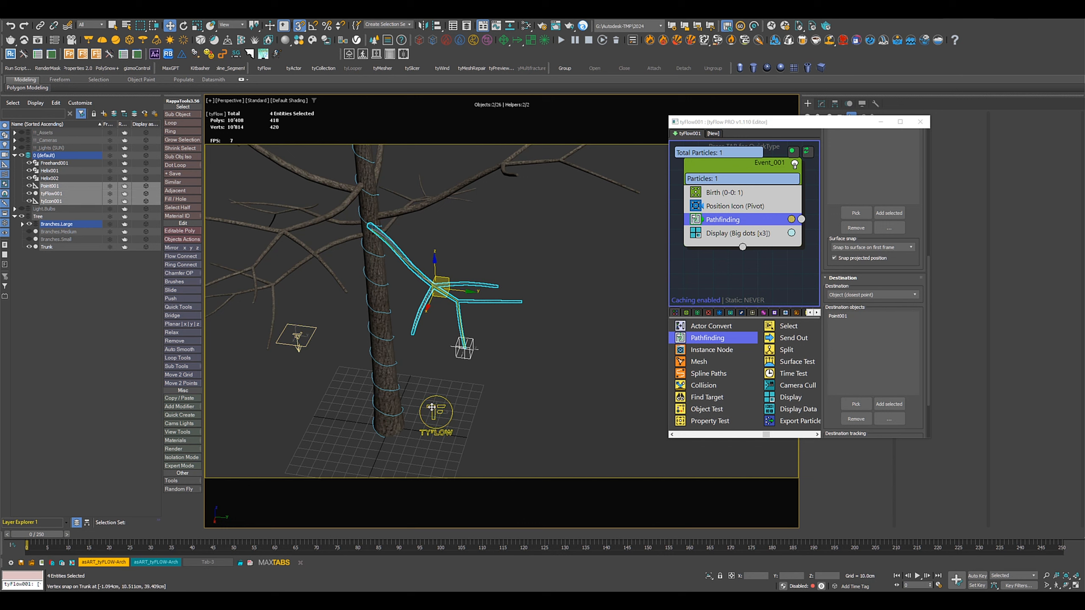
key("alt+q")
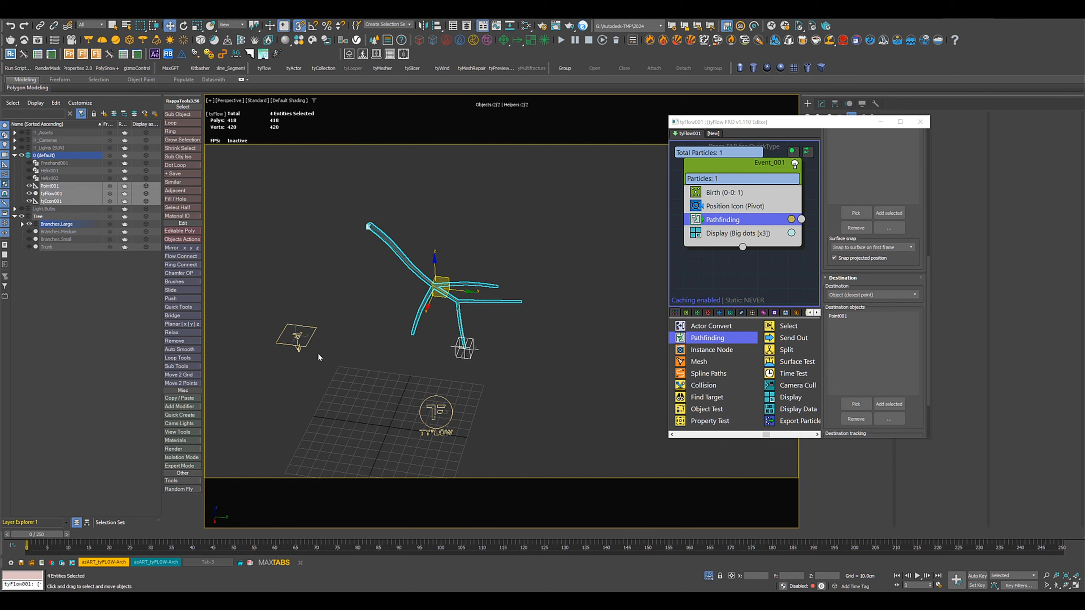
Move the tyIcon001 particle icon onto the thick base end of the isolated large branch, snapping it to a vertex
left_click(318, 354)
left_click(298, 346)
middle_click_drag(324, 364, 377, 366, "alt")
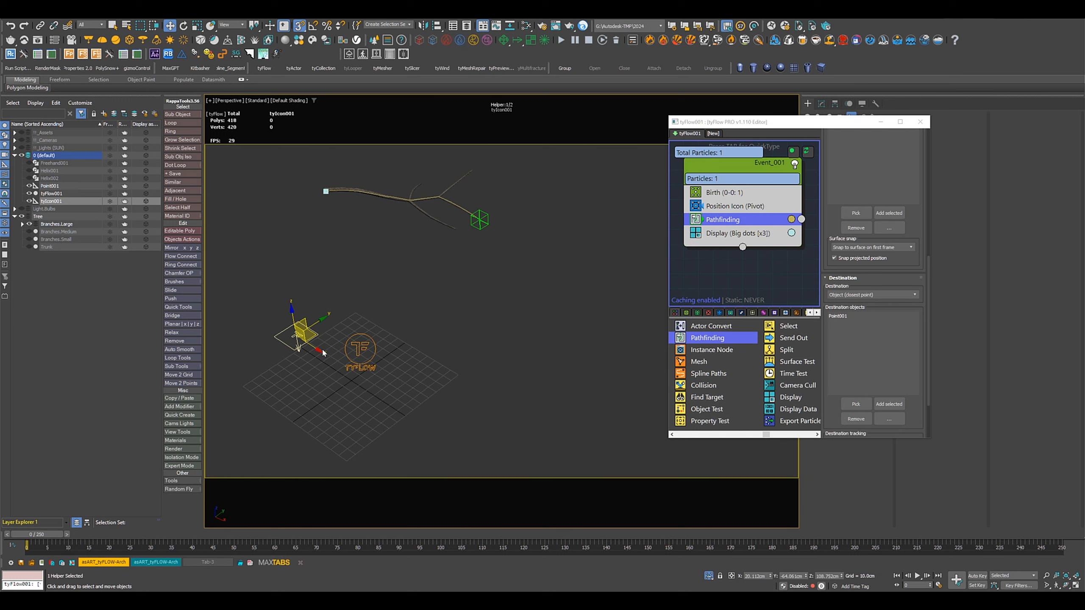
left_click_drag(298, 340, 315, 193)
middle_click_drag(399, 212, 361, 317, "alt")
scroll(361, 317, "up", 3)
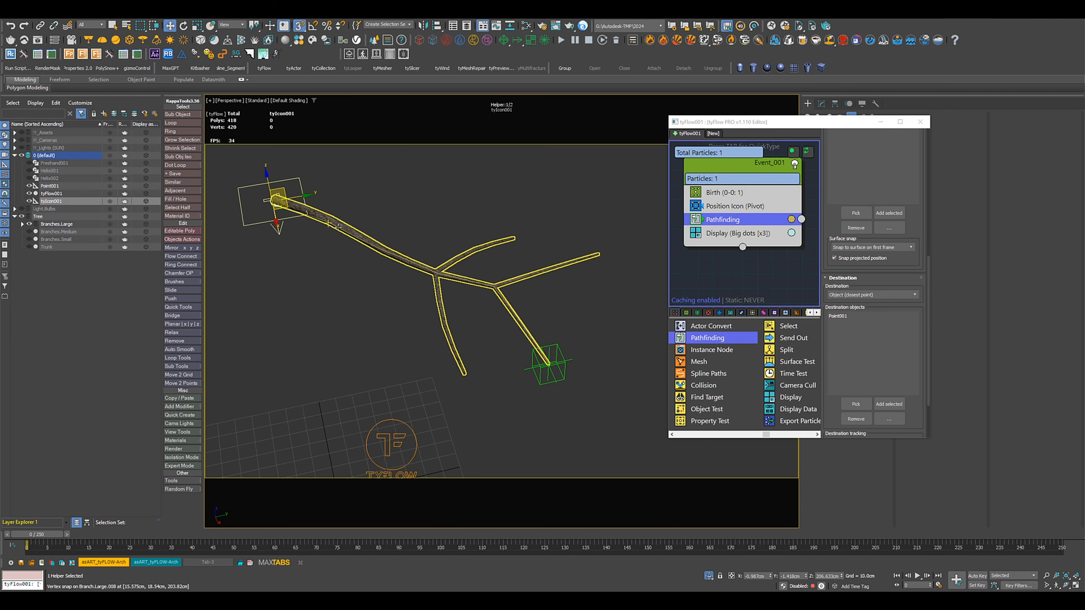
scroll(328, 230, "up", 4)
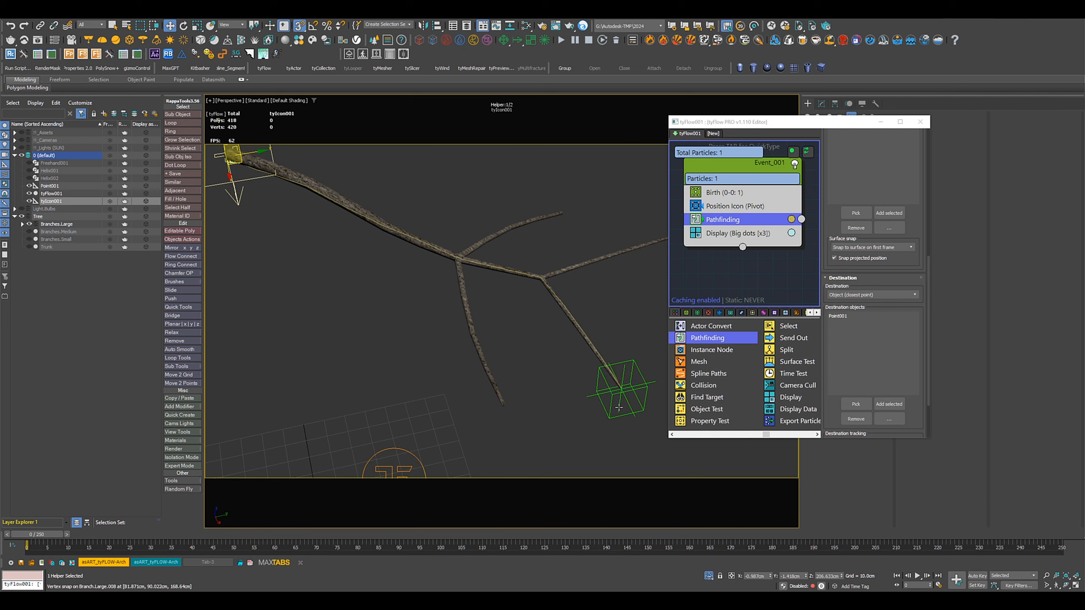
middle_click_drag(363, 333, 381, 338, "alt")
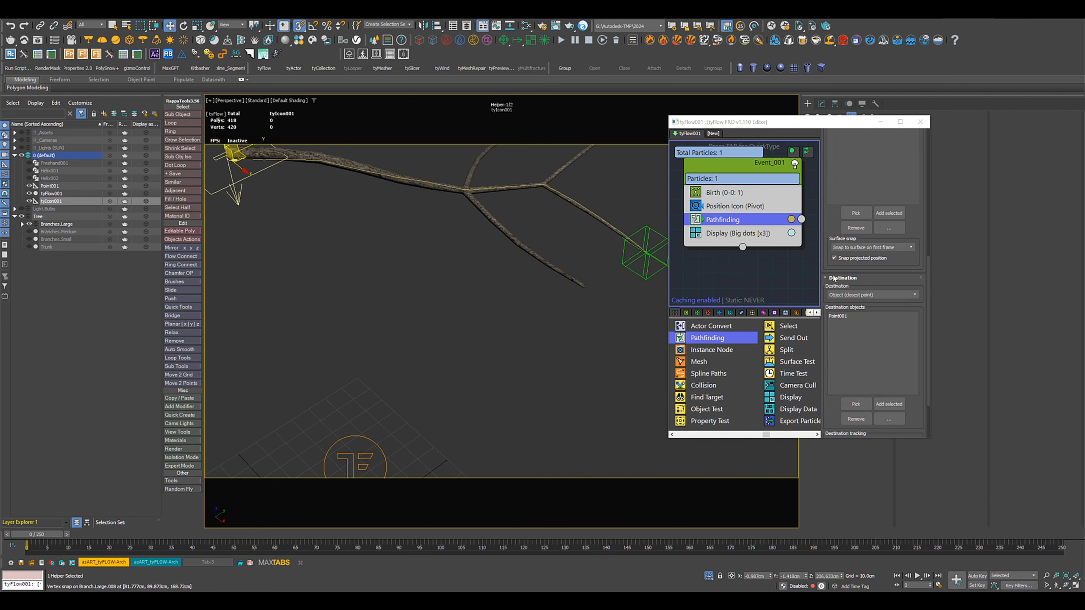
Create a layer named Splines and extract the Pathfinding operator's path to the current branch tip as a spline into it
left_click_drag(825, 262, 819, 163)
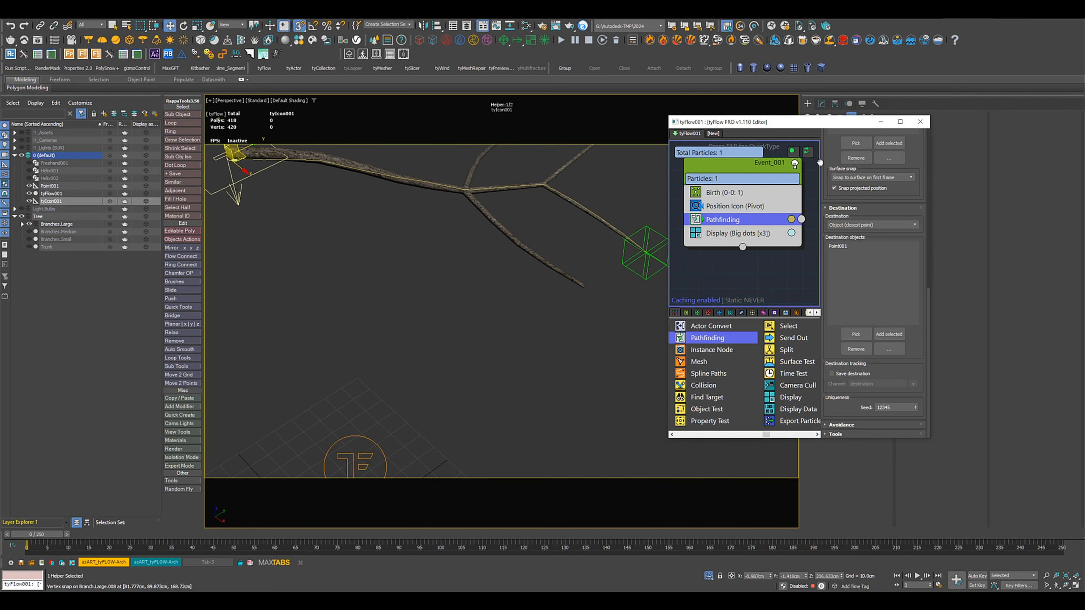
left_click(844, 433)
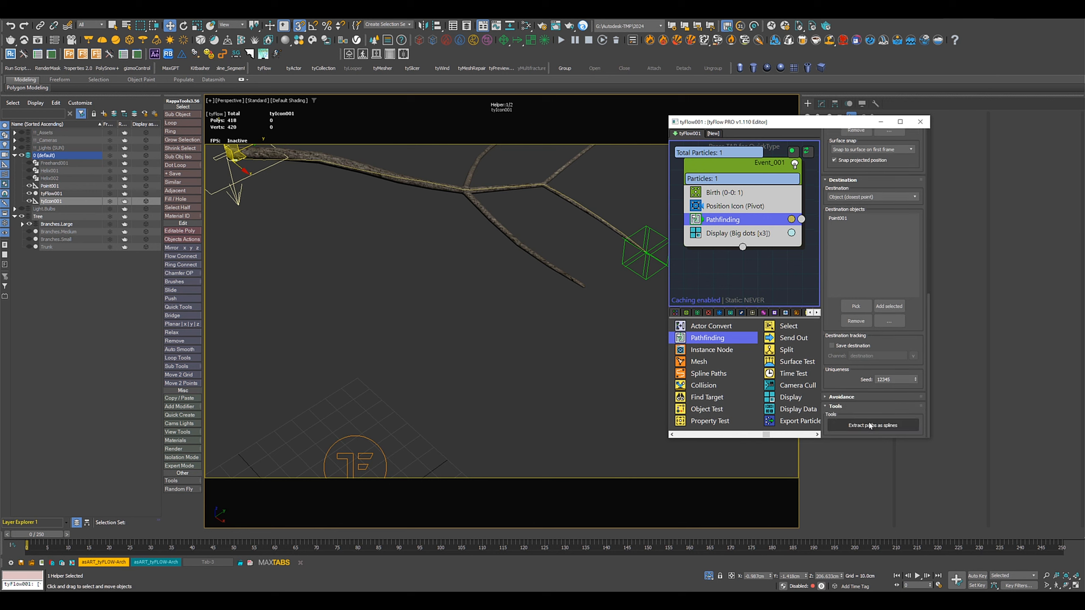
left_click(91, 284)
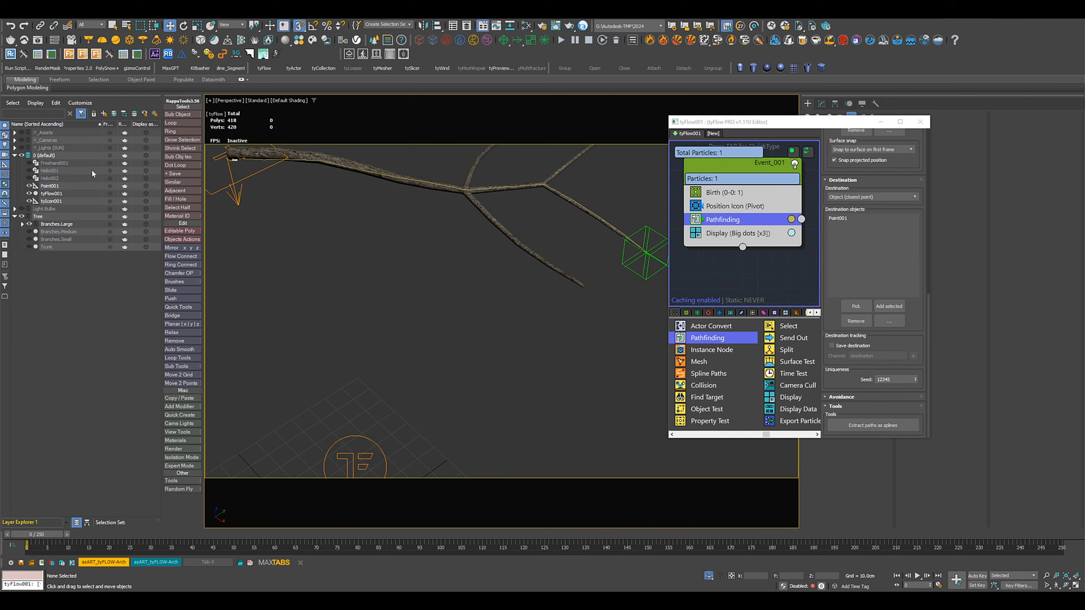
left_click(104, 113)
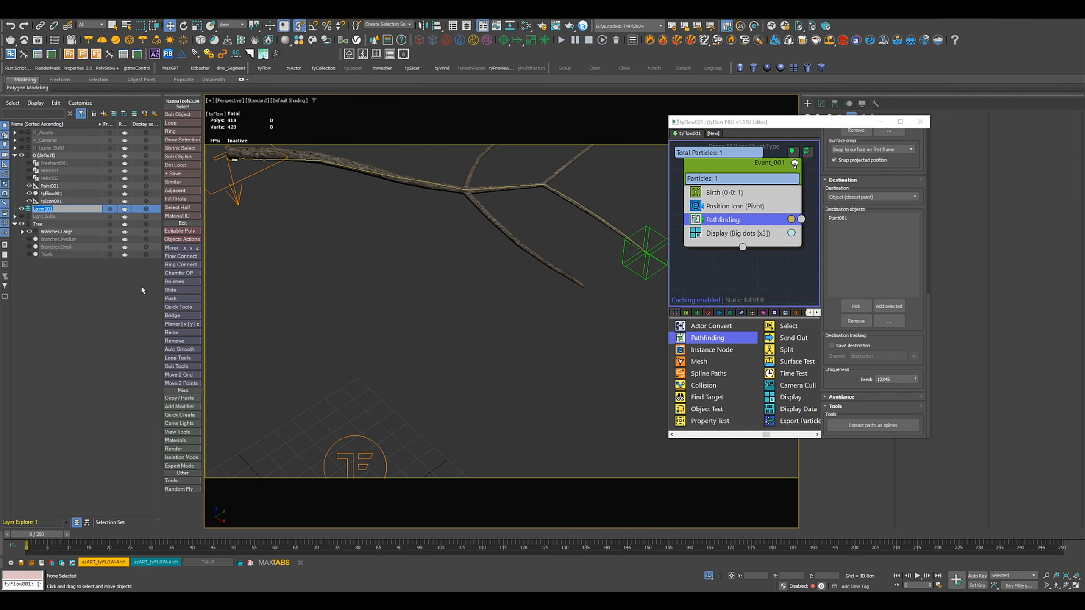
type("Solines")
key("Return")
left_click(851, 426)
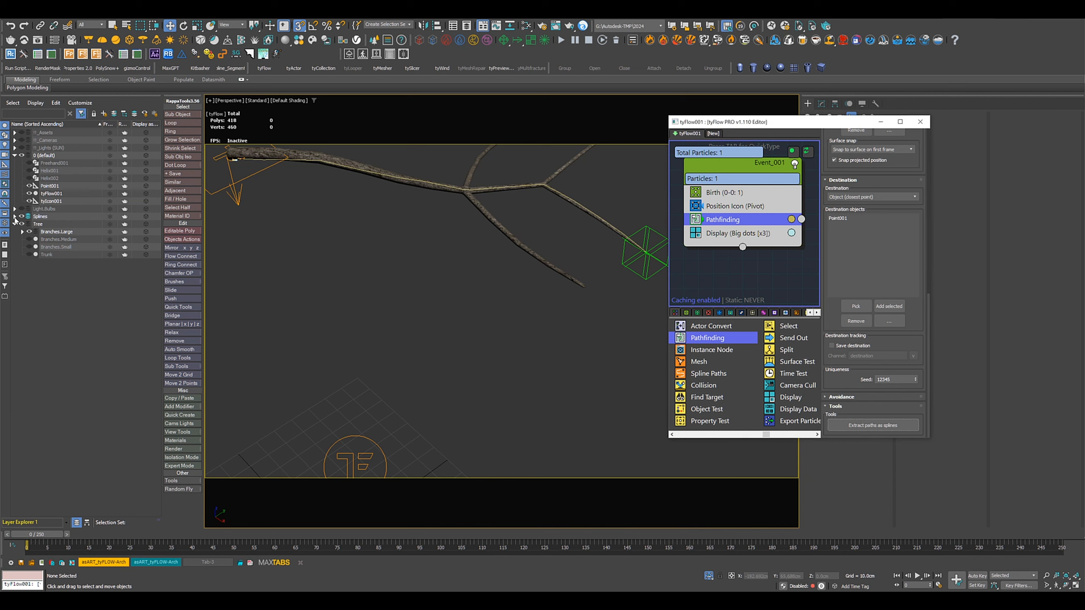
left_click(14, 217)
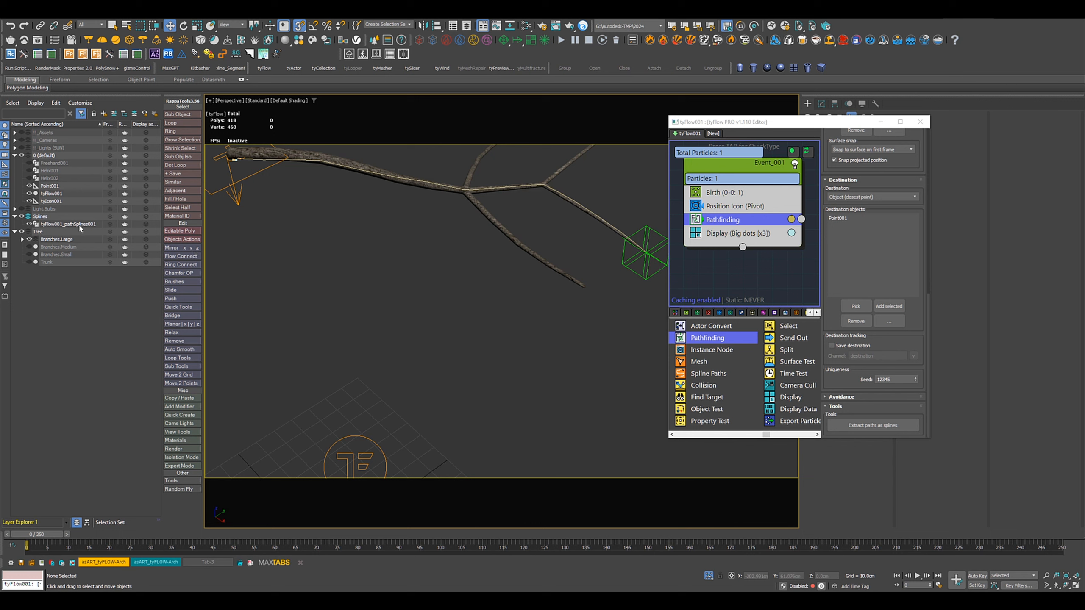
Snap Point001 to the tip of the longer twig at the first fork, shift the particle icon slightly at the base, and extract a second path spline
middle_click_drag(377, 262, 332, 274)
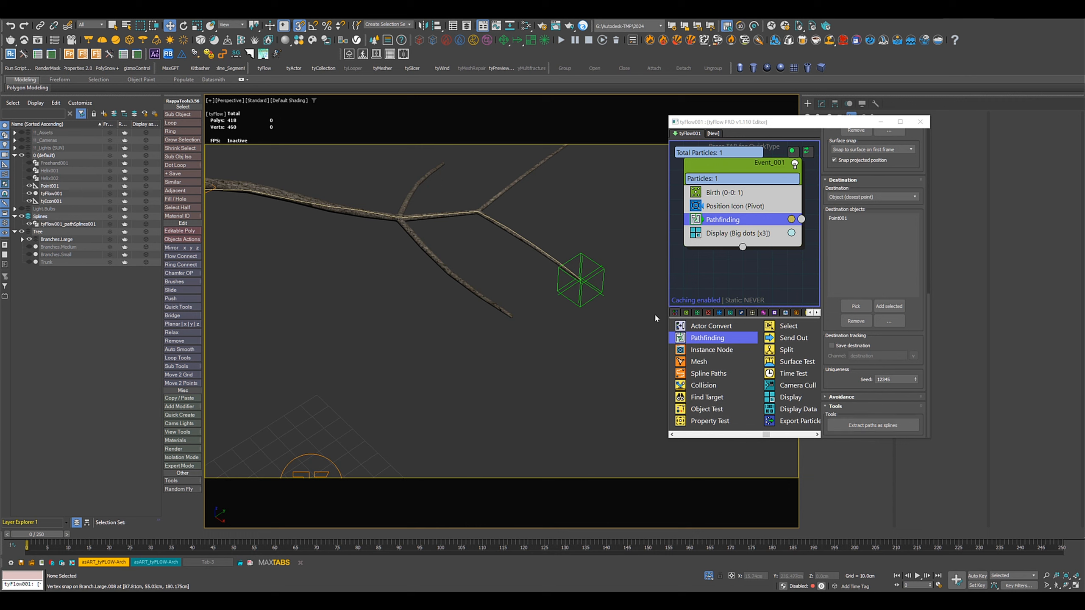
left_click(600, 290)
left_click_drag(600, 291, 511, 321)
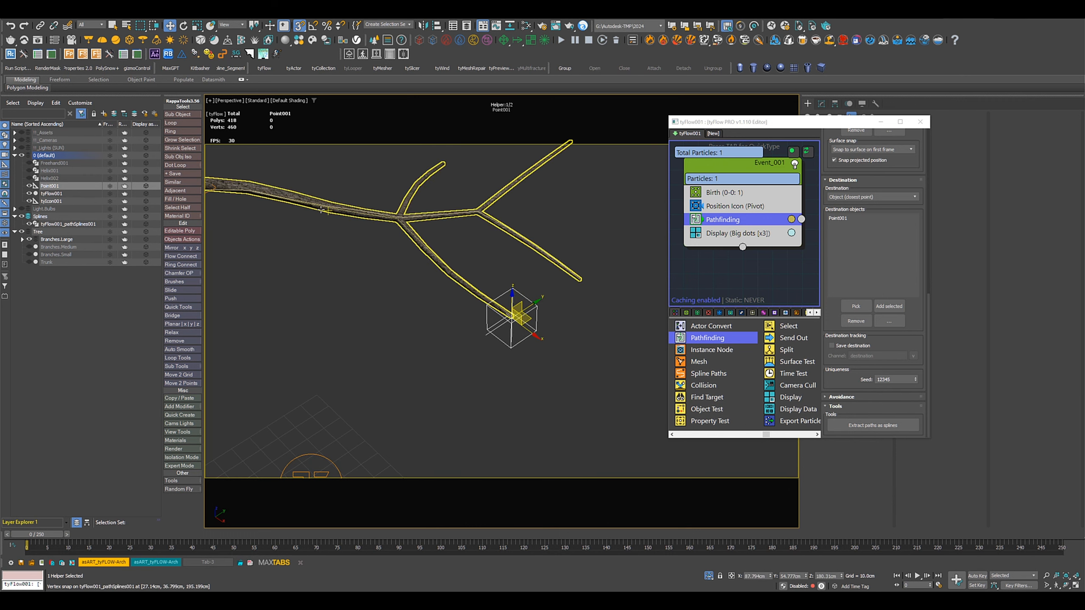
middle_click_drag(363, 294, 484, 323)
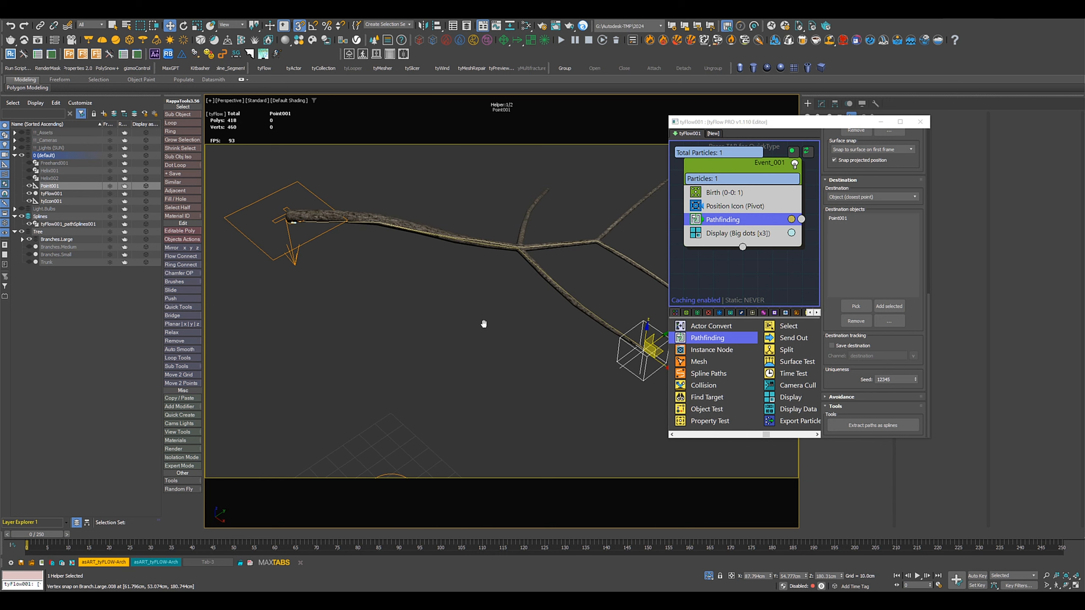
left_click(283, 216)
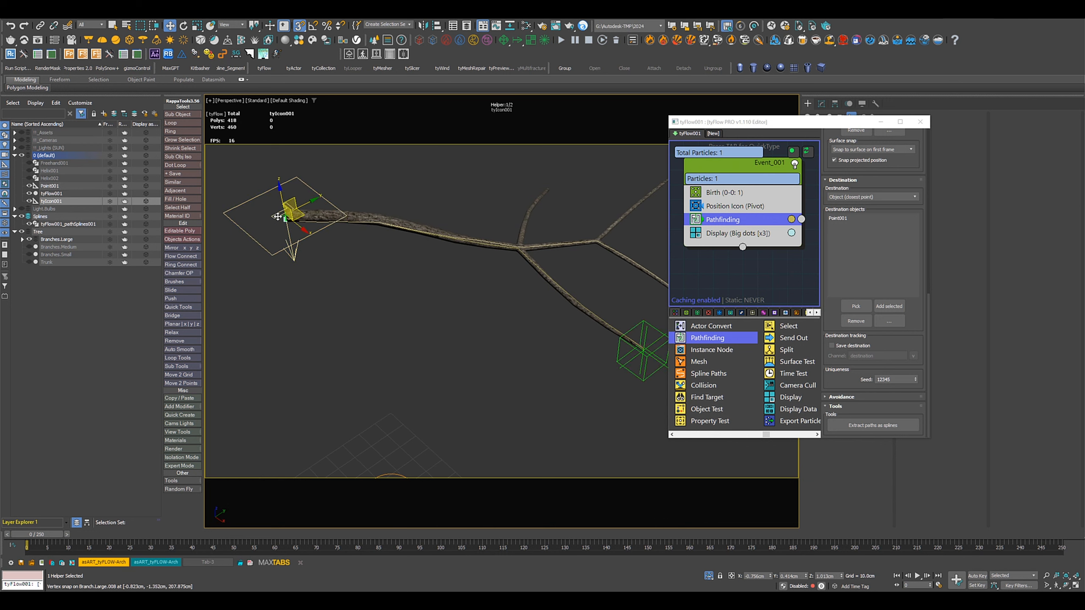
left_click_drag(280, 209, 281, 209)
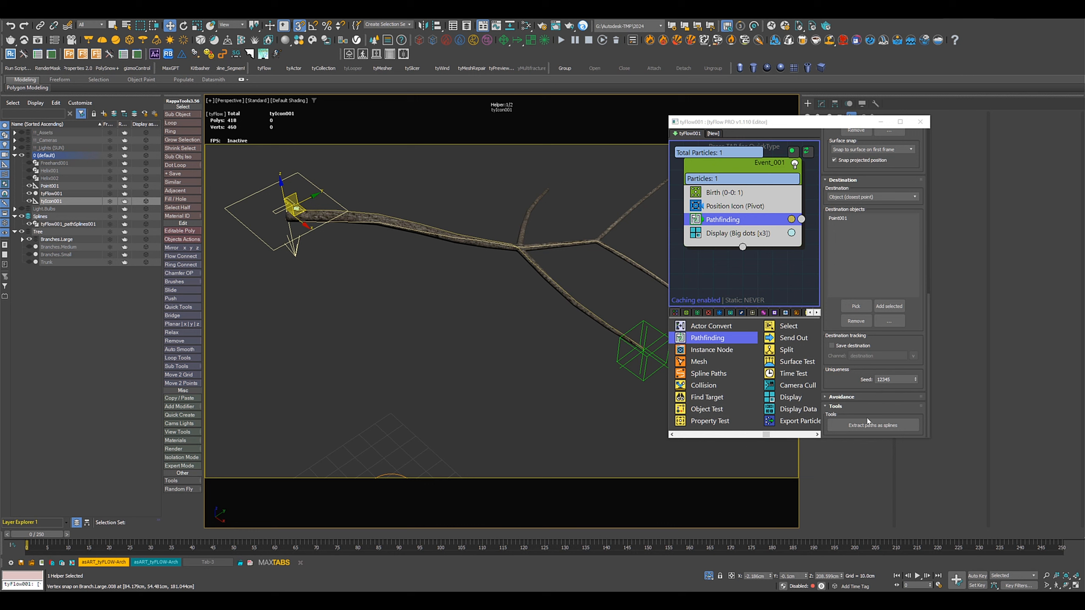
left_click(852, 428)
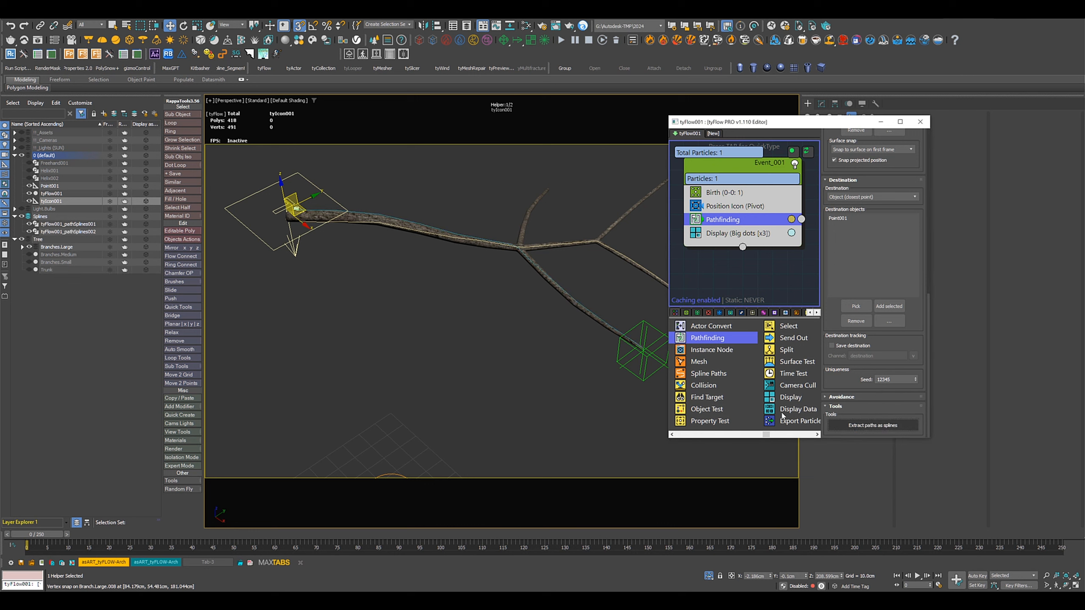
Snap Point001 to the tip of the outer fork's remaining twig, reposition the particle icon at the base, and extract a third path spline
middle_click_drag(491, 325, 413, 217, "alt")
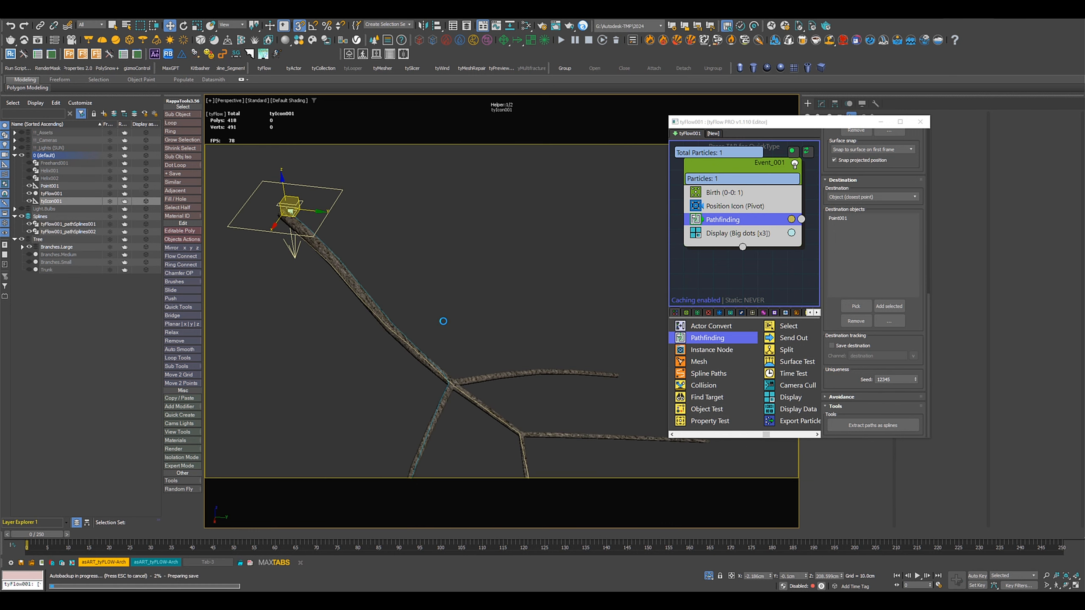
middle_click_drag(415, 294, 388, 209, "alt")
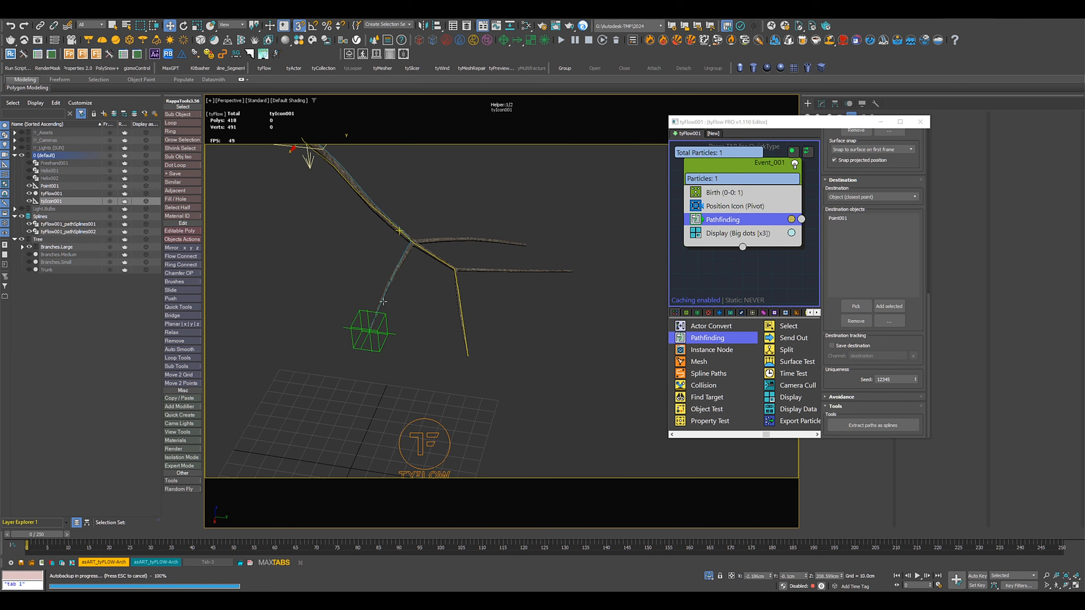
left_click(368, 328)
left_click_drag(414, 333, 458, 280)
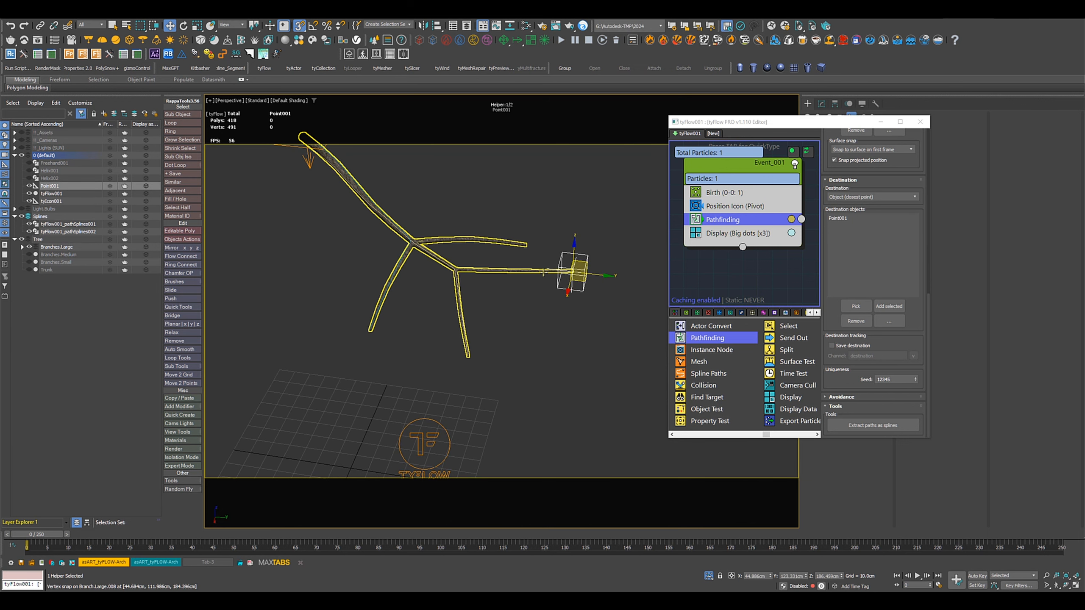
middle_click_drag(351, 242, 349, 197)
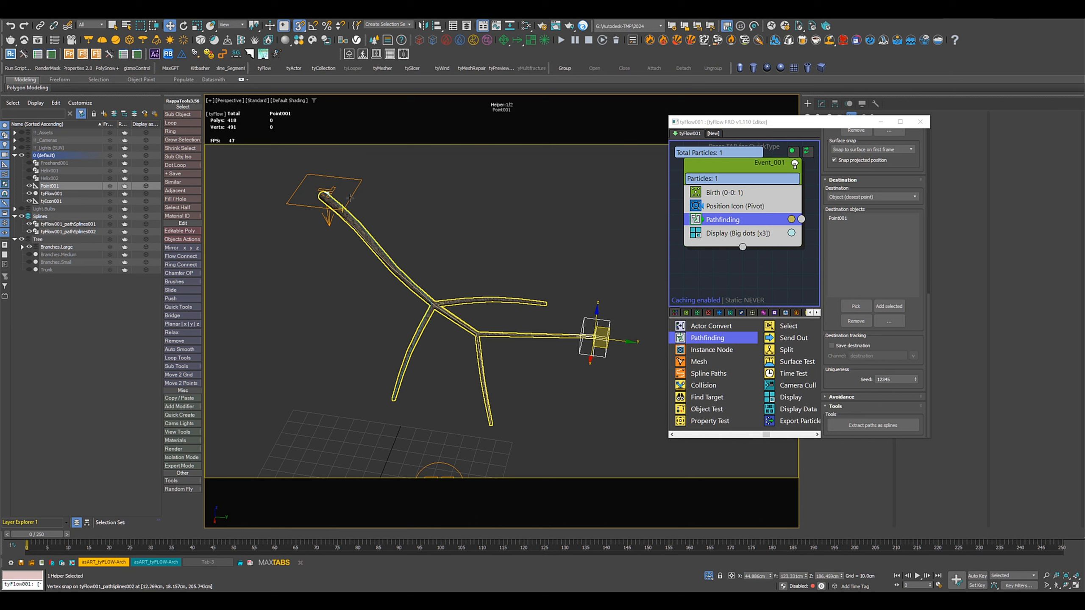
left_click(327, 193)
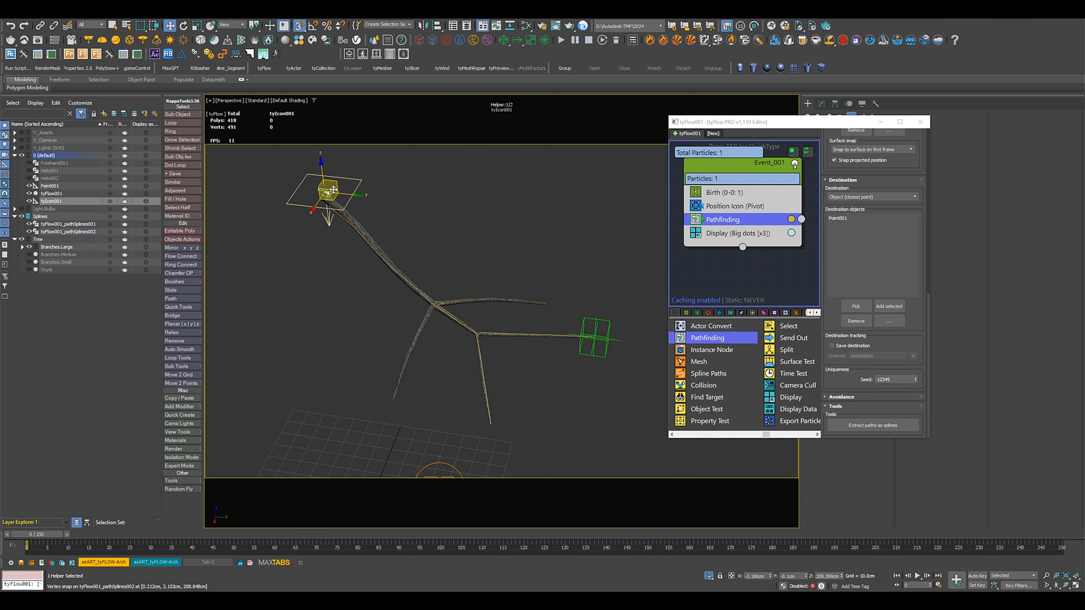
left_click_drag(327, 193, 319, 195)
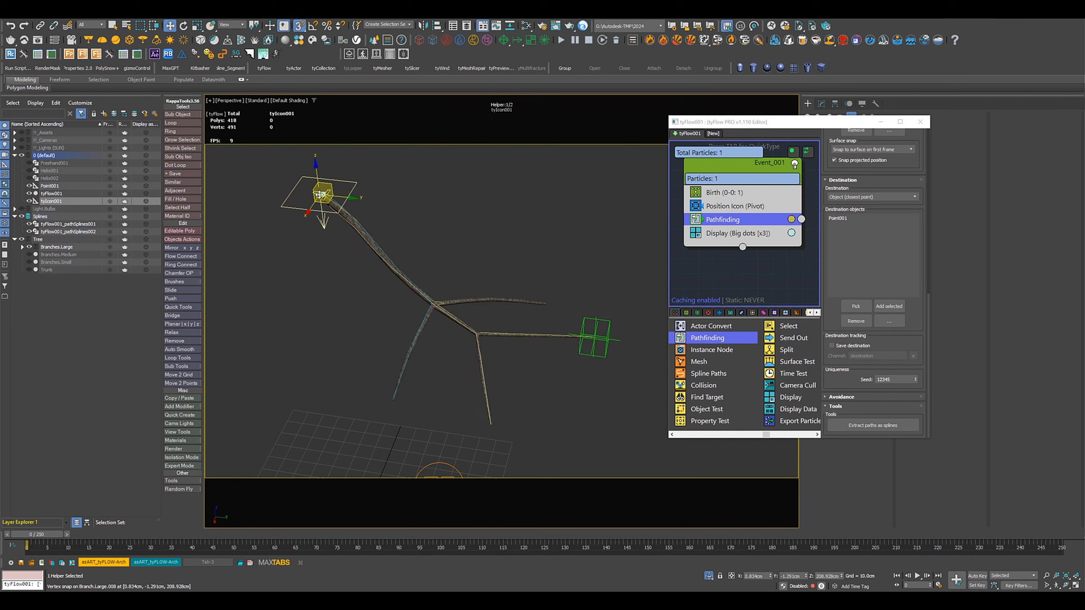
left_click(873, 429)
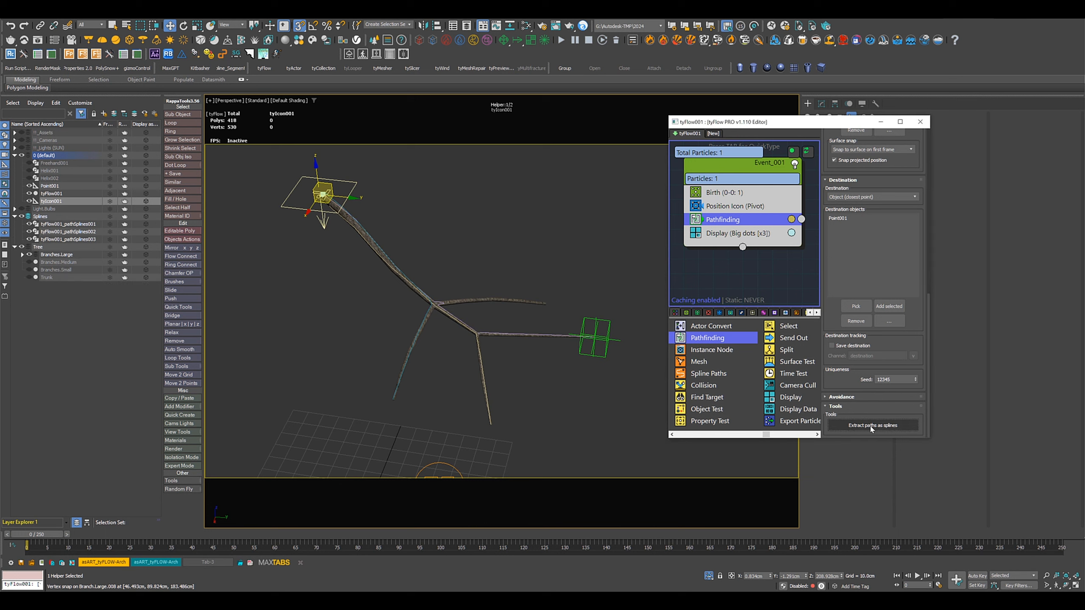
Snap Point001 to the short twig's tip at the first fork, adjust the particle icon at the base, and extract a fourth path spline
left_click_drag(597, 336, 548, 305)
middle_click_drag(309, 225, 361, 257, "alt")
left_click(320, 338)
mouse_move(321, 339)
left_mouse_down()
mouse_move(311, 334)
mouse_move(371, 333)
mouse_move(306, 335)
left_mouse_up()
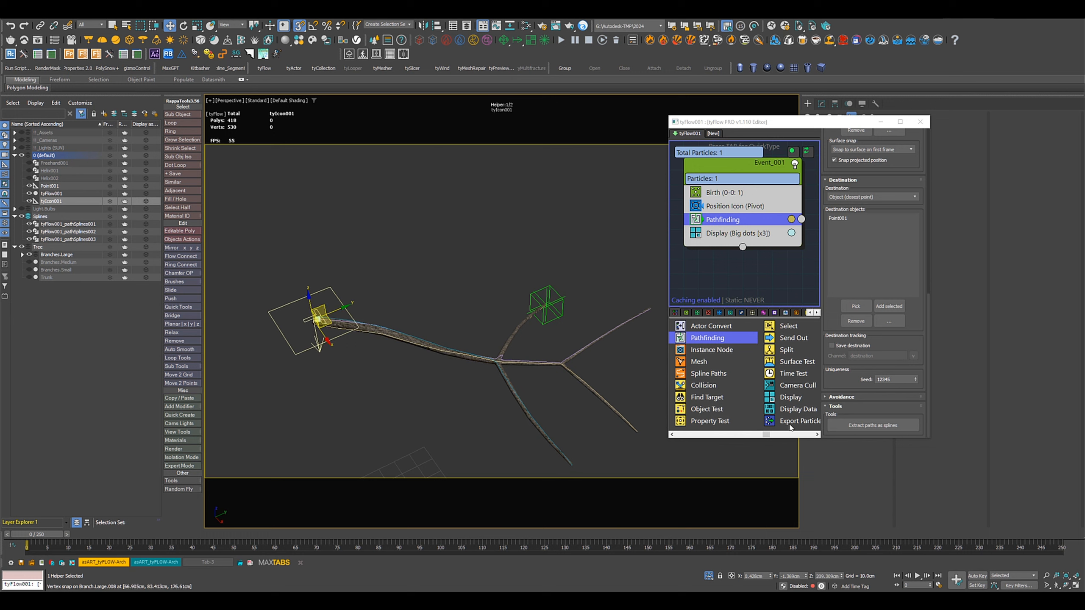
left_click(867, 426)
Isolate the four extracted path splines in the Splines layer and clear the selection
middle_click_drag(480, 406, 491, 368)
left_click(75, 225)
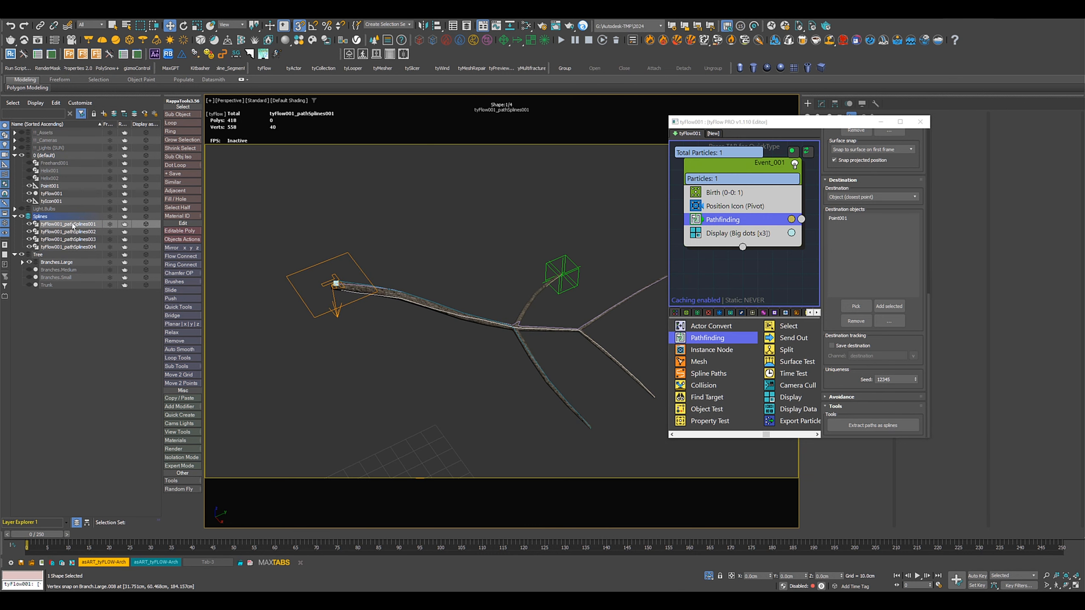
left_click(80, 246, "shift")
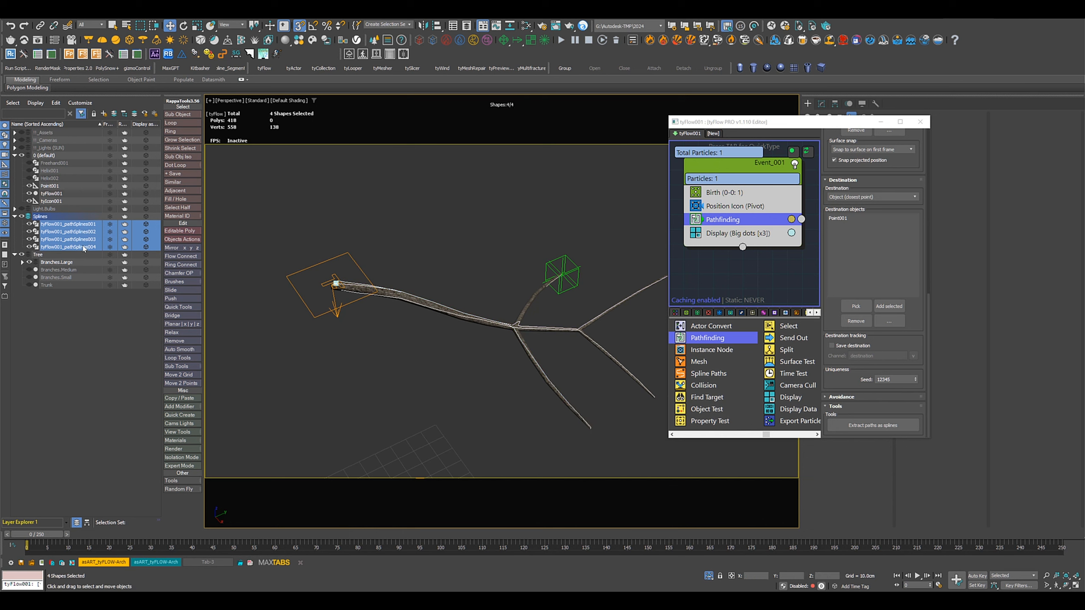
key("alt+q")
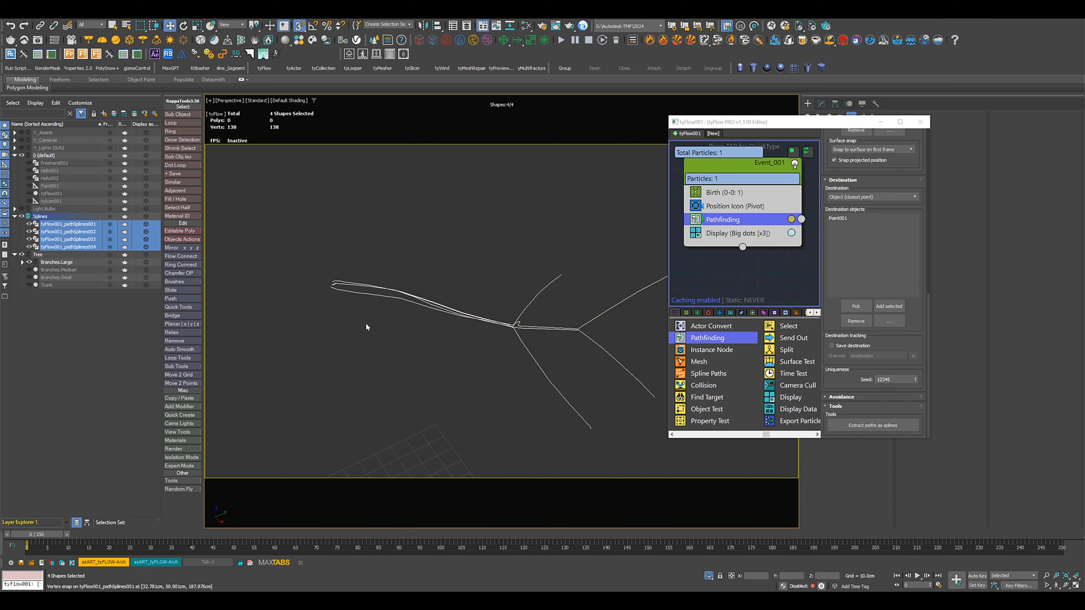
middle_click_drag(398, 324, 362, 282)
left_click(361, 303)
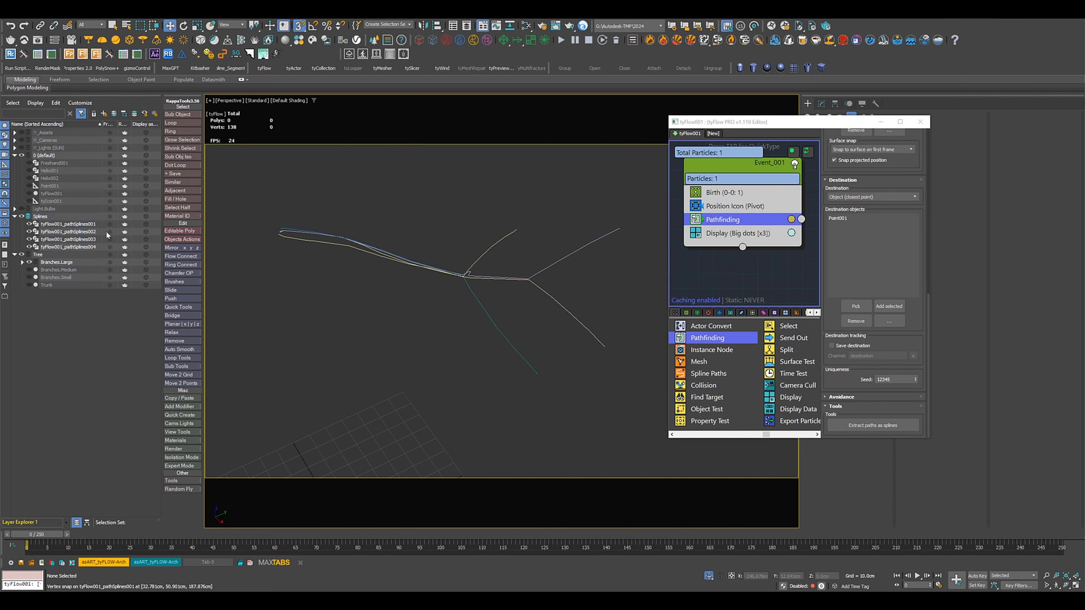
Rename the first extracted path spline as Spline.Large.001
left_click(83, 227)
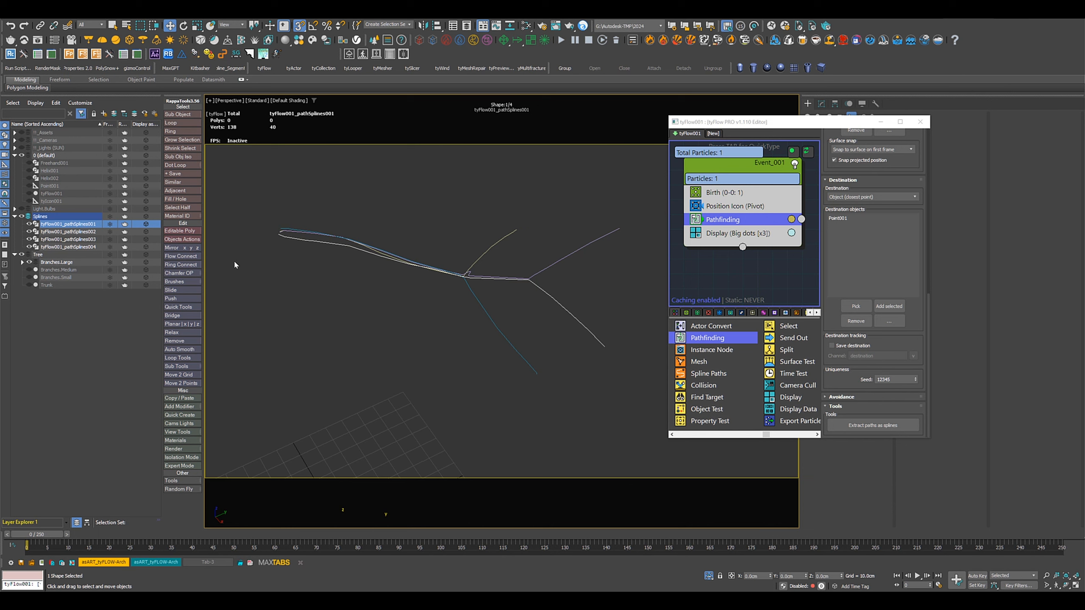
type("Spline.Large.")
key("Return")
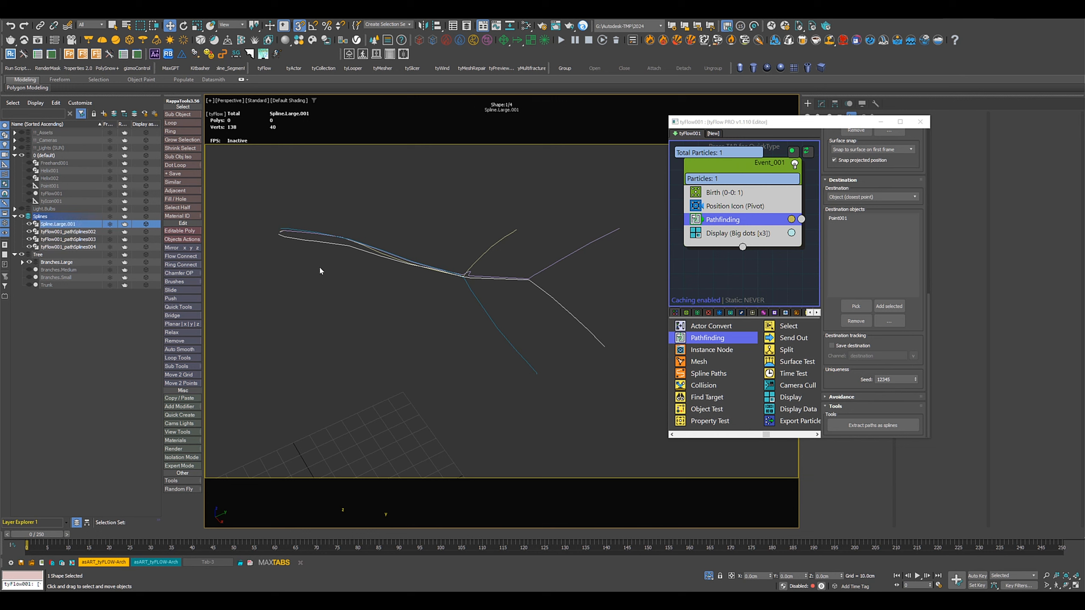
Close the tyFlow editor, attach the other three path splines to Spline.Large.001, and exit isolation to show the whole tree
left_click(920, 122)
left_click(821, 104)
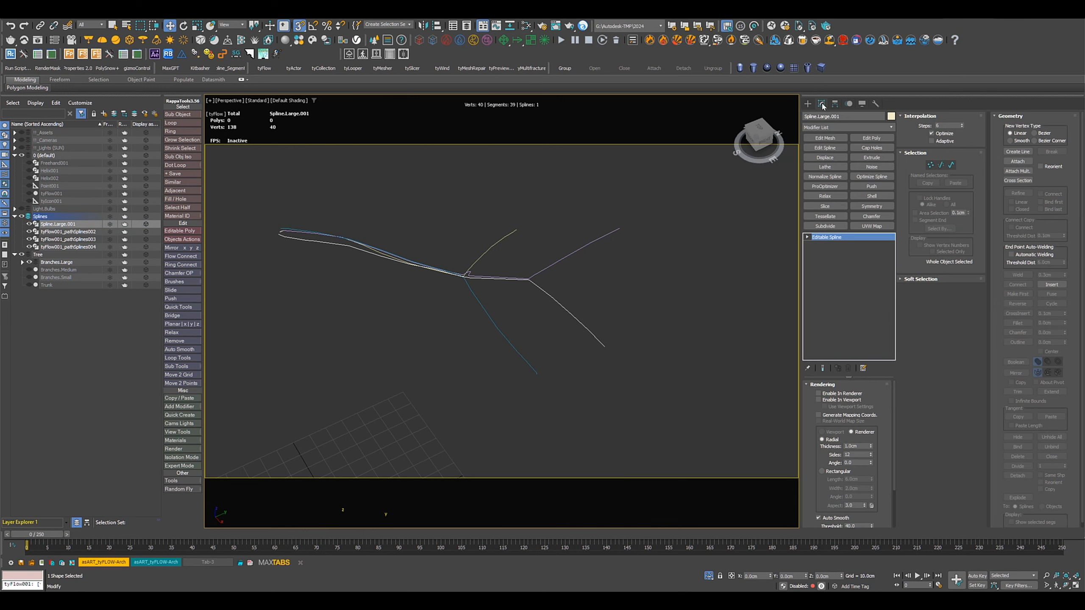
left_click(1018, 171)
left_click(116, 123)
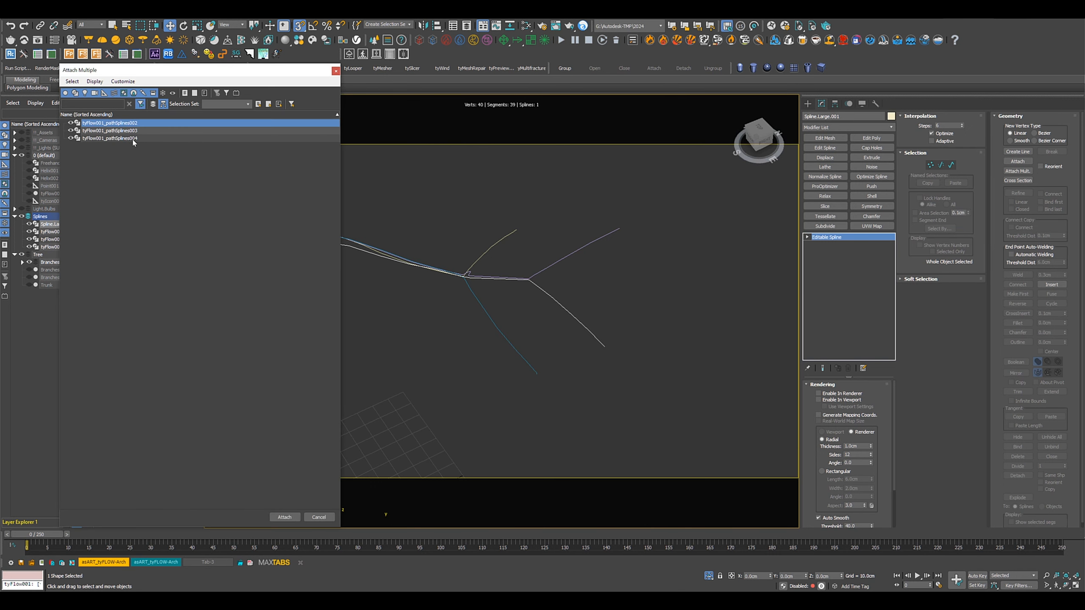
left_click(133, 139, "shift")
left_click(284, 517)
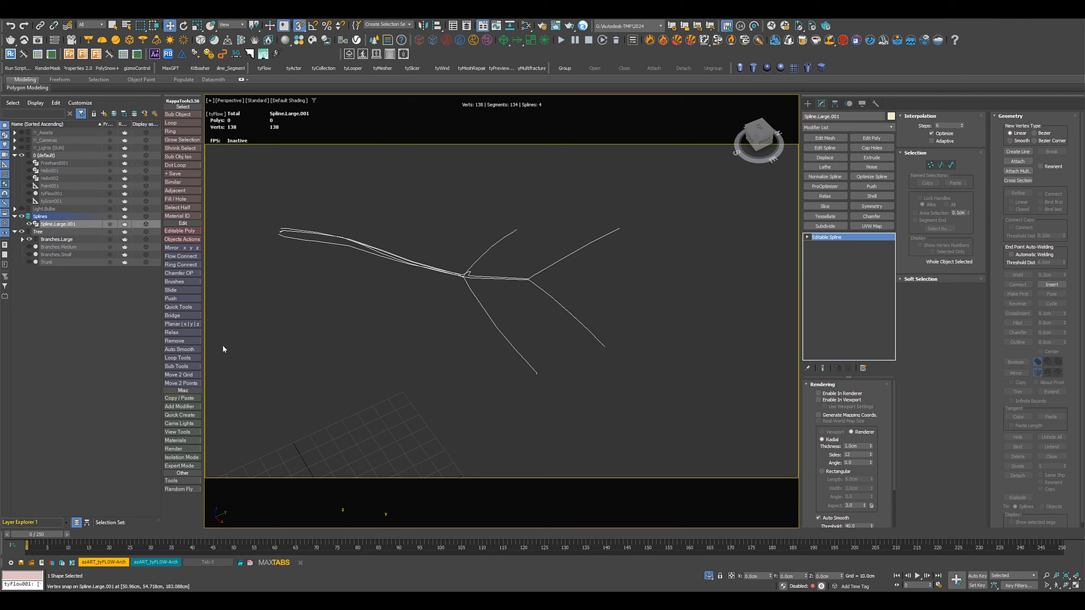
left_click(709, 575)
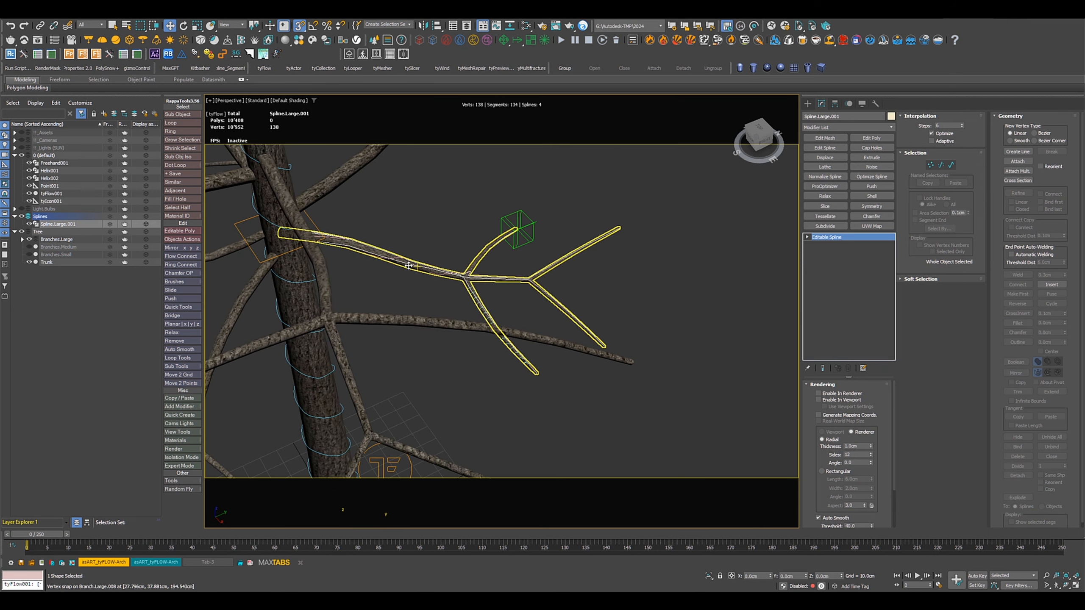
middle_click_drag(579, 314, 555, 239, "alt")
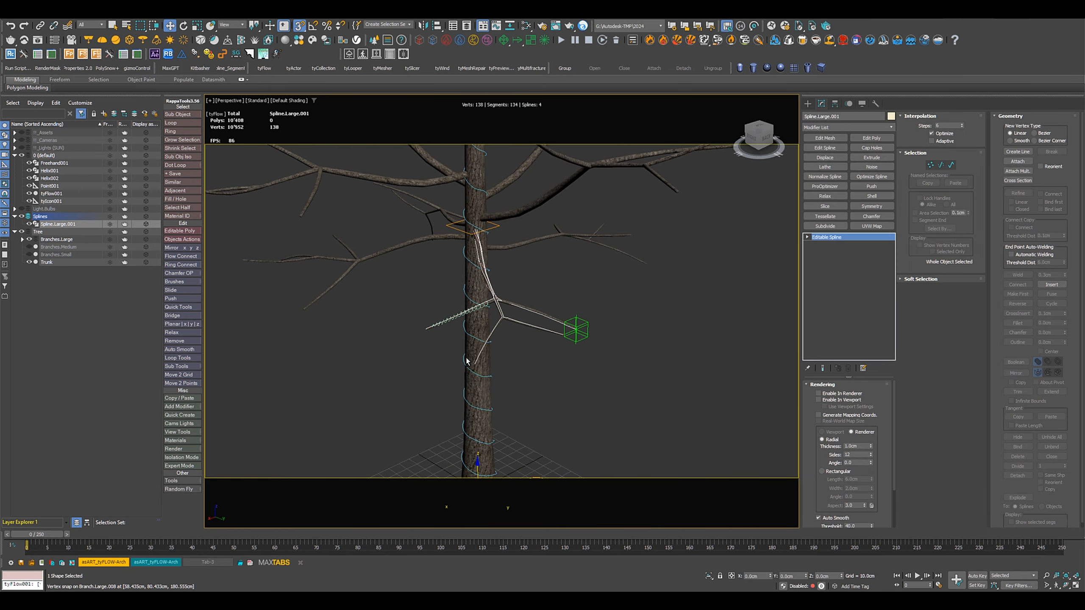
Clear the selection and switch to the second asART_tyFLOW-Arch scene, bringing its lower branches and trunk into close view
left_click(554, 237)
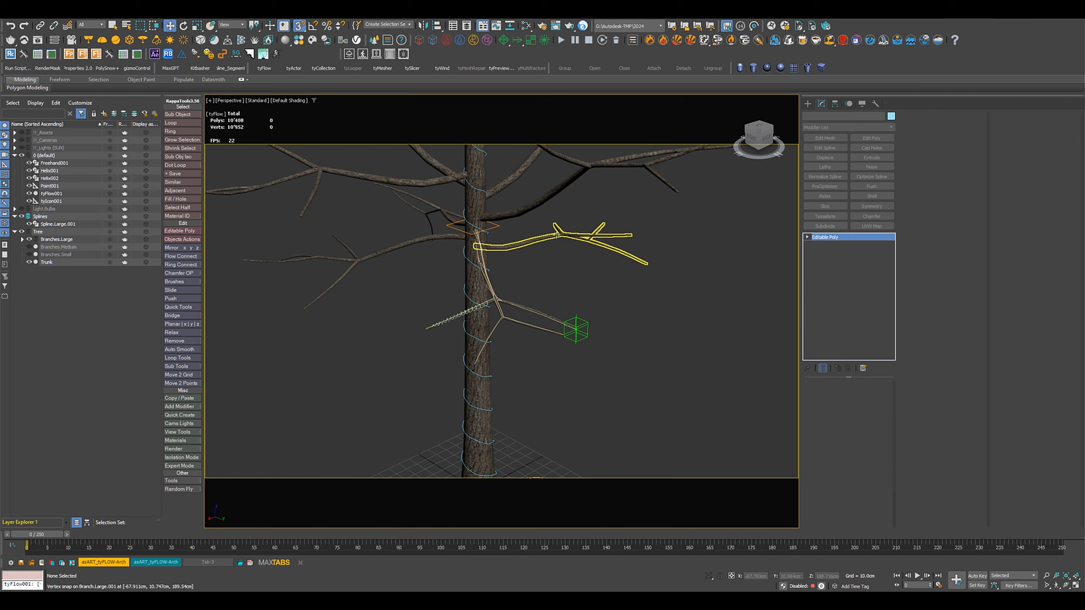
middle_click_drag(395, 324, 615, 381, "alt")
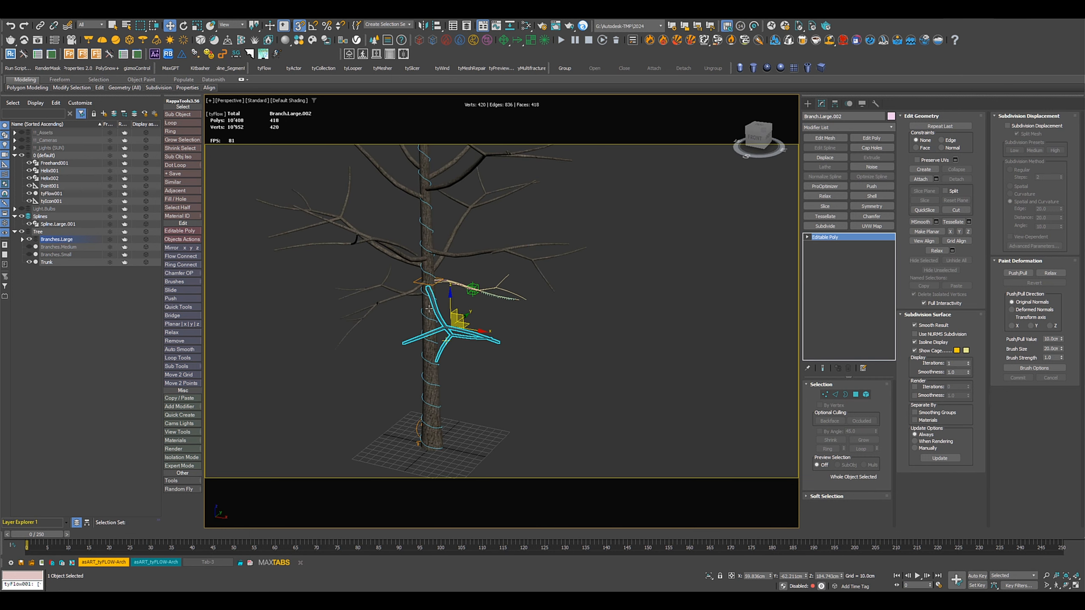
middle_click_drag(528, 353, 532, 401, "alt")
left_click(474, 404)
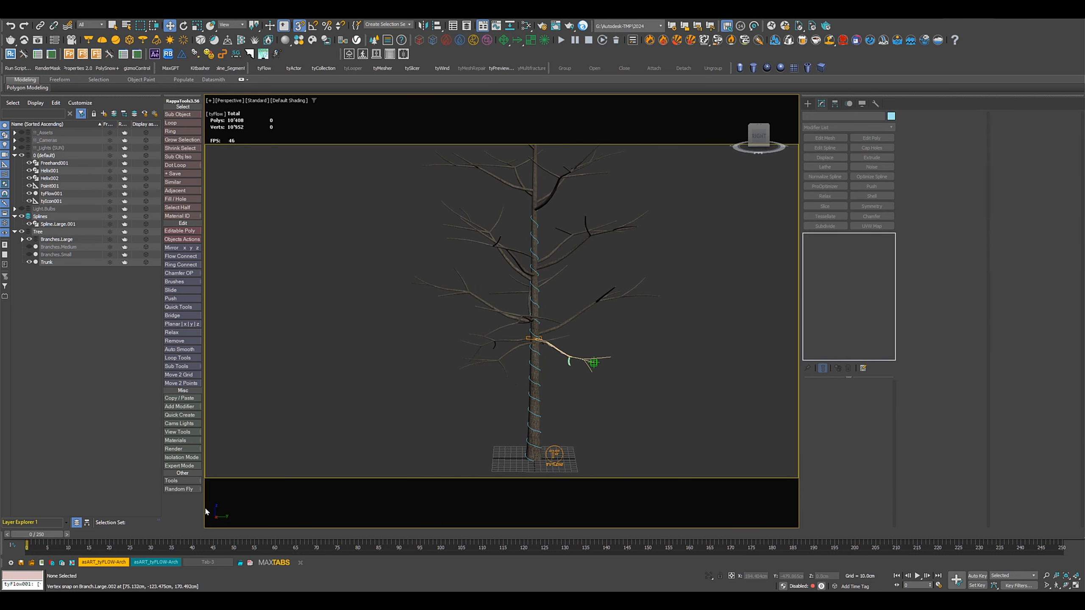
left_click(170, 564)
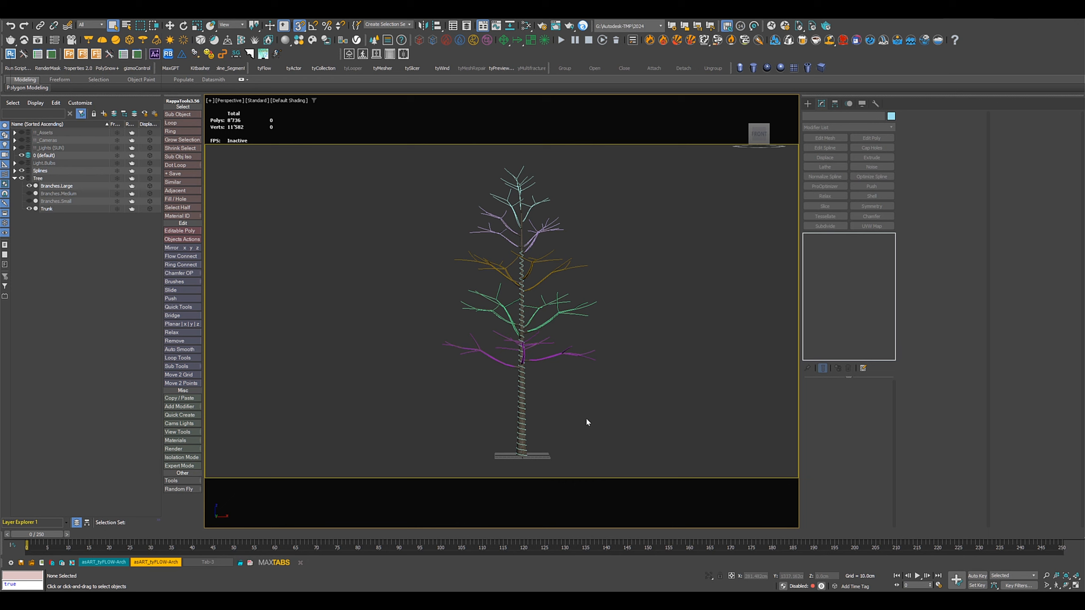
middle_click_drag(593, 411, 551, 384, "alt")
scroll(557, 387, "up", 5)
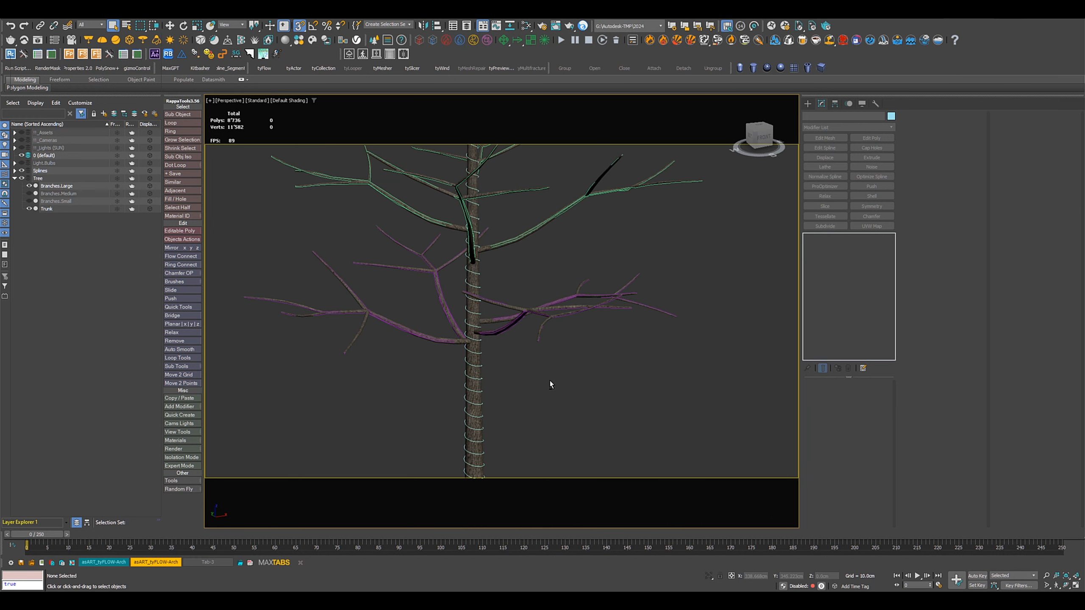
Hide the Branches.Large layer, review the branch splines around the trunk, and leave nothing selected
left_click(30, 186)
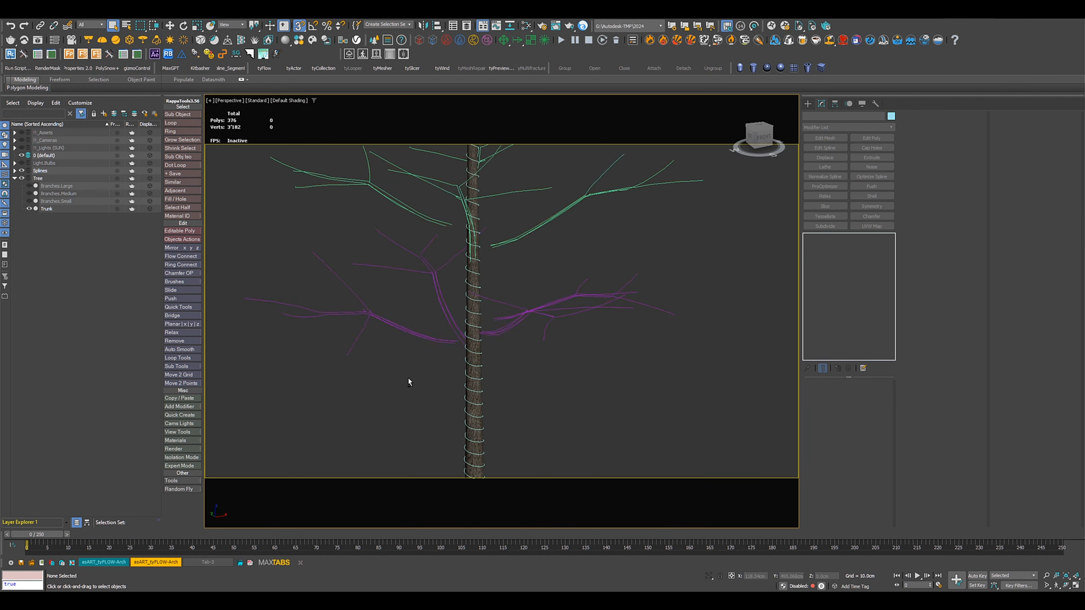
middle_click_drag(409, 378, 438, 387, "alt")
scroll(610, 379, "down", 3)
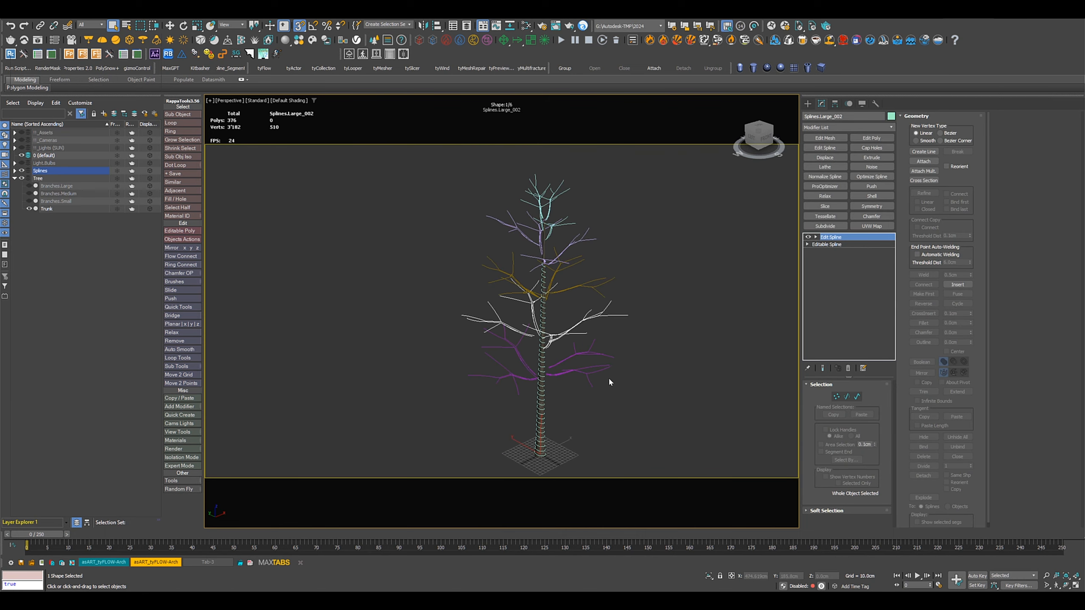
middle_click_drag(610, 379, 576, 378)
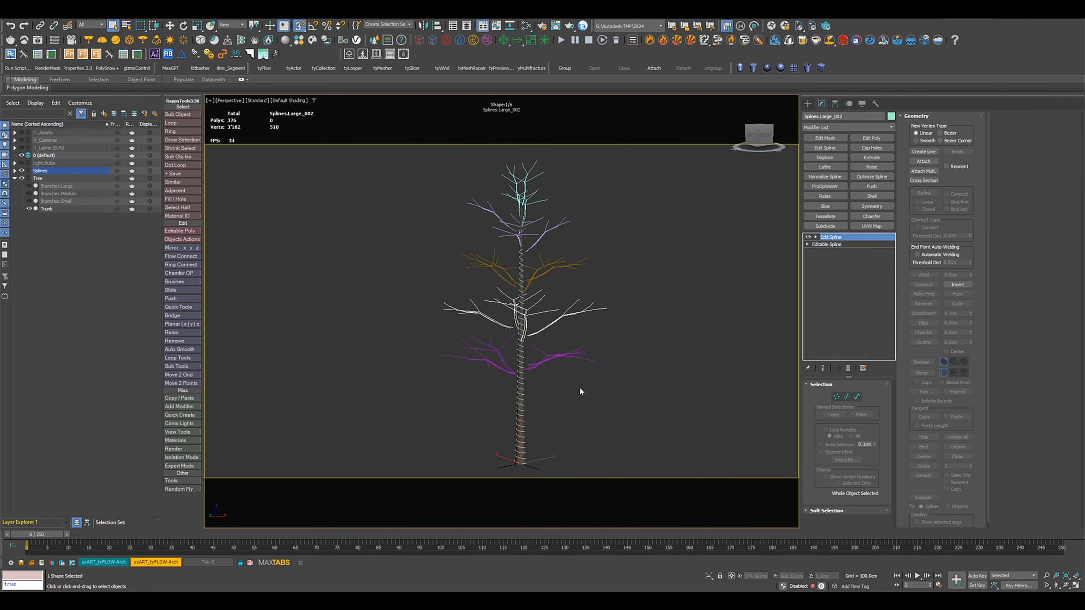
left_click(573, 415)
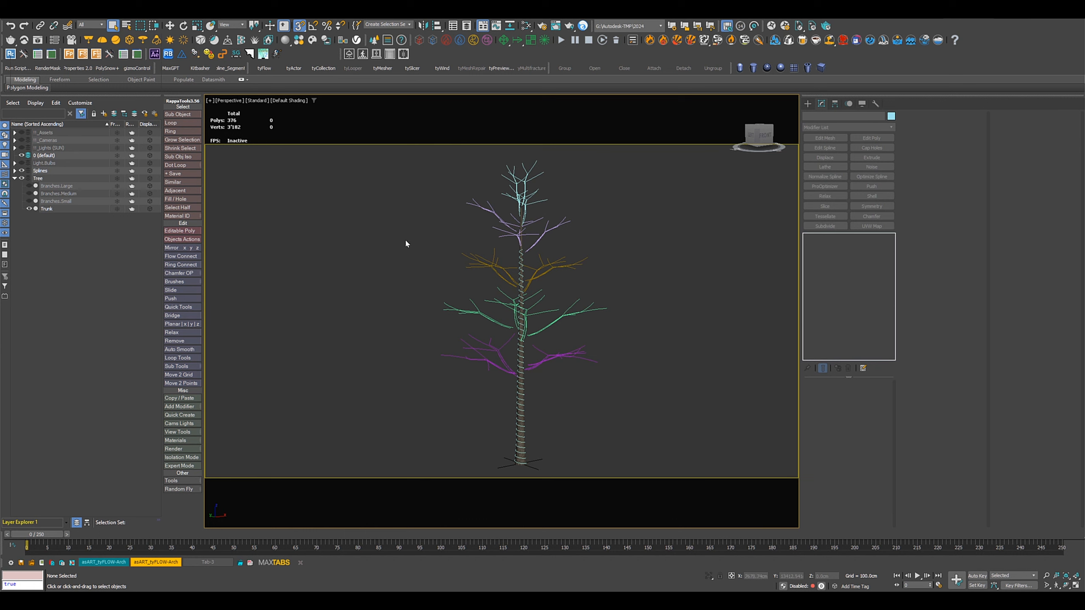
Create a tyFlow object beside the base of the trunk and open its editor
left_click(264, 70)
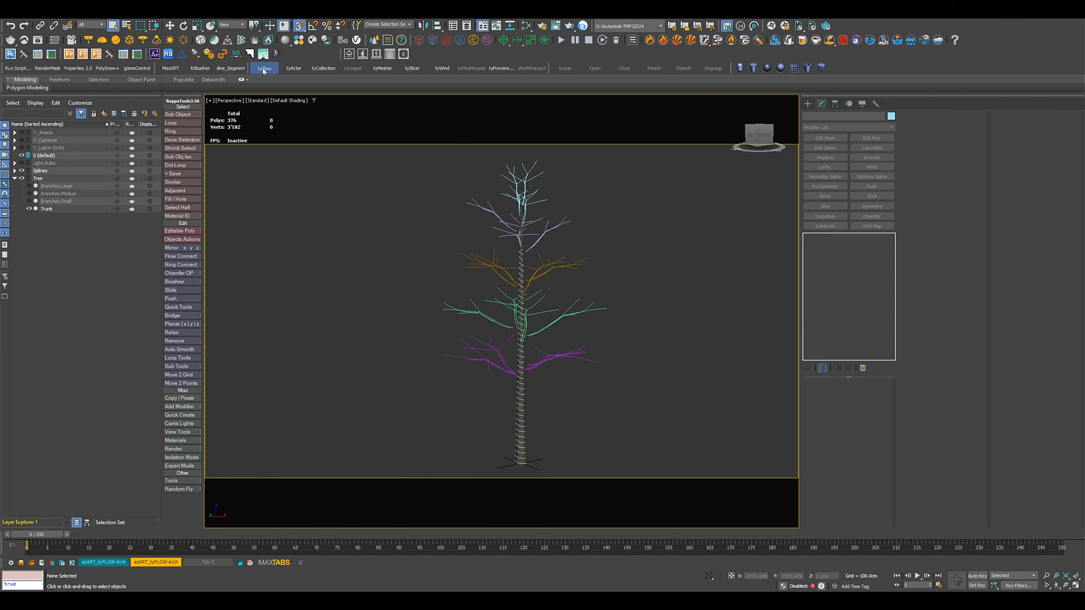
left_click(484, 452)
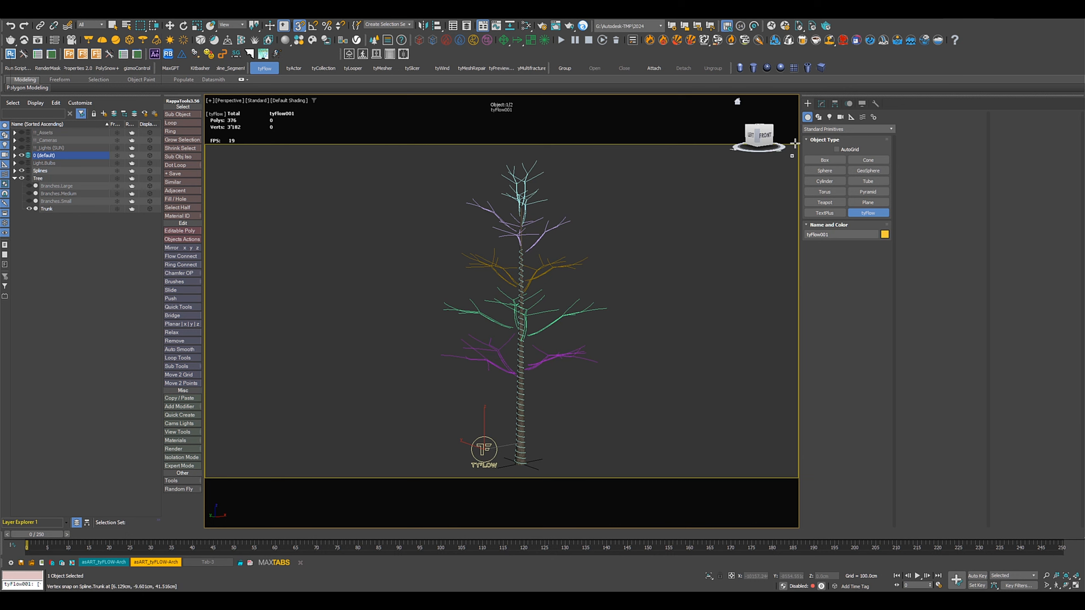
left_click(821, 104)
left_click(836, 413)
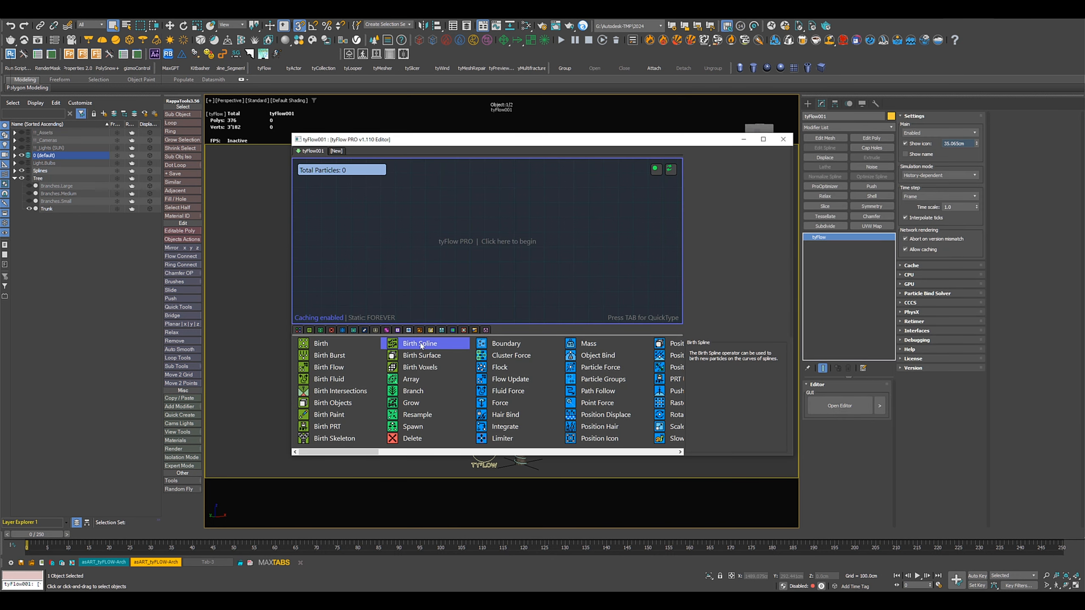
Add a Birth Spline operator as a new event, then resize and place the editor so the tree stays visible
left_click_drag(427, 346, 320, 193)
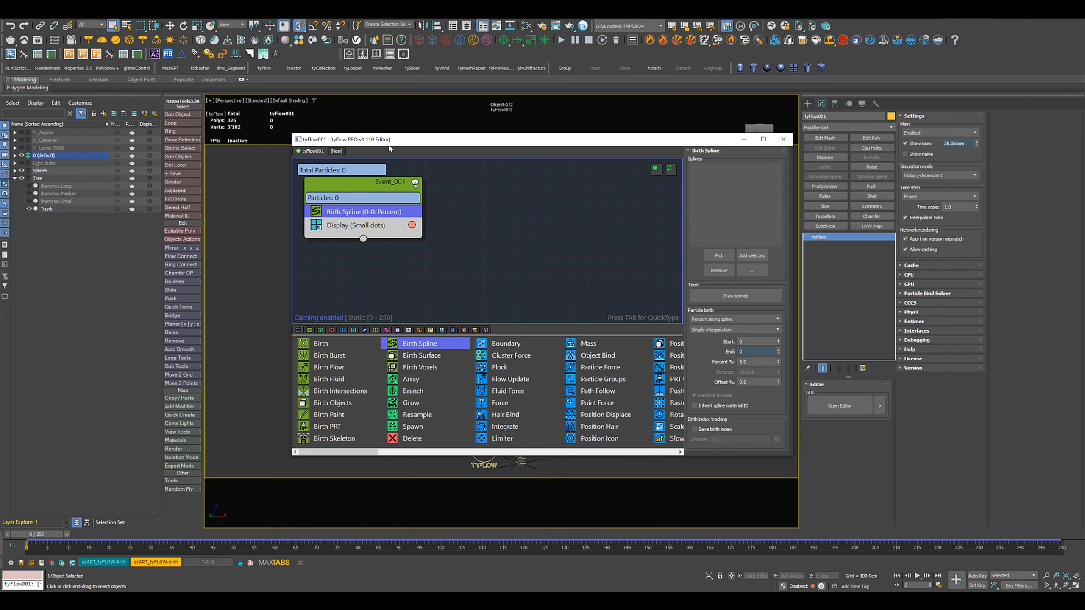
left_click_drag(389, 146, 329, 164)
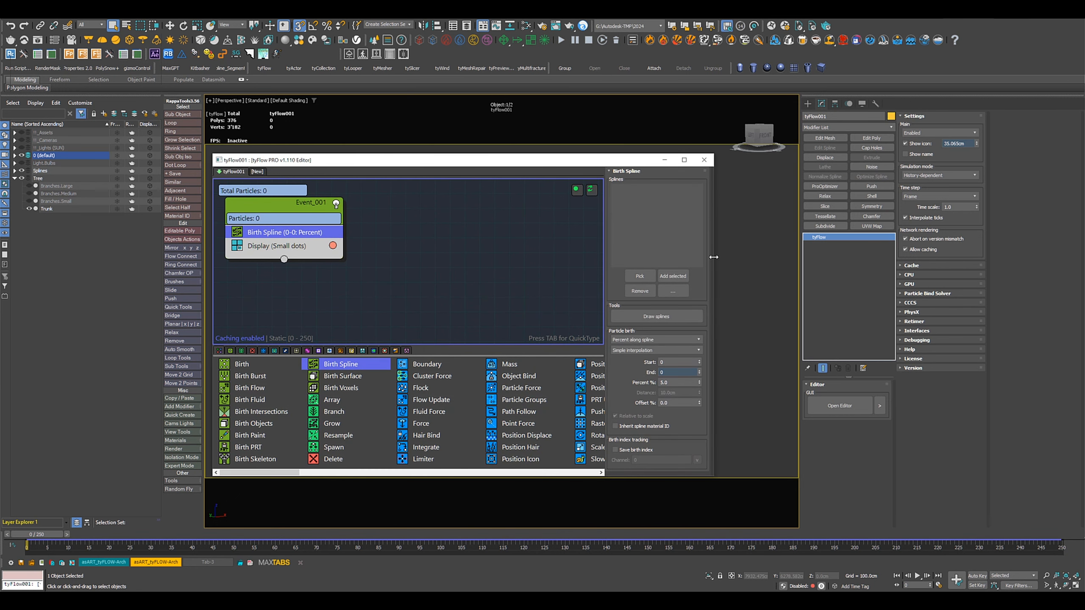
left_click_drag(714, 259, 551, 254)
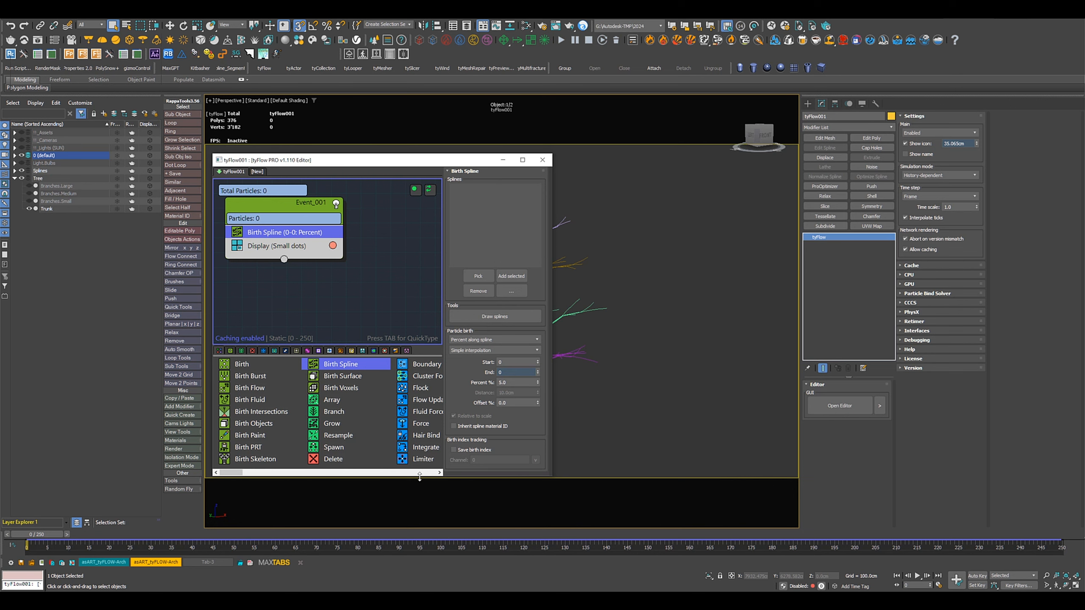
left_click_drag(422, 476, 420, 561)
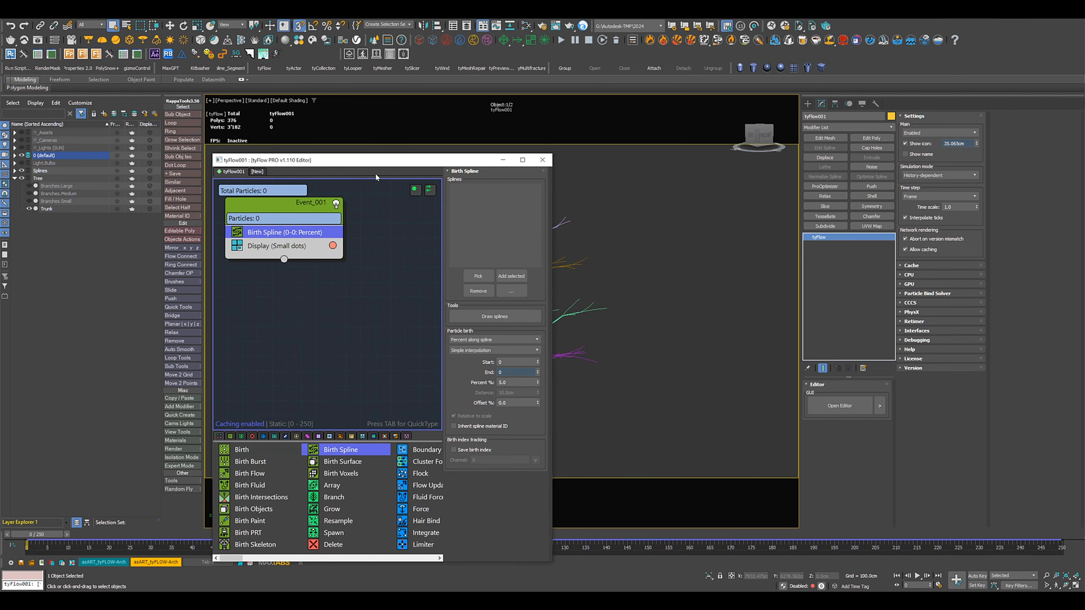
left_click_drag(376, 161, 705, 116)
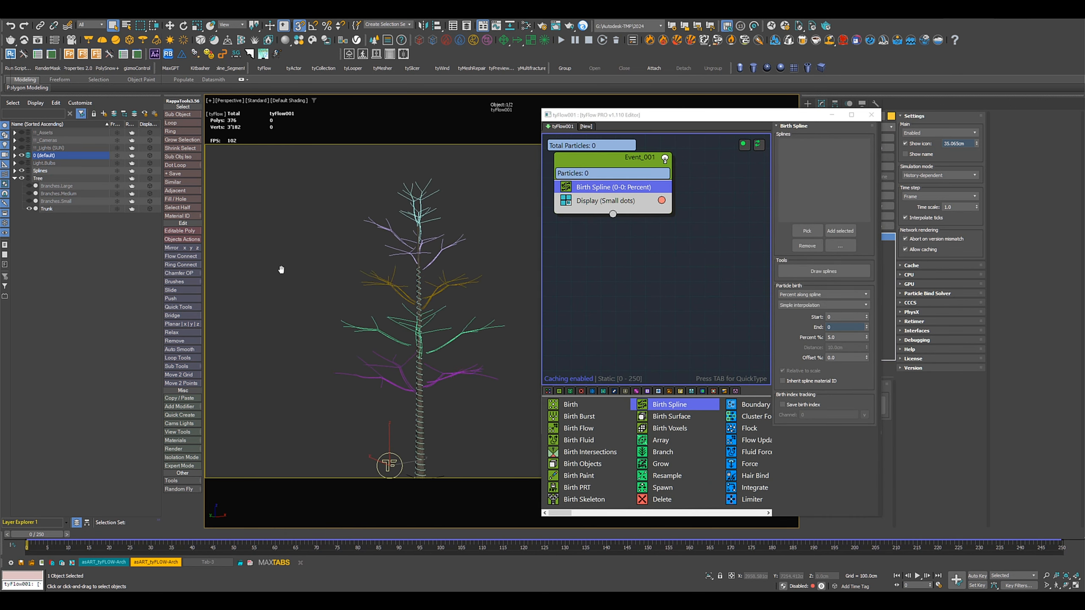
middle_click_drag(281, 269, 239, 250)
left_click_drag(607, 115, 531, 110)
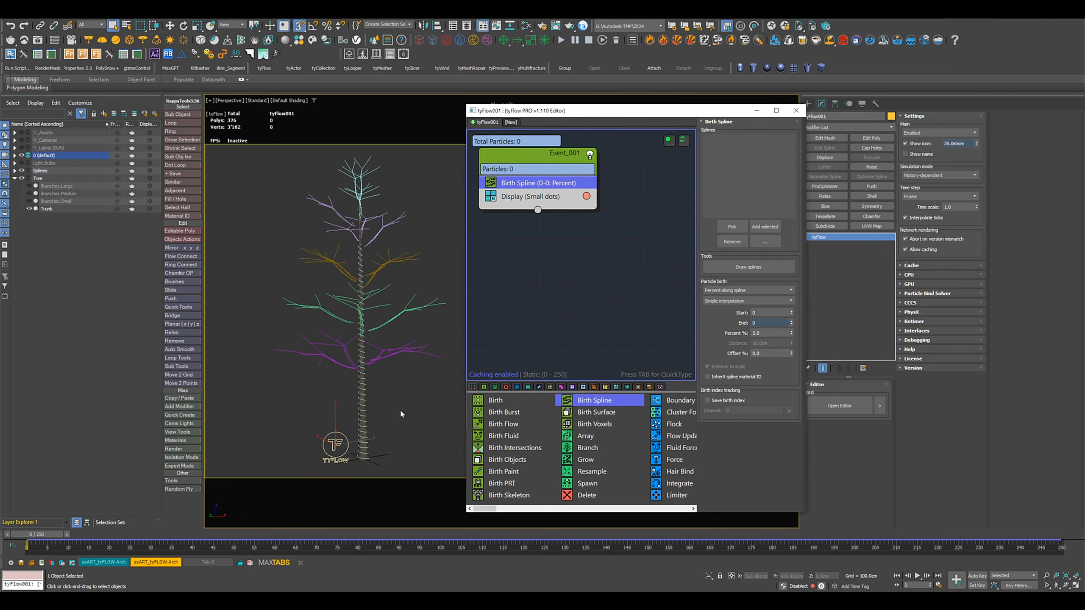
Assign the helix around the trunk, Spline.Trunk, as the source spline of the Birth Spline operator
scroll(369, 421, "up", 5)
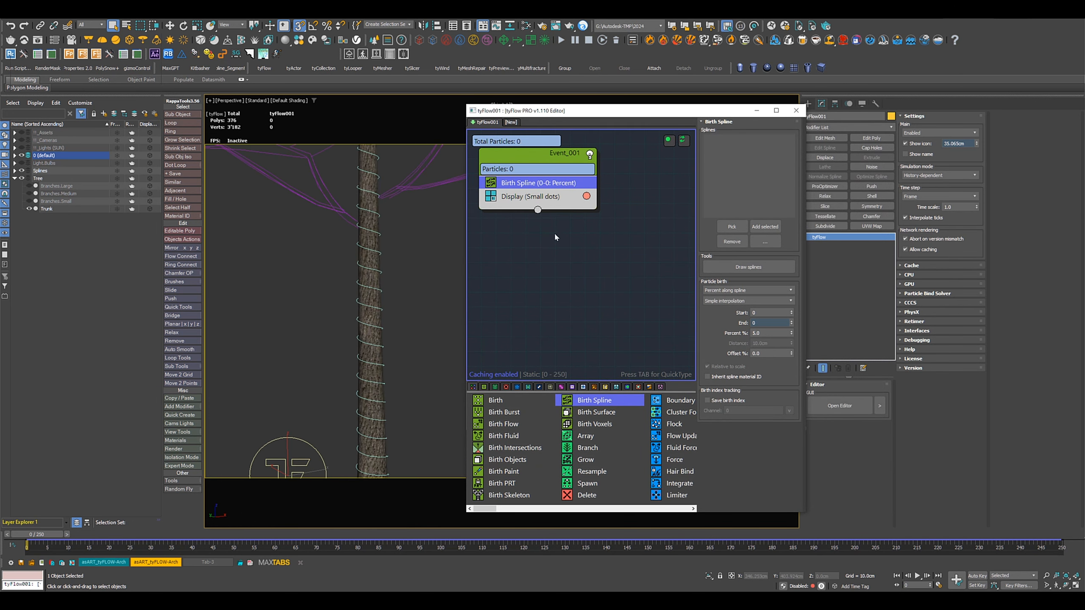
left_click(732, 226)
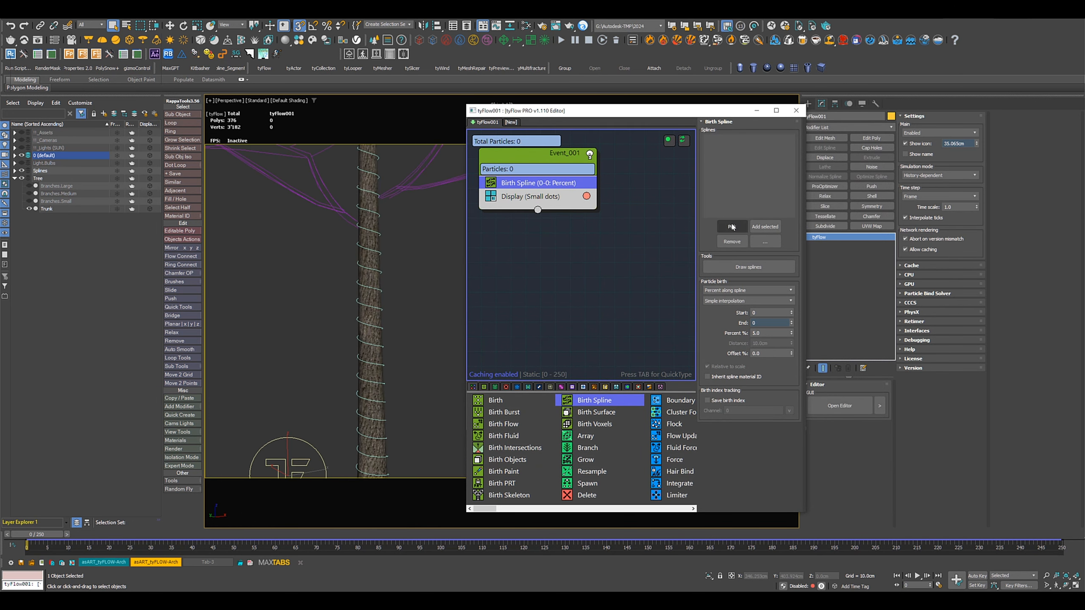
left_click(381, 285)
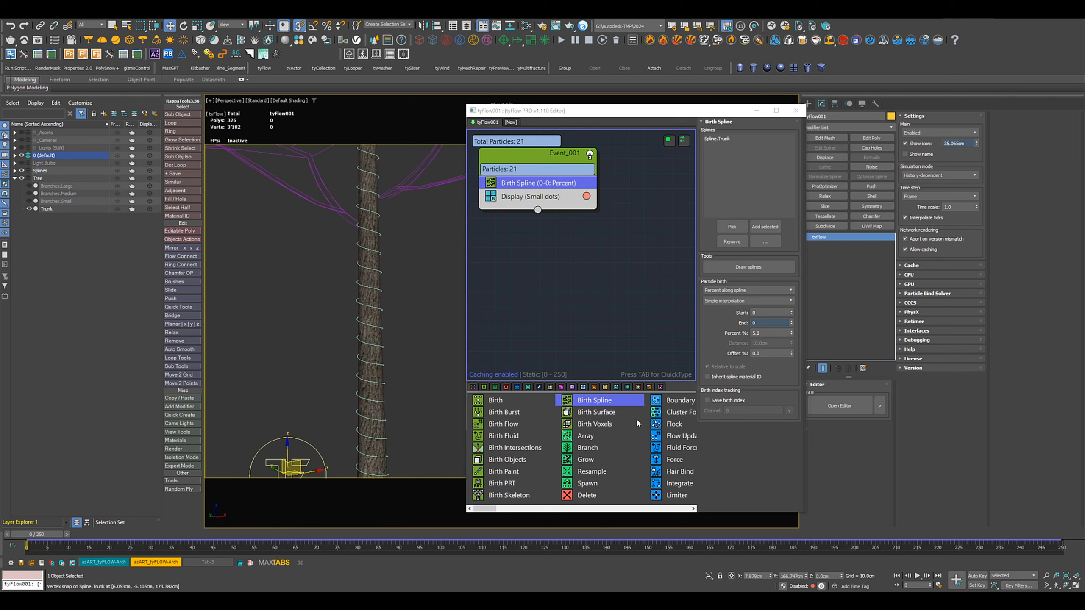
Set the event's particle display to Large dots with a size multiplier of 3
left_click(542, 199)
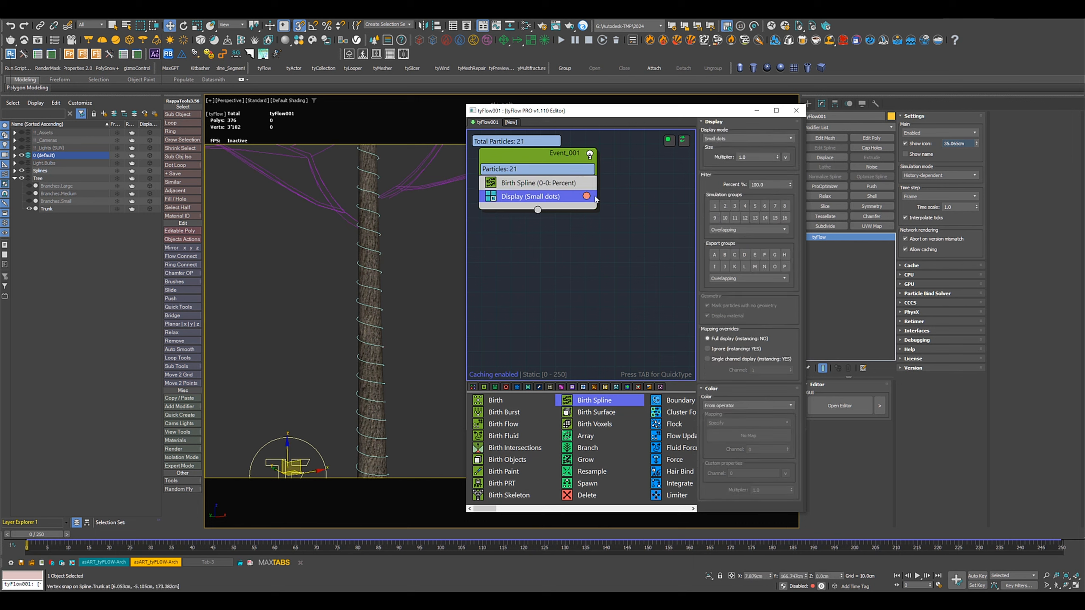
left_click(735, 137)
left_click(716, 162)
type("3")
key("Return")
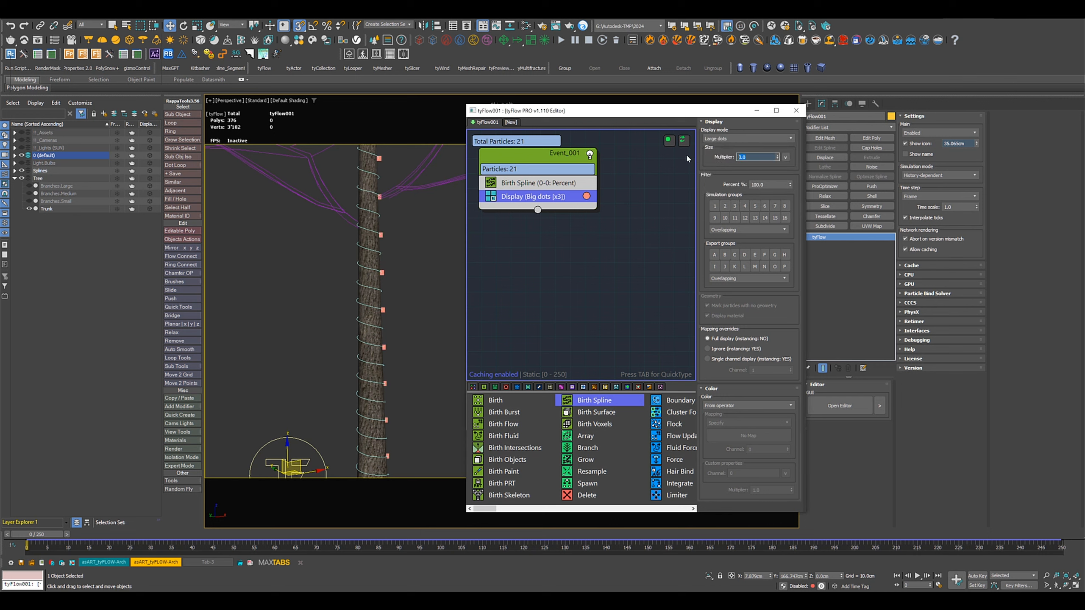
Set the Birth Spline particle spacing to 0.1 percent and check the particle density along the trunk spline
left_click(530, 184)
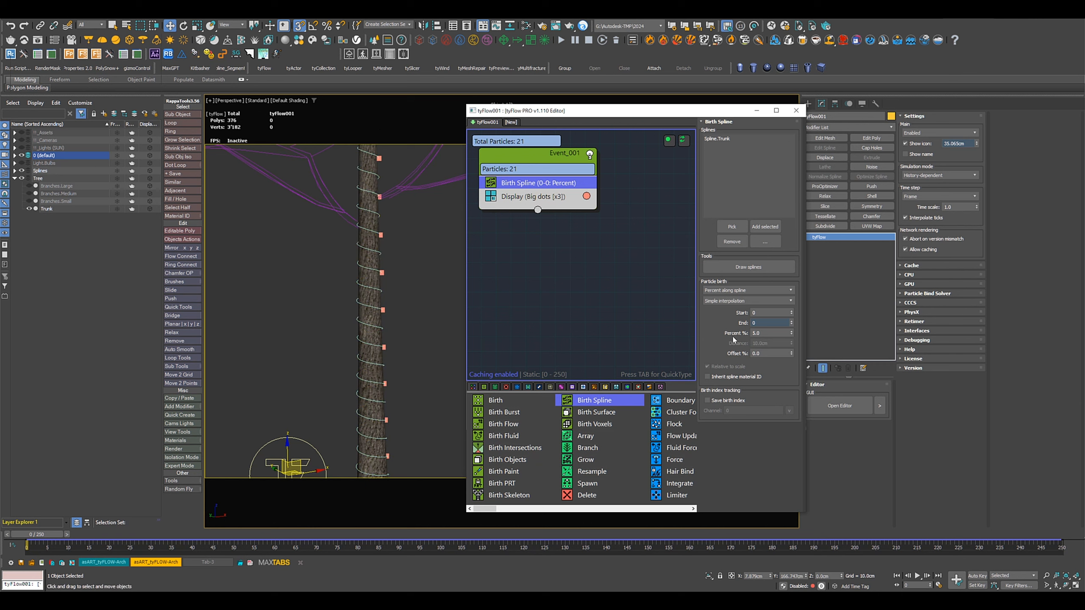
double_click(759, 334)
type(".1")
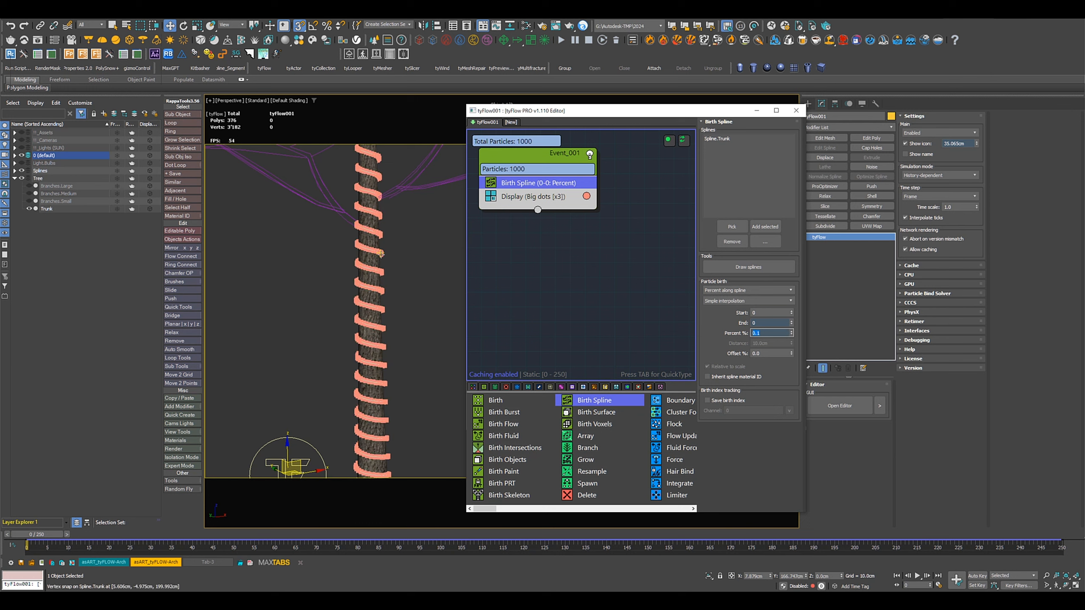
scroll(379, 260, "up", 8)
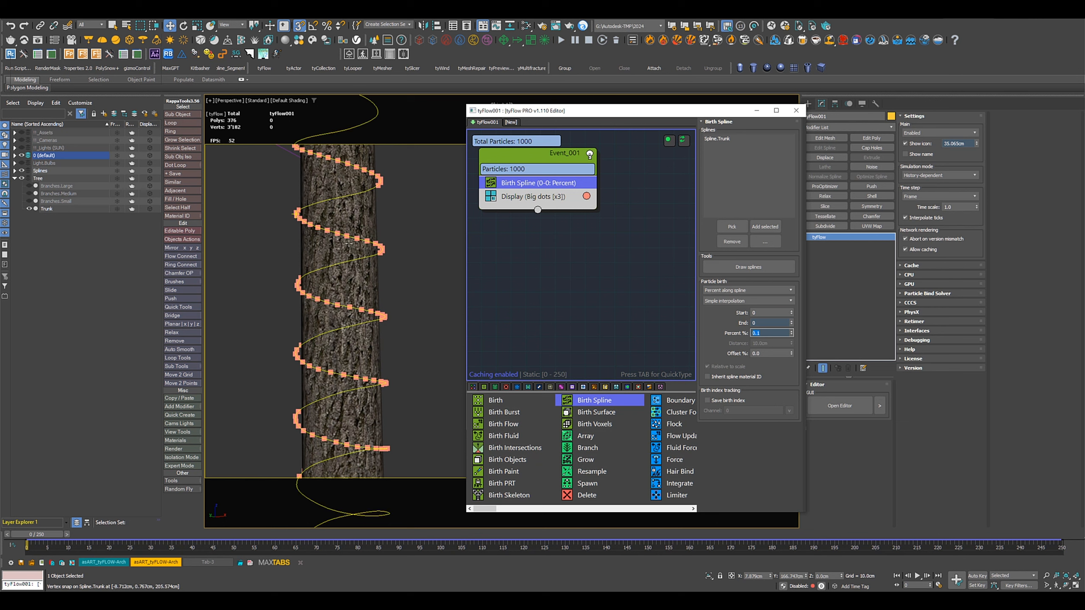
scroll(356, 216, "down", 3)
scroll(356, 216, "down", 4)
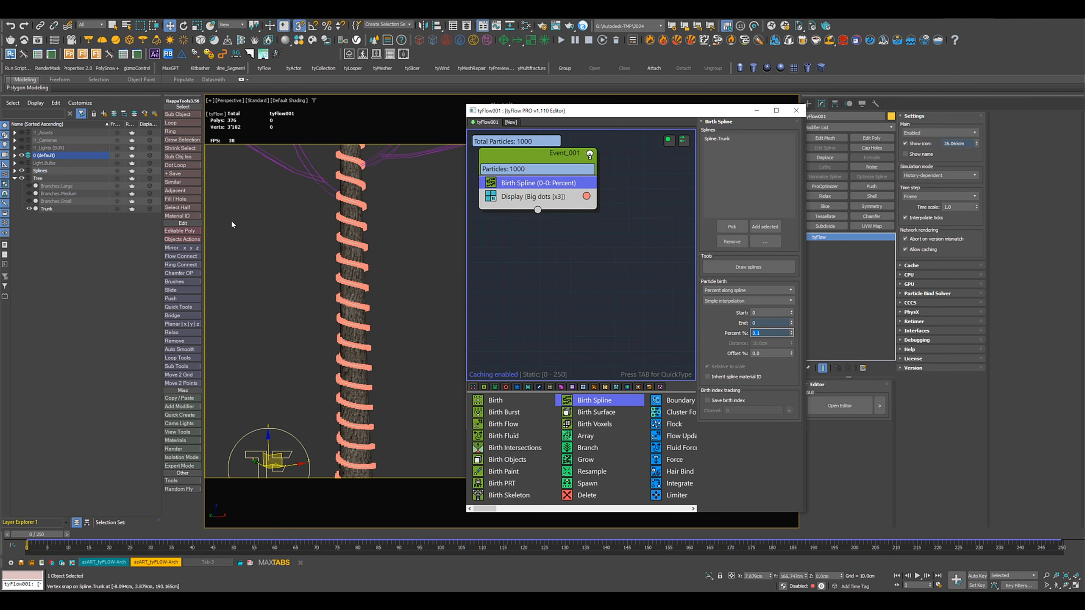
Hide the Splines layer, clear the selection, and view the particles on the trunk up close
left_click(21, 170)
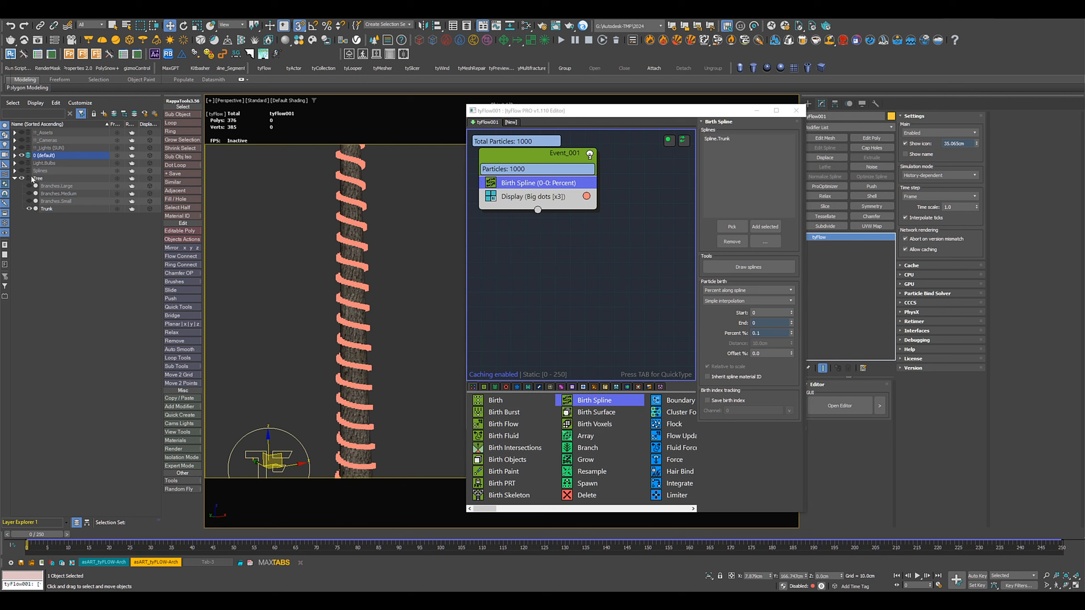
left_click(383, 270)
scroll(374, 271, "up", 10)
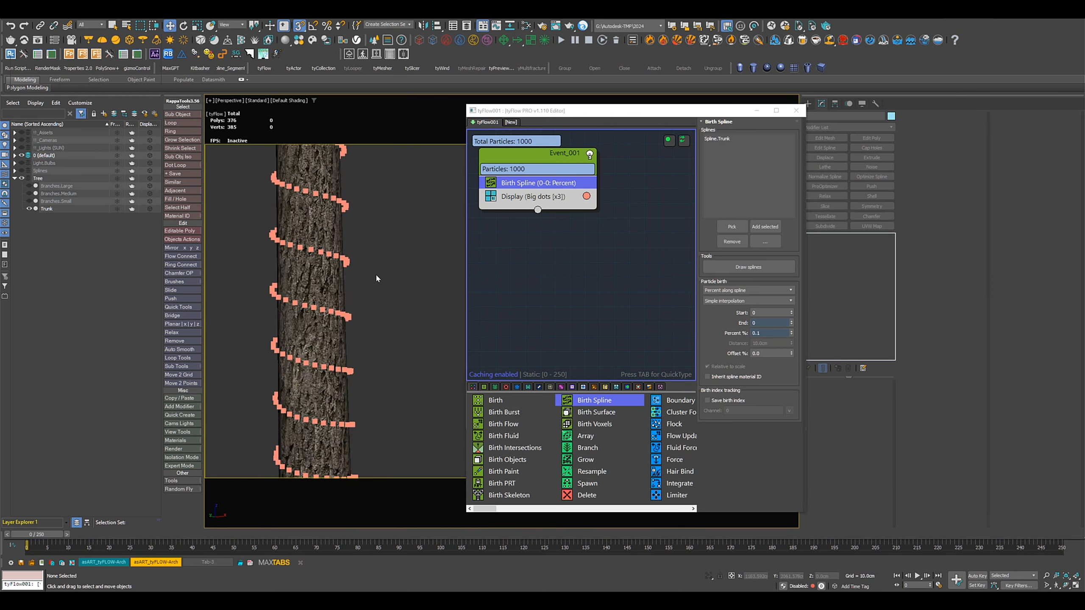
middle_click_drag(373, 281, 398, 289)
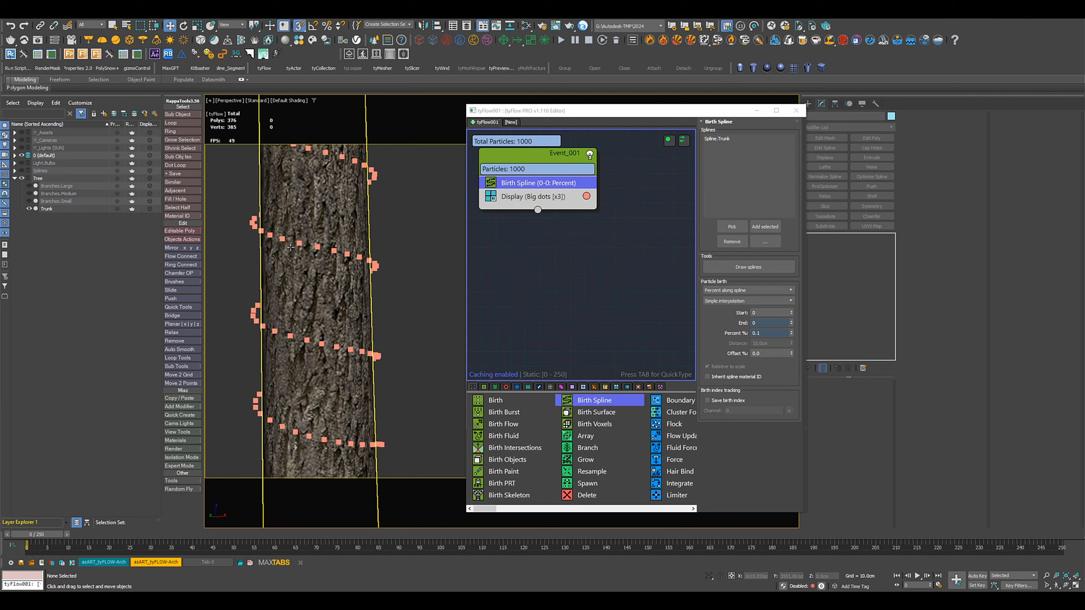
Add a Particle Bind operator between Birth Spline and Display in Event_001
scroll(605, 449, "right", 10)
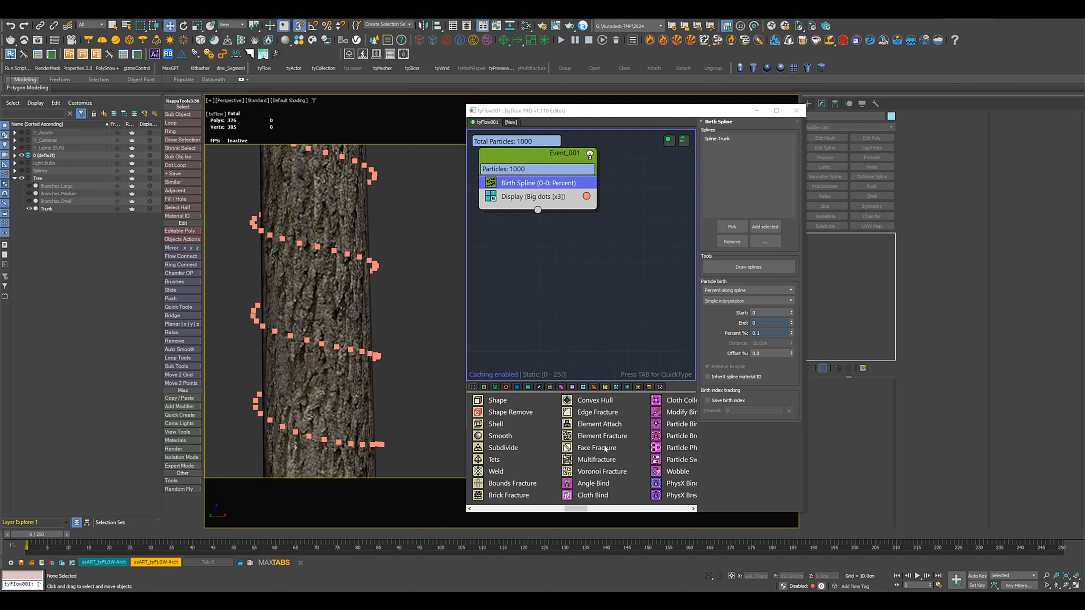
scroll(606, 449, "right", 3)
mouse_move(510, 428)
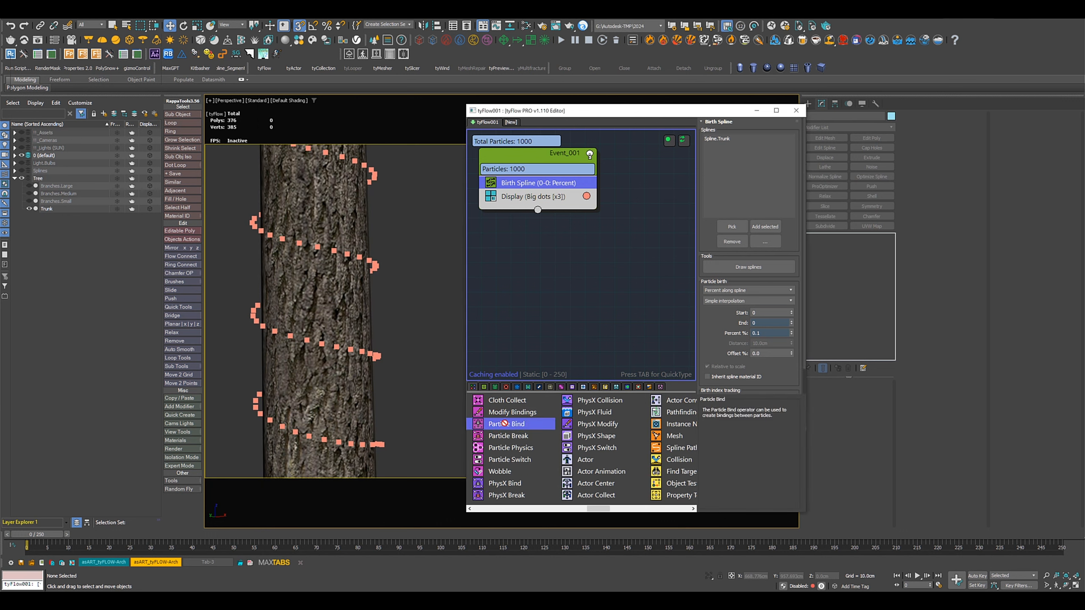
left_click_drag(509, 426, 524, 190)
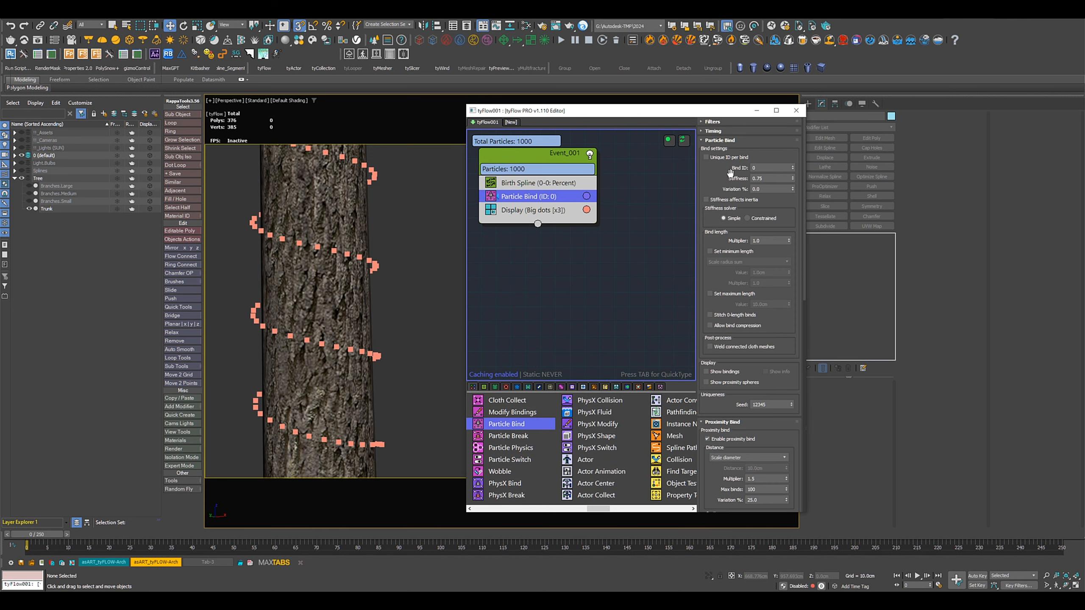
Turn off proximity binding in the Particle Bind operator and collapse its finished settings groups
left_click(716, 141)
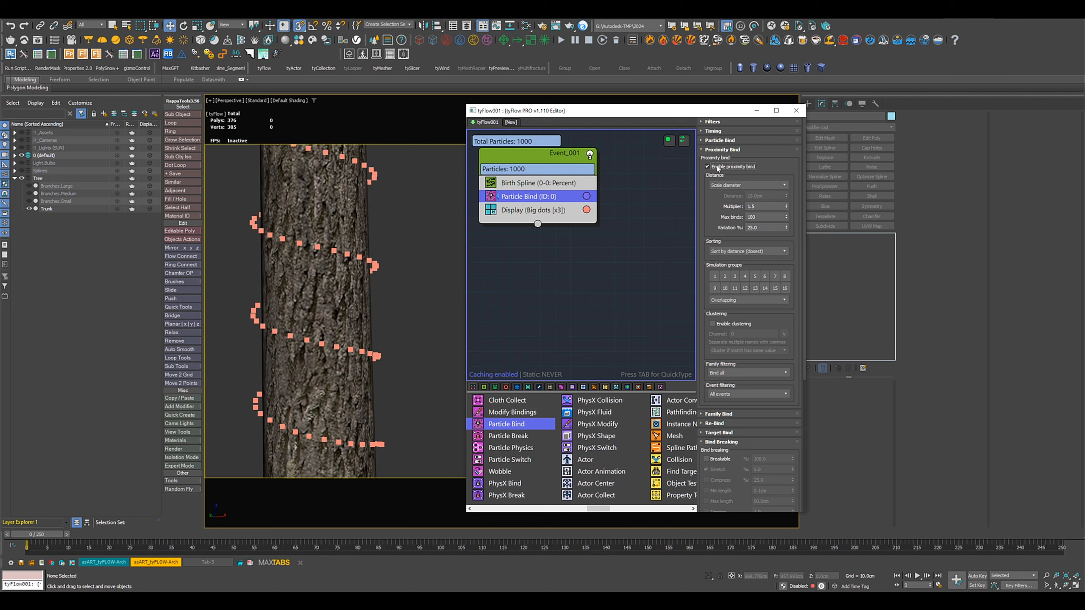
left_click(719, 167)
left_click(717, 150)
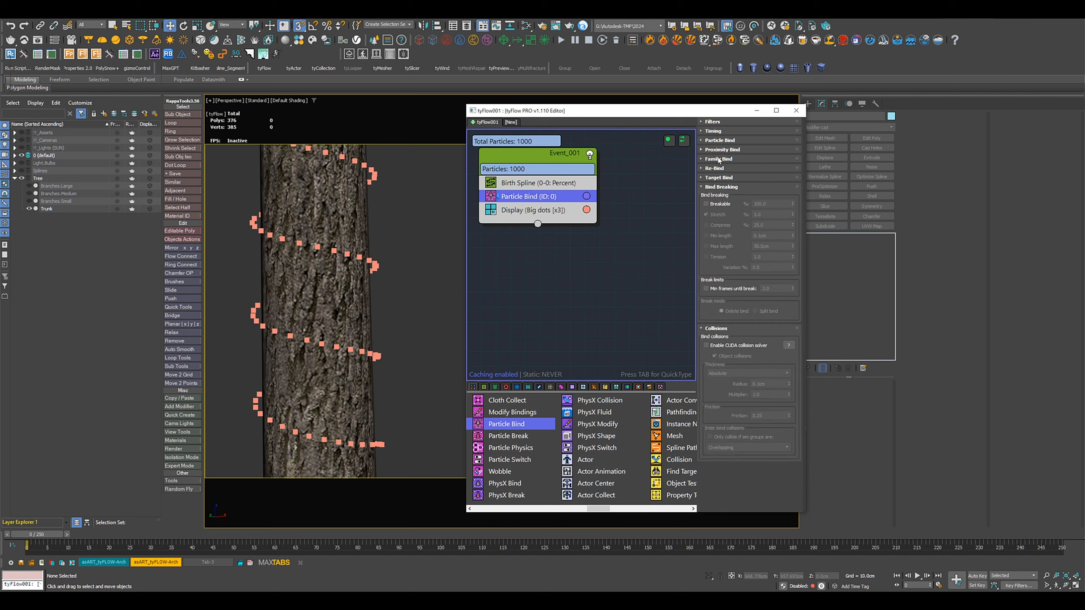
Check the Family Bind settings of the Particle Bind operator, and turn on the display of its bindings
left_click(716, 158)
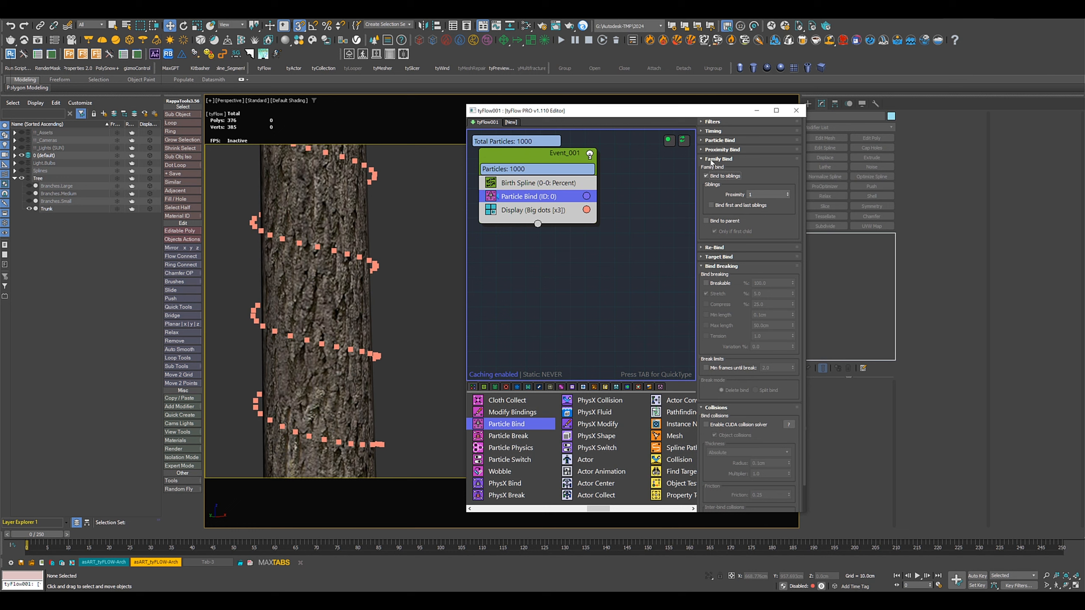
left_click(712, 159)
left_click(719, 141)
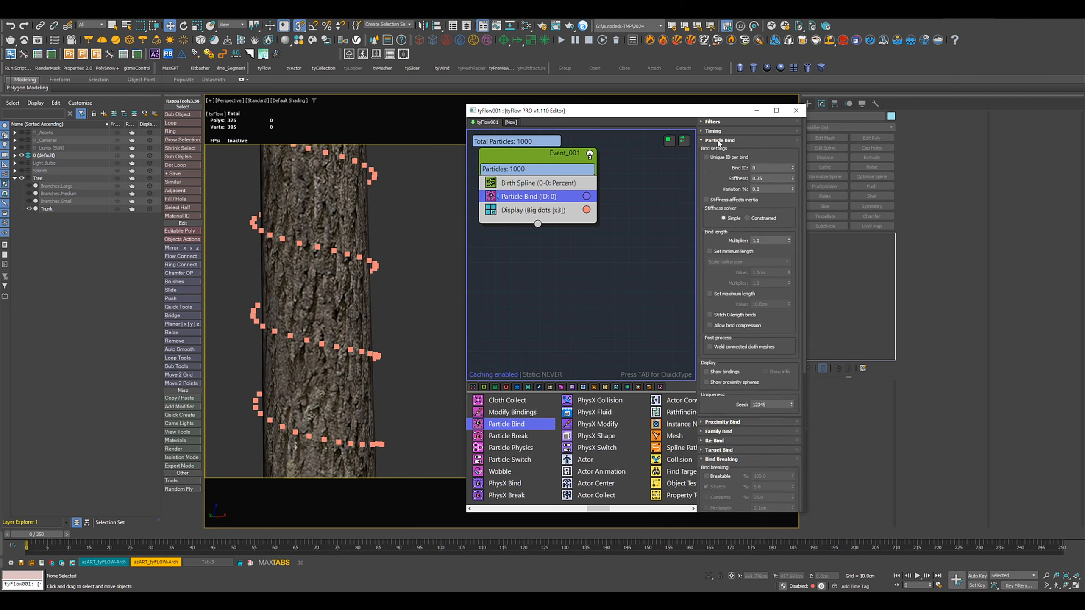
left_click(707, 372)
Change the Particle Bind display color to pale yellow and inspect the bindings along the trunk
left_click(587, 197)
left_click_drag(623, 230, 619, 226)
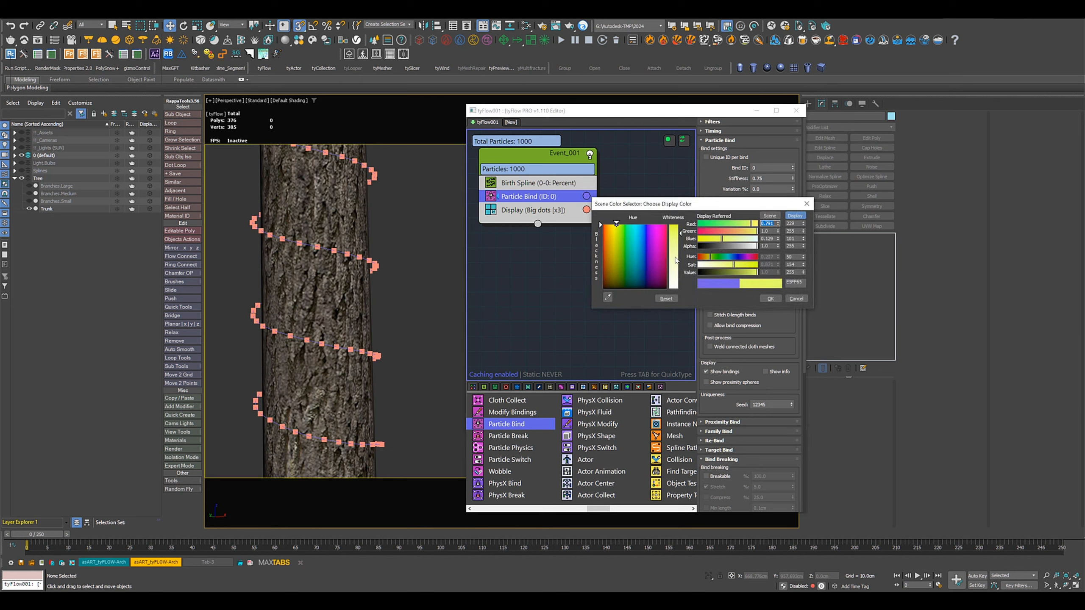
left_click(771, 298)
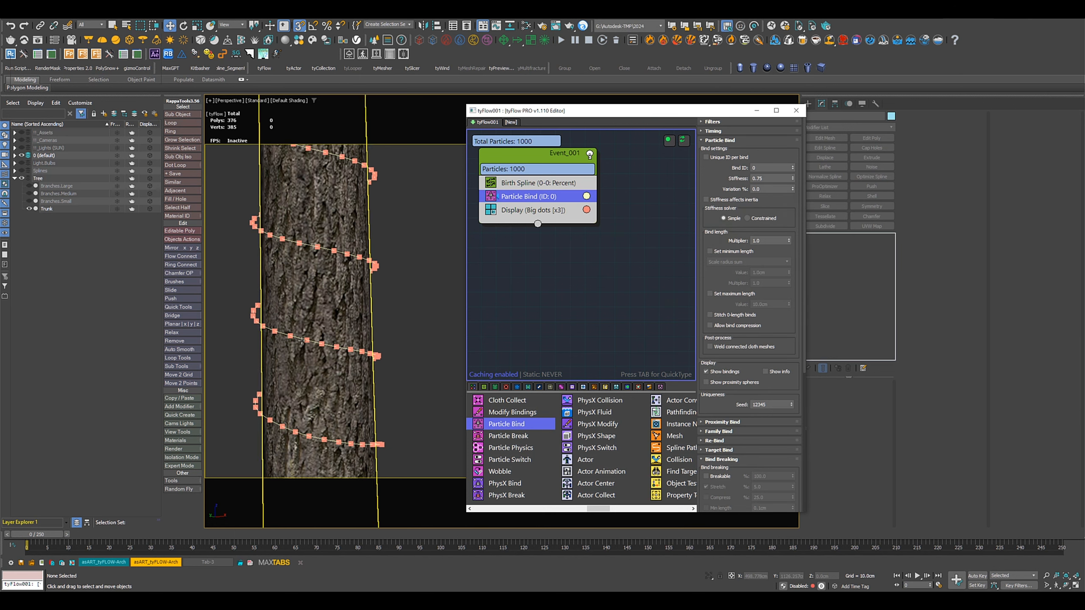
scroll(301, 341, "up", 5)
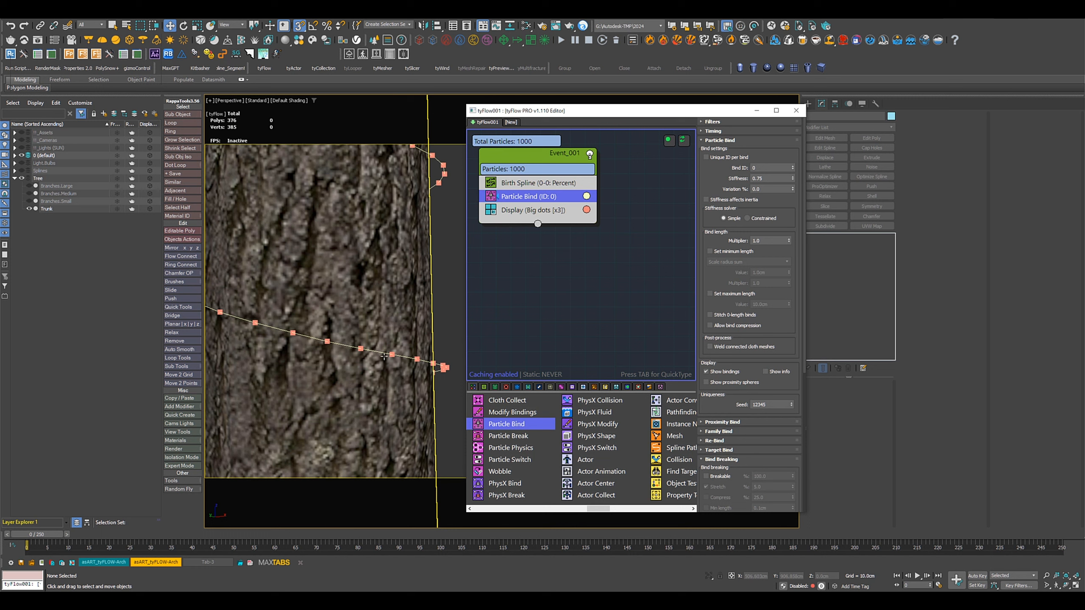
scroll(367, 342, "down", 3)
scroll(366, 342, "down", 3)
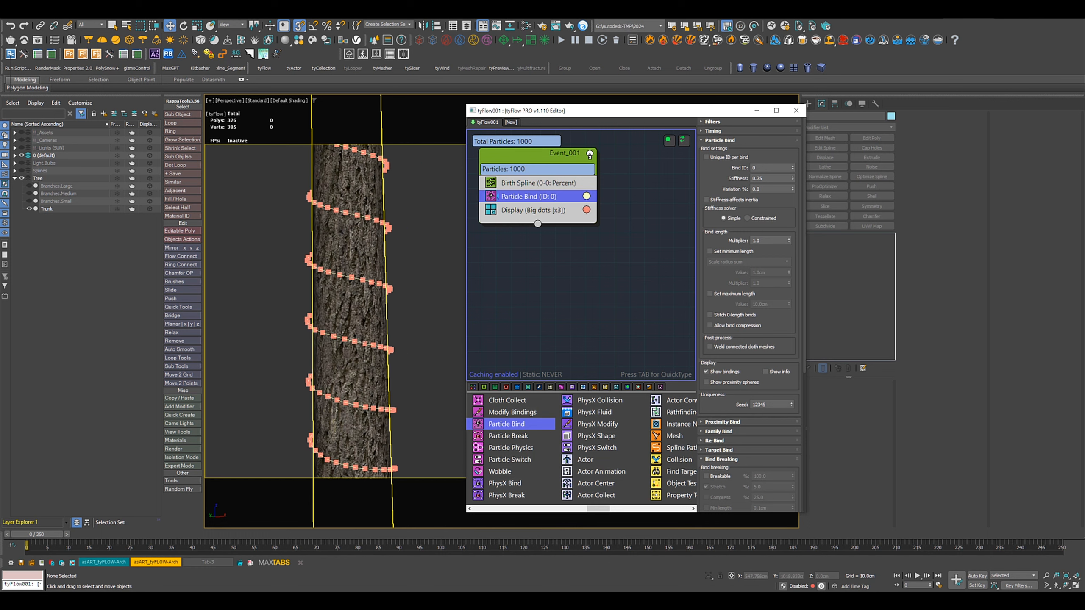
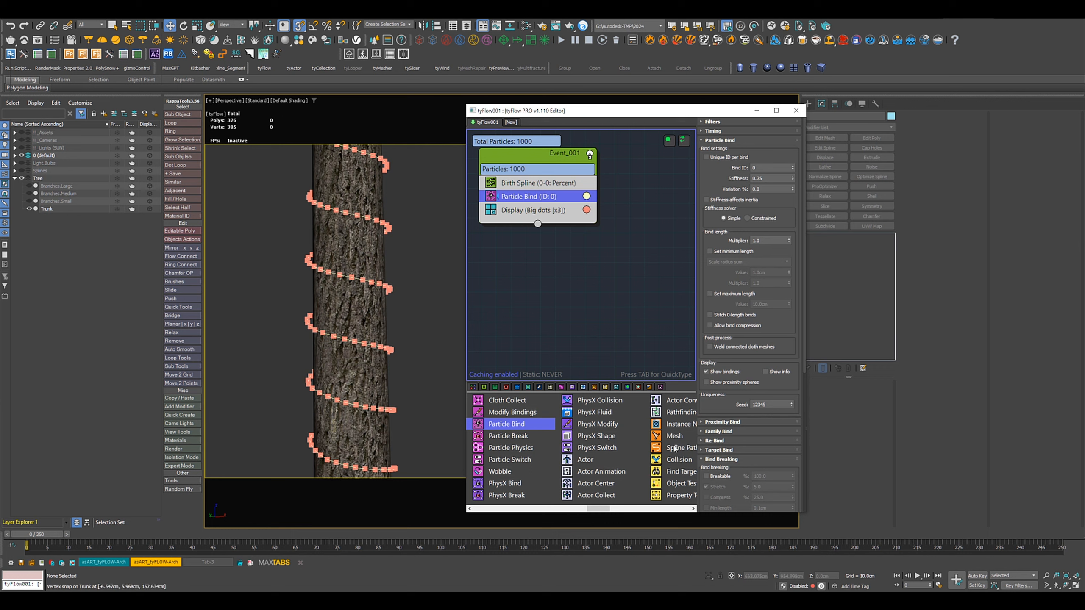
Add a Spline Paths operator between Particle Bind and Display in Event_001, and create a new splines object for it
left_click_drag(674, 449, 508, 208)
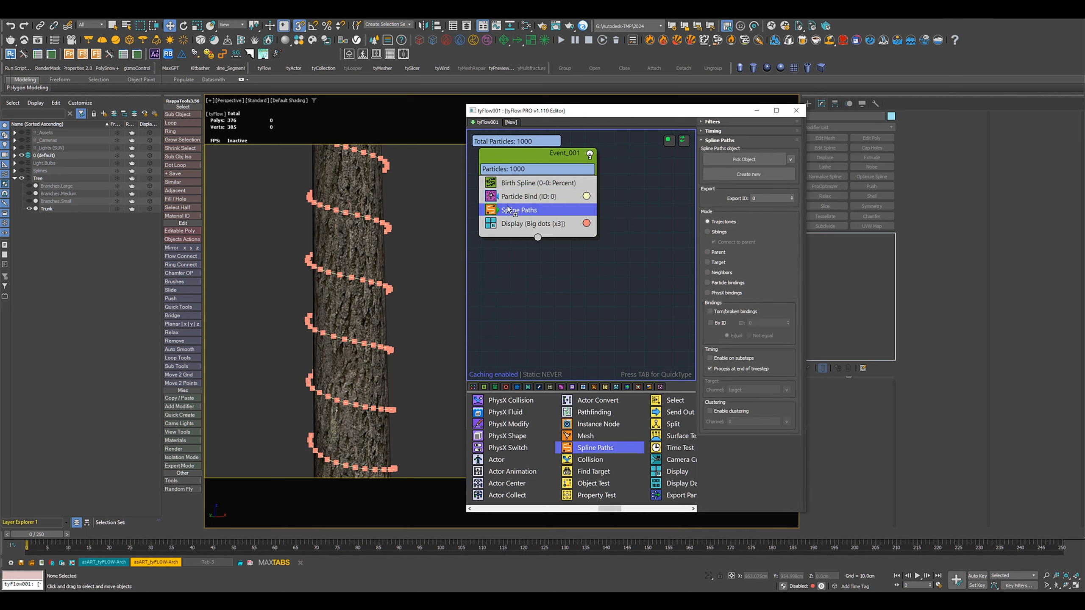
left_click(736, 175)
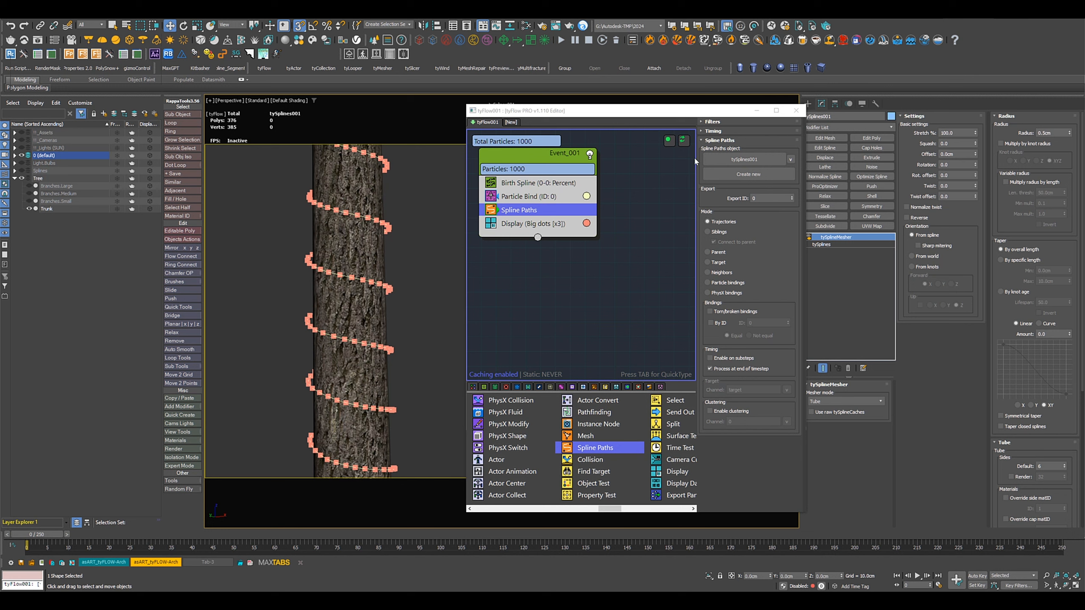
left_click_drag(649, 113, 622, 111)
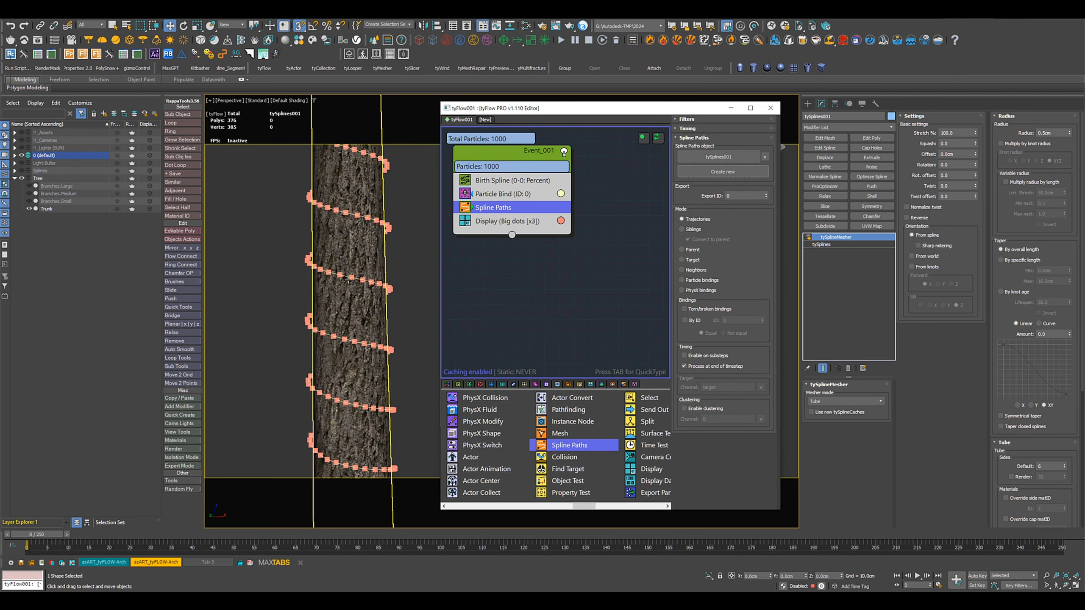
Set the Spline Paths mode to Particle bindings and enable the tySplineMesher modifier on the splines object
scroll(351, 277, "up", 2)
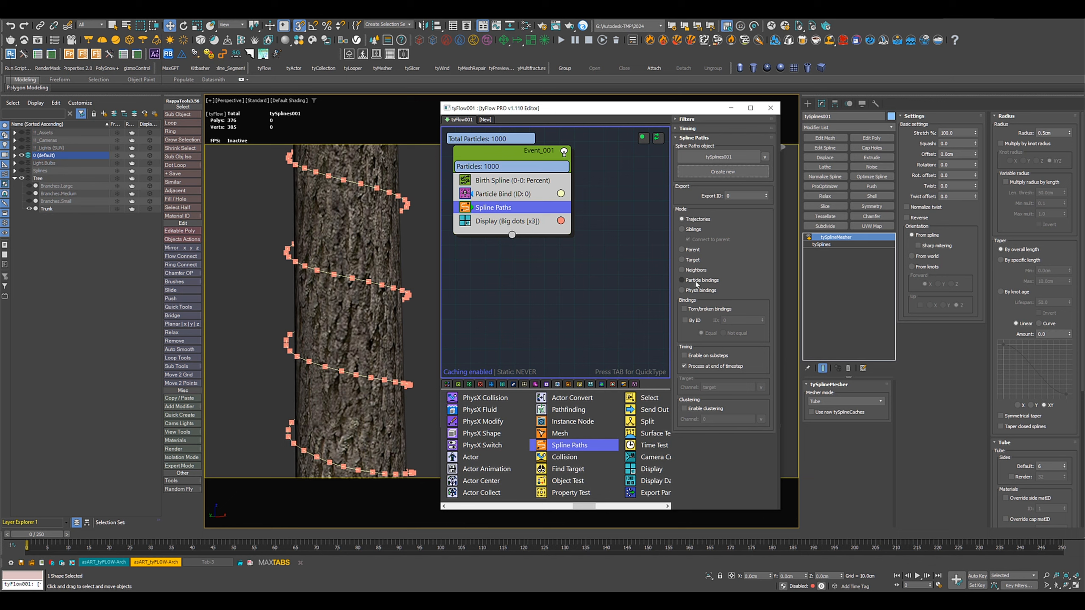
left_click(695, 284)
left_click(809, 239)
left_click(809, 238)
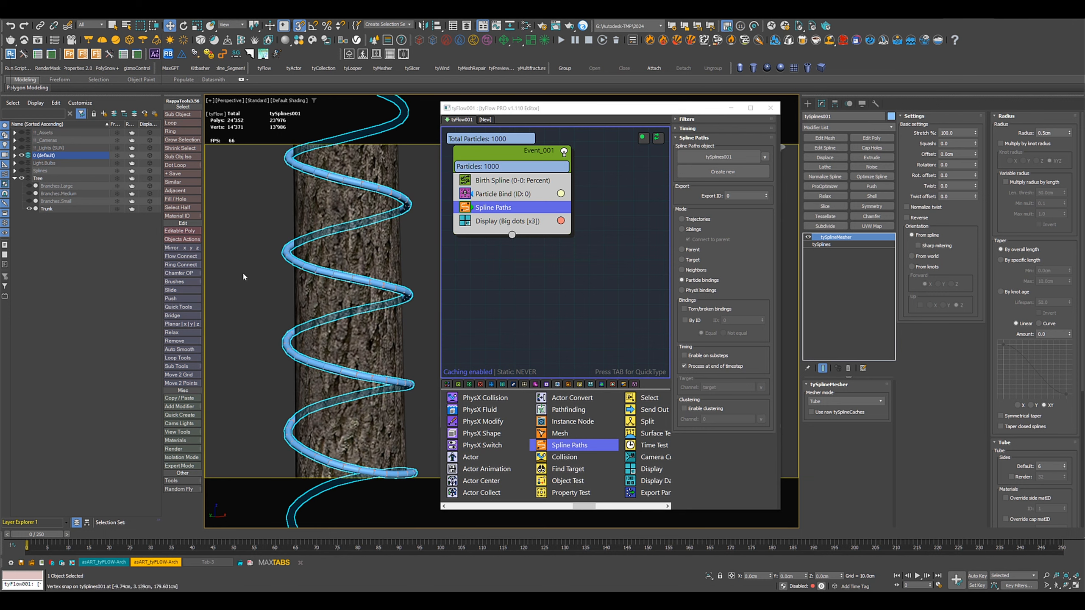
Turn on Weld bindings in the tySplines settings and check the resulting tube around the trunk
scroll(274, 321, "up", 2)
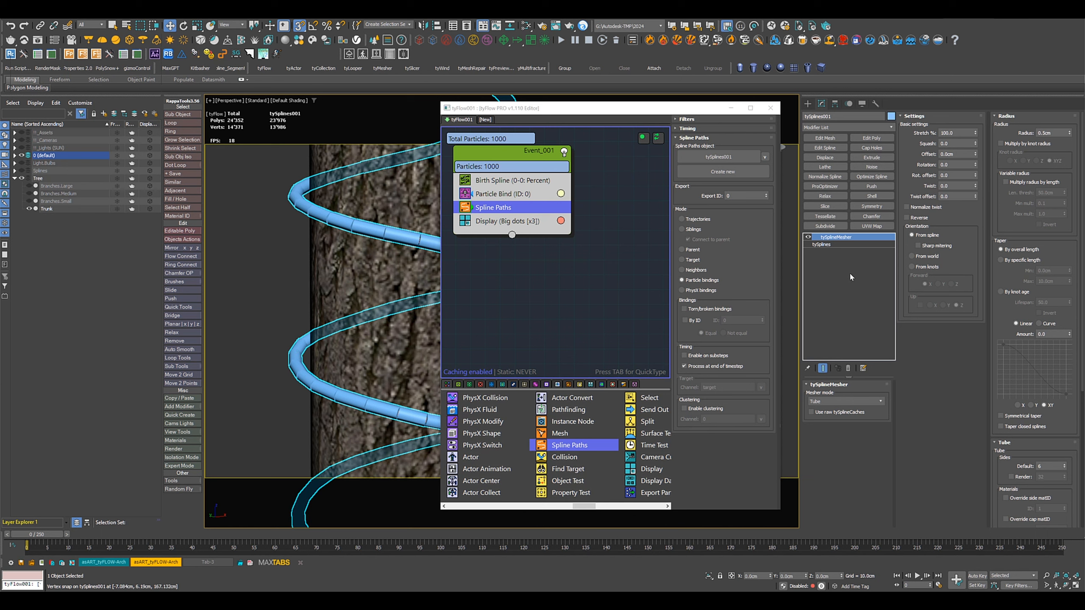
left_click(830, 244)
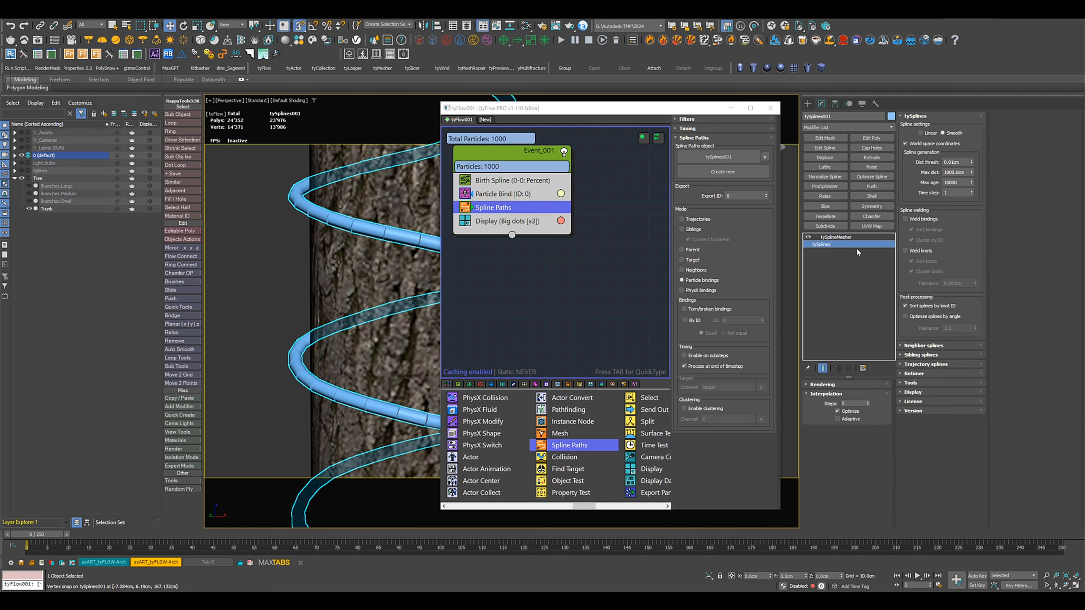
left_click(905, 219)
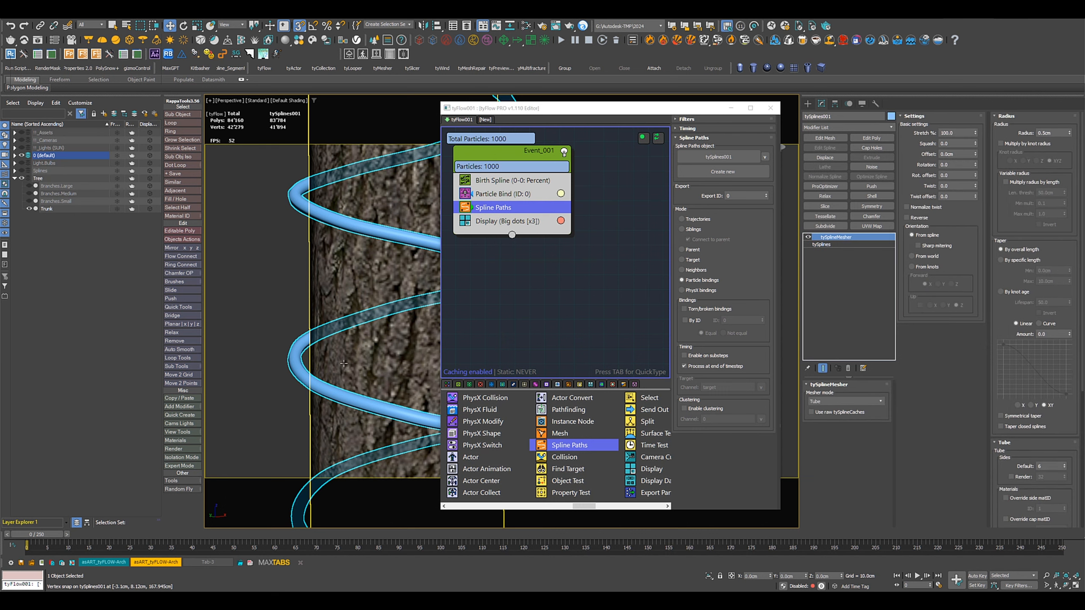
scroll(343, 359, "down", 5)
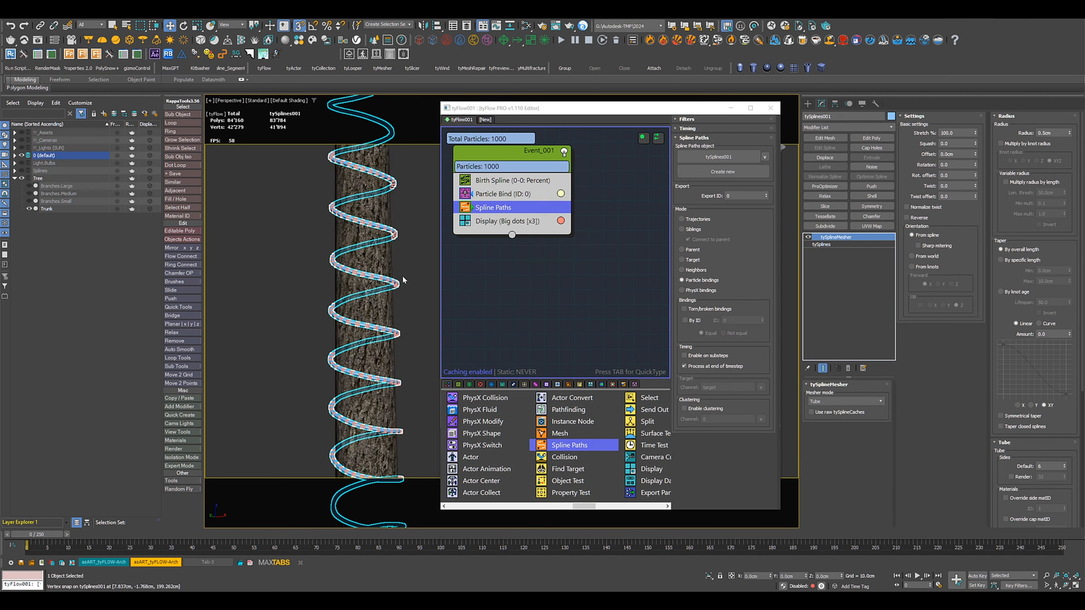
middle_click_drag(285, 341, 254, 332)
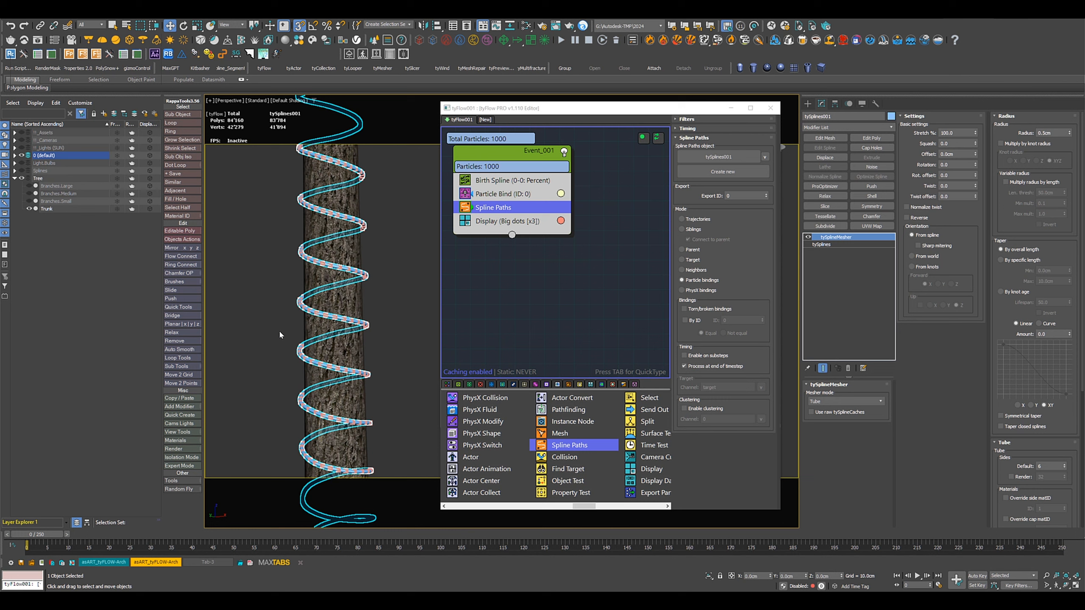
Disable the Display operator in Event_001 and clear the selection to view the wire on the trunk
left_click(467, 223)
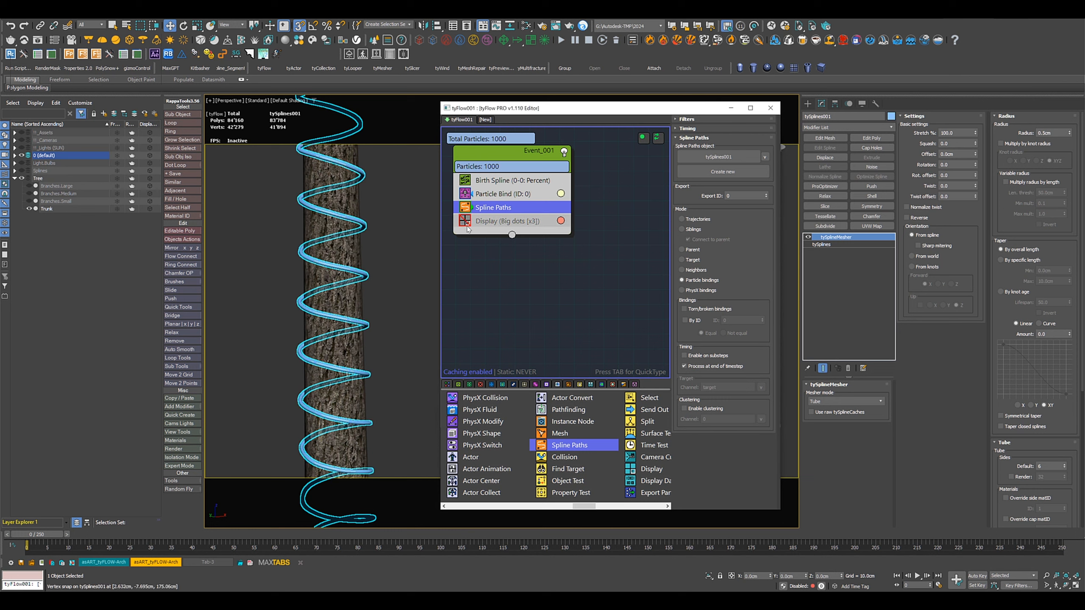
scroll(385, 350, "down", 3)
left_click(387, 350)
mouse_move(387, 355)
middle_mouse_down("alt")
mouse_move(365, 358)
mouse_move(389, 355)
middle_mouse_up("alt")
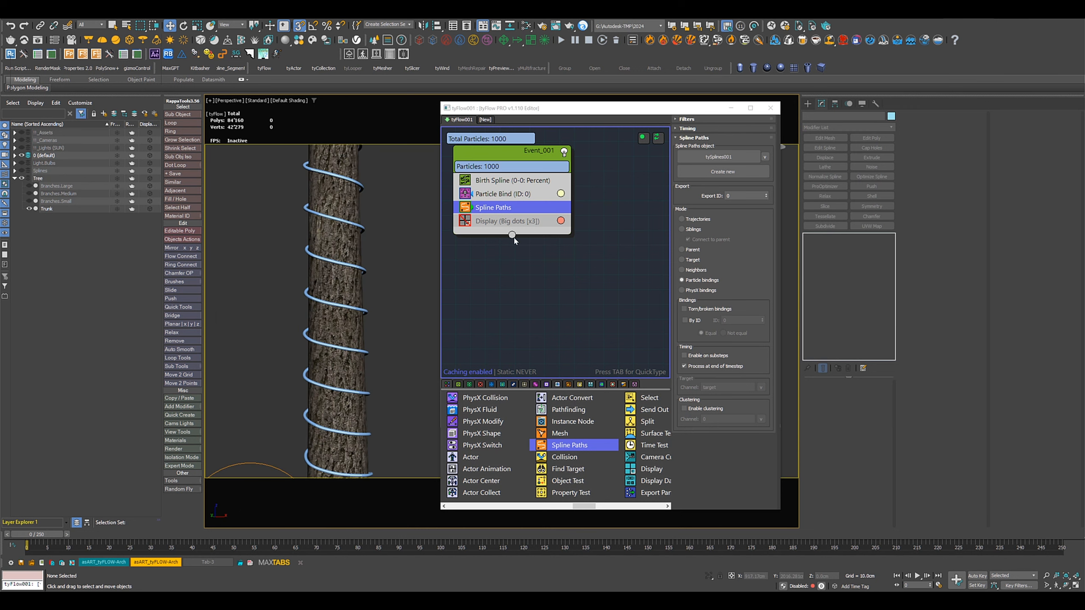
Branch Event_001 into a new event through a Send Out operator, and place the new event below and beside it
left_click_drag(512, 236, 572, 280)
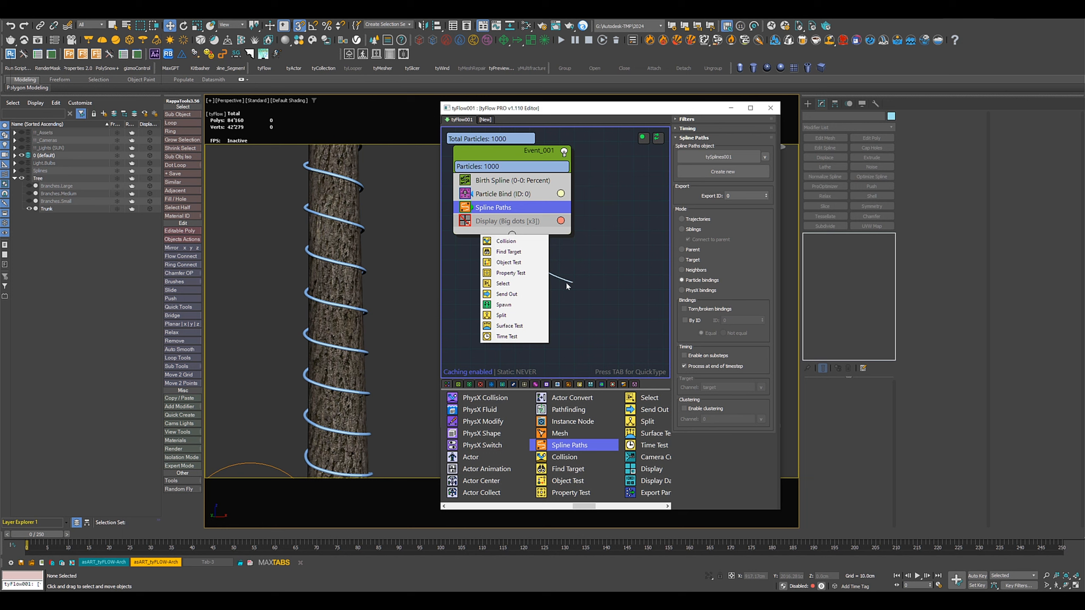
left_click(513, 294)
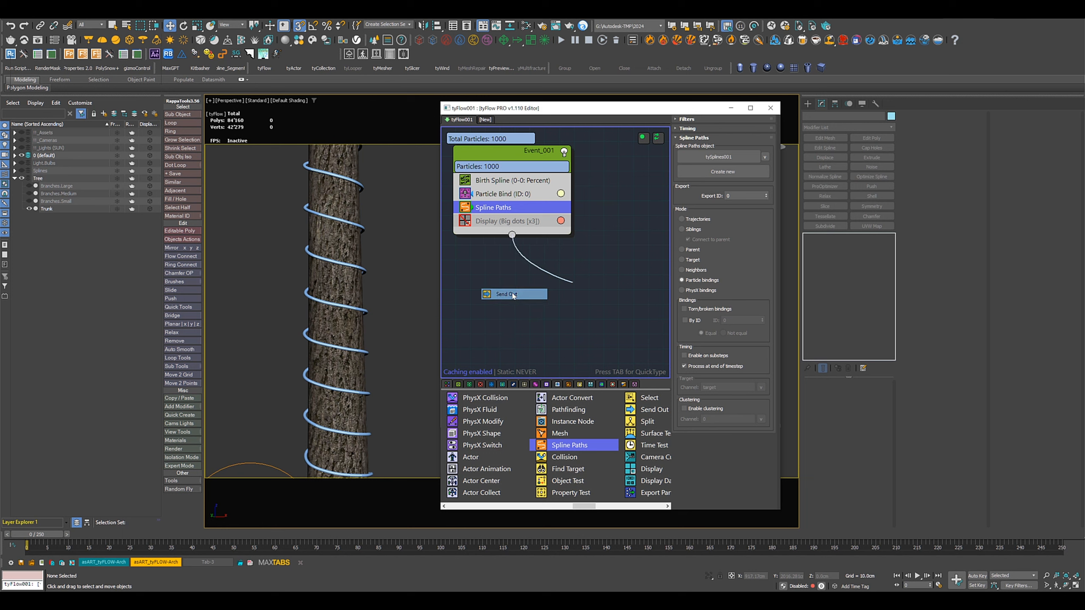
middle_click_drag(505, 288, 484, 327)
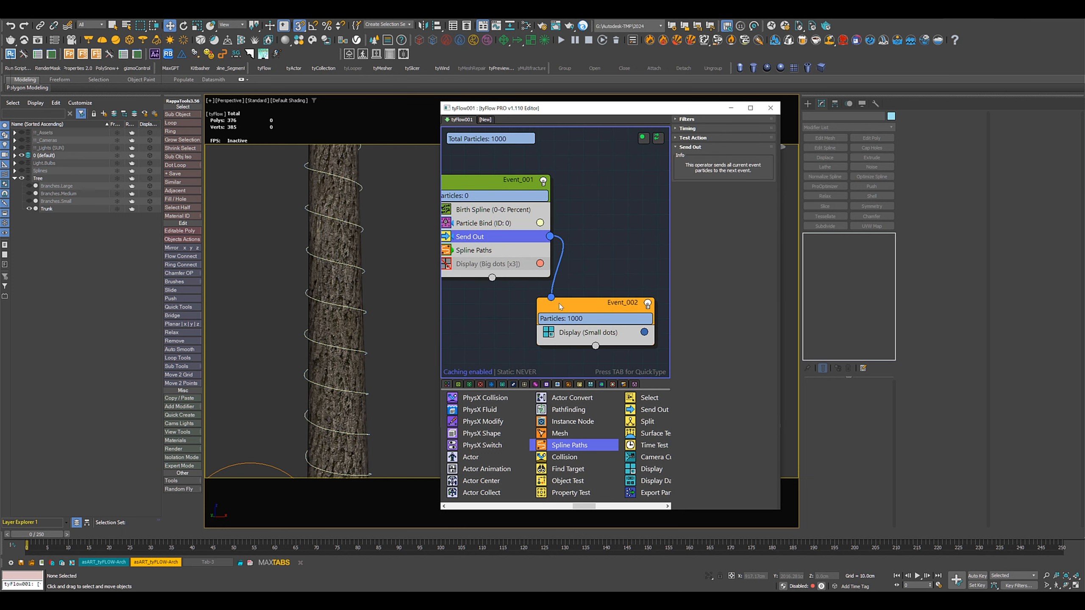
left_click_drag(560, 303, 576, 296)
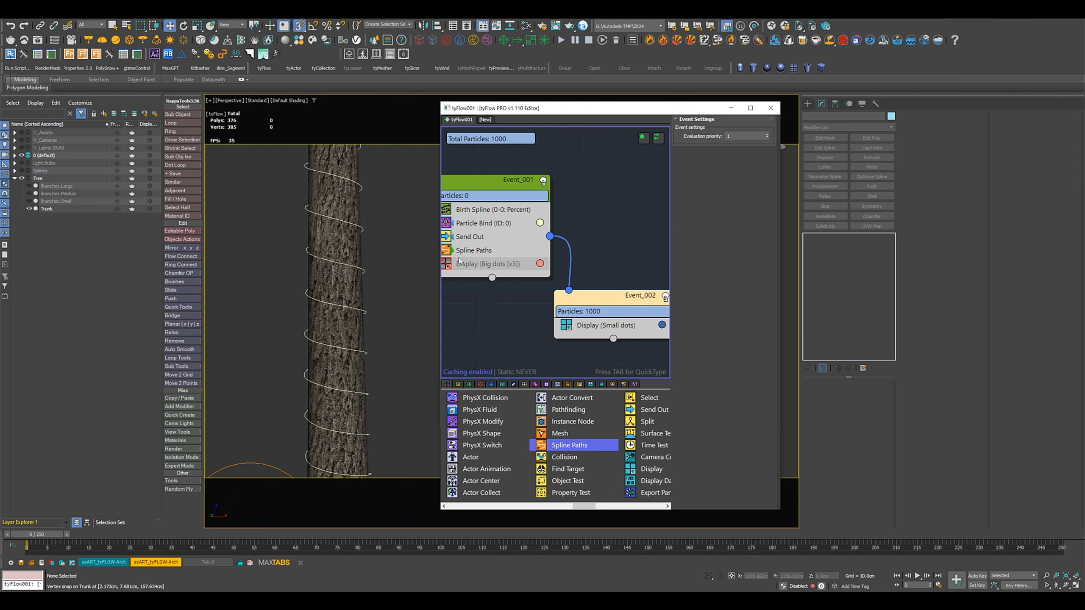
Copy the Spline Paths operator into Event_002 and make the two Spline Paths operators instances of each other
left_click(474, 251)
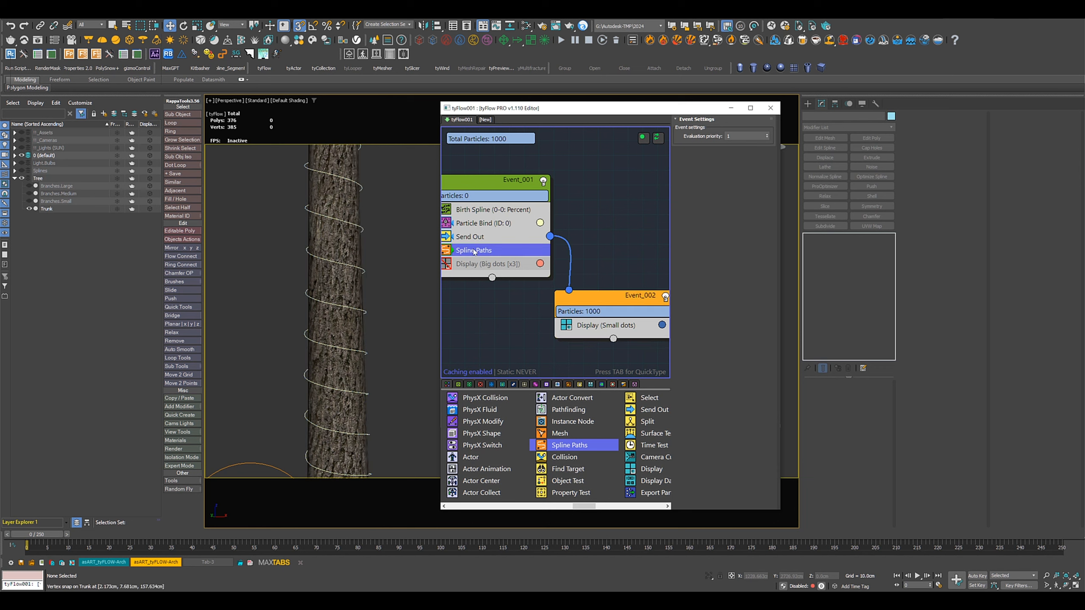
left_click_drag(476, 252, 595, 317, "ctrl")
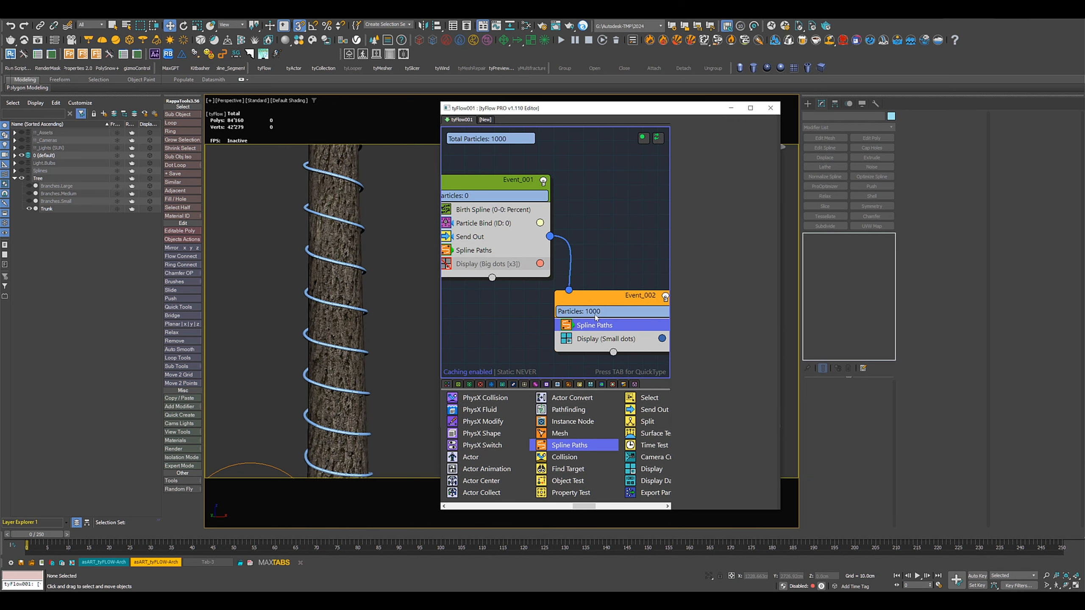
left_click(485, 251, "ctrl")
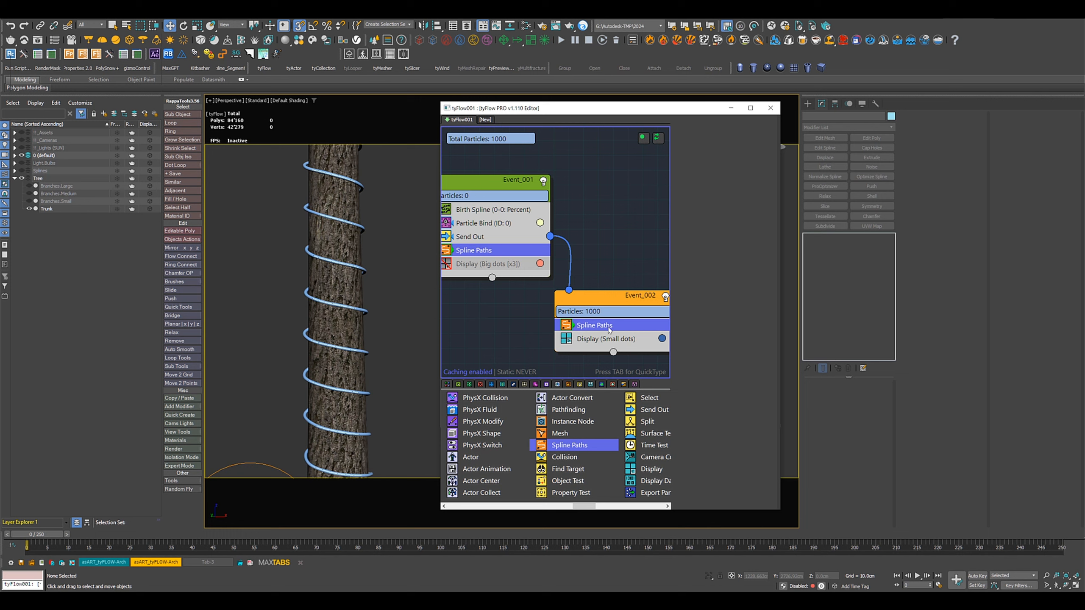
right_click(610, 329)
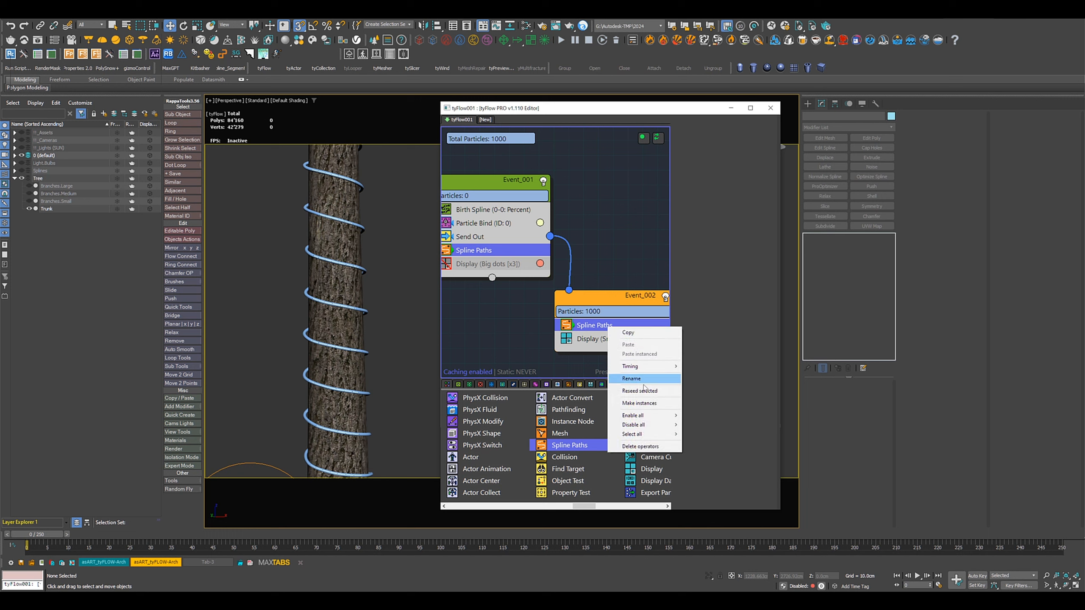
left_click(651, 404)
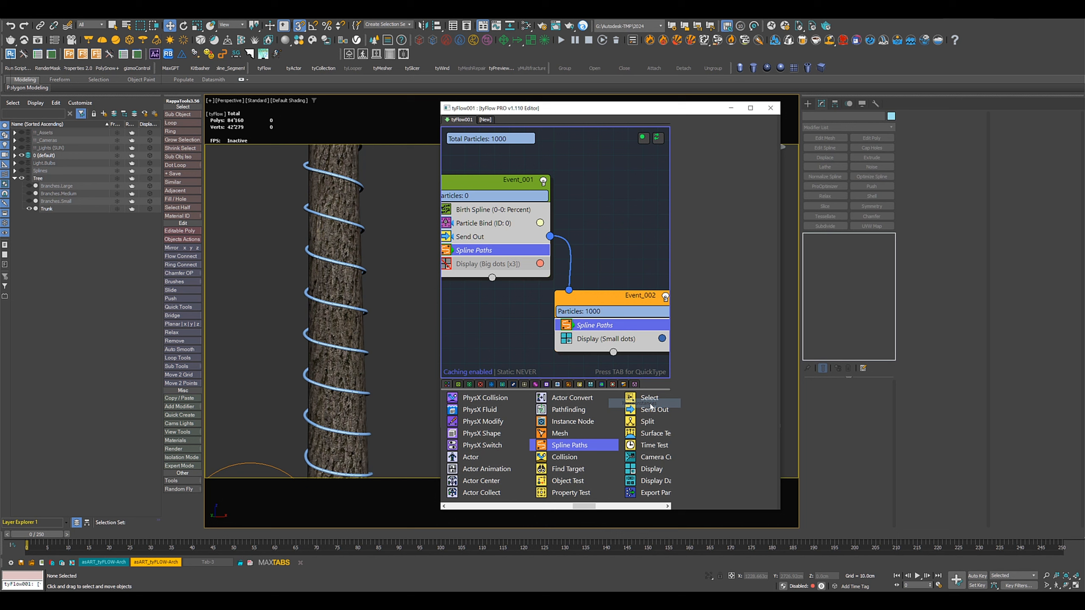
Compare the settings of the instanced Spline Paths operators in Event_001 and Event_002
left_click(490, 303)
left_click(478, 251)
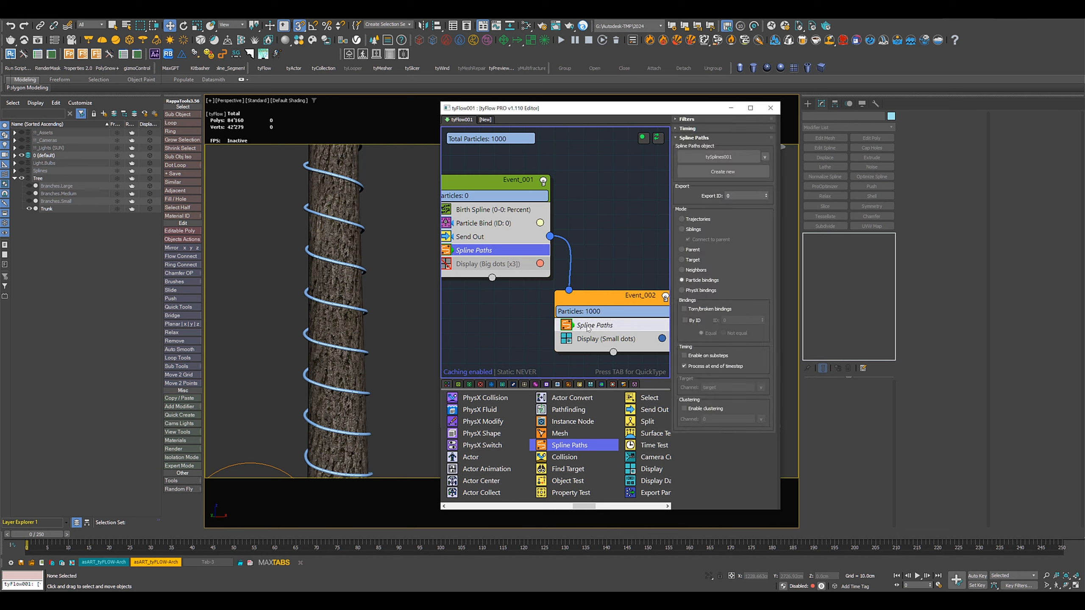
left_click(589, 327)
left_click(496, 255)
left_click(605, 326)
left_click(512, 253)
scroll(512, 301, "down", 2)
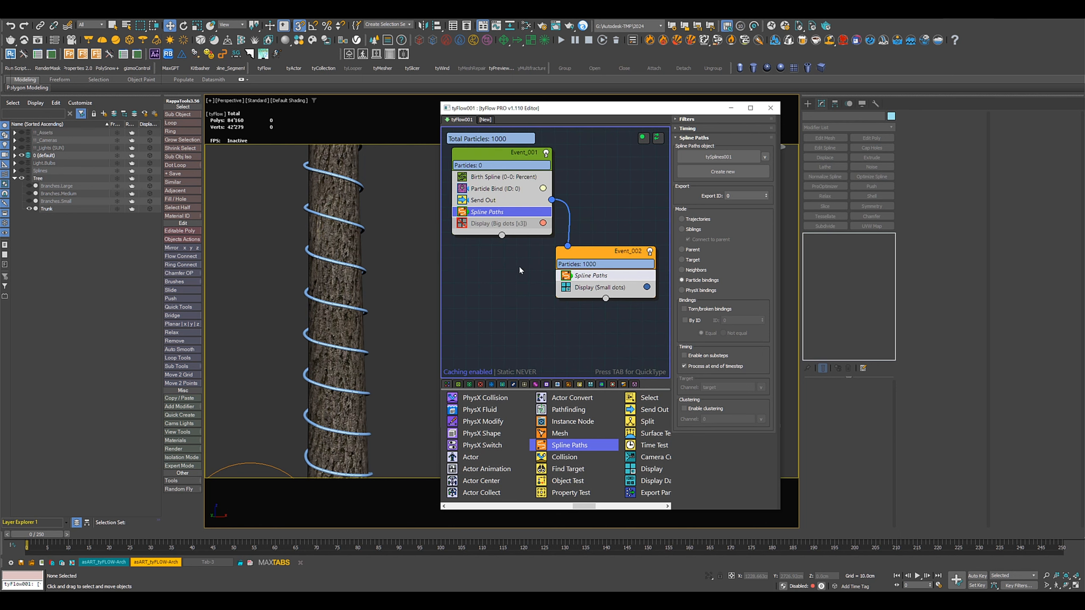
left_click(506, 287)
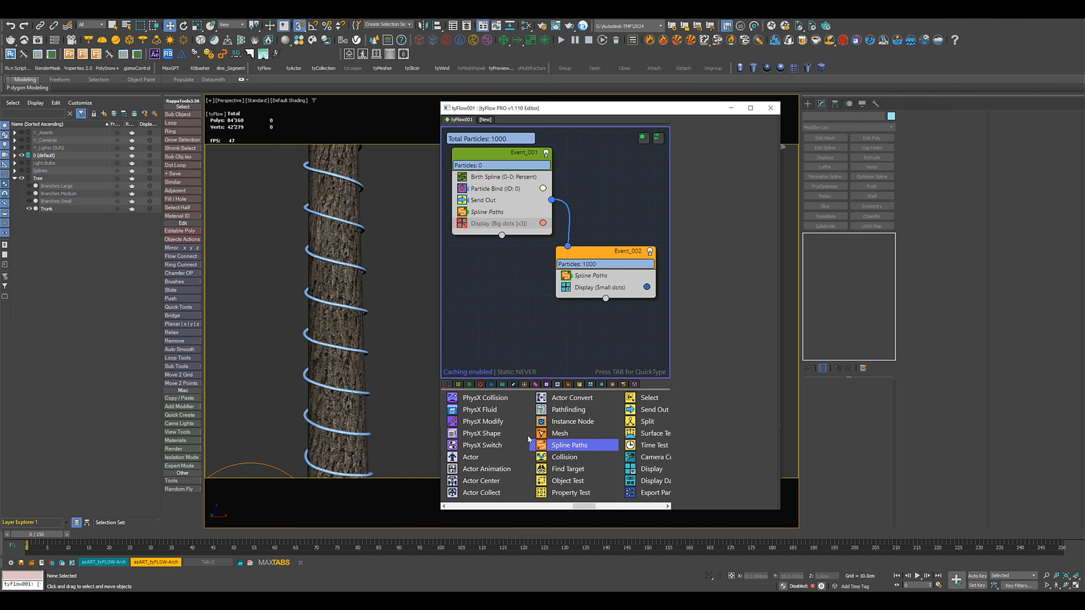
Add a Shape operator at the start of Event_002 and add Light.Bulb_B to its shape list as a reference
scroll(529, 436, "left", 5)
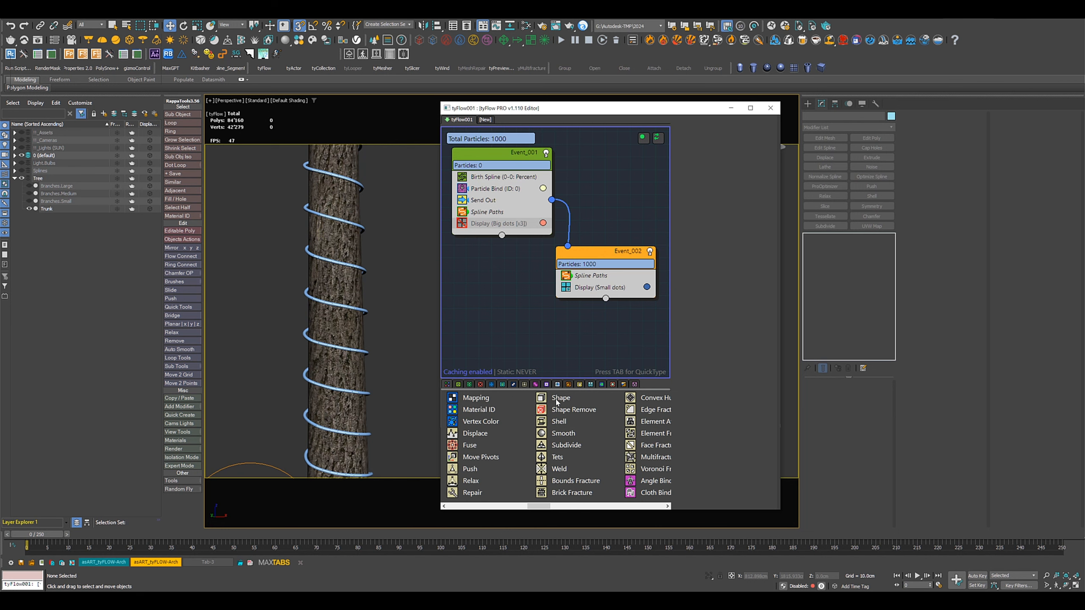
left_click_drag(556, 402, 590, 275)
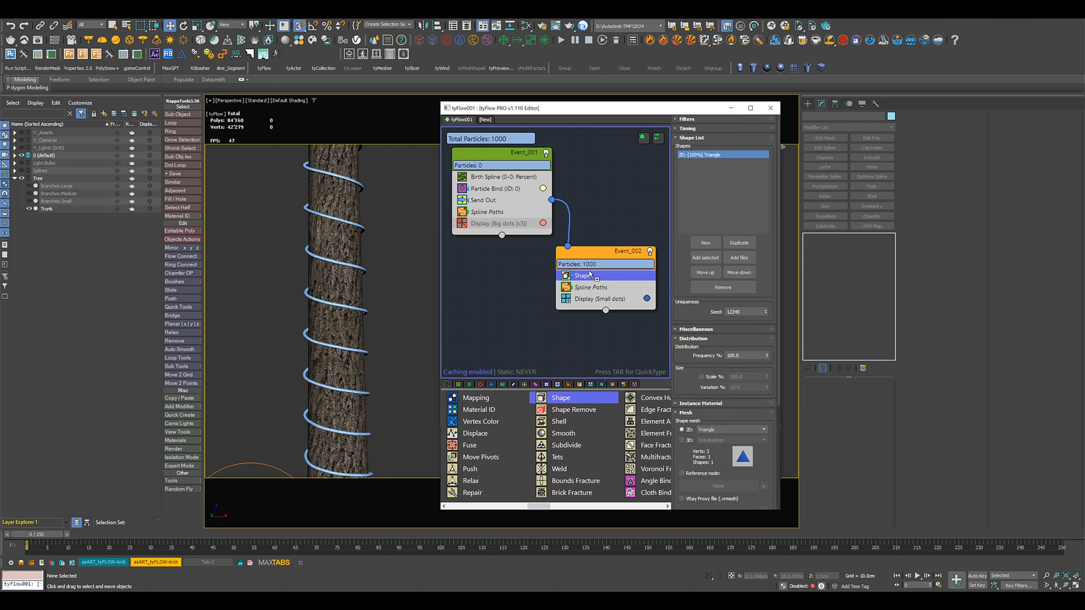
left_click(14, 163)
left_click(54, 170)
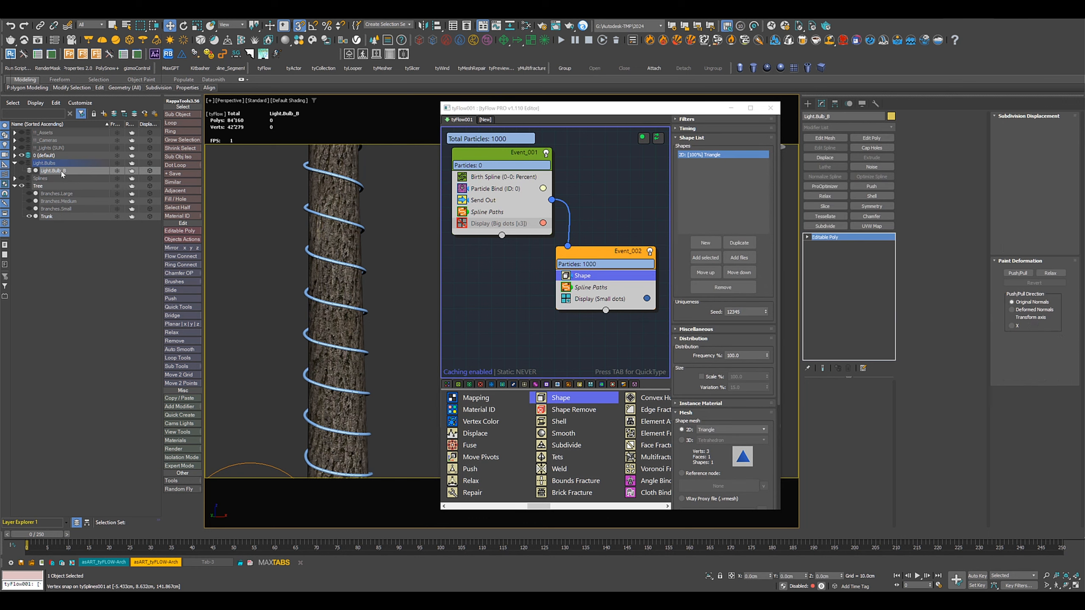
left_click(711, 259)
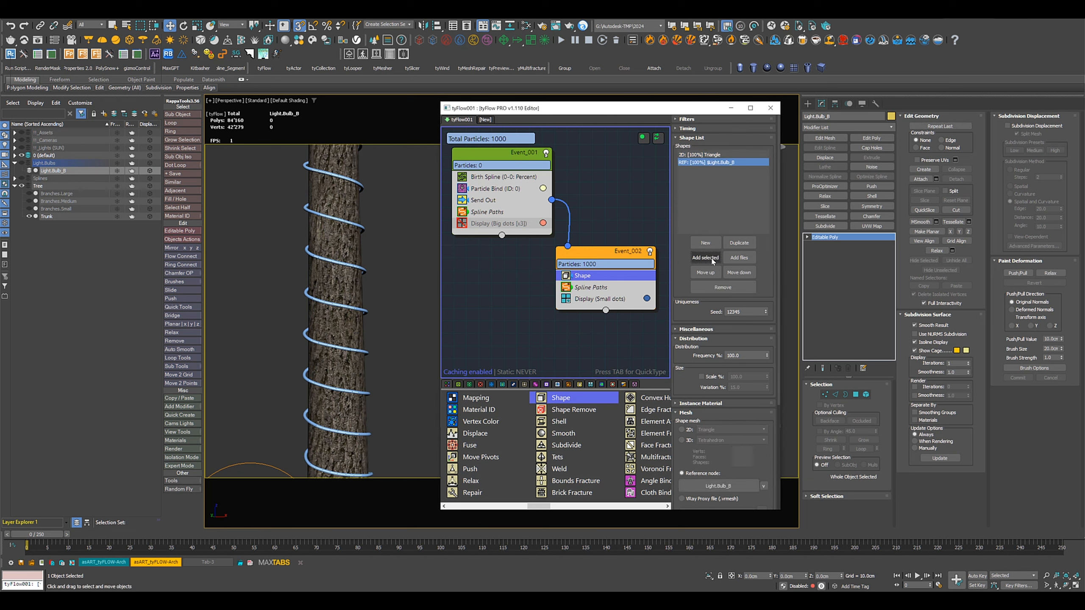
Remove the 2D shape from the Shape operator's list and set Event_002's Display operator to Geometry
left_click(720, 155)
left_click(712, 287)
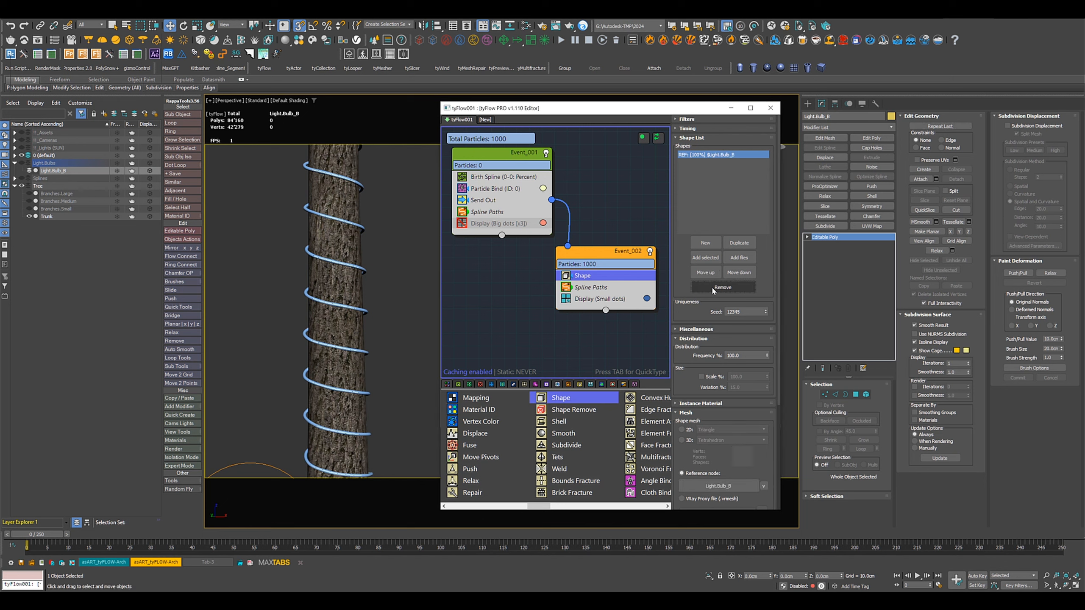
left_click(589, 302)
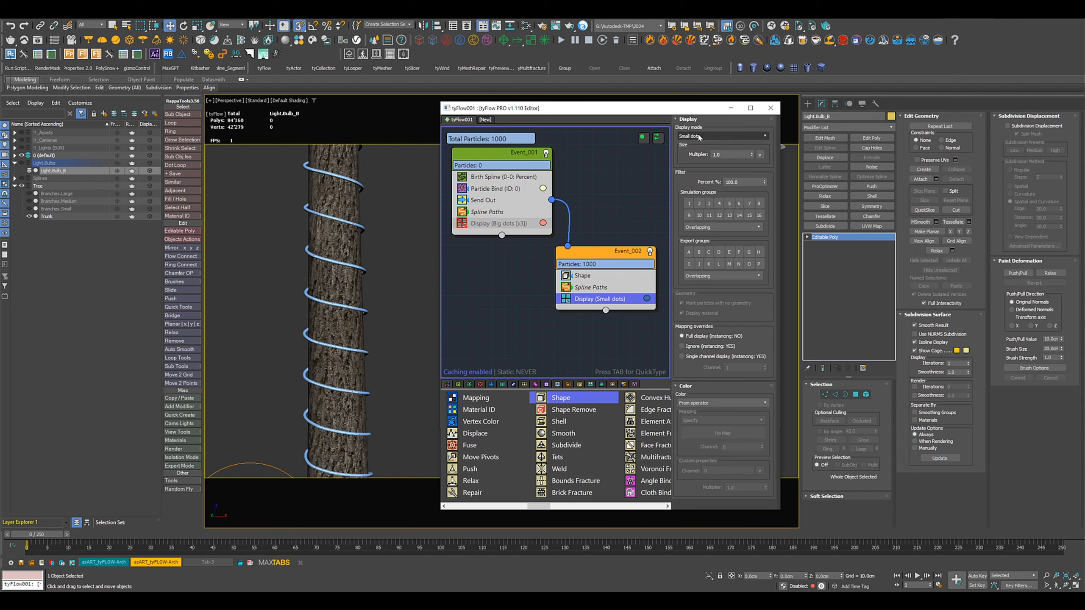
left_click(717, 136)
left_click(692, 198)
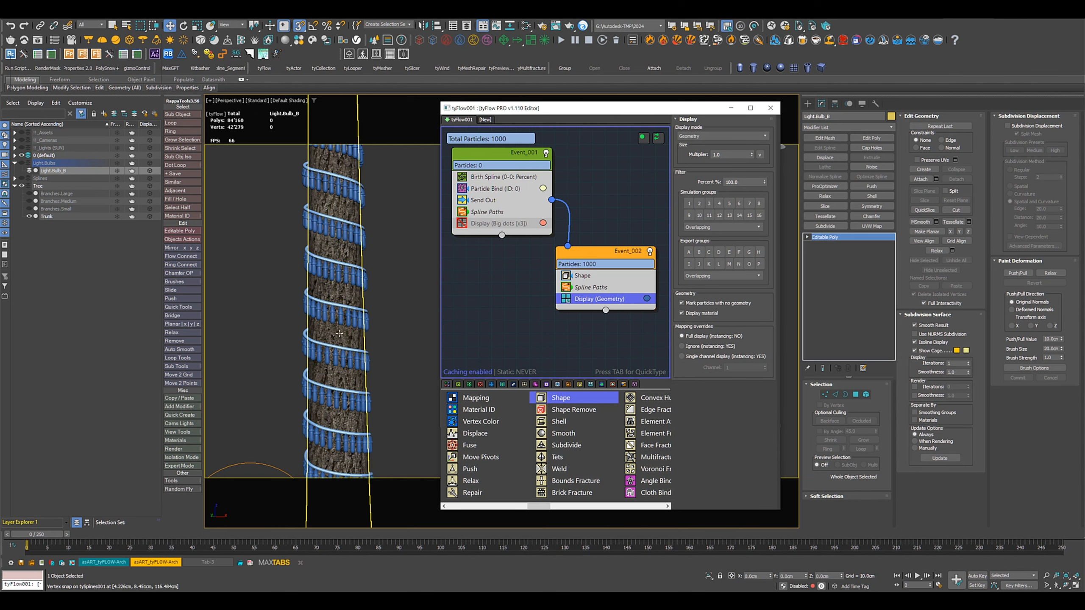
scroll(349, 329, "up", 5)
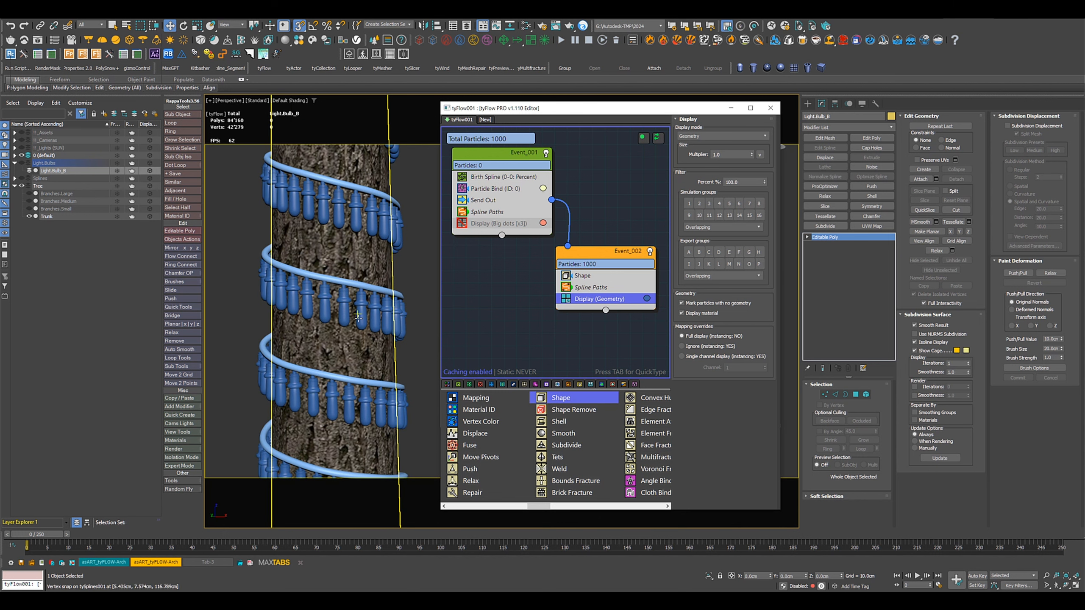
Add a Scale operator after Shape in Event_002 and set its X, Y and Z scale to 40%
scroll(509, 436, "up", 5)
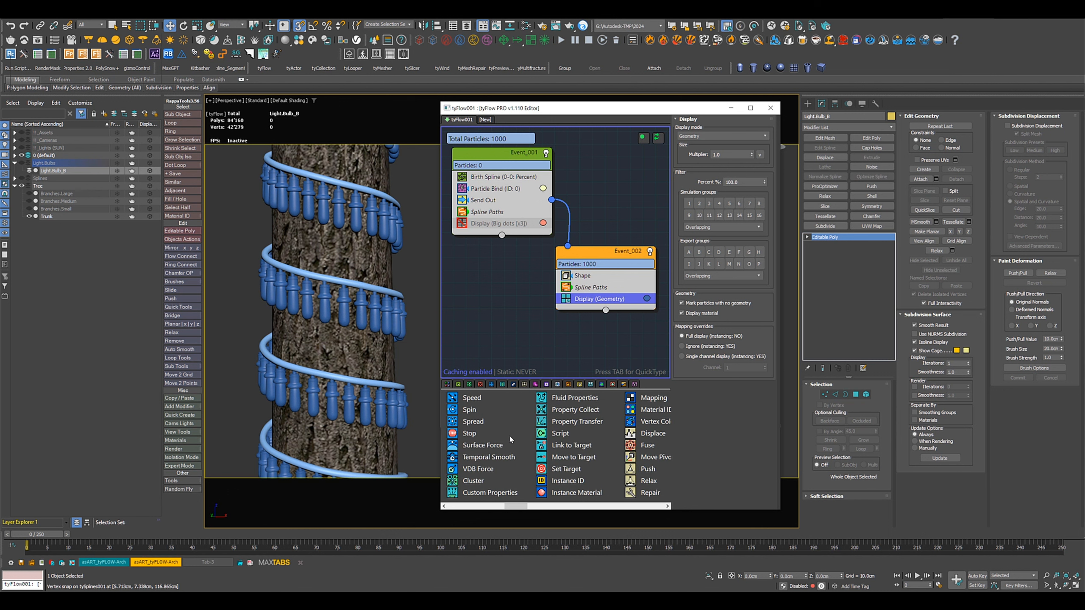
scroll(509, 441, "up", 1)
left_click_drag(554, 481, 590, 292)
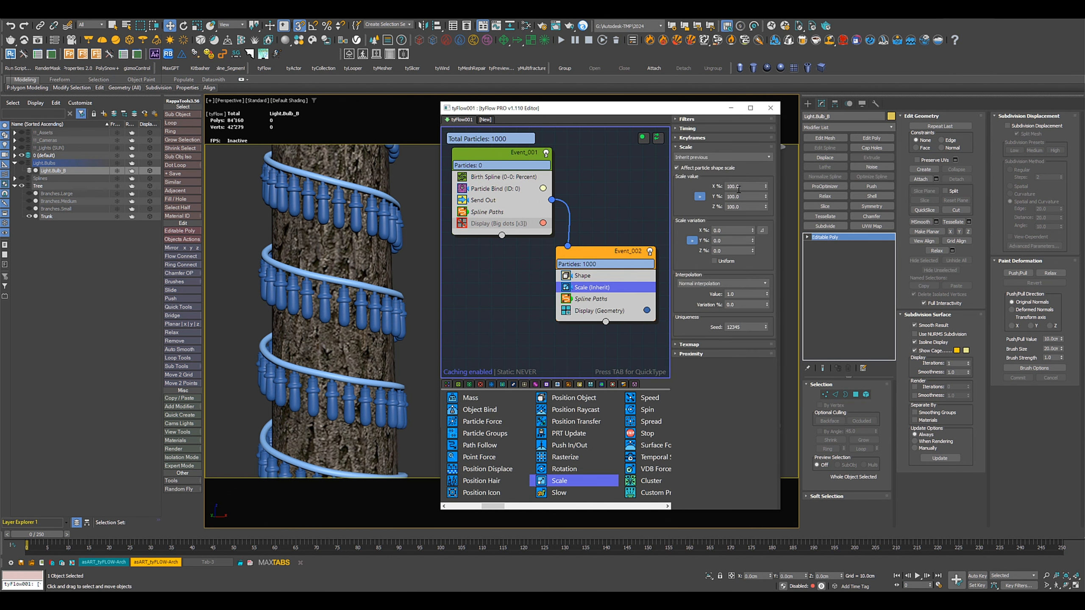
type("33")
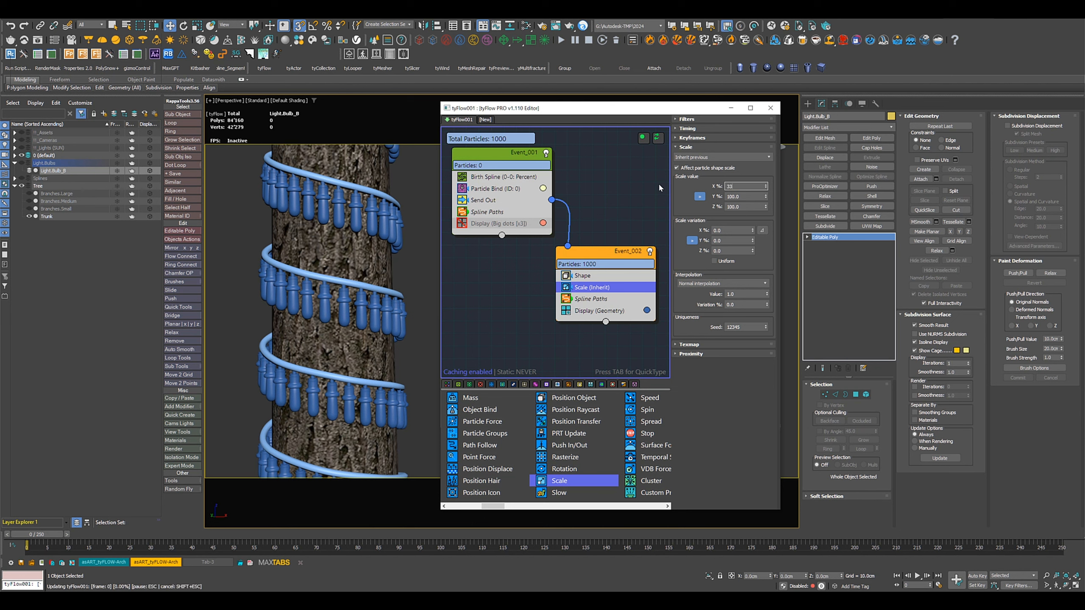
key("Return")
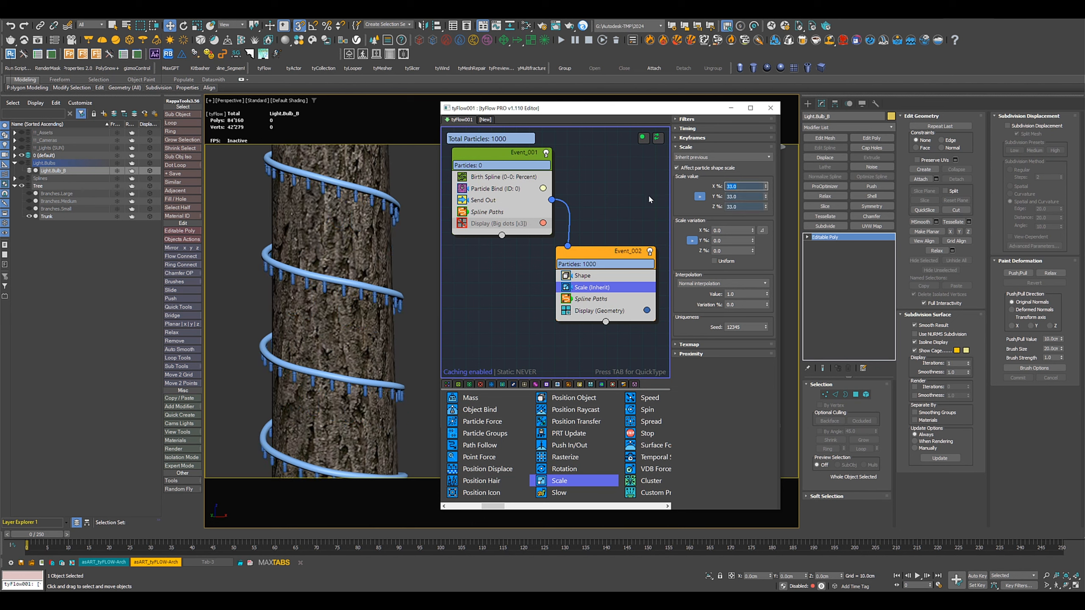
type("40")
key("Return")
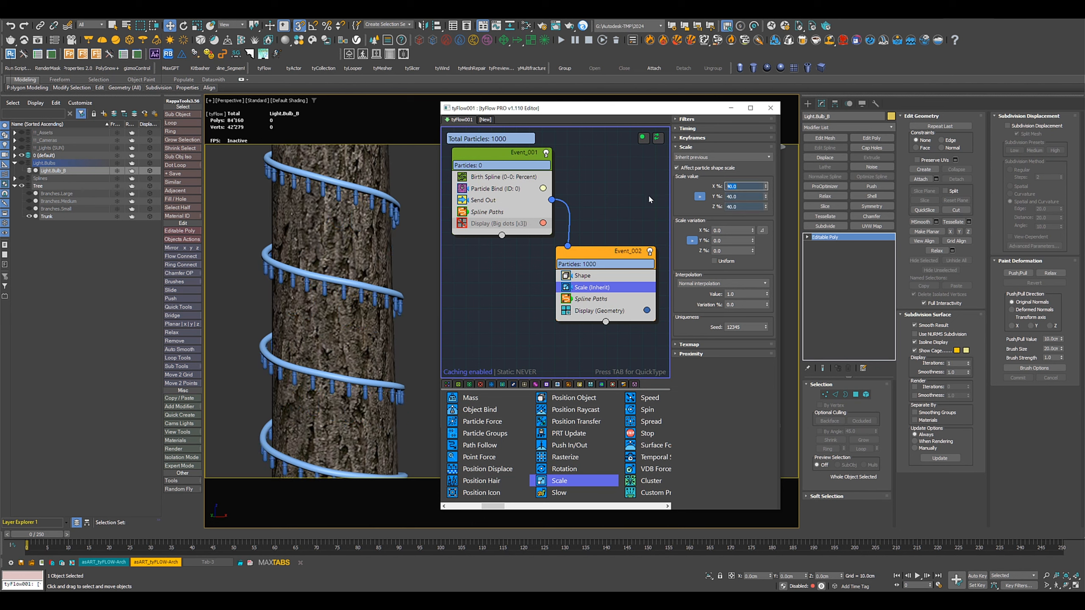
Set the tySplineMesher radius of the wire around the trunk to 0.25 cm and deselect the wire
left_click(345, 184)
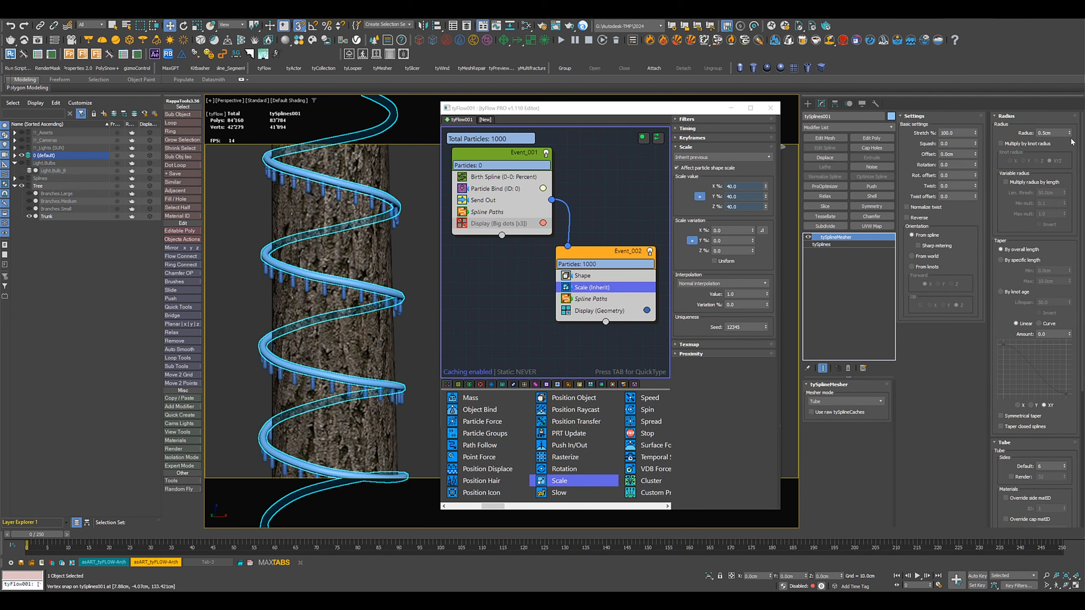
left_click_drag(1056, 133, 944, 132)
type(".25")
key("Return")
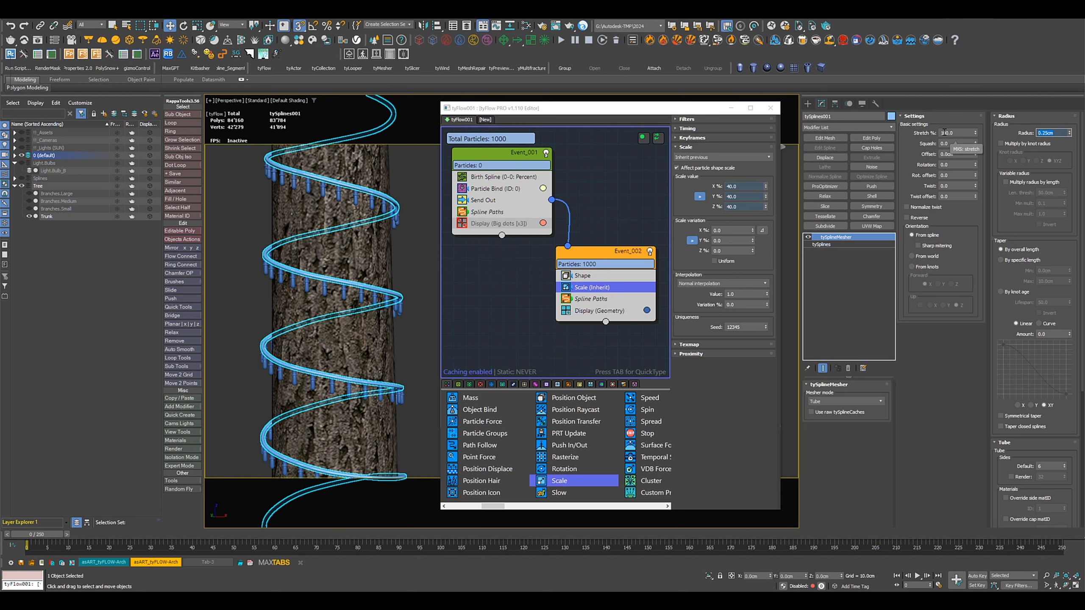
left_click(403, 267)
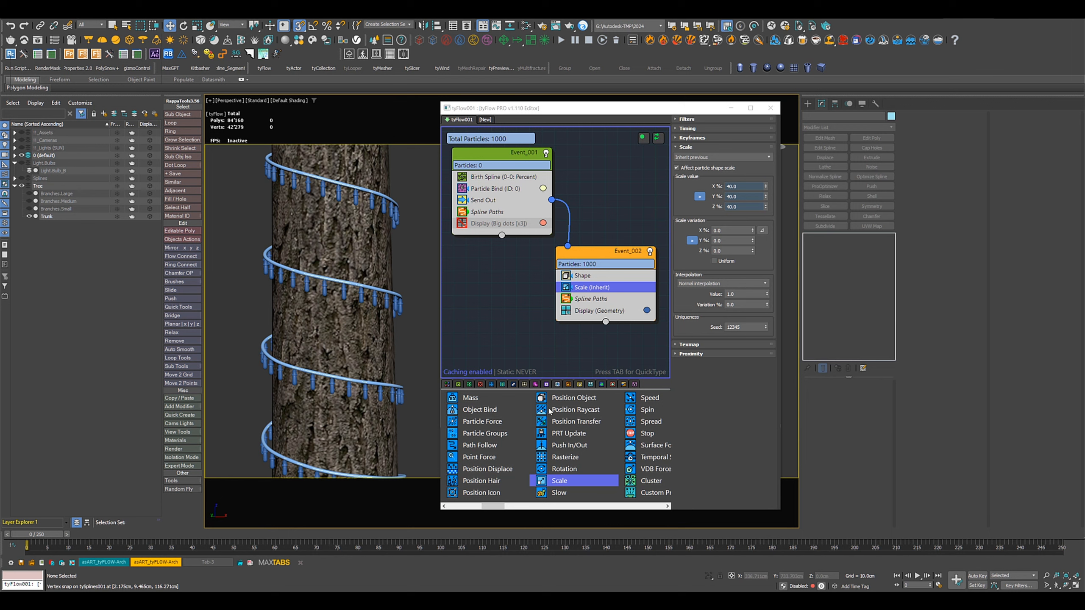
Add a Rotation operator limited to 0 max degrees and a Collision operator between Scale and Spline Paths in Event_002
left_click_drag(563, 469, 587, 297)
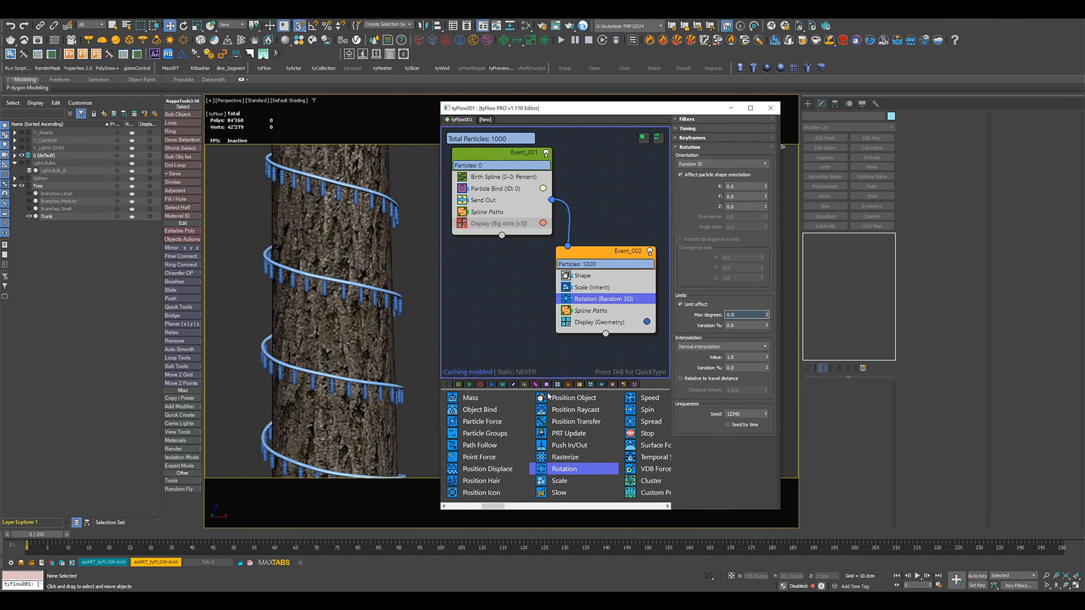
scroll(562, 452, "down", 3)
scroll(563, 453, "up", 4)
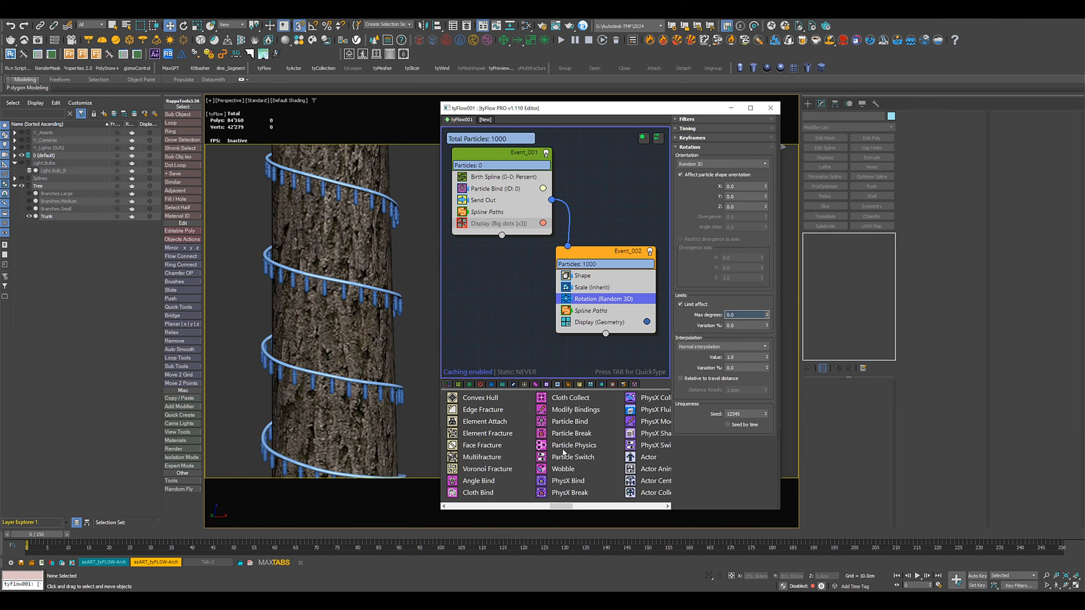
scroll(563, 452, "down", 5)
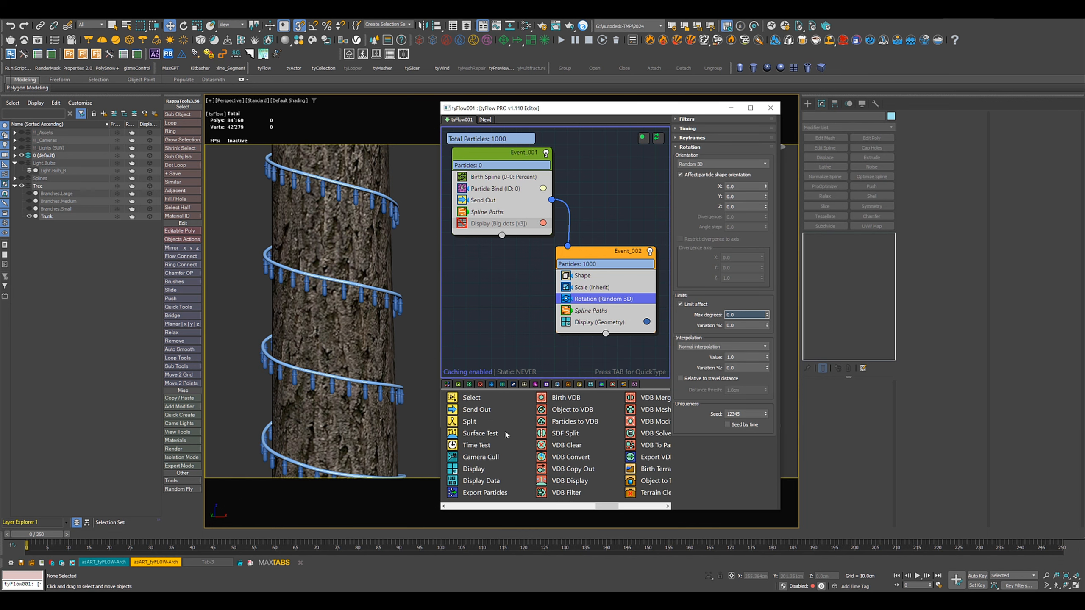
scroll(485, 446, "up", 2)
left_click_drag(570, 463, 592, 308)
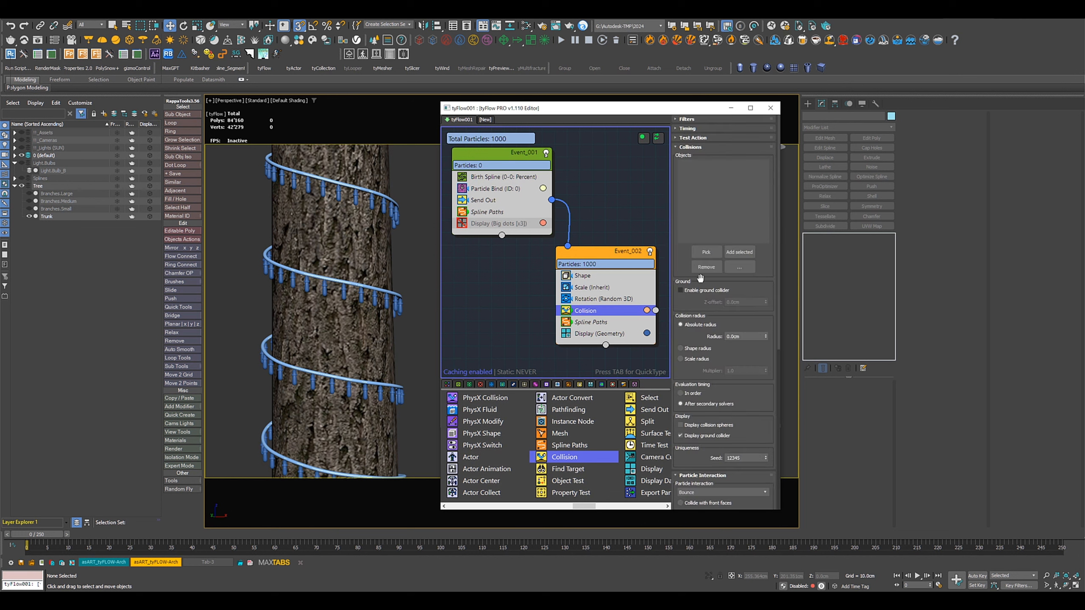
Pick Trunk as the Collision operator's object and use the shape radius with a multiplier of 1.2
left_click(706, 252)
left_click(340, 242)
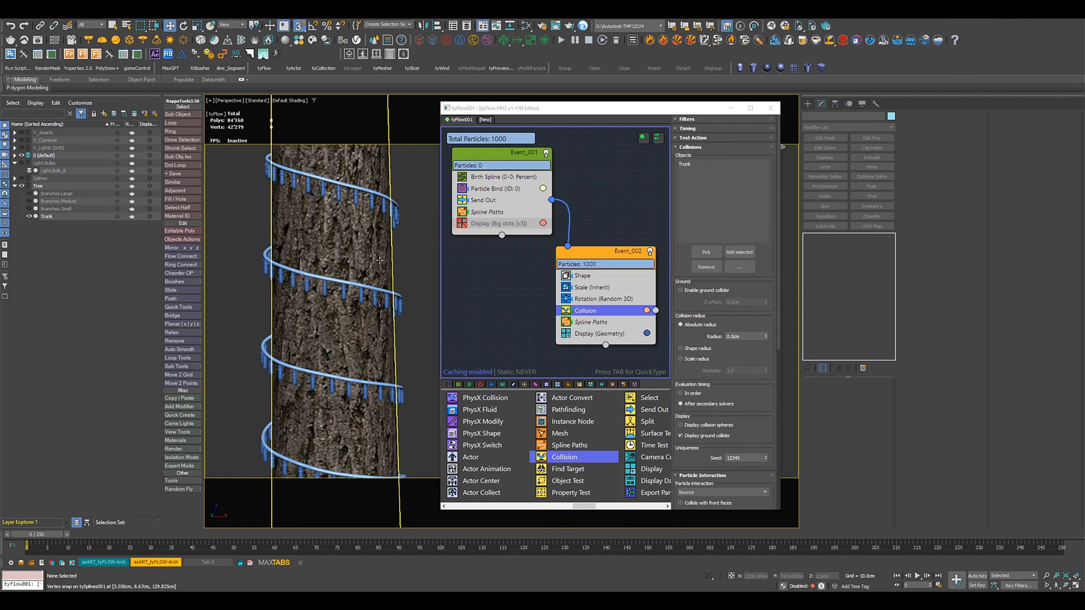
left_click(701, 349)
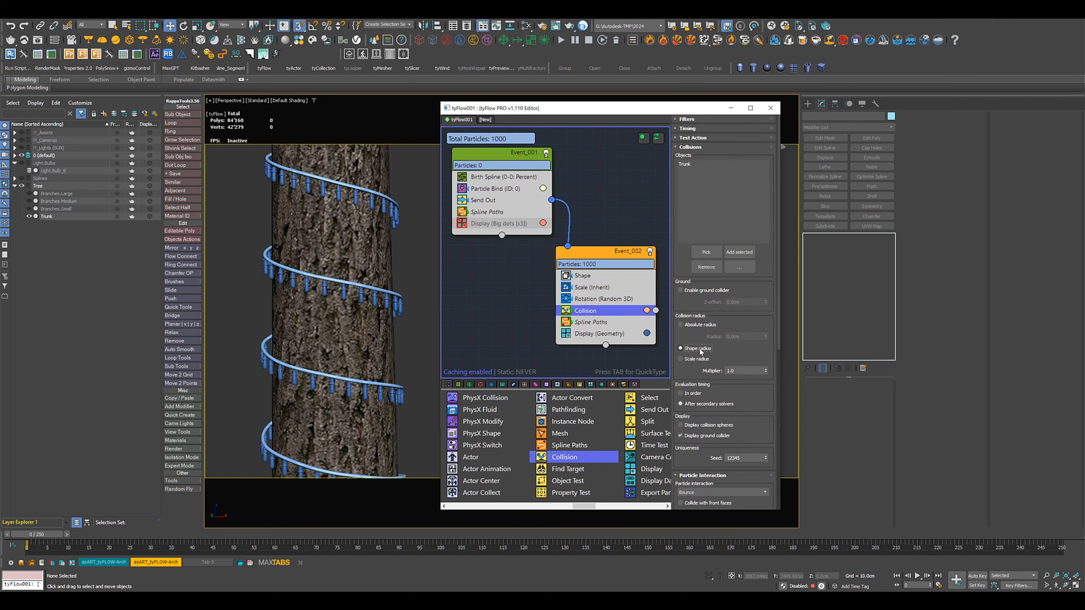
double_click(736, 370)
type("1.2")
key("Return")
Set the Rotation operator to Align to surface with max degrees of about 27, and pick Trunk as its orientation object
left_click(593, 297)
left_click(722, 163)
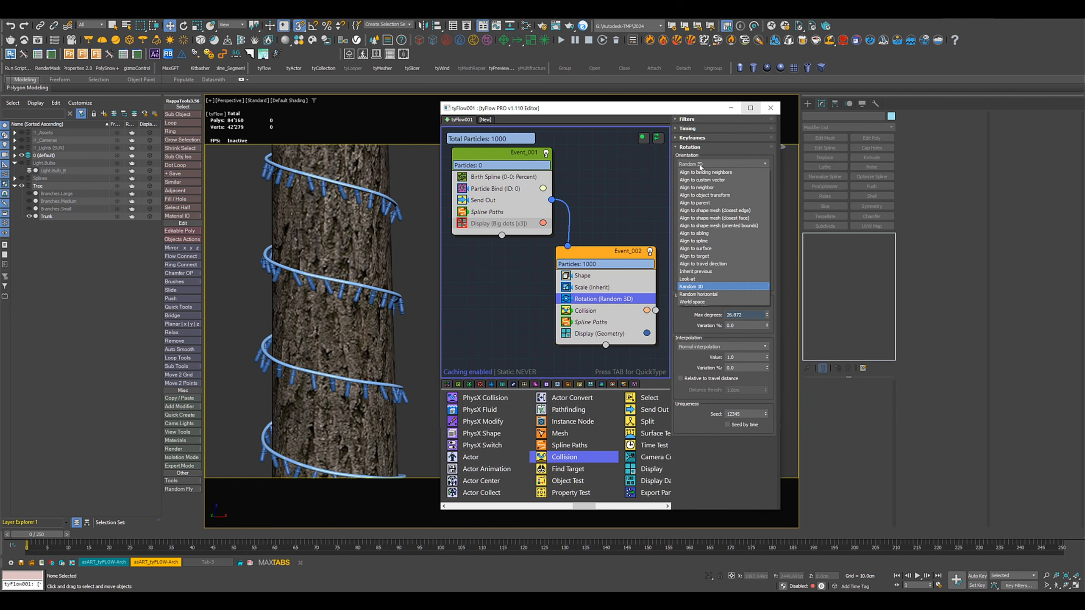
left_click(714, 249)
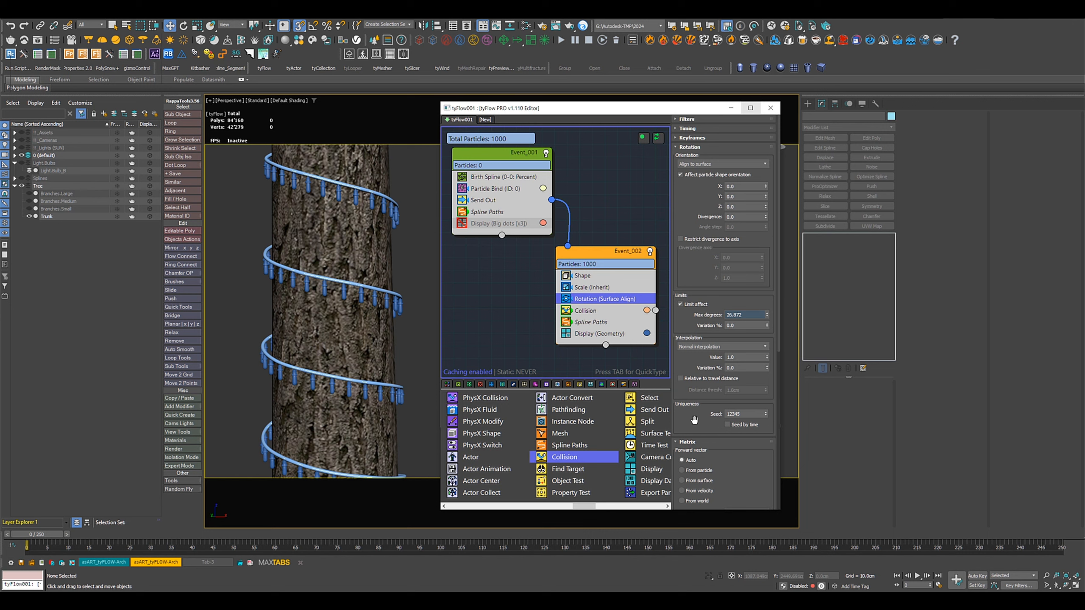
scroll(695, 421, "down", 5)
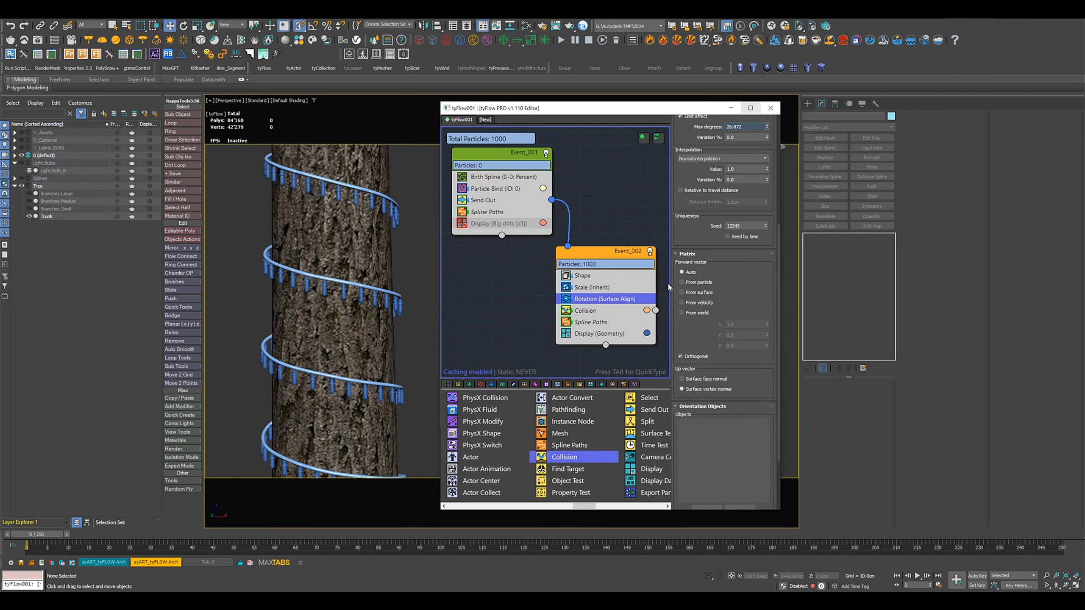
left_click(705, 508)
left_click(353, 335)
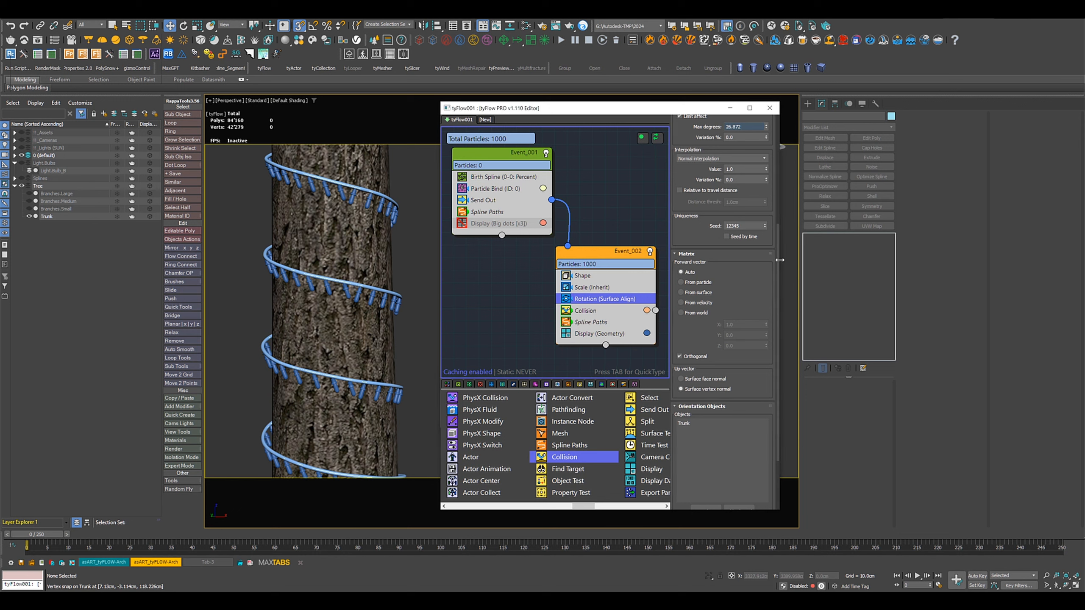
Set the Rotation operator's X orientation to 180 and its max degrees to about 23.8
scroll(743, 191, "up", 5)
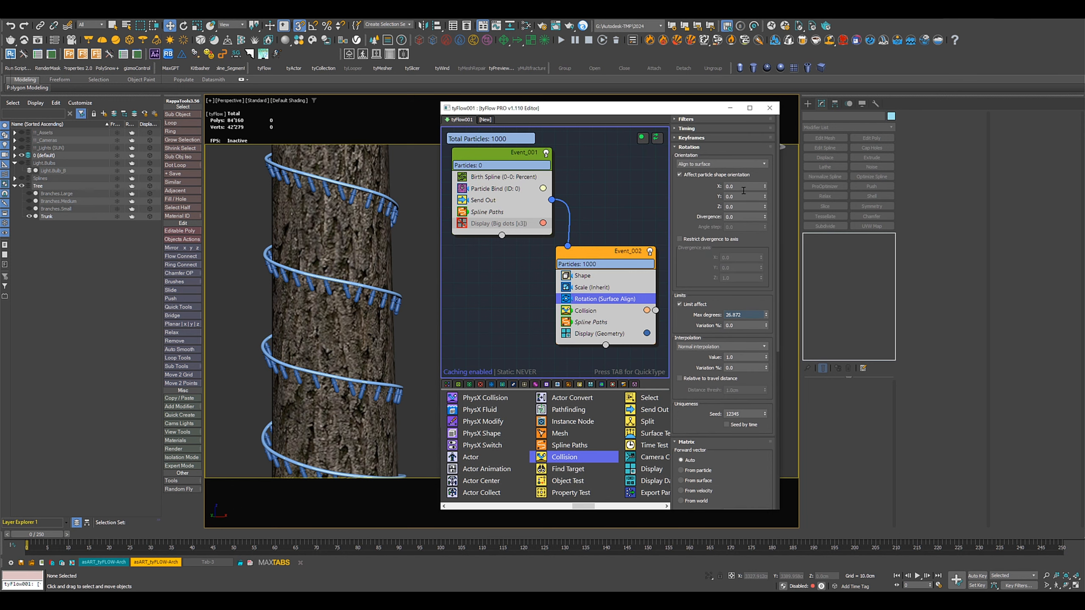
left_click(744, 187)
key("Return")
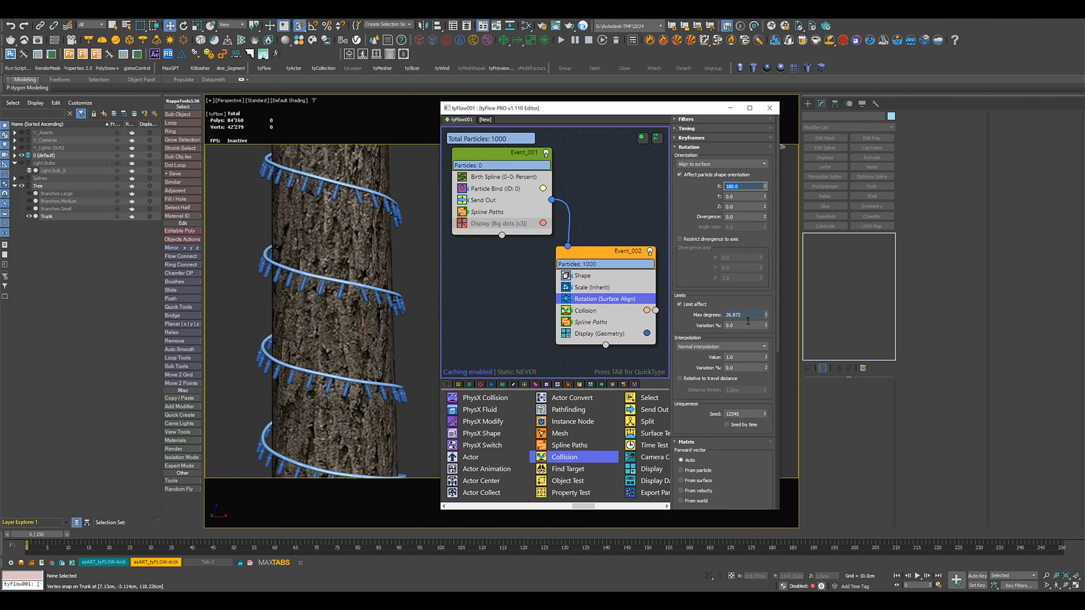
left_click_drag(767, 316, 766, 248)
left_click_drag(698, 472, 725, 212)
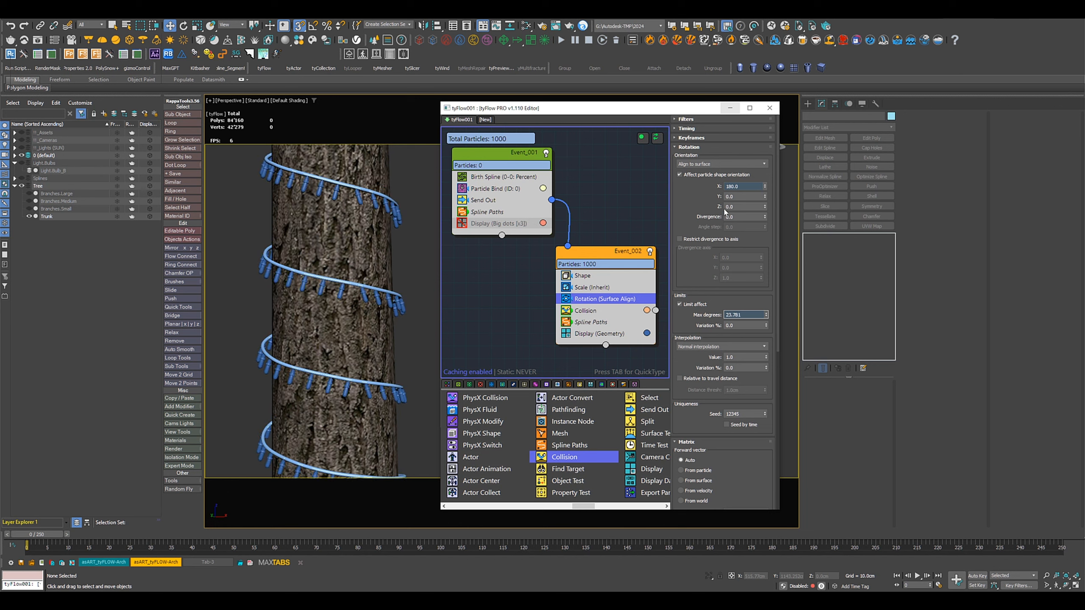
Set the base Helix of Spline.Trunk to about 55.6 turns so the light string wraps the trunk more tightly
scroll(380, 287, "down", 6)
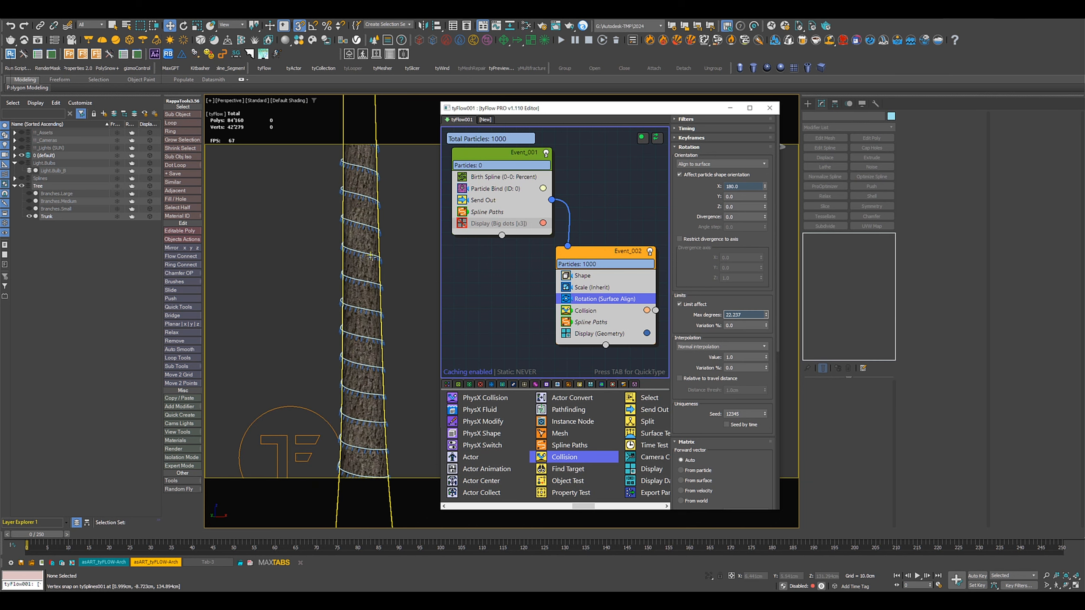
middle_click_drag(375, 287, 361, 242, "alt")
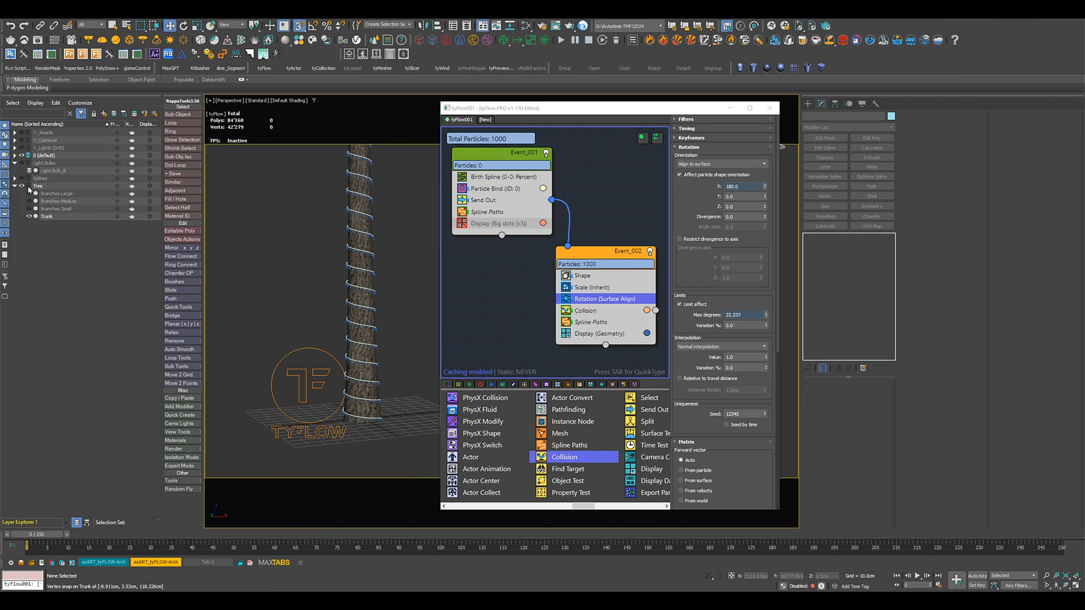
left_click(363, 176)
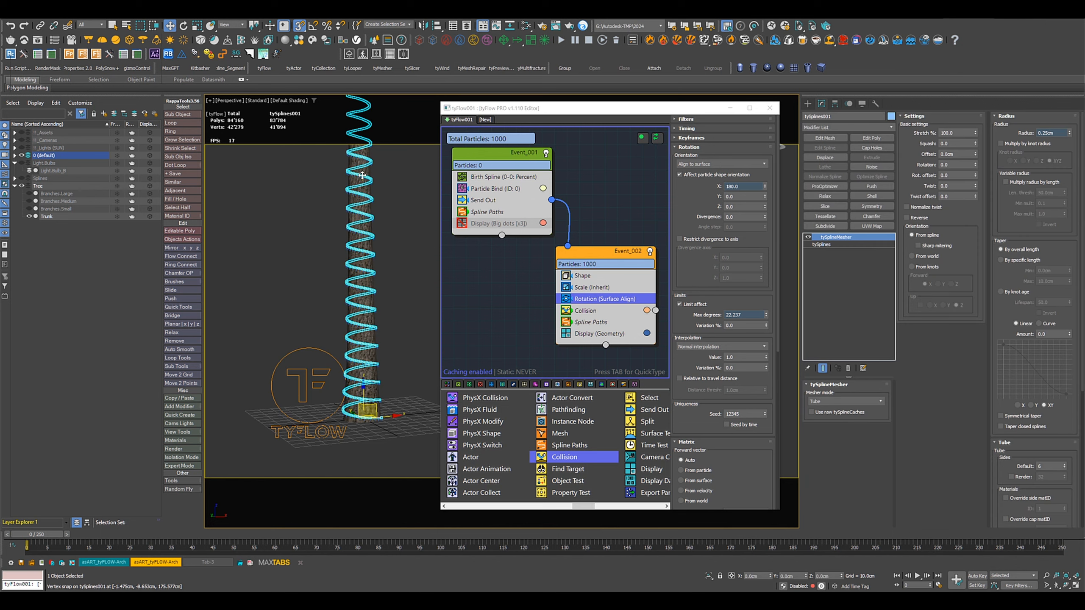
left_click(15, 179)
left_click(53, 194)
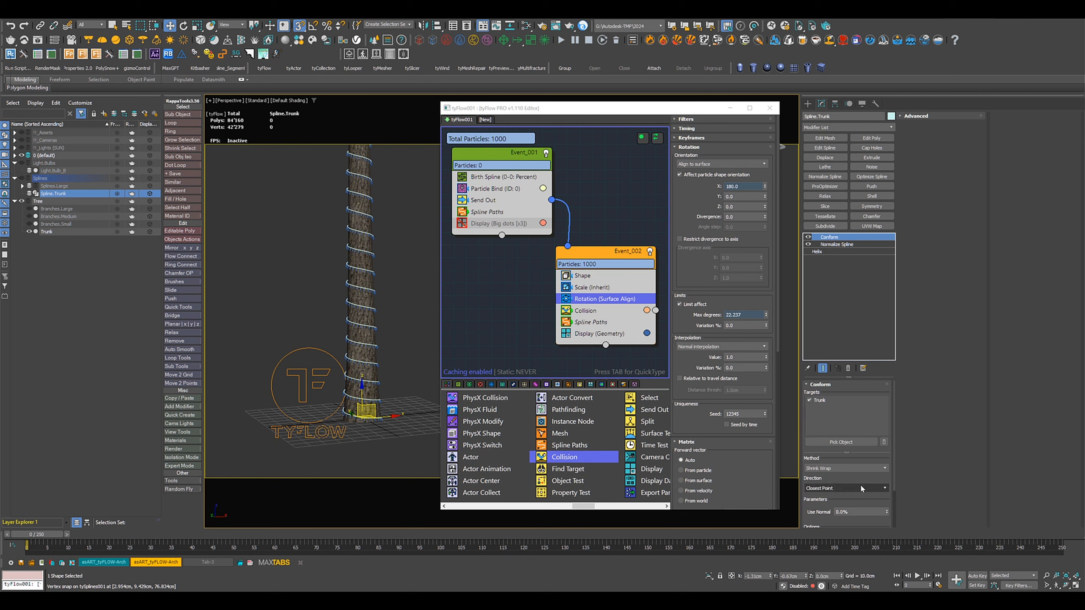
left_click(816, 252)
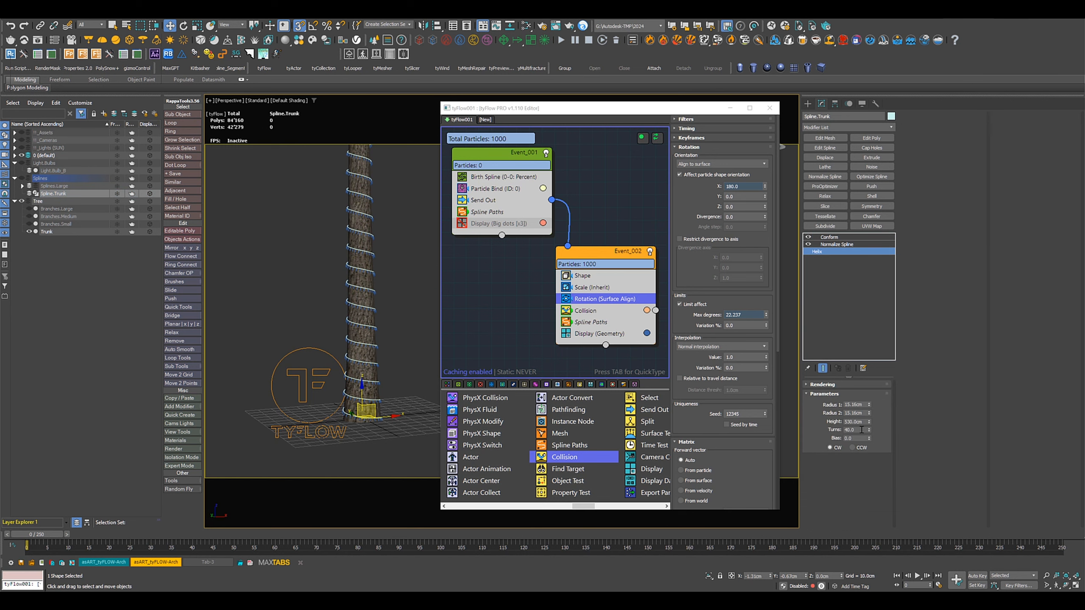
left_click_drag(869, 431, 867, 413)
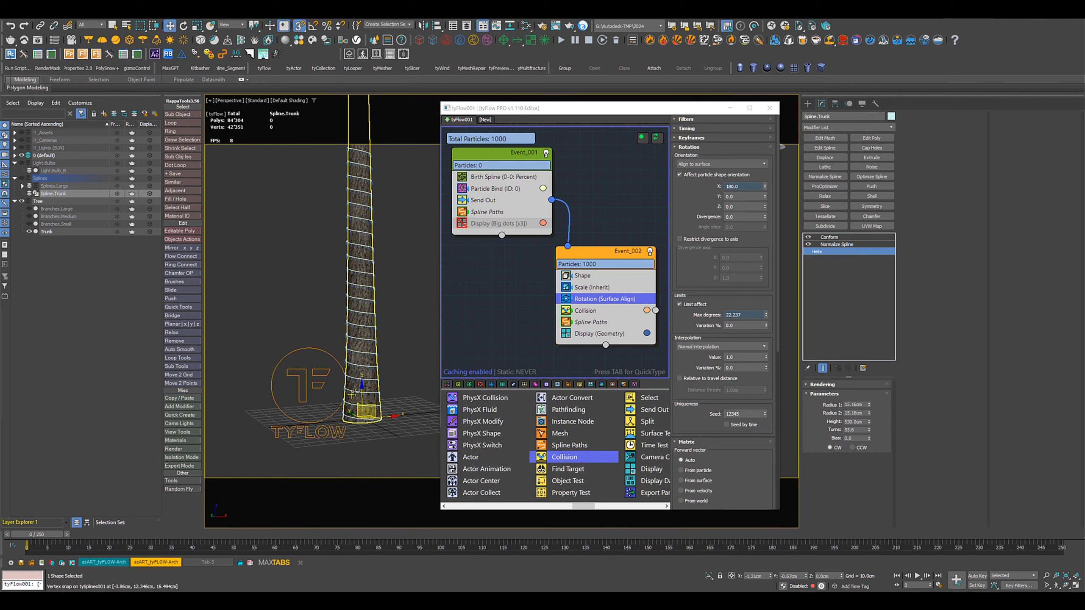
Examine the wrapped wire and light bulbs along the whole trunk, from the full height to a close-up
scroll(417, 330, "down", 3)
middle_click_drag(403, 334, 367, 439)
scroll(370, 354, "down", 3)
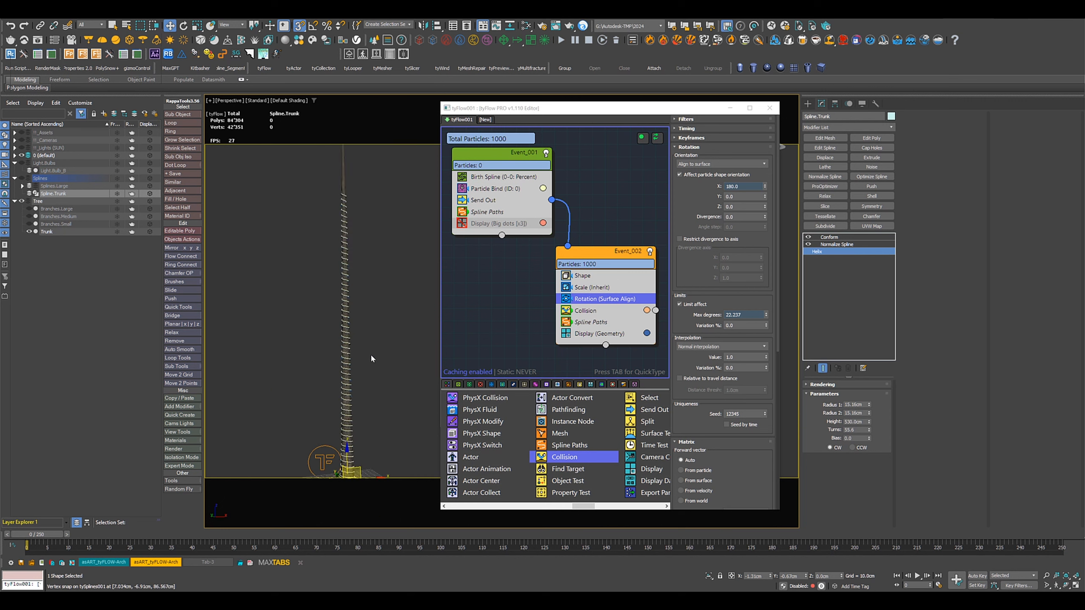
middle_click_drag(367, 373, 371, 286)
scroll(371, 287, "up", 10)
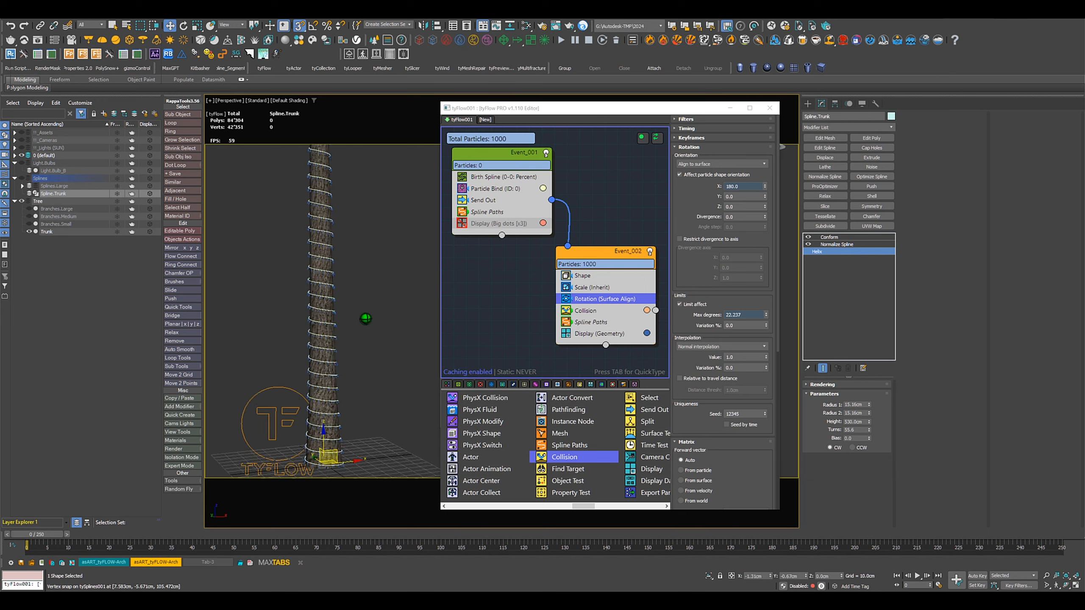
scroll(363, 292, "down", 8)
scroll(363, 292, "up", 8)
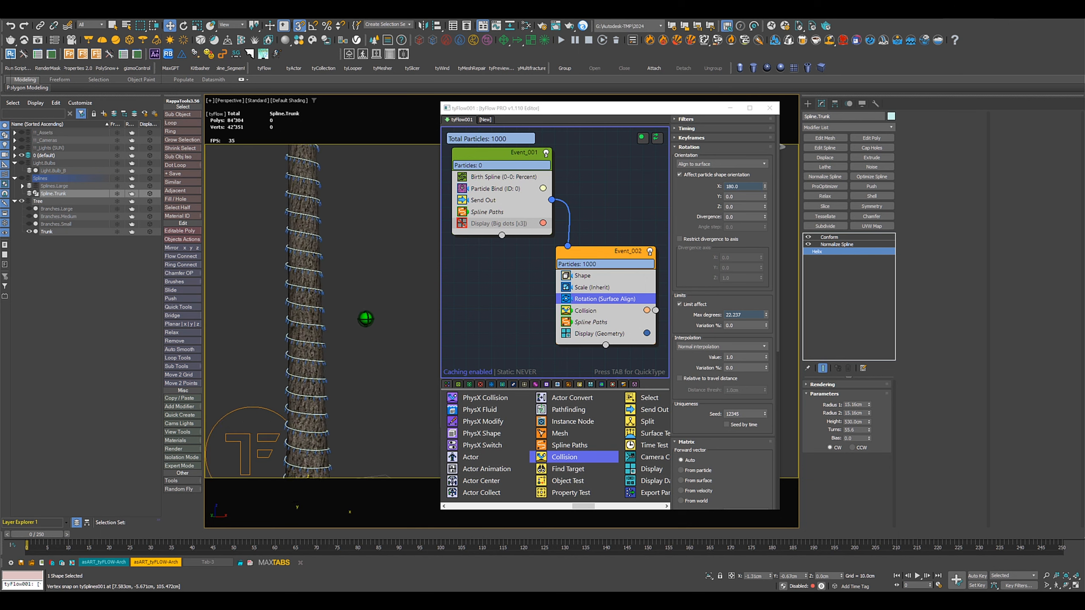
middle_click_drag(358, 302, 381, 288)
scroll(365, 318, "up", 4)
scroll(353, 320, "down", 4)
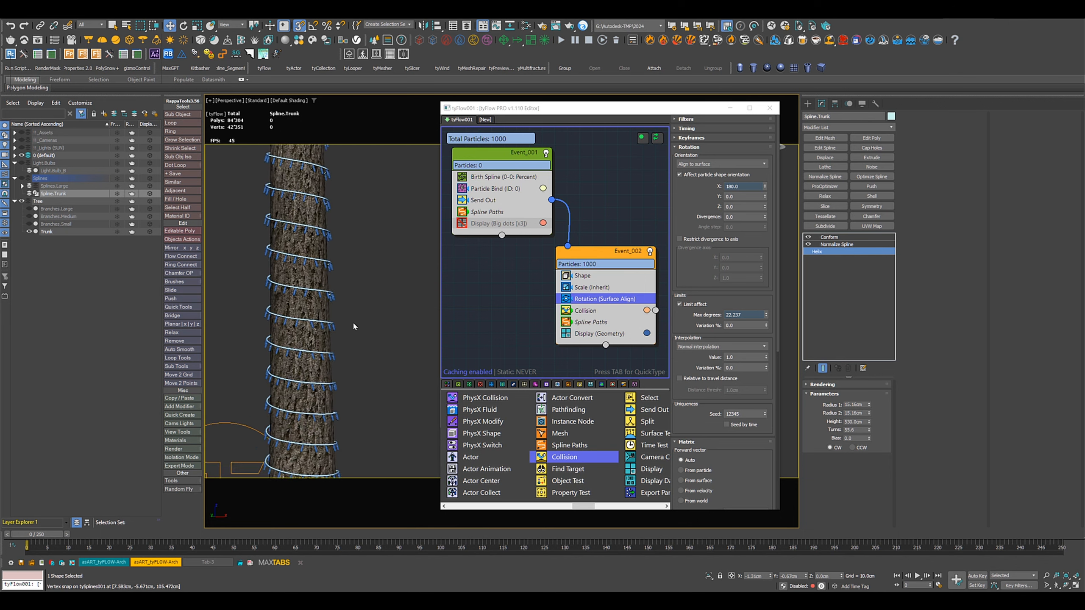
scroll(347, 327, "up", 5)
middle_click_drag(346, 326, 391, 325)
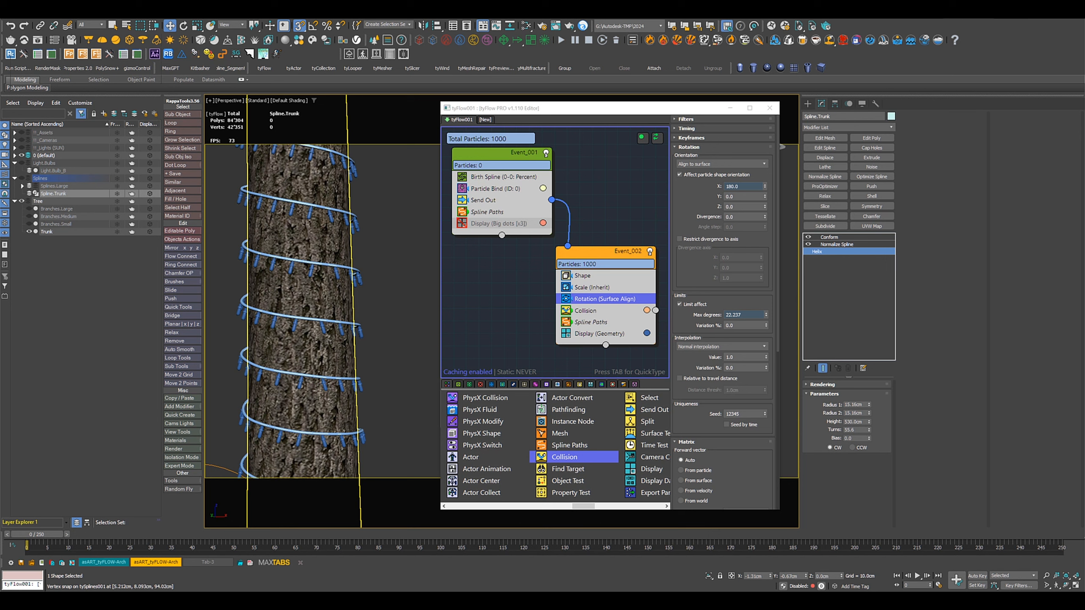
Enable filters on the Shape operator in Event_002 and add a filter with the property type Every nth
left_click(586, 278)
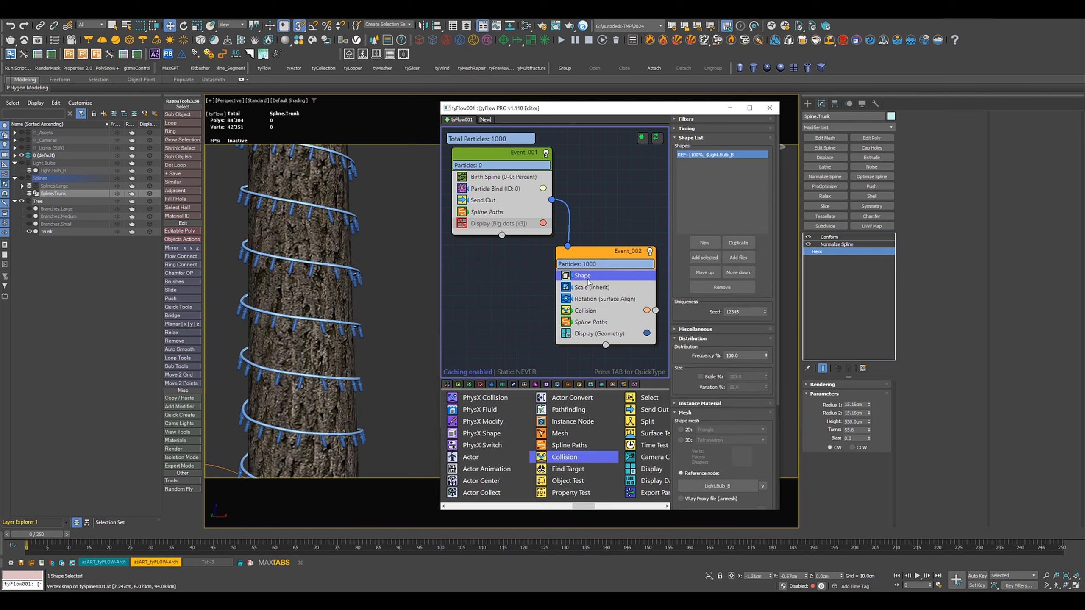
left_click(693, 120)
left_click(699, 137)
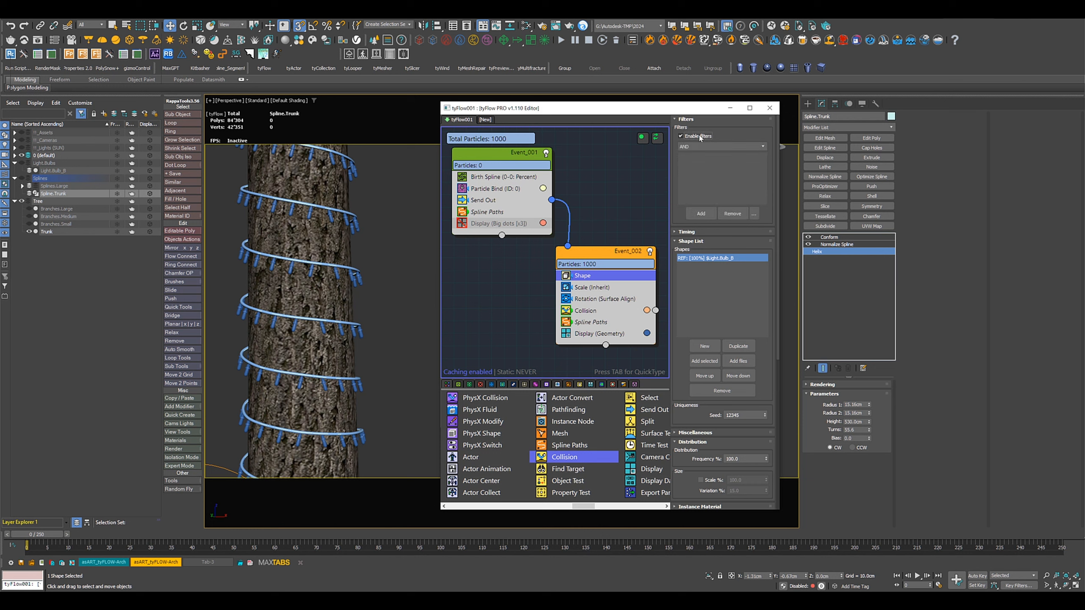
left_click(701, 214)
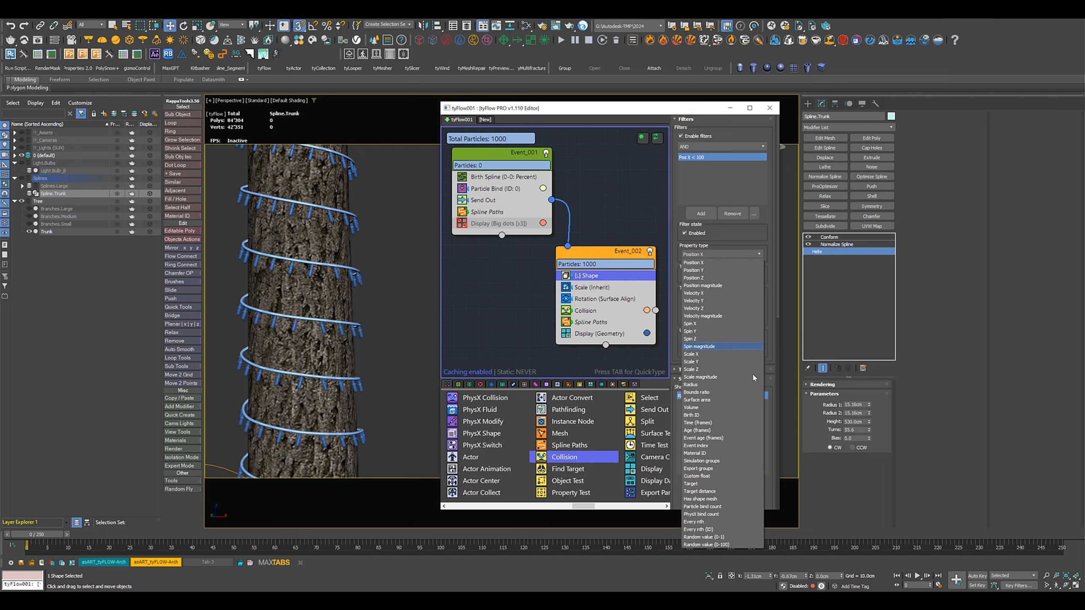
left_click(704, 522)
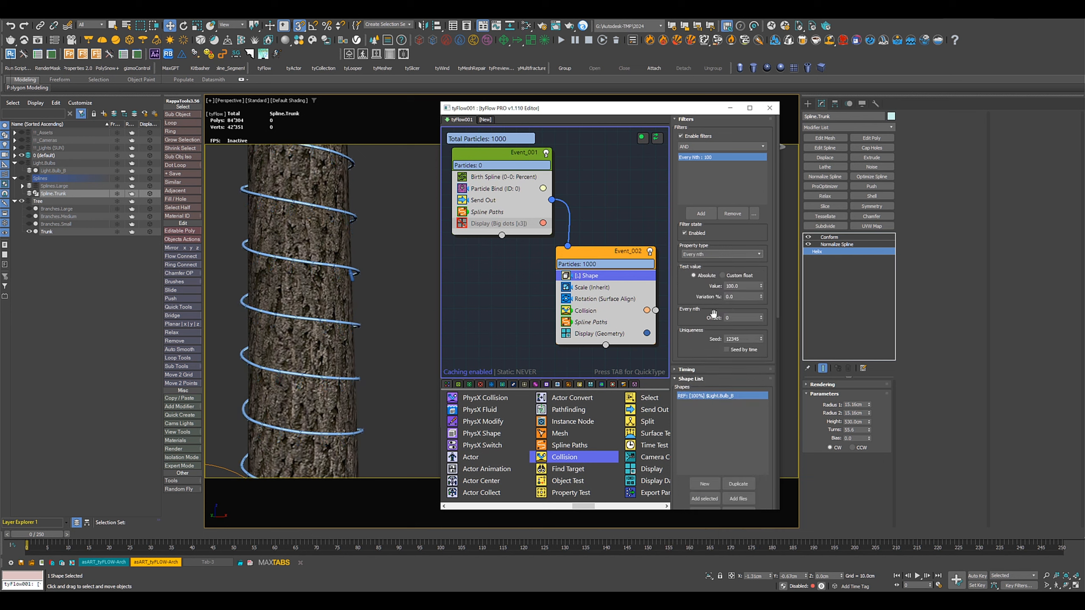
Try the Every nth filter on the Shape operator with test values of 2 and 3
left_click(752, 290)
type("2")
key("Return")
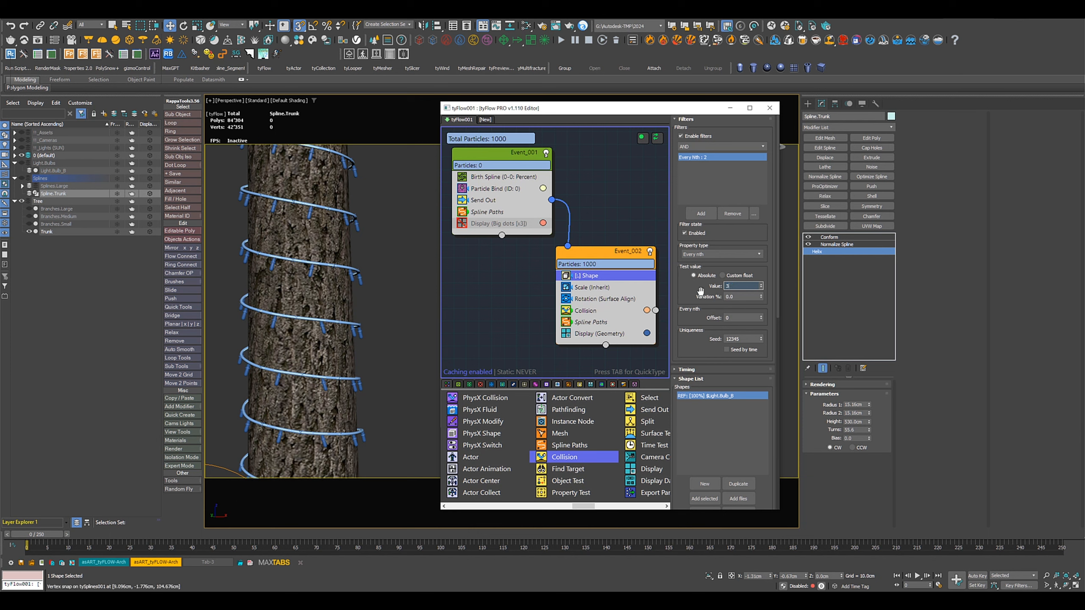
type("3")
key("Return")
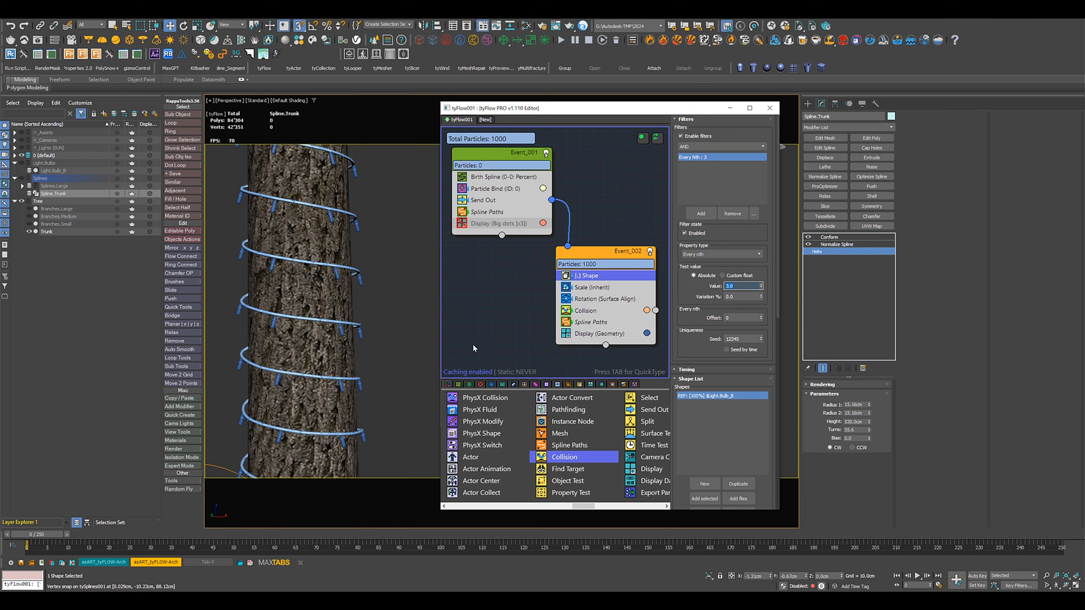
Try test values of 1, 1.129 and 6 in the Shape operator's Every nth filter
type("1")
key("Return")
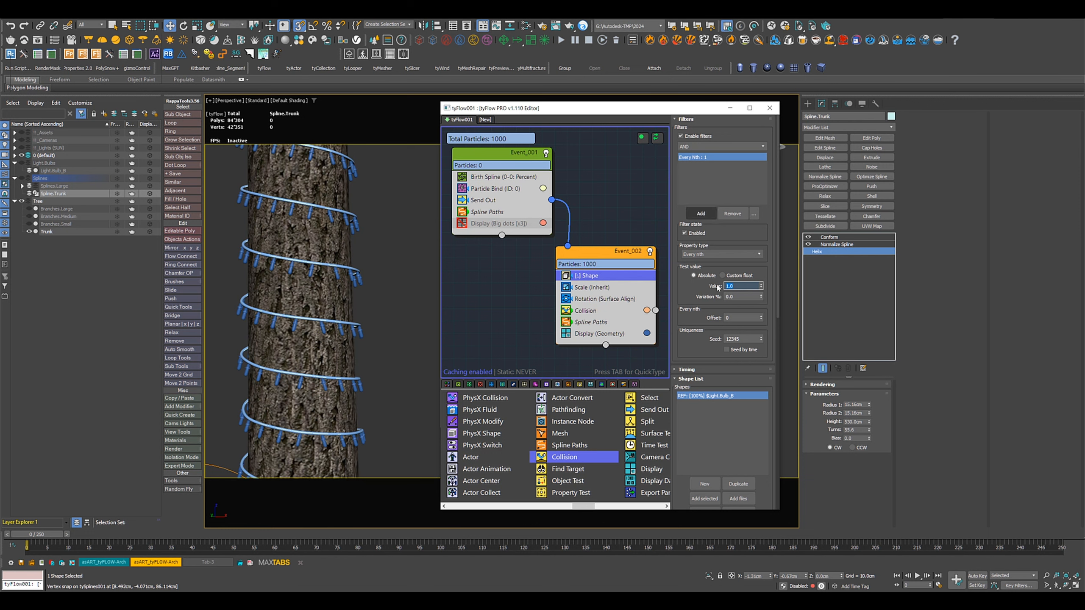
type("1.004")
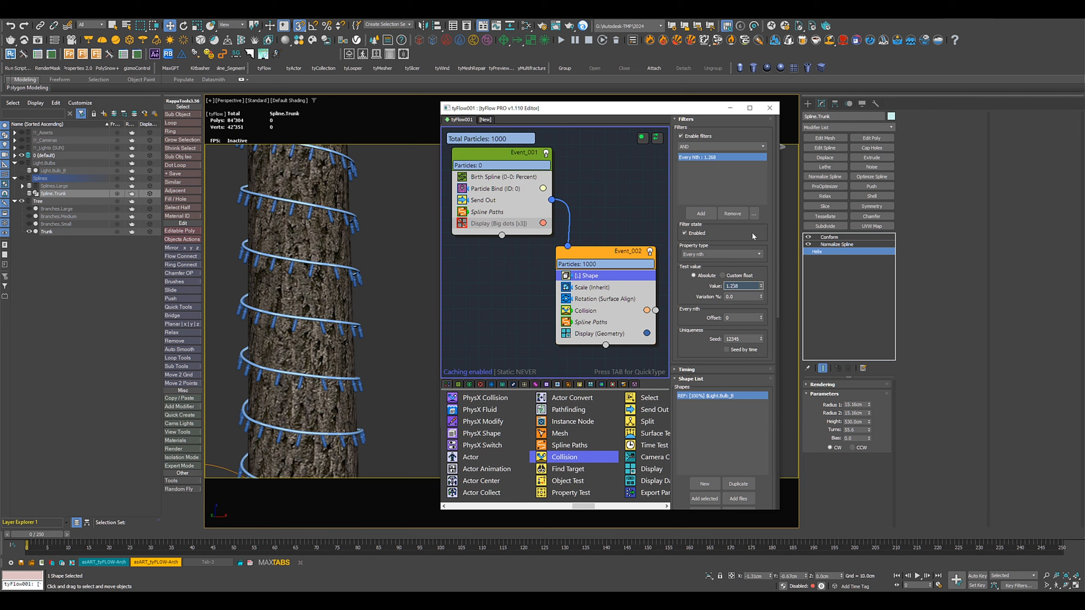
type("1.129")
key("Return")
type("6")
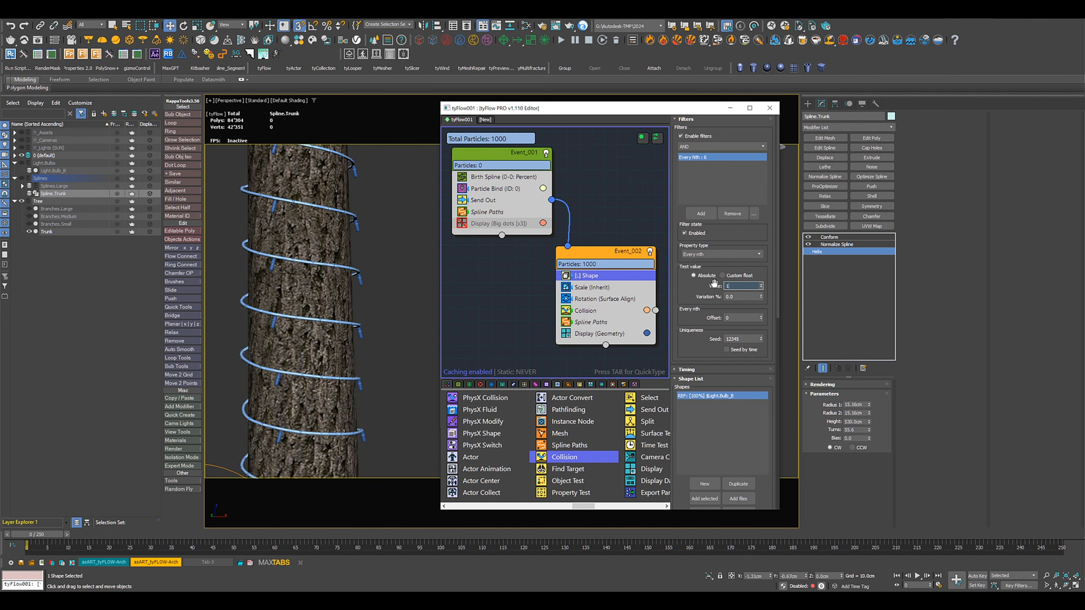
Set the test value of the Shape operator's Every nth filter to 1
type("1")
key("Return")
scroll(352, 298, "down", 3)
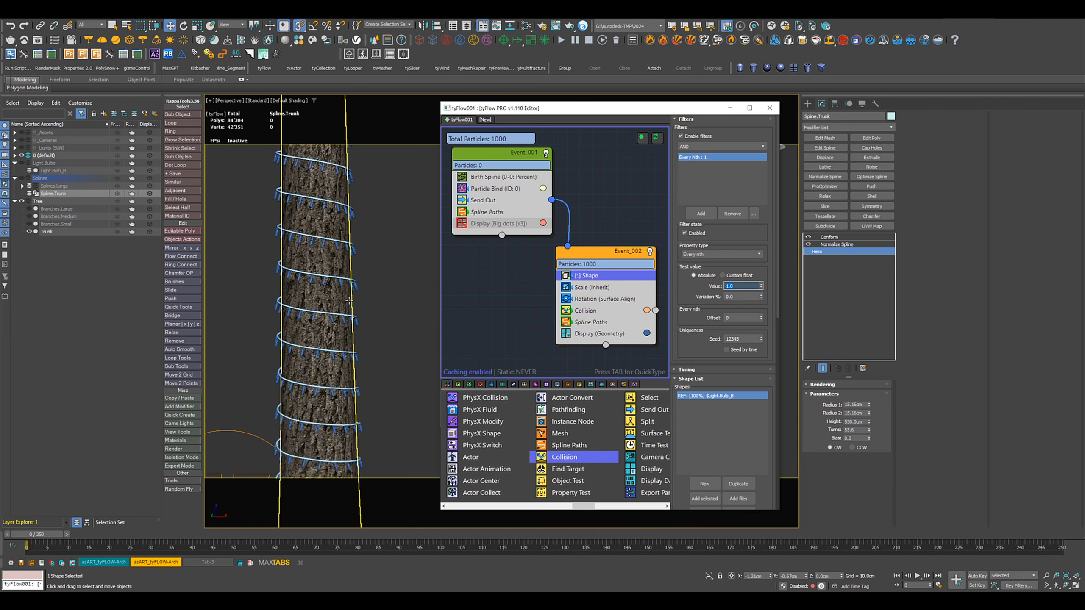
scroll(327, 282, "down", 1)
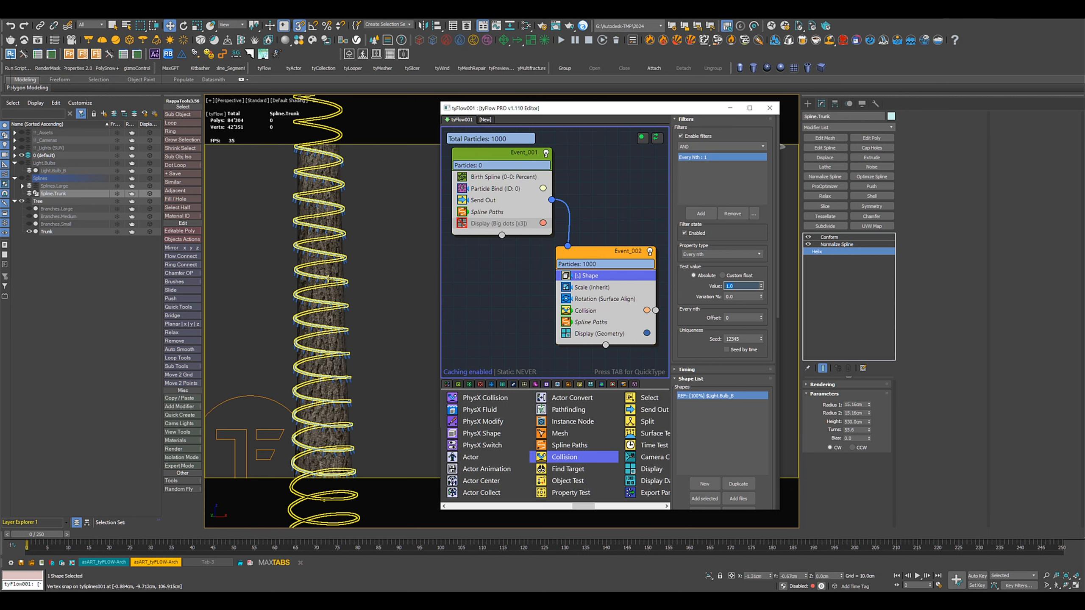
scroll(520, 295, "down", 1)
Copy both events of the trunk light flow and paste the duplicate beside the originals in the flow graph
scroll(519, 295, "down", 2)
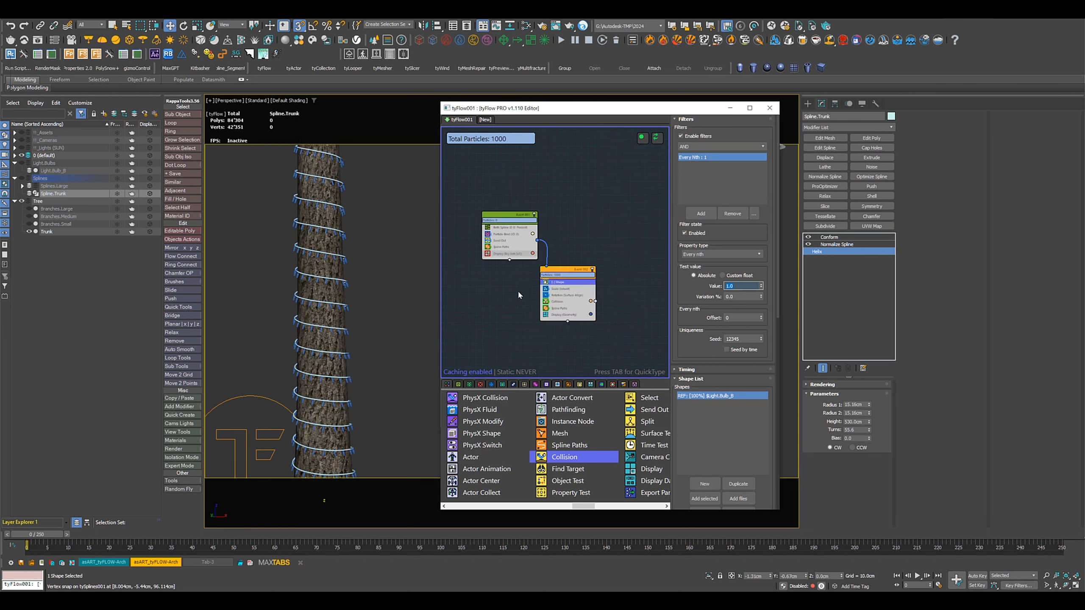
left_click(586, 322)
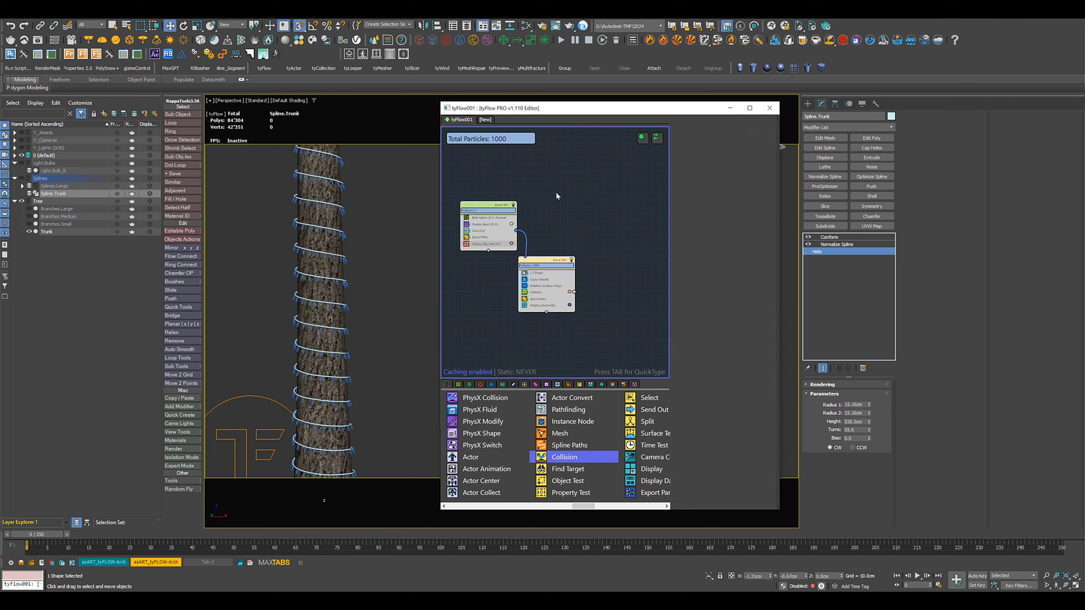
right_click(551, 259)
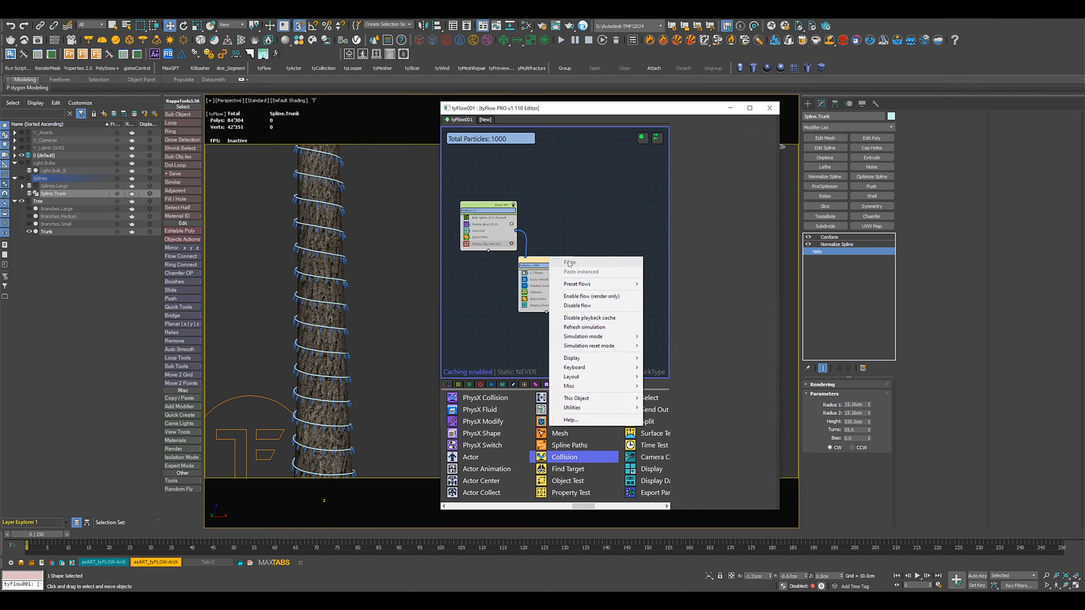
right_click(536, 259)
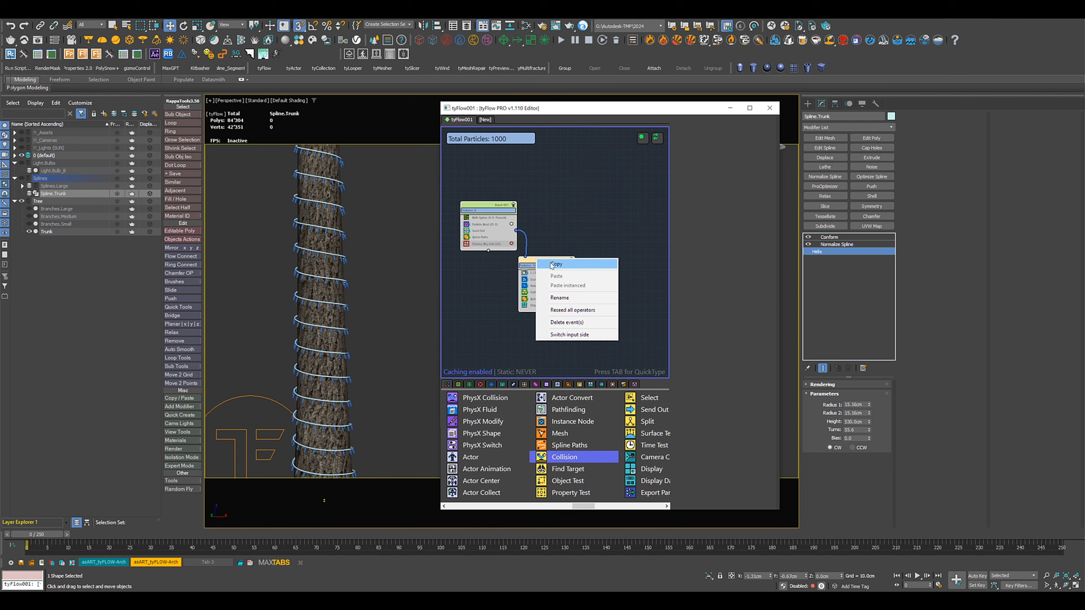
left_click(552, 263)
right_click(608, 181)
left_click(628, 182)
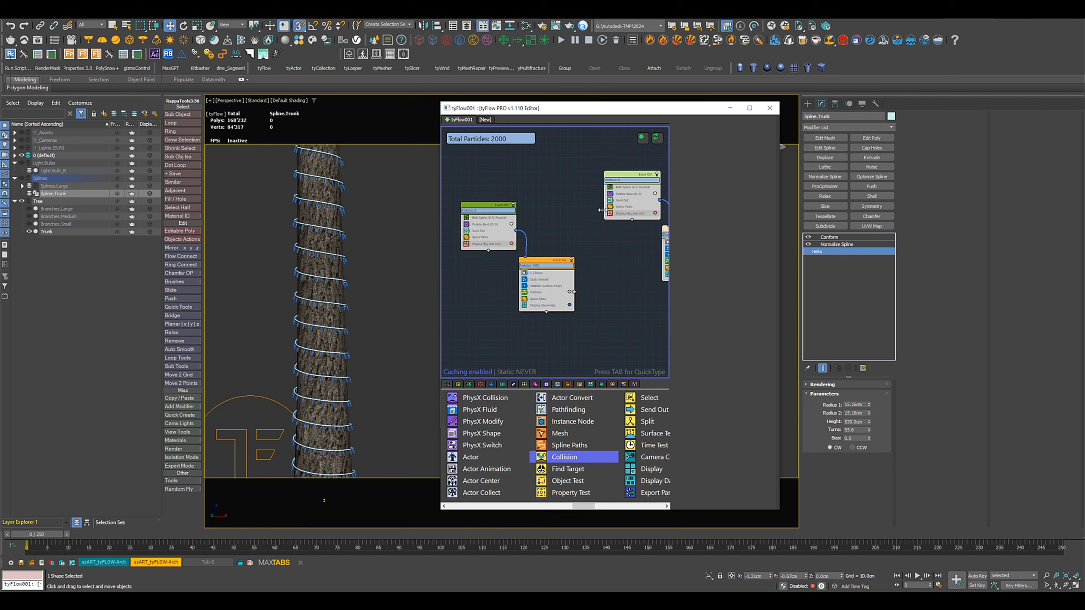
middle_click_drag(571, 232, 473, 257)
Unhide the Splines layer to show the branch splines around the upper trunk
scroll(359, 206, "down", 4)
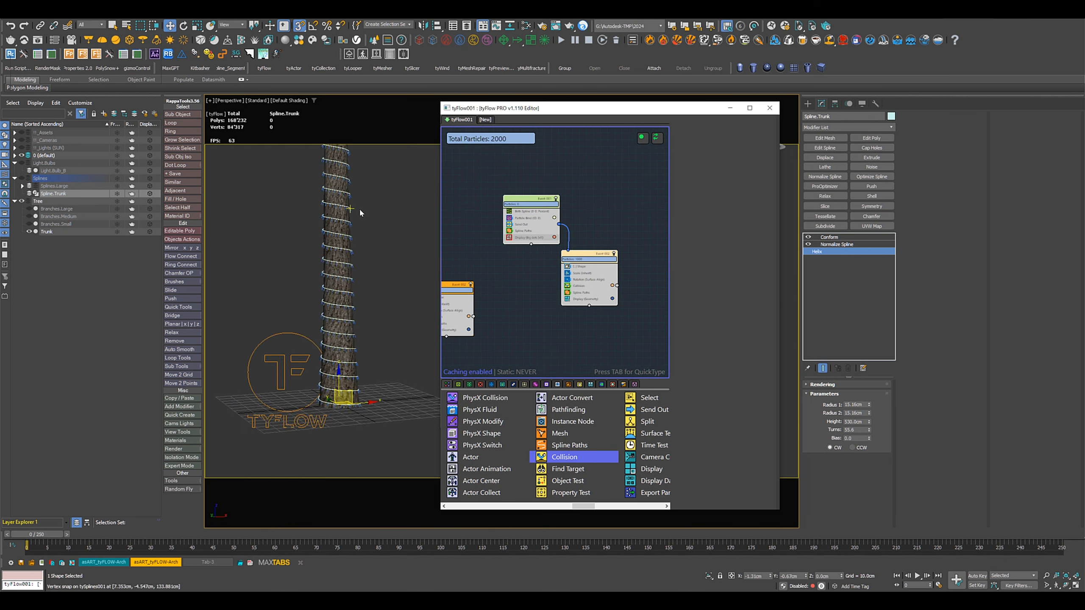
middle_click_drag(360, 209, 351, 389)
middle_click_drag(359, 274, 366, 398)
middle_click_drag(371, 309, 373, 401)
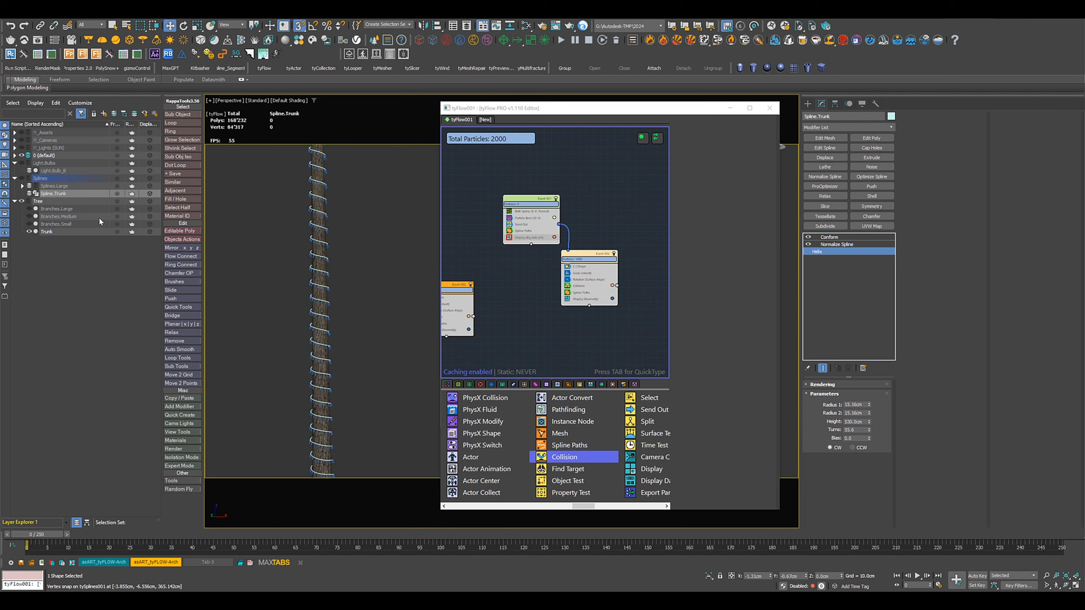
left_click(21, 180)
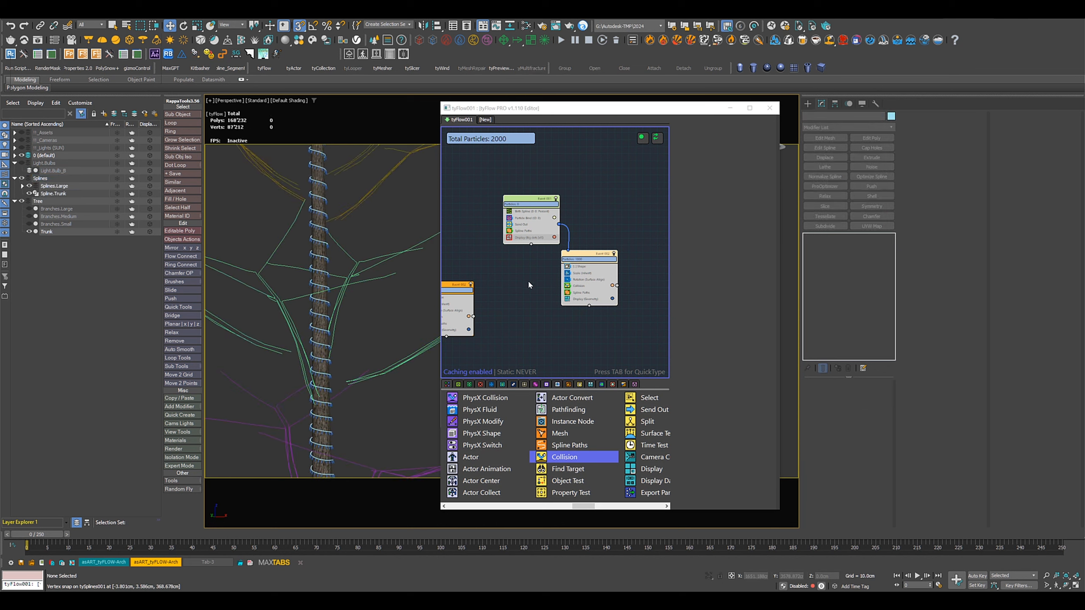
Remove Spline.Trunk from the splines list of the duplicated flow's Birth Spline operator
left_click(534, 234)
scroll(534, 240, "up", 2)
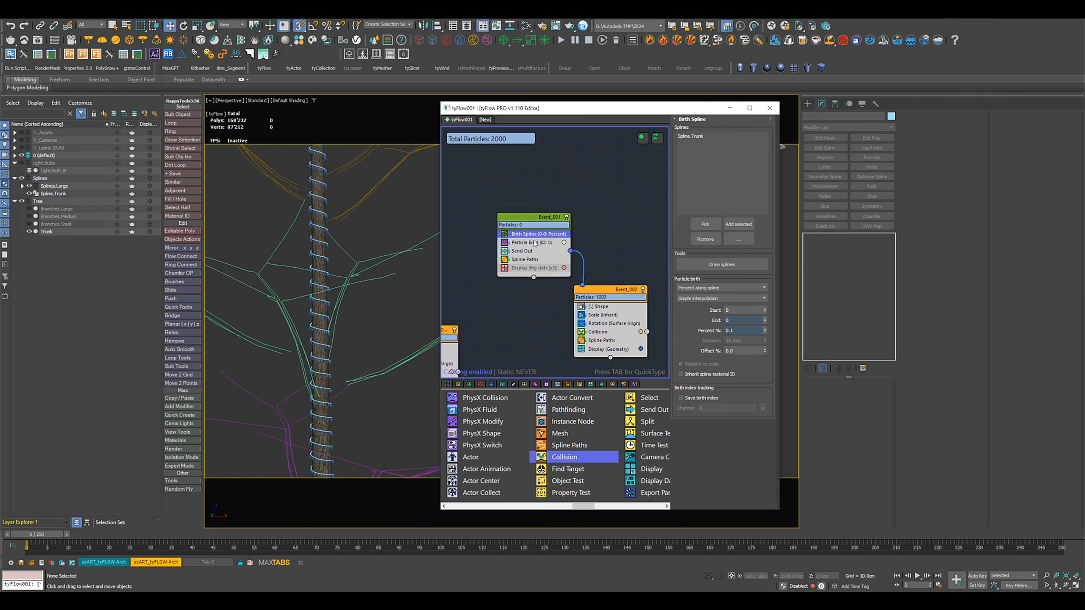
scroll(534, 242, "up", 1)
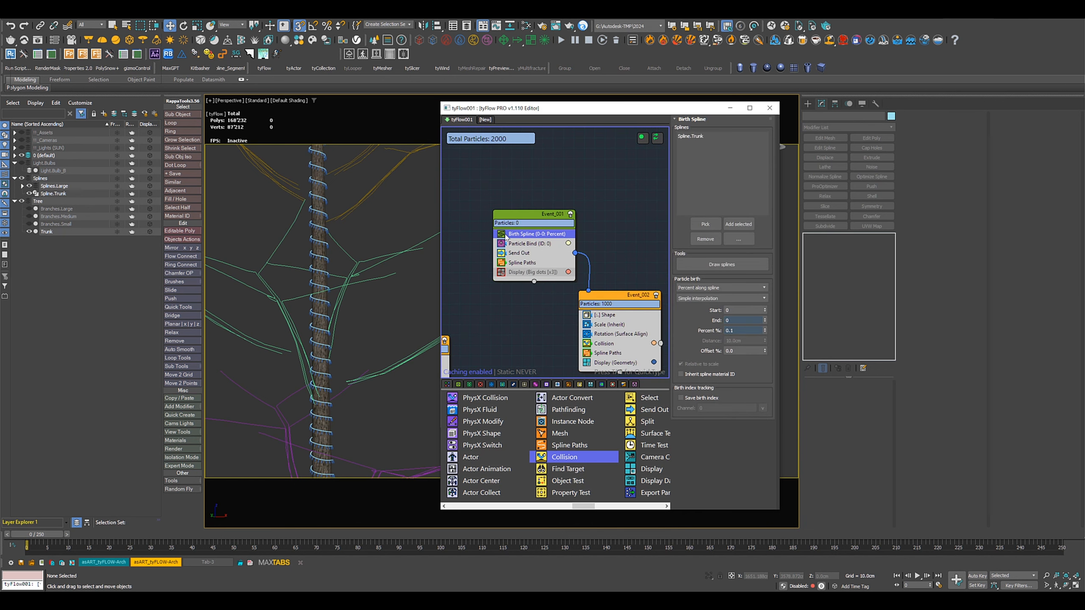
left_click(691, 136)
left_click(705, 239)
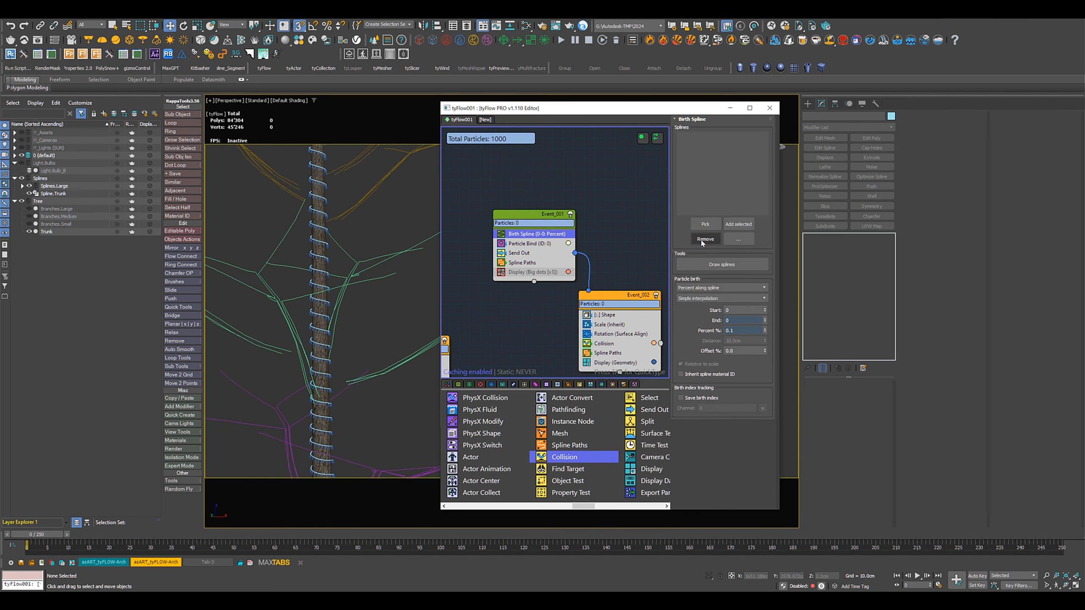
Pick the lowest large-branch spline, Splines.Large_001, as the source of the duplicated flow's Birth Spline operator
middle_click_drag(358, 370, 347, 269)
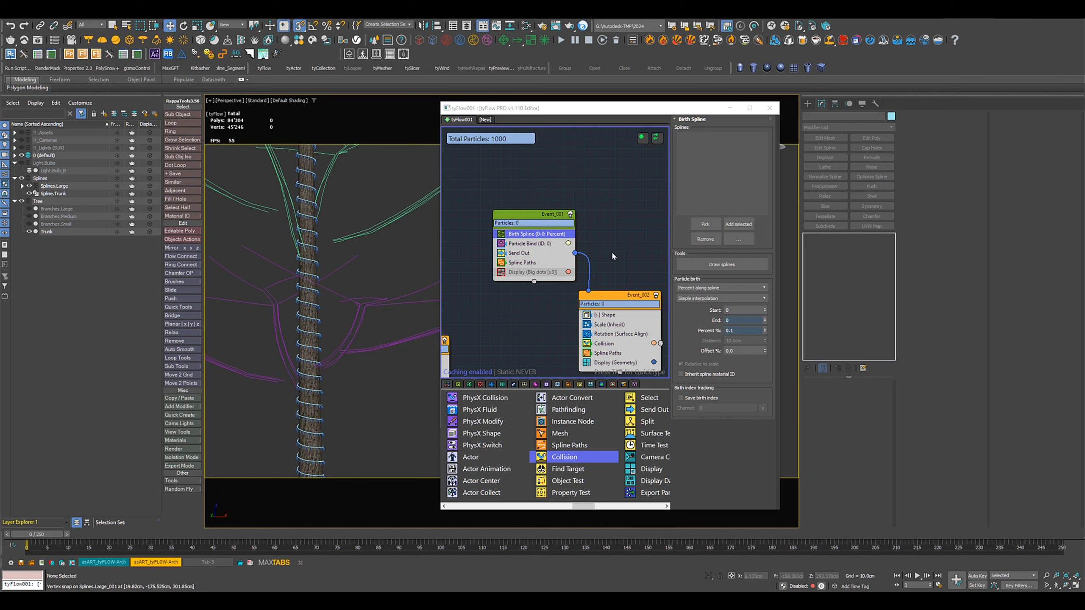
left_click(719, 223)
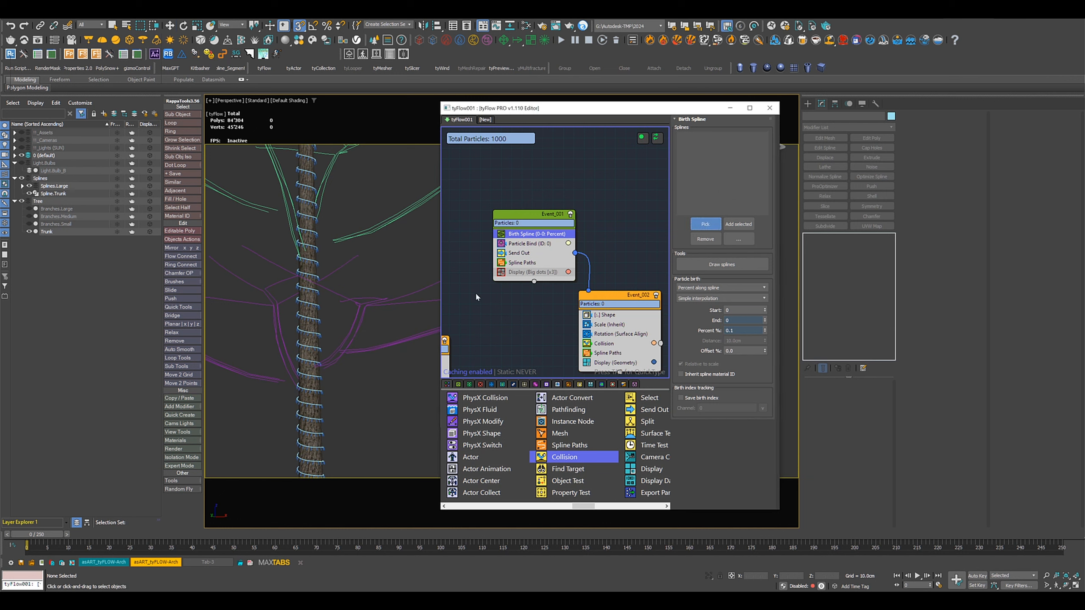
left_click(388, 343)
middle_click_drag(374, 401, 365, 373, "alt")
scroll(365, 374, "up", 3)
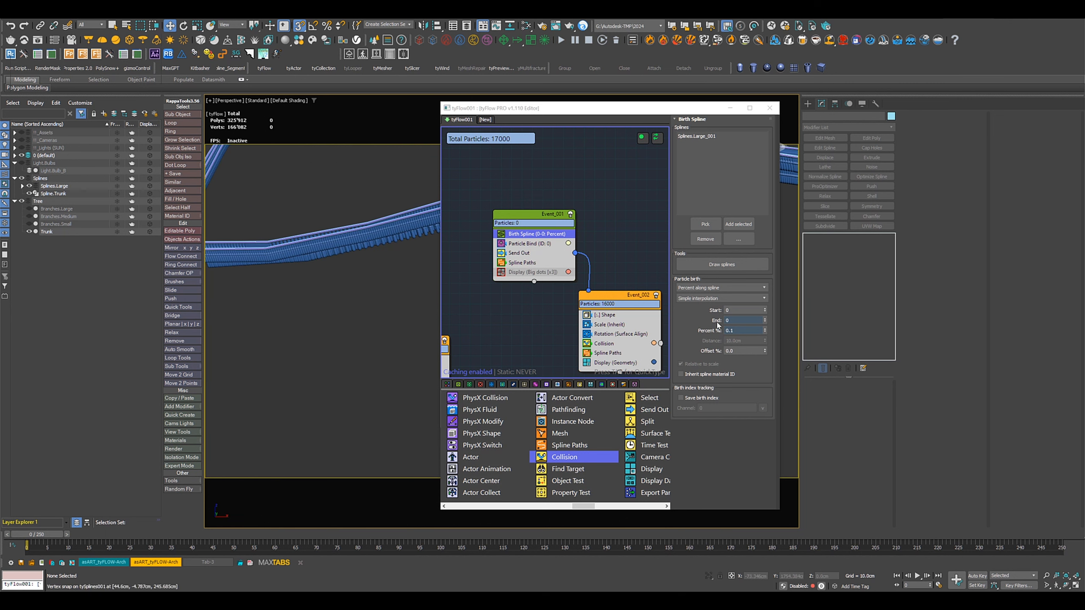
Set the Birth Spline's percent along spline to 1.0 for the branch flow
double_click(738, 331)
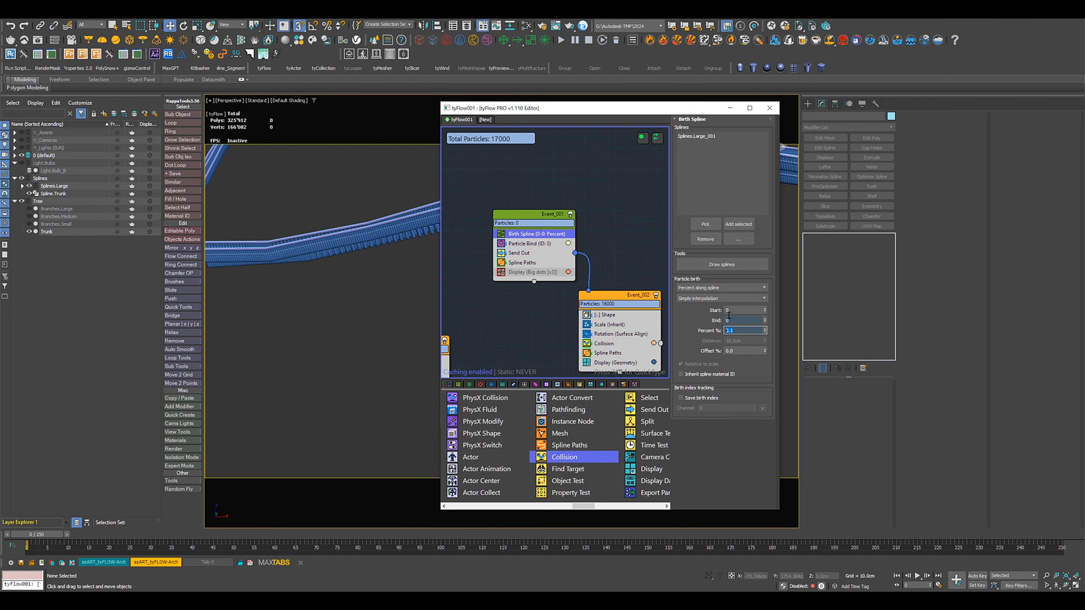
type("1")
key("Return")
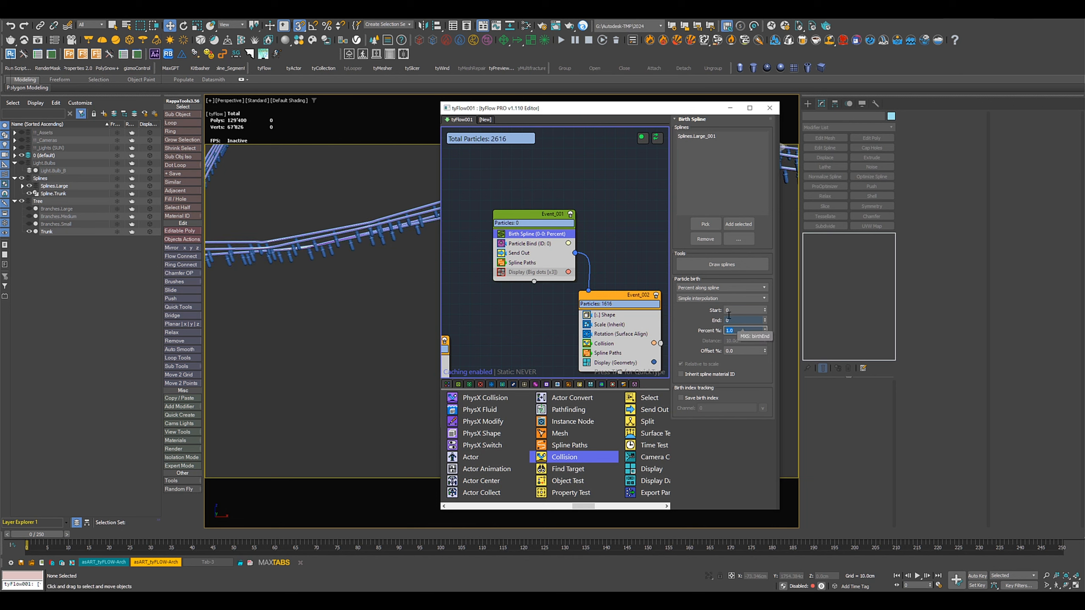
scroll(370, 292, "down", 4)
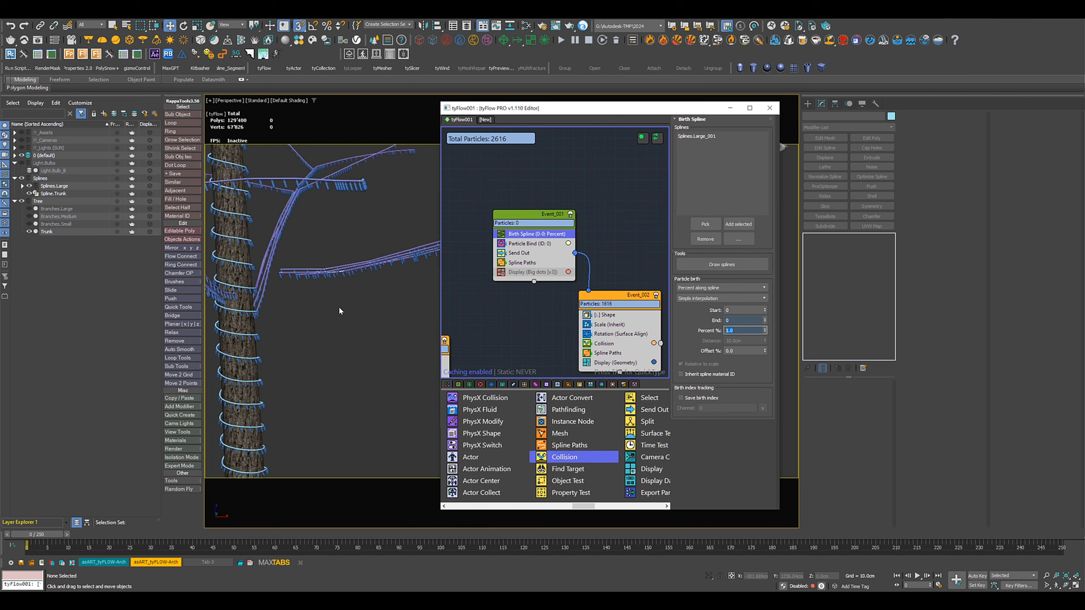
middle_click_drag(340, 311, 271, 315, "alt")
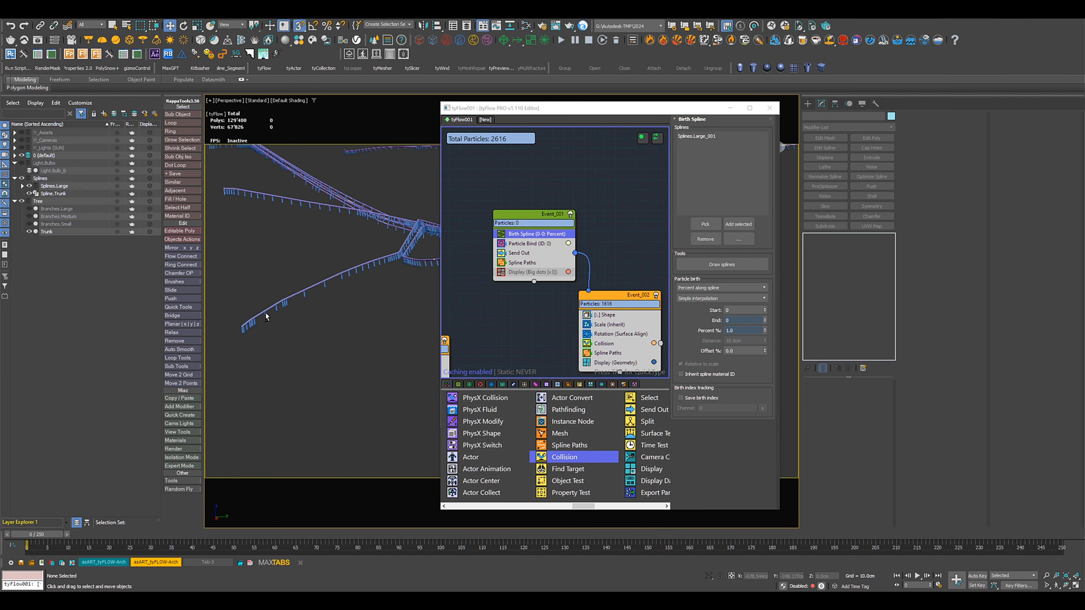
Set the test value of the branch flow Shape operator's Every nth filter to 3
left_click(612, 317)
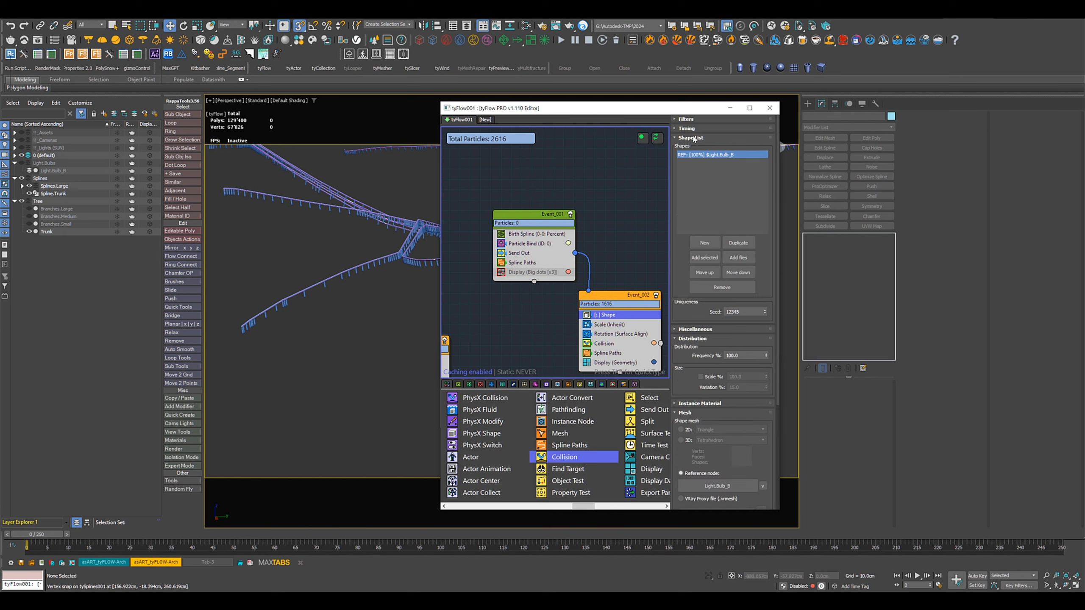
left_click(686, 119)
left_click(708, 159)
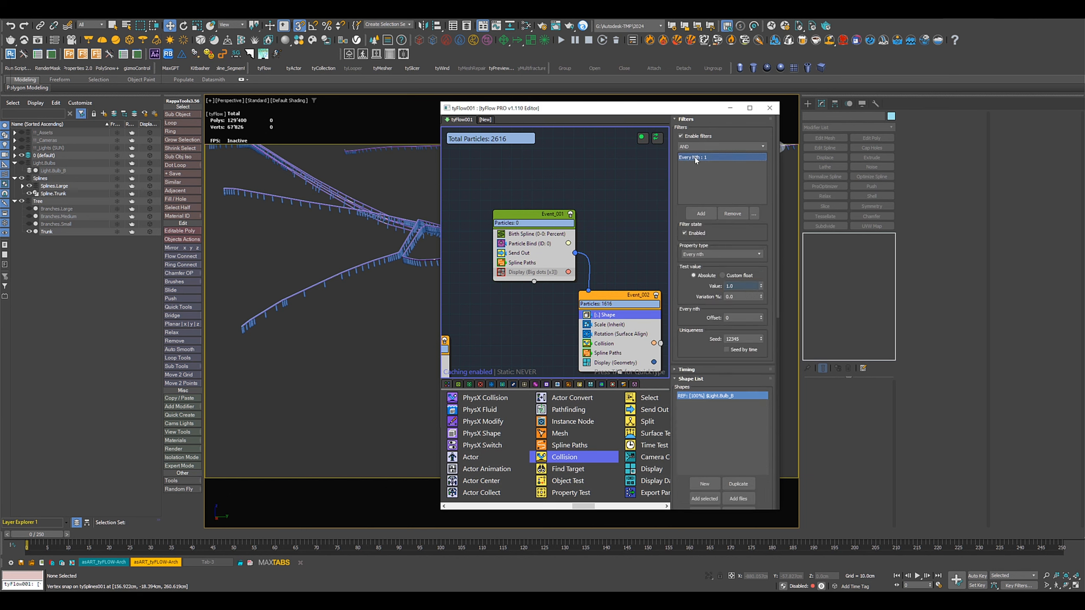
type("2")
key("Return")
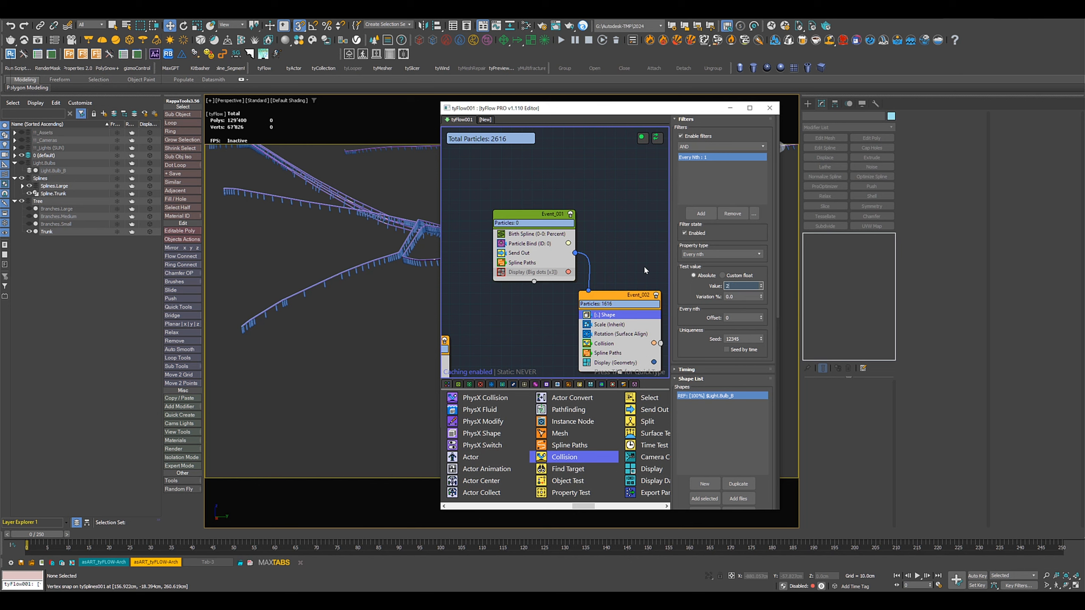
type("3")
key("Return")
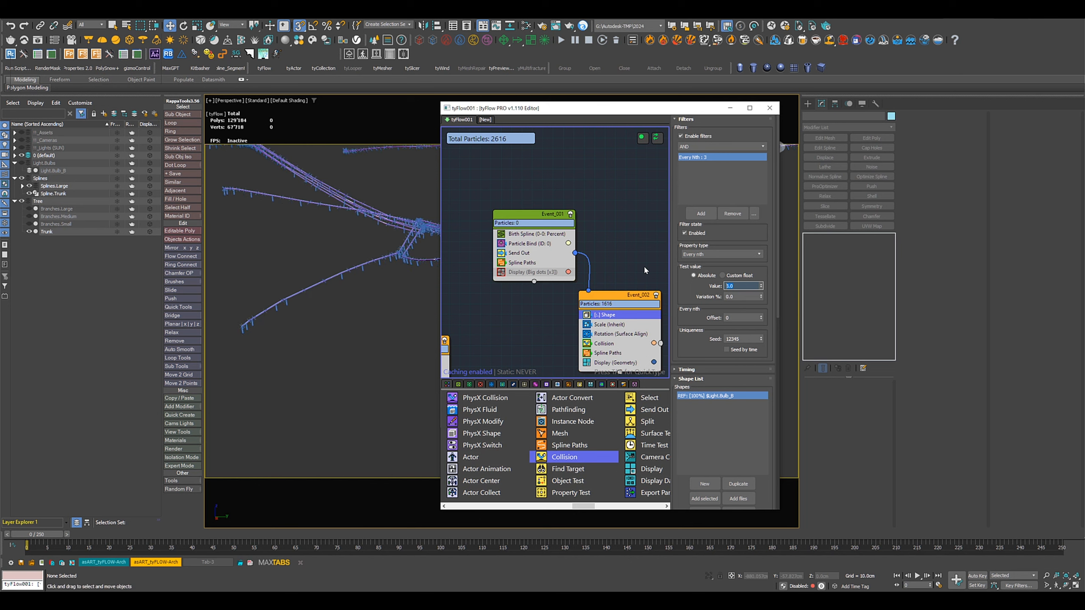
Switch the branch flow's Rotation operator off and back on to compare the bulb orientation on the branches
scroll(294, 301, "down", 5)
middle_click_drag(303, 317, 359, 318, "alt")
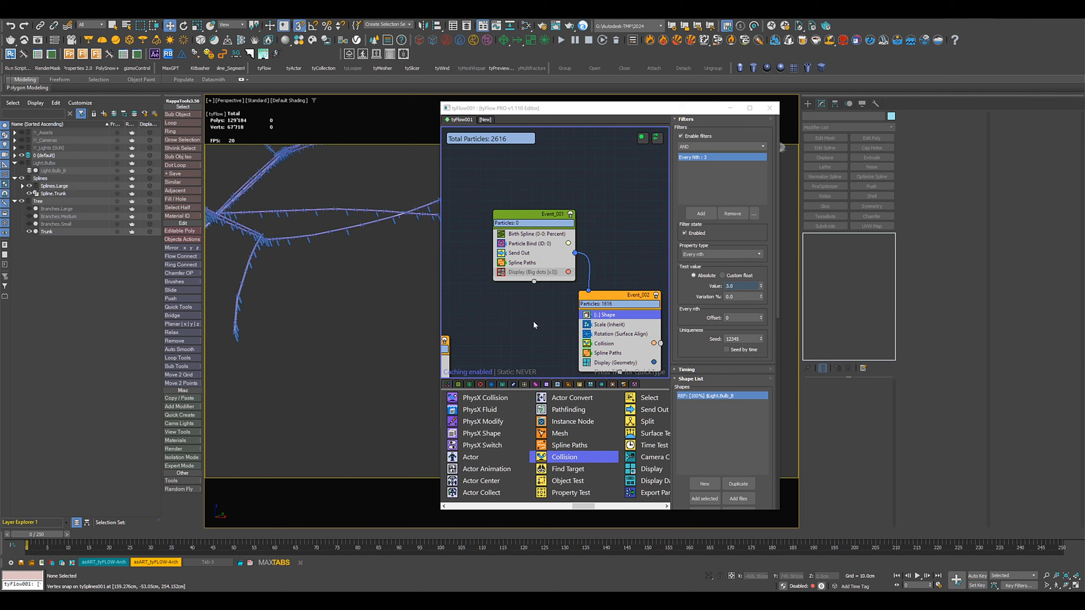
left_click(587, 336)
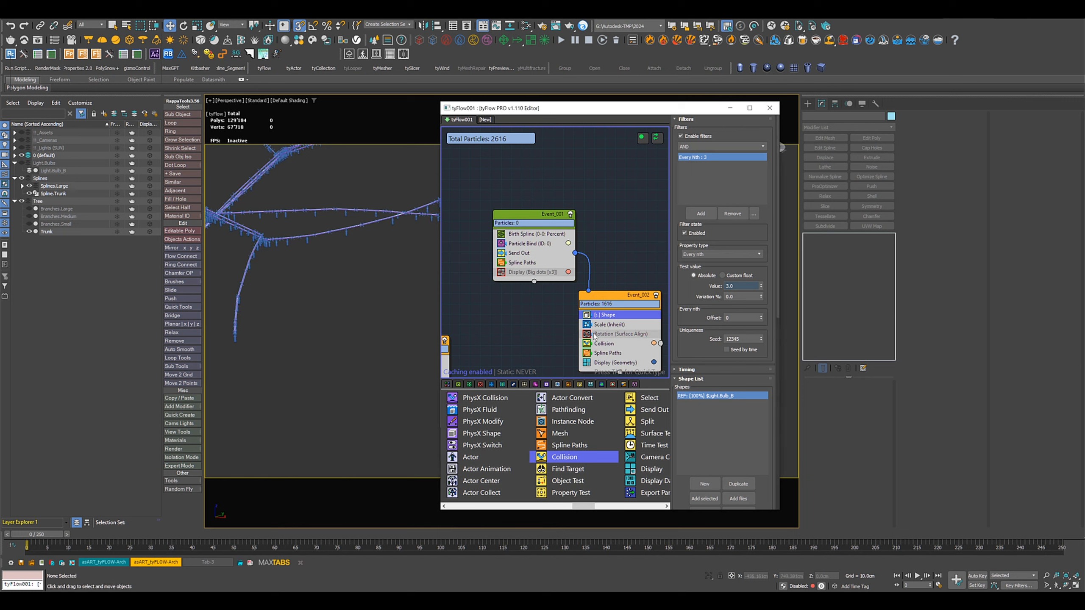
middle_click_drag(350, 315, 363, 315, "alt")
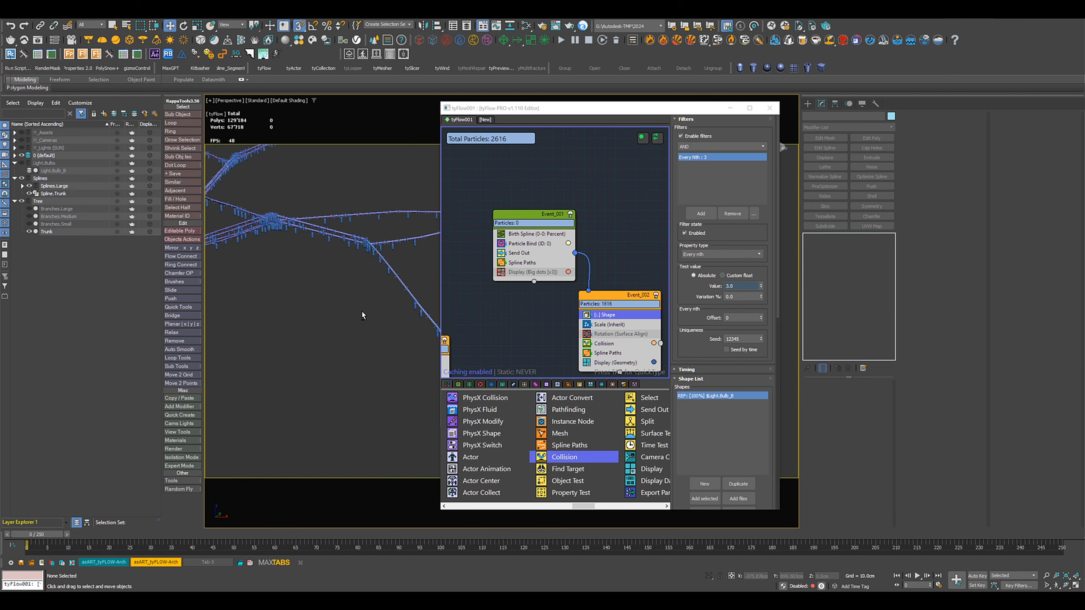
left_click(586, 336)
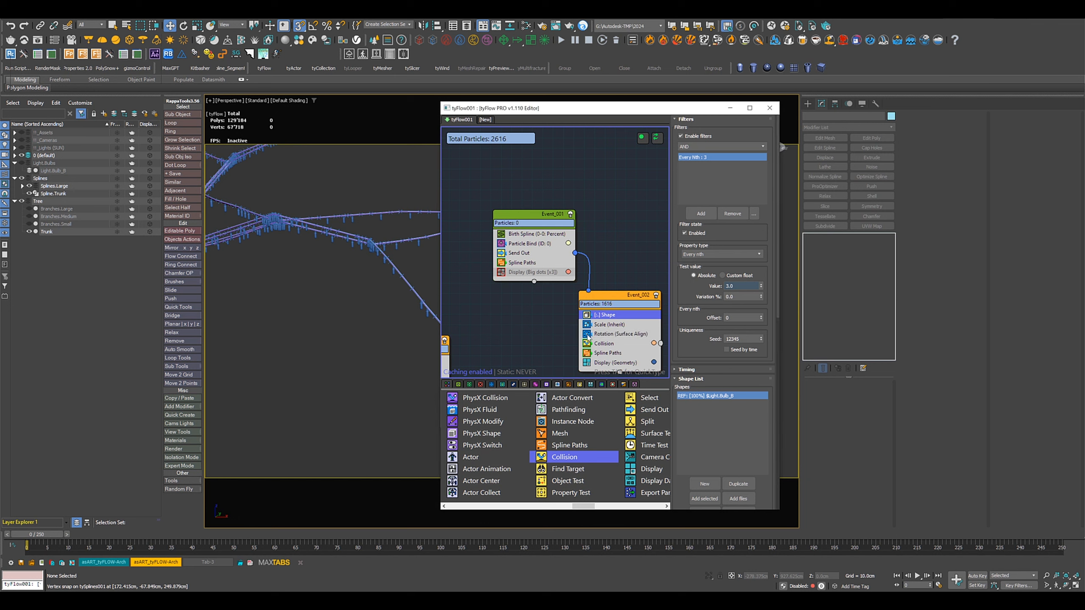
Replace Trunk with Branches.Large in the orientation objects of the branch flow's Rotation operator
left_click(613, 335)
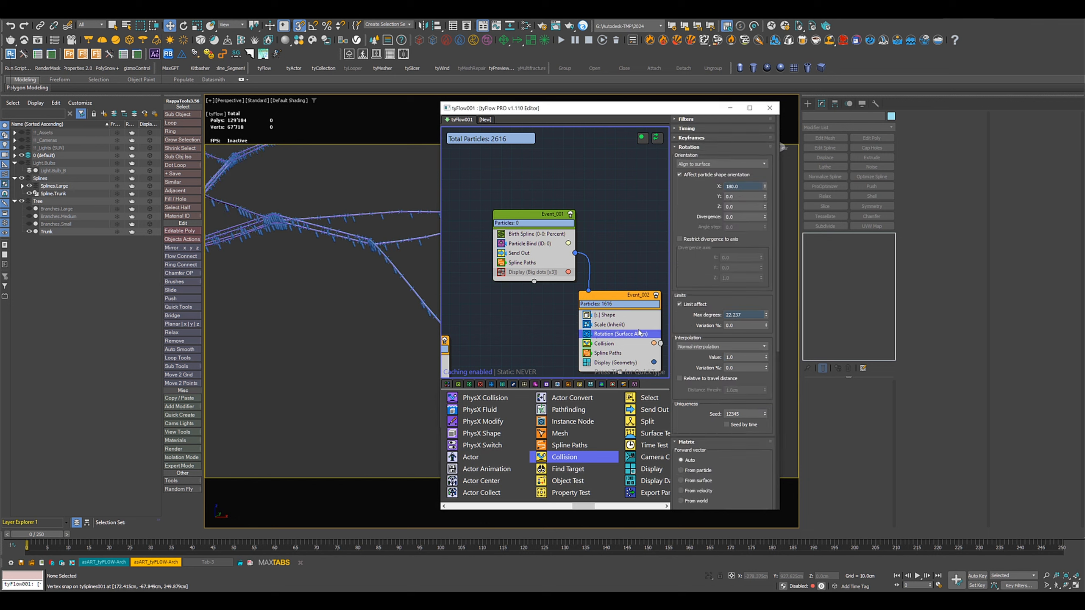
left_click_drag(696, 414, 670, 153)
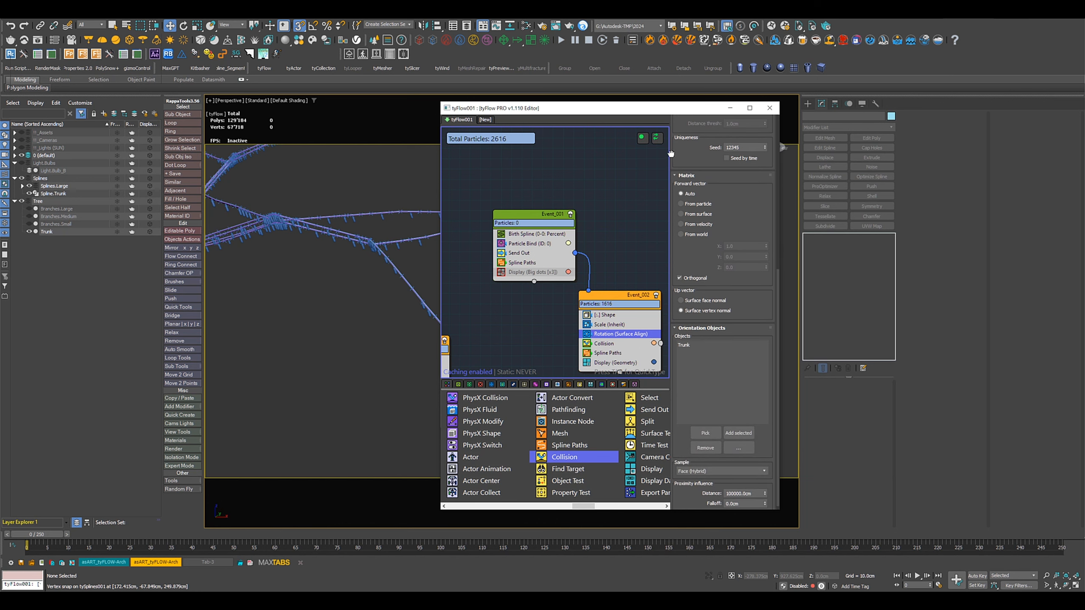
left_click(692, 347)
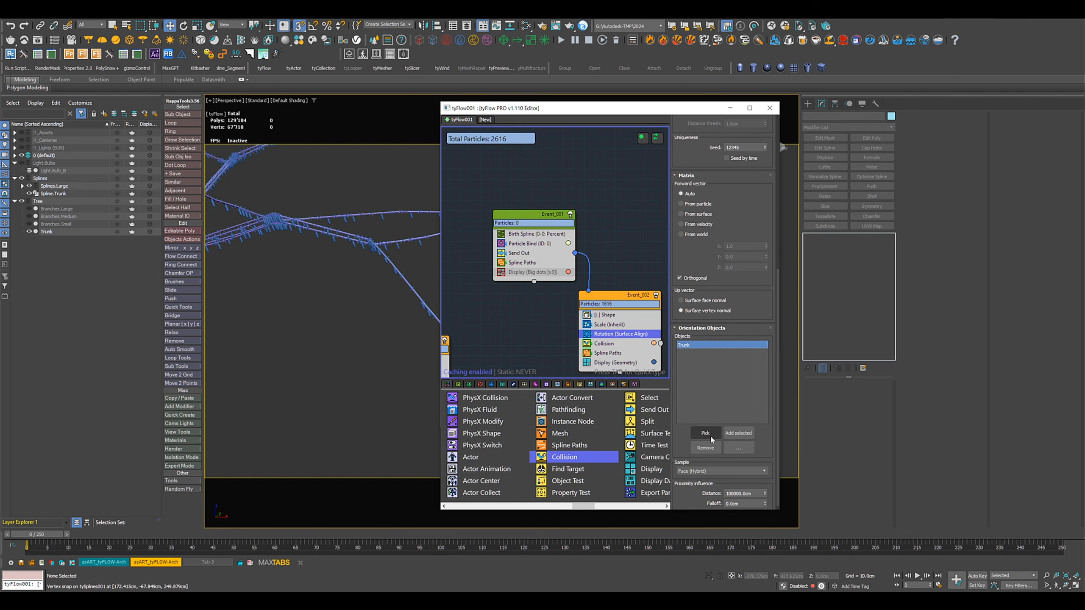
left_click(706, 449)
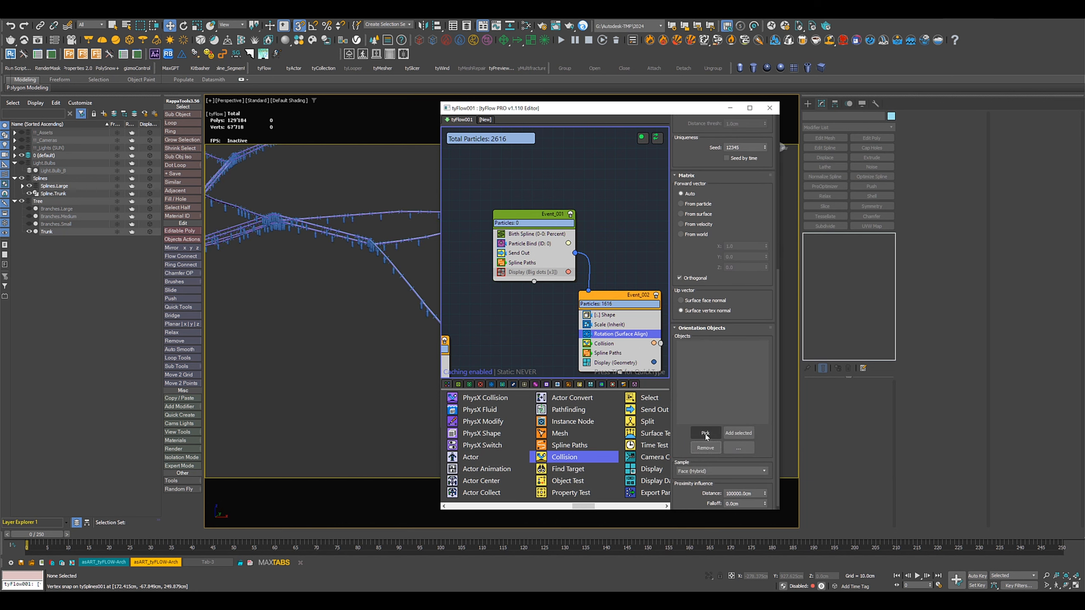
left_click(706, 434)
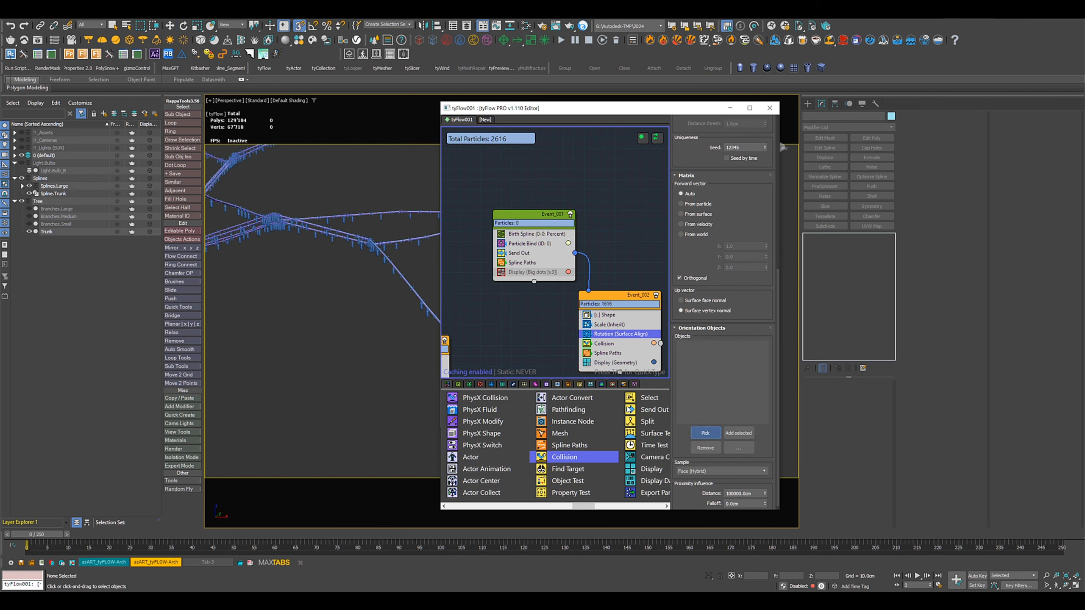
left_click(49, 209)
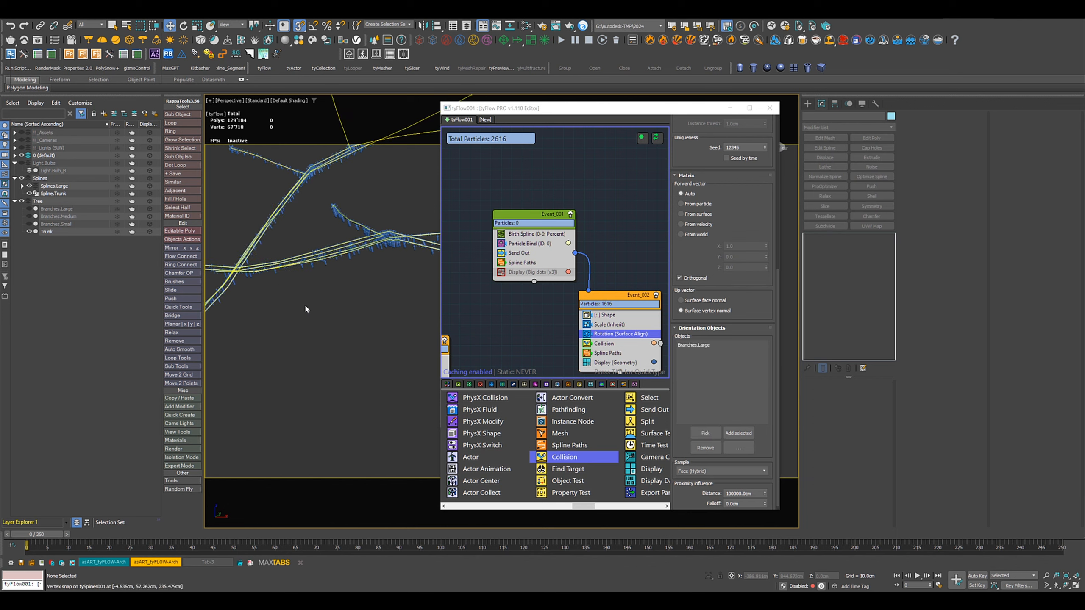
Raise the Rotation operator's maximum degrees limit to 35.357
middle_click_drag(306, 307, 332, 334)
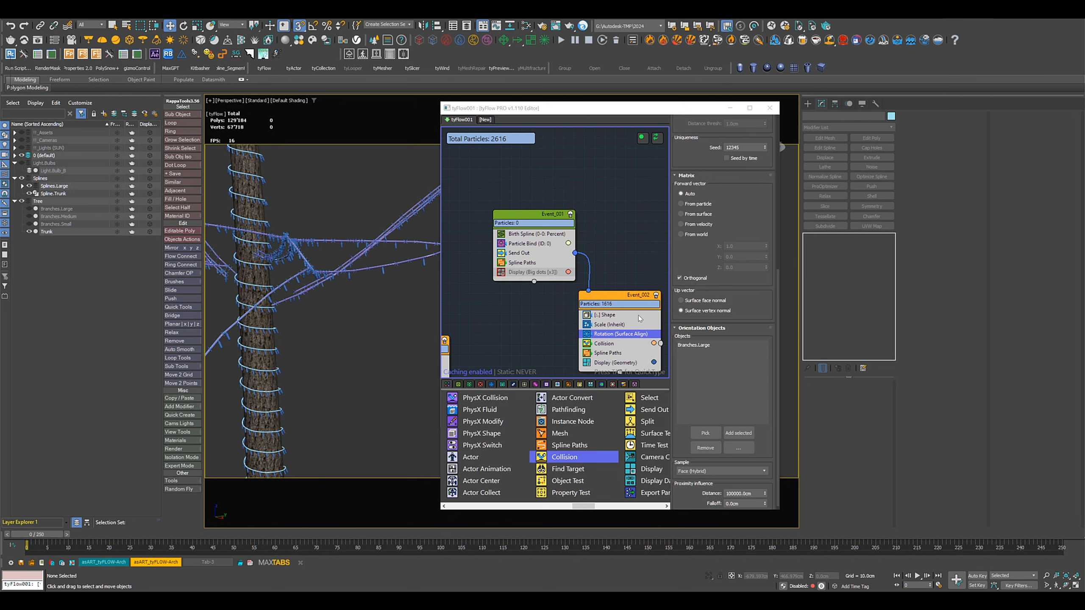
left_click_drag(694, 154, 708, 370)
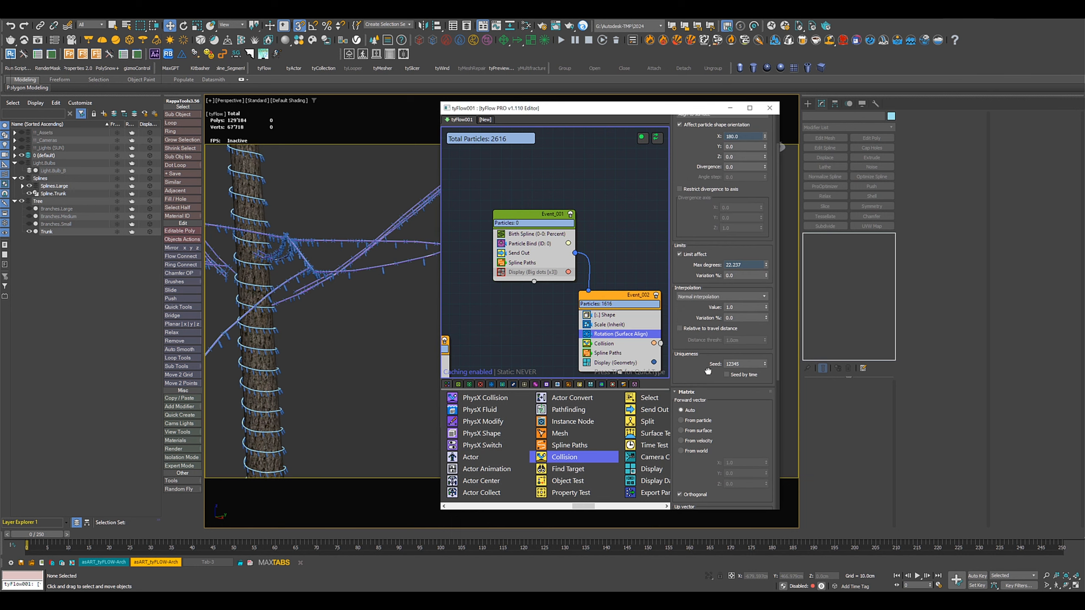
mouse_move(767, 268)
left_mouse_down()
mouse_move(763, 349)
mouse_move(763, 256)
left_mouse_up()
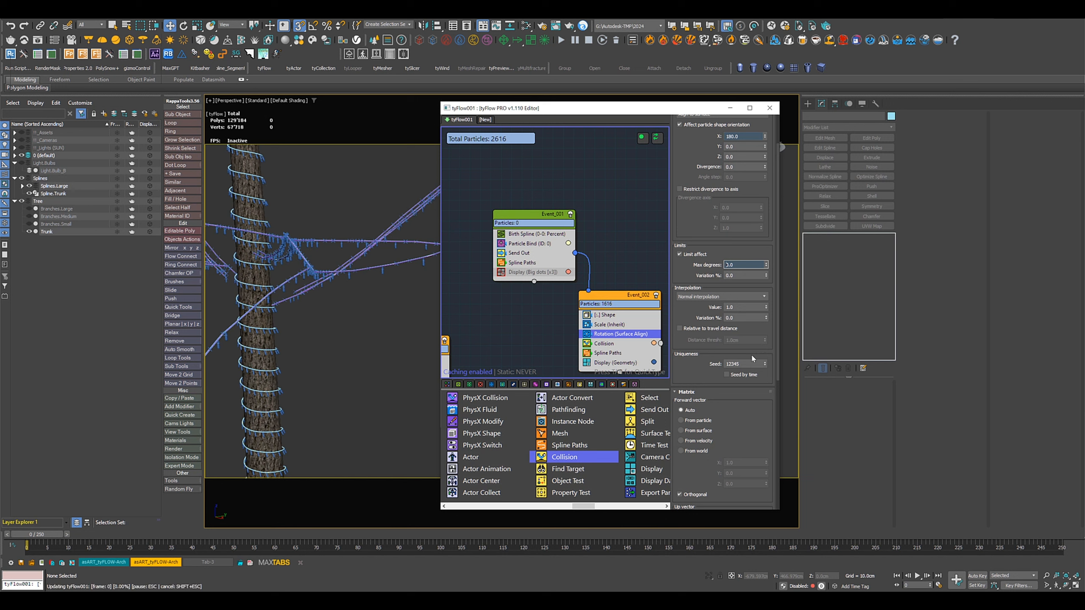
Change the Rotation operator's orientation mode to Random 3D and check the bulbs around the branches
left_click_drag(690, 146, 692, 197)
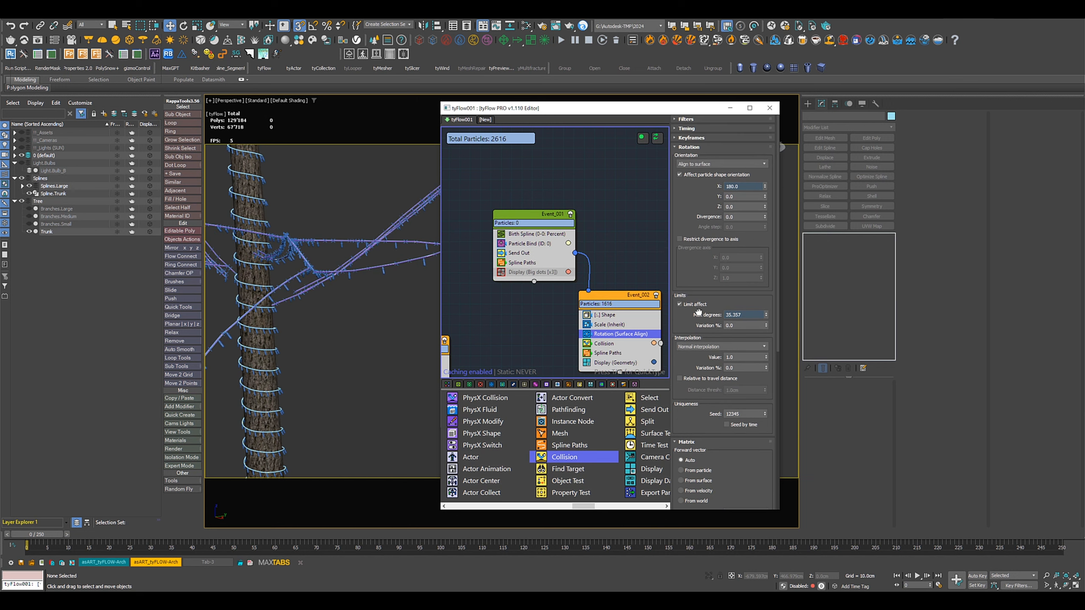
left_click(700, 164)
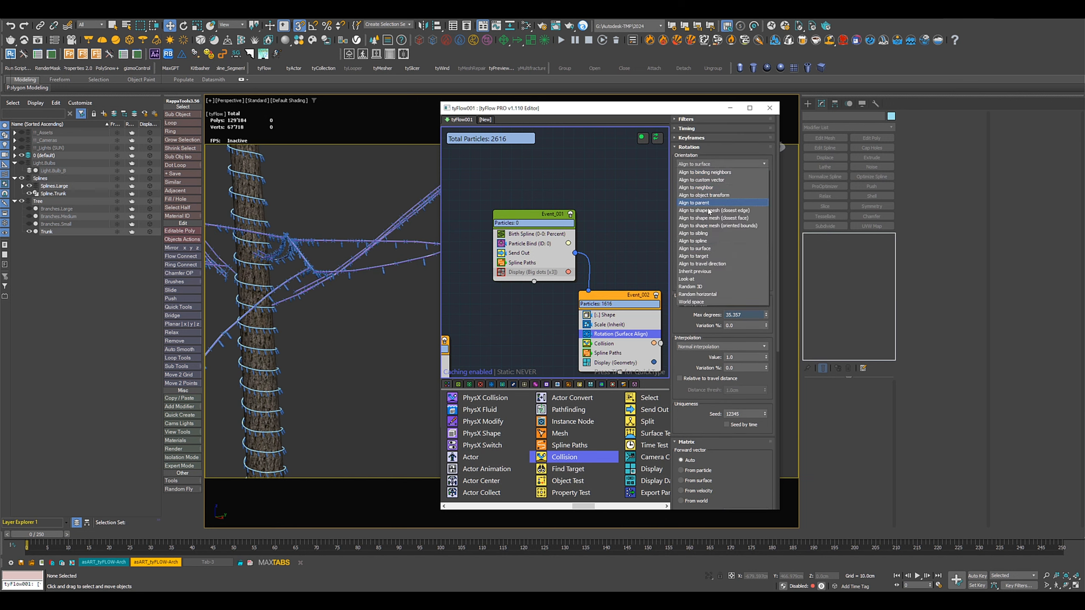
left_click(698, 287)
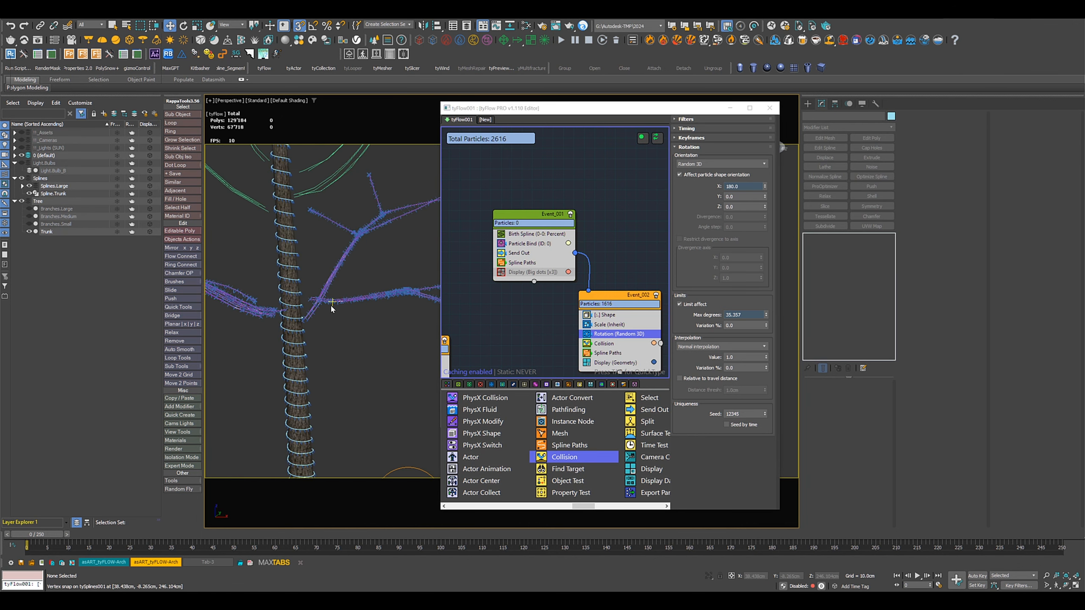
mouse_move(330, 304)
middle_mouse_down("alt")
mouse_move(286, 299)
mouse_move(315, 308)
middle_mouse_up("alt")
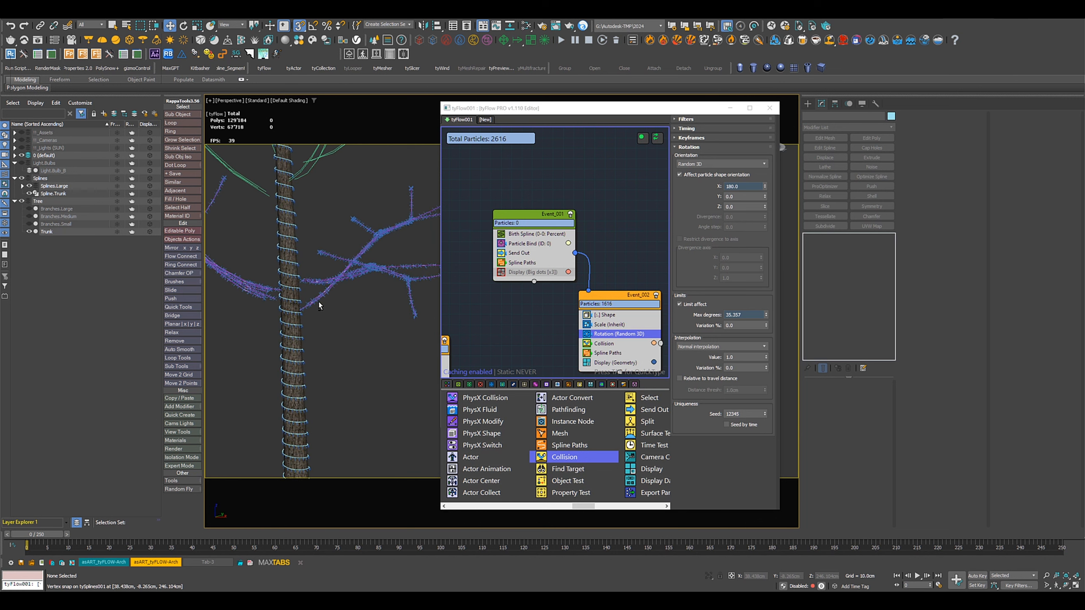
Add the four upper branch splines, Splines.Large_002 through Splines.Large_005, to the branch flow's Birth Spline operator
middle_click_drag(332, 257, 314, 310, "alt")
left_click(526, 238)
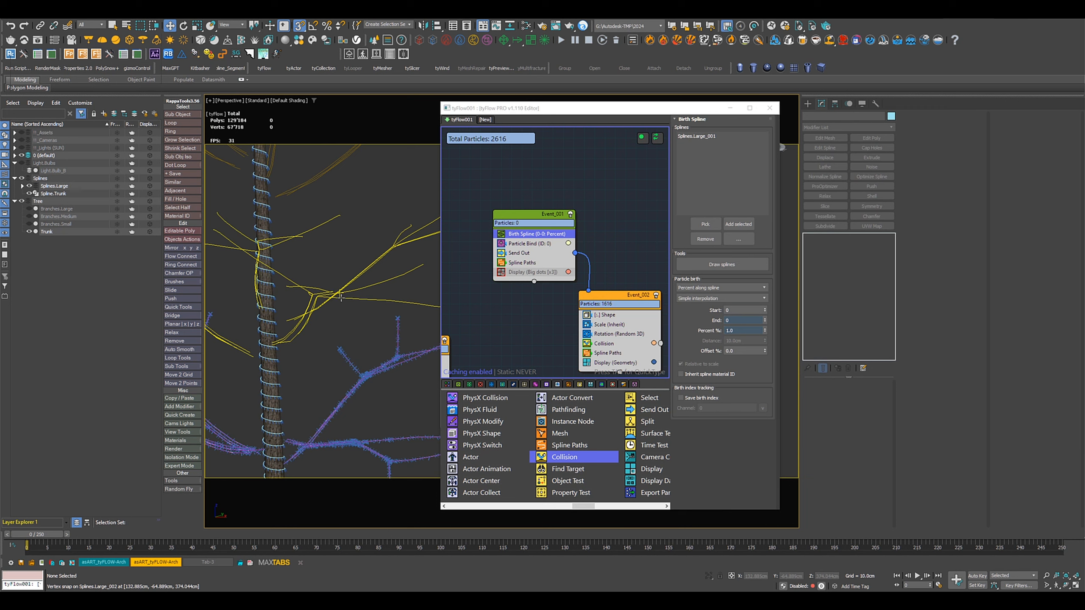
left_click(350, 278)
scroll(351, 278, "down", 8)
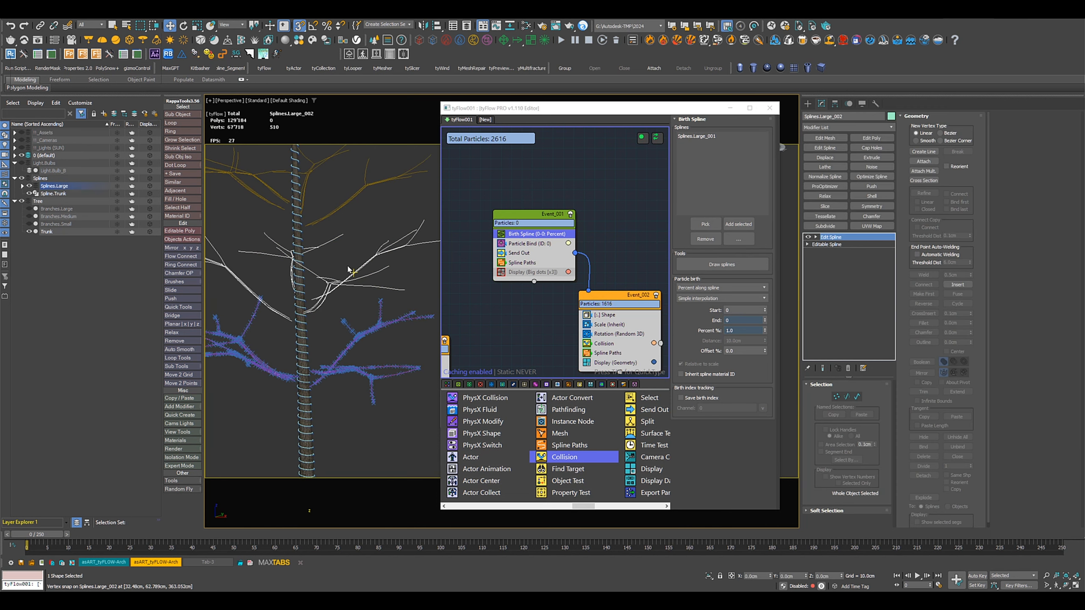
left_click(353, 235, "ctrl")
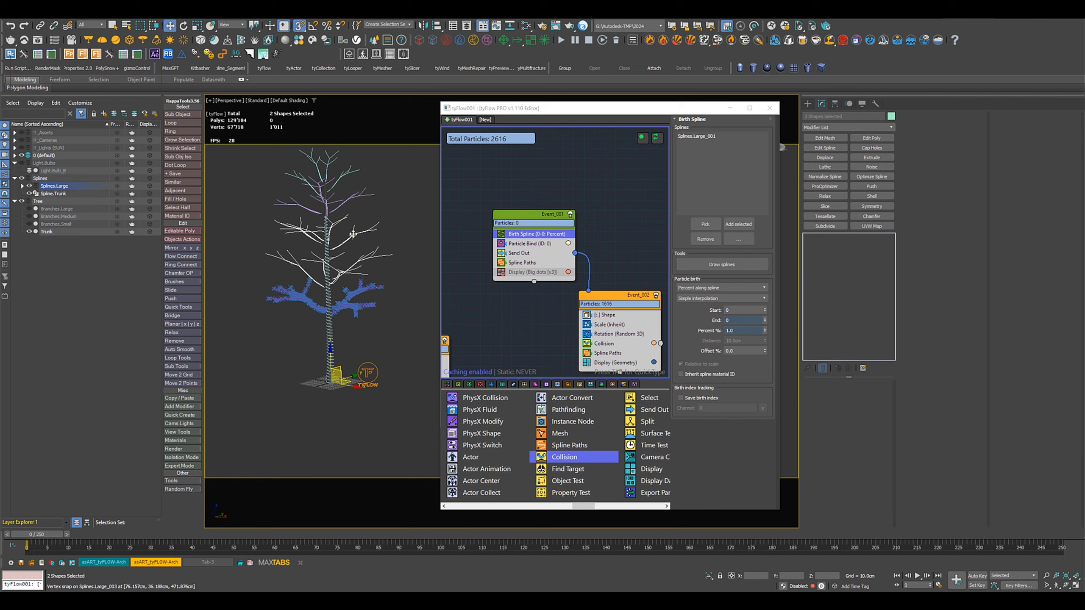
left_click(354, 199, "ctrl")
left_click(348, 173, "ctrl")
left_click(738, 224)
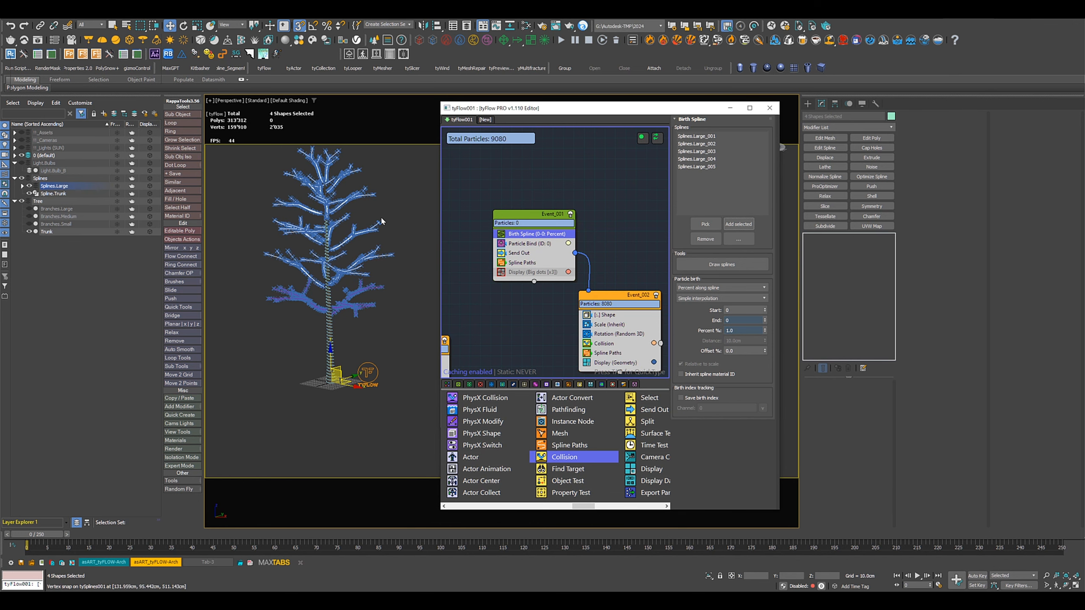
Hide the Splines layer and collapse its contents in the scene's layer list
scroll(352, 255, "up", 4)
mouse_move(352, 255)
middle_mouse_down("alt")
mouse_move(412, 250)
mouse_move(358, 254)
middle_mouse_up("alt")
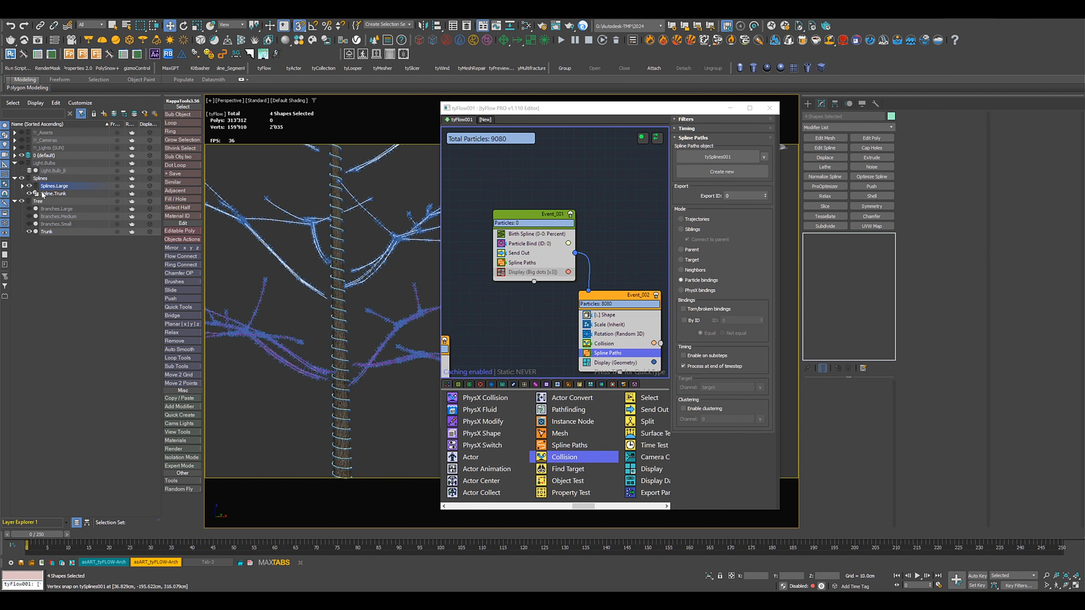
left_click(21, 179)
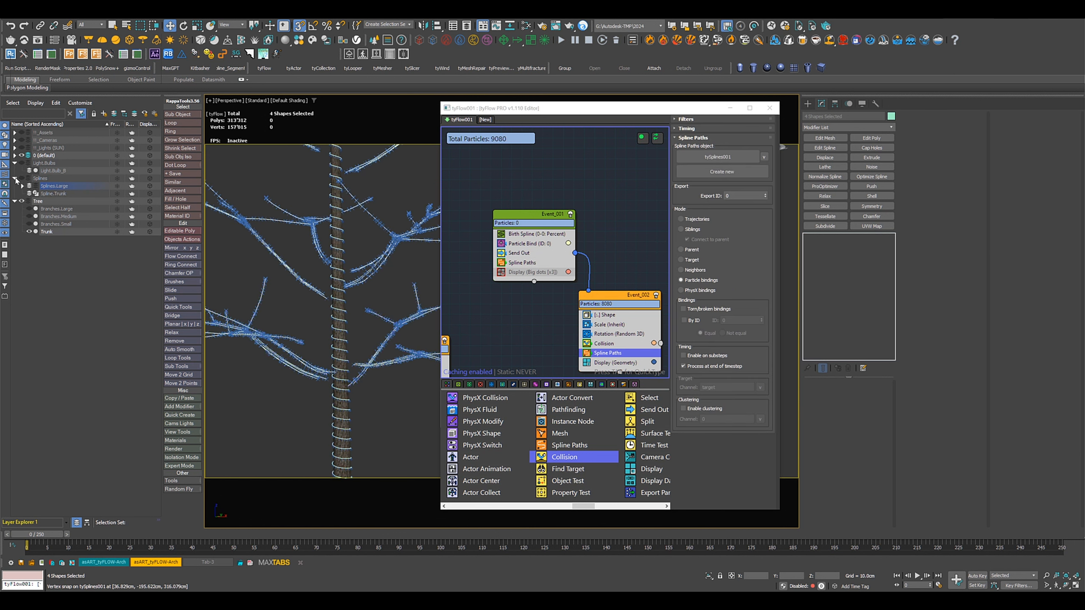
left_click(15, 179)
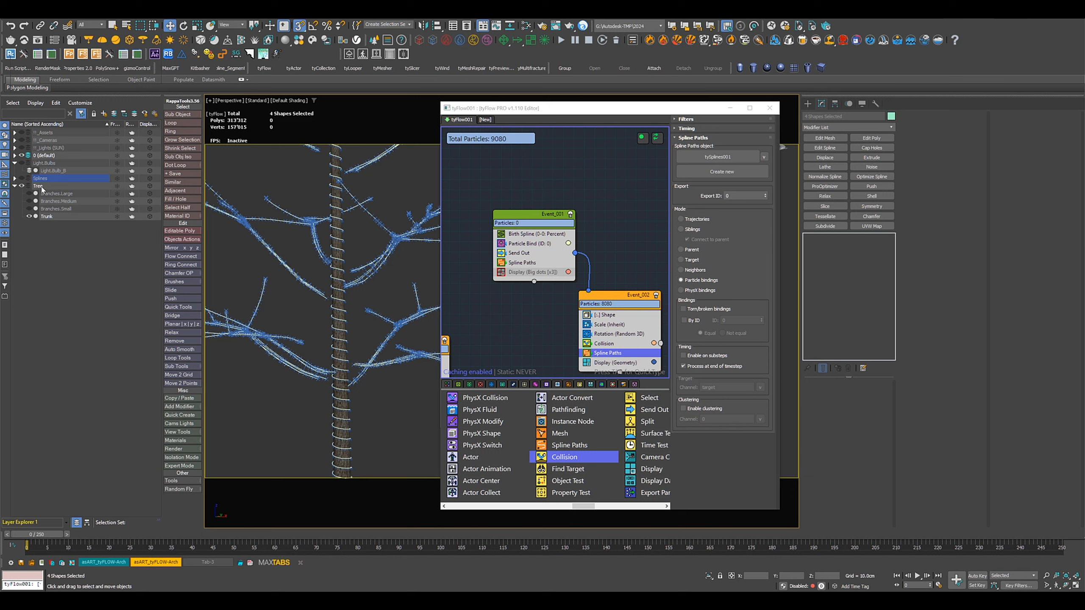
Show the Branches.Large mesh and examine the wrapped lights across the whole tree
left_click(42, 187)
left_click(36, 255)
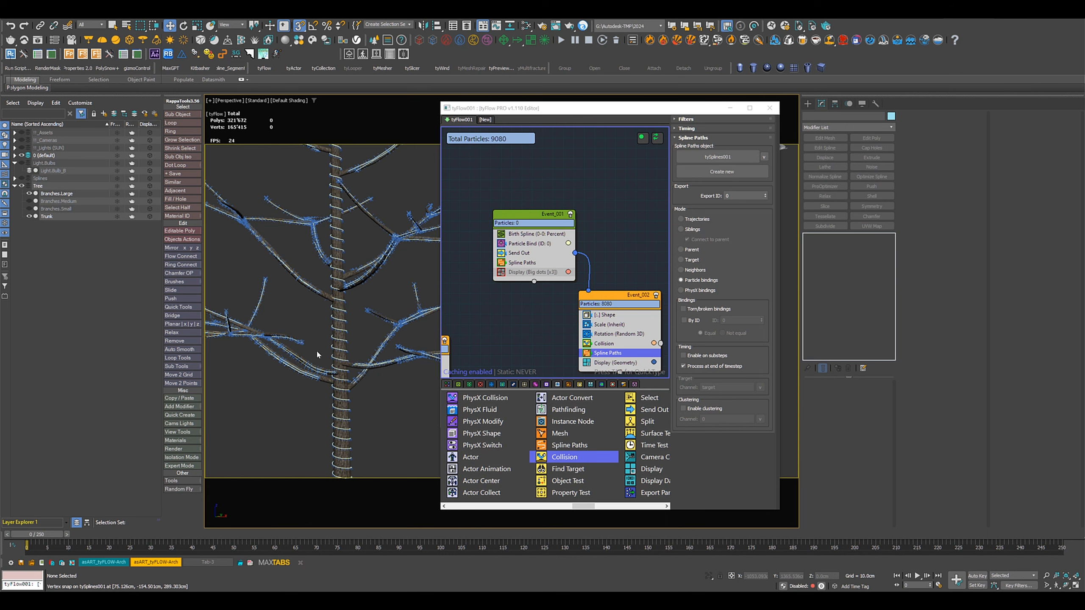
scroll(333, 363, "down", 5)
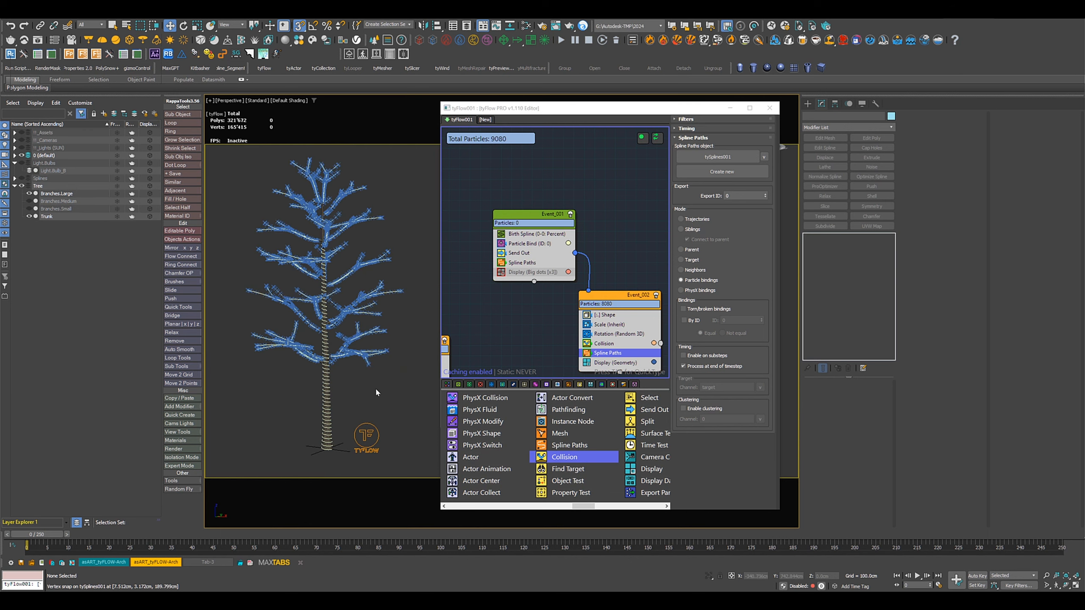
mouse_move(369, 396)
middle_mouse_down("alt")
mouse_move(360, 396)
mouse_move(374, 397)
middle_mouse_up("alt")
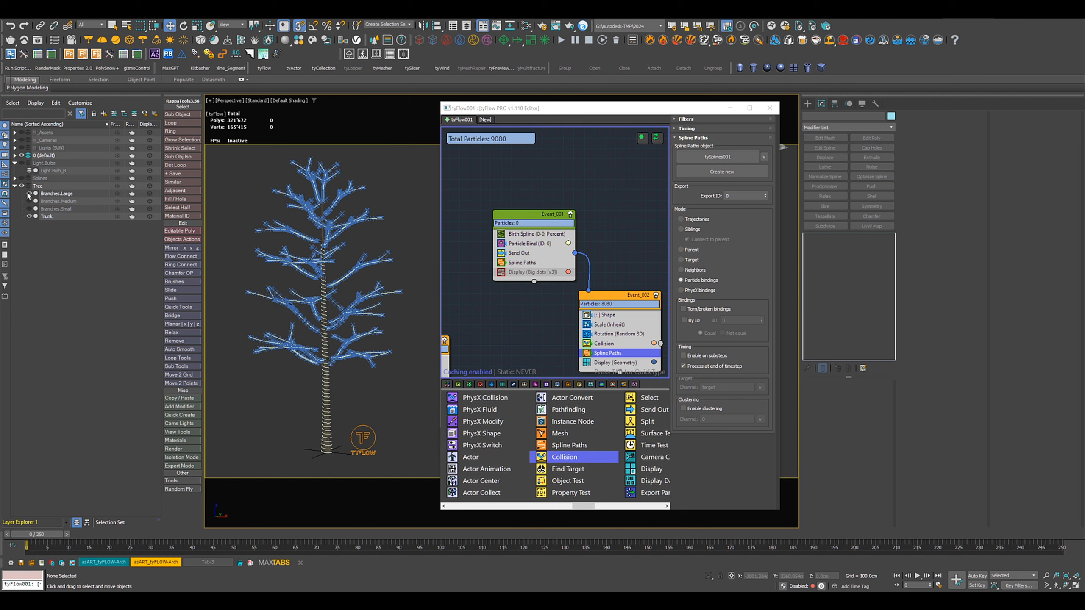
Hide the trunk, large branches, tyFlow001 and tySplines001, leaving only Branches.Small and Branches.Medium shown
left_click(29, 216)
left_click(30, 209)
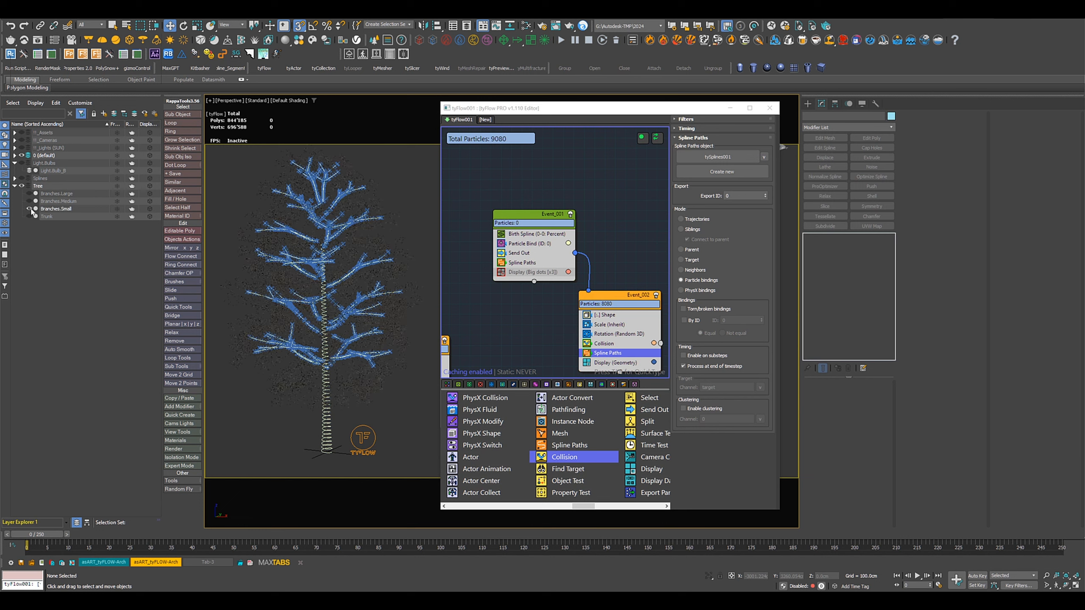
left_click(30, 202)
left_click(15, 155)
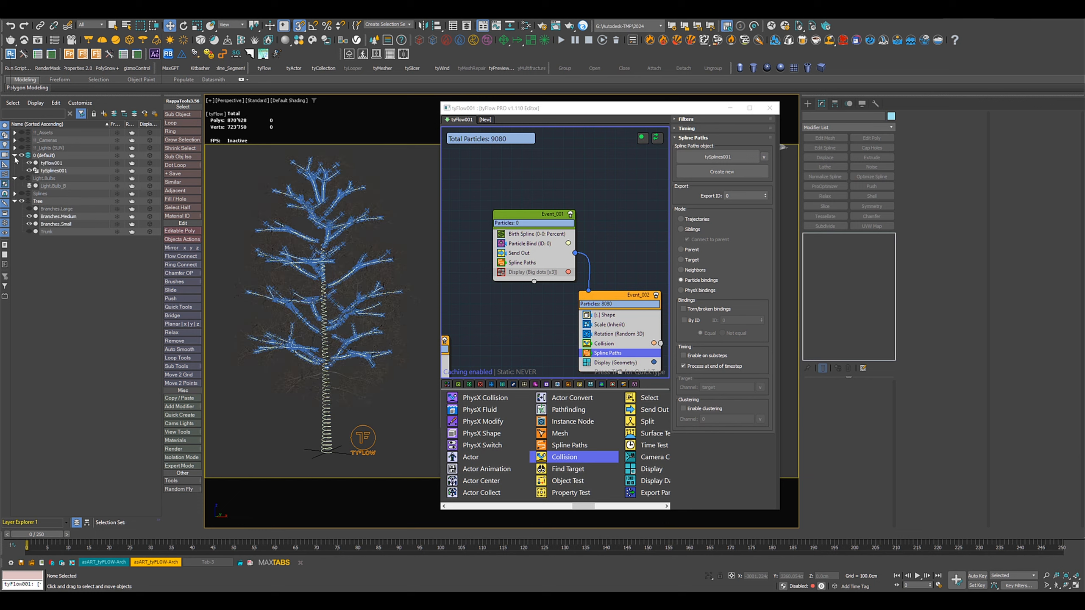
left_click(30, 163)
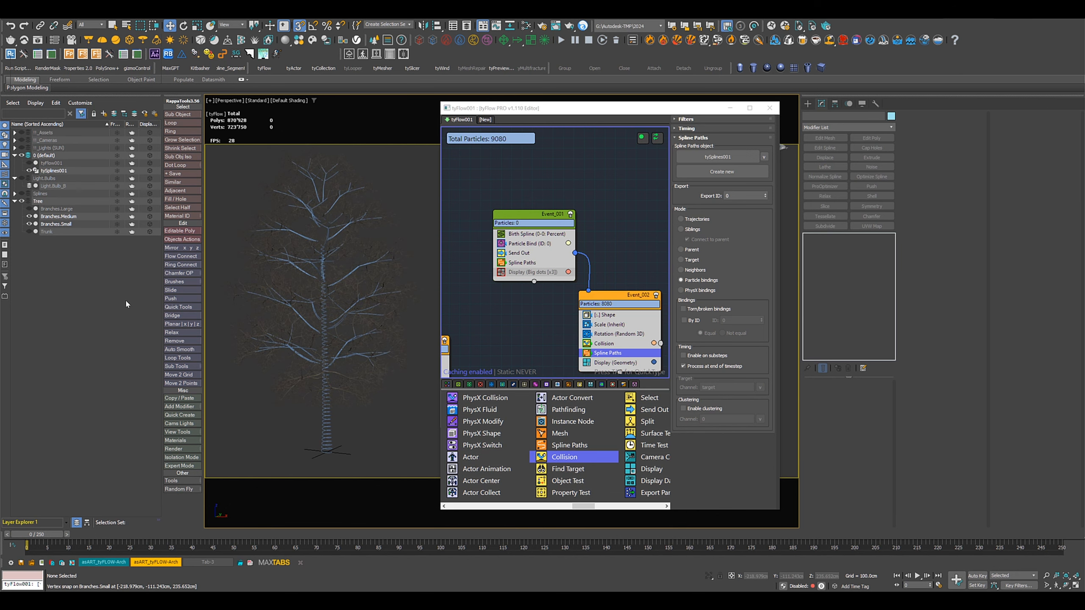
left_click(30, 171)
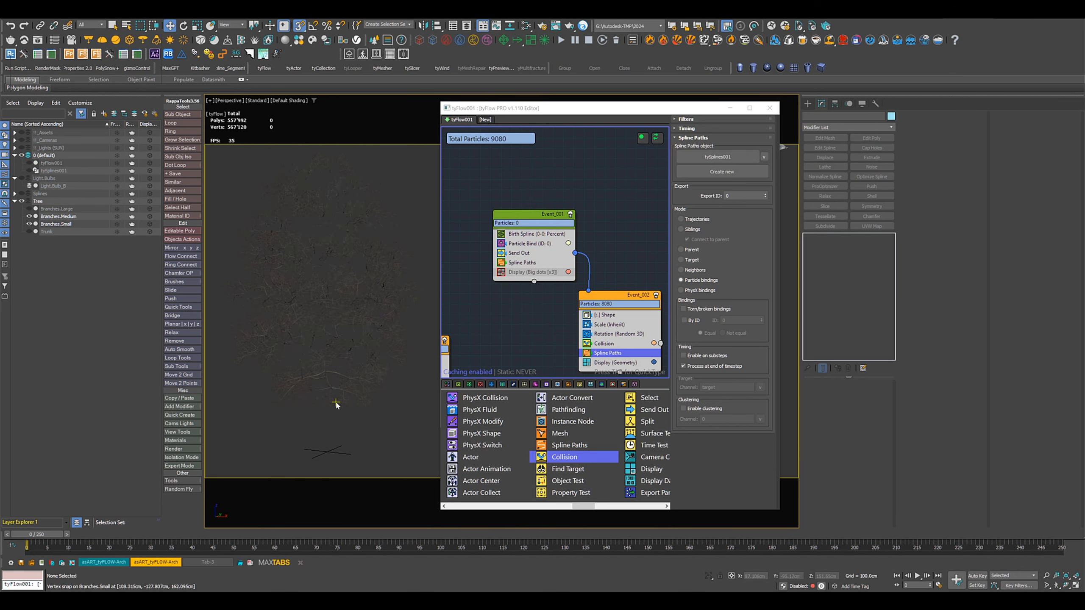
Examine the structure and density of the medium and small branches from several angles, with the tyFlow editor moved out of the way
left_click_drag(656, 107, 1084, 128)
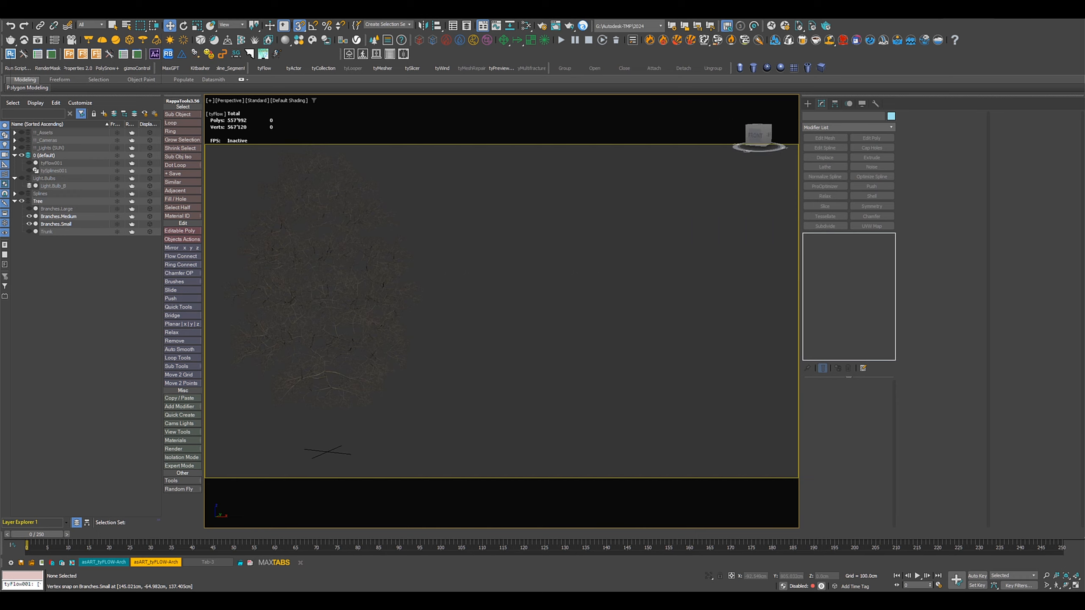
middle_click_drag(481, 296, 670, 296)
scroll(621, 370, "up", 10)
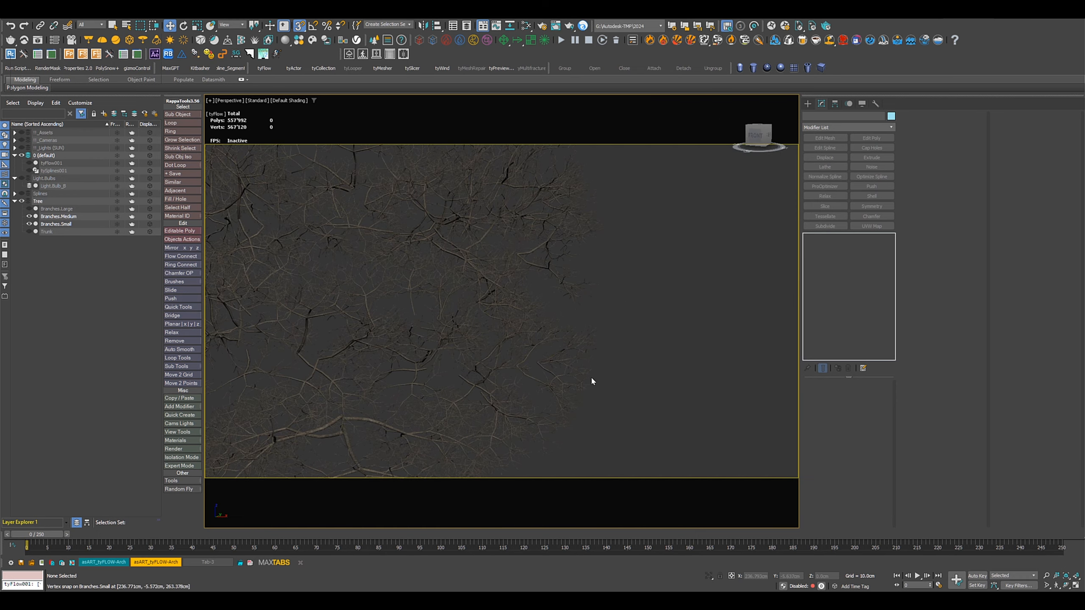
middle_click_drag(592, 372, 663, 379, "alt")
scroll(602, 358, "up", 8)
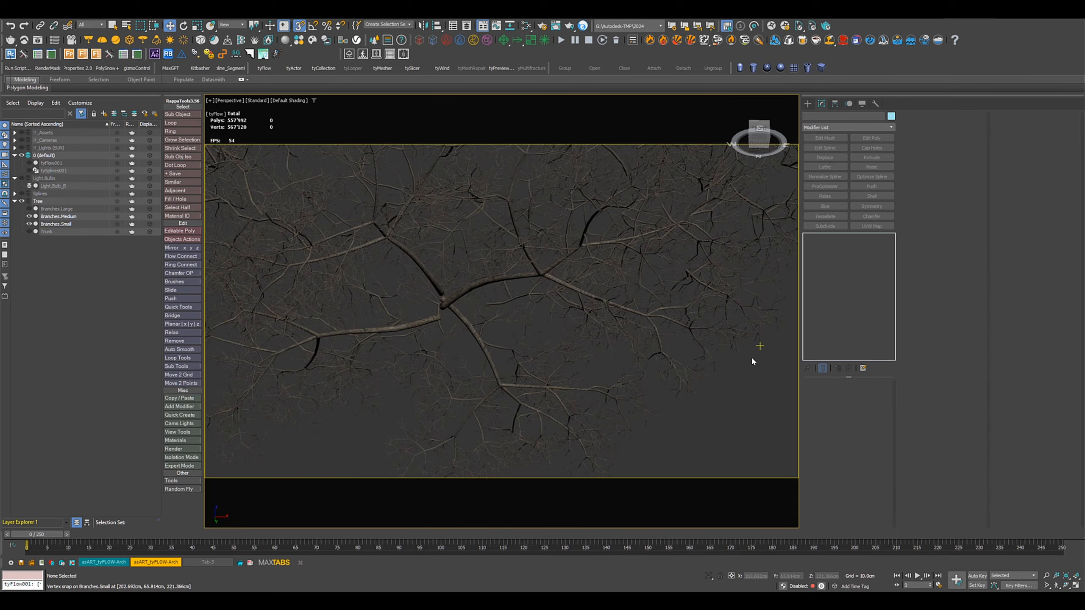
middle_click_drag(751, 412, 720, 451, "alt")
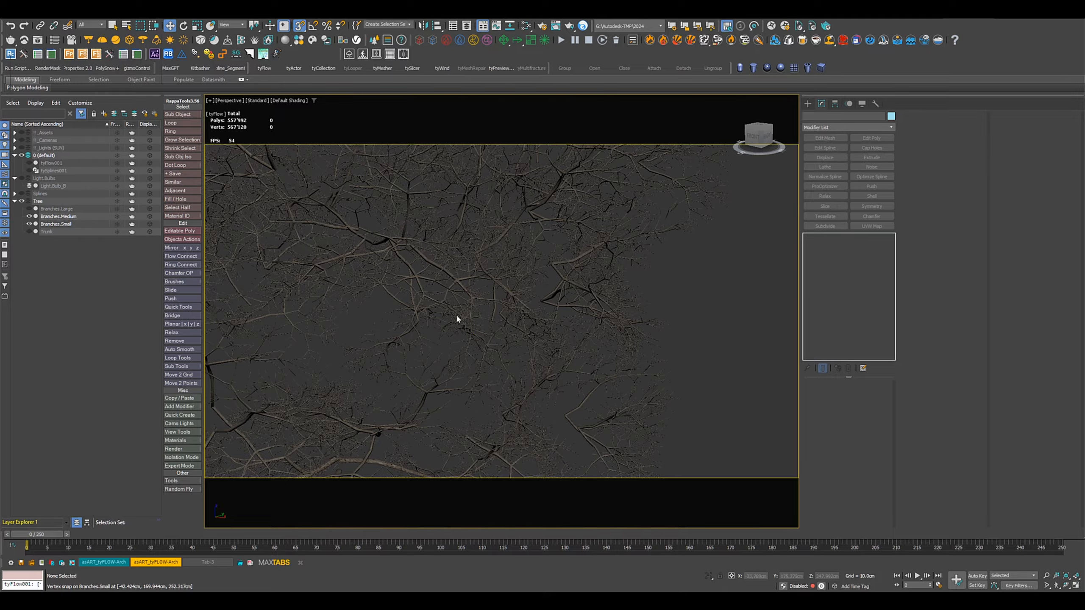
scroll(461, 326, "down", 4)
scroll(460, 326, "down", 5)
middle_click_drag(461, 326, 499, 343)
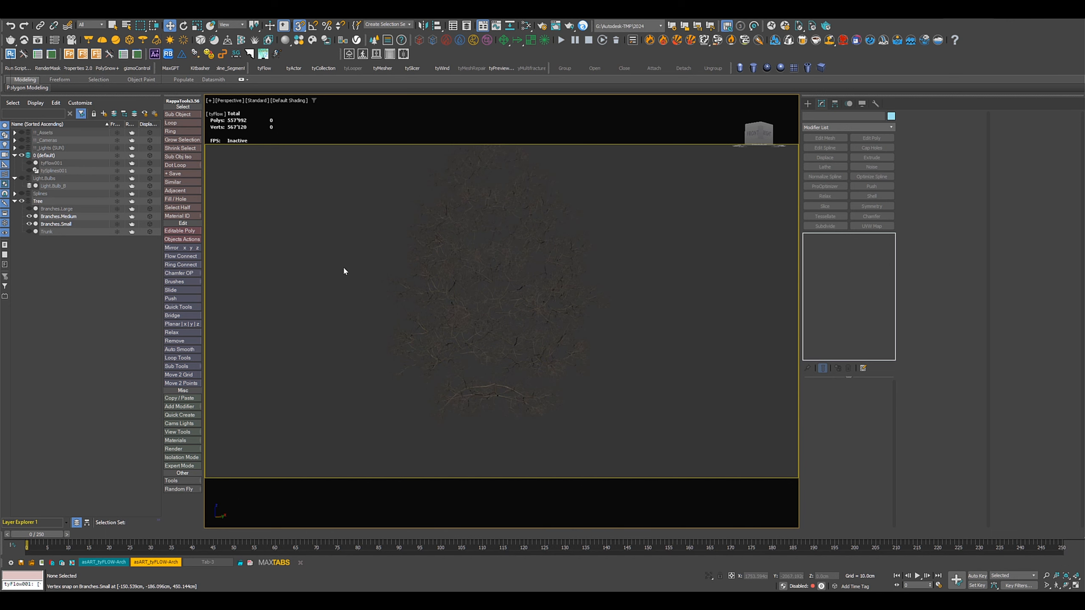
mouse_move(325, 281)
middle_mouse_down("alt")
mouse_move(336, 314)
mouse_move(312, 274)
middle_mouse_up("alt")
scroll(371, 324, "up", 7)
scroll(371, 323, "up", 4)
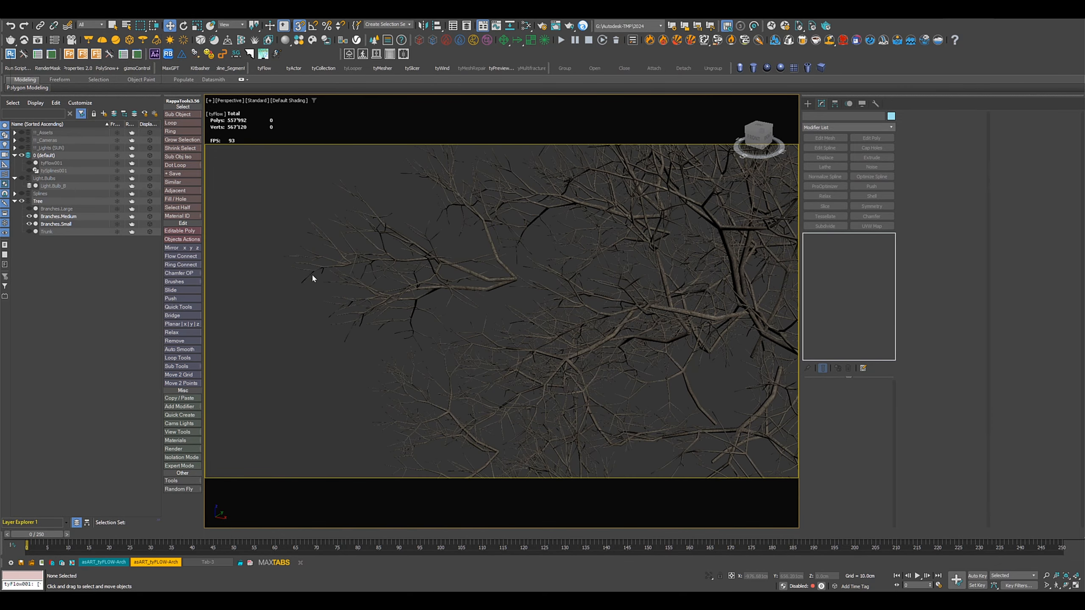
scroll(292, 287, "down", 5)
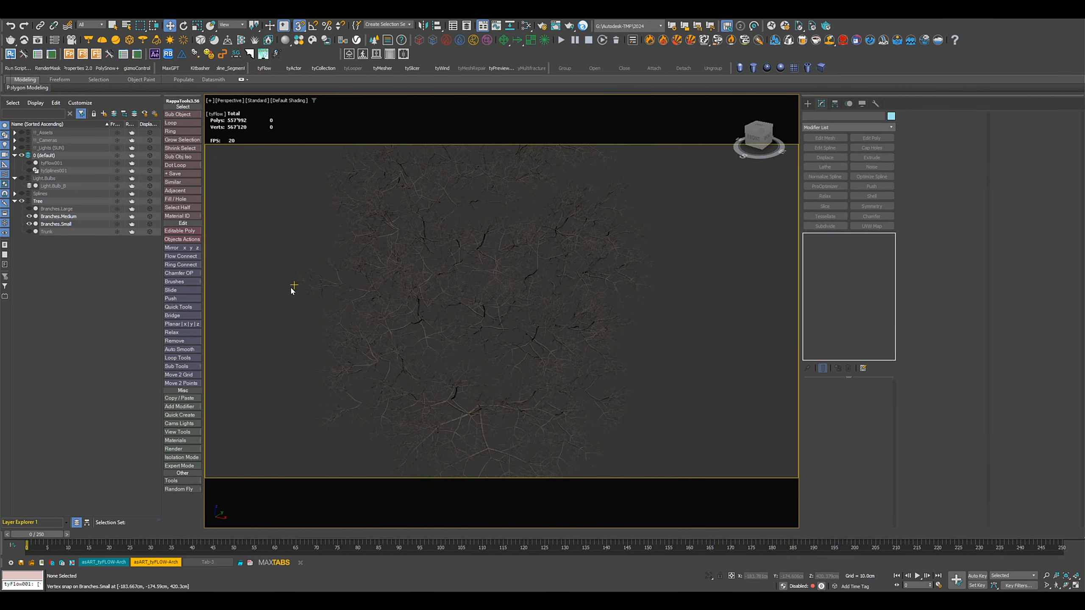
middle_click_drag(287, 321, 285, 296, "alt")
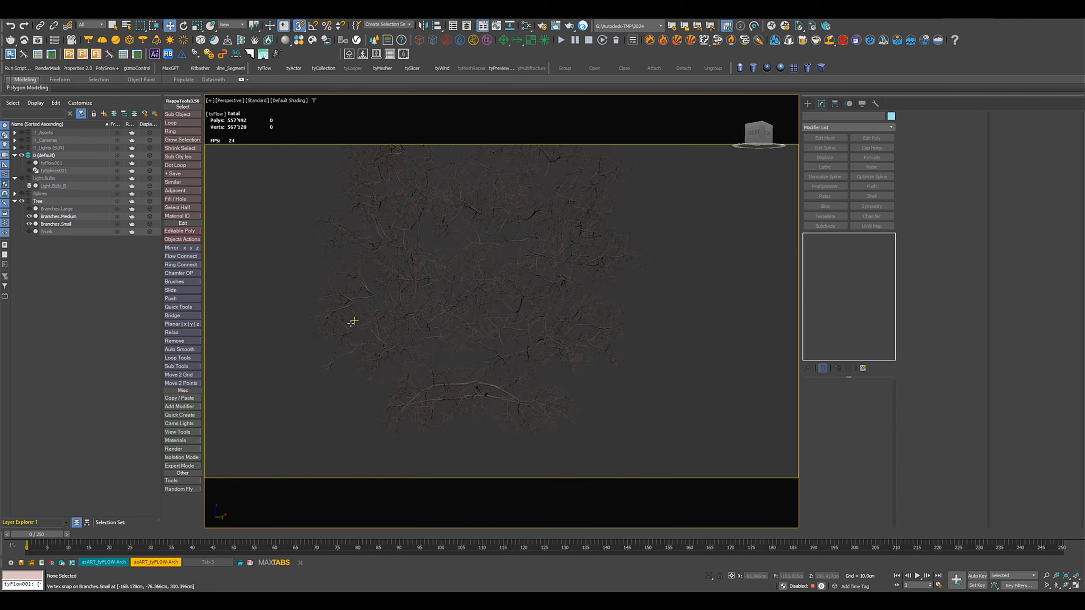
scroll(351, 325, "down", 4)
middle_click_drag(444, 294, 472, 319)
middle_click_drag(629, 311, 559, 303)
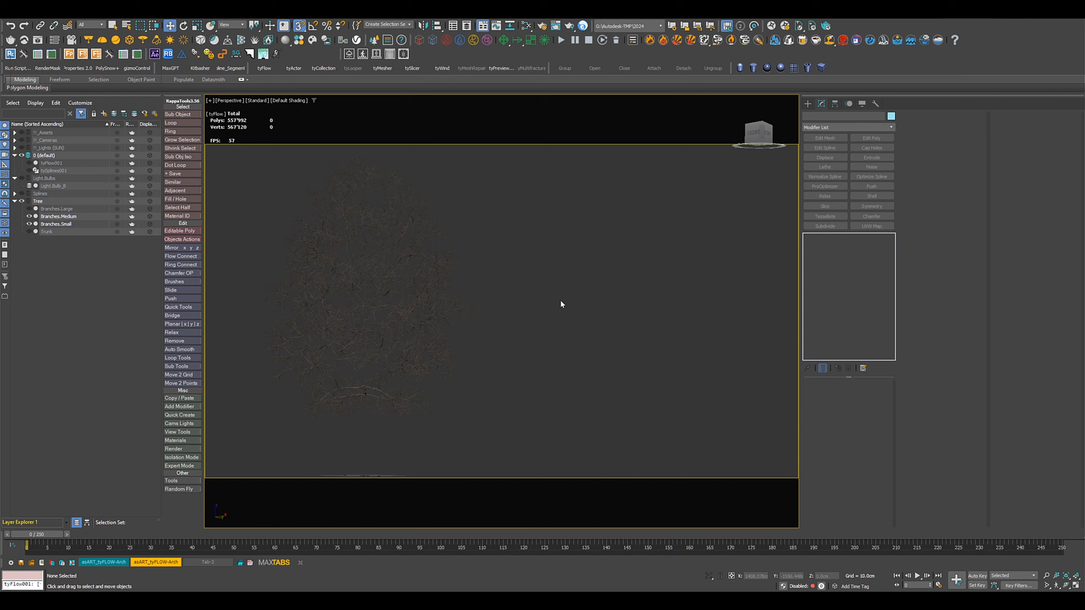
Isolate and select Branches.Medium by hiding Branches.Small, and bring the tyFlow editor back into view
left_click(30, 224)
left_click(60, 216)
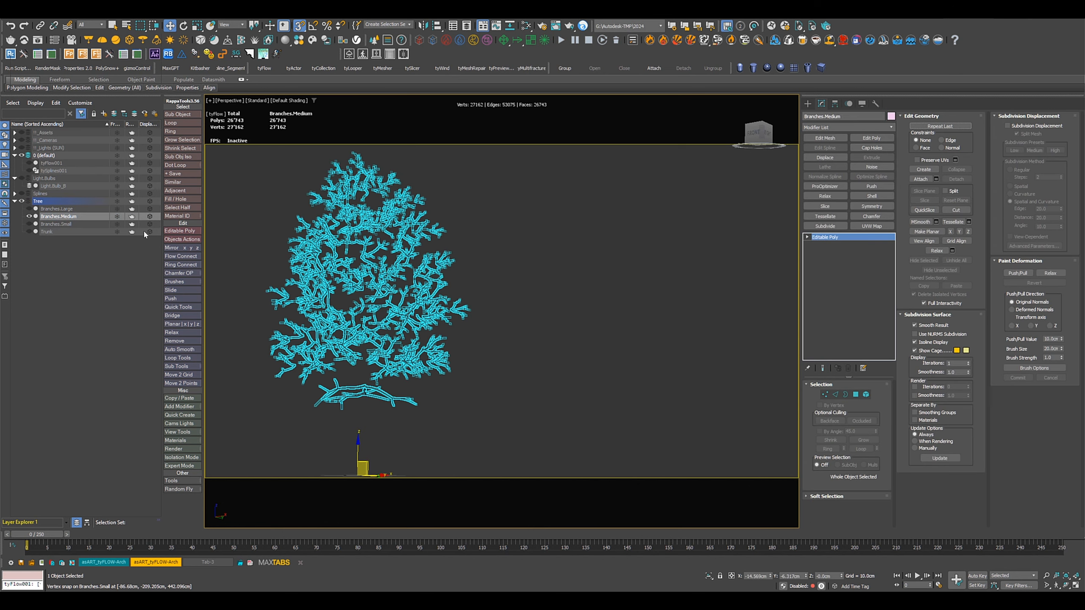
left_click_drag(1084, 128, 578, 112)
Move the branch flow's two events closer to the trunk flow's events in the tyFlow graph
scroll(550, 305, "down", 1)
scroll(549, 304, "down", 5)
middle_click_drag(546, 315, 599, 283)
left_click_drag(588, 219, 695, 309)
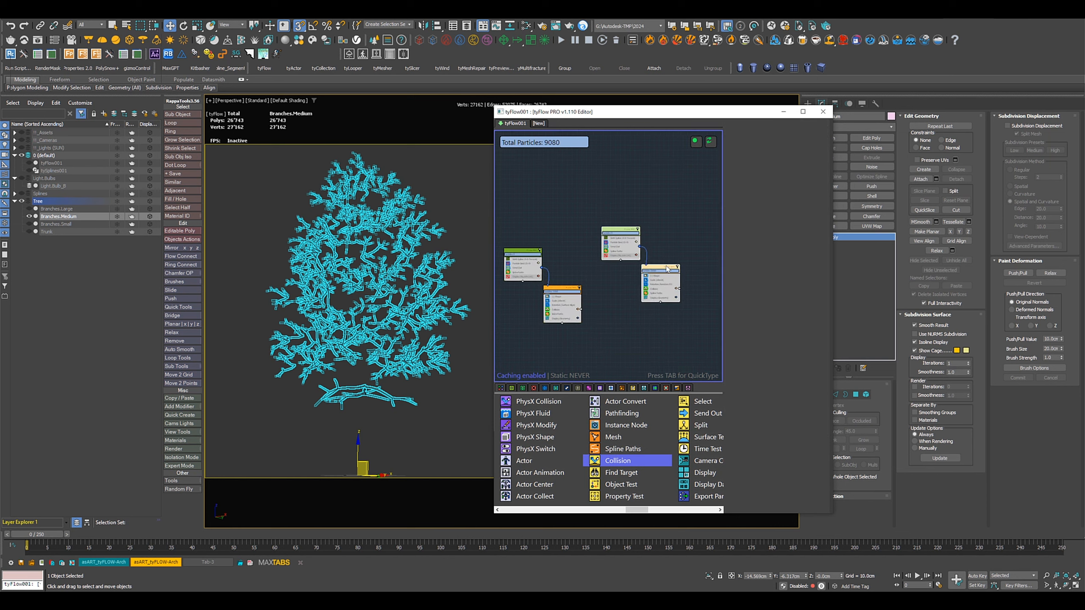
left_click_drag(665, 271, 622, 287)
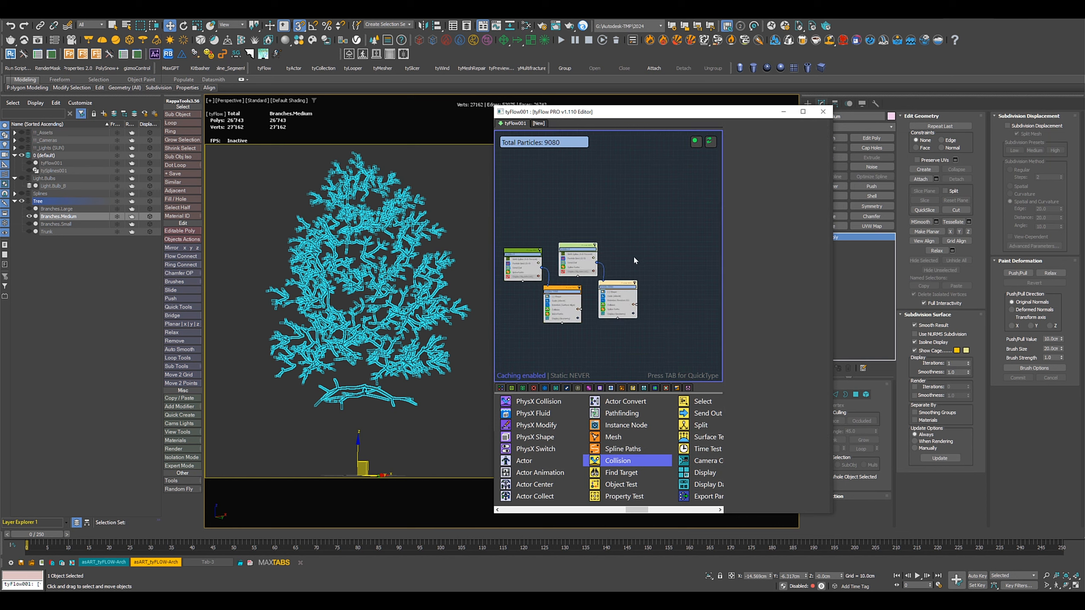
left_click(632, 254)
Create a new event with a Birth operator in an empty graph area and set its end frame to 0
scroll(634, 256, "up", 6)
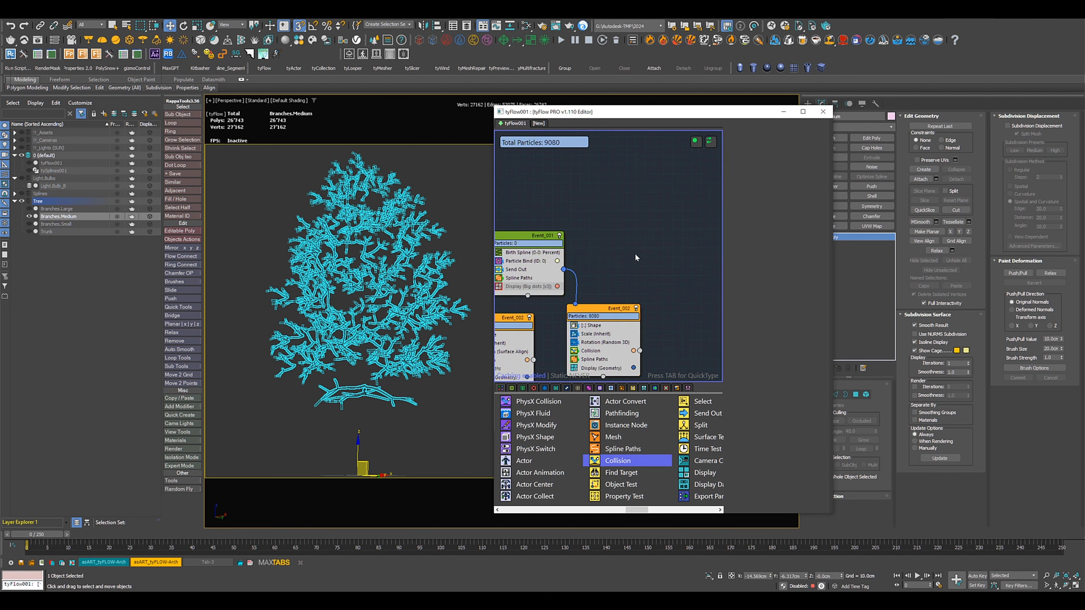
scroll(549, 413, "left", 6)
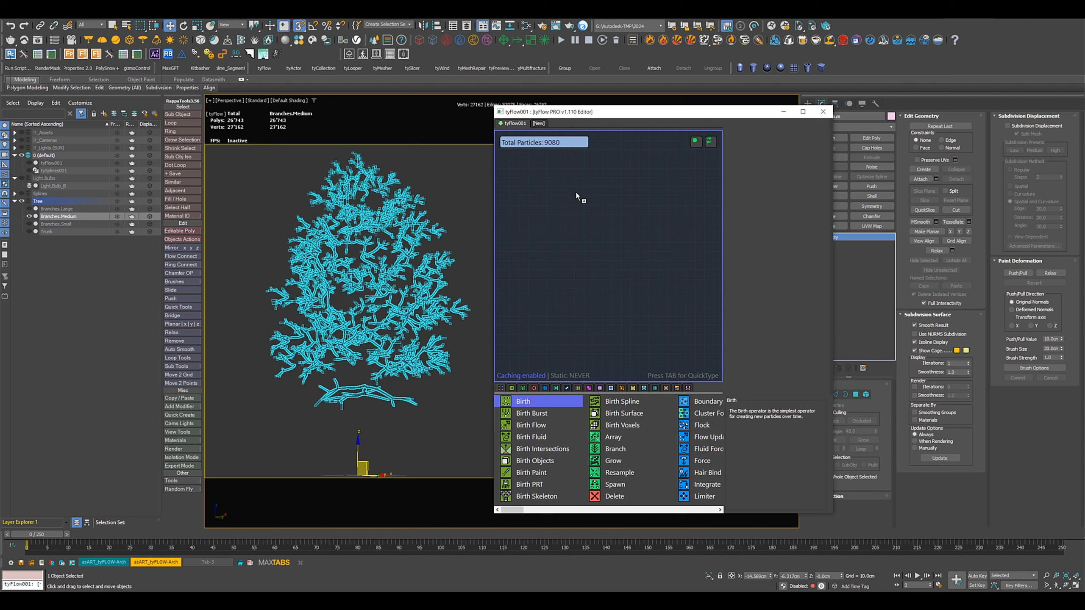
left_click_drag(547, 183, 548, 184)
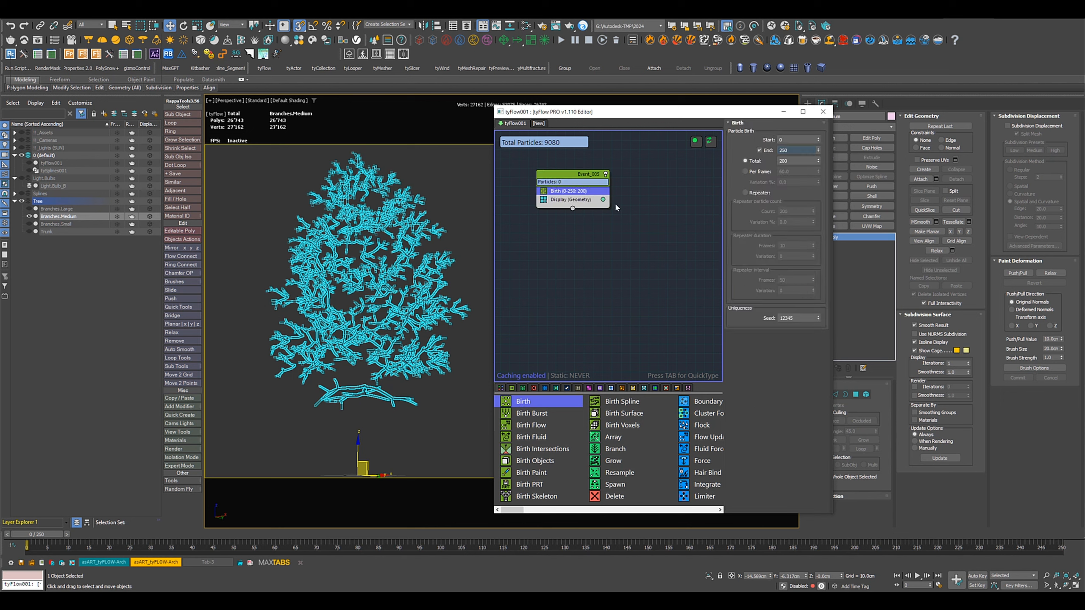
double_click(798, 150)
key("BackSpace")
key("Tab")
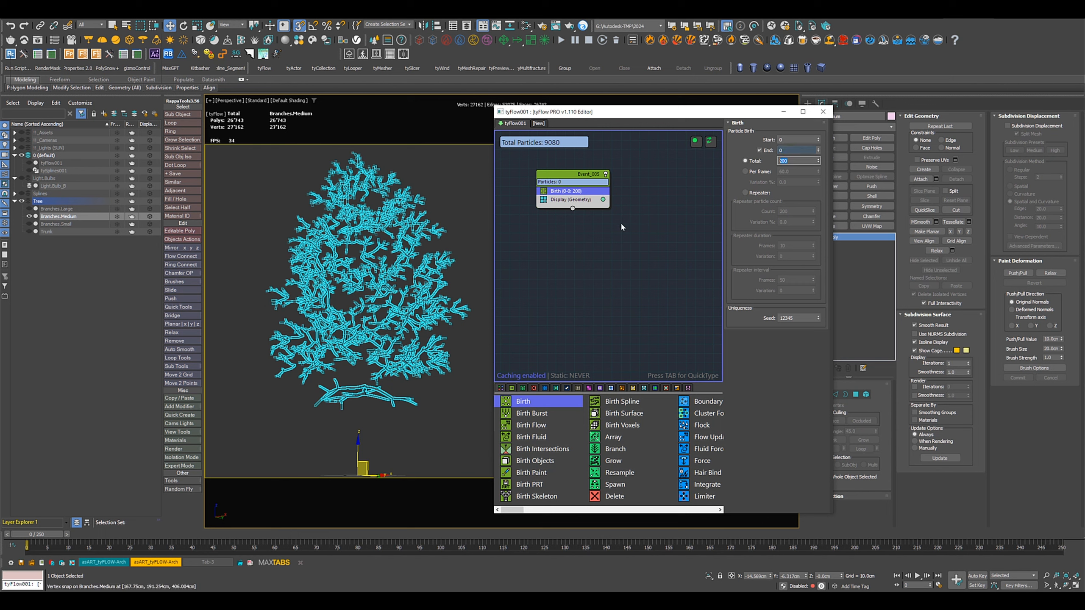
Set the new event's Display operator to a yellow colour and Large dots with a size multiplier of 3
left_click(603, 200)
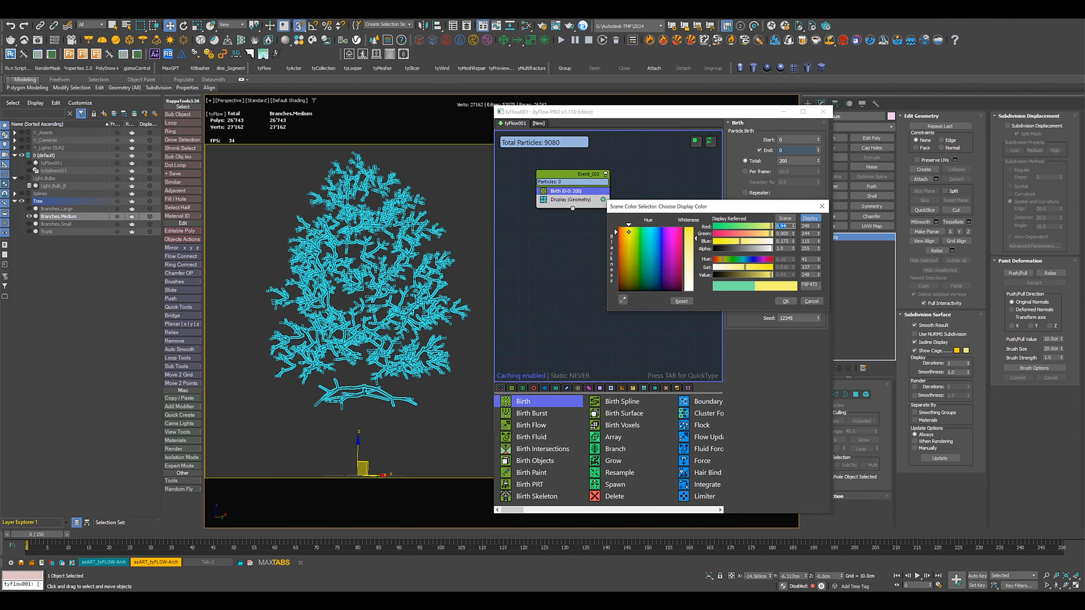
left_click(786, 301)
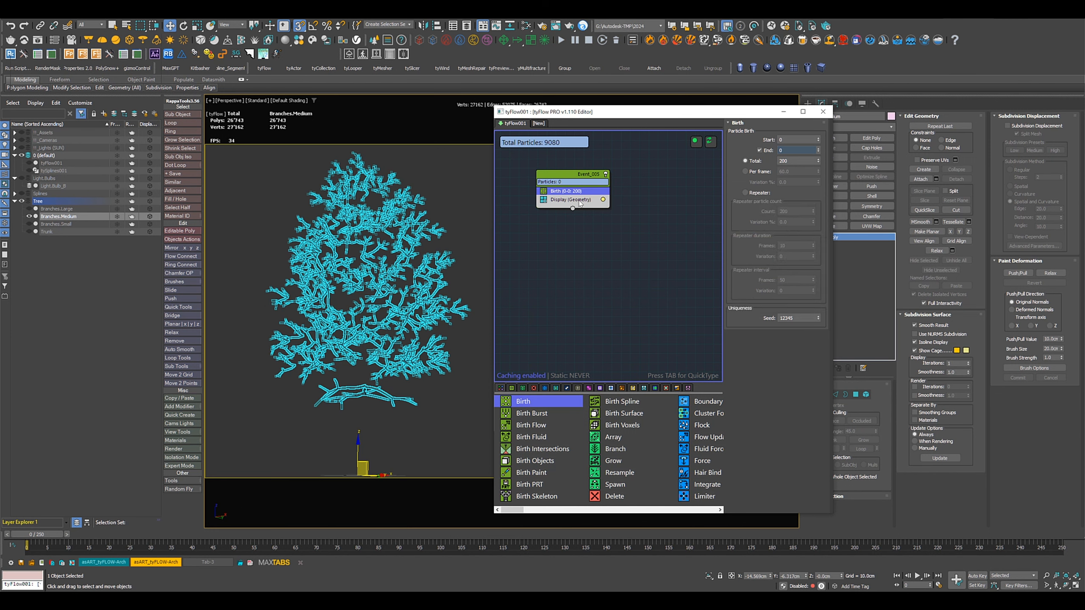
left_click(771, 140)
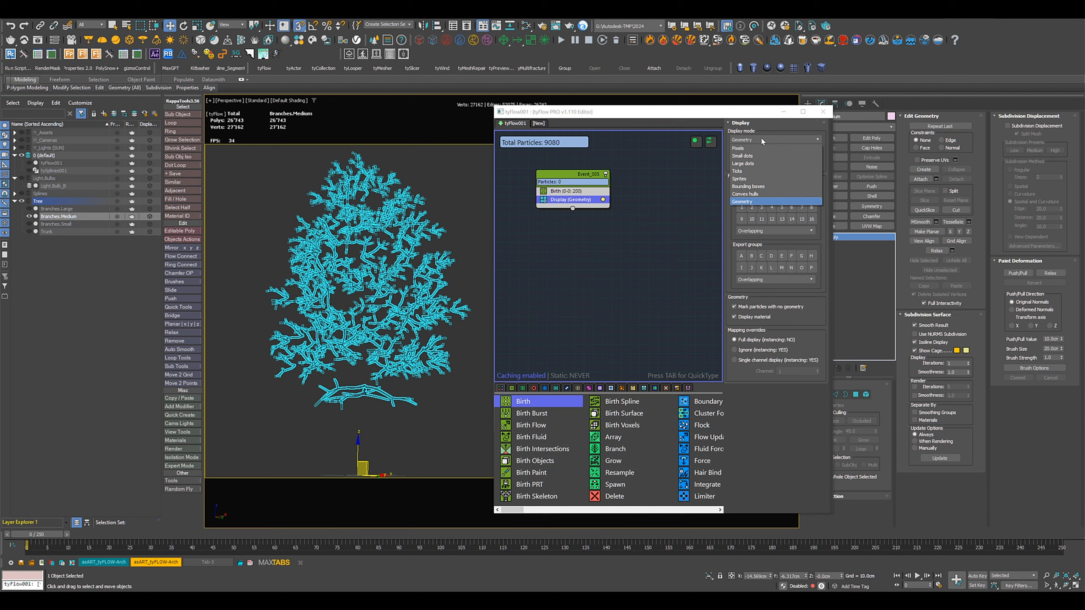
left_click(749, 161)
left_click_drag(781, 159, 690, 161)
type("3")
key("Return")
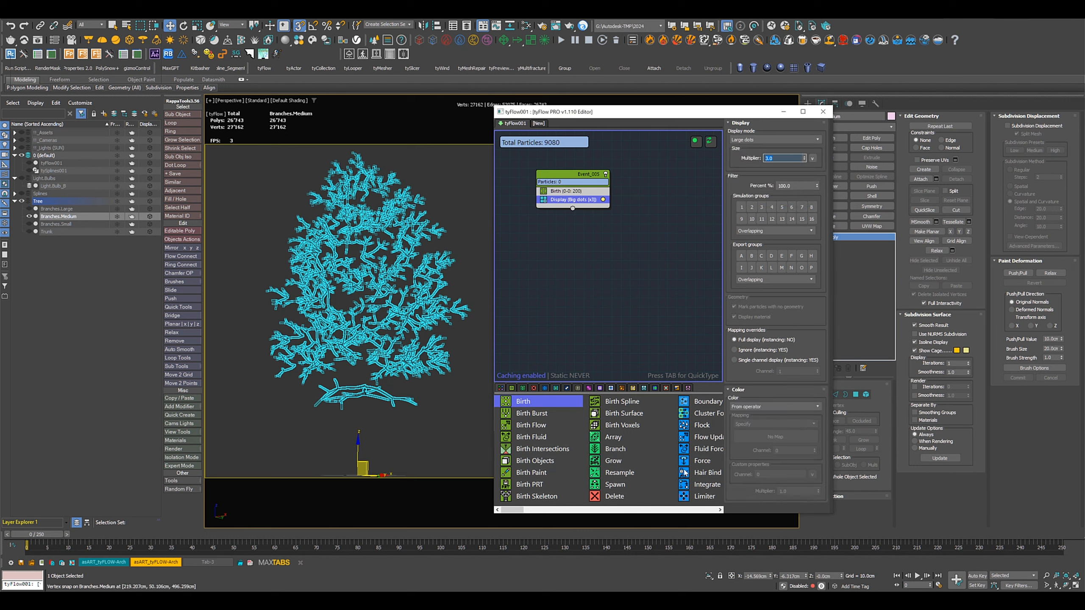
Add a Position Object operator between Birth and Display in the new event and assign Branches.Medium as its object
scroll(679, 470, "down", 3)
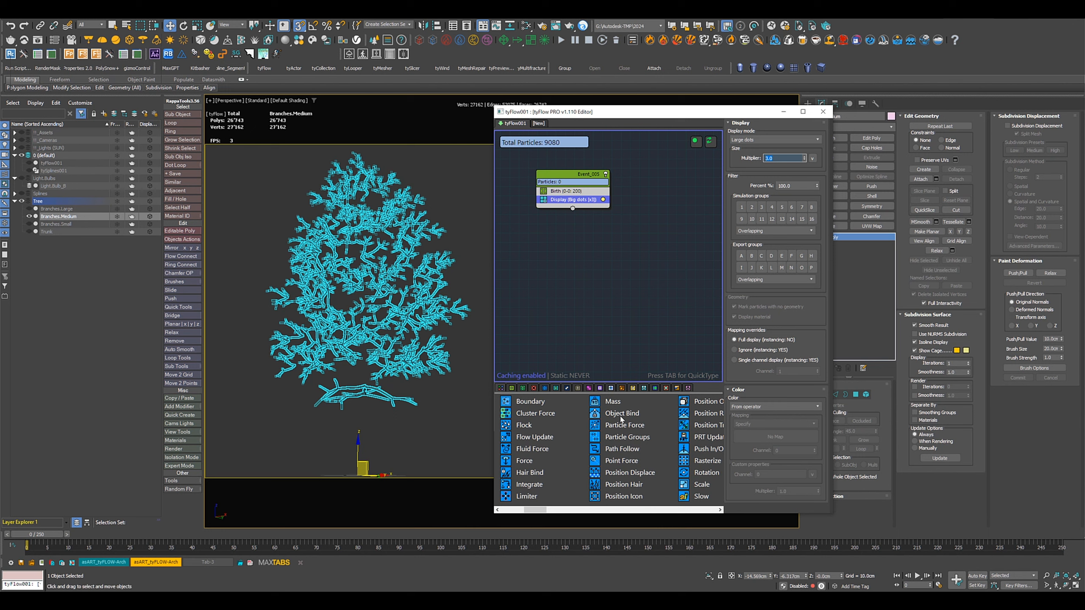
scroll(629, 429, "down", 2)
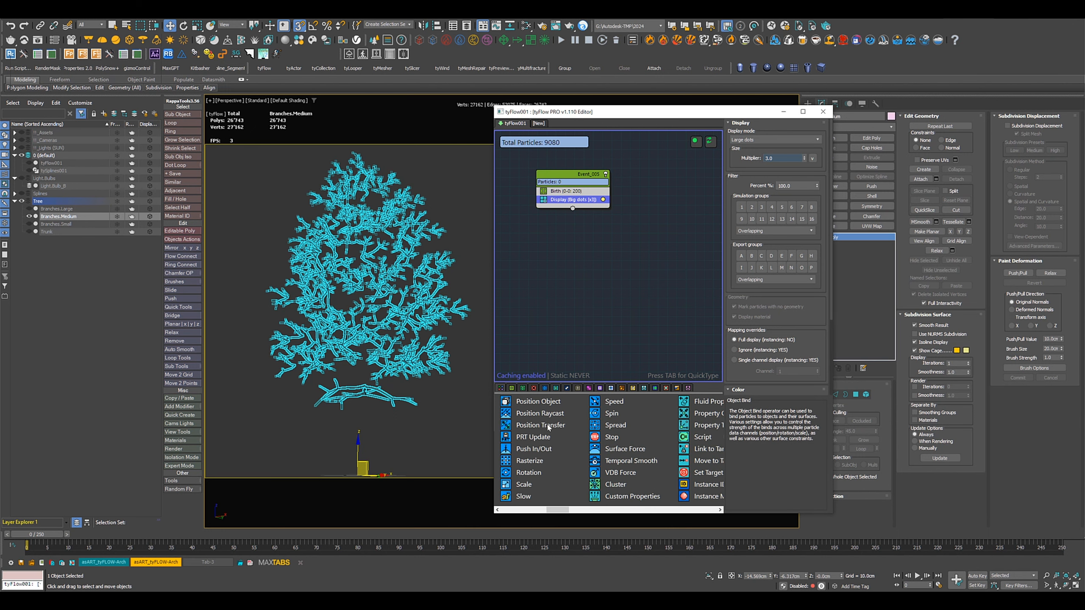
left_click_drag(552, 406, 569, 197)
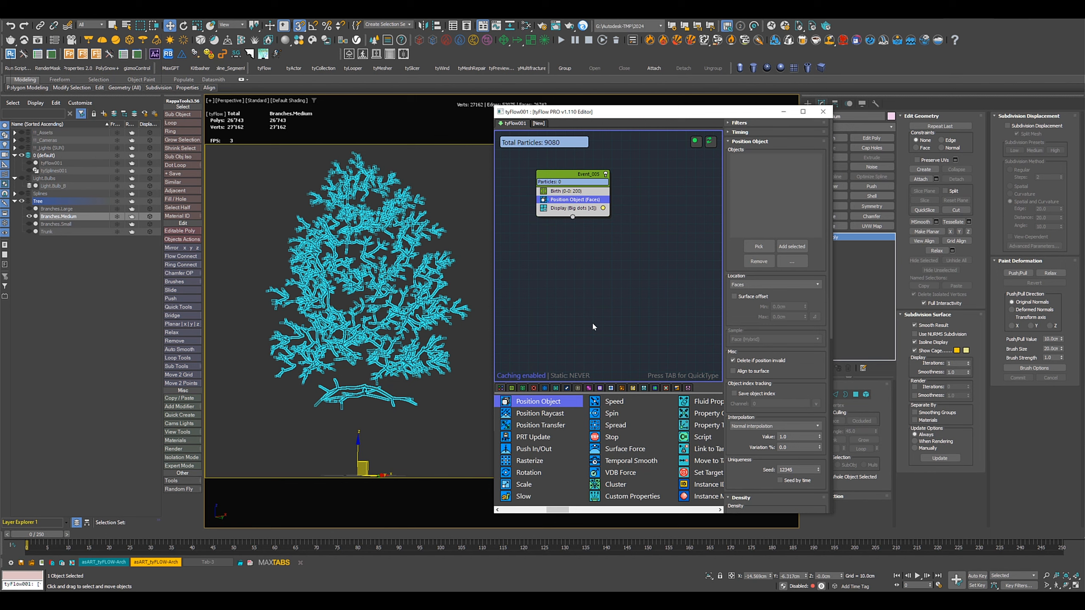
scroll(381, 291, "up", 8)
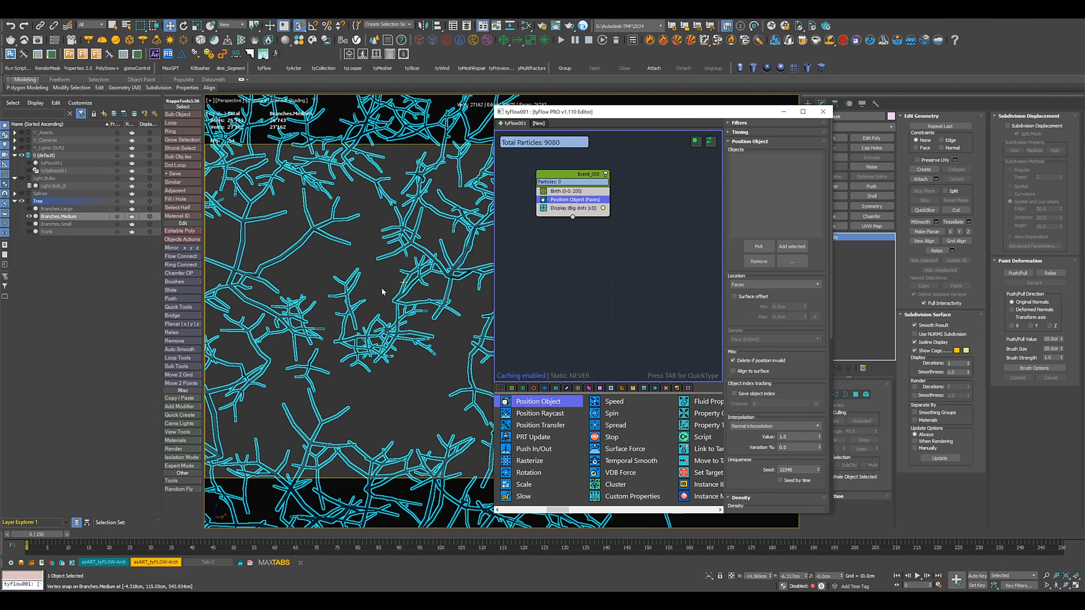
left_click(760, 252)
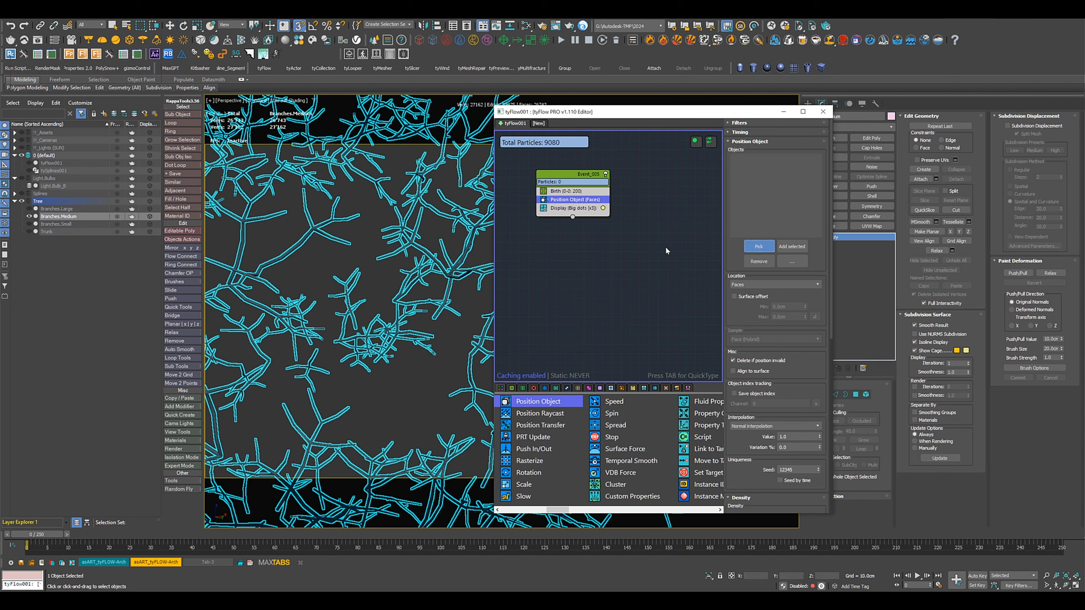
left_click(449, 288)
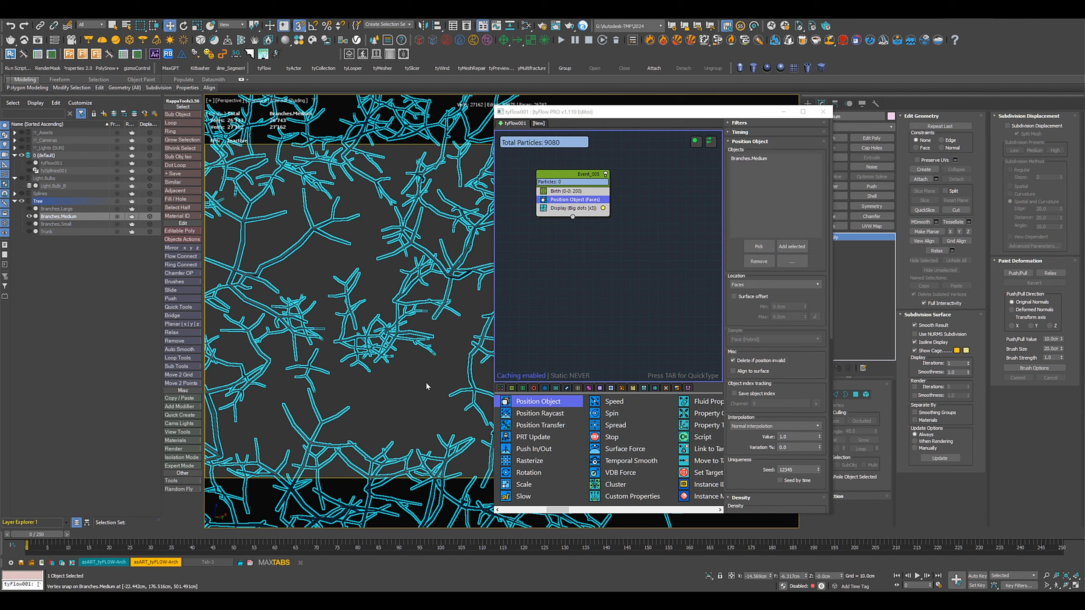
key("z")
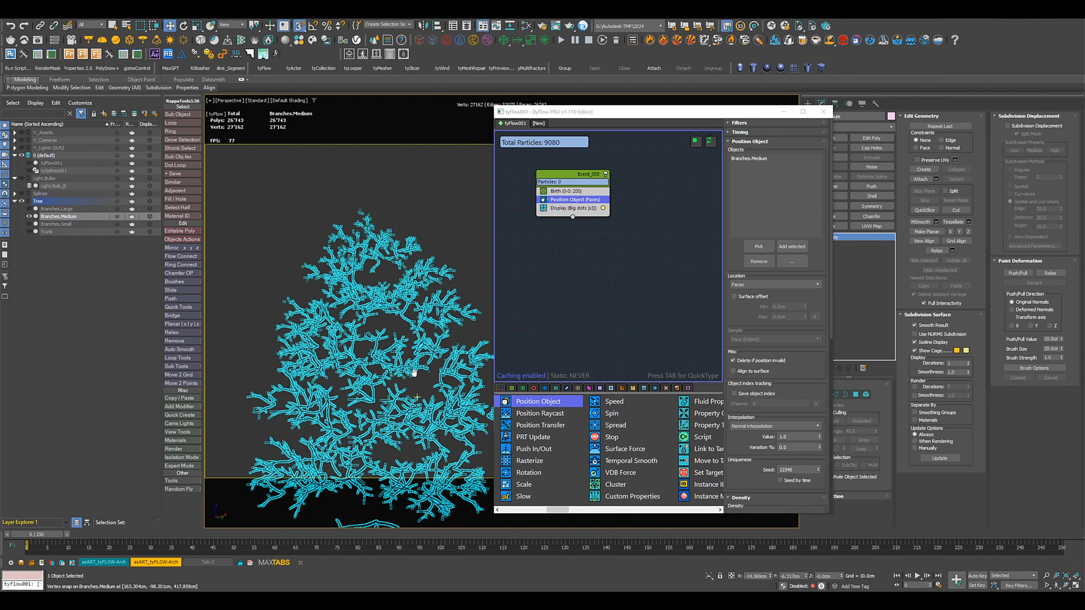
middle_click_drag(426, 382, 415, 327)
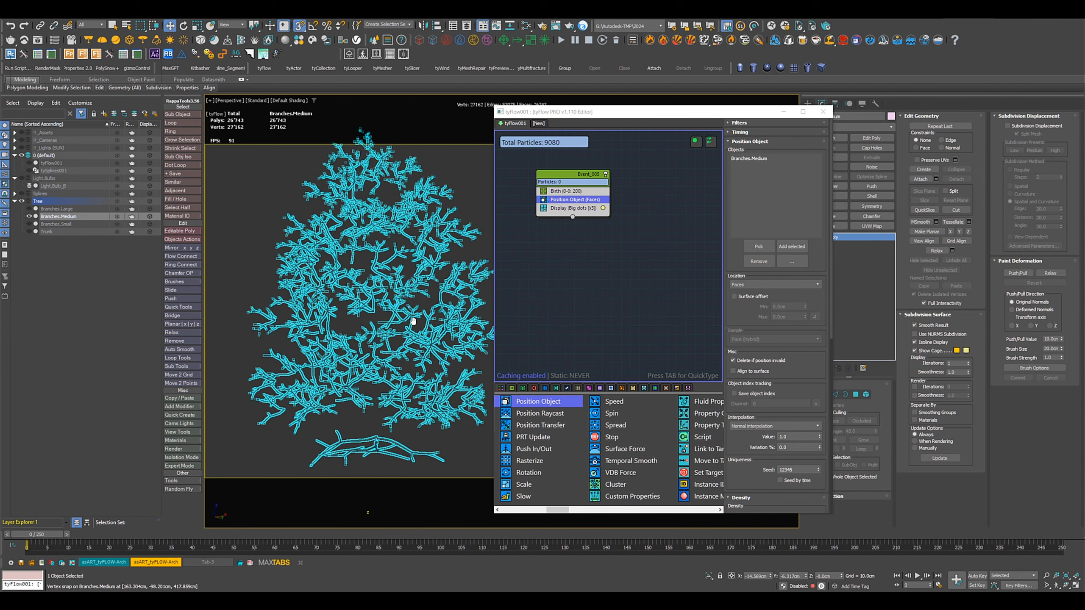
Show tyFlow001 in the viewport again and deselect the medium branches so the particles can be judged on the whole tree
scroll(413, 326, "up", 3)
left_click(29, 163)
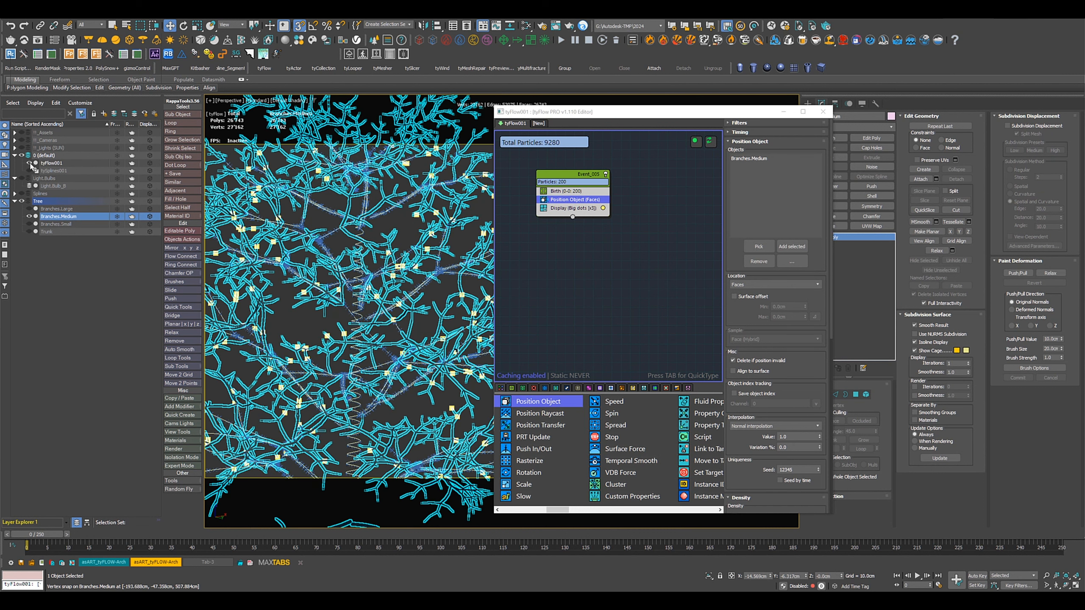
scroll(451, 326, "down", 5)
middle_click_drag(449, 327, 391, 313)
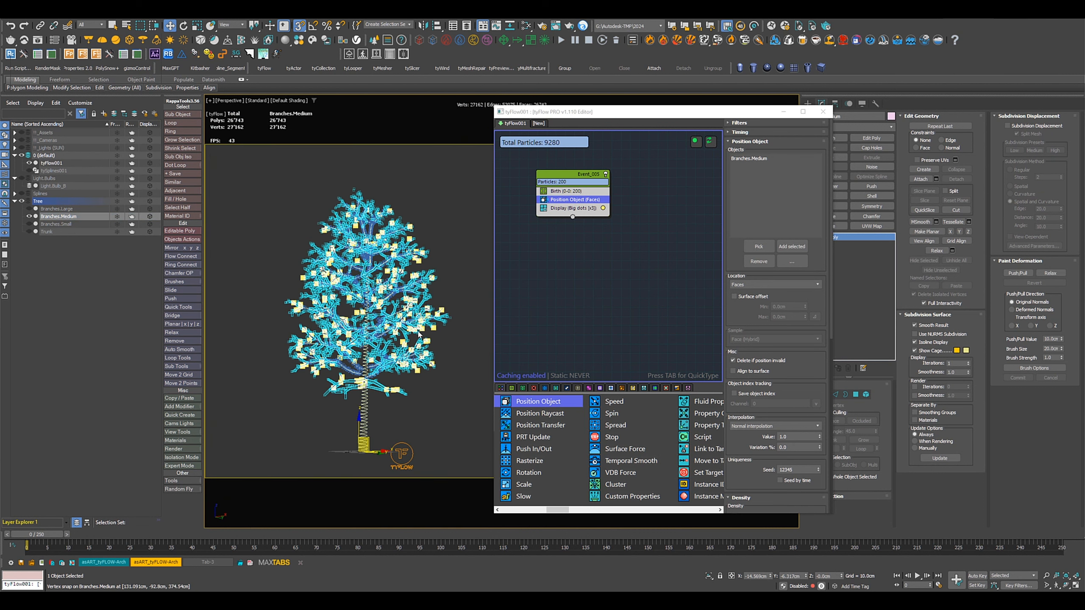
left_click(448, 348)
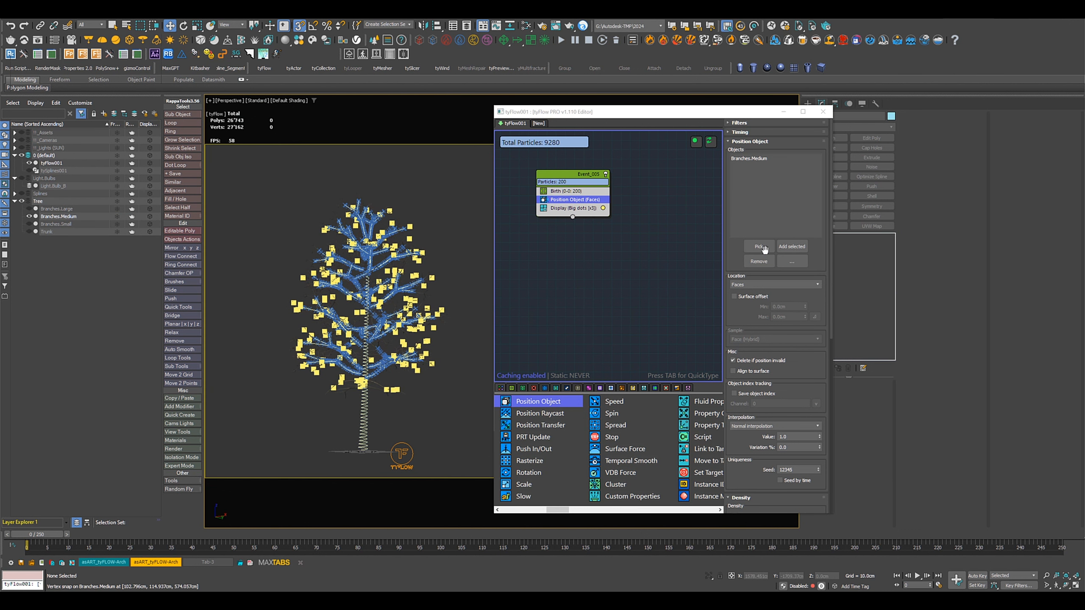
Set the size multiplier of the new event's Display operator to 2
left_click(581, 208)
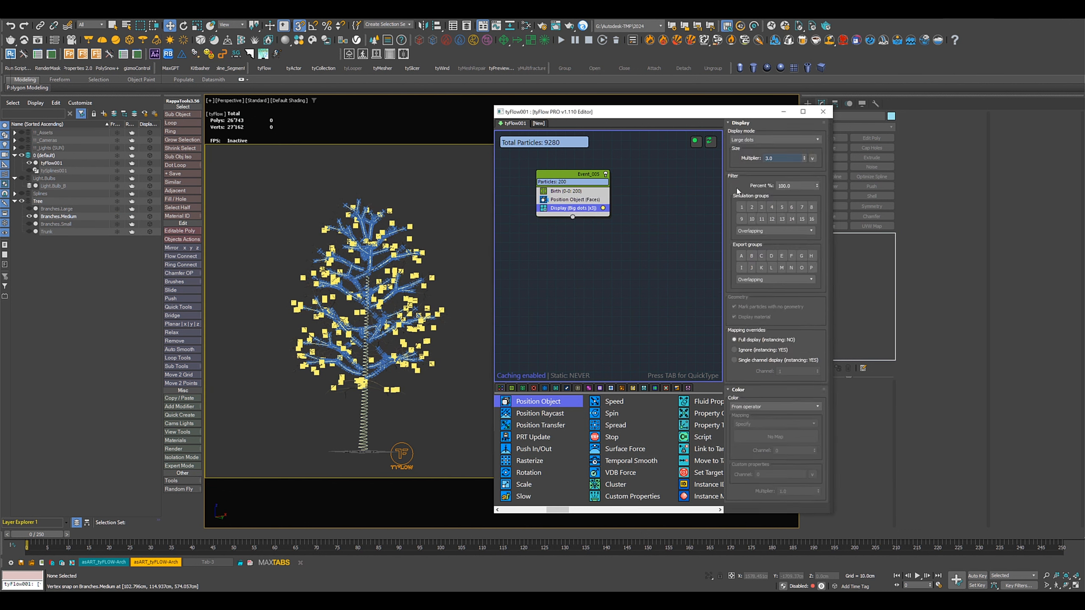
double_click(785, 159)
type("2")
key("Return")
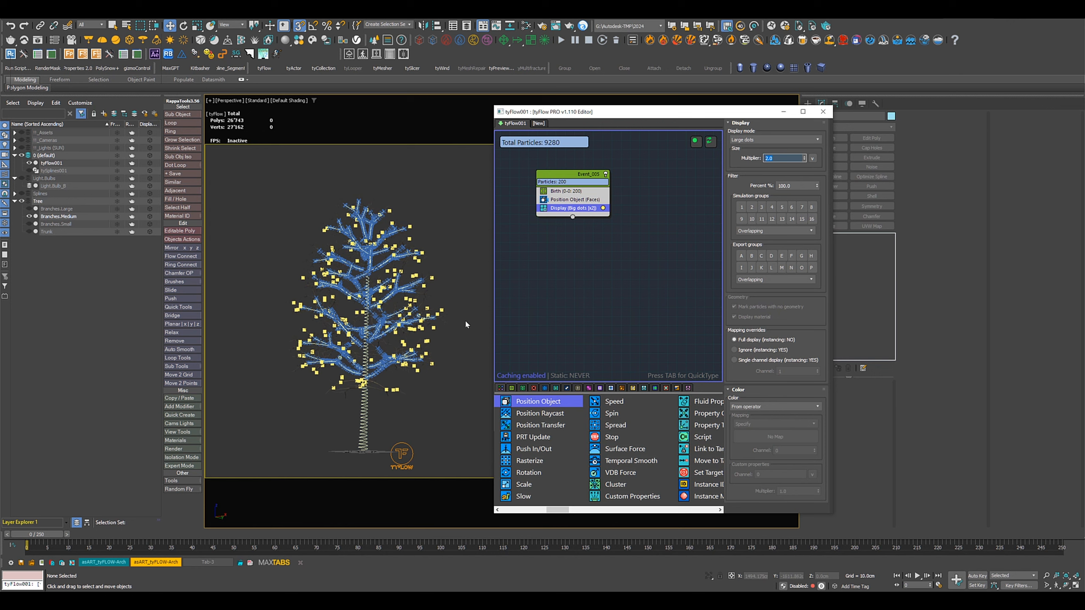
Raise the Birth operator's total in the new event to 2000 particles and from there to 20000
left_click(573, 192)
double_click(794, 161)
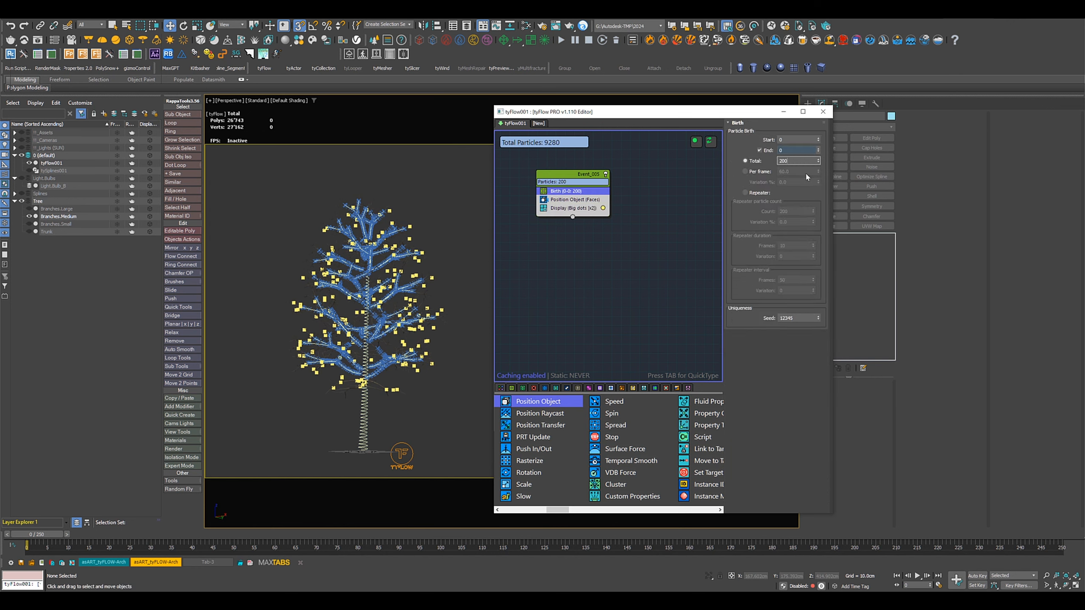
type("2000")
key("Return")
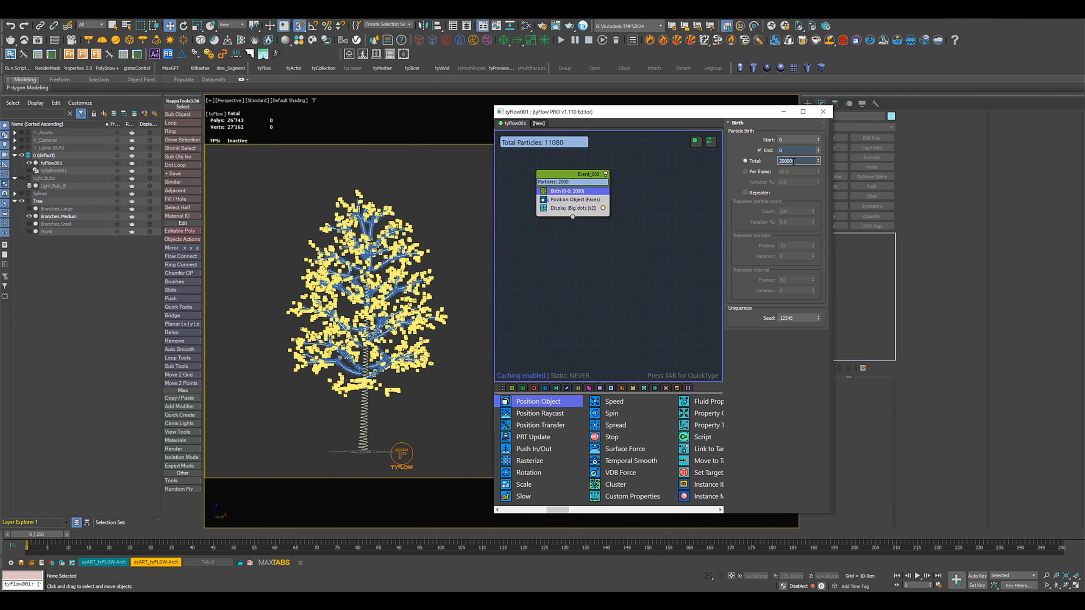
type("0")
key("Return")
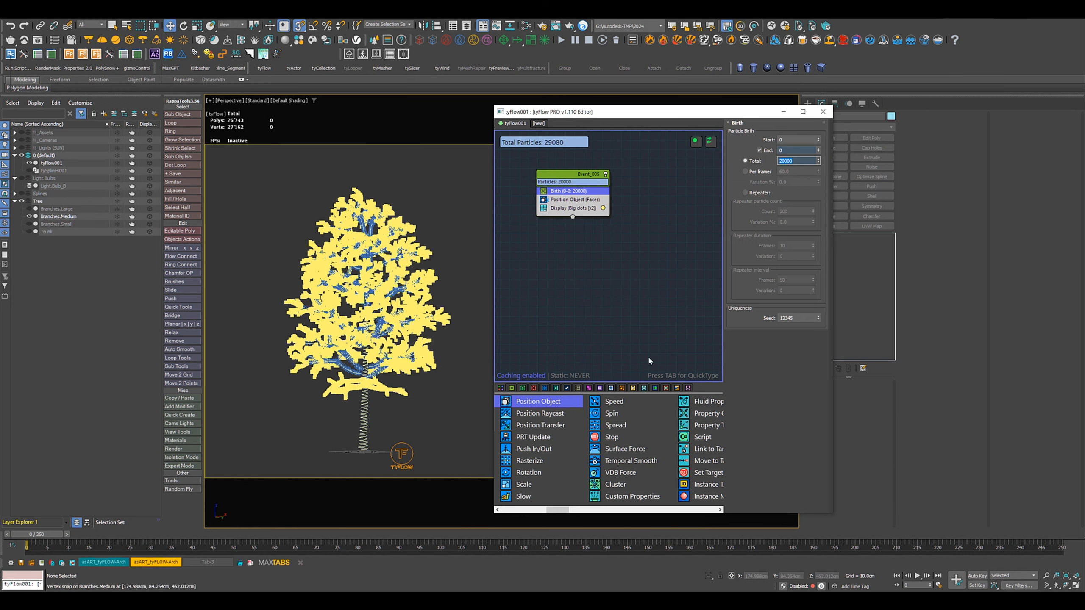
Change the Position Object operator's location from faces to Vertices (random)
left_click(575, 200)
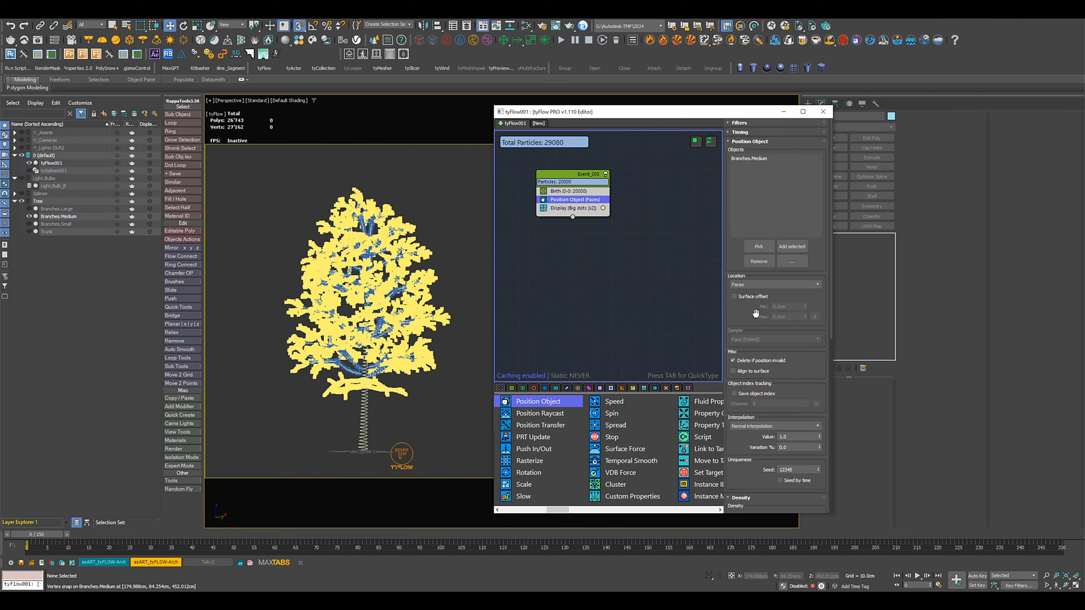
left_click(744, 285)
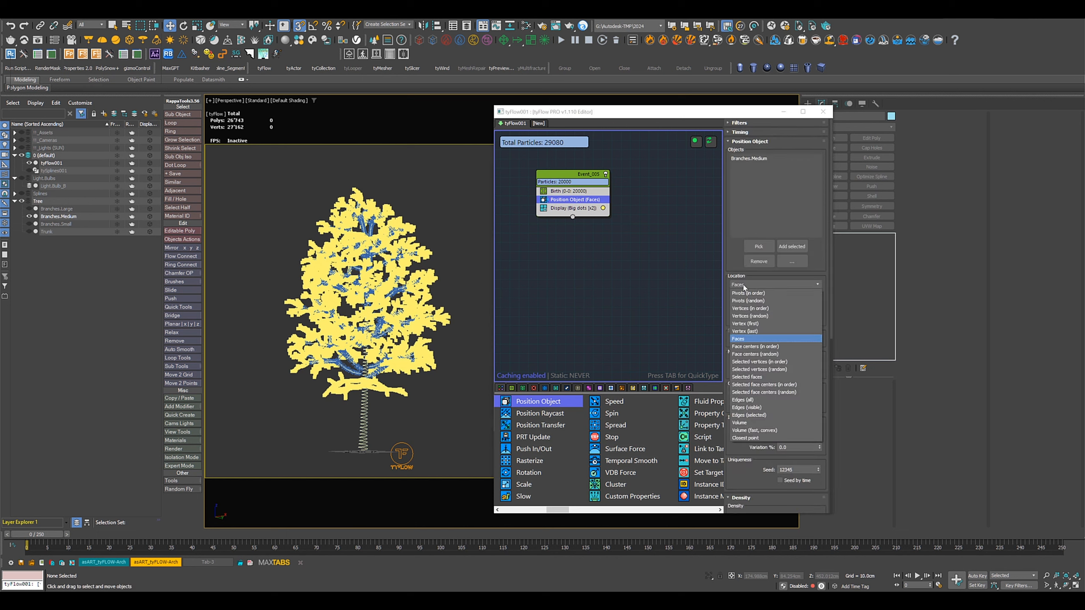
left_click(764, 316)
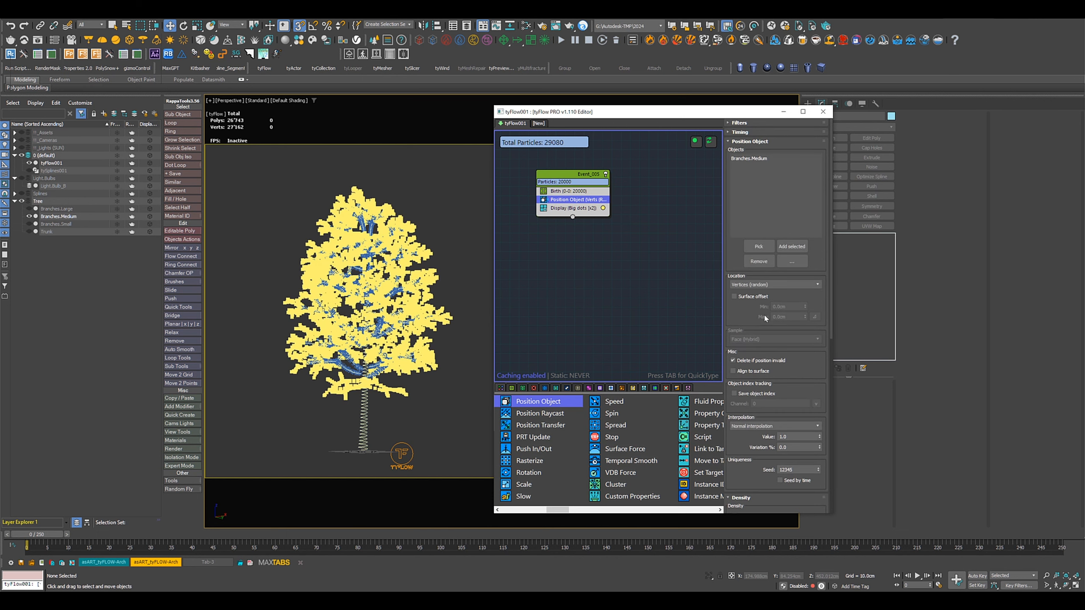
scroll(415, 310, "up", 4)
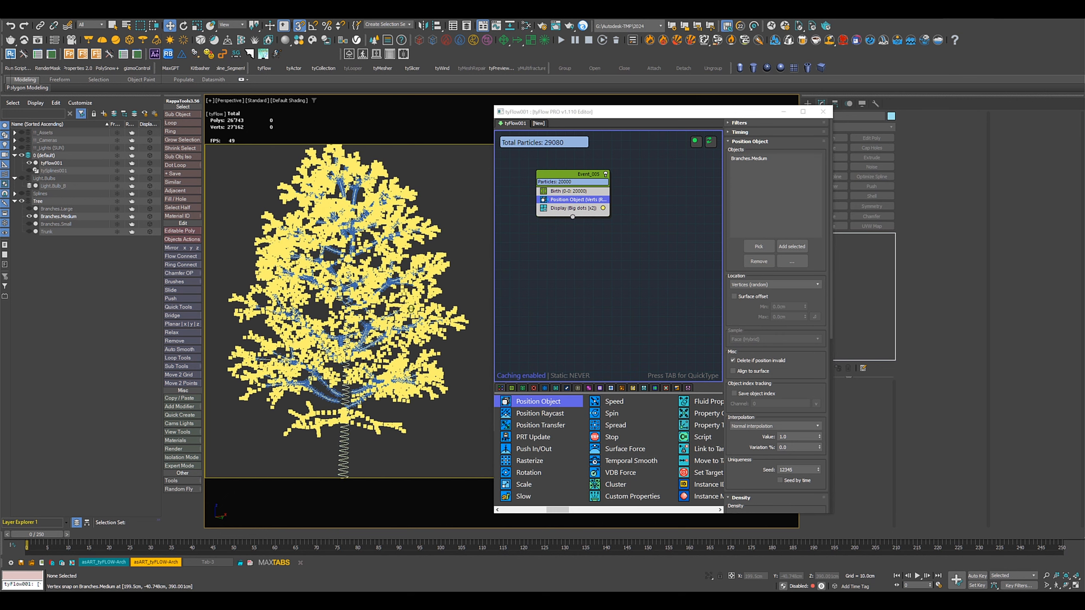
middle_click_drag(417, 305, 433, 312)
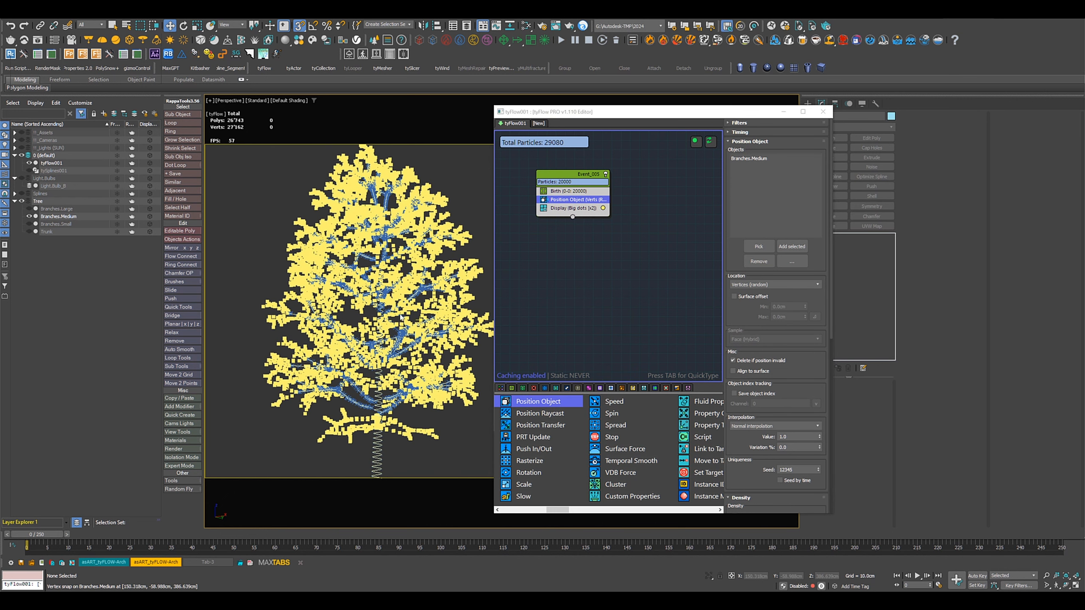
Unhide Branches.Small and add it to the Position Object operator's list of objects
left_click(568, 192)
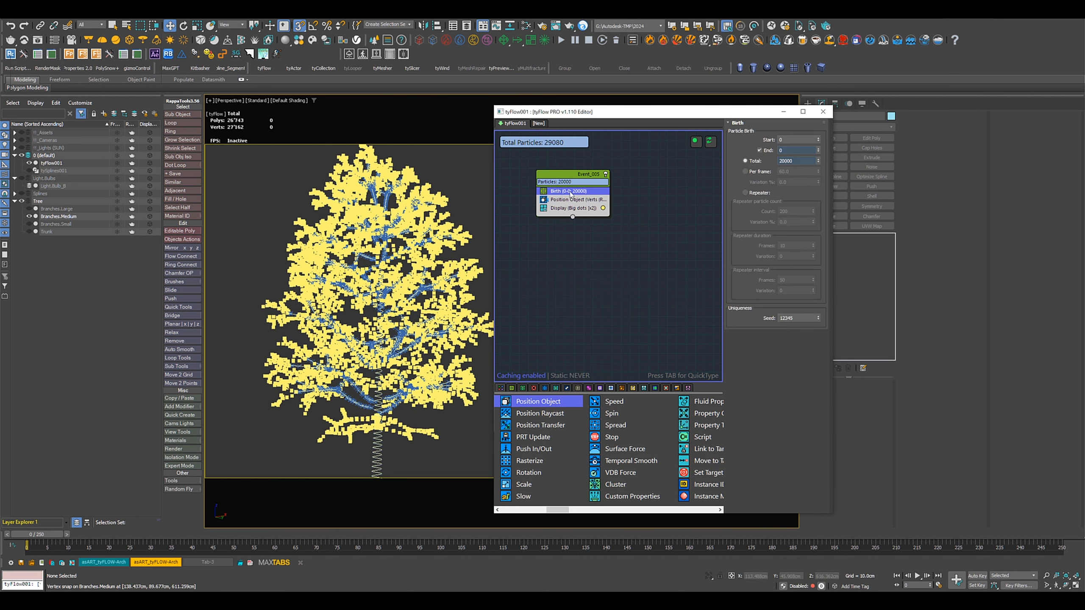
left_click(55, 224)
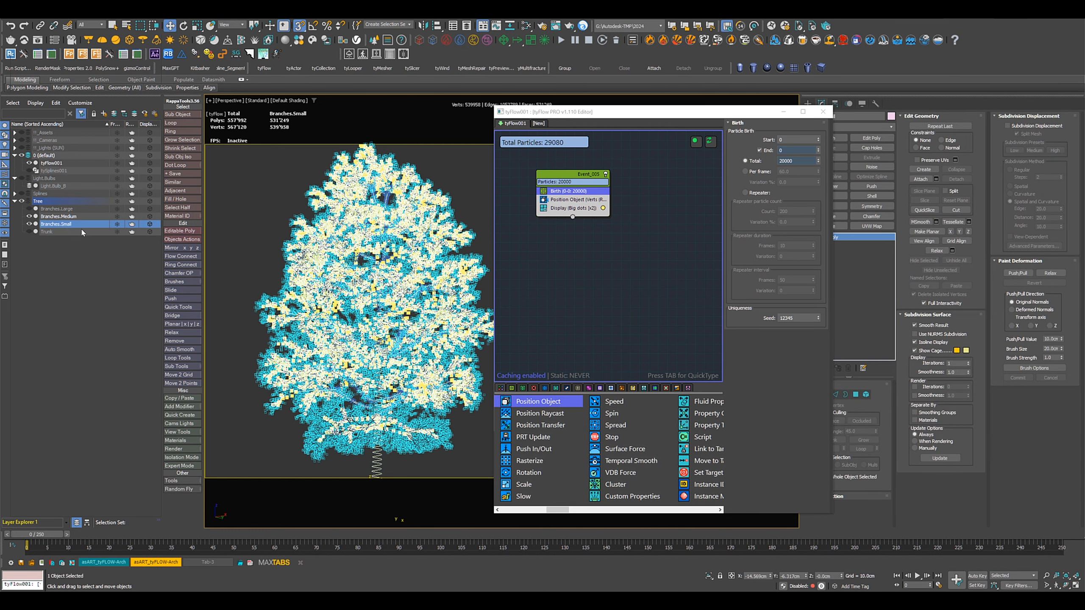
left_click(578, 199)
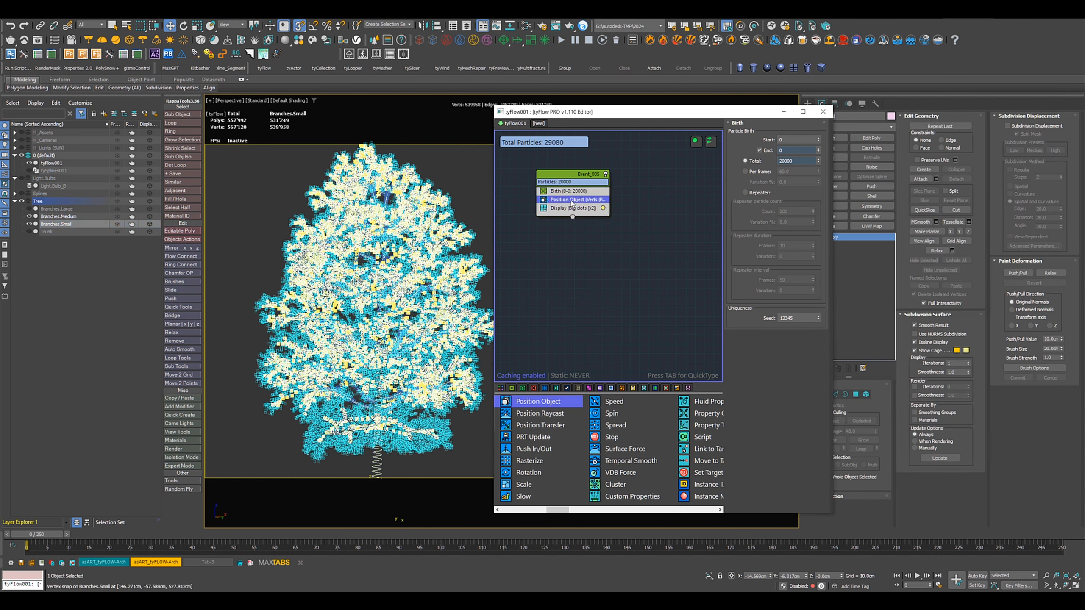
left_click(792, 247)
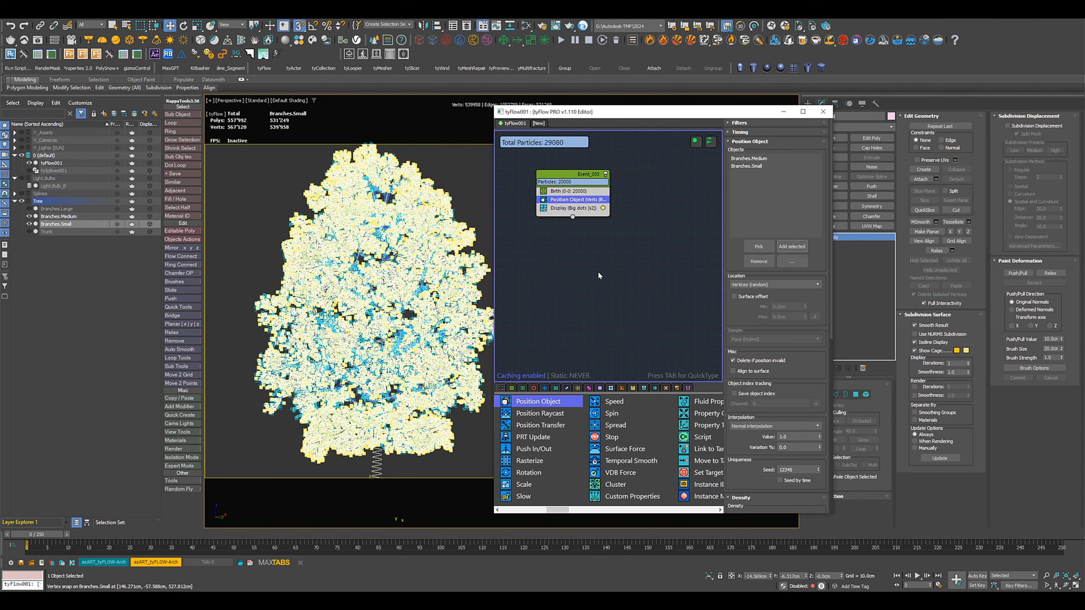
Clear the scene selection and reduce the Birth operator's total to 6000 and finally to 3000 particles
left_click(461, 376)
left_click(568, 191)
left_click(799, 161)
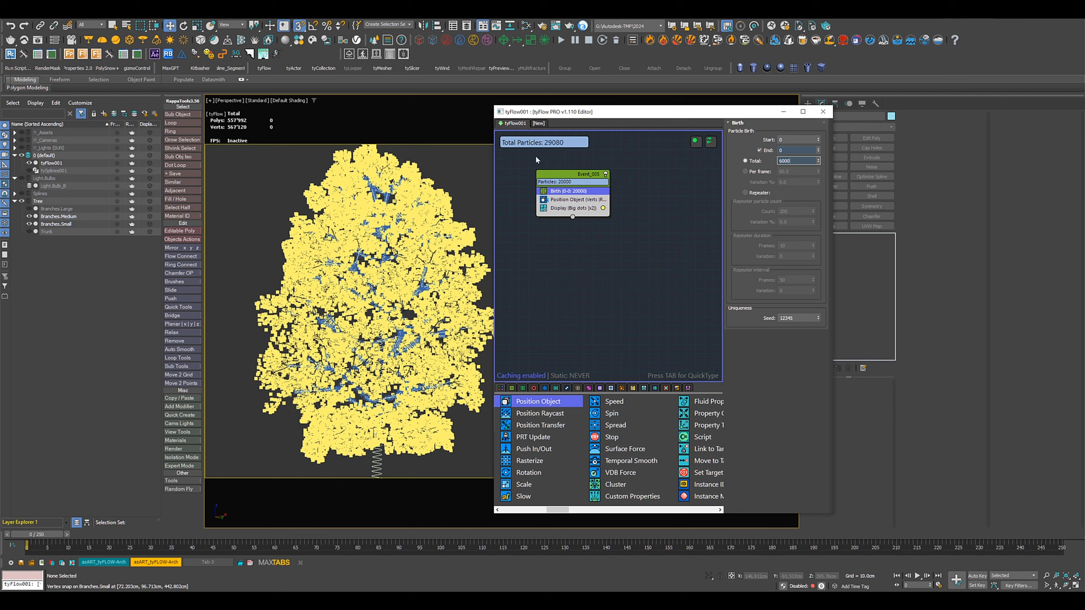
key("Return")
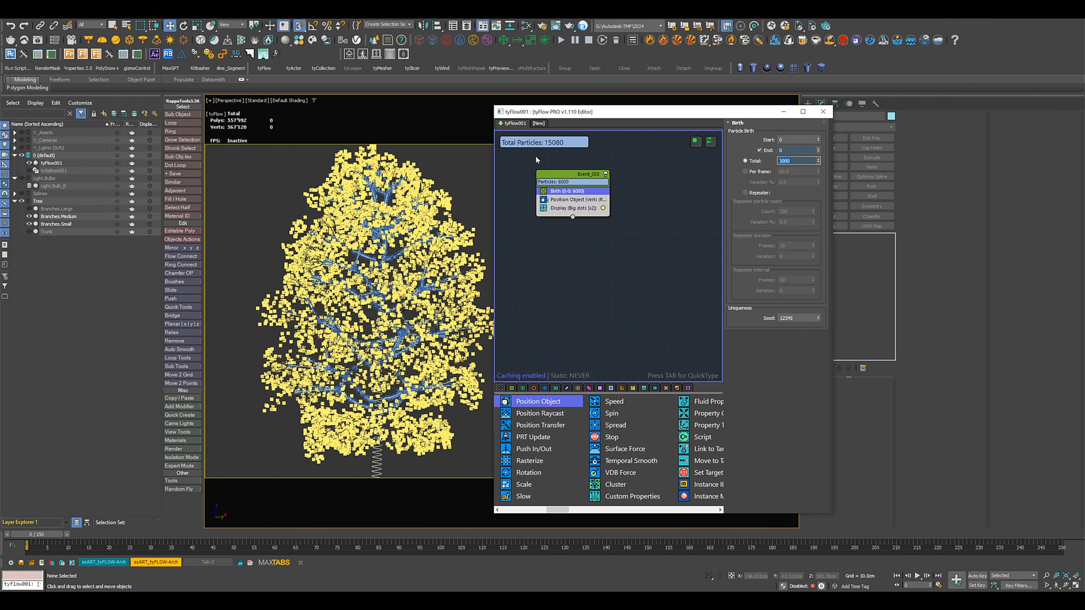
type("3000")
key("Return")
scroll(404, 325, "up", 3)
scroll(405, 325, "up", 3)
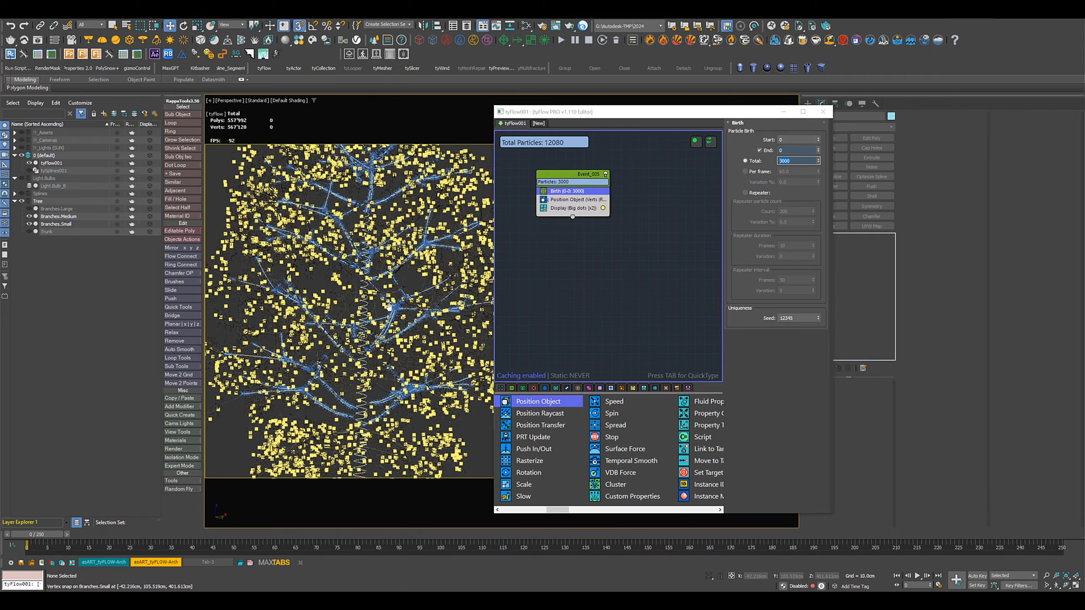
scroll(379, 325, "down", 5)
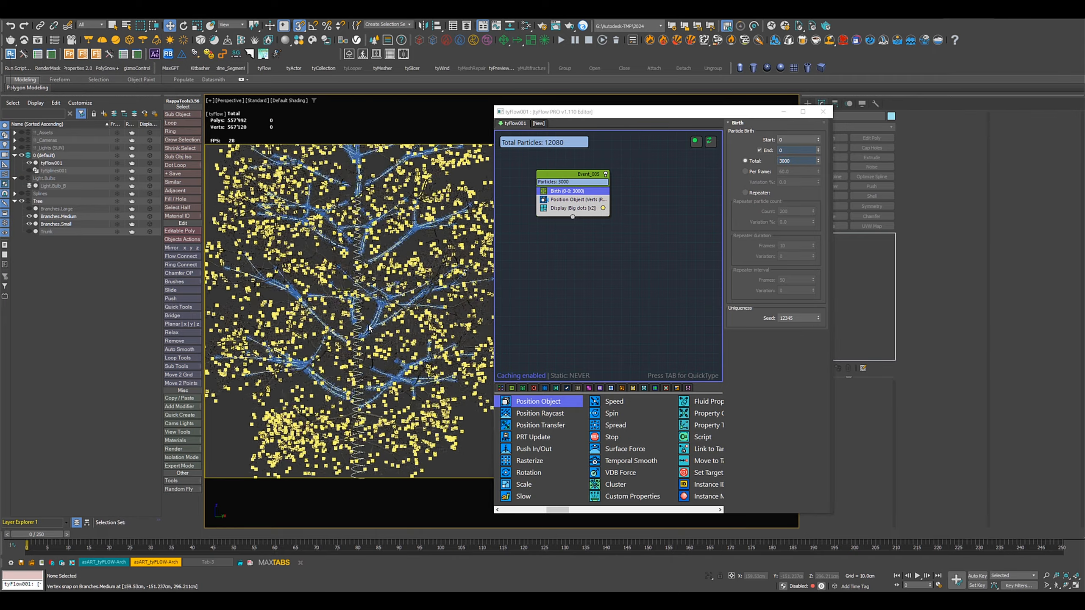
scroll(326, 321, "up", 4)
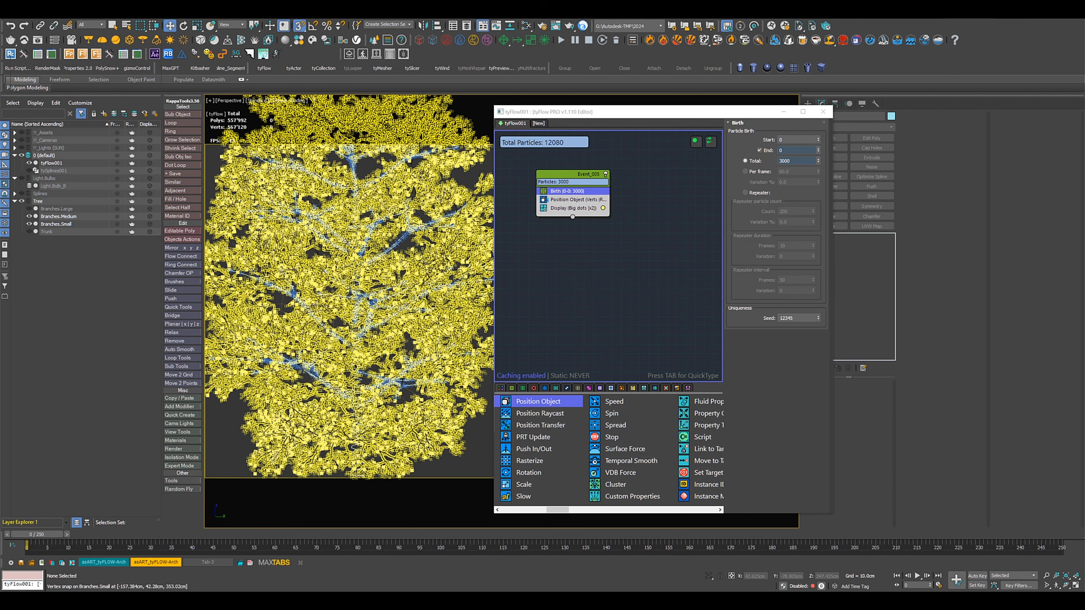
scroll(655, 442, "down", 2)
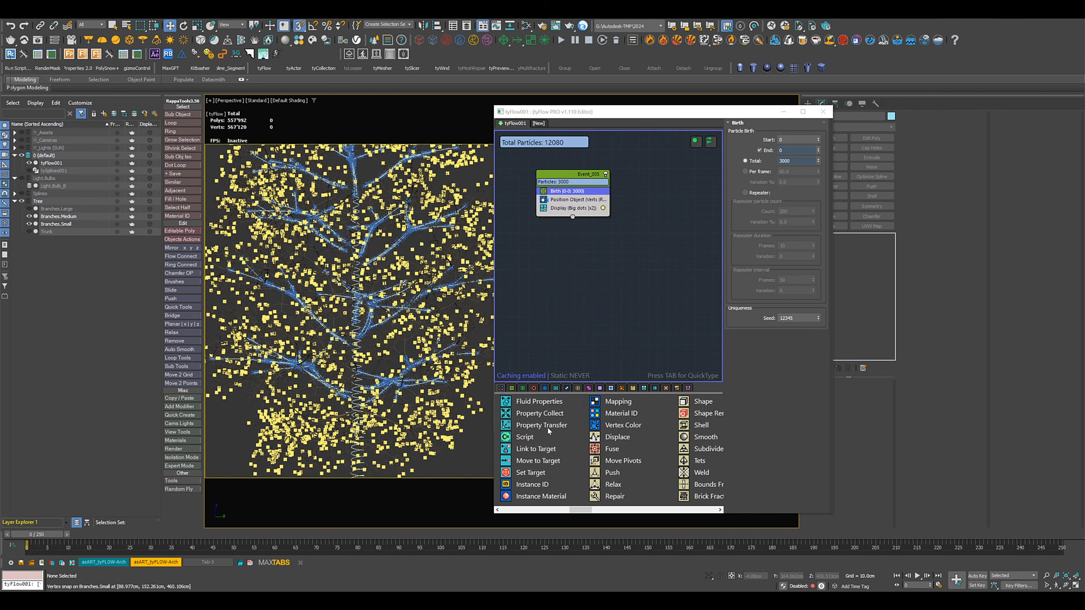
Insert a Shape operator between Position Object and Display and replace its default triangle with the Light.Bulb_B mesh
scroll(607, 438, "up", 2)
scroll(581, 454, "up", 4)
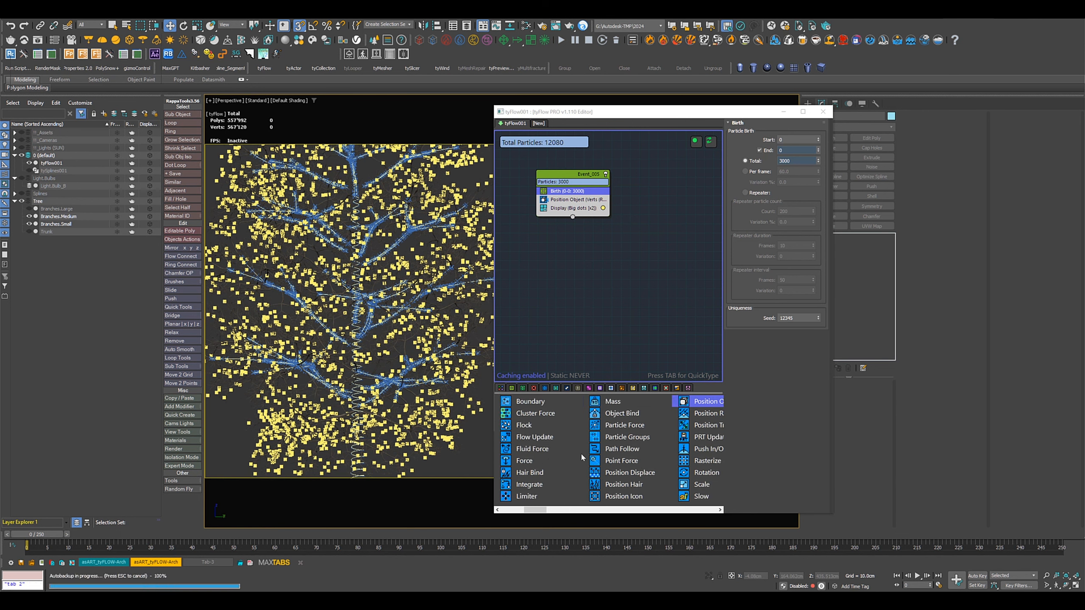
scroll(581, 455, "down", 4)
scroll(581, 455, "down", 4)
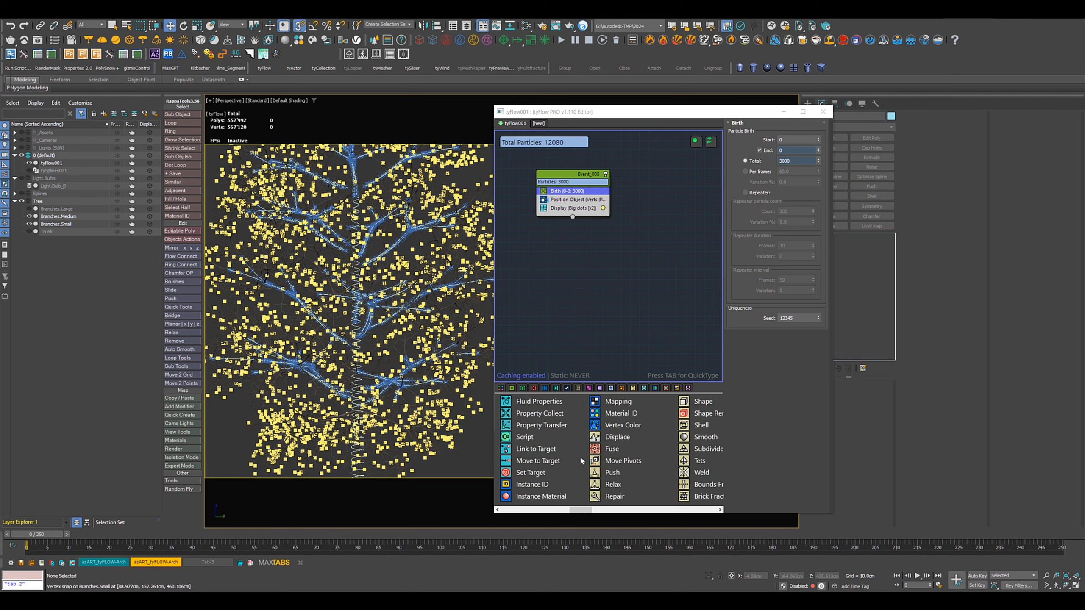
left_click_drag(524, 403, 566, 206)
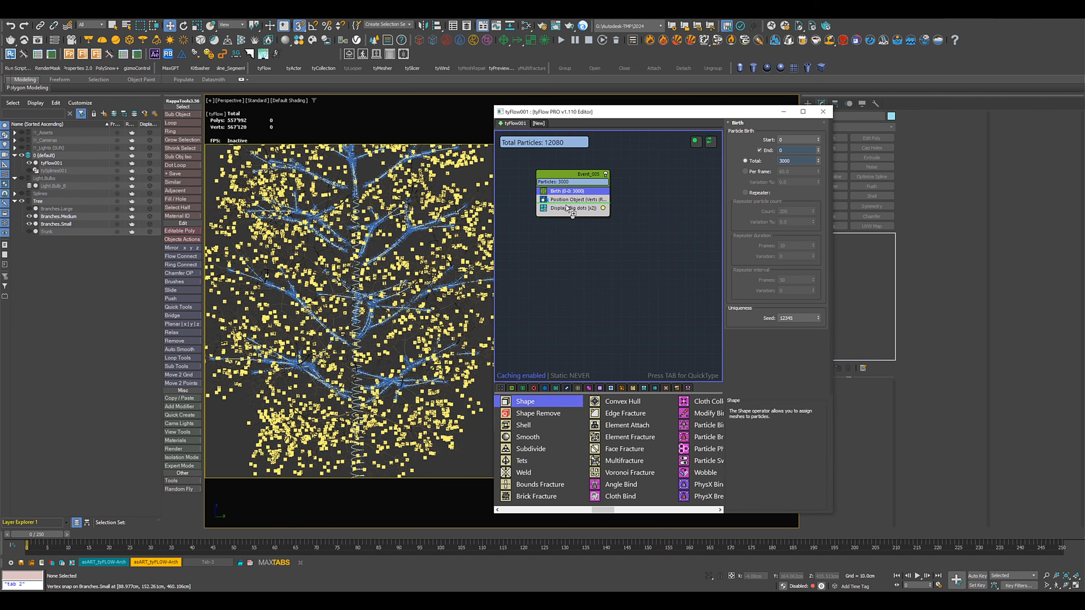
left_click(57, 186)
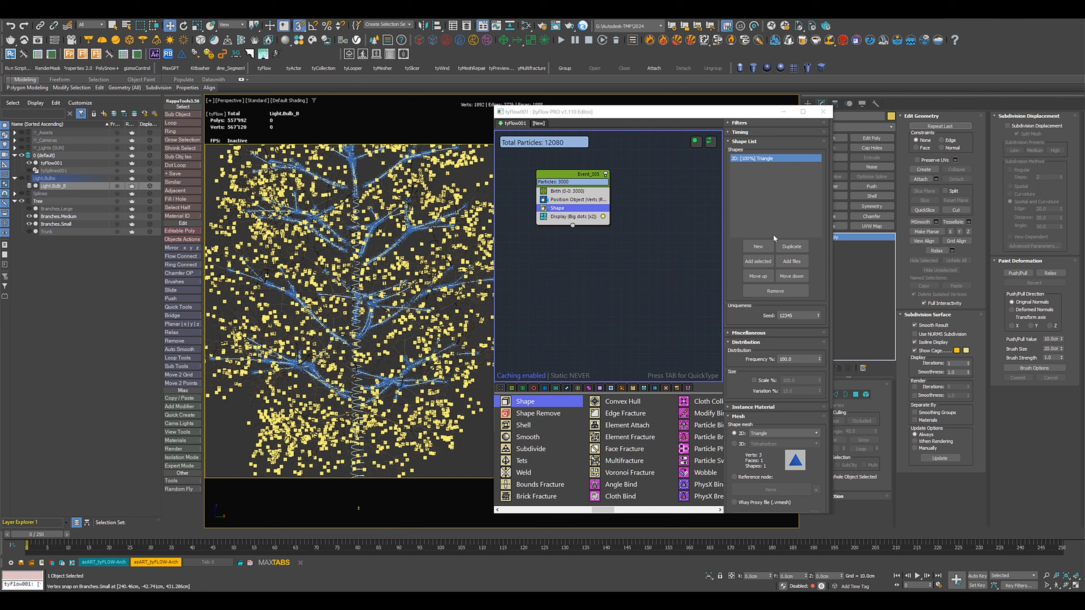
left_click(775, 292)
left_click(759, 263)
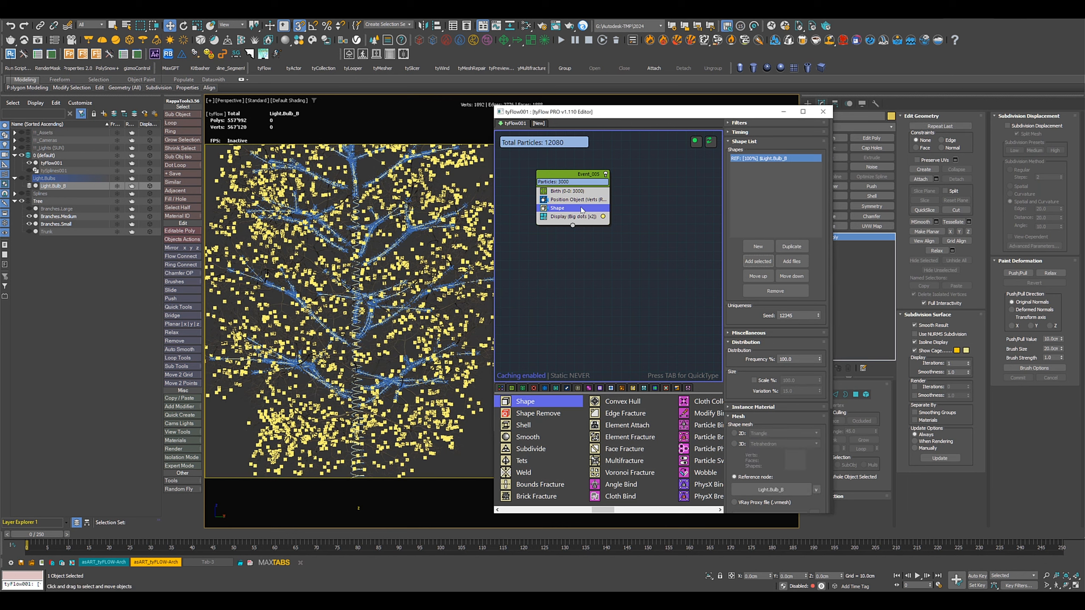
Switch the event's Display operator to Geometry mode and check the bulbs on the branches up close
left_click(572, 216)
left_click(759, 141)
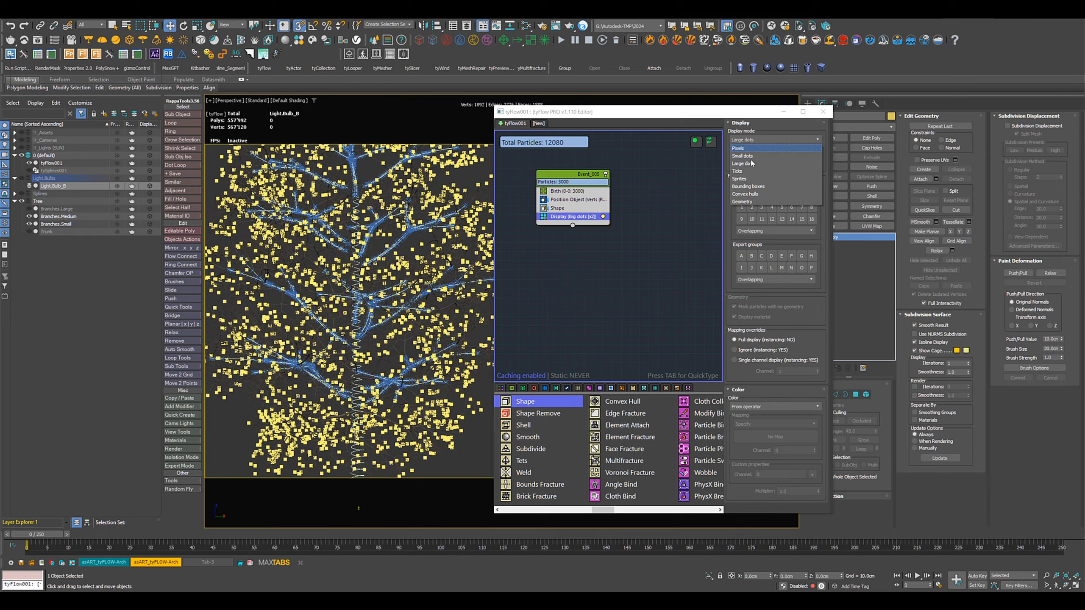
left_click(743, 202)
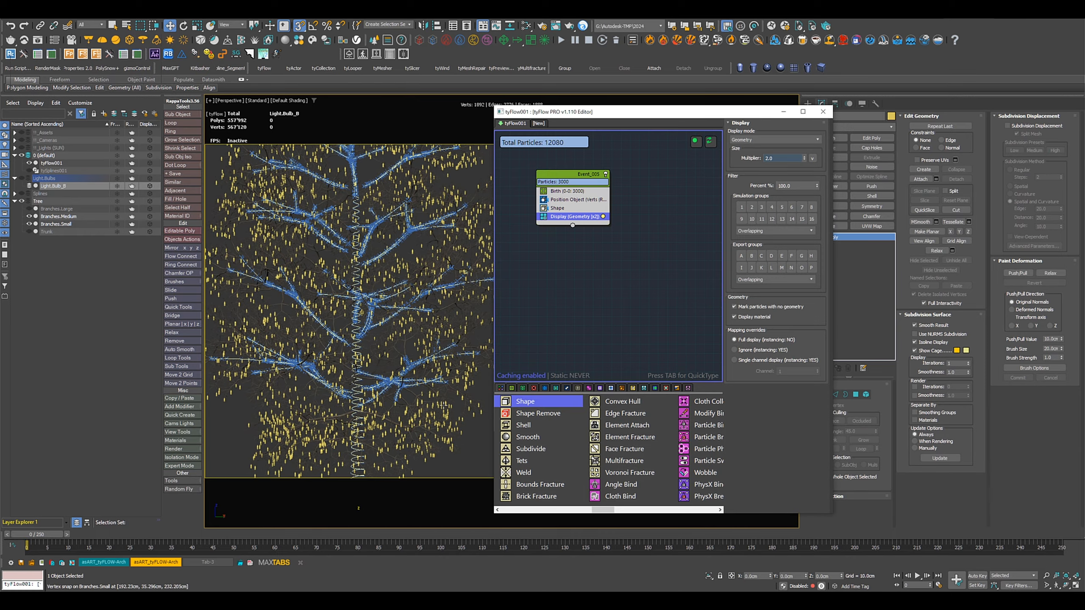
scroll(434, 355, "up", 10)
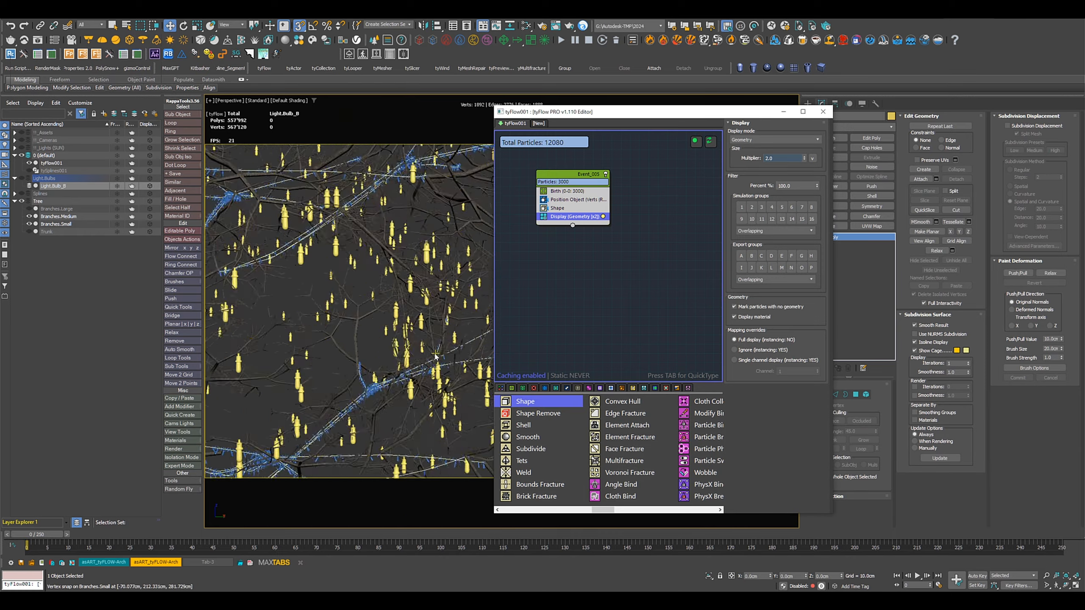
scroll(433, 354, "down", 12)
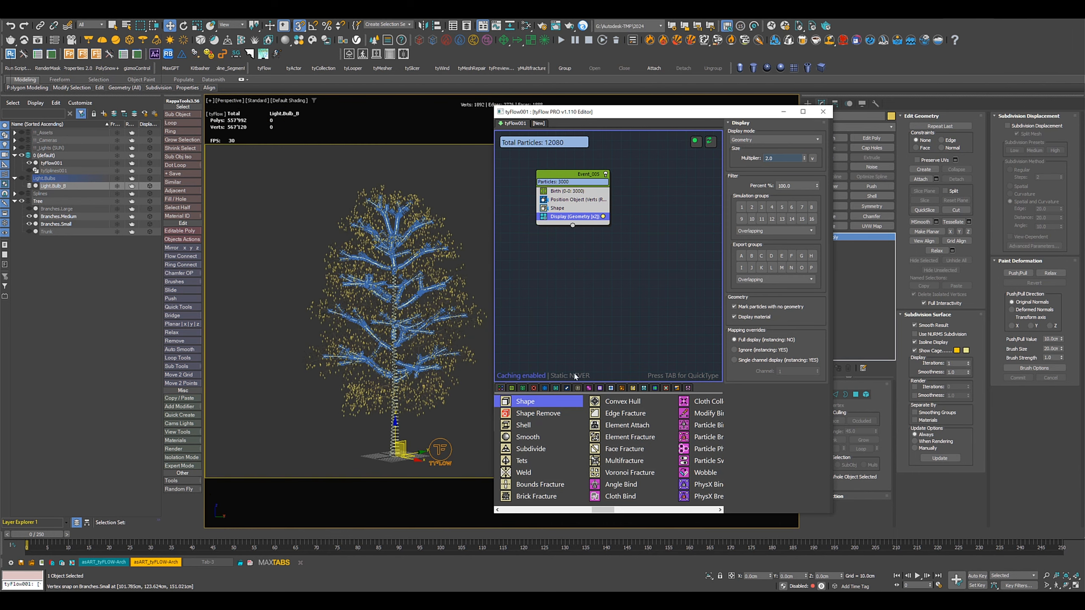
Insert a Rotation operator with Random 3D orientation between Shape and Display in the bulb event
scroll(620, 458, "left", 3)
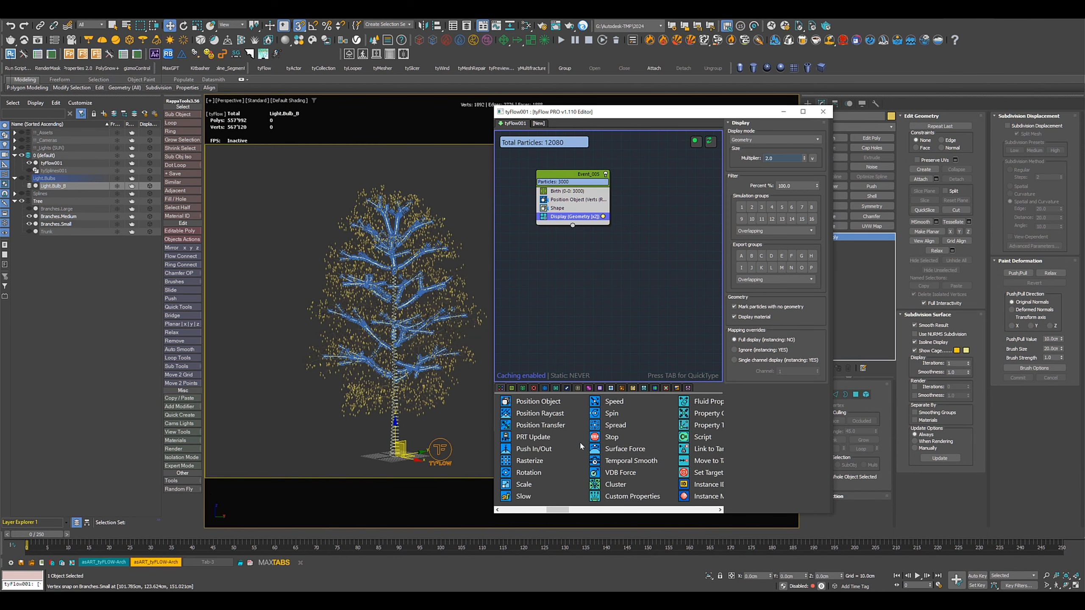
left_click_drag(533, 476, 564, 212)
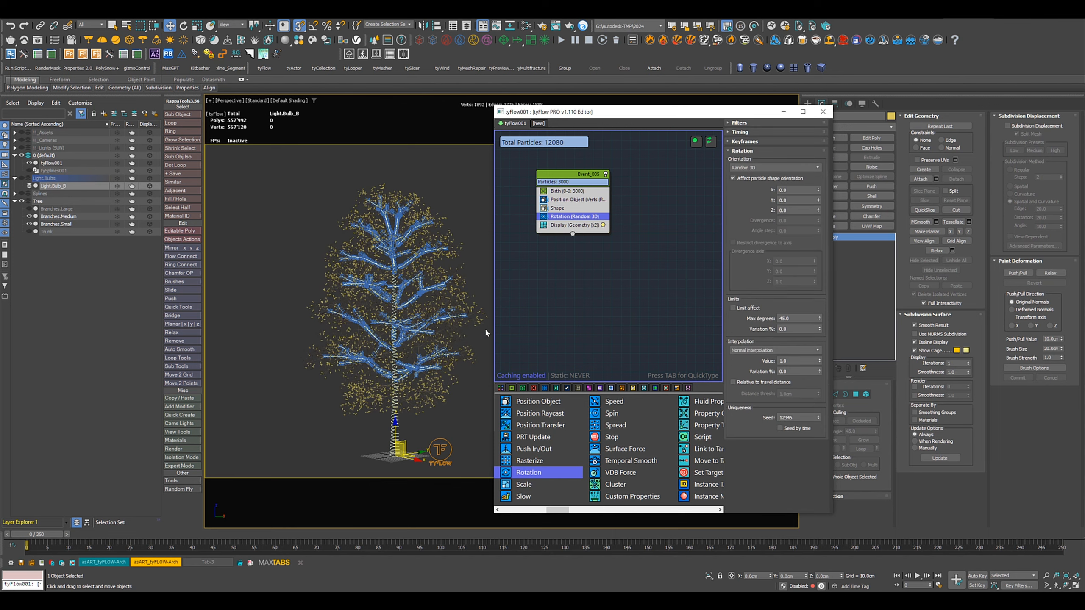
middle_click_drag(435, 423, 447, 412)
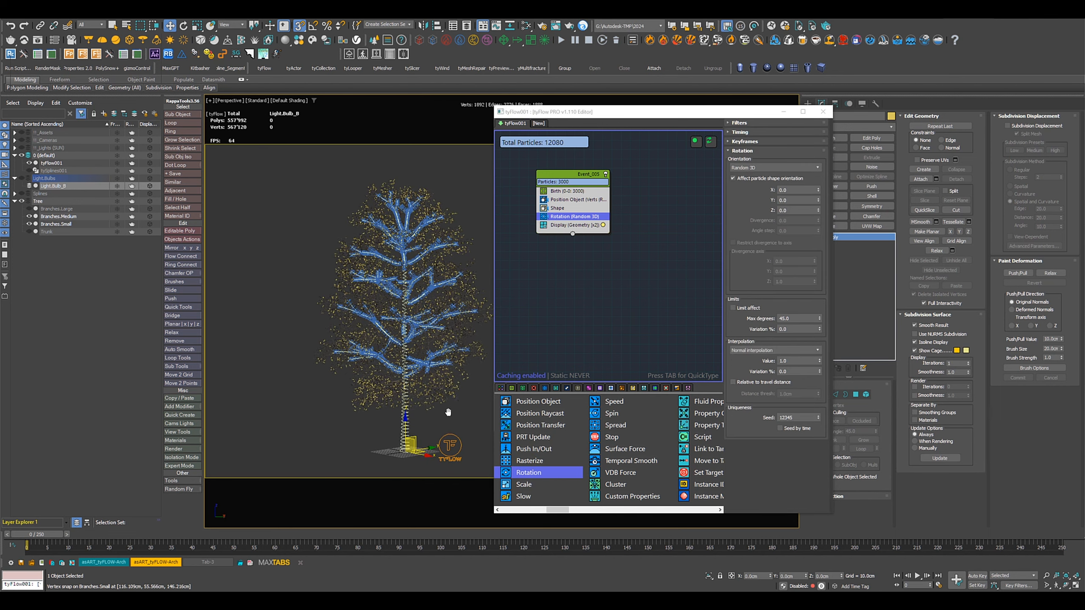
Insert a Scale operator between Shape and Rotation with a uniform scale of 30%, and clear the scene selection
scroll(426, 414, "up", 1)
scroll(426, 414, "up", 5)
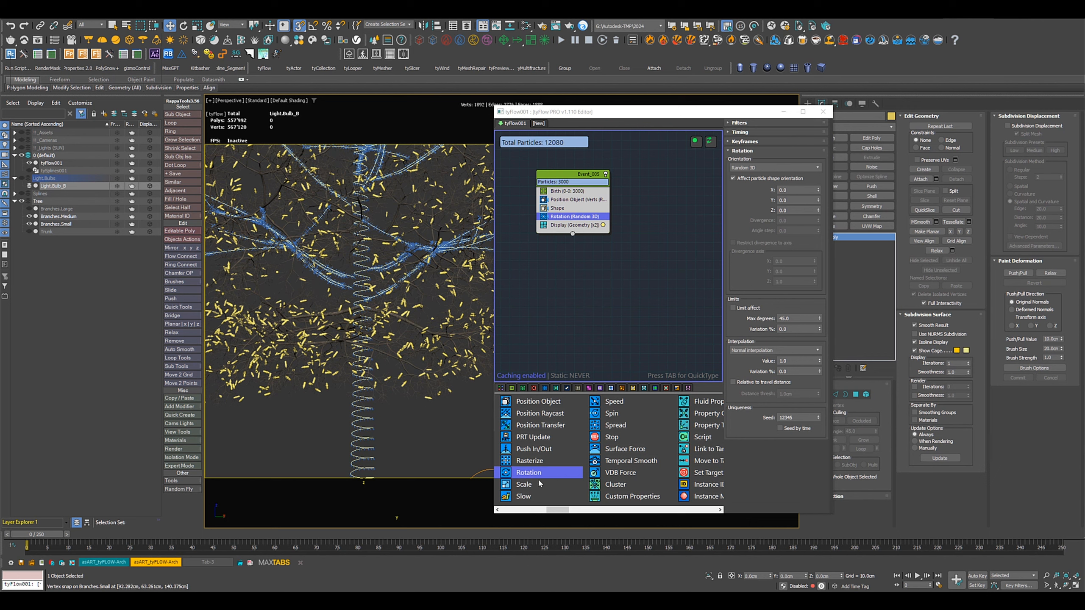
left_click_drag(559, 217, 559, 215)
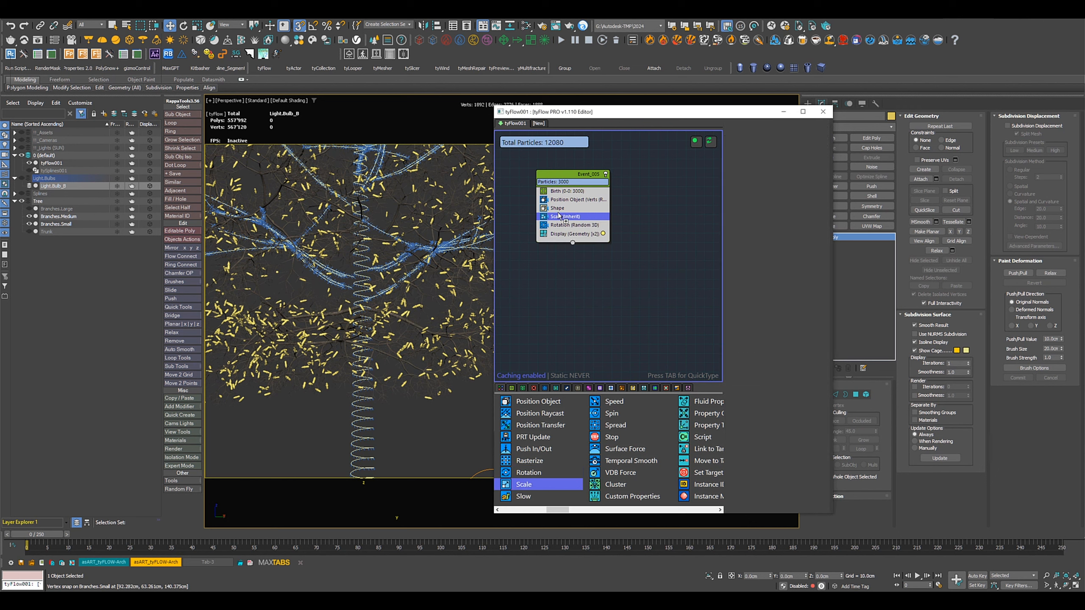
double_click(803, 191)
type("30")
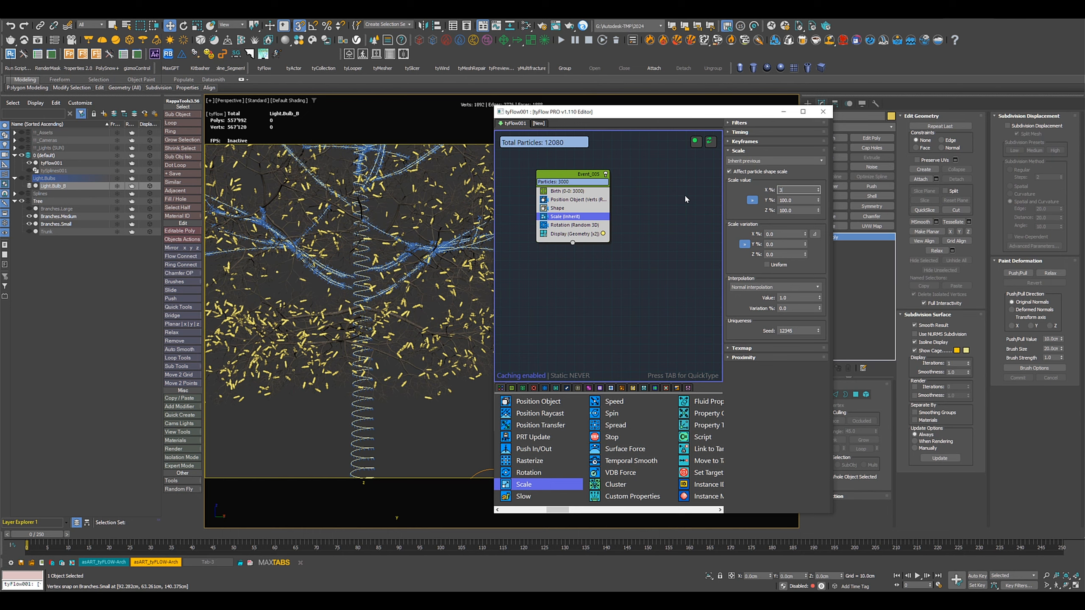
key("Return")
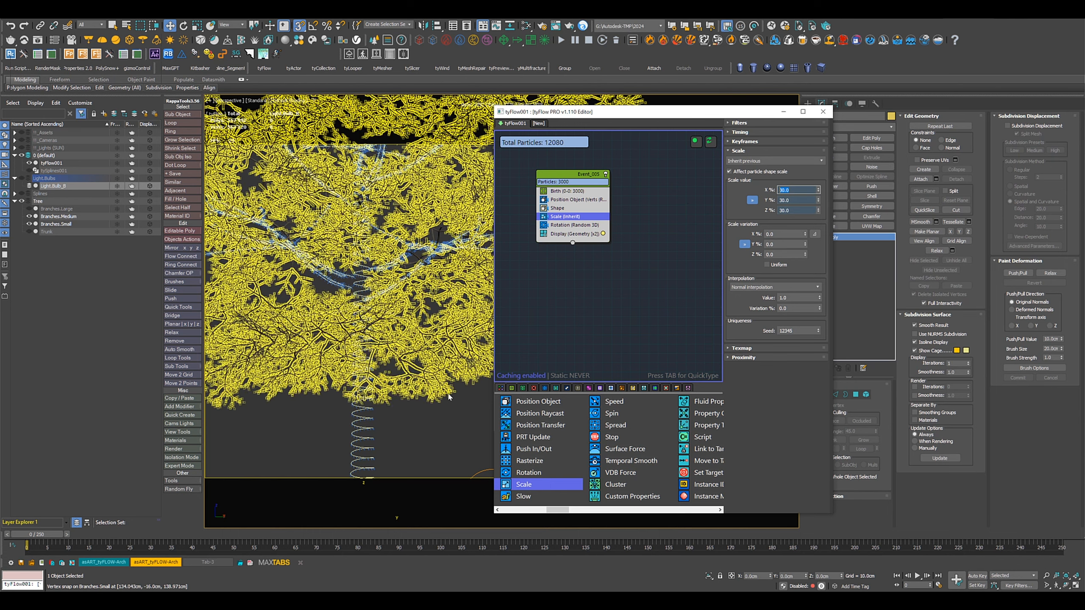
scroll(422, 378, "down", 1)
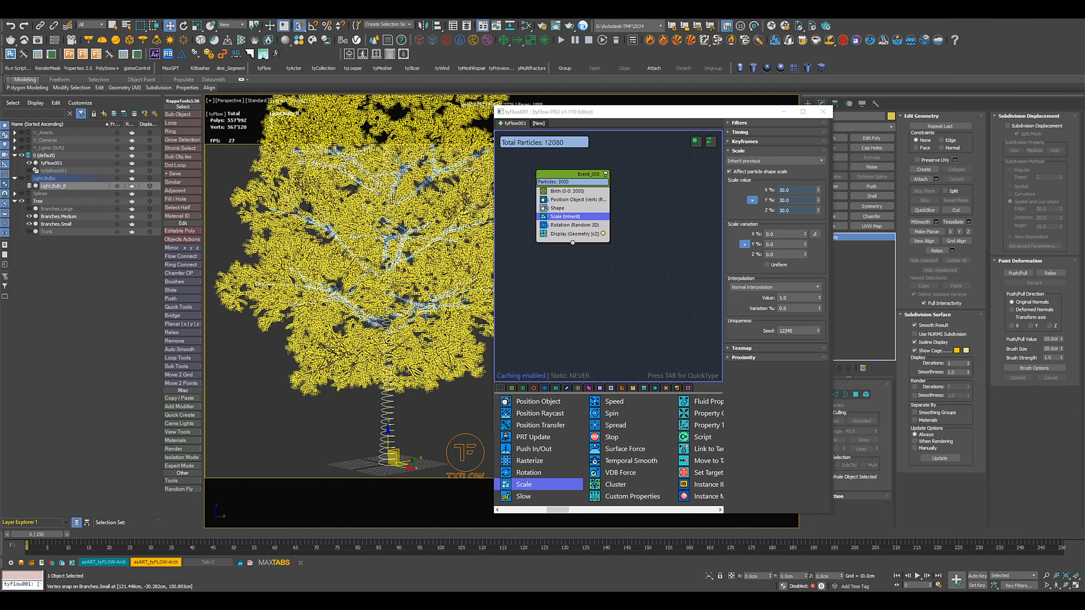
left_click(431, 421)
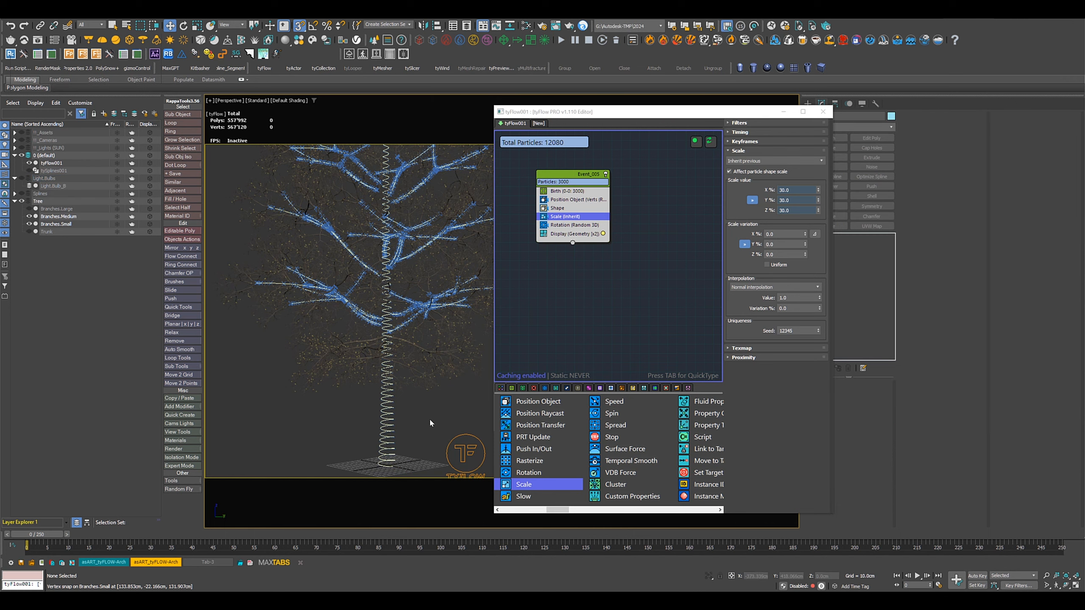
scroll(302, 407, "down", 3)
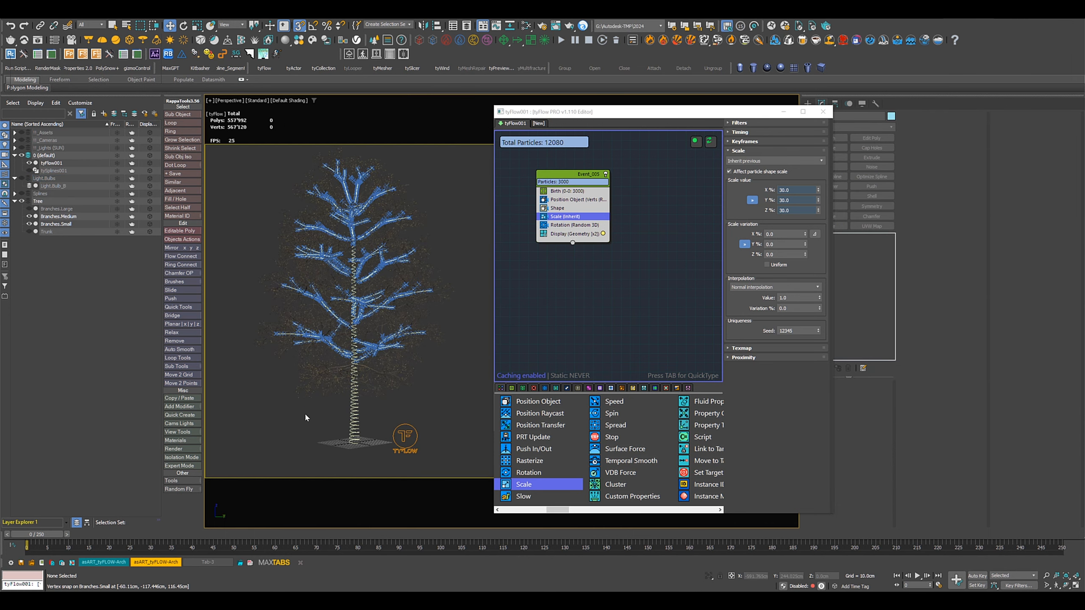
middle_click_drag(305, 413, 335, 422)
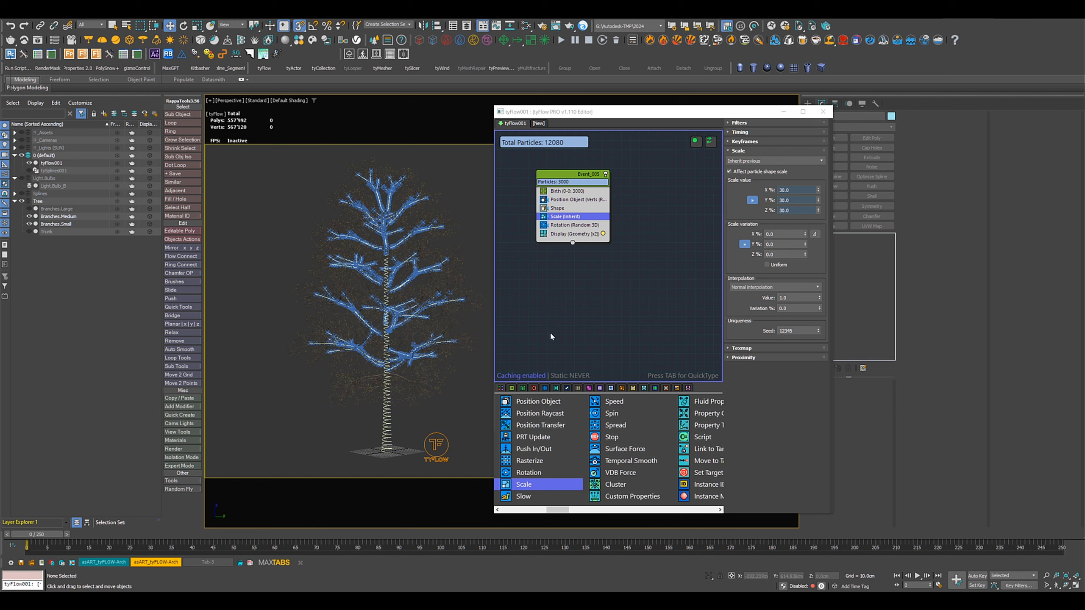
Isolate the Light.Bulb_B mesh and unhide the Light.Bulbs layer to view the bulb up close
left_click(59, 187)
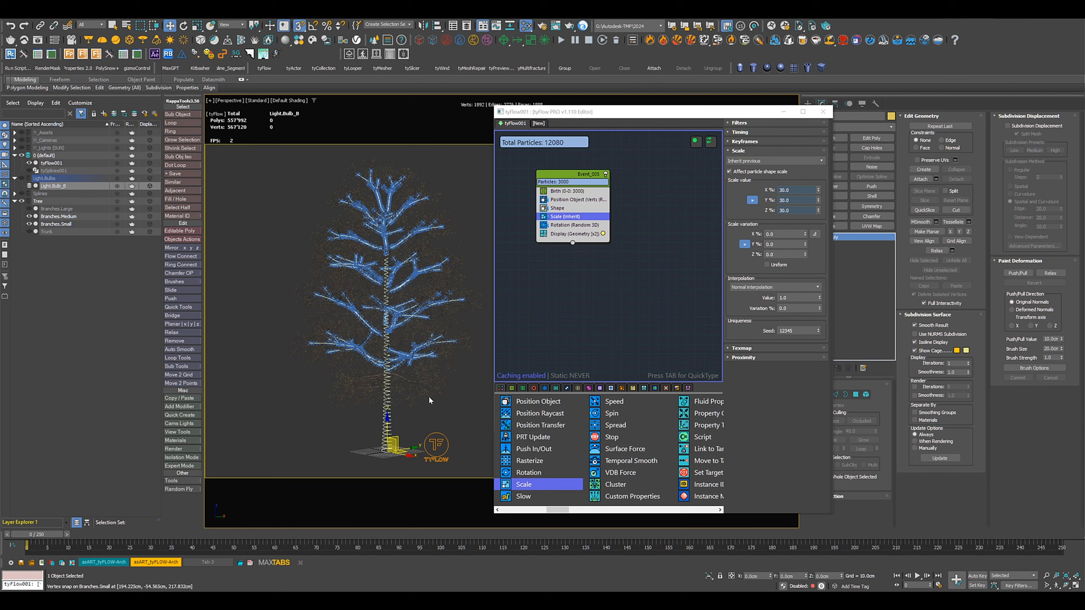
key("alt+q")
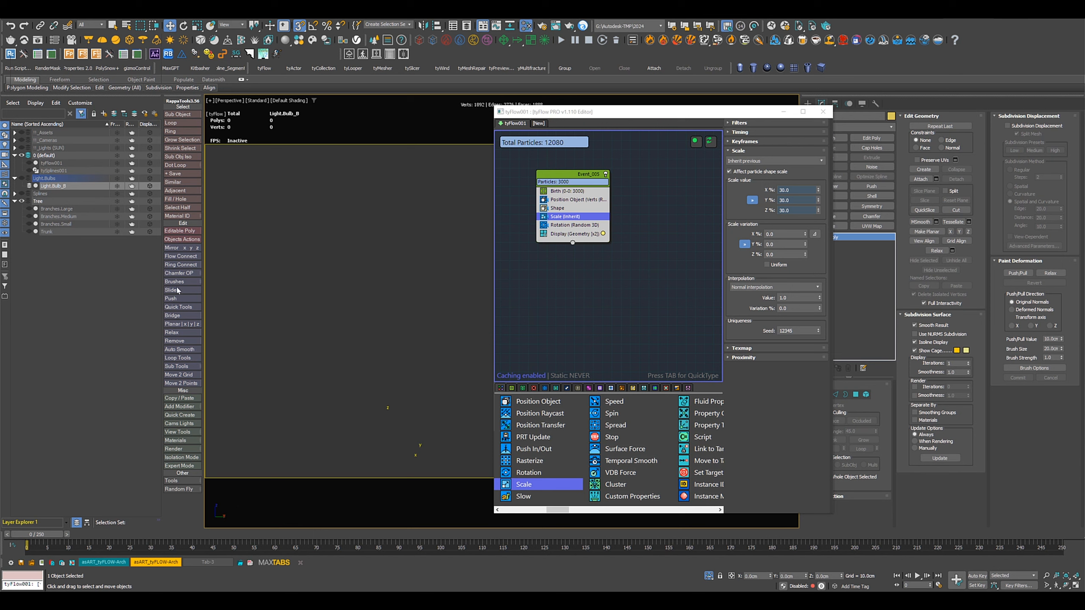
left_click(21, 179)
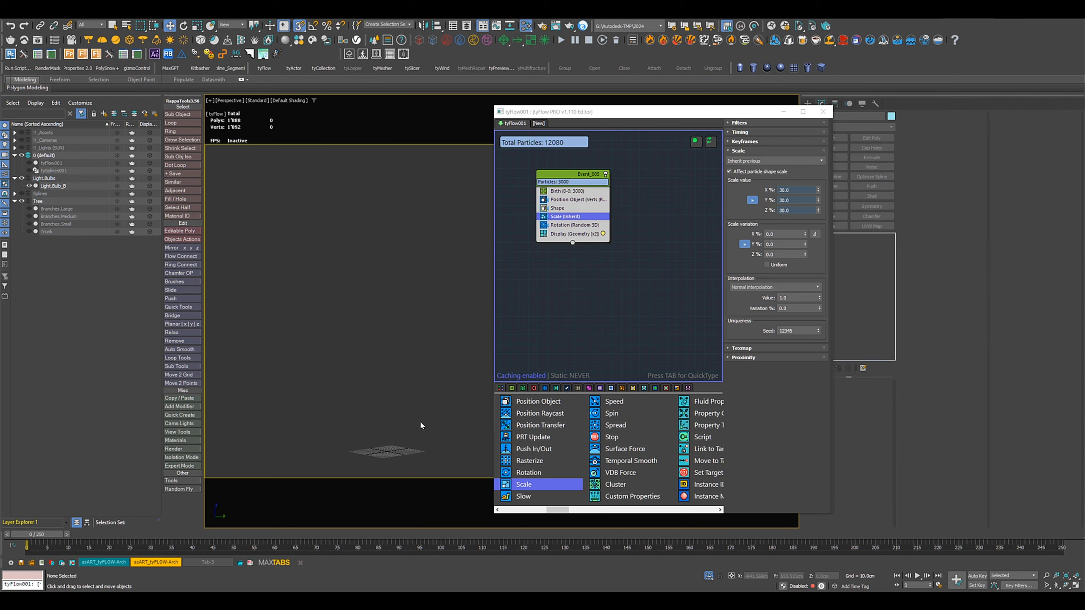
key("z")
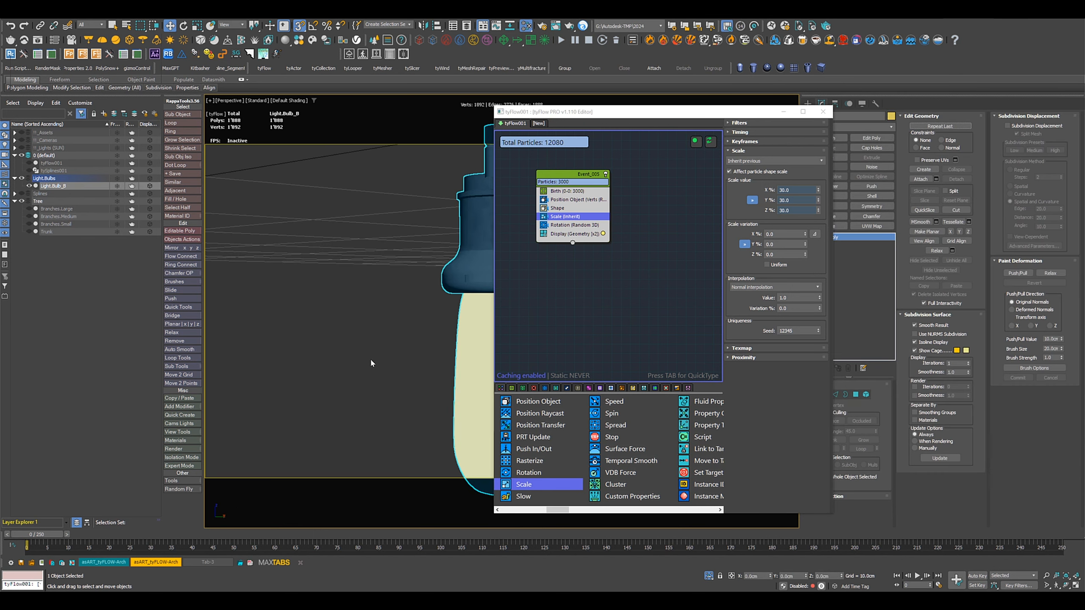
middle_click_drag(370, 359, 241, 361)
scroll(315, 354, "down", 4)
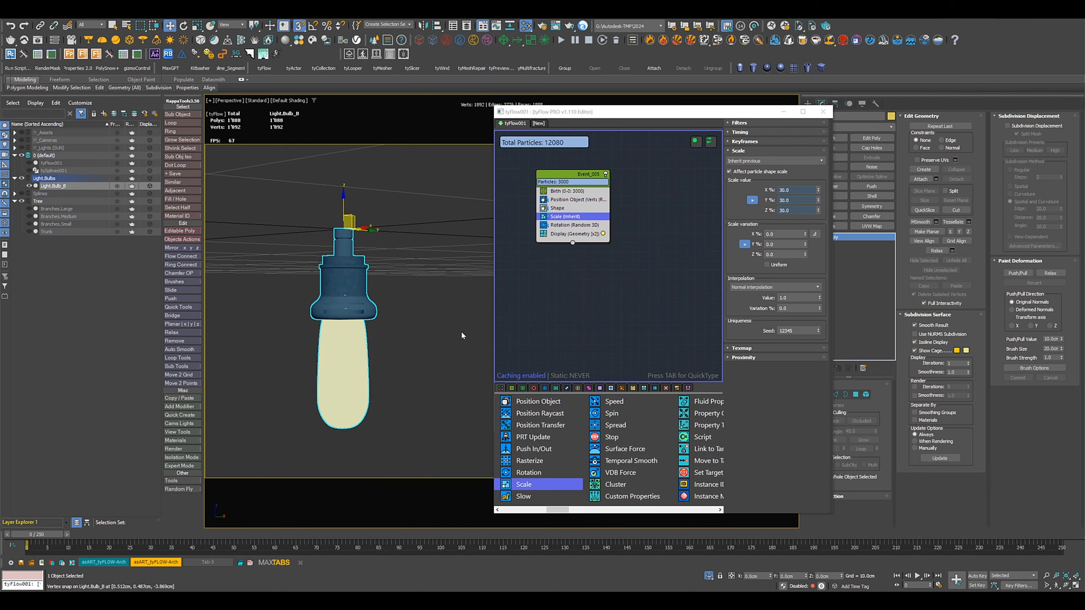
Close the tyFlow editor and open the Slate Material Editor in a narrower window
left_click(823, 111)
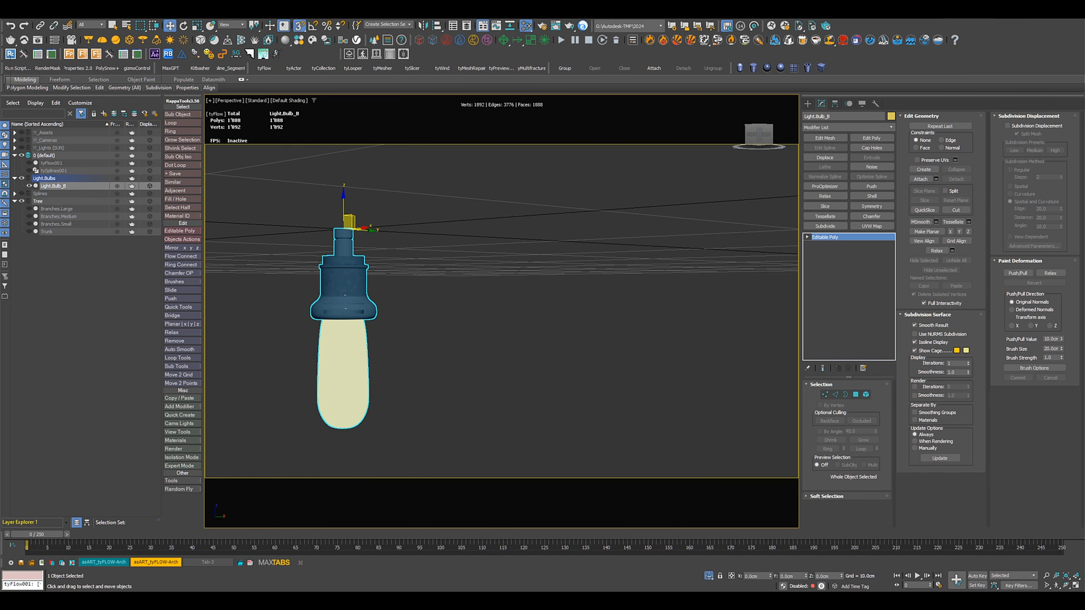
key("m")
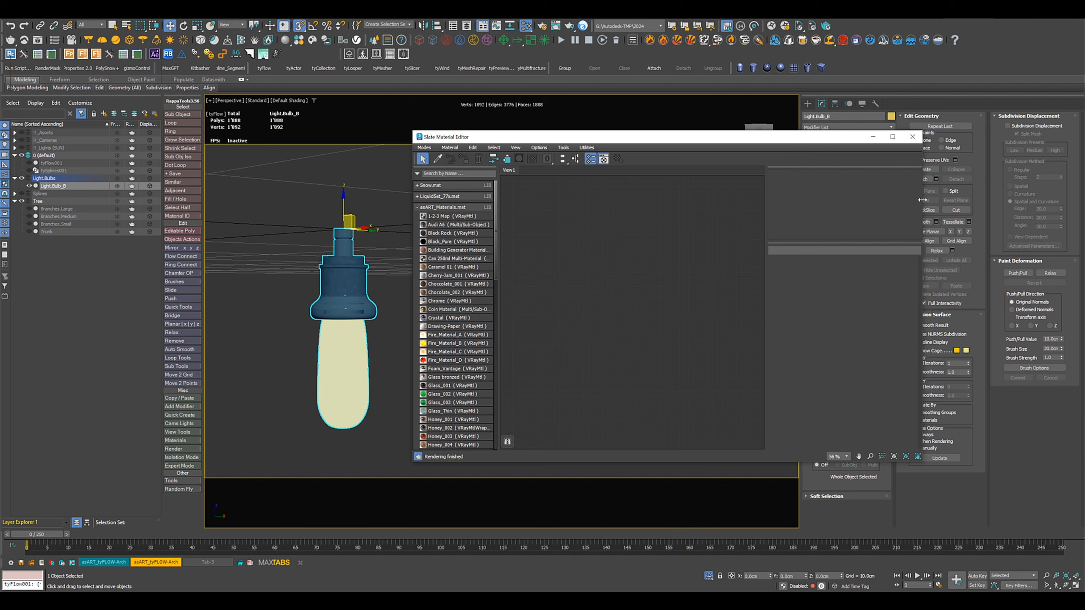
left_click_drag(922, 200, 748, 194)
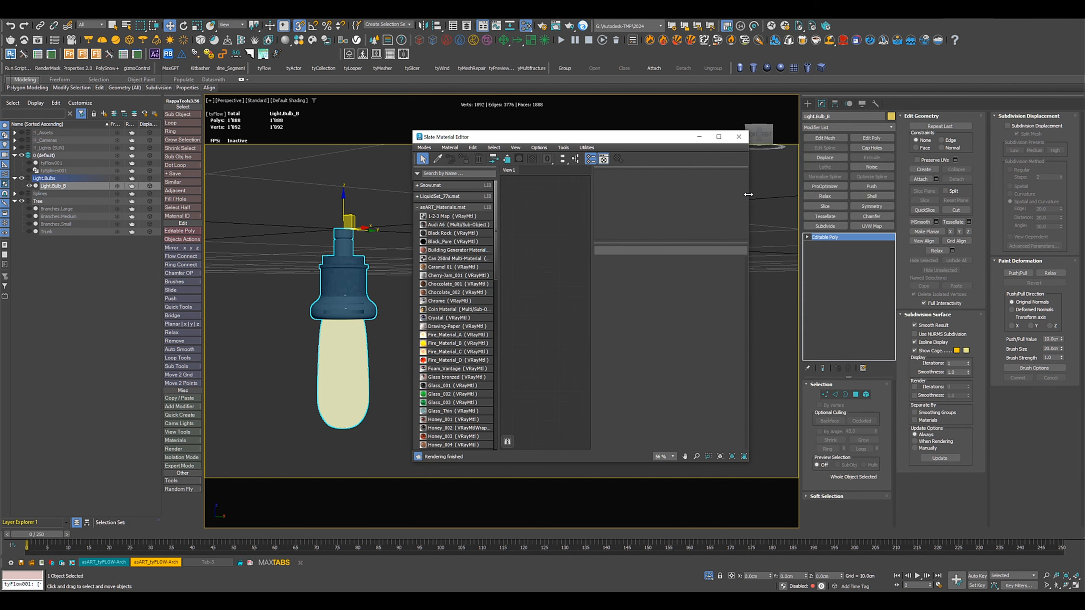
Assign material ID 6 to the bulb's cap element, check the glass element's ID, and return to object level
left_click(866, 395)
left_click(354, 271)
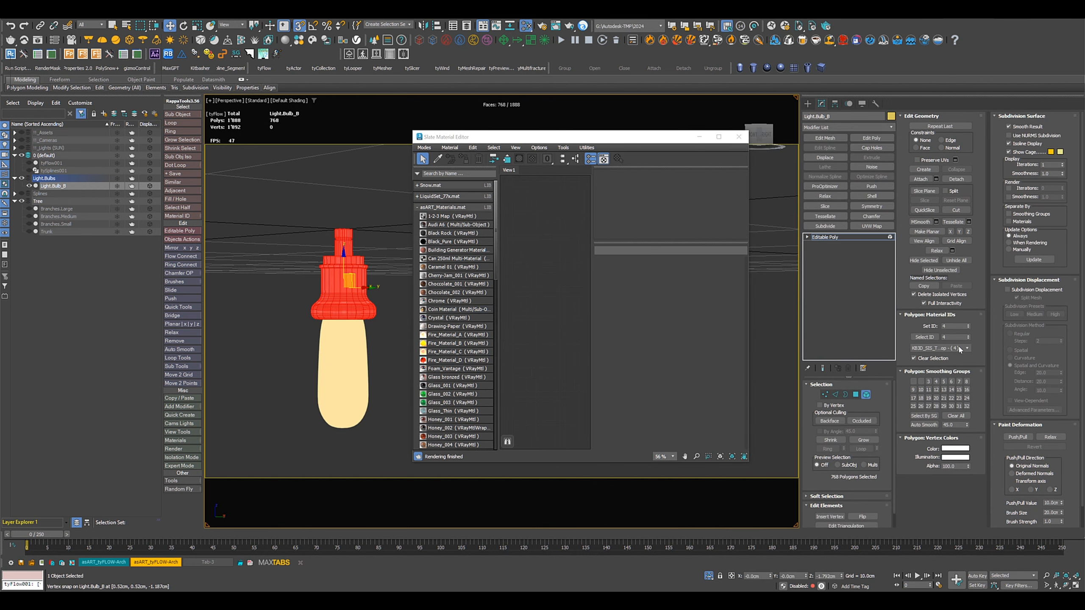
double_click(949, 326)
type("6")
key("Return")
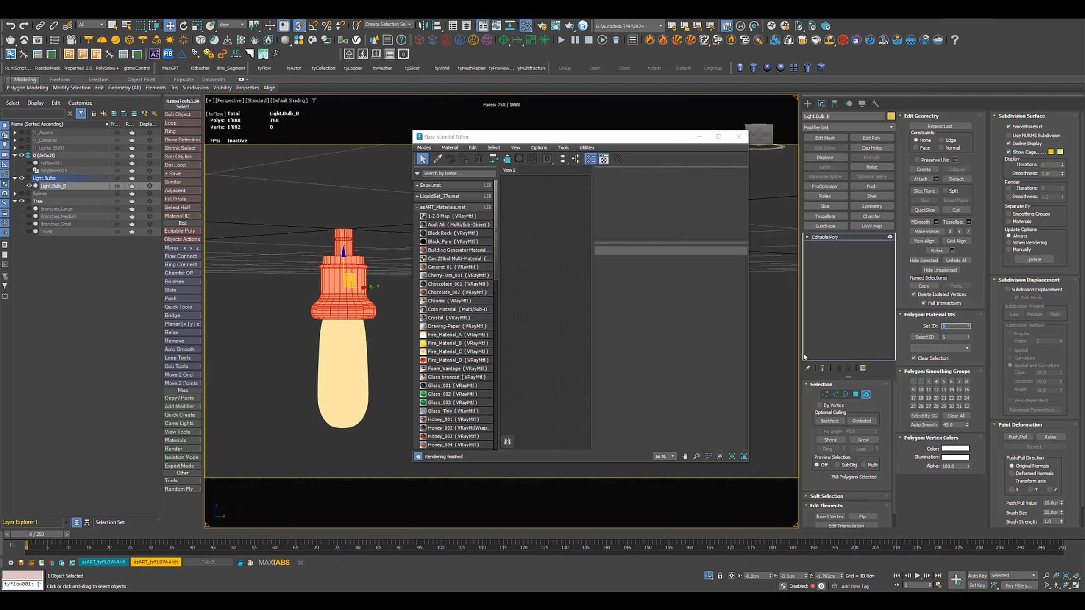
left_click(356, 375)
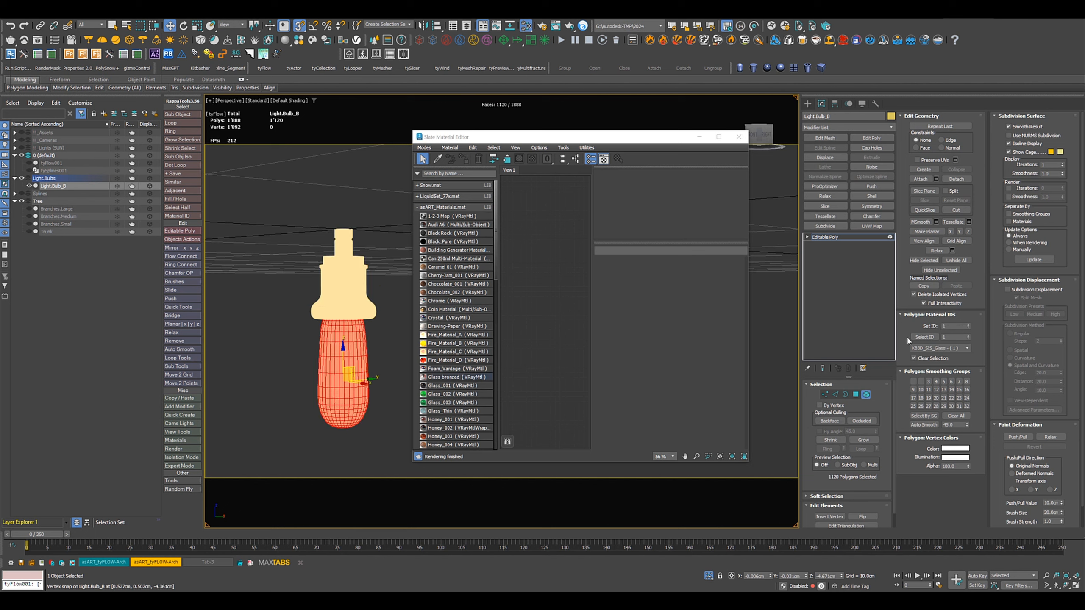
double_click(959, 327)
left_click(840, 239)
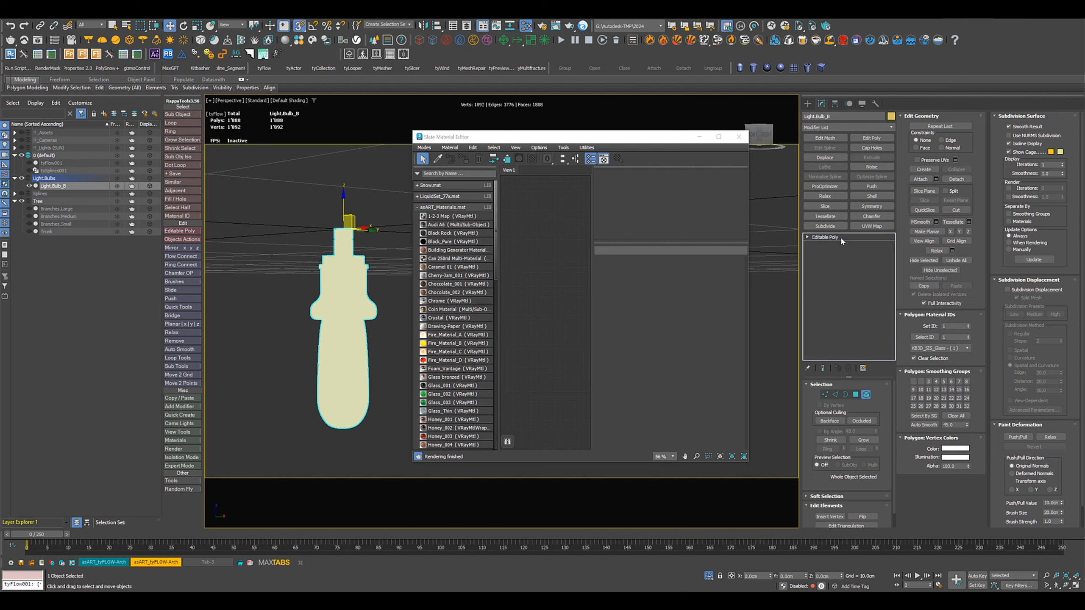
Widen the Slate Material Editor and create a Multi/Sub-Object material with 6 sub-materials
left_click_drag(749, 306, 840, 312)
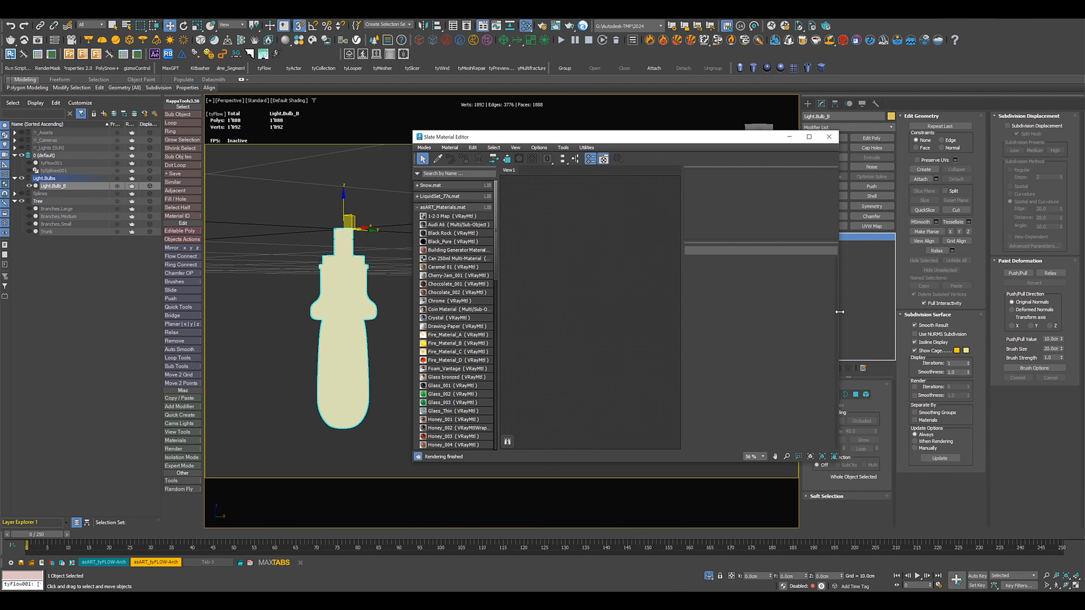
right_click(563, 231)
mouse_move(606, 261)
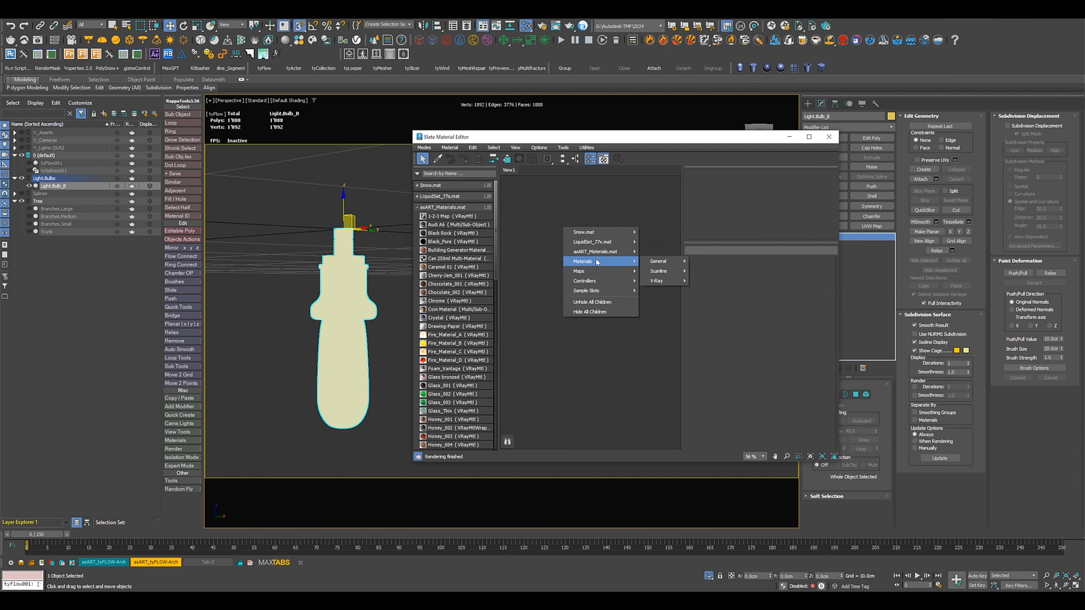
mouse_move(669, 265)
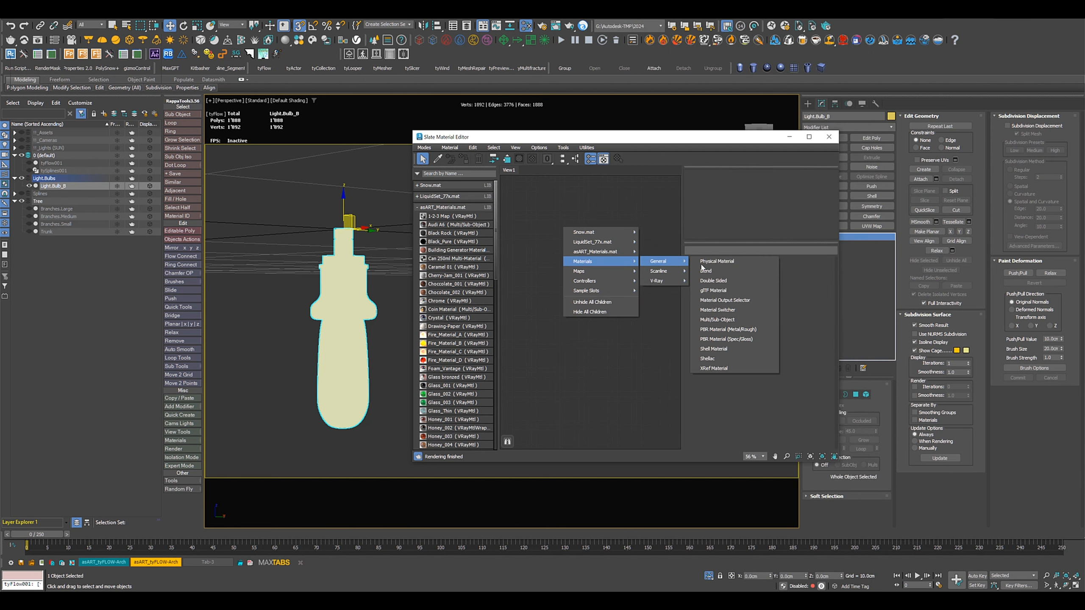
left_click(742, 323)
left_click_drag(568, 225, 621, 248)
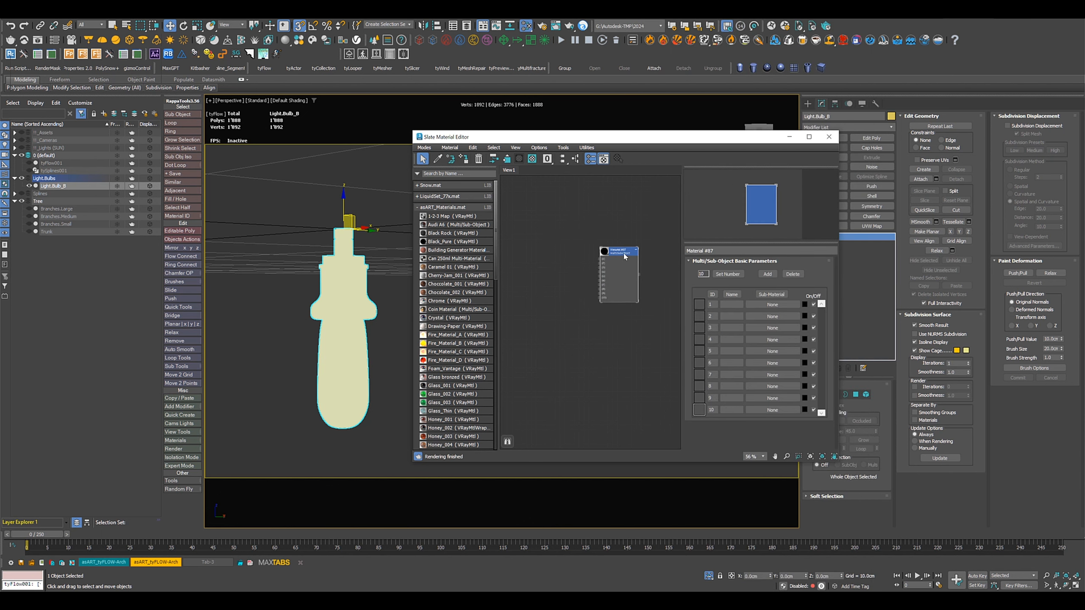
left_click(727, 274)
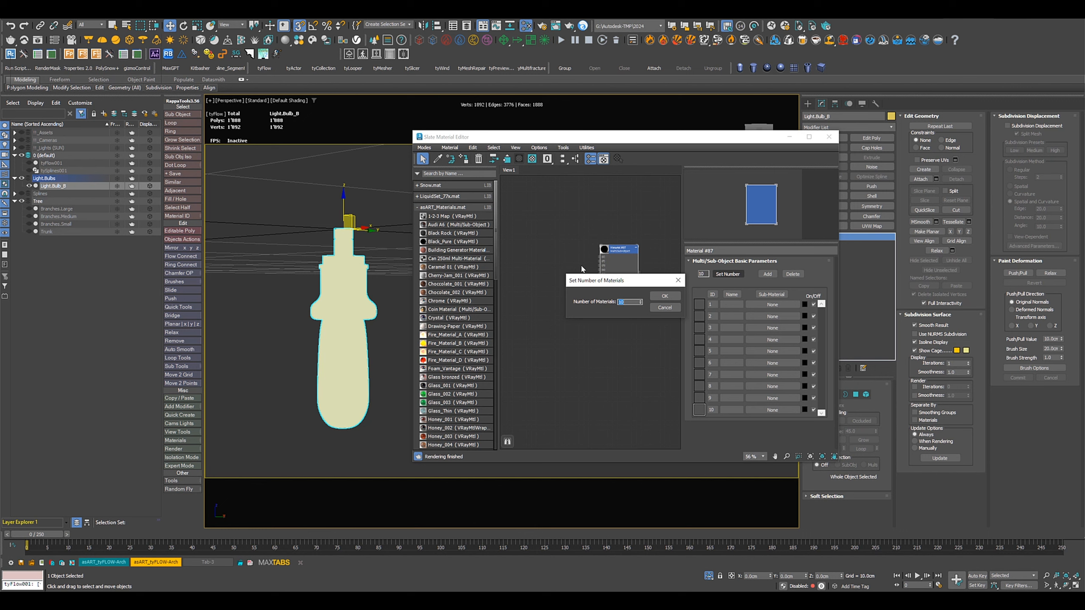
left_click(669, 298)
Create a VRayLightMtl and connect it to slot 1 of the Multi/Sub-Object material
right_click(521, 232)
mouse_move(555, 280)
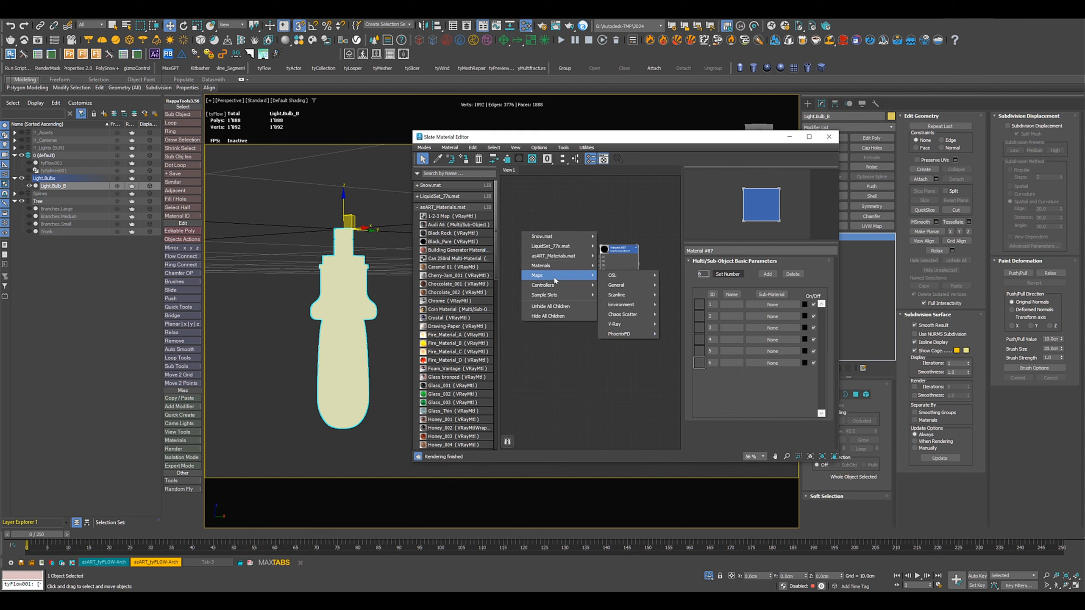
mouse_move(621, 285)
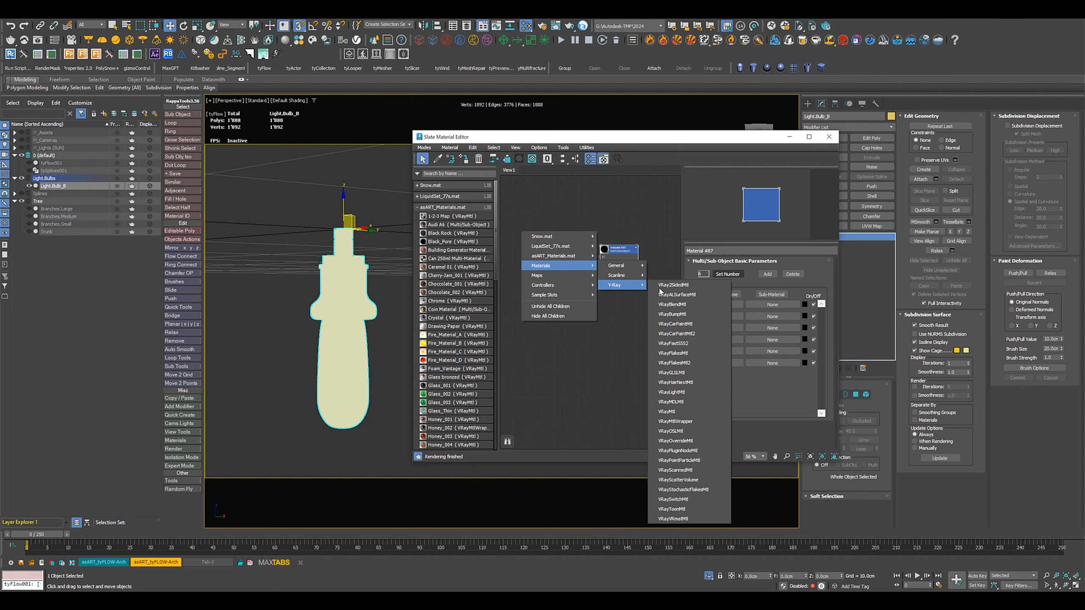
left_click(681, 392)
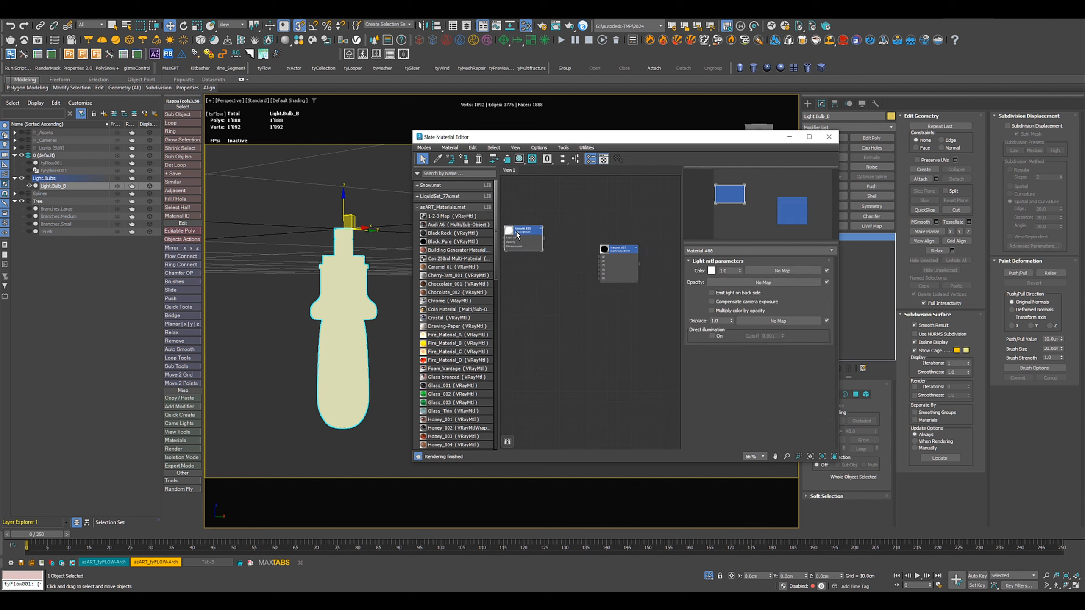
left_click_drag(543, 238, 607, 263)
Create a VRayMtl below the light material, collapse its slots, and connect it to slot 6 of the Multi/Sub-Object material
right_click(547, 313)
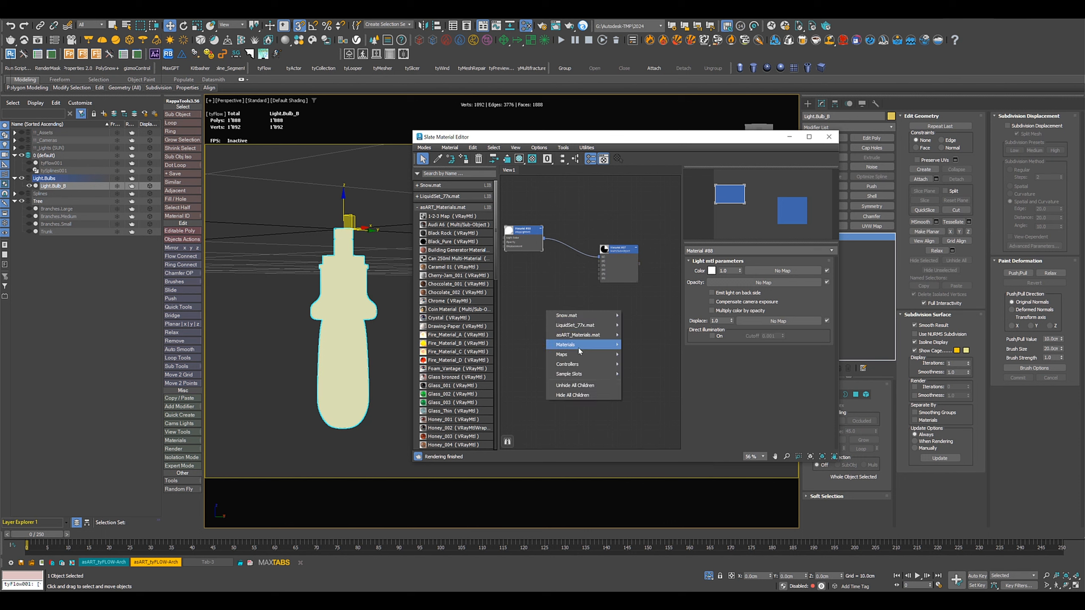
mouse_move(607, 344)
mouse_move(637, 367)
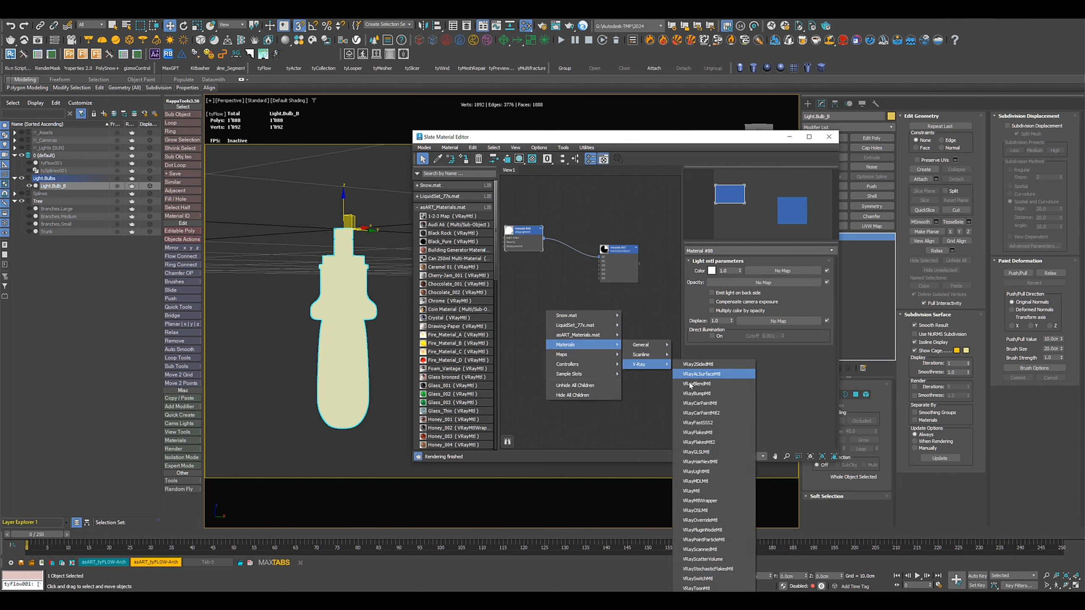
left_click(709, 495)
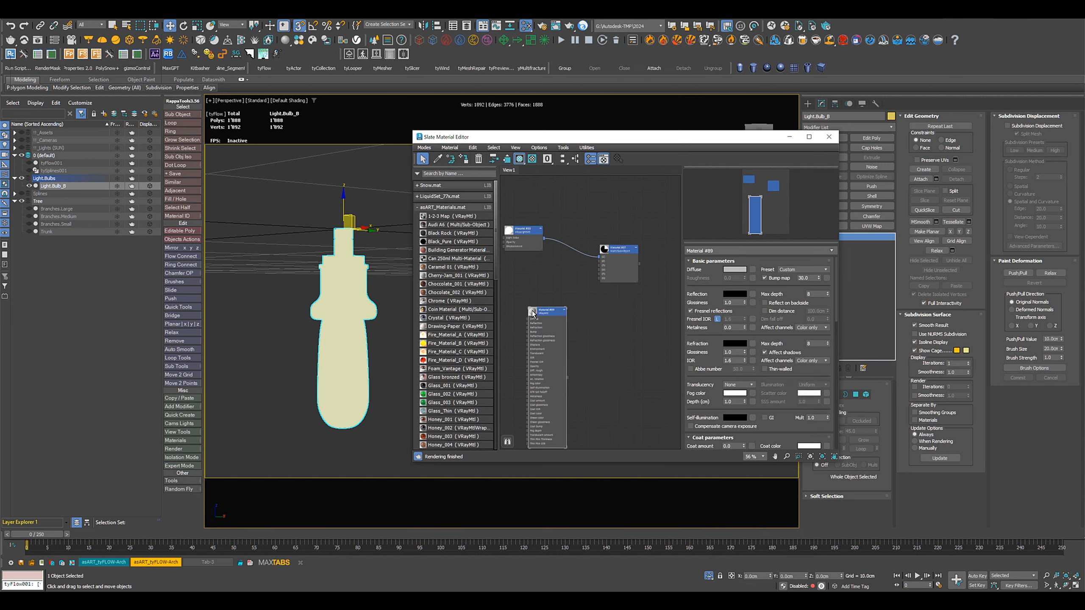
left_click_drag(533, 314, 513, 286)
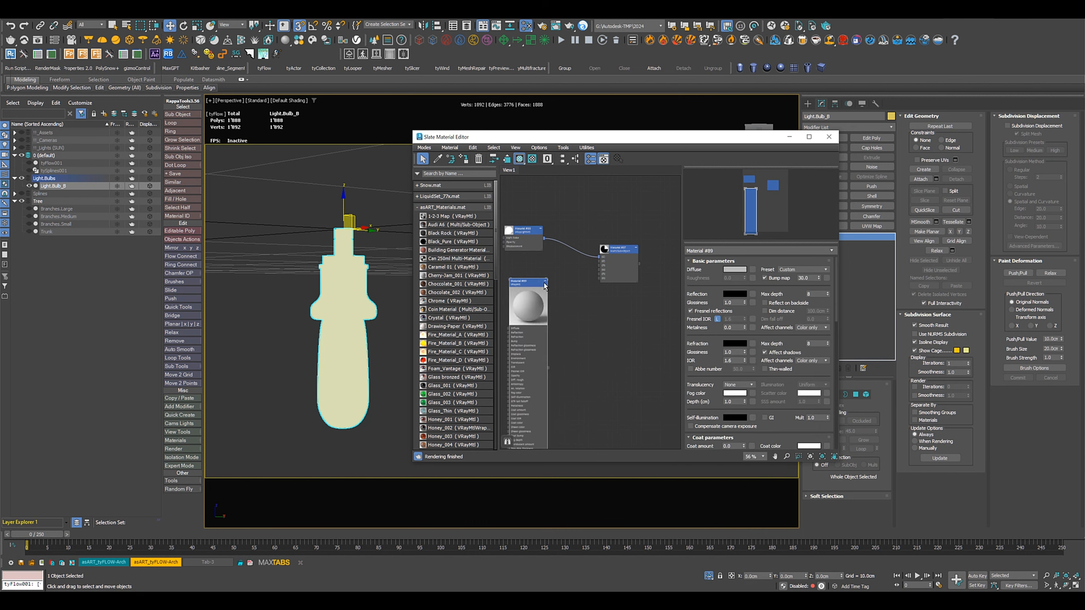
left_click(545, 281)
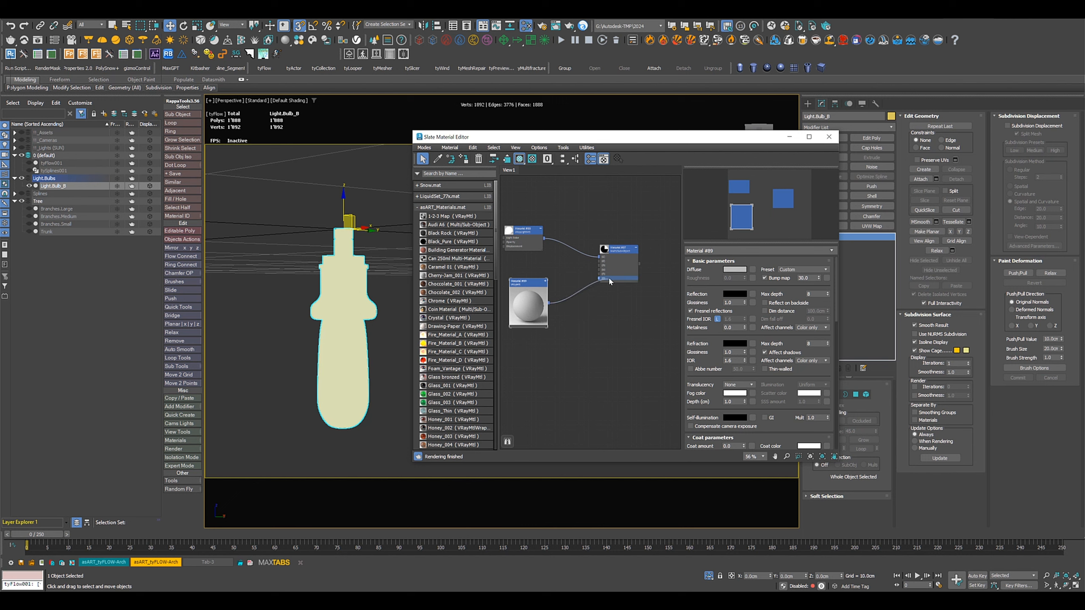
left_click_drag(549, 303, 599, 278)
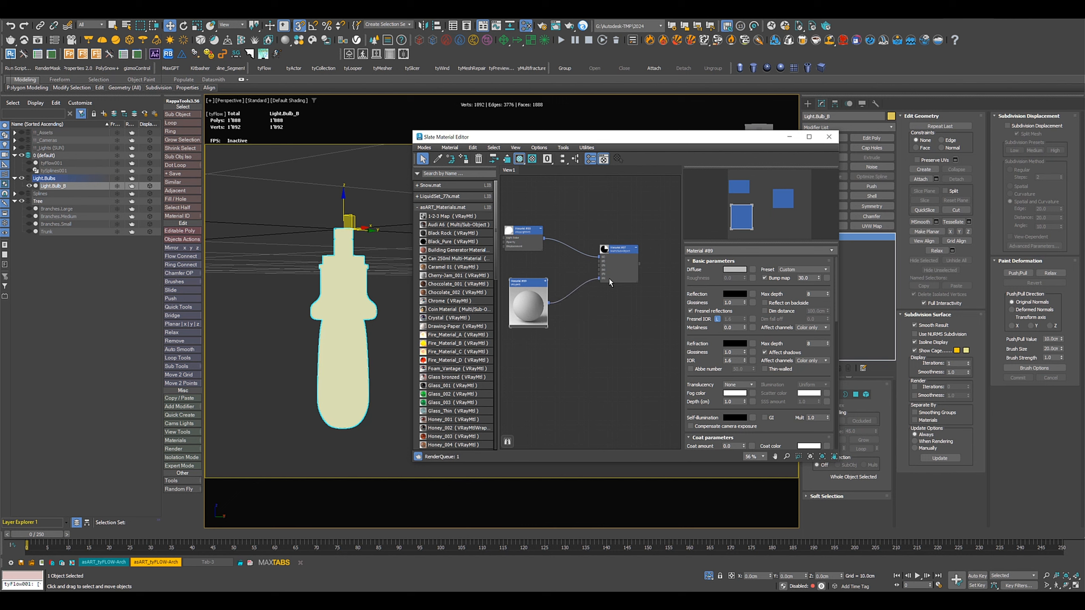
Apply the Rubber preset to the cap's VRayMtl and assign the Multi/Sub-Object material to the selected bulb
left_click(807, 271)
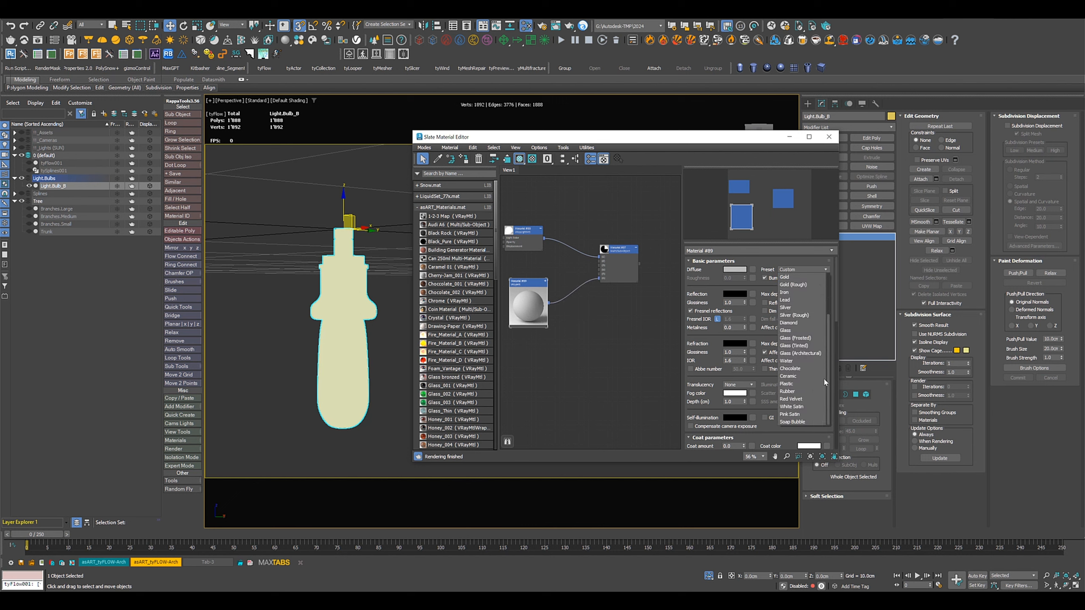
left_click(787, 392)
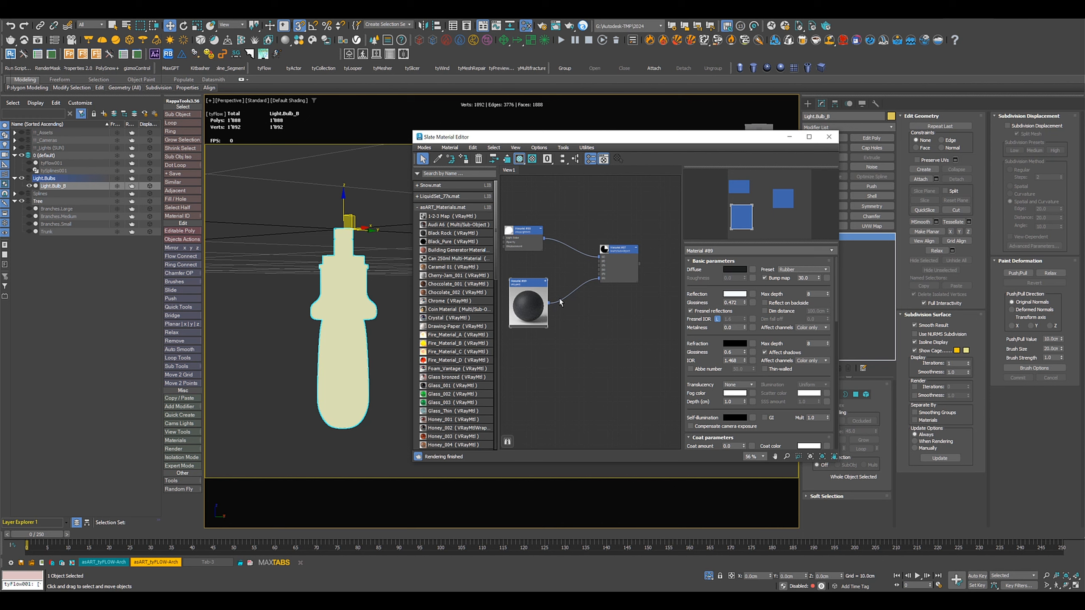
double_click(618, 247)
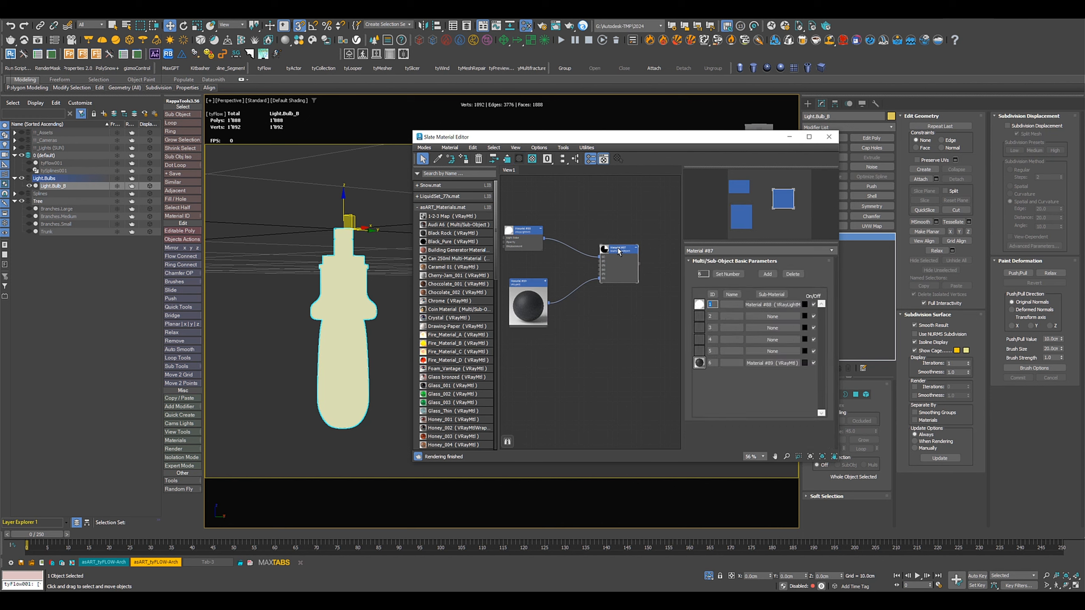
left_click_drag(620, 251, 620, 261)
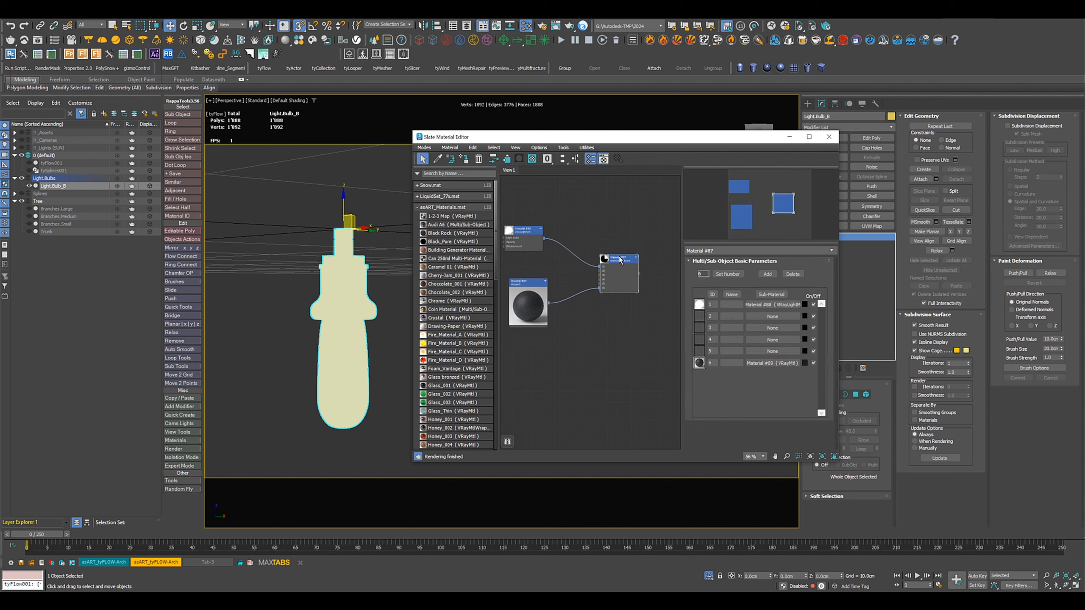
right_click(619, 261)
left_click(654, 273)
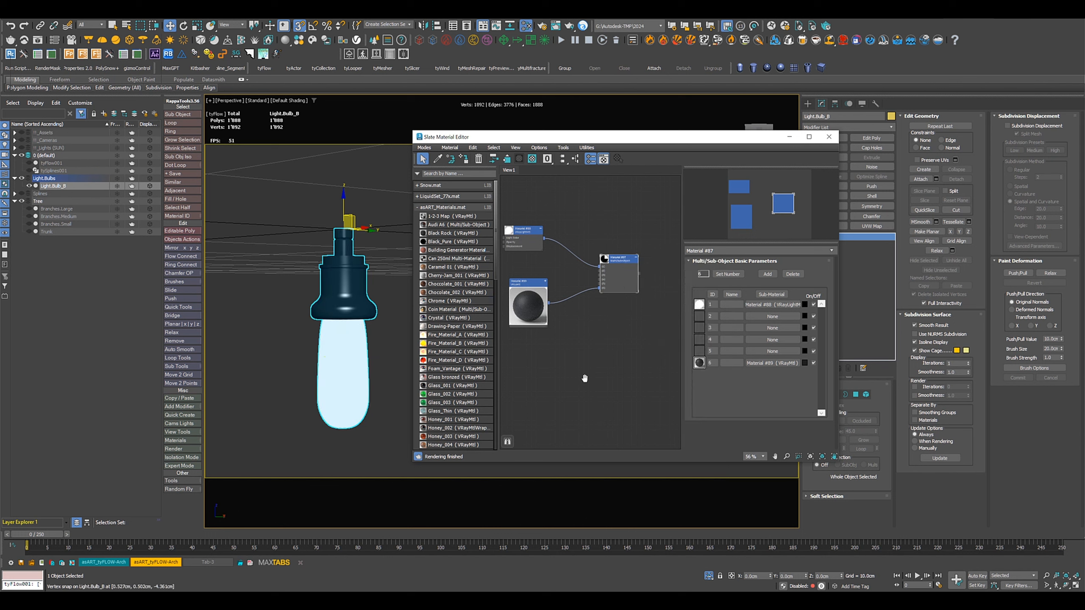
Spread the material nodes apart and clone the VRayLightMtl four times in a column above the rubber material
middle_click_drag(584, 378, 600, 376)
left_click_drag(539, 238, 539, 214)
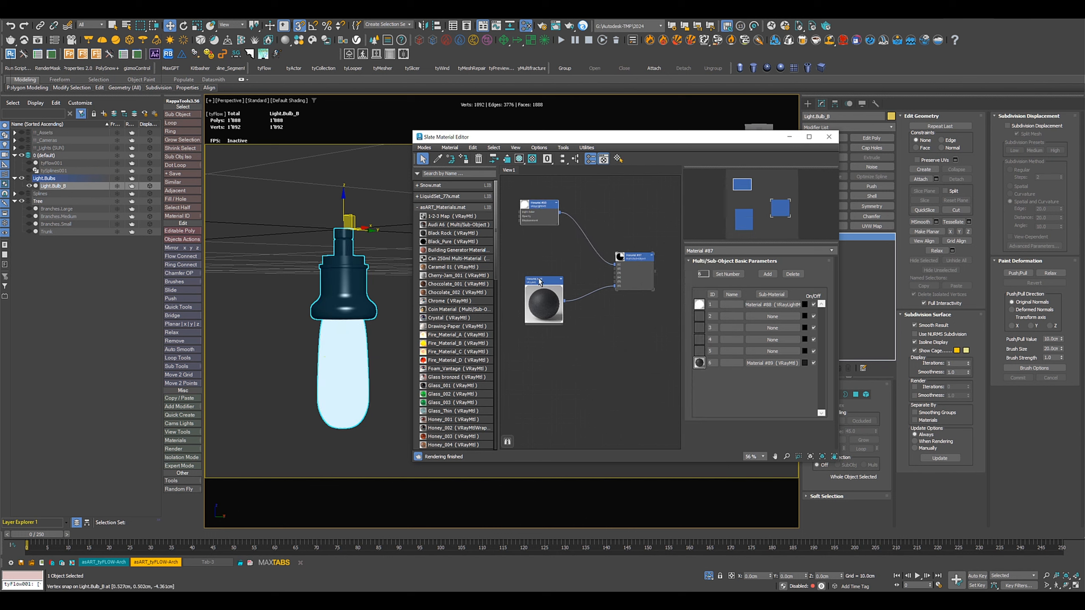
left_click_drag(540, 285, 540, 337)
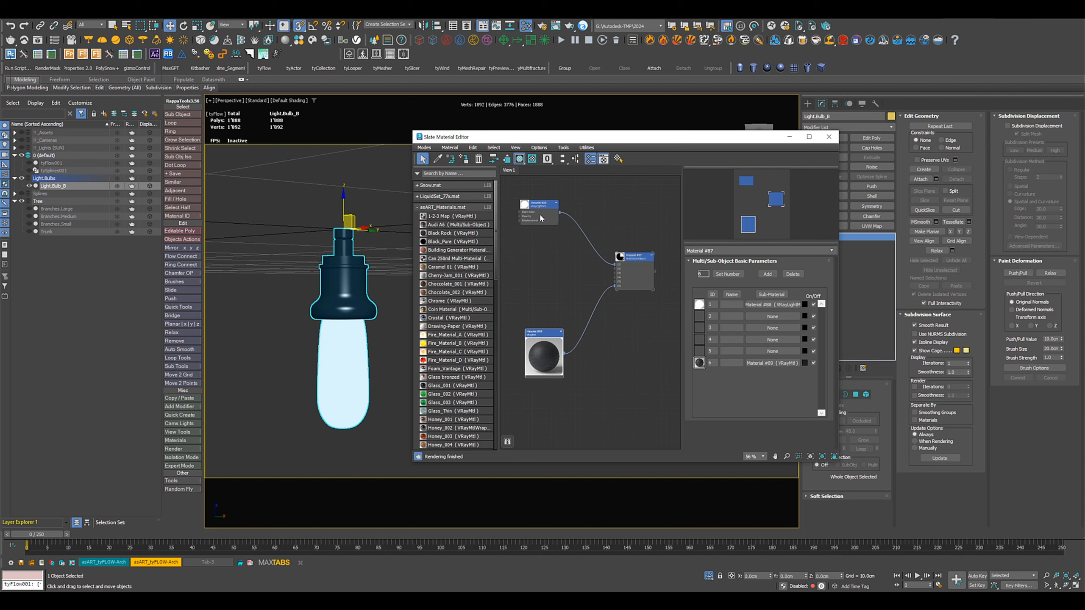
left_click(540, 212)
left_click_drag(540, 209, 549, 375, "shift")
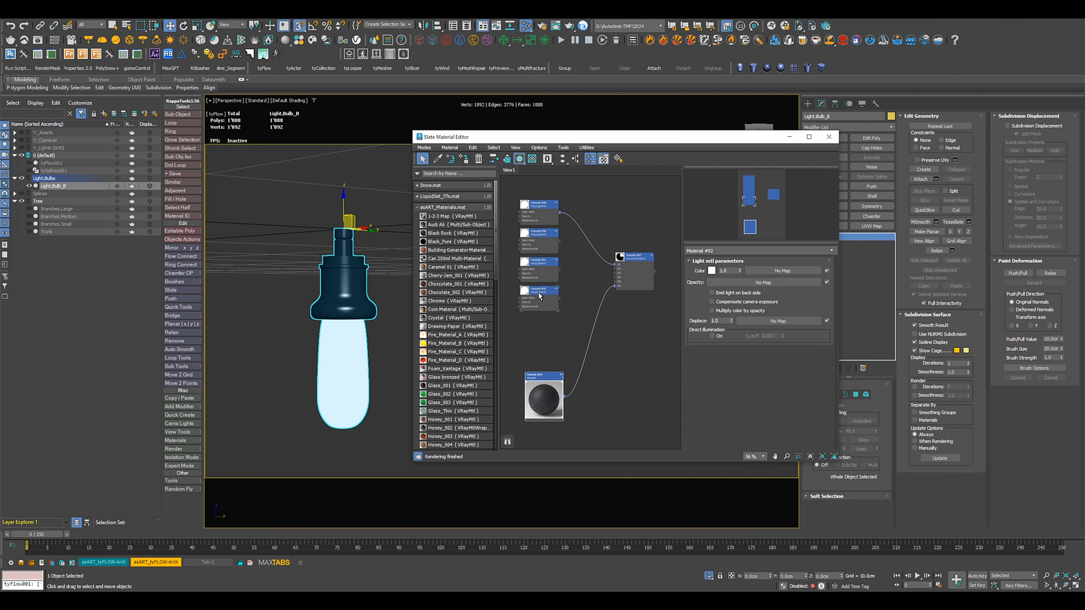
left_click_drag(539, 292, 541, 328, "shift")
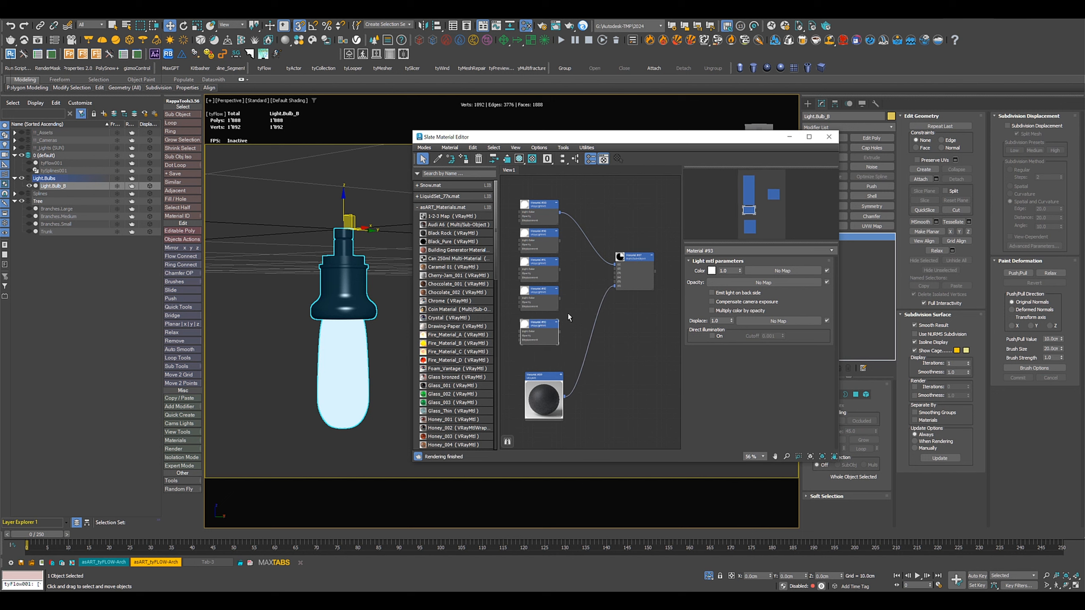
Set the second light material's color to bright red and the third's to yellow-green
left_click(711, 270)
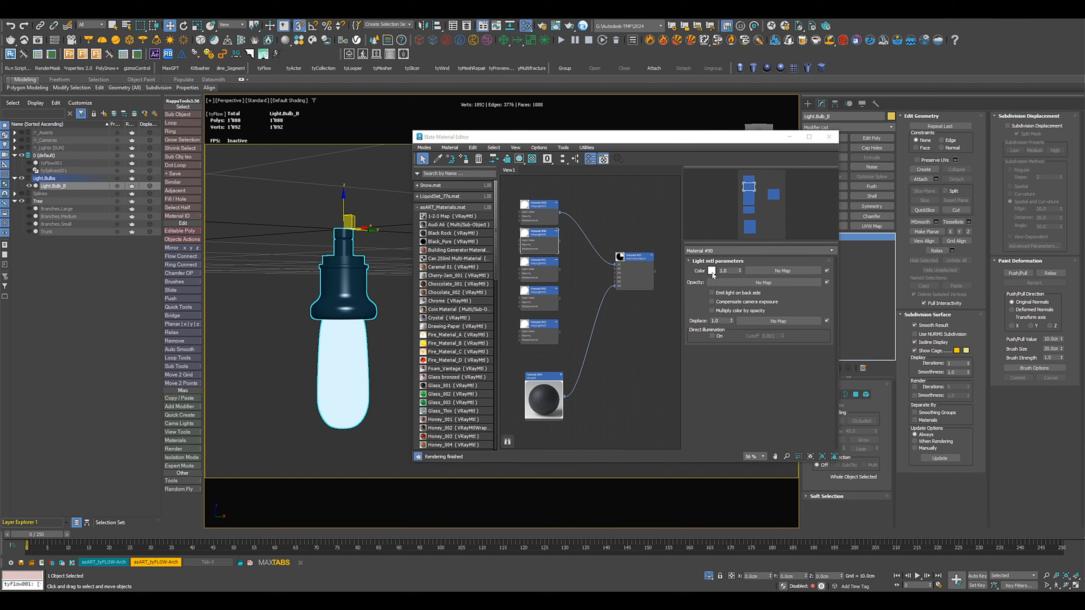
left_click_drag(650, 222, 653, 222)
left_click(666, 253)
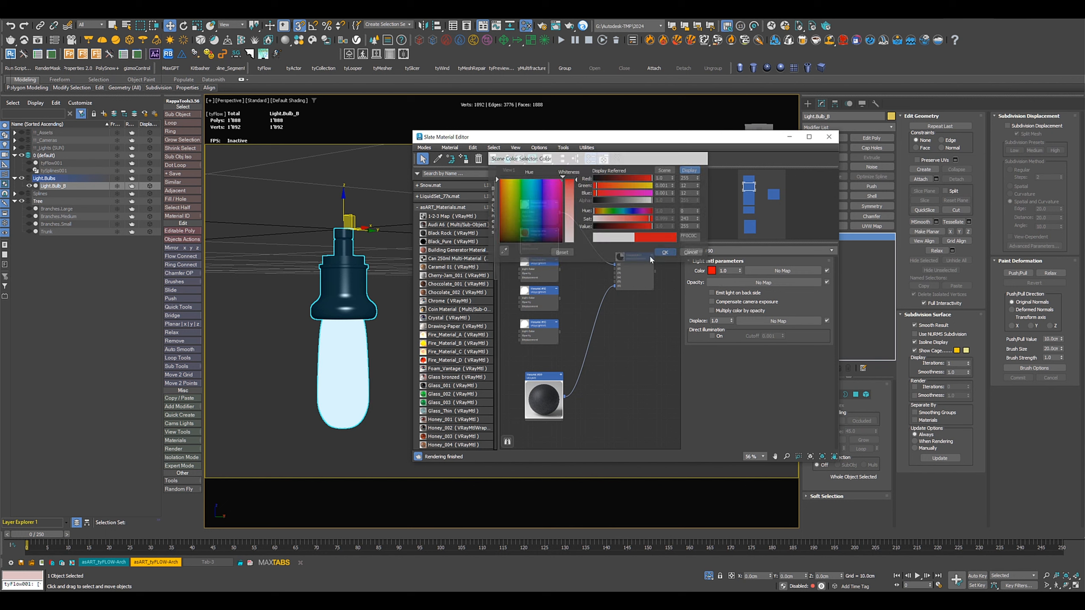
left_click(711, 271)
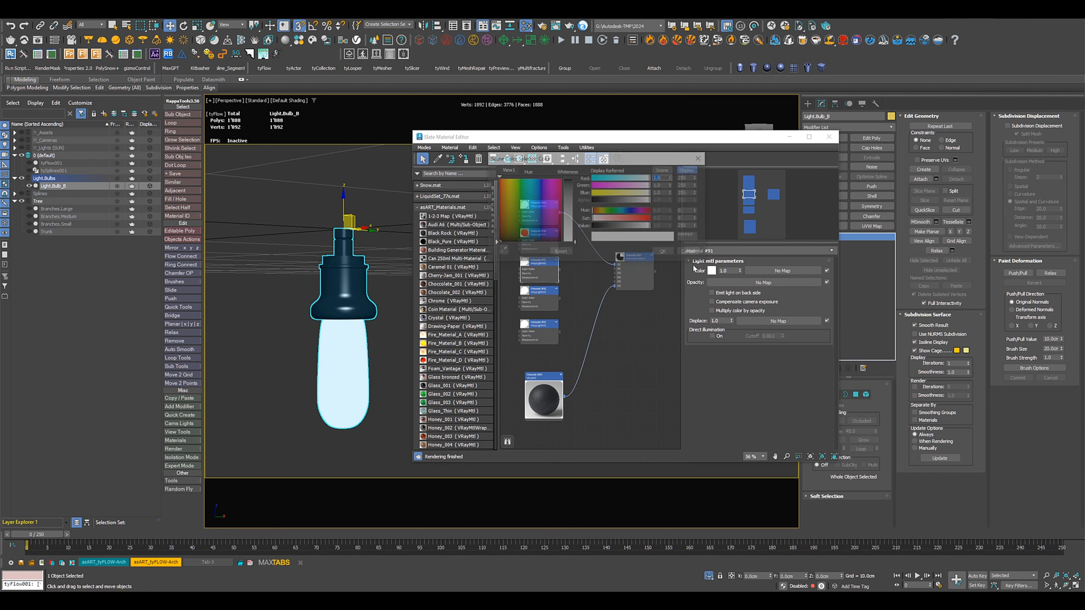
left_click(514, 181)
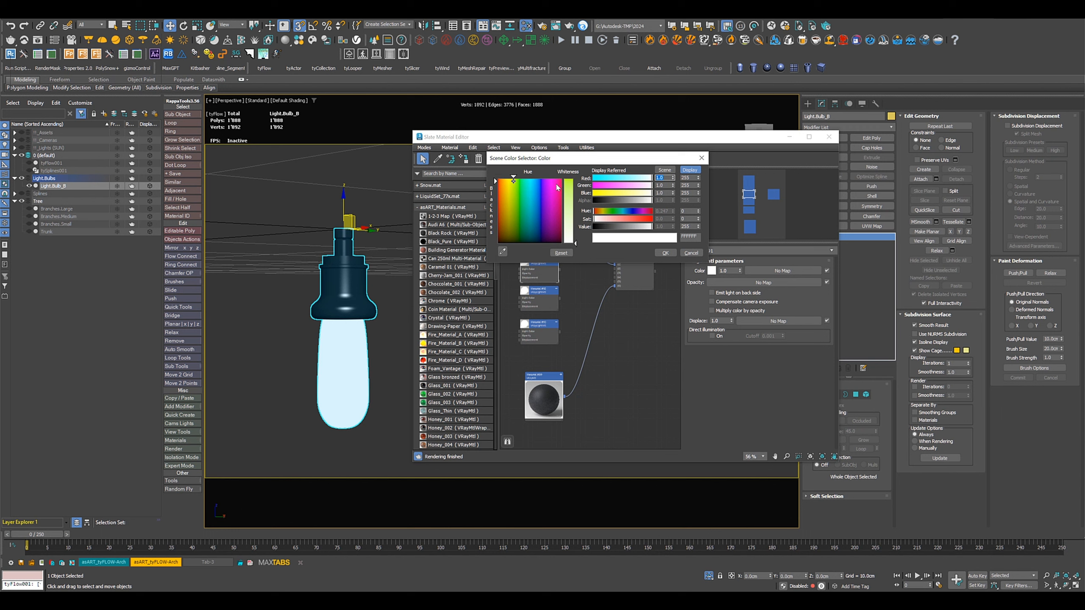
left_click_drag(650, 219, 652, 219)
left_click(665, 252)
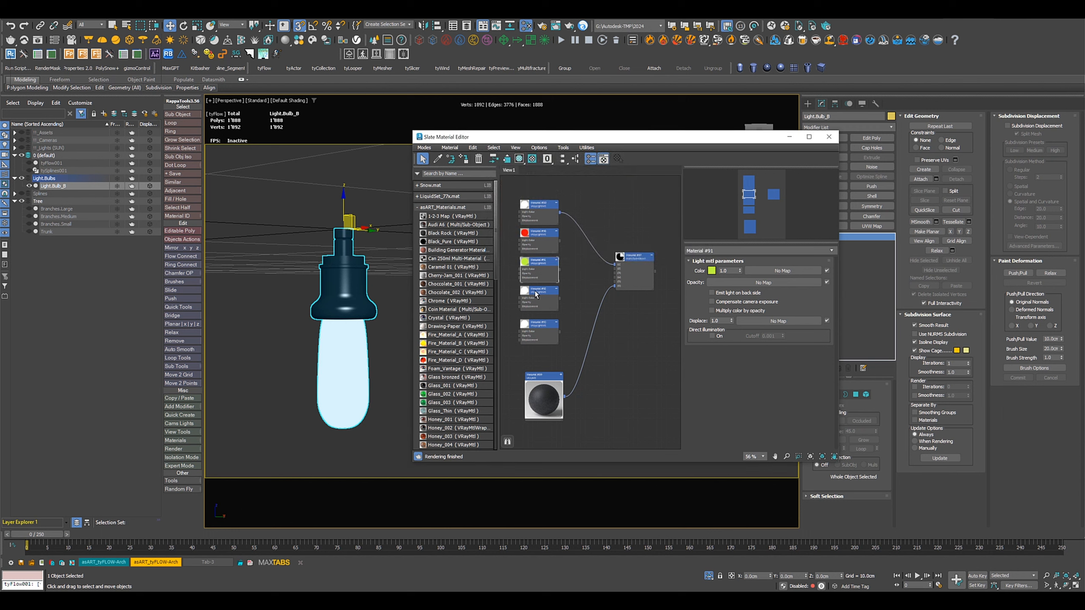
Set the fourth light material's color to light blue
left_click(536, 295)
left_click(712, 270)
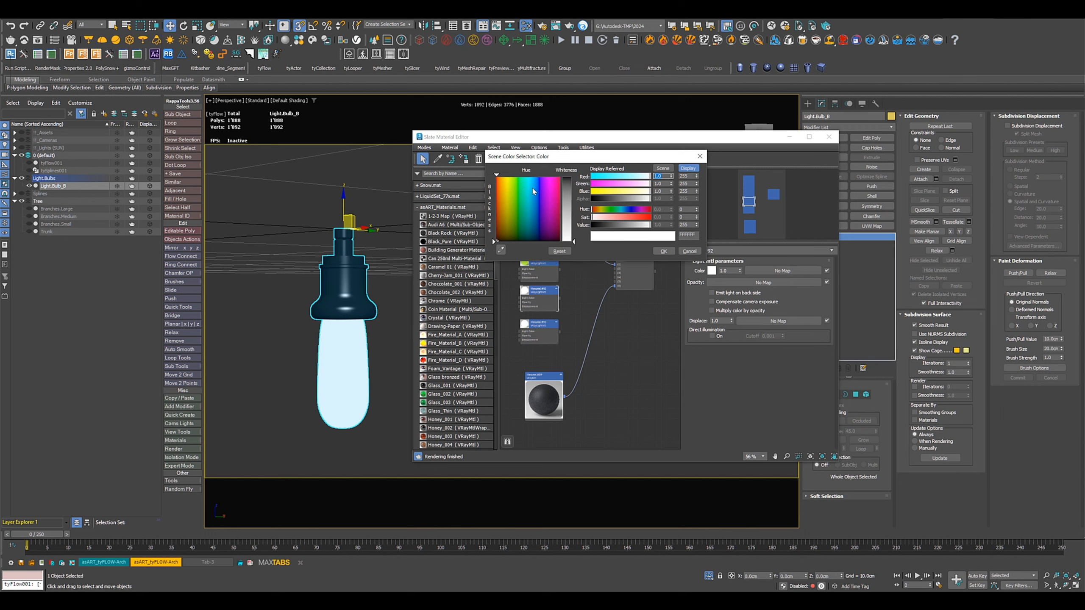
left_click(532, 182)
left_click(565, 182)
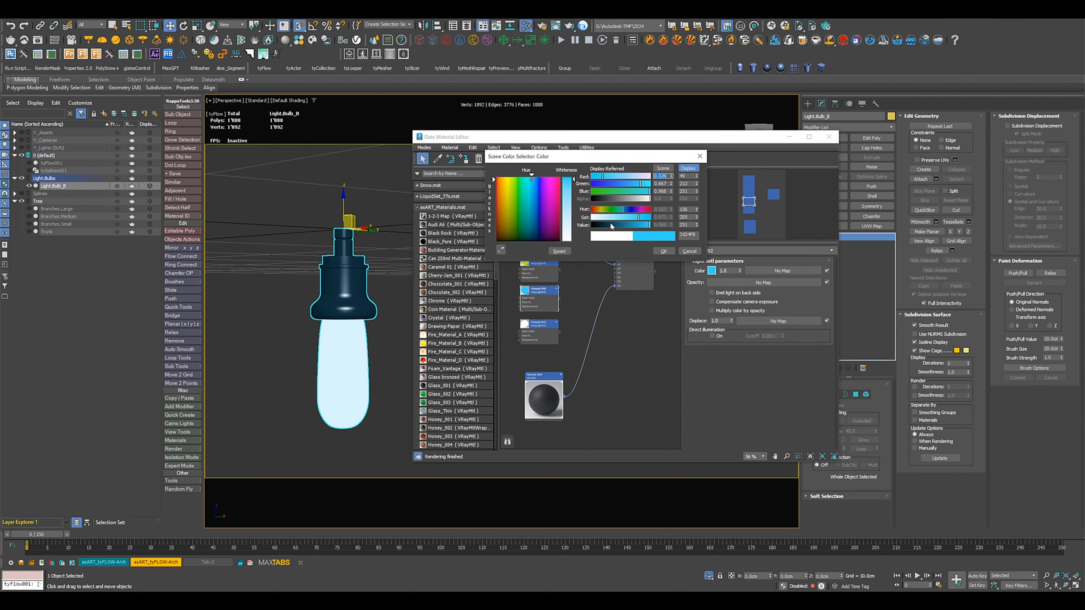
left_click(660, 251)
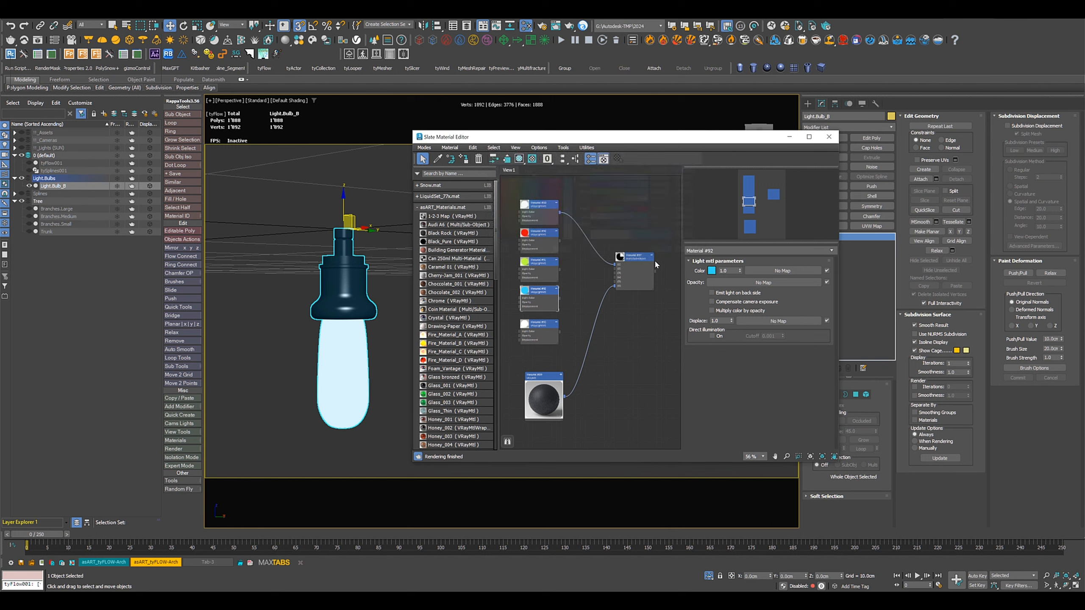
Set the fifth light material's color to golden yellow
left_click(537, 328)
left_click(712, 270)
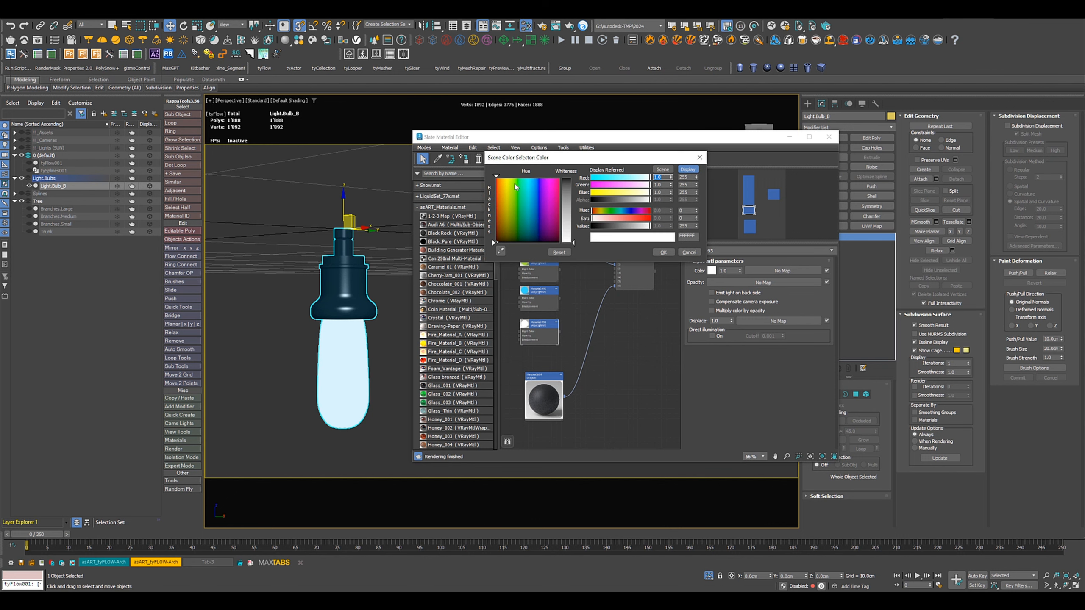
left_click(502, 180)
left_click_drag(567, 181, 569, 190)
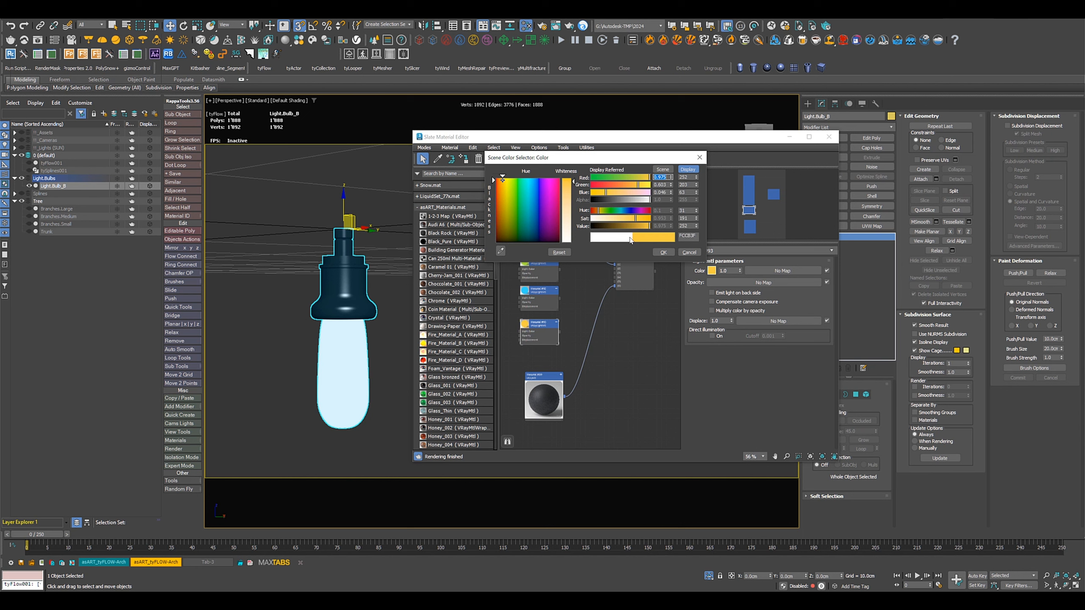
left_click(663, 252)
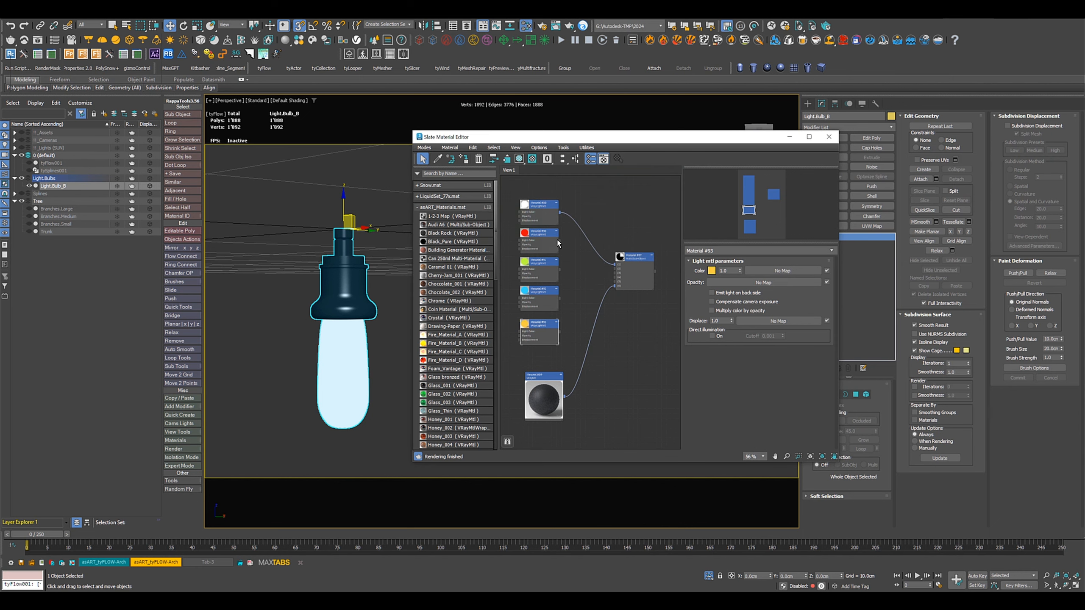
Connect the red, green, blue and yellow light materials to slots 2 through 5 of the Multi/Sub-Object material
left_click_drag(618, 282, 617, 277)
right_click(635, 256)
left_click(660, 292)
left_click_drag(560, 299, 644, 260)
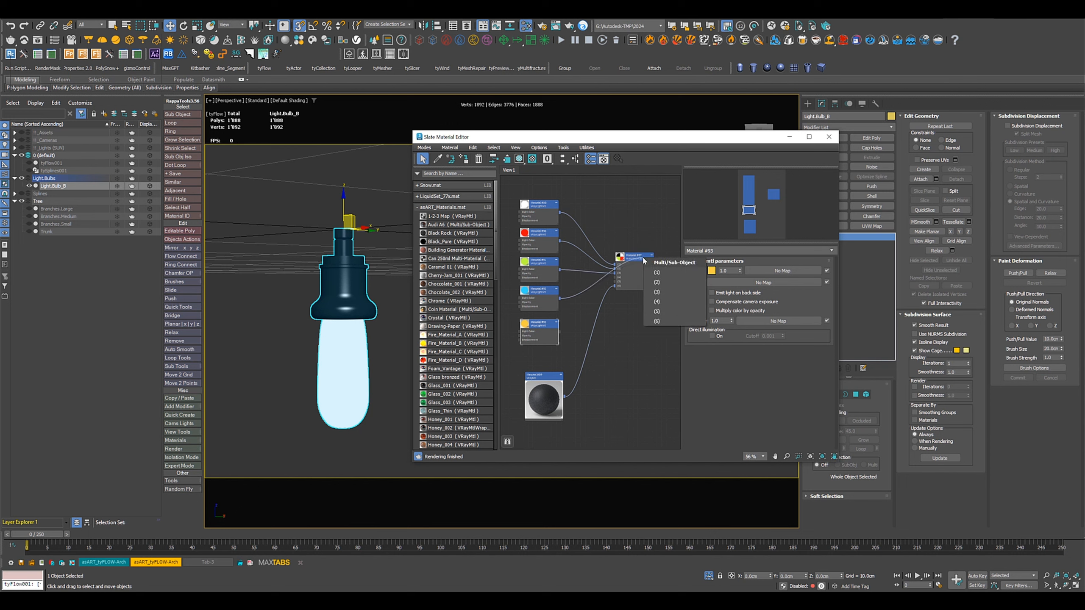
left_click(656, 302)
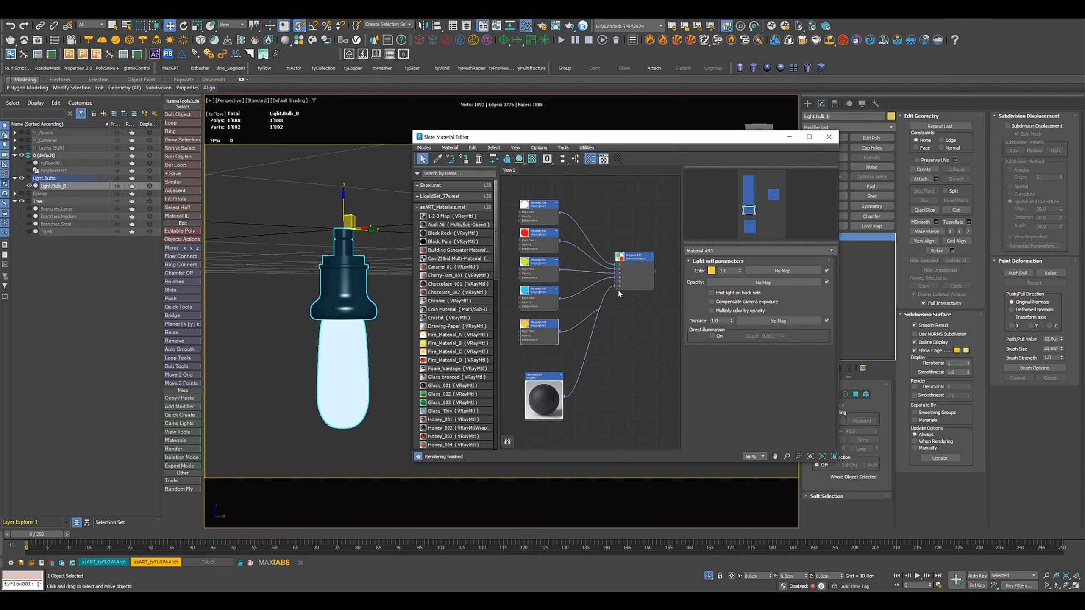
left_click_drag(618, 293, 640, 257)
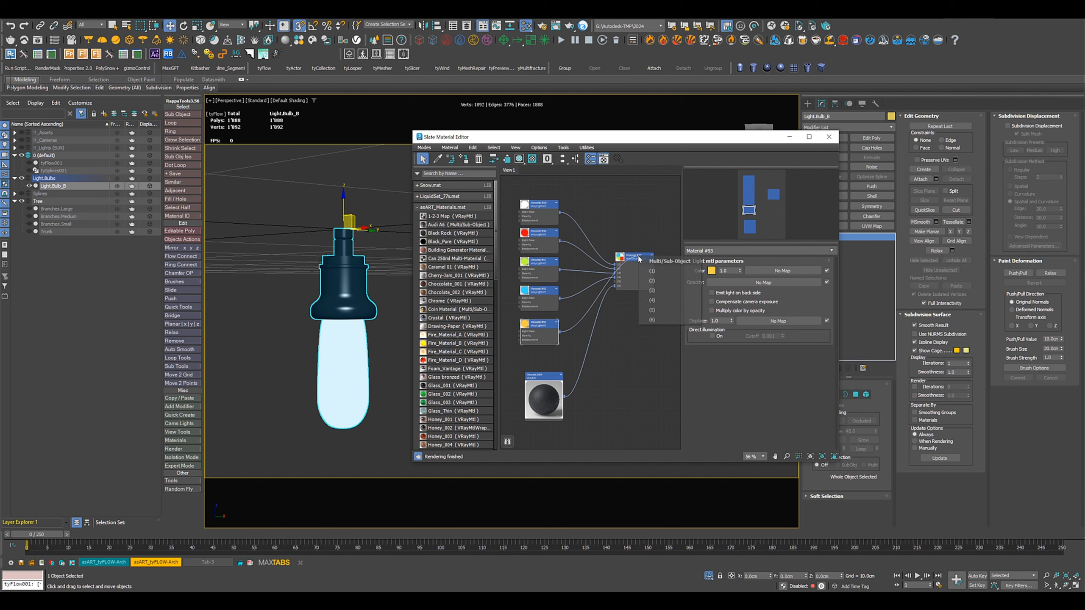
left_click(662, 312)
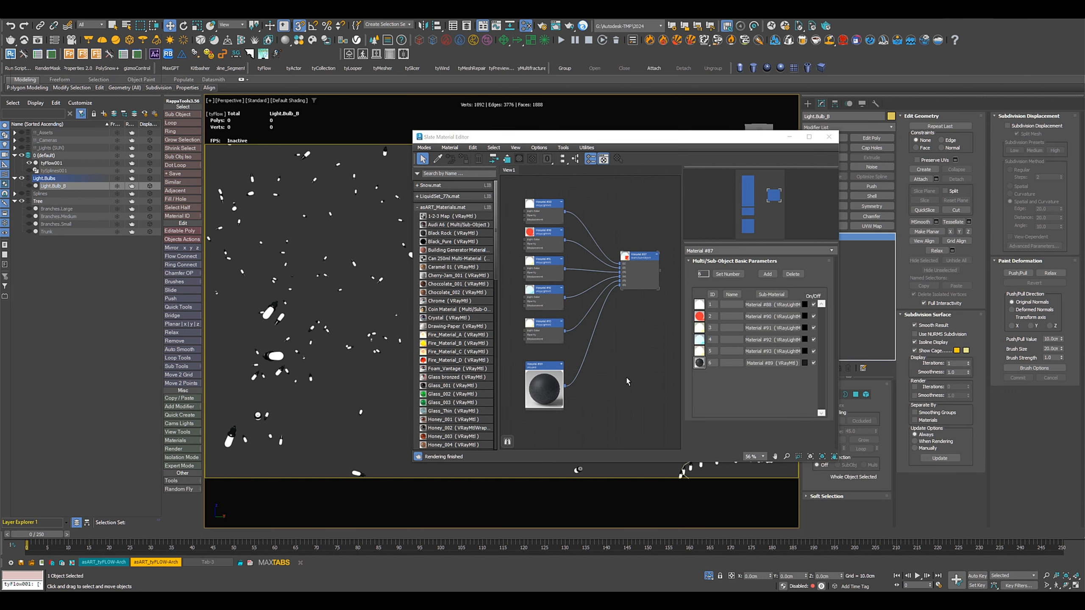
Clone Light.Bulb_B four times as independent copies, Light.Bulb_B001 through Light.Bulb_B004
left_click(37, 188)
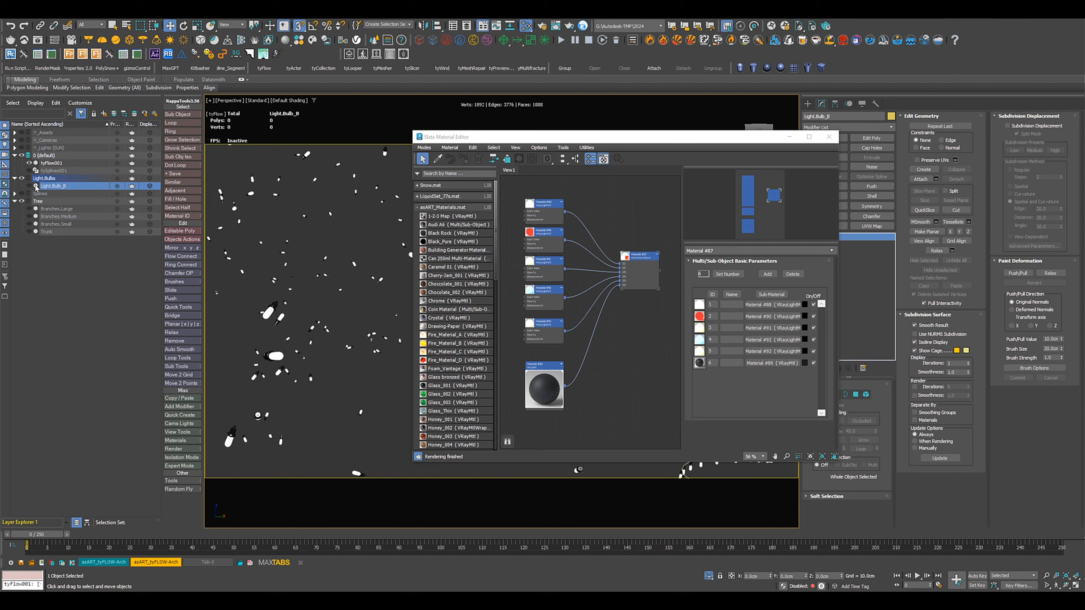
key("ctrl+v")
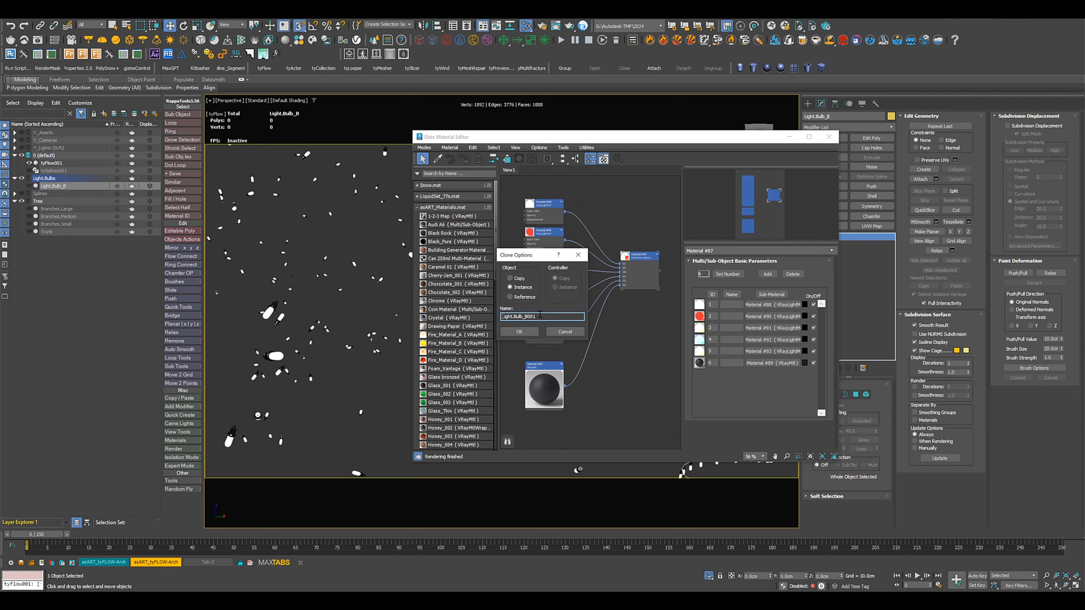
left_click(521, 278)
left_click(519, 332)
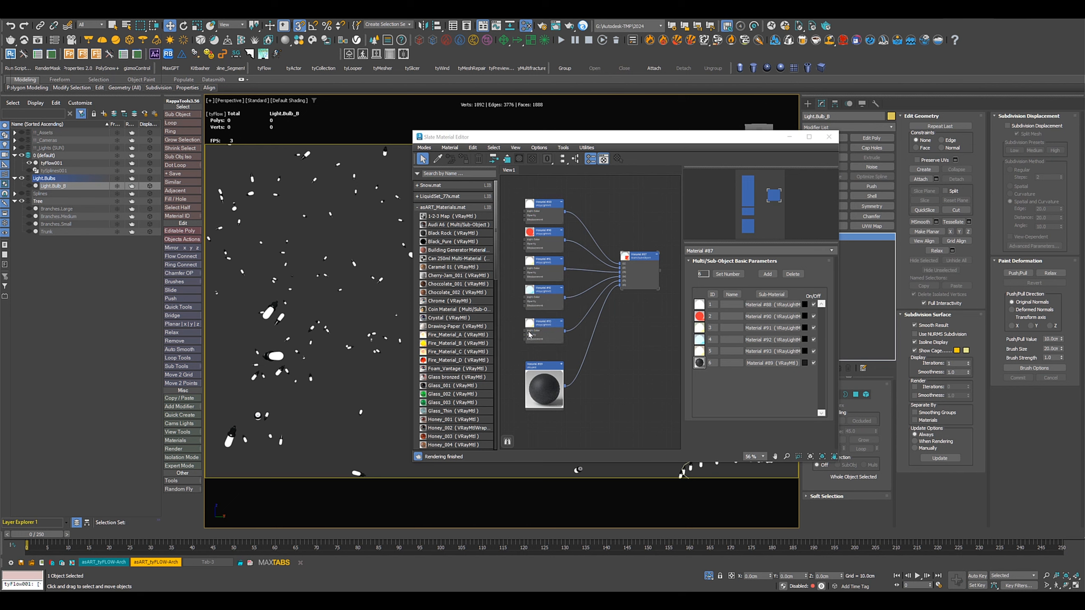
key("ctrl+v")
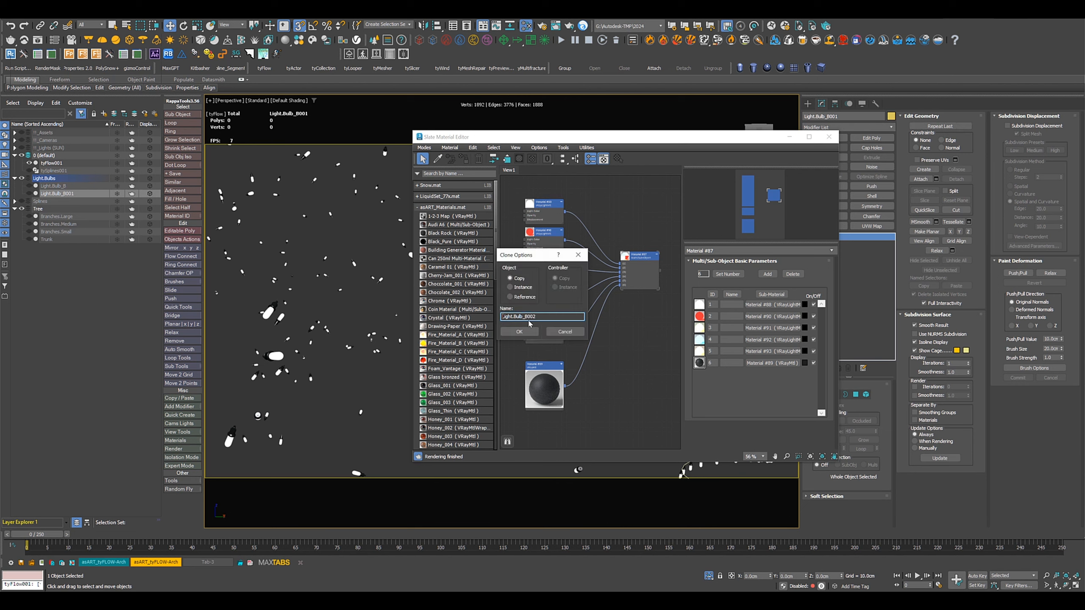
left_click(526, 334)
key("ctrl+v")
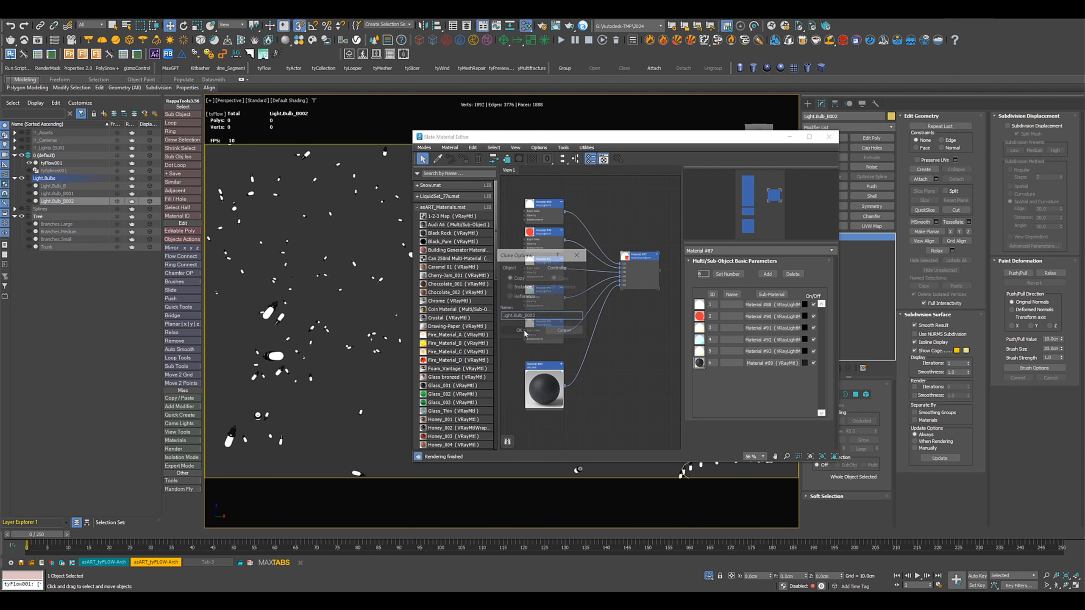
left_click(525, 334)
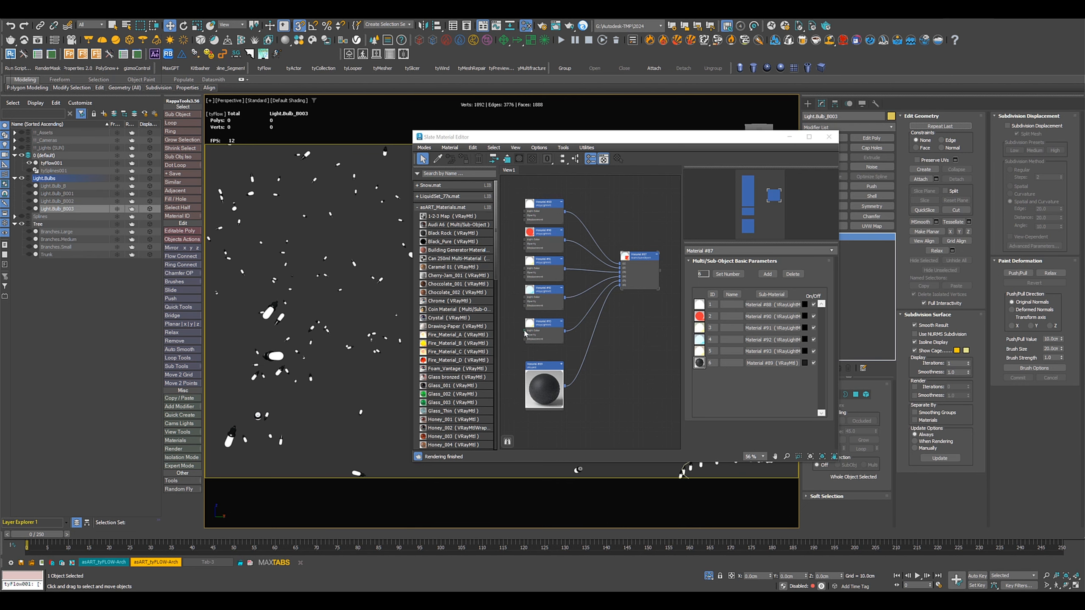
key("ctrl+v")
left_click(525, 334)
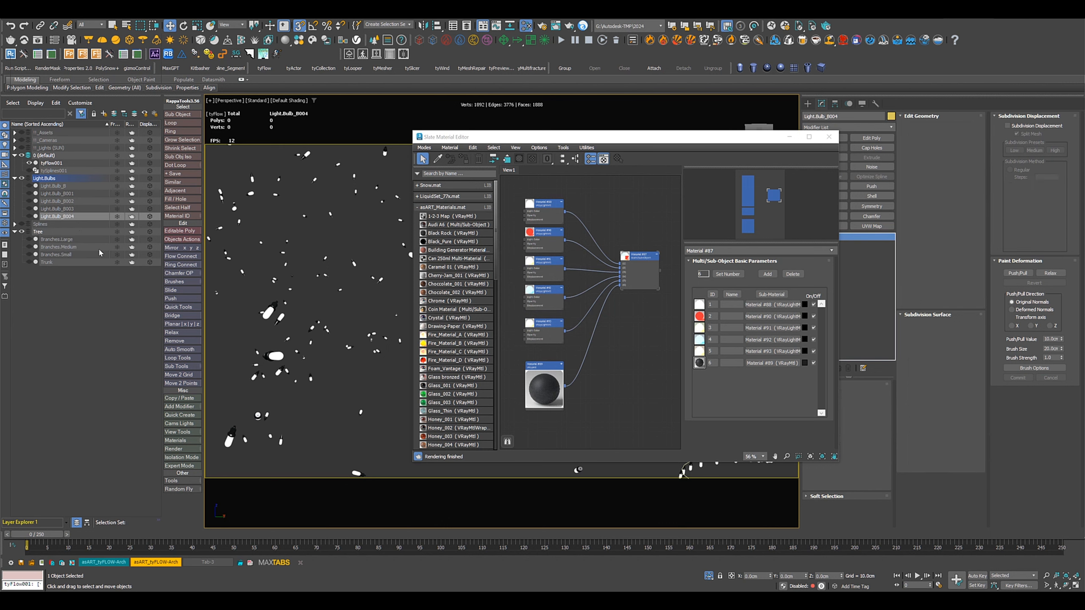
Assign the Multi/Sub-Object material to all five bulbs, Light.Bulb_B through Light.Bulb_B004
left_click(74, 186)
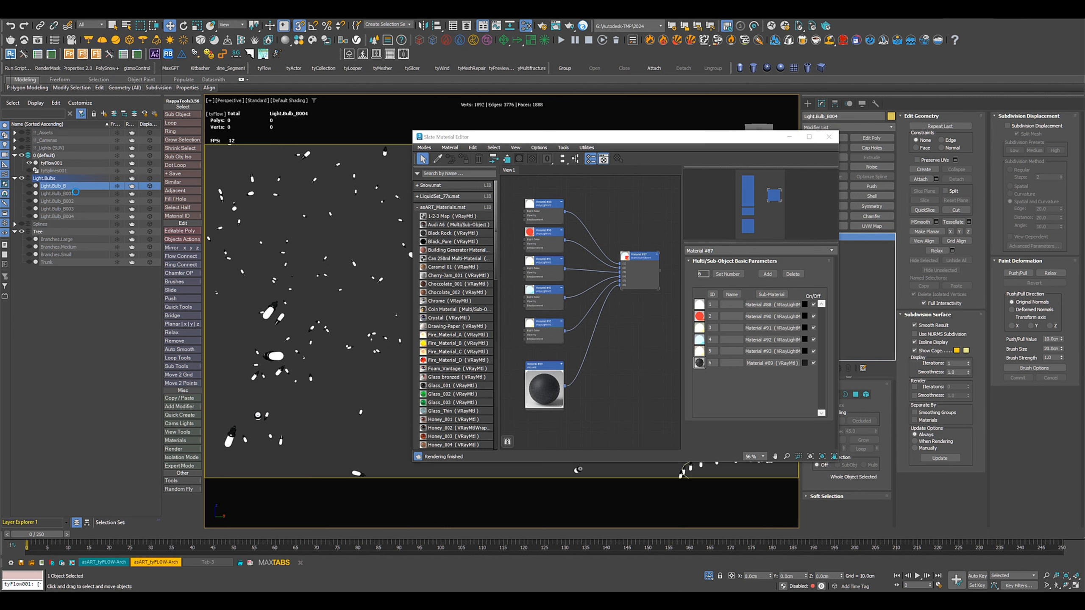
left_click(75, 217, "shift")
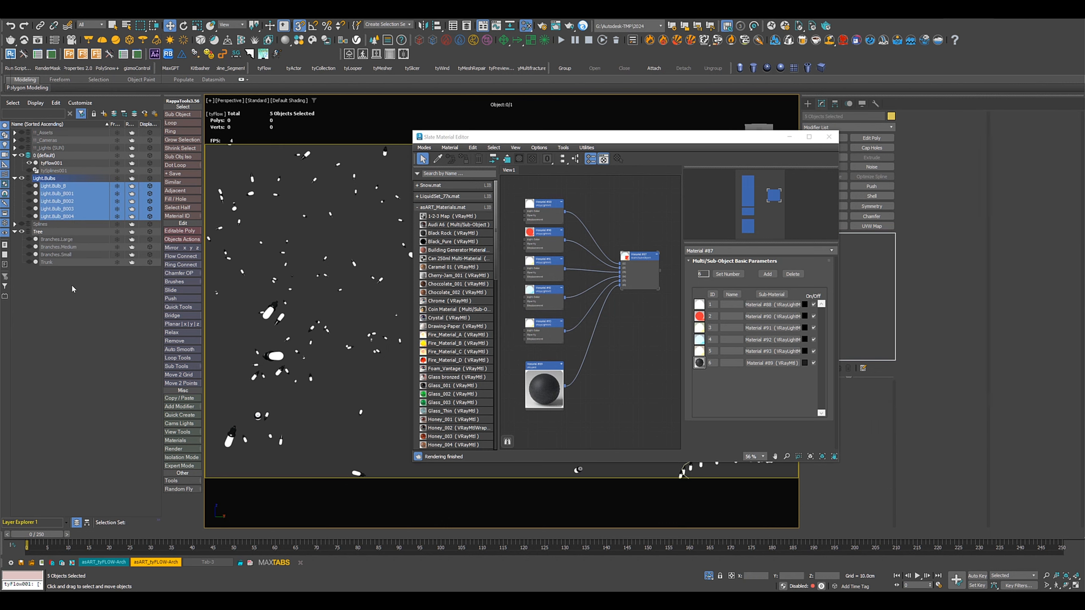
left_click(72, 193)
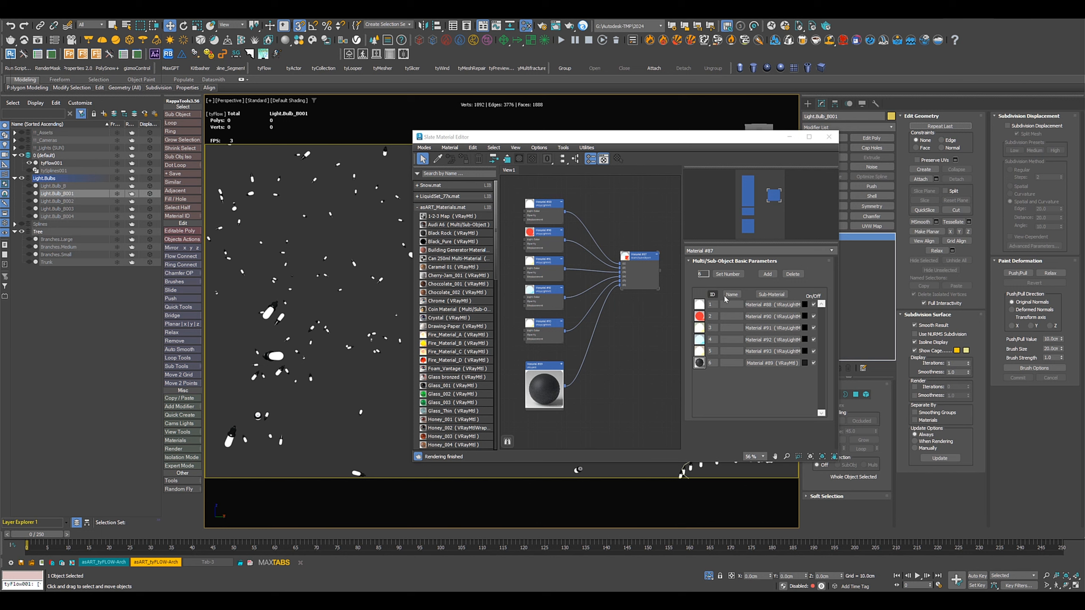
left_click(69, 187)
left_click(70, 216, "shift")
right_click(641, 264)
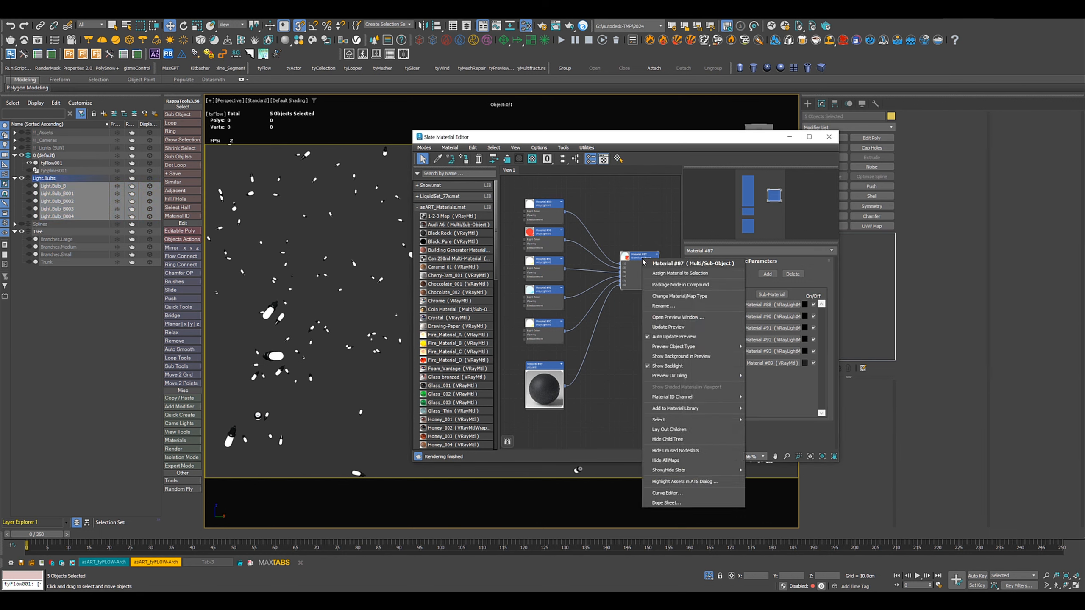
left_click(653, 273)
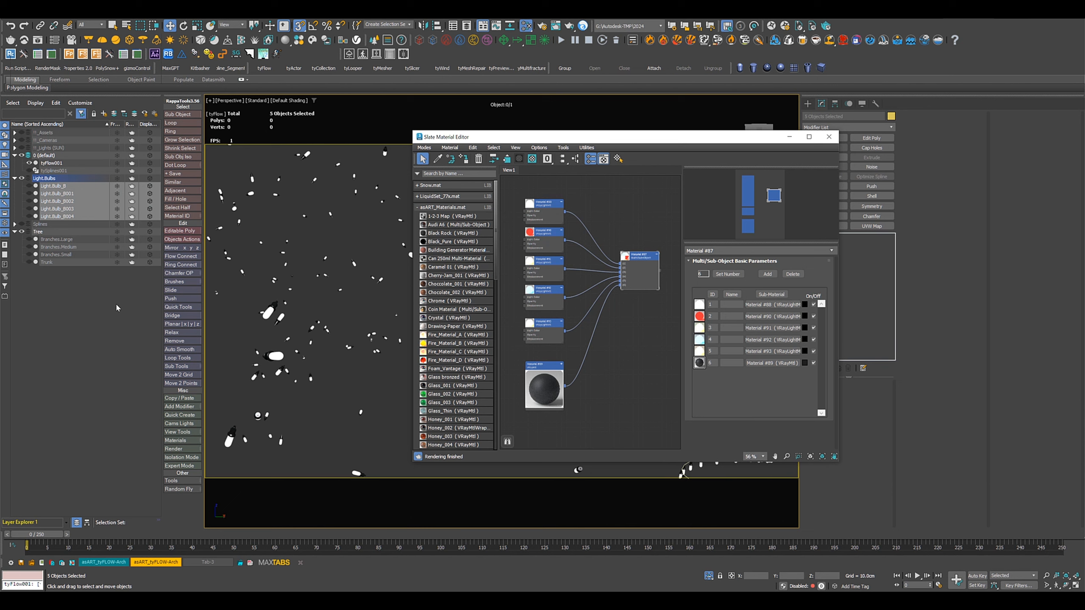
Unhide the five light bulbs and isolate them in the perspective view
left_click(29, 187)
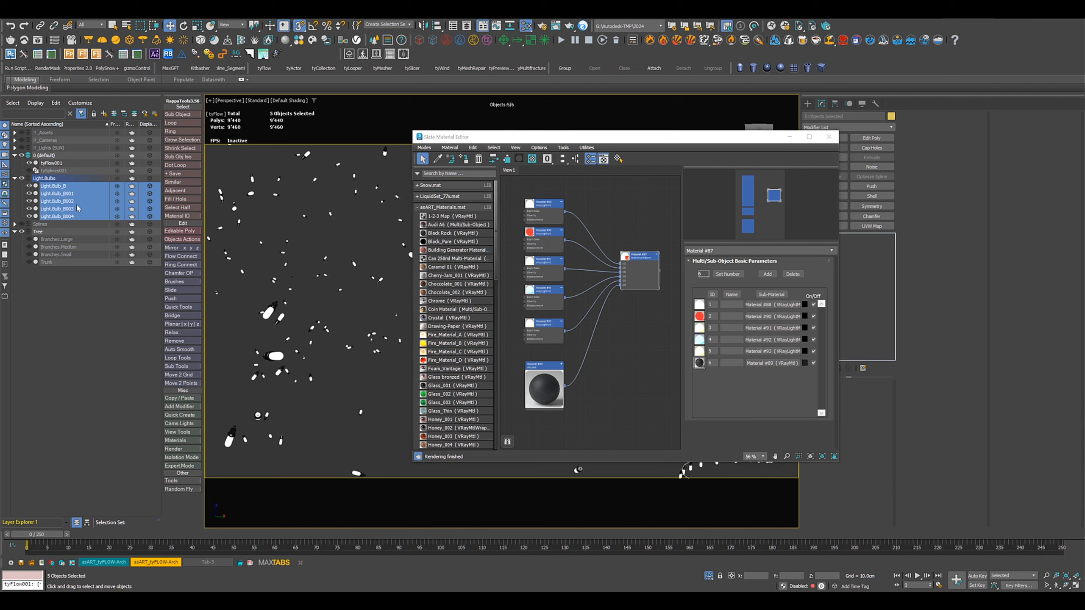
key("z")
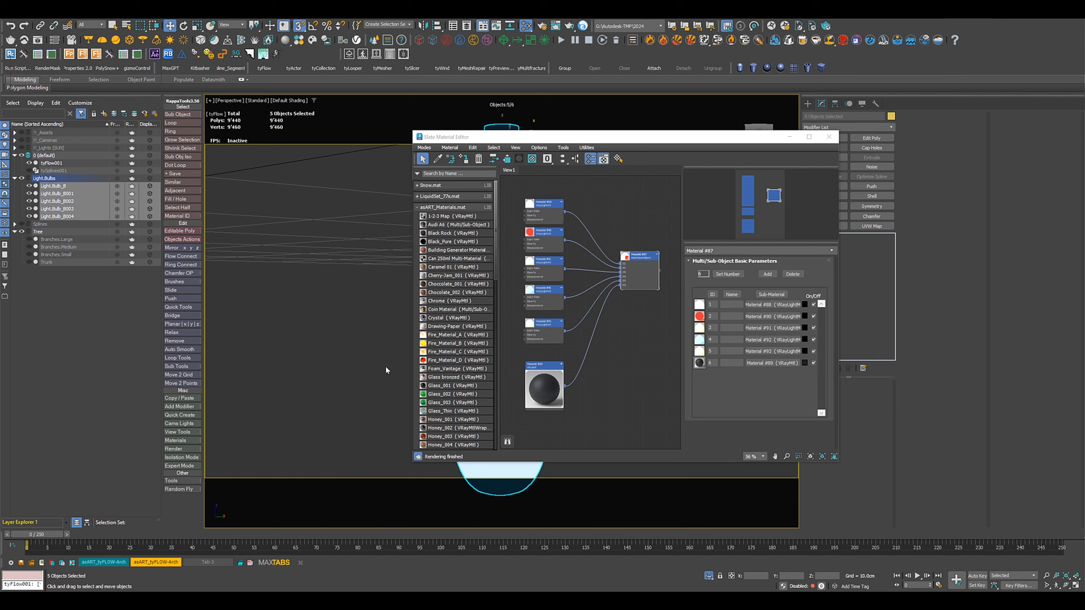
left_click_drag(660, 138, 884, 116)
scroll(422, 274, "down", 6)
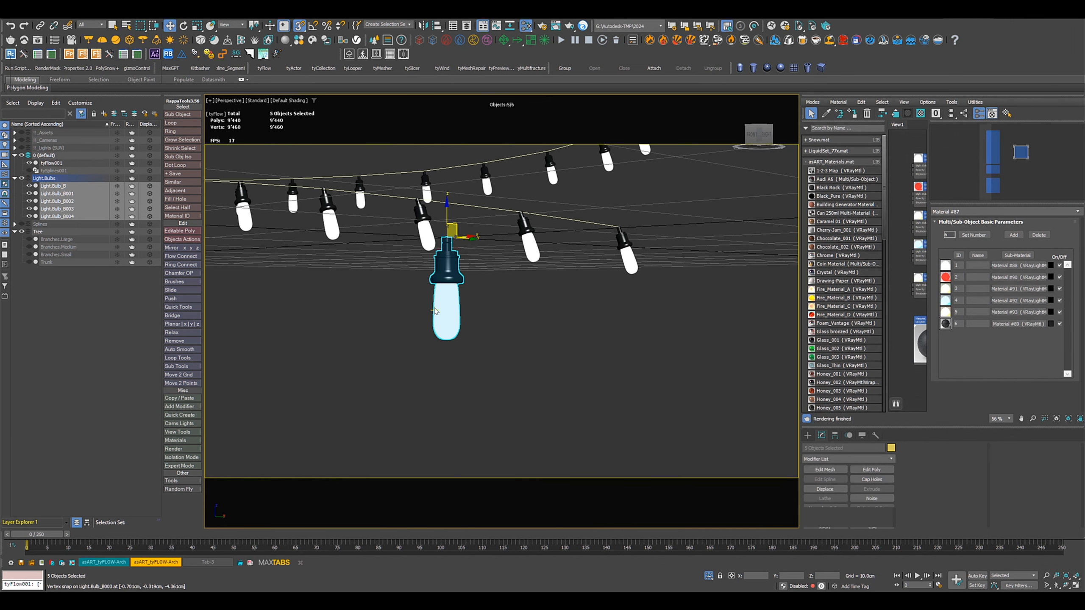
middle_click_drag(470, 327, 443, 333, "alt")
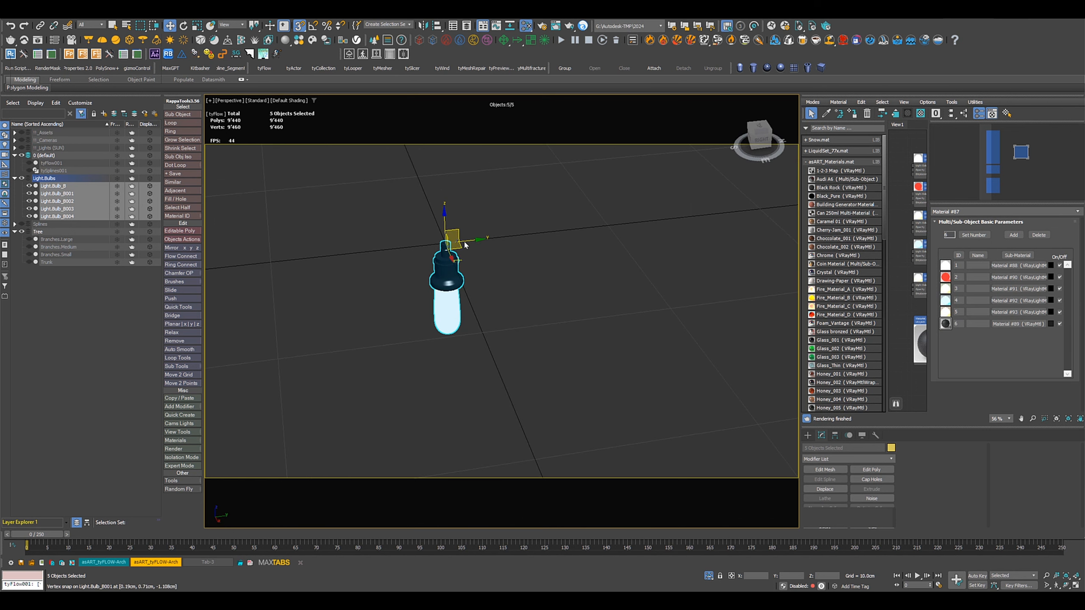
middle_click_drag(454, 271, 472, 248, "alt")
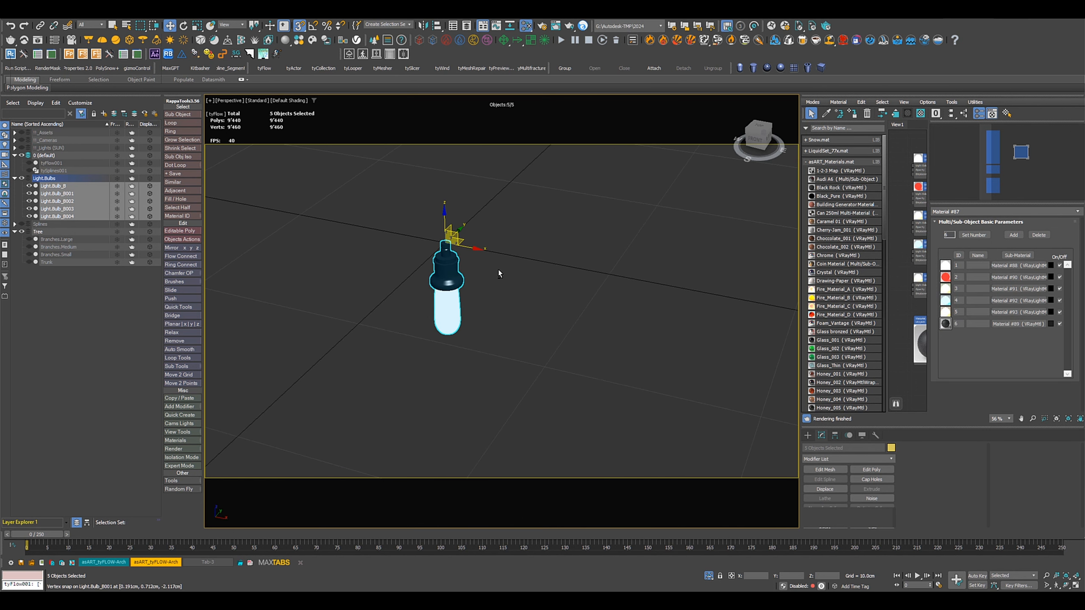
Spread the four bulb copies in a row along the X axis, about 3.1 cm apart, and close the material editor
left_click(471, 248, "alt")
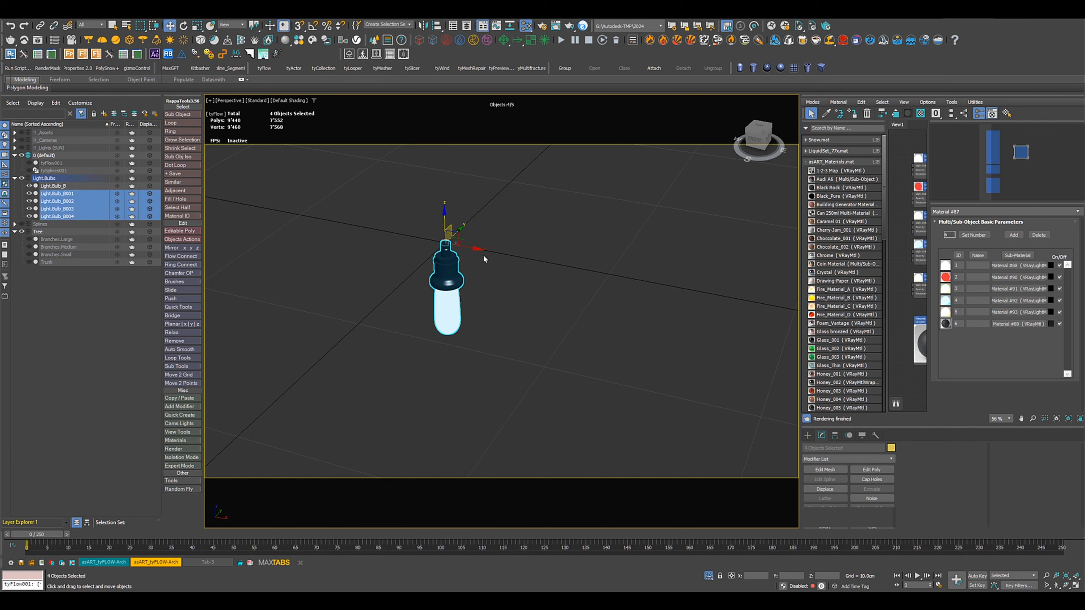
left_click_drag(472, 248, 681, 294)
left_click(85, 195, "ctrl")
left_click(57, 202, "ctrl")
left_click(57, 209, "ctrl")
left_click(680, 406)
key("m")
Set the material ID of the glass element on Light.Bulb_B001 to 2
left_click(496, 308)
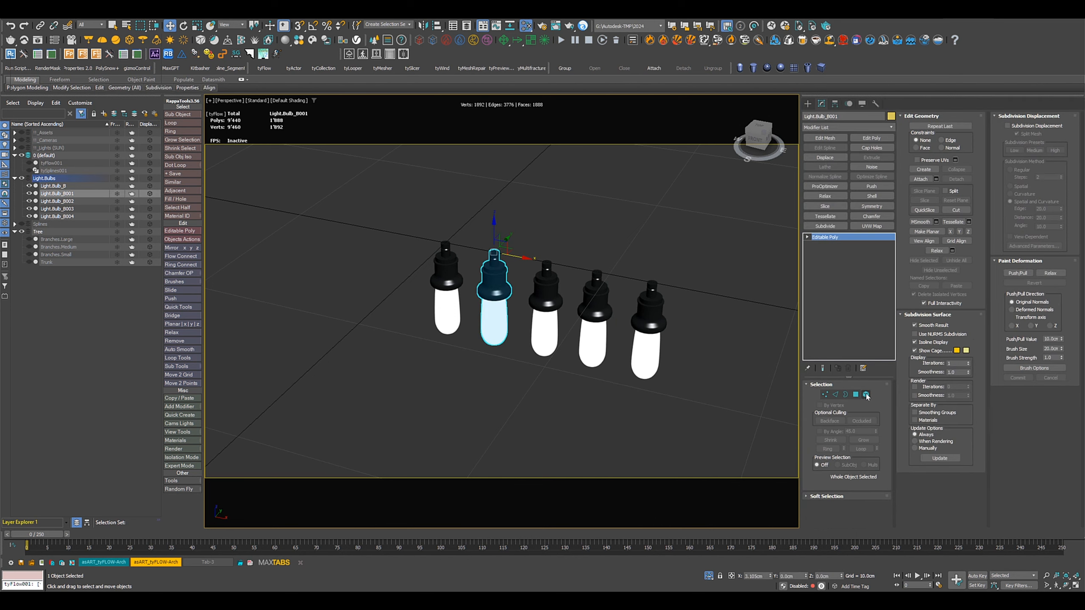
left_click(865, 395)
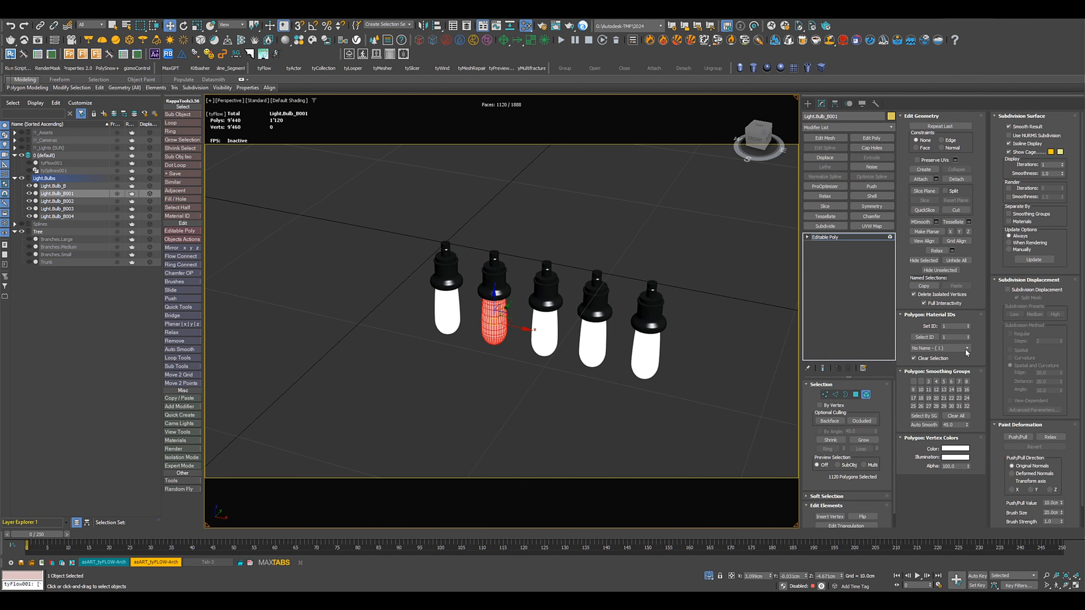
left_click(956, 326)
left_click(534, 336)
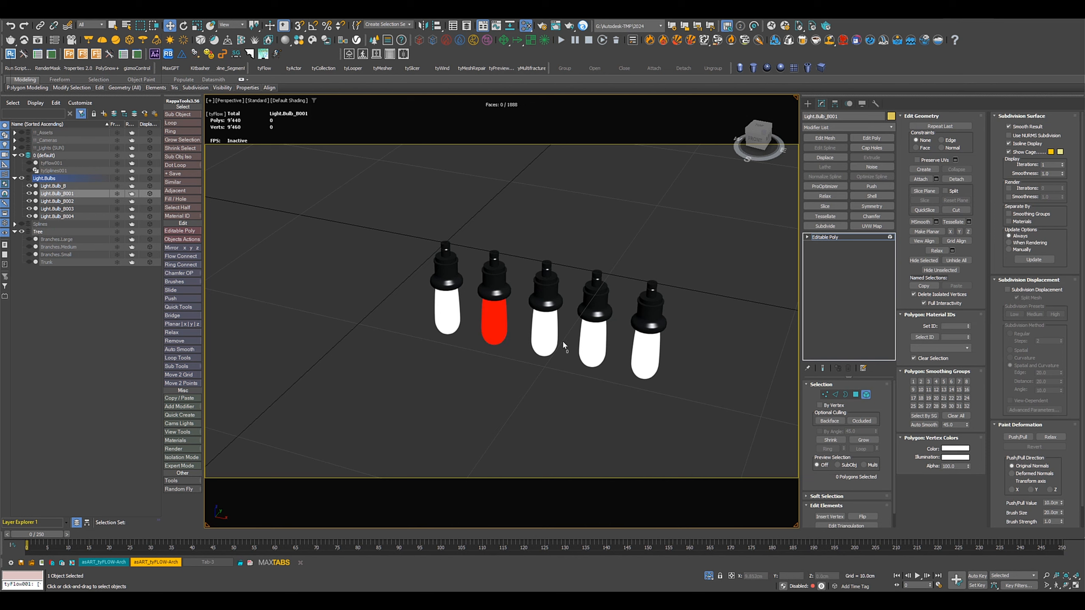
left_click(865, 395)
Set the material ID of the glass element on Light.Bulb_B002 to 3
left_click(545, 332)
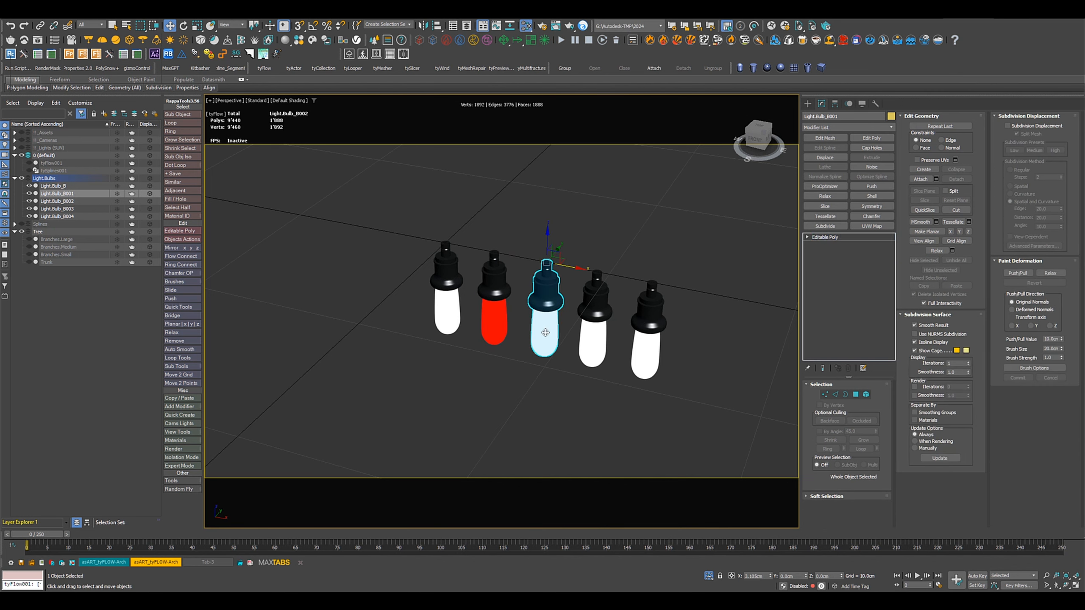
left_click(866, 395)
left_click(546, 338)
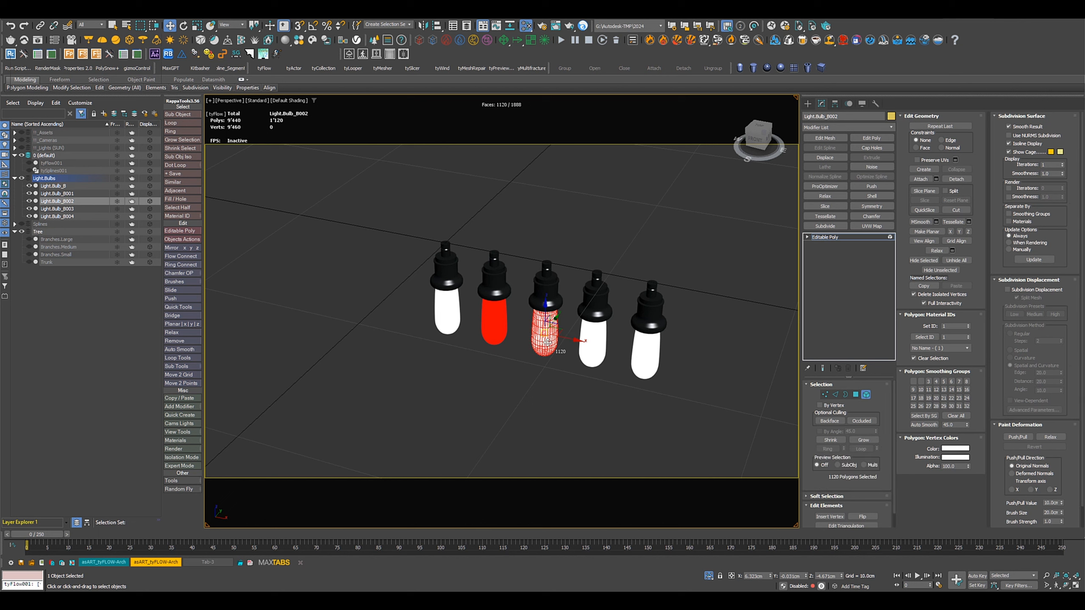
left_click_drag(954, 327, 892, 318)
type("3")
key("Return")
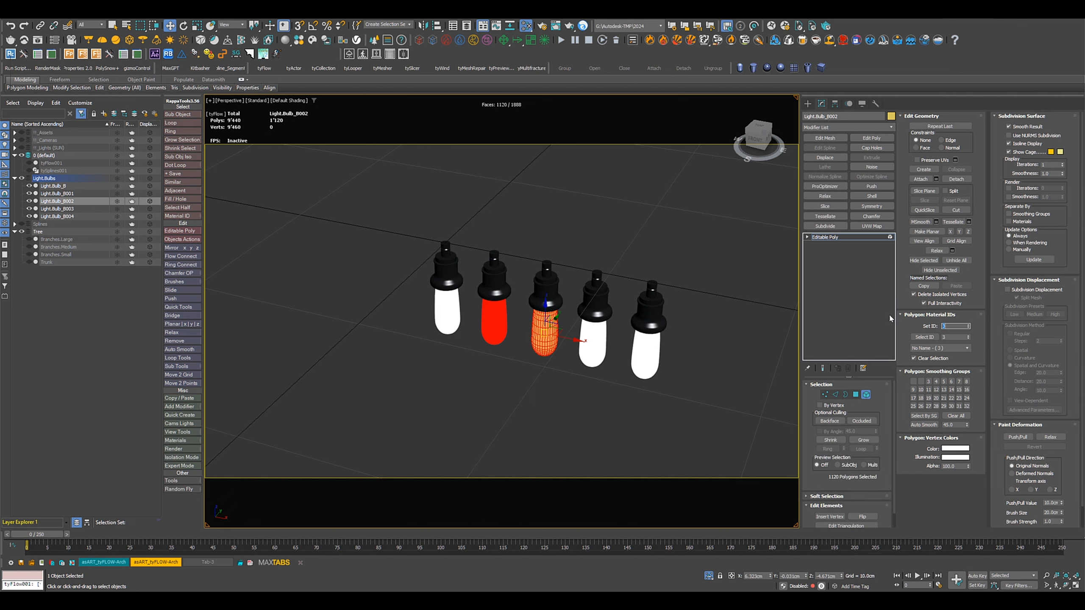
left_click(866, 394)
Set the material ID of the glass element on Light.Bulb_B003 to 4
left_click(584, 335)
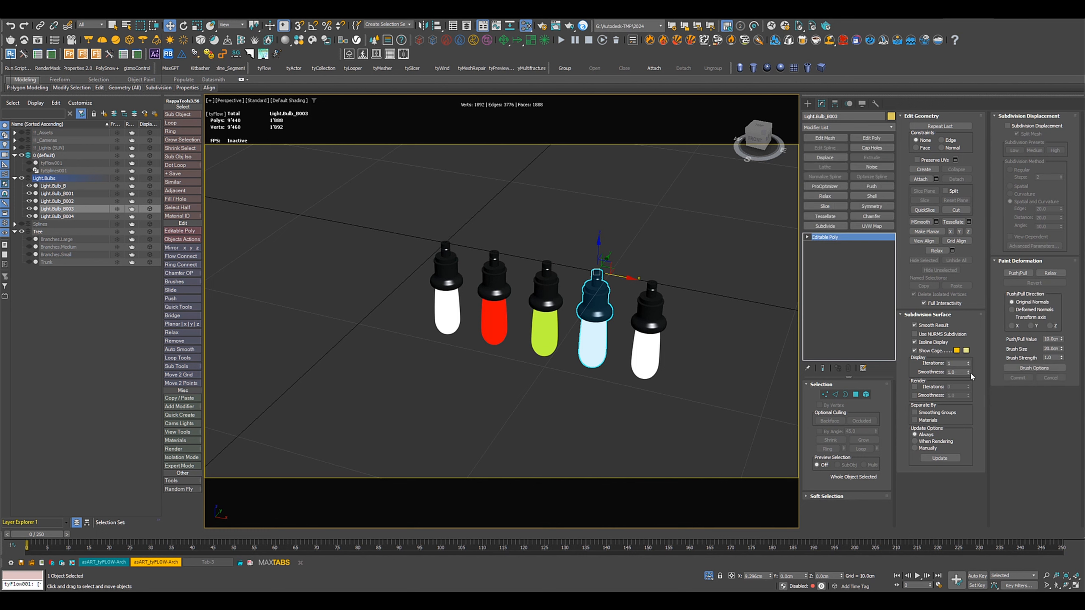
left_click(866, 394)
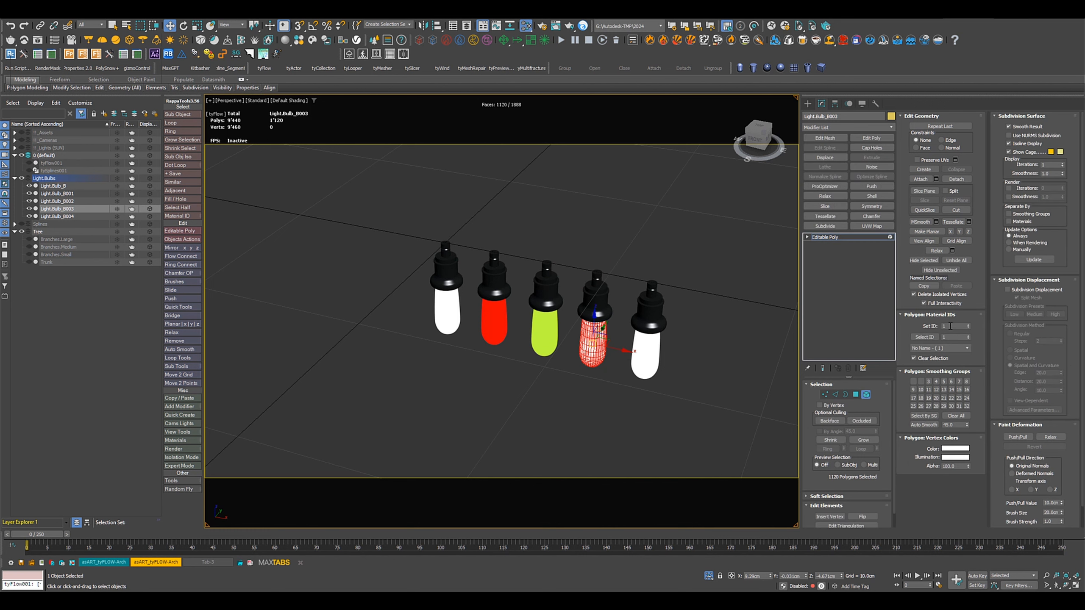
left_click_drag(953, 327, 903, 321)
type("4")
key("Return")
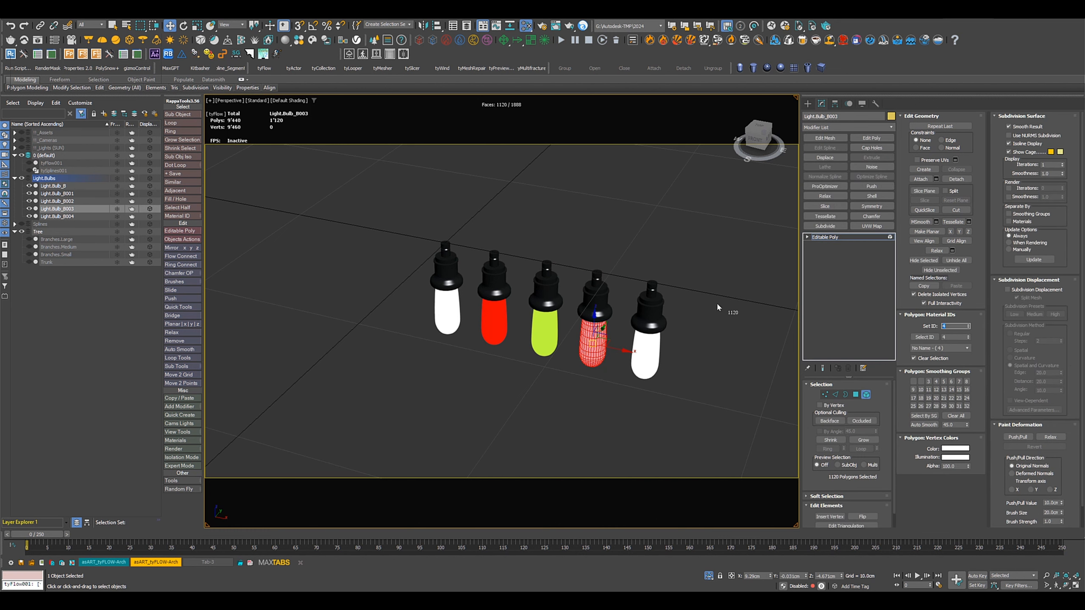
left_click(832, 238)
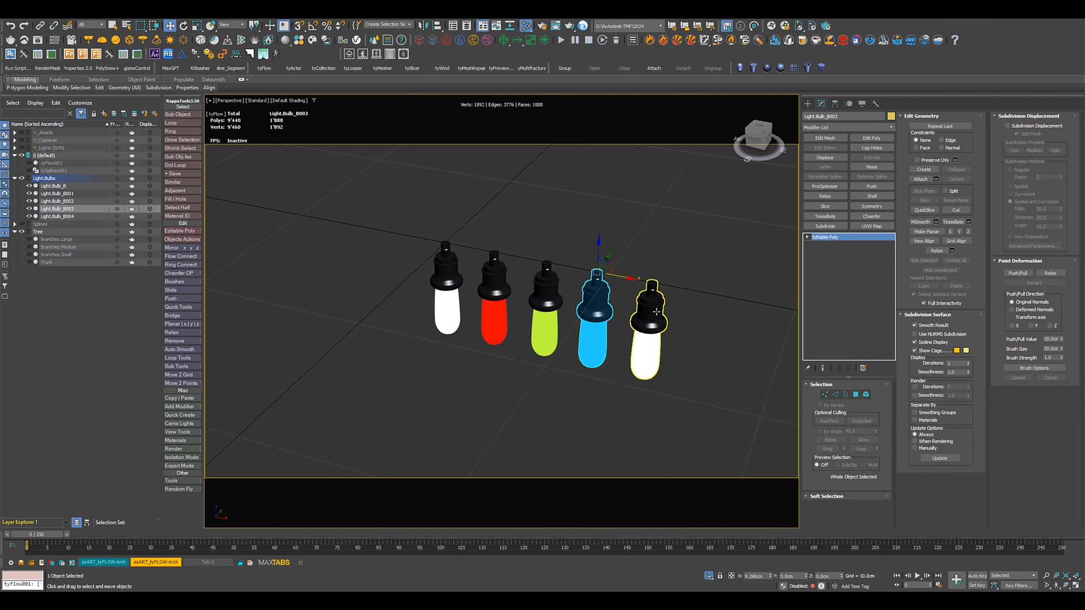
Set the material ID of the glass element on Light.Bulb_B004 to 5
left_click(647, 342)
left_click(866, 394)
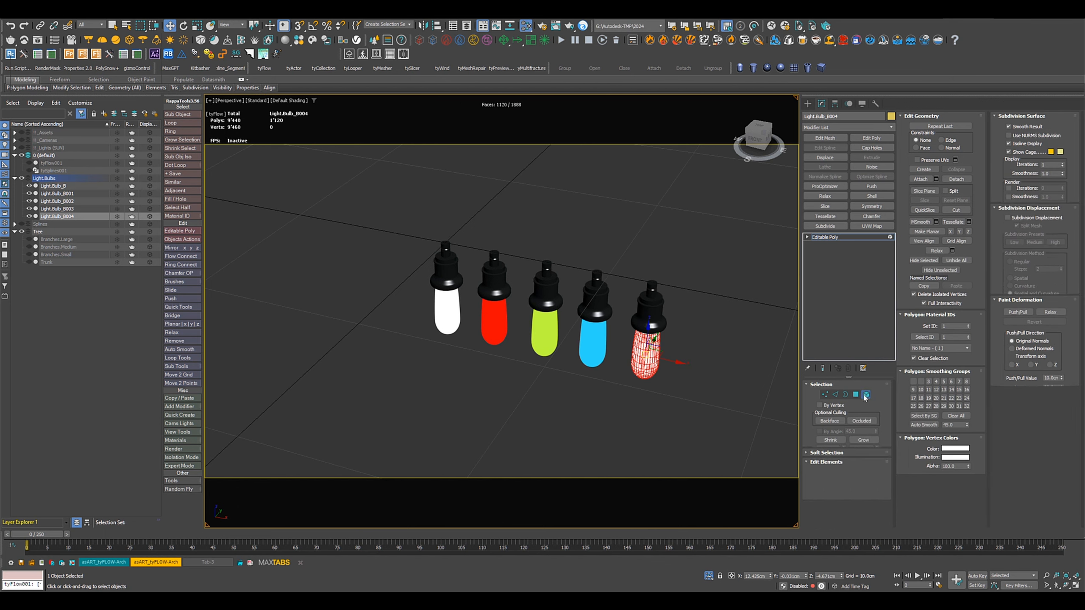
left_click(940, 327)
type("5")
key("Return")
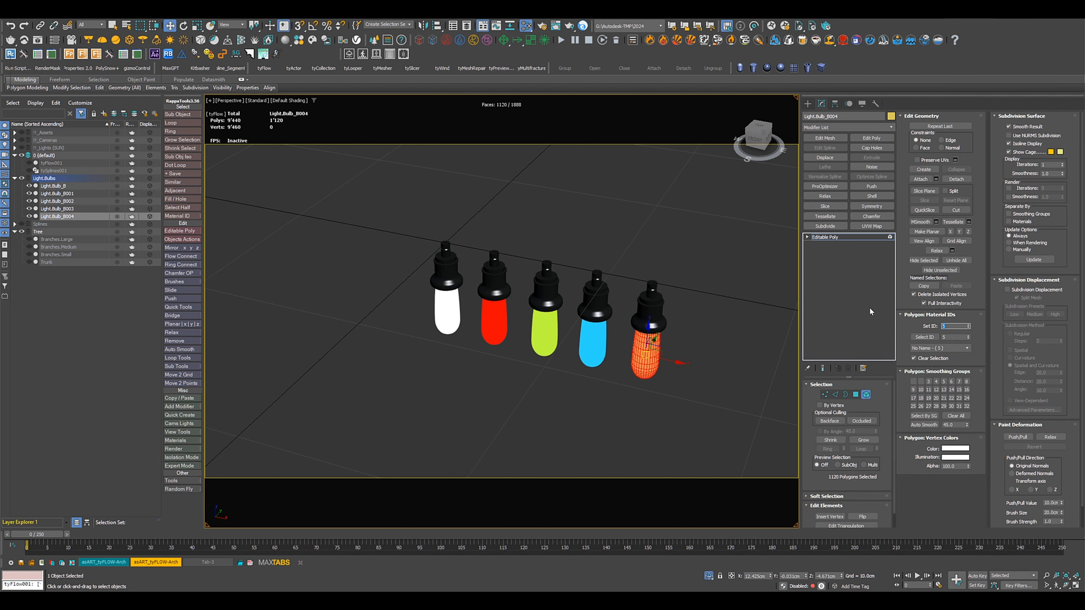
left_click(834, 237)
scroll(508, 354, "down", 3)
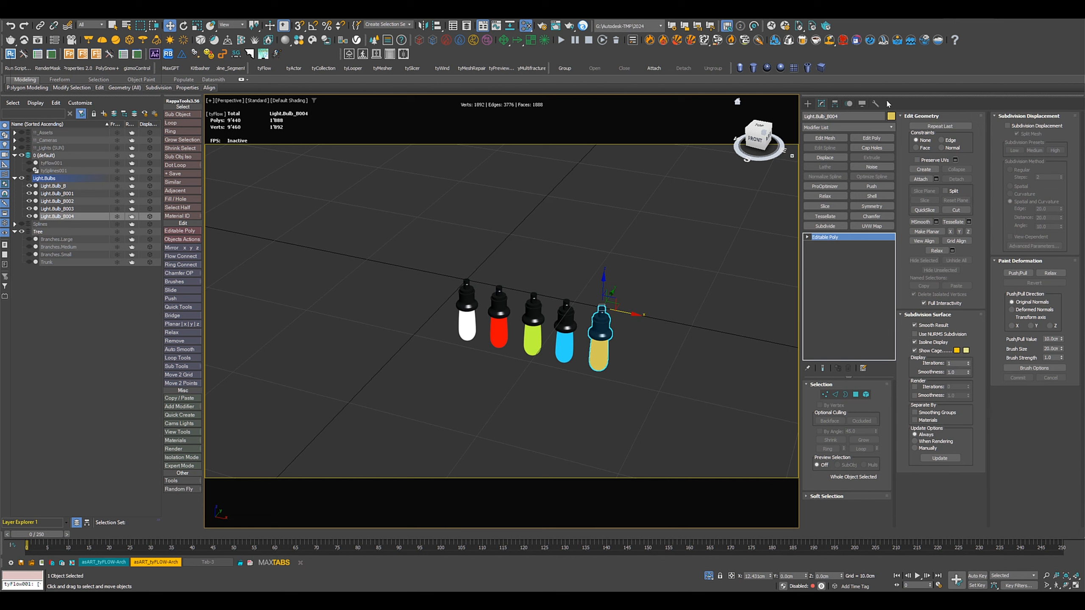
Add Light.Bulb_B001 through Light.Bulb_B004 to the shape list of the Shape operator in tyFlow001's Event_005
left_click(53, 163)
left_click(838, 406)
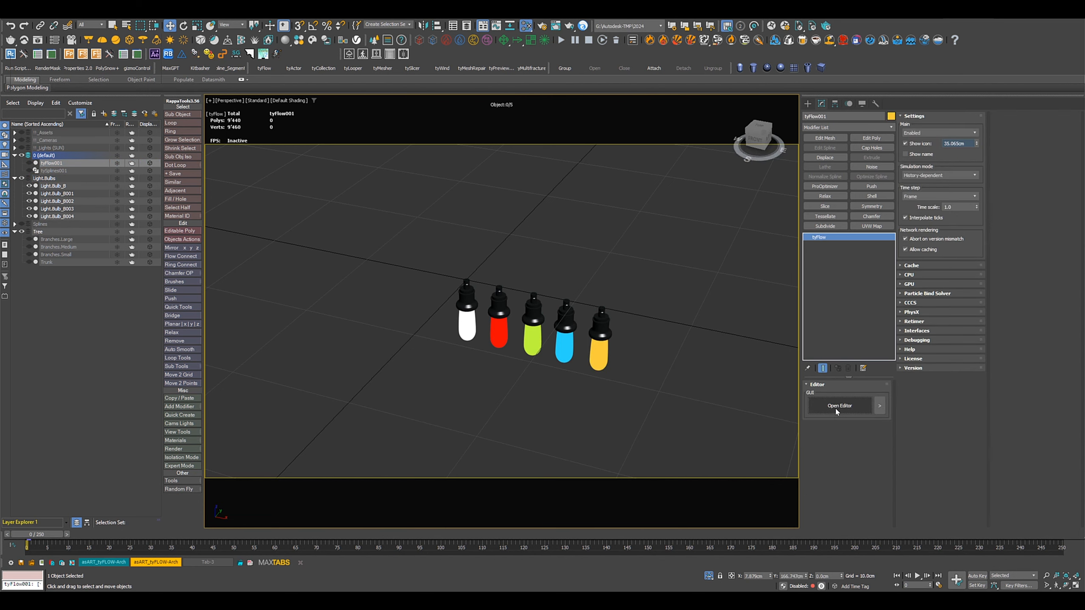
left_click(568, 243)
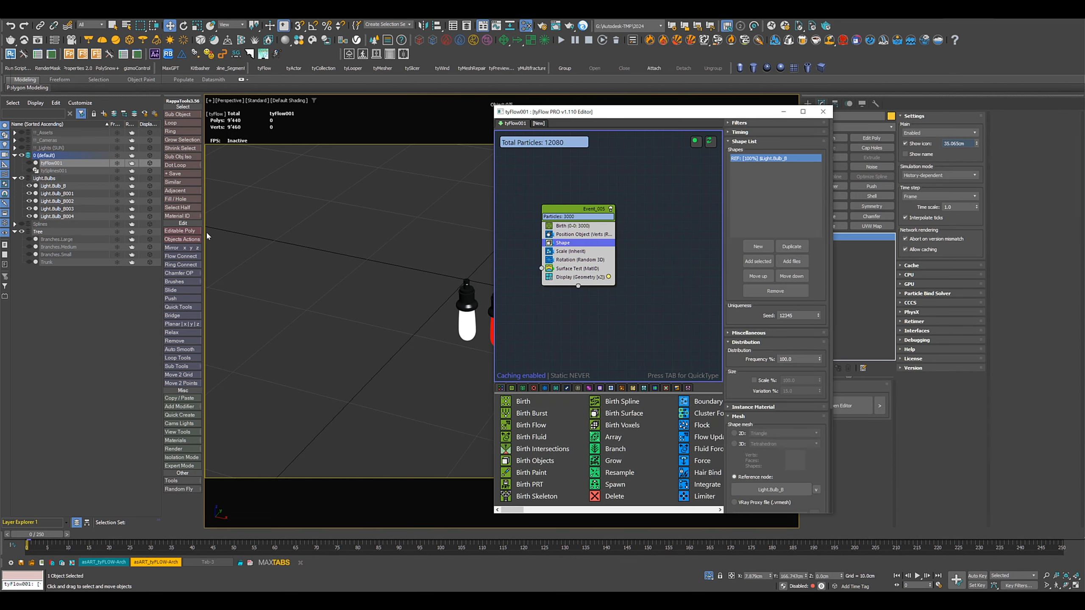
left_click(72, 194)
left_click(73, 217, "shift")
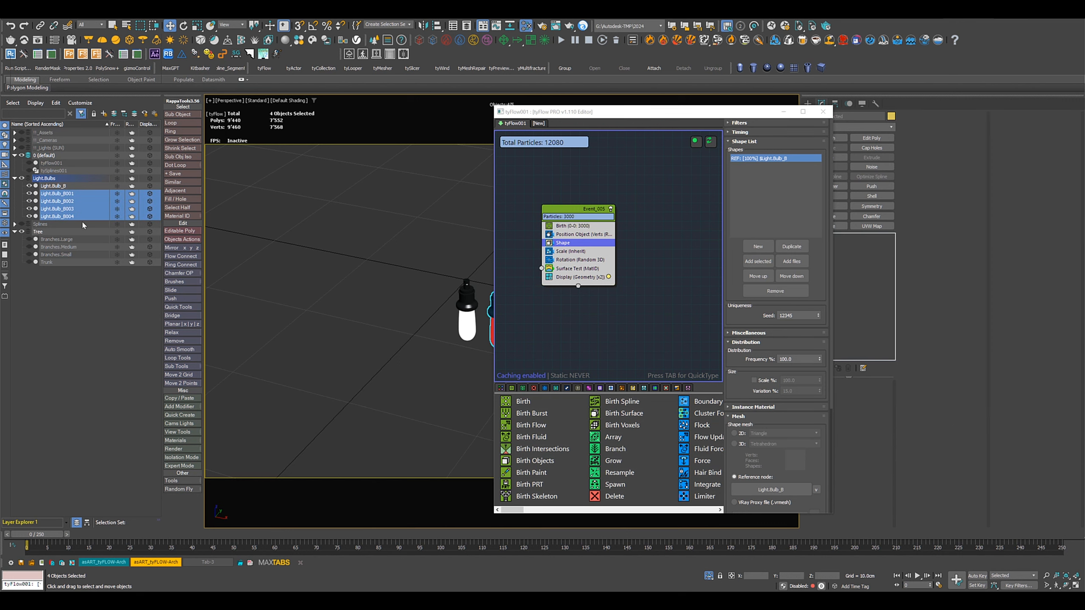
left_click(757, 261)
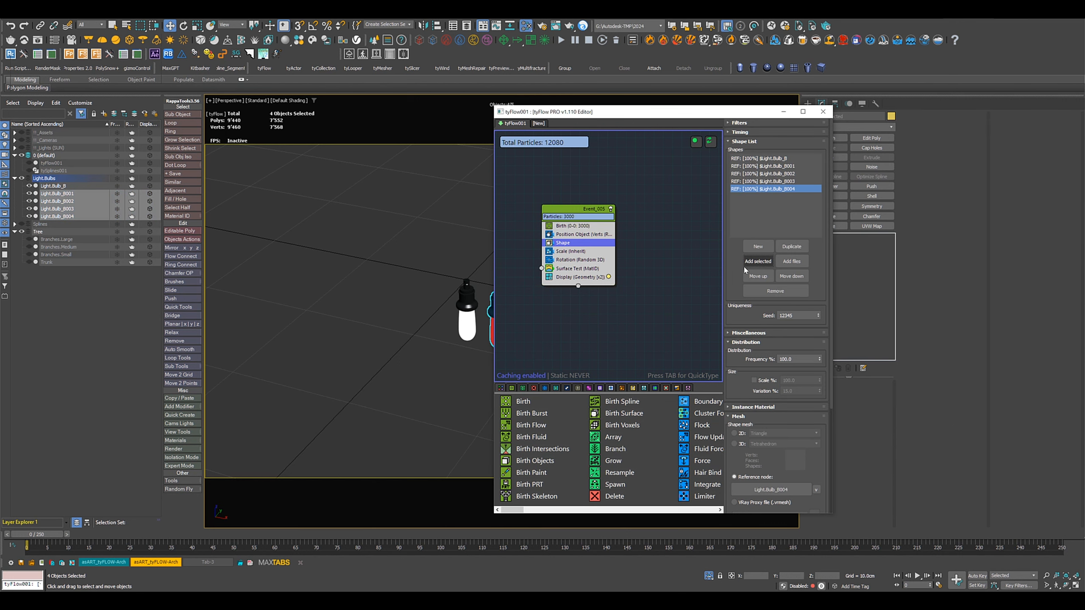
left_click_drag(679, 114, 830, 113)
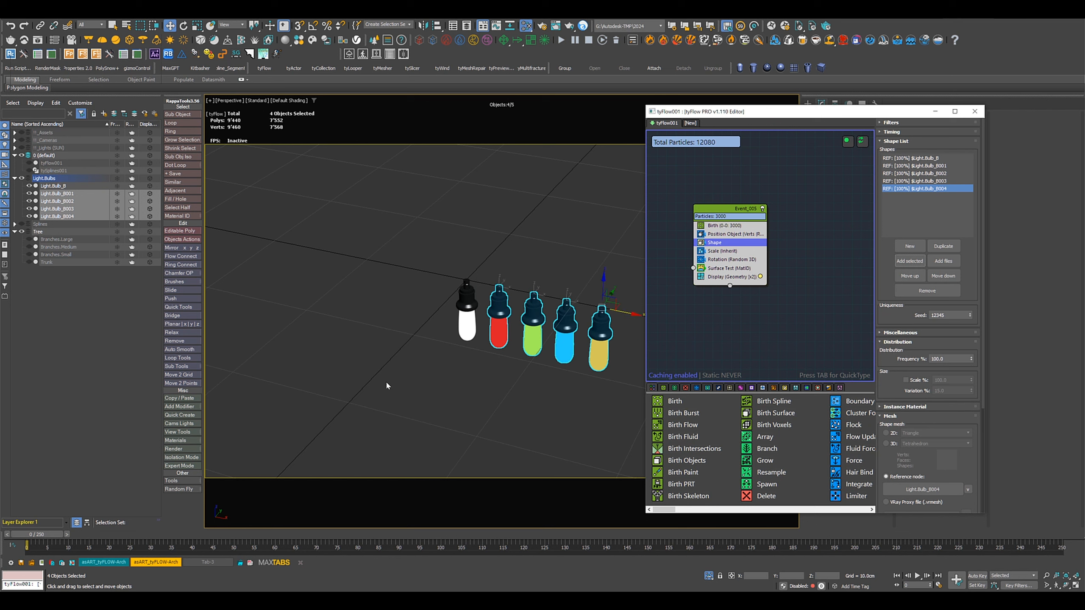
Exit isolation mode and bring the whole tree with its light strings into view
left_click(709, 577)
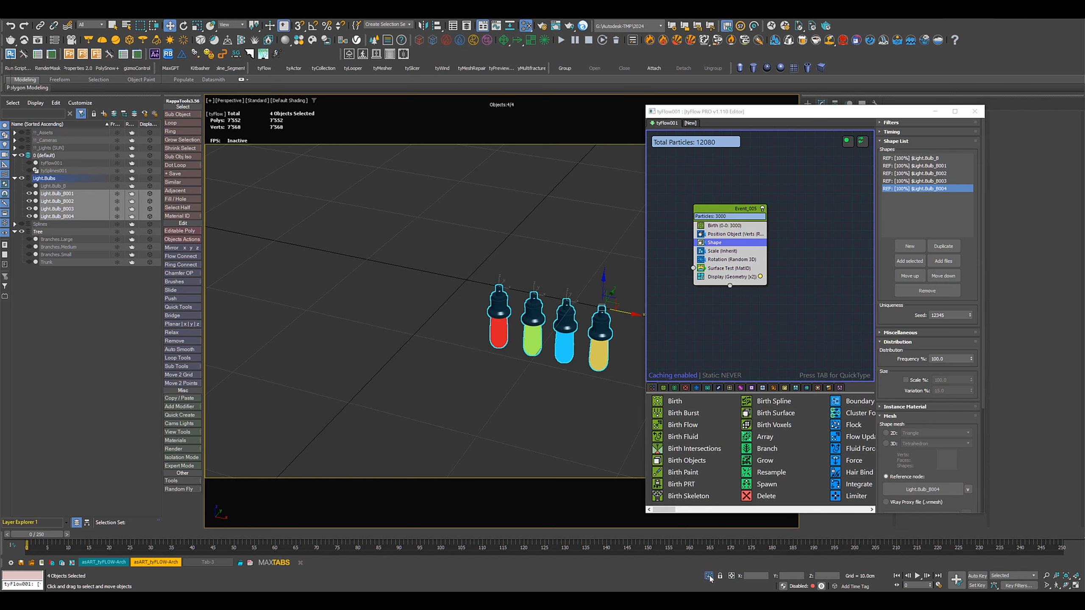
left_click(708, 576)
scroll(340, 393, "down", 10)
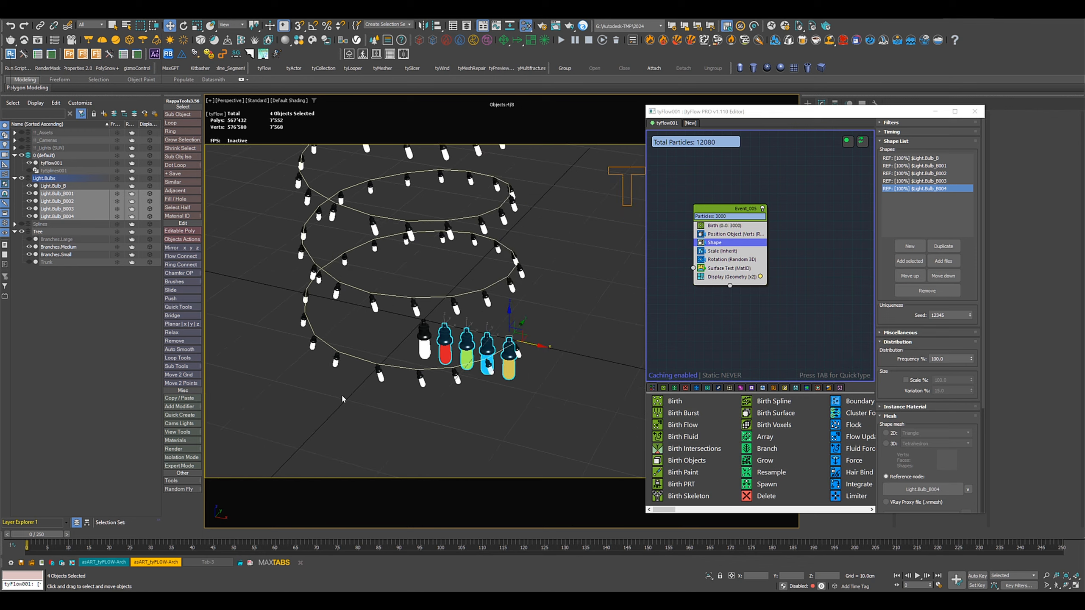
middle_click_drag(464, 362, 490, 414, "alt")
scroll(400, 391, "down", 3)
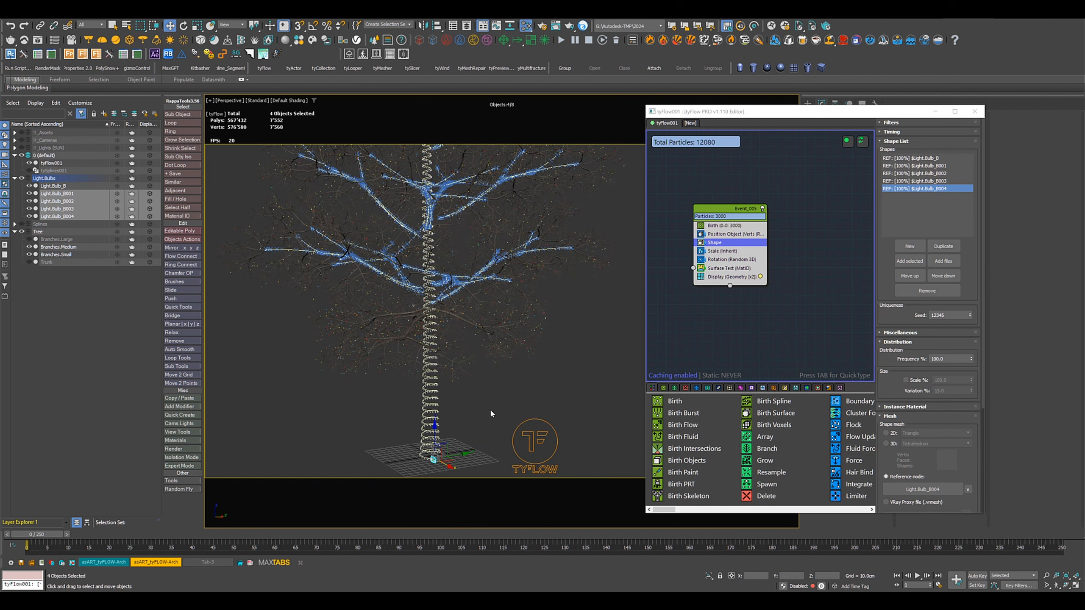
Add Light.Bulb_B001 through Light.Bulb_B004 to the Shape operator's list in the orange event with Random 3D rotation
scroll(712, 320, "down", 2)
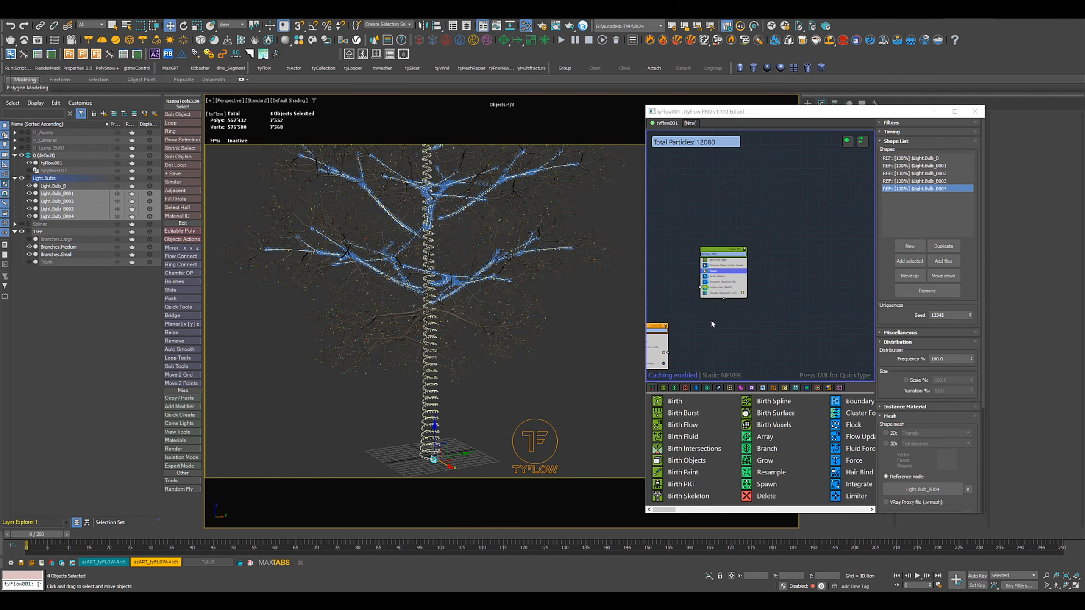
middle_click_drag(721, 318, 785, 329)
scroll(785, 330, "up", 2)
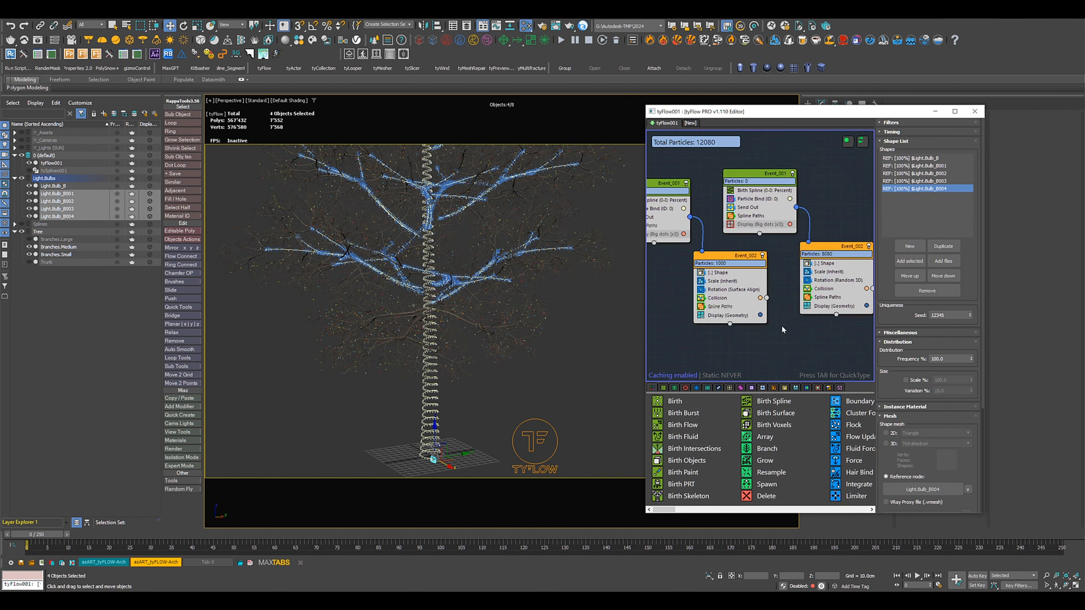
left_click(825, 263)
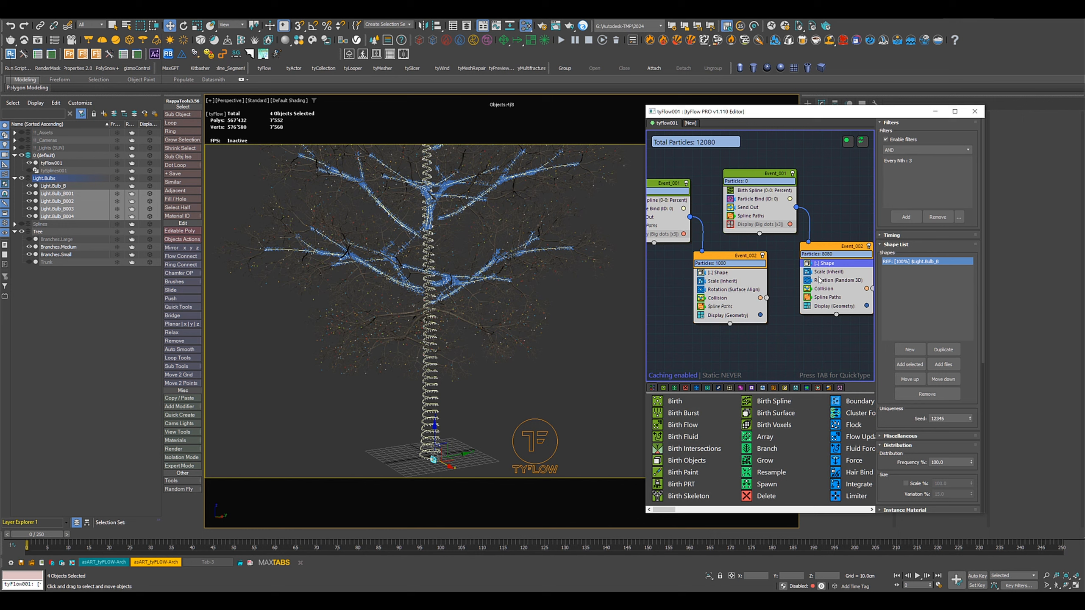
left_click(910, 364)
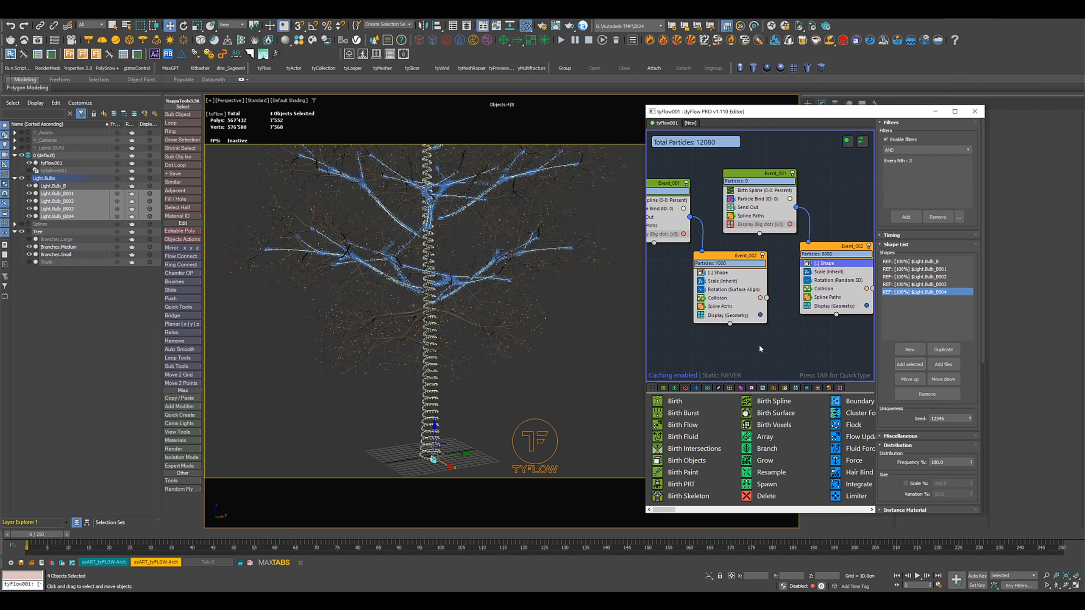
Add Light.Bulb_B001 through Light.Bulb_B004 to the Shape list of the event with Surface Align rotation, and close the tyFlow editor
left_click(725, 273)
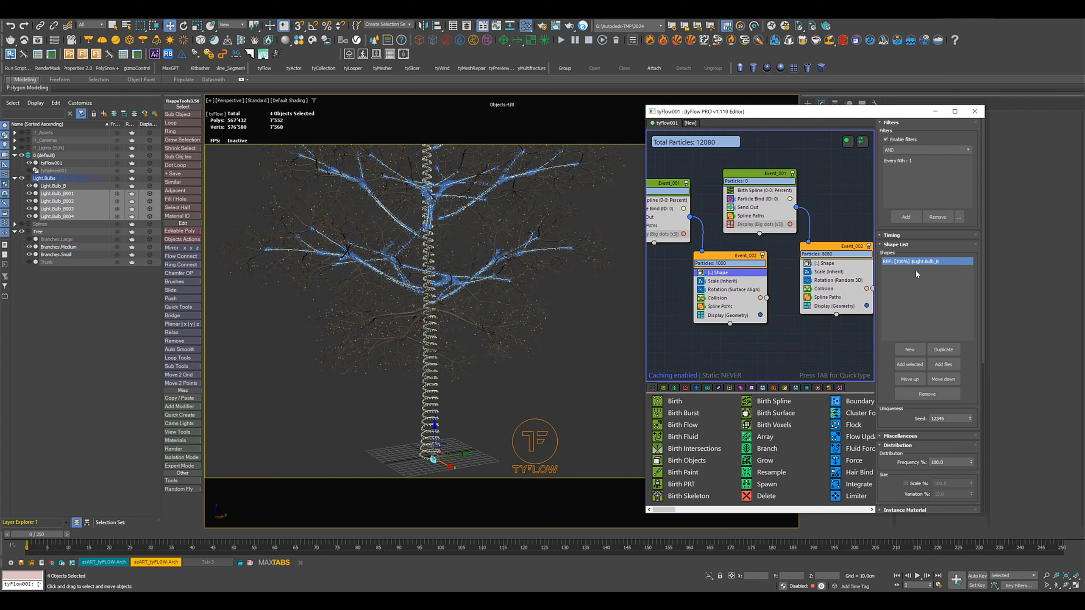
left_click(911, 366)
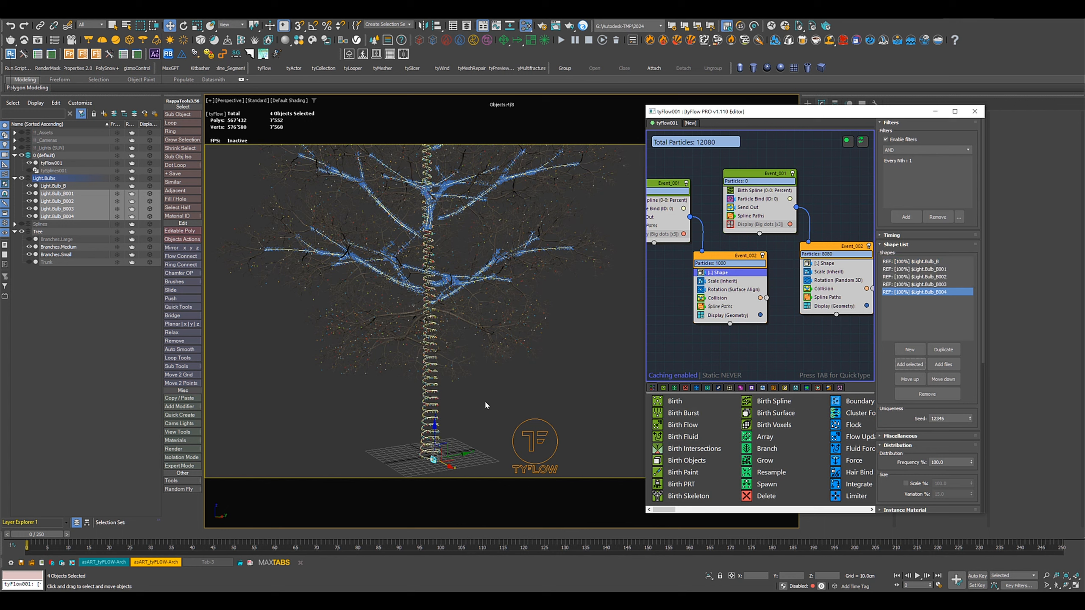
left_click(489, 404)
left_click(975, 112)
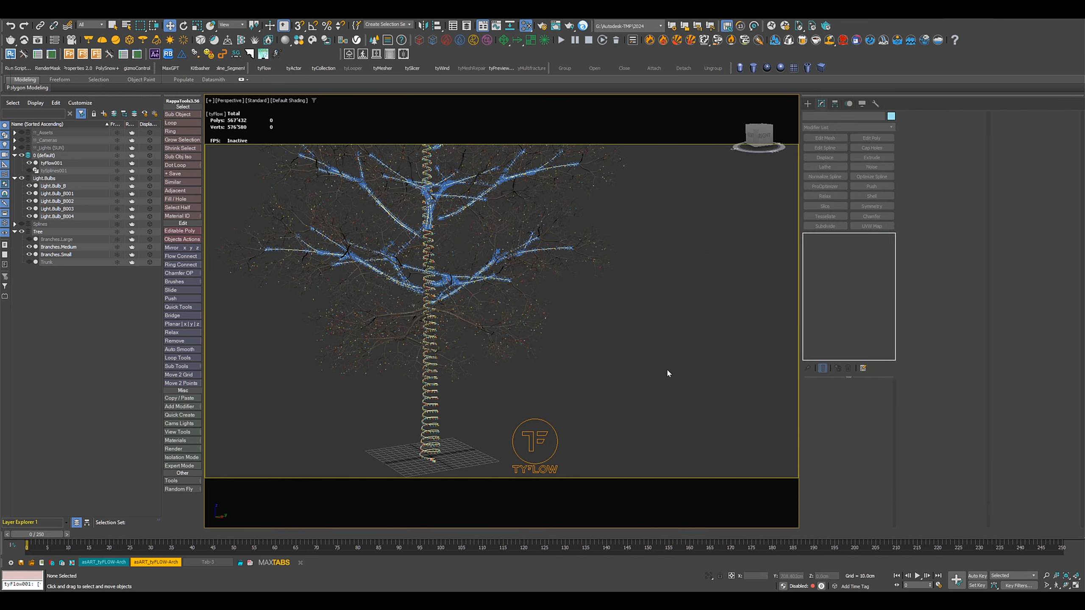
middle_click_drag(564, 370, 552, 407)
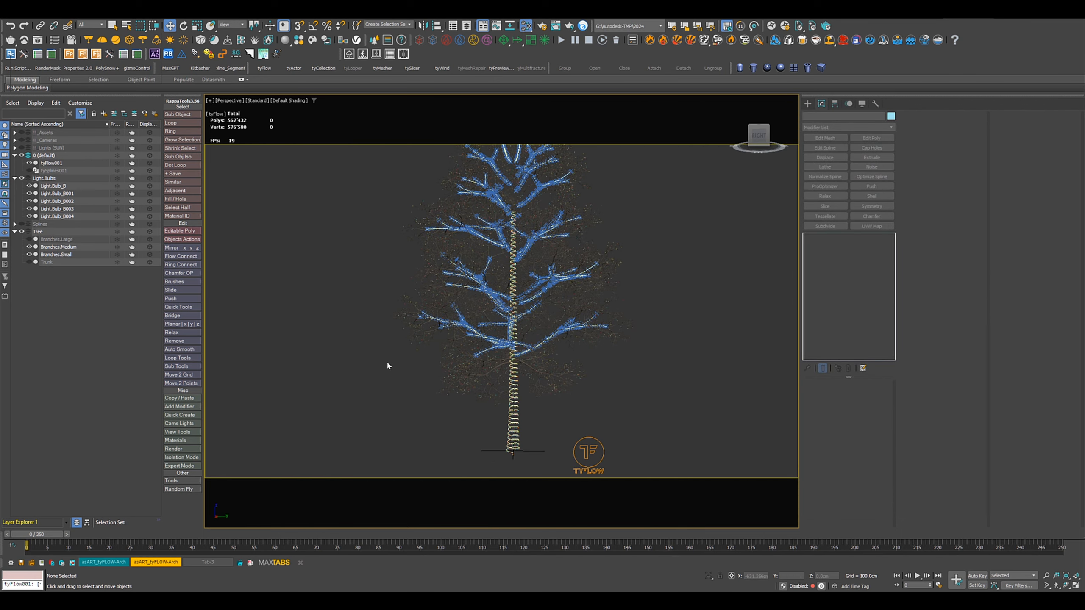
Hide the Light.Bulbs layer and unhide the Trunk and tySplines001 objects, collapsing their layers
left_click(14, 179)
left_click(21, 178)
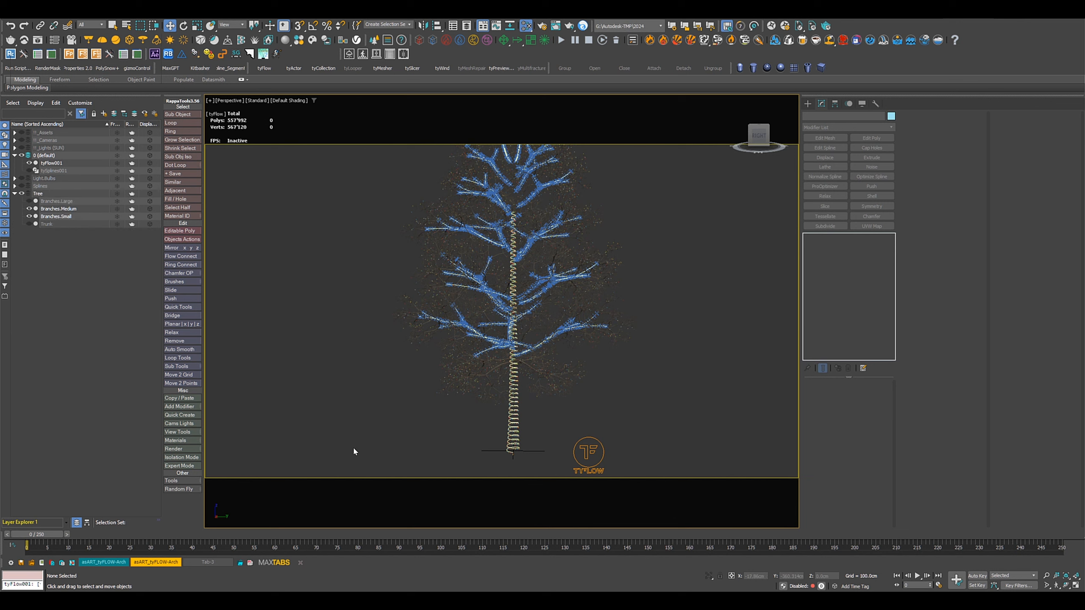
left_click(29, 224)
left_click(15, 194)
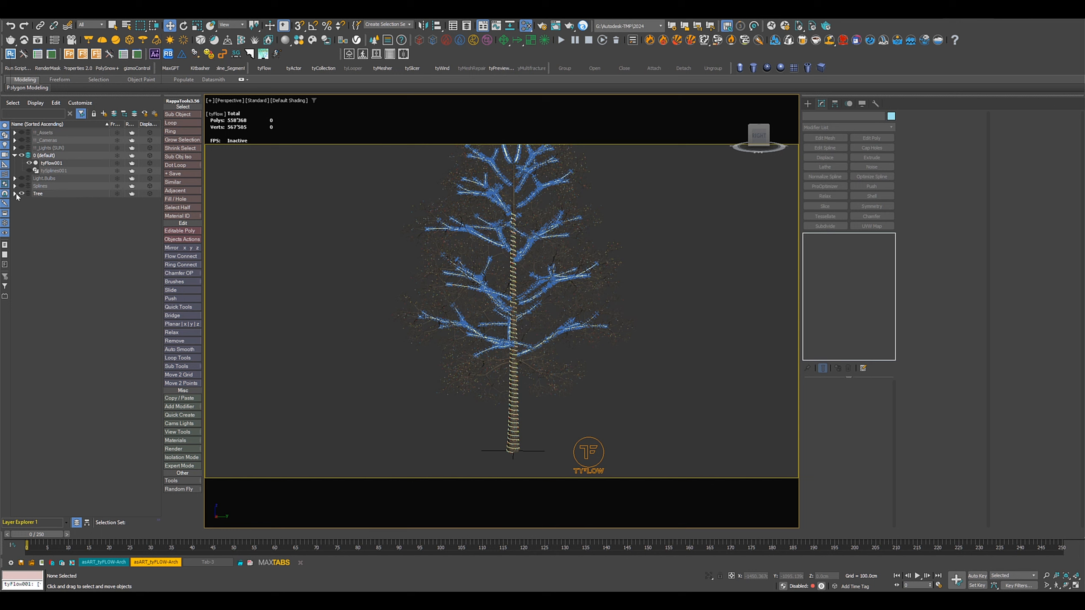
left_click(29, 170)
left_click(15, 156)
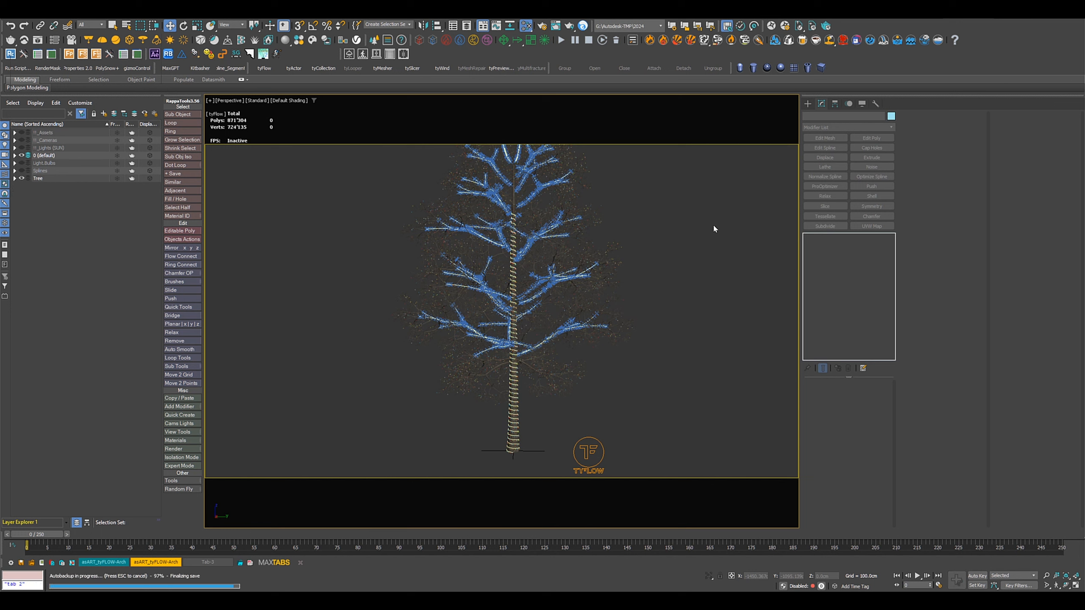
left_click(15, 171)
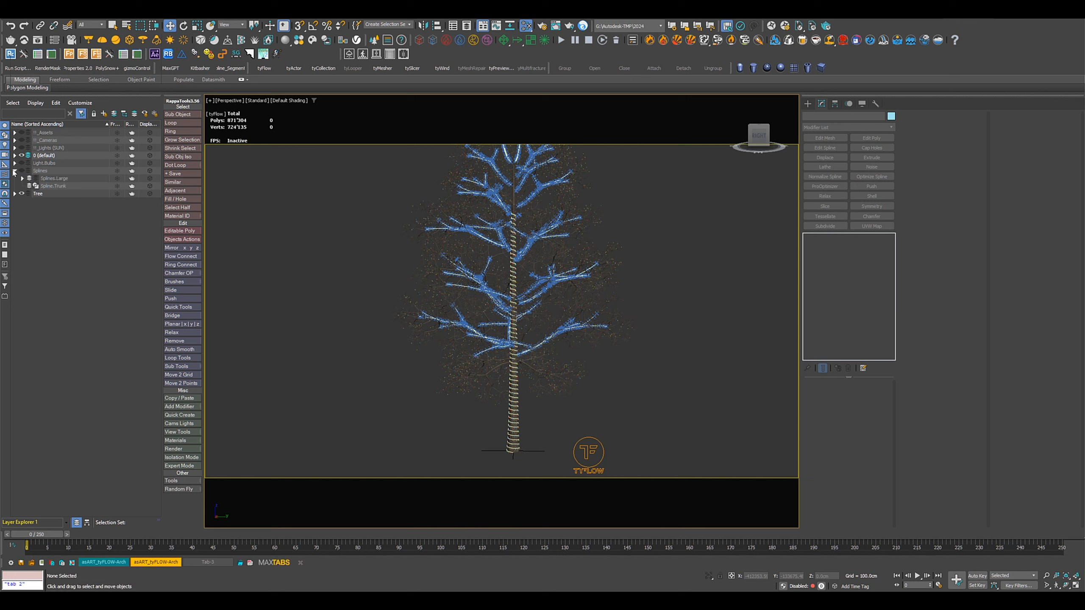
left_click(15, 171)
Open the editor of tyFlow001 and line up the two orange bulb events side by side
left_click(15, 155)
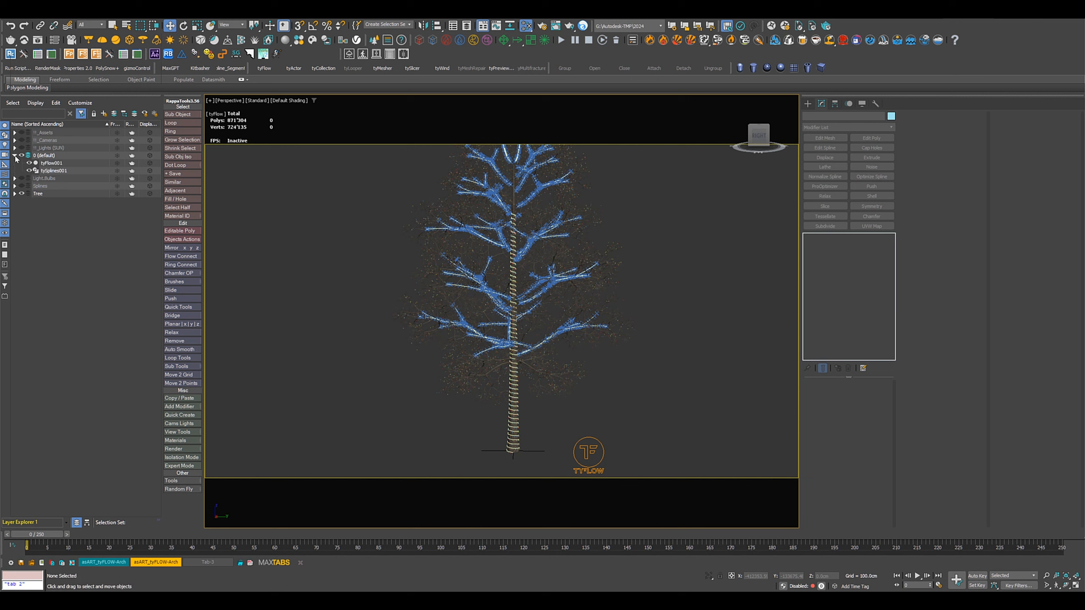
left_click(52, 164)
left_click(856, 404)
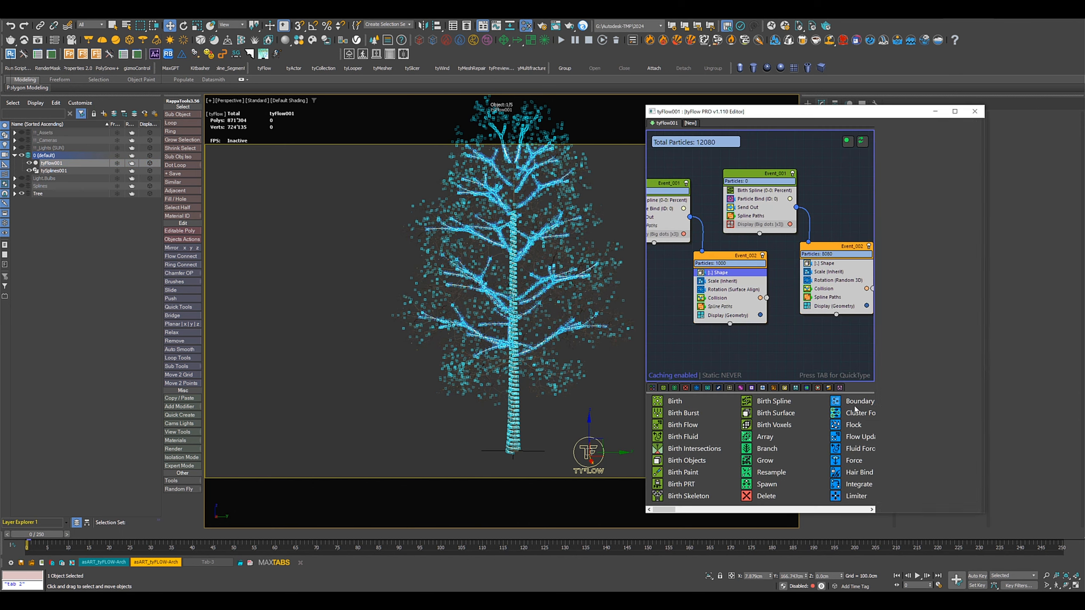
middle_click_drag(764, 273, 710, 267)
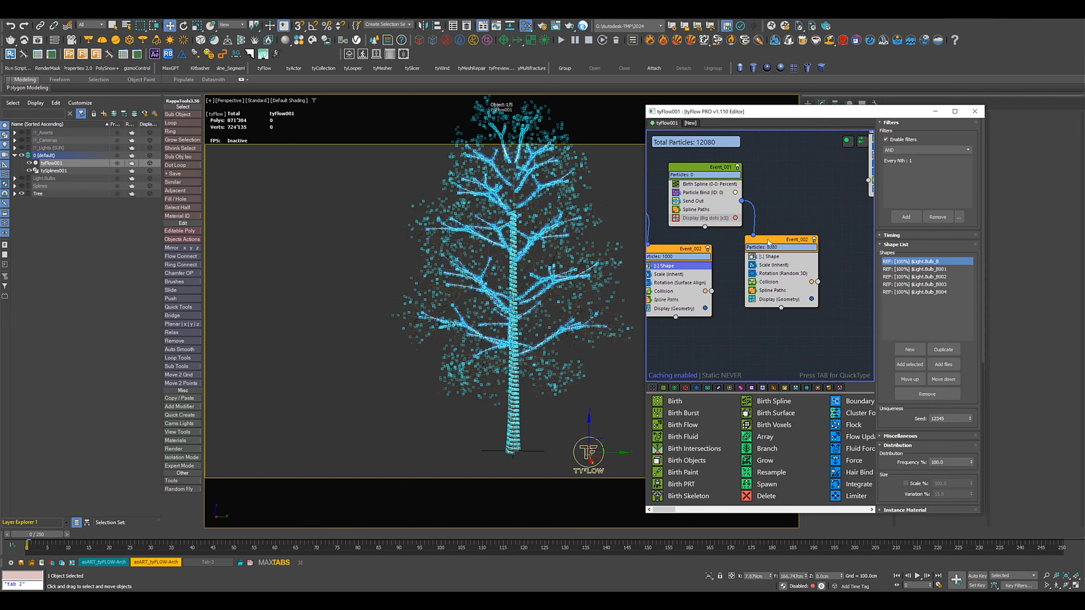
left_click_drag(775, 263, 776, 268)
left_click_drag(680, 255, 699, 253)
Add a Mesh operator above the Display operator in each of the two orange bulb events
scroll(782, 459, "down", 4)
scroll(780, 459, "down", 5)
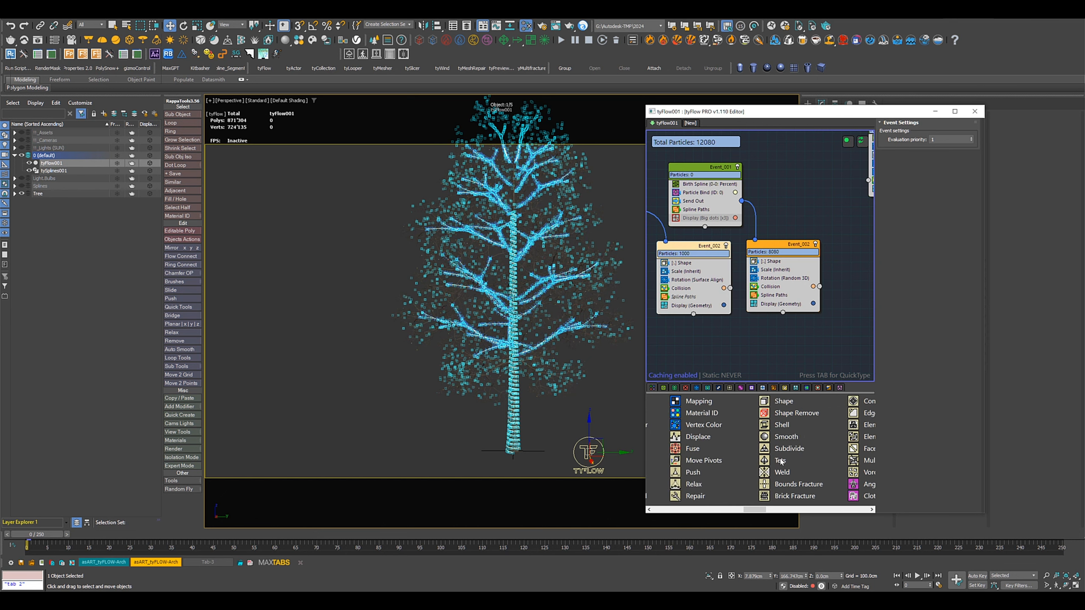
scroll(848, 438, "down", 2)
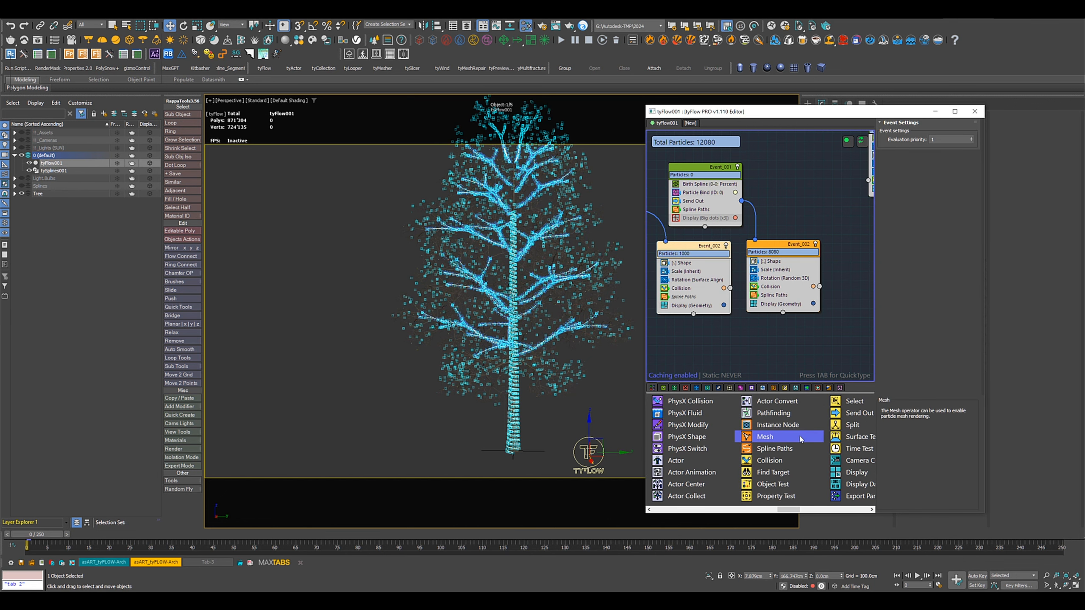
left_click_drag(788, 391, 784, 303)
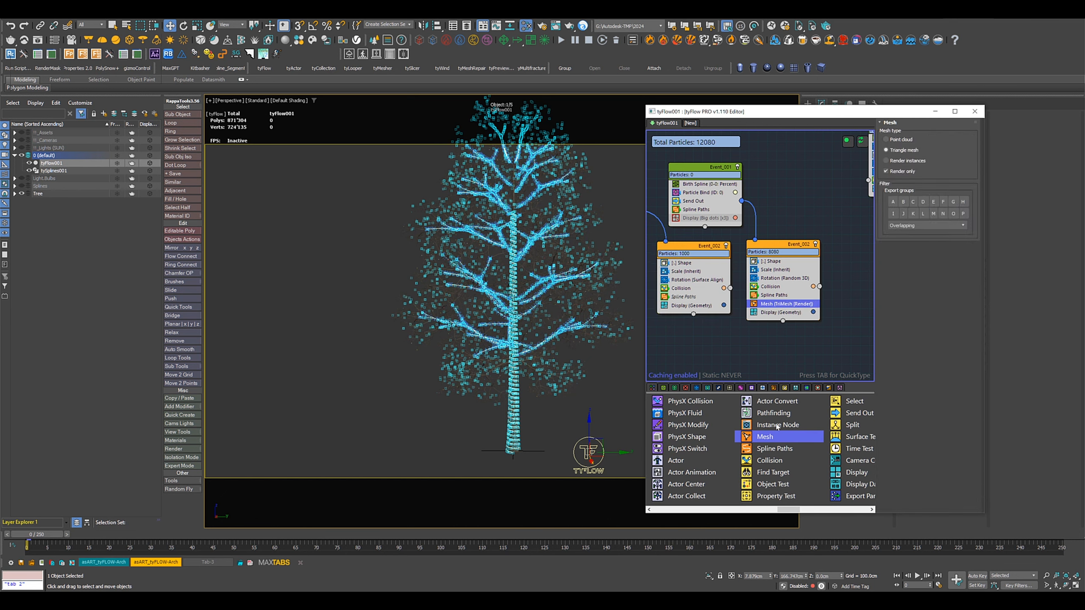
left_click_drag(744, 406, 703, 312)
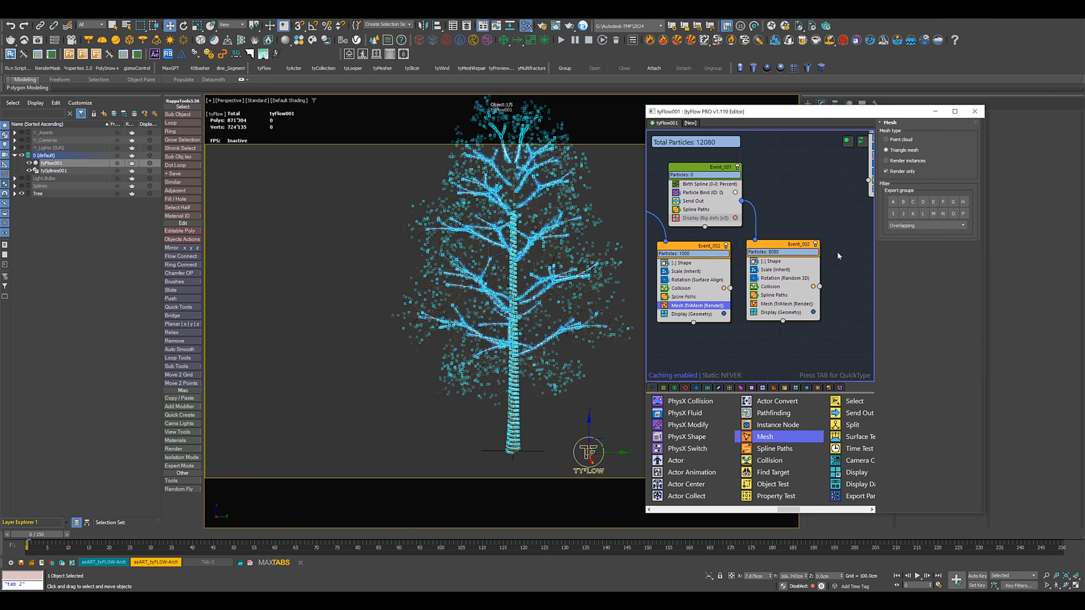
Move Event_005 with the Position Object operator closer to the other events and add a Mesh operator above its Display
scroll(837, 251, "down", 1)
middle_click_drag(840, 242, 803, 261)
left_click_drag(841, 159, 764, 172)
left_click_drag(780, 276, 788, 229)
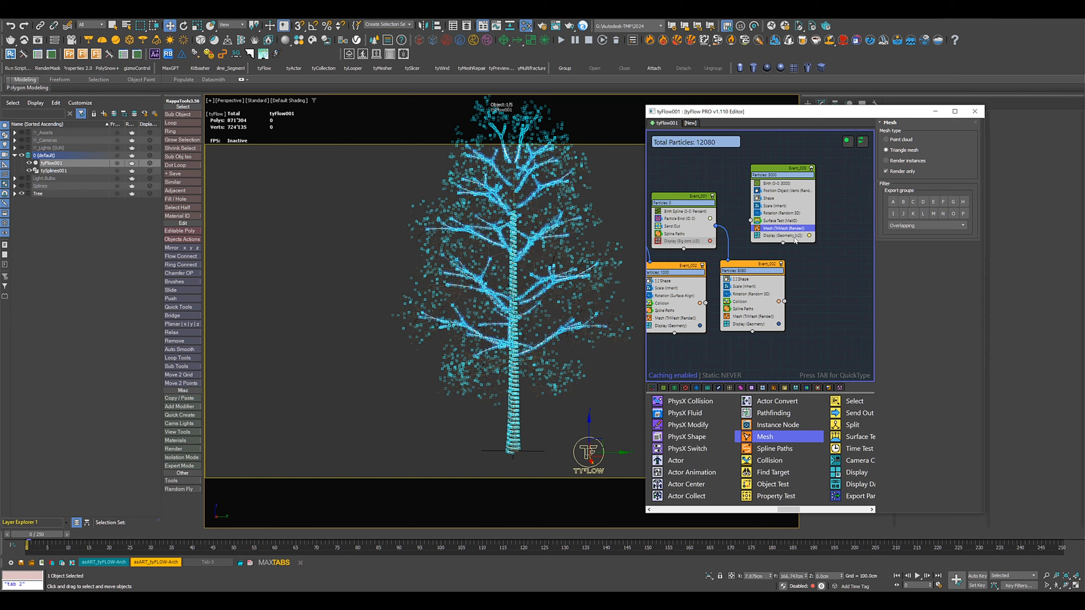
middle_click_drag(741, 344, 793, 330)
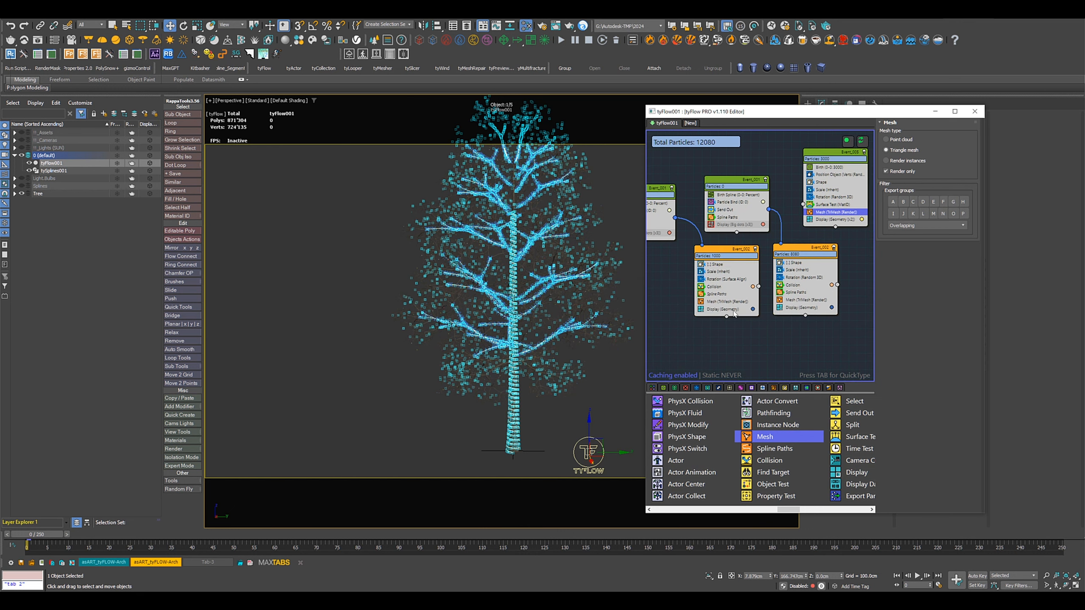
Move the two orange bulb events slightly lower in the event graph
left_click(728, 341)
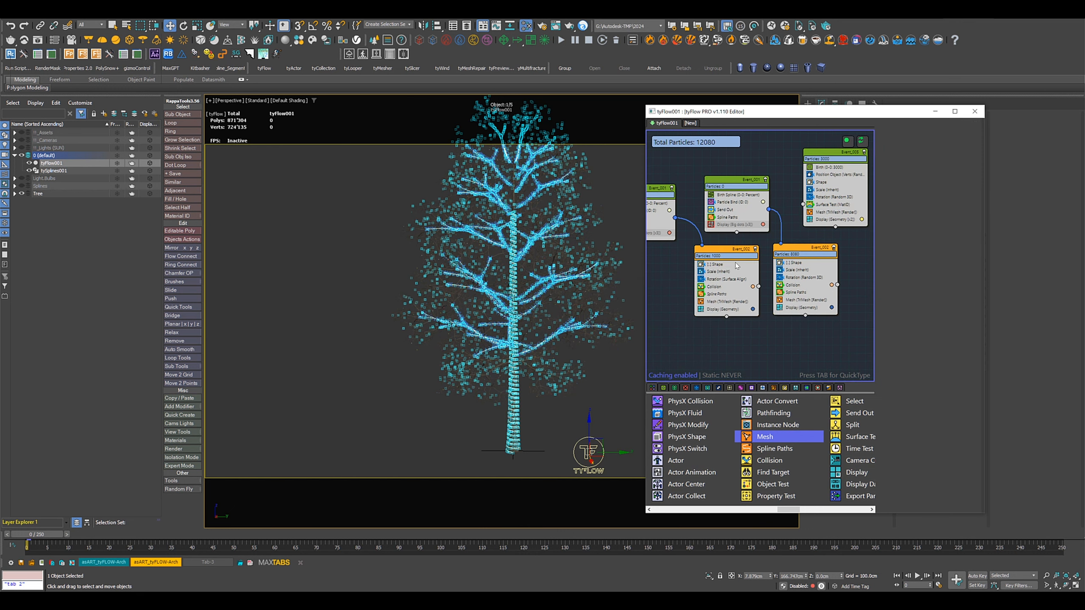
left_click_drag(724, 259, 704, 272)
left_click_drag(808, 249, 793, 265)
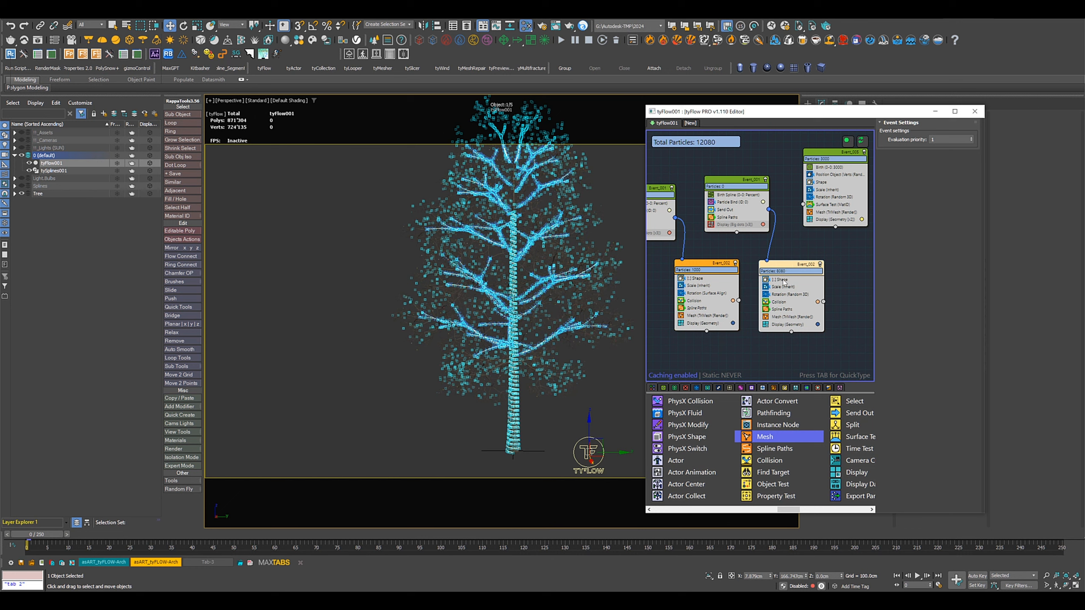
Check the bulb lists in the three events' Shape operators and close the tyFlow editor
left_click(783, 280)
left_click(707, 278)
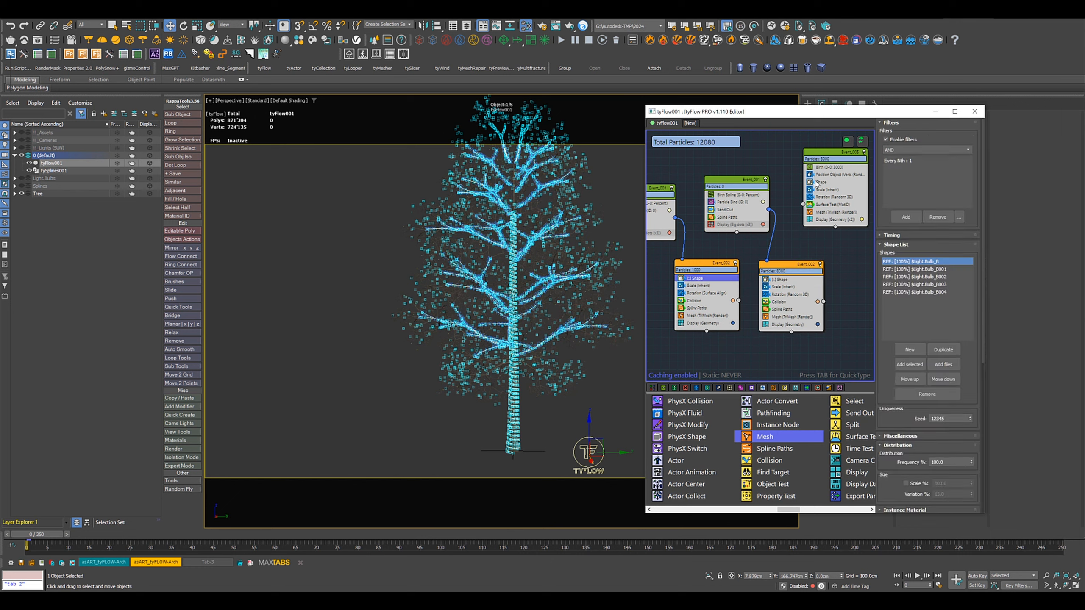
left_click(818, 182)
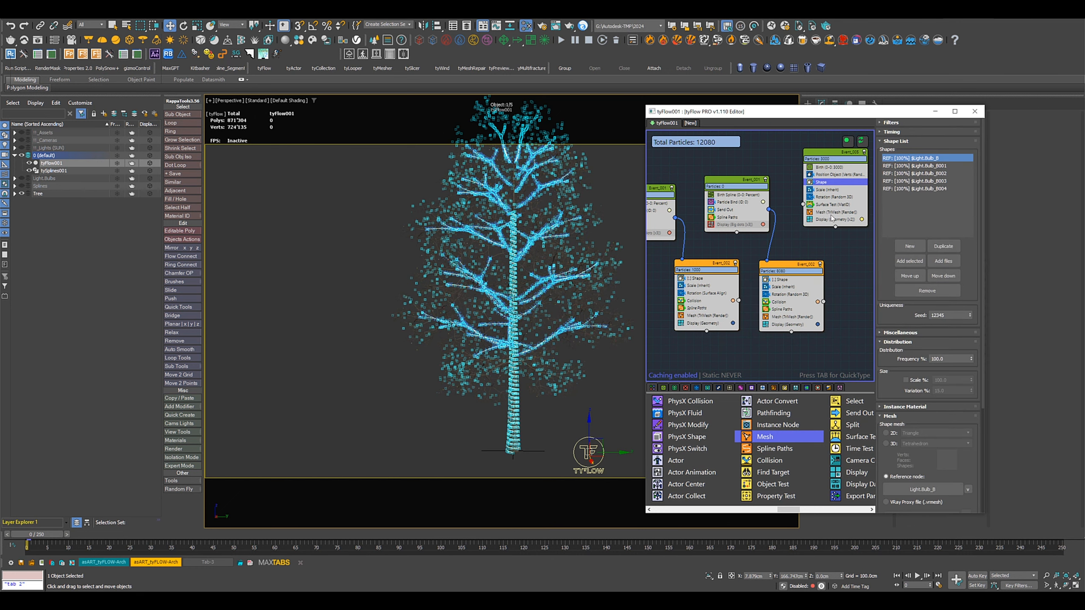
left_click(974, 112)
Unhide the Assets layer, switch the viewport to VRayCam001 and clear the selection
middle_click_drag(691, 378, 695, 387)
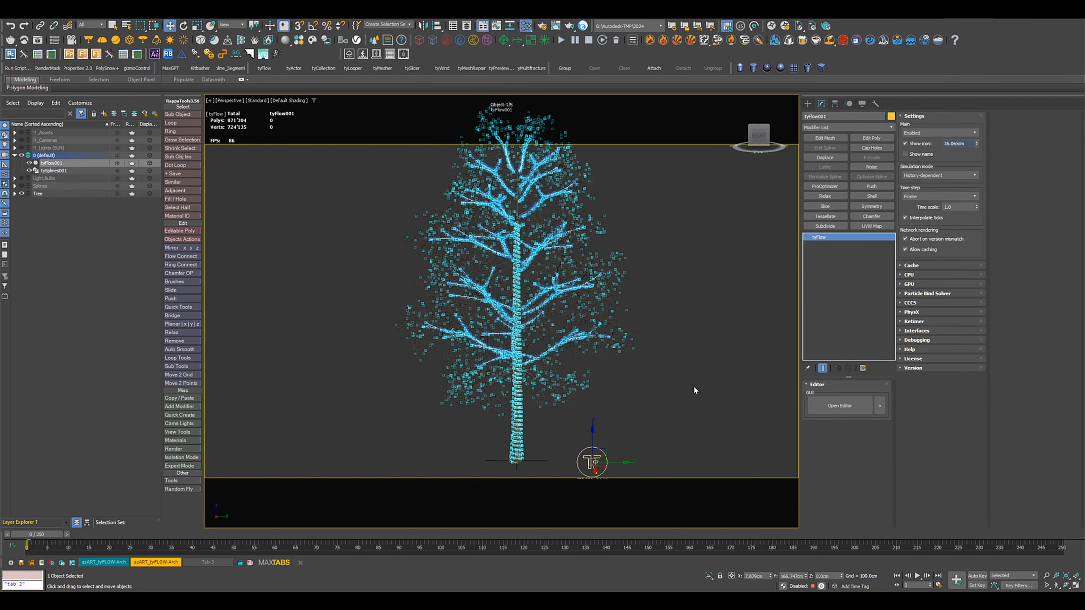
left_click(21, 134)
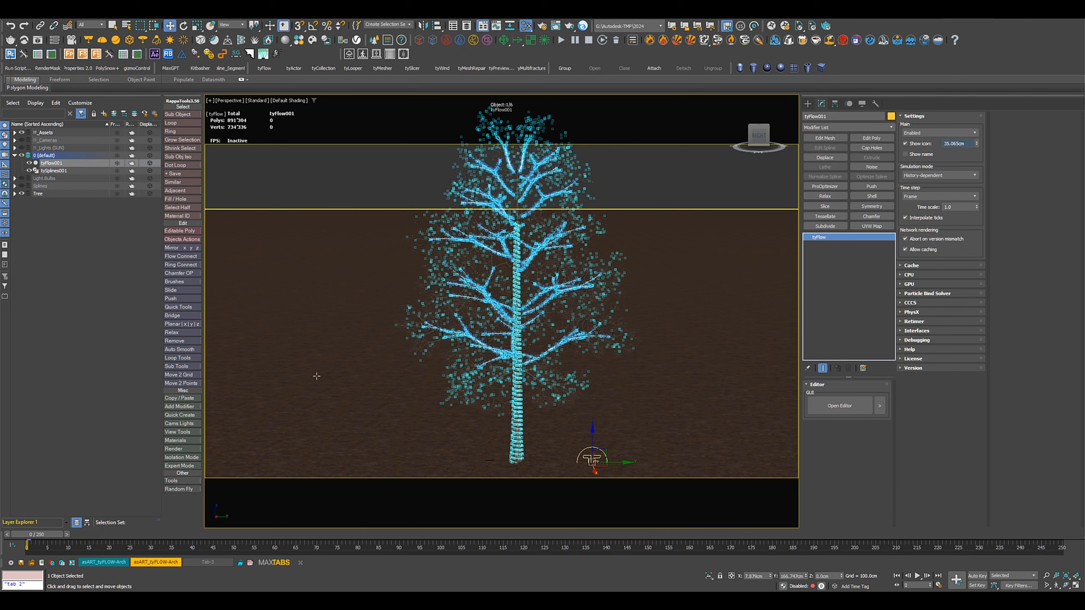
key("c")
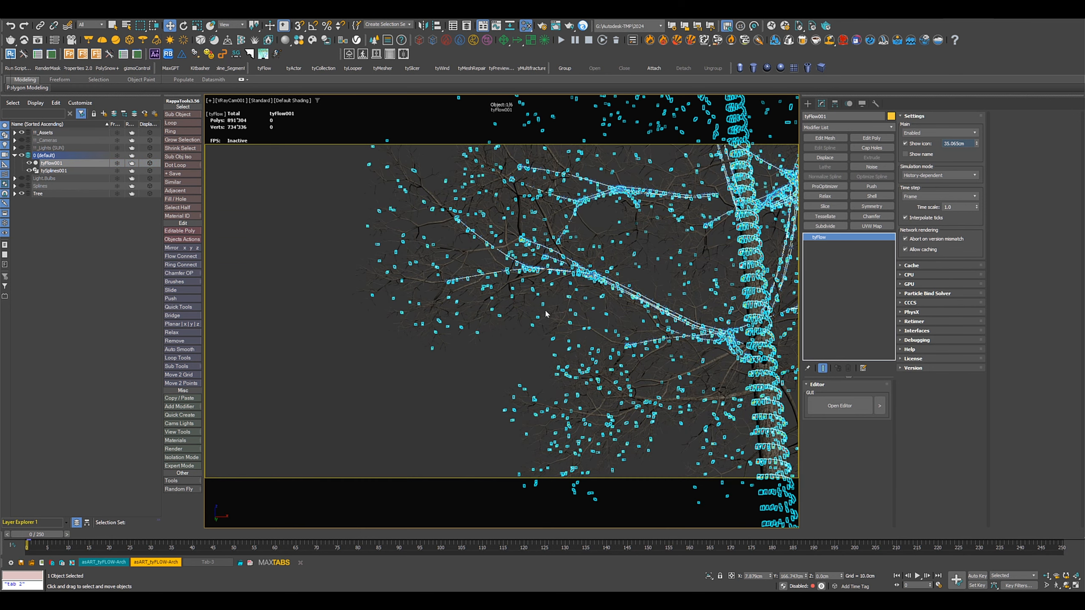
left_click(416, 384)
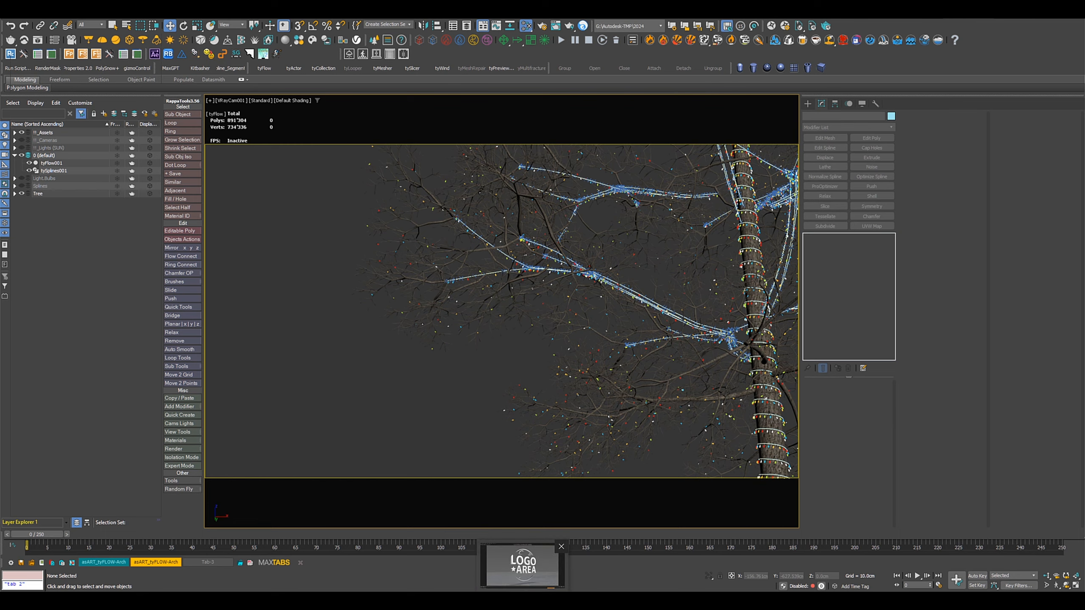
Switch to Chaos Vantage, examine the lit tree render full-screen, and place its window over the 3ds Max viewport
left_click_drag(1084, 64, 931, 60)
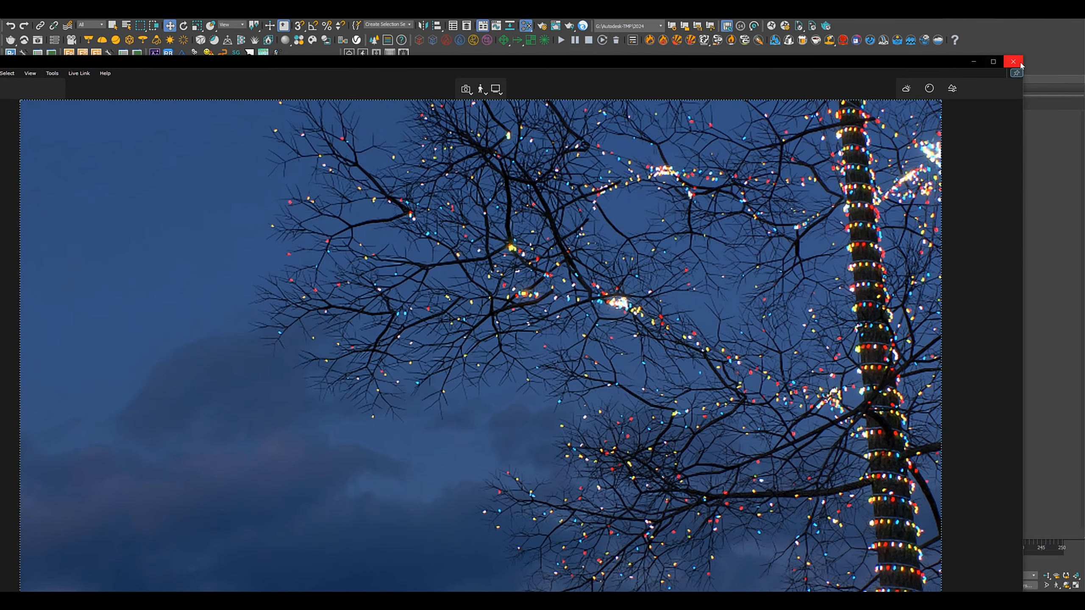
double_click(921, 61)
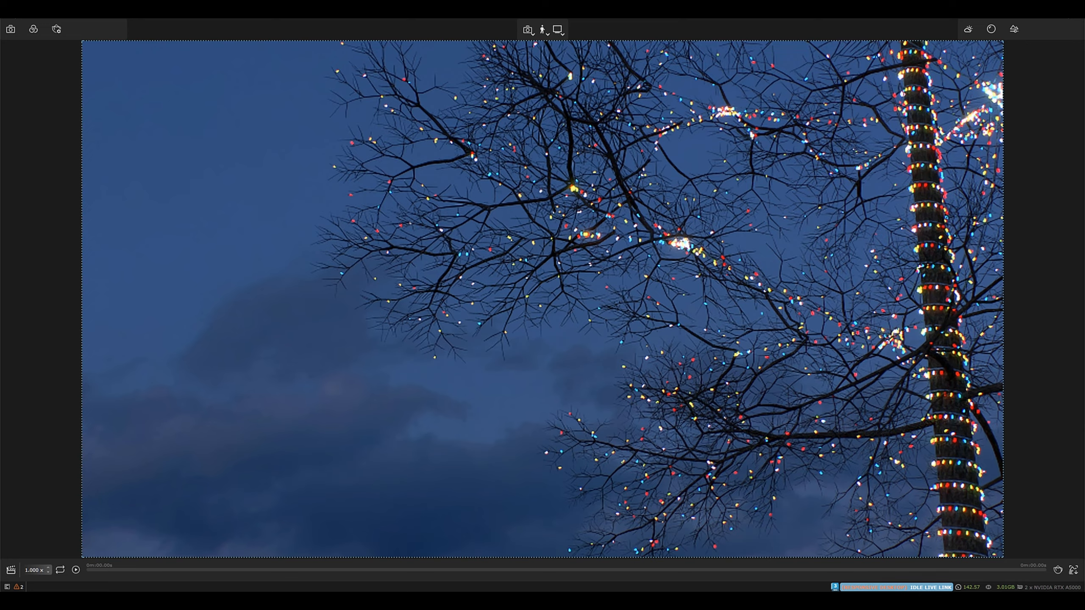
left_click_drag(983, 1, 922, 58)
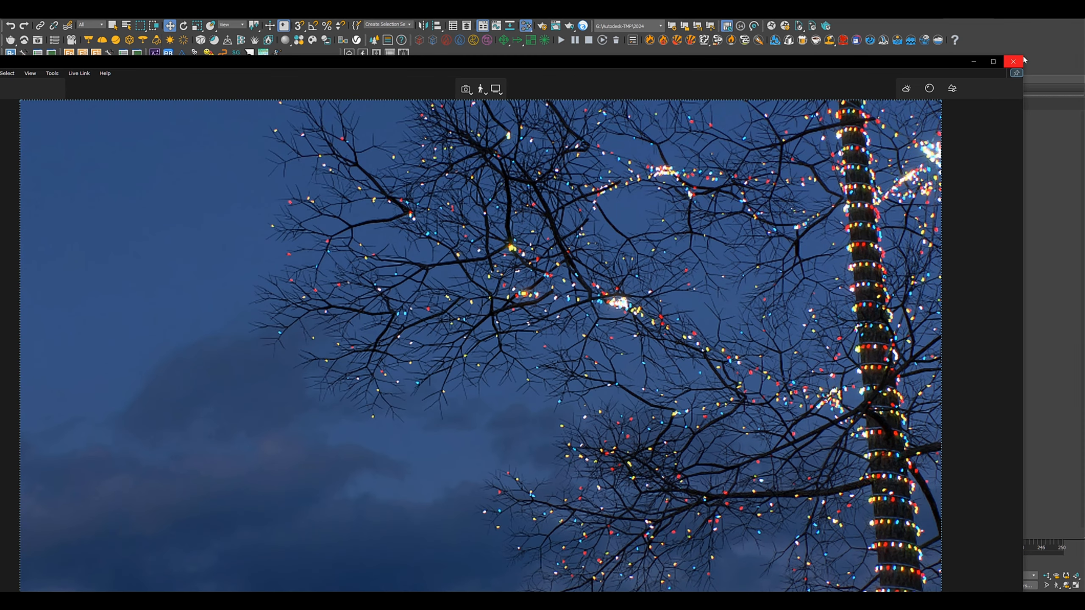
left_click_drag(1024, 60, 557, 167)
left_click_drag(465, 175, 656, 113)
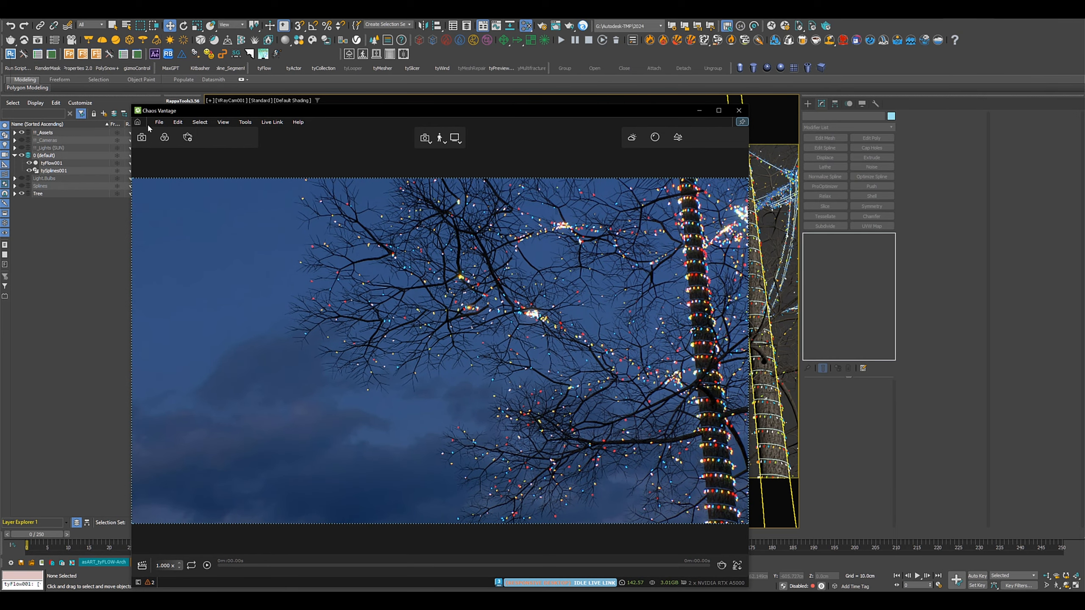
Open the tyFlow001 editor and set the Birth operator's total to 6000 particles in the event that has Position Object
left_click(51, 163)
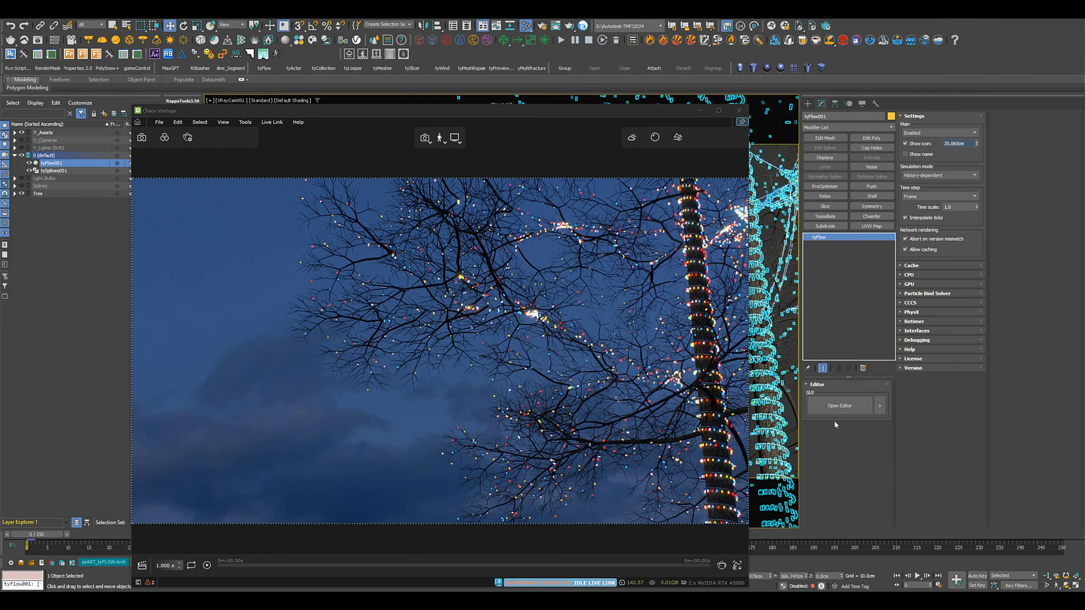
left_click(838, 406)
left_click(833, 168)
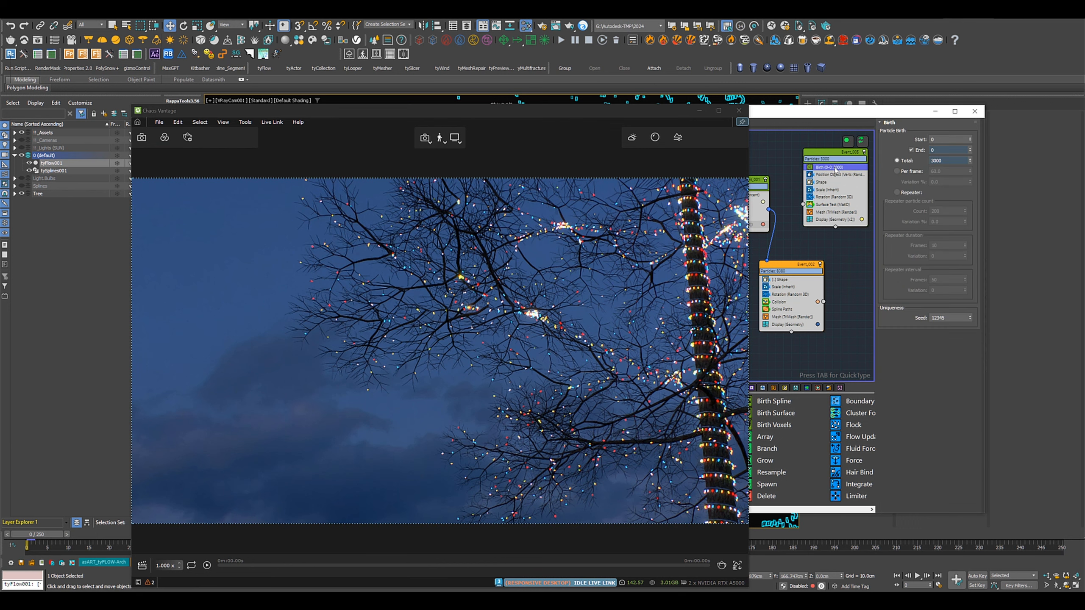
double_click(955, 160)
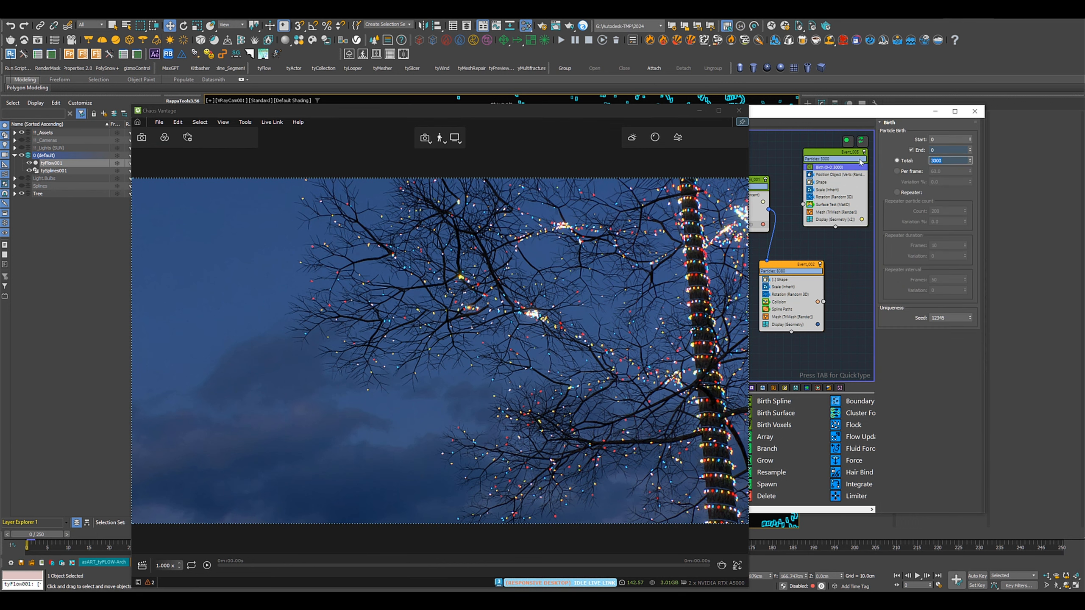
type("6")
key("Return")
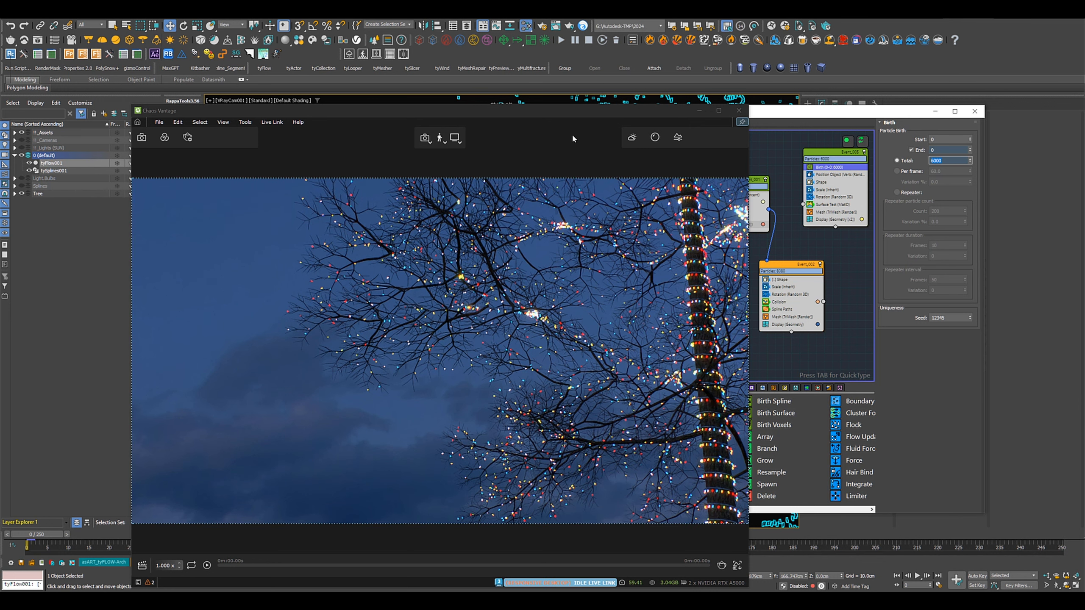
Reposition the Chaos Vantage window to uncover the scene layers, and unhide Branches.Large in the Tree layer
left_click_drag(572, 115, 461, 104)
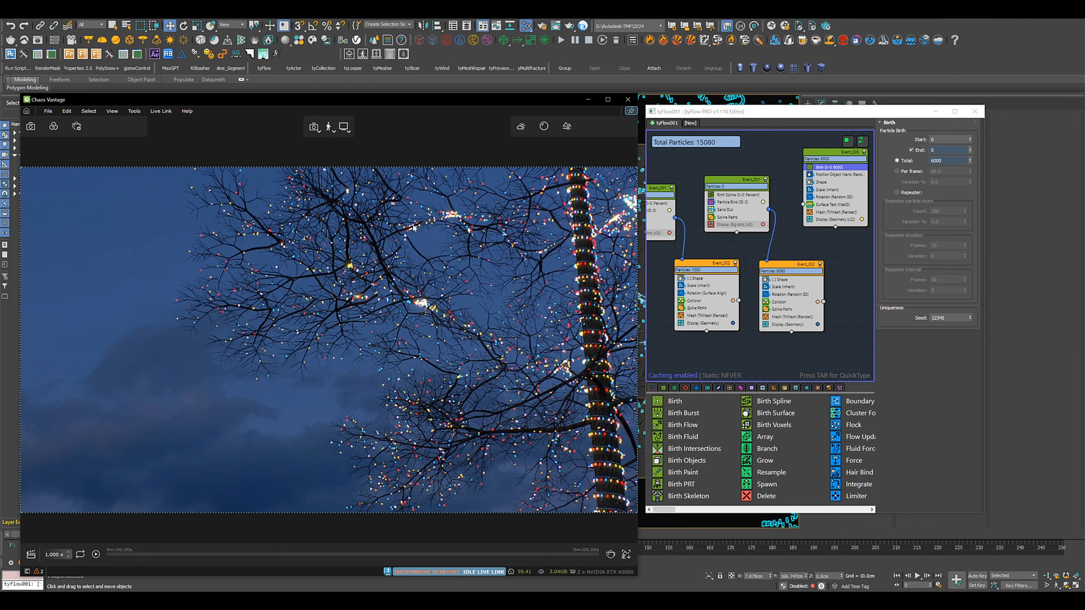
left_click_drag(147, 98, 292, 102)
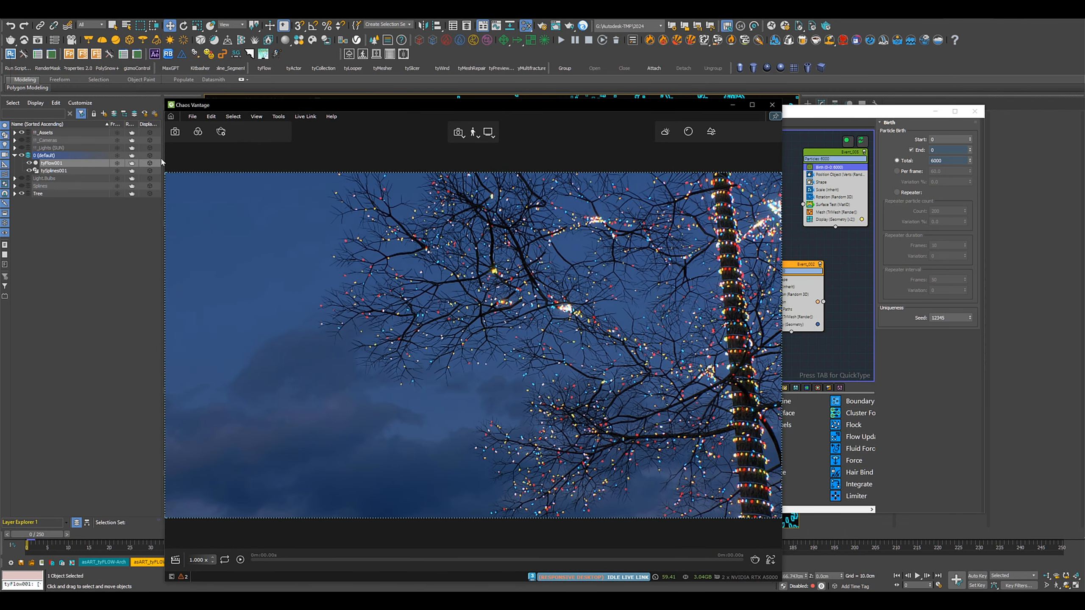
left_click(14, 194)
left_click(29, 200)
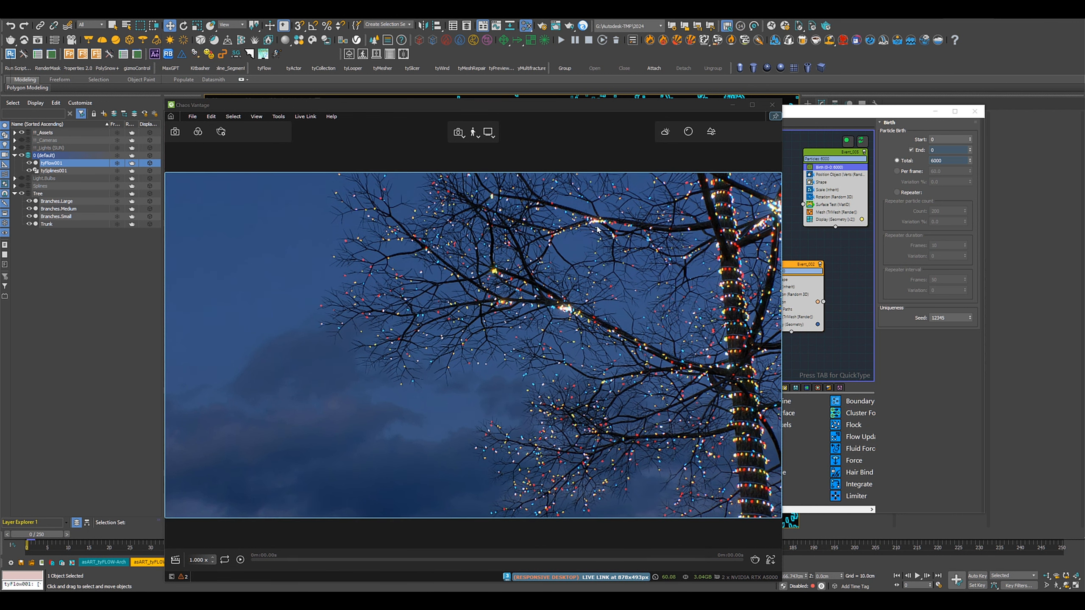
left_click_drag(660, 105, 560, 83)
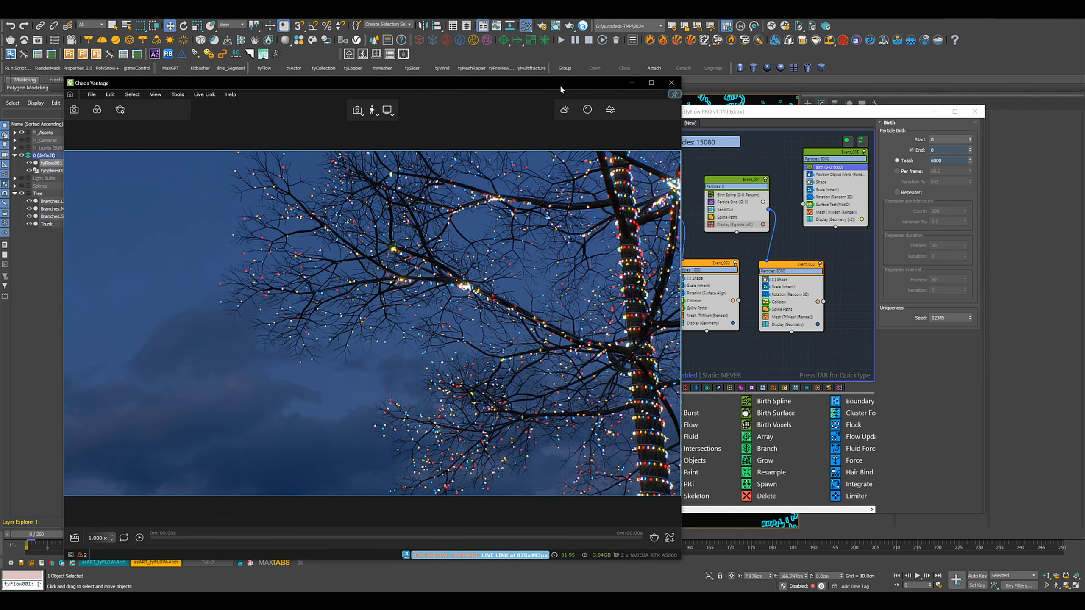
Set the Every Nth filter value to 2 in the Shape operator of the orange event with Rotation (Random 3D)
left_click(782, 281)
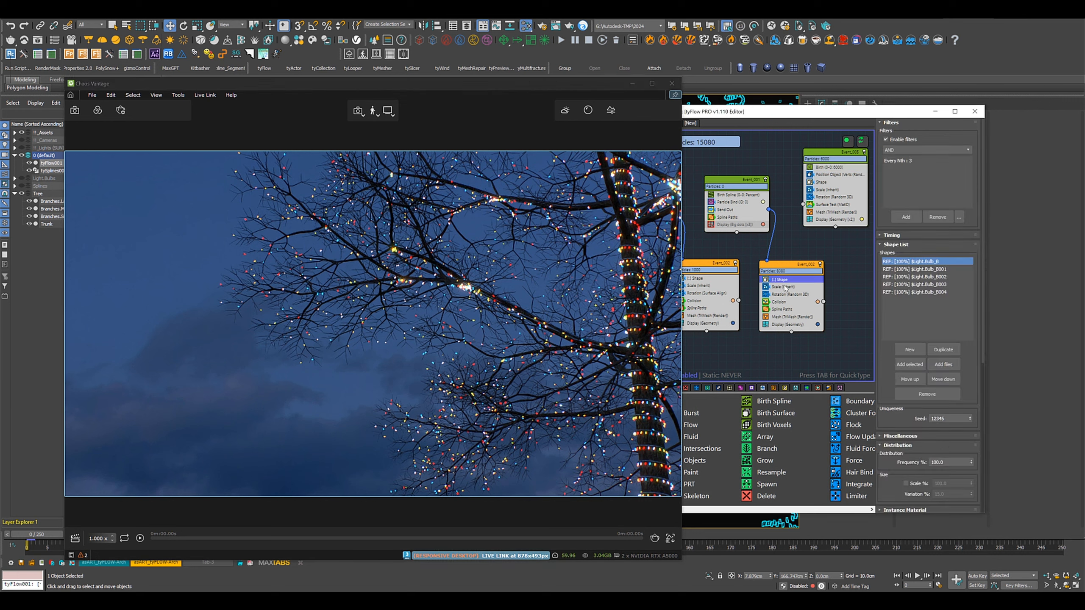
left_click(904, 161)
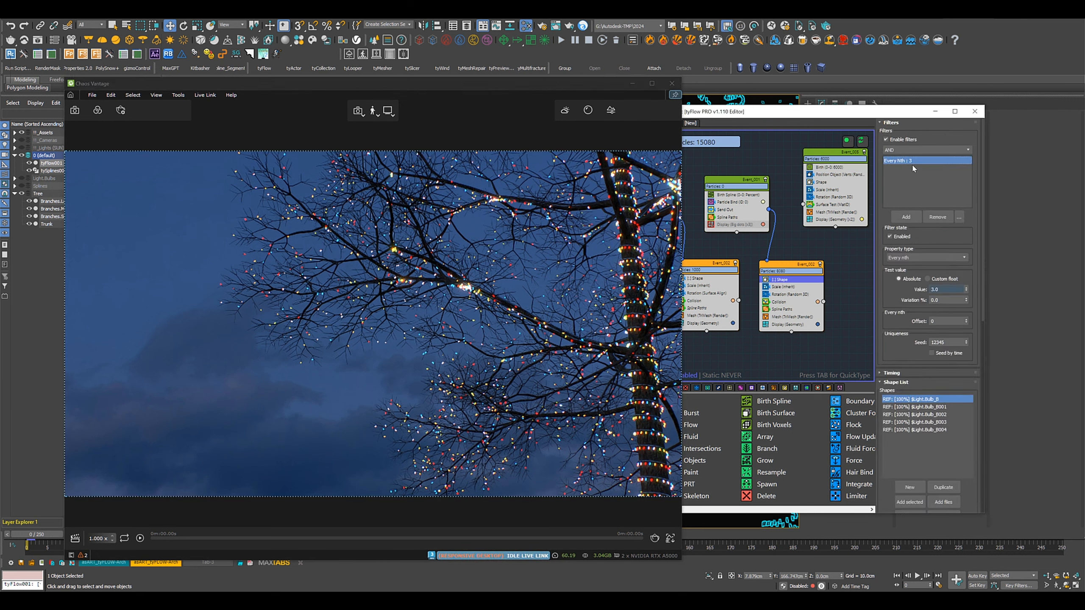
double_click(957, 289)
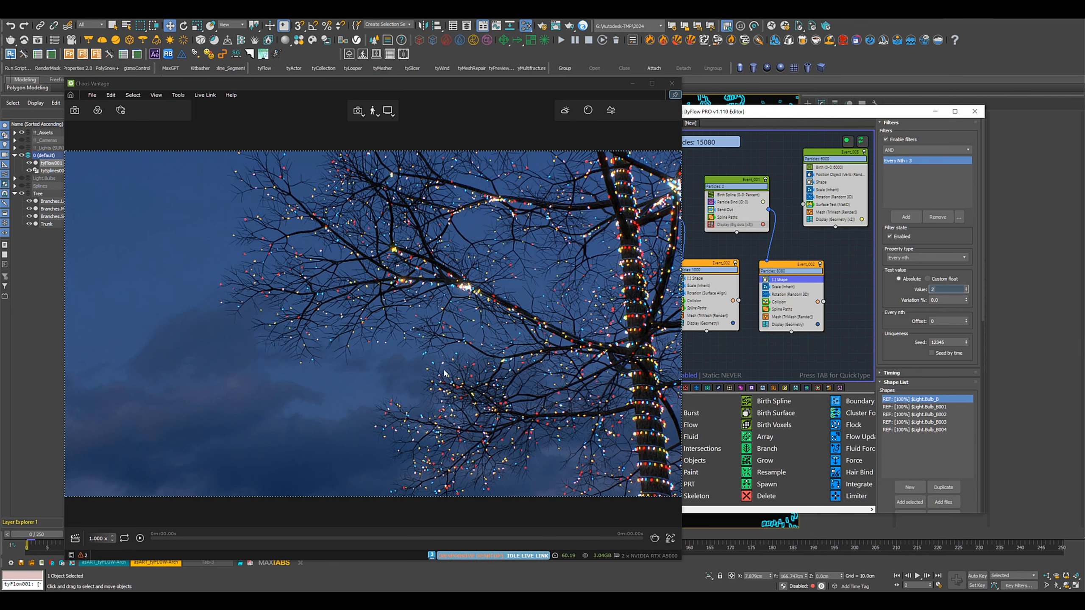
key("Return")
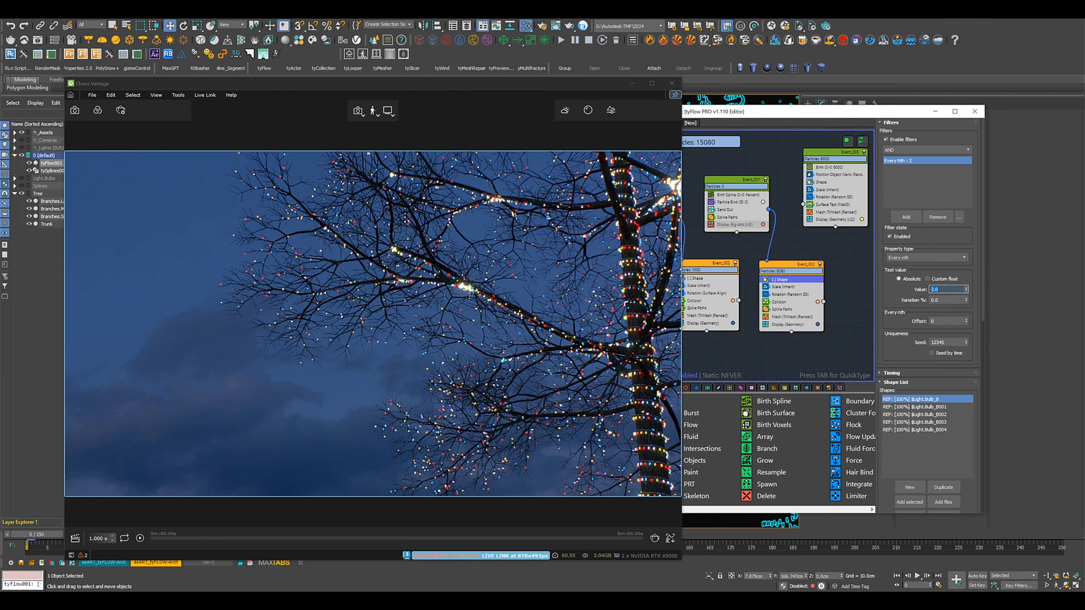
Set the Every Nth filter value to 2 in the Shape operator of the orange event with Rotation (Surface Align)
left_click(700, 279)
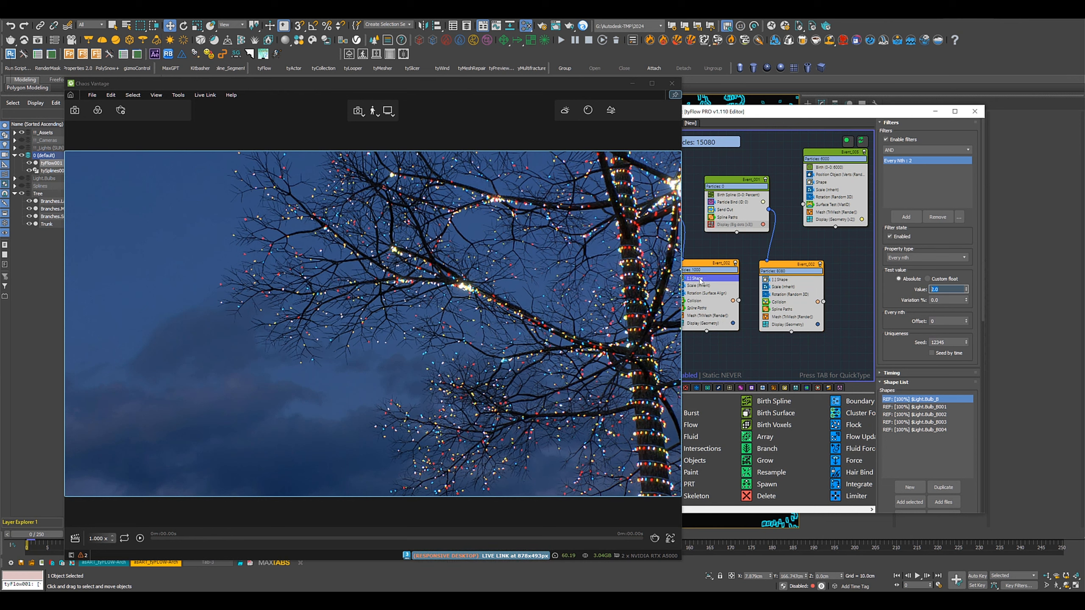
left_click(902, 161)
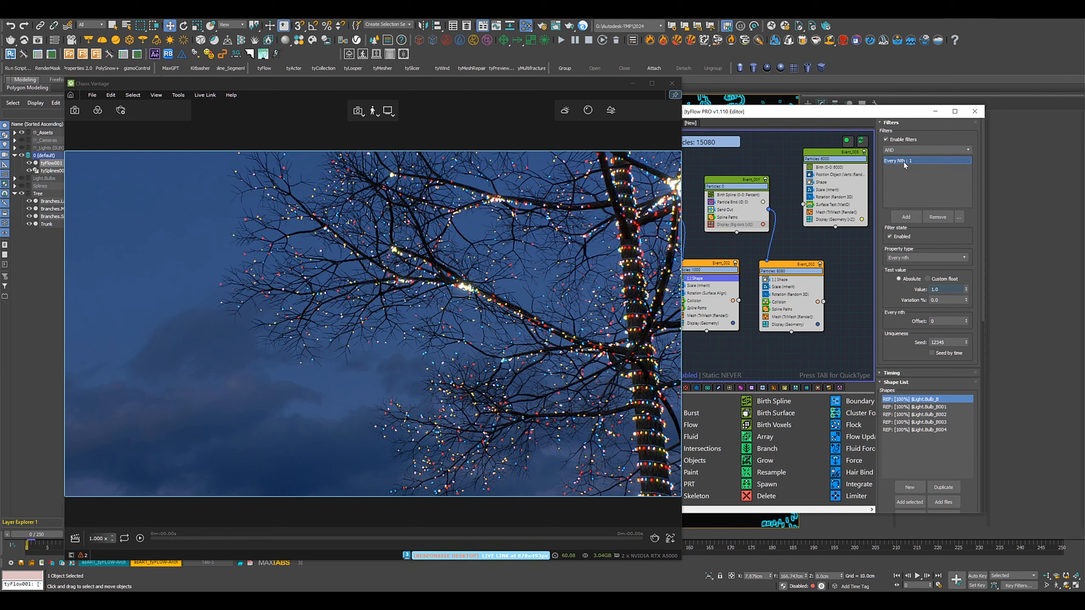
double_click(949, 289)
type("2")
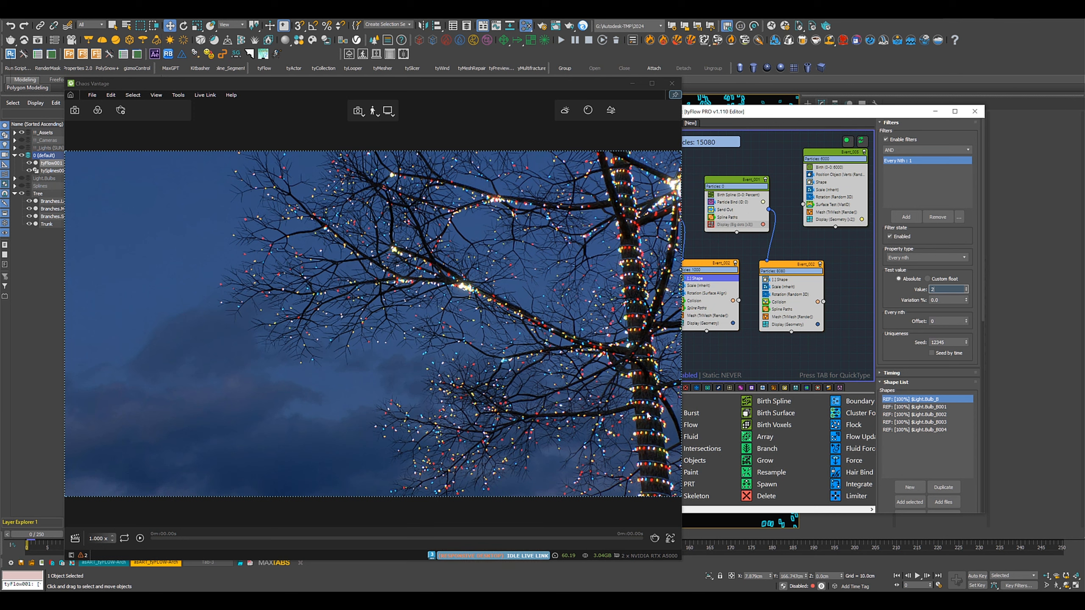
key("Return")
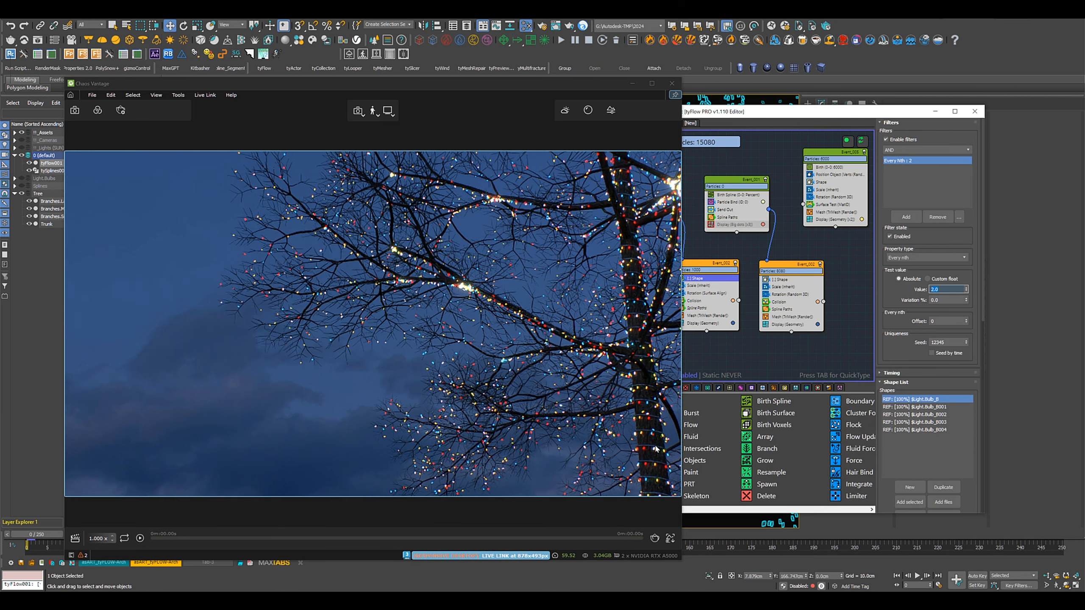
Examine the updated tree lights full-screen in Chaos Vantage, then restore and reposition its window beside the tyFlow editor
left_click(652, 84)
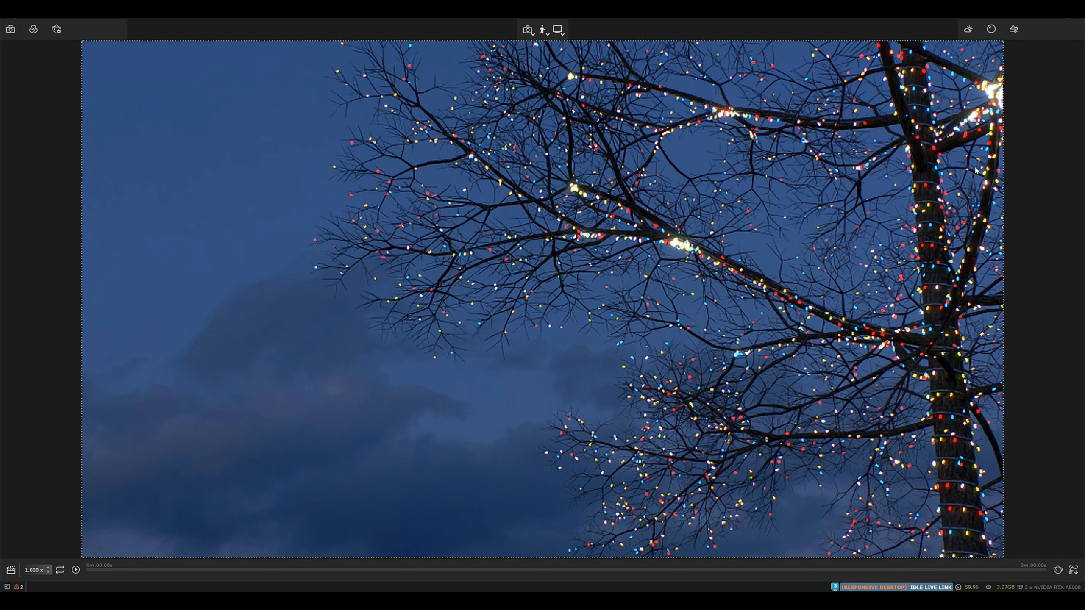
left_click(1055, 4)
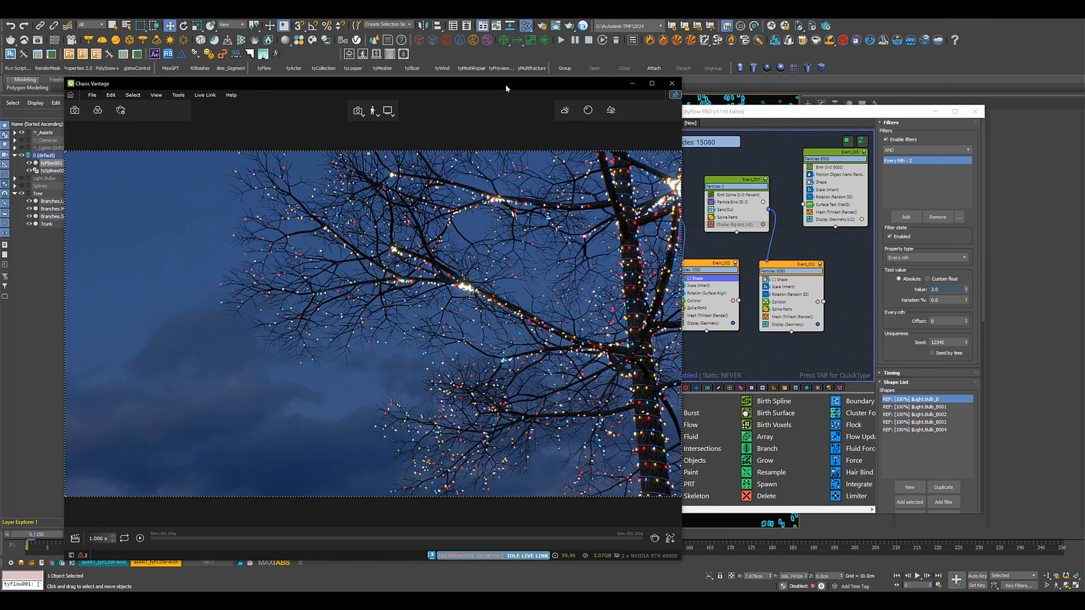
left_click_drag(506, 88, 526, 75)
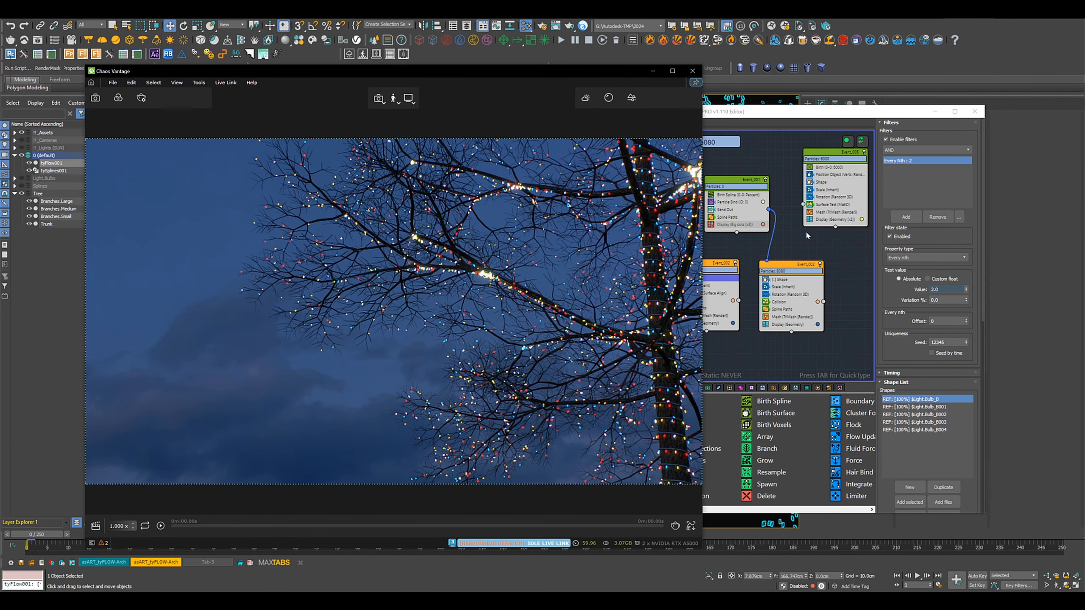
Remove bulbs Light.Bulb_B001 to Light.Bulb_B004 from the Shape operator of the Position Object event, leaving only Light.Bulb_B
left_click(822, 182)
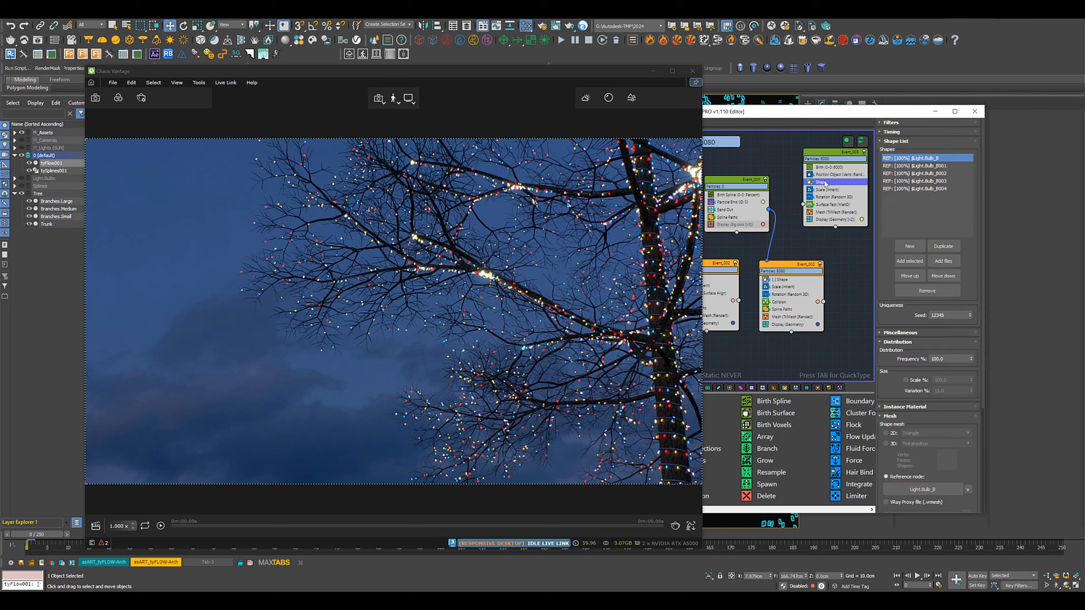
left_click(939, 166)
left_click(947, 189, "shift")
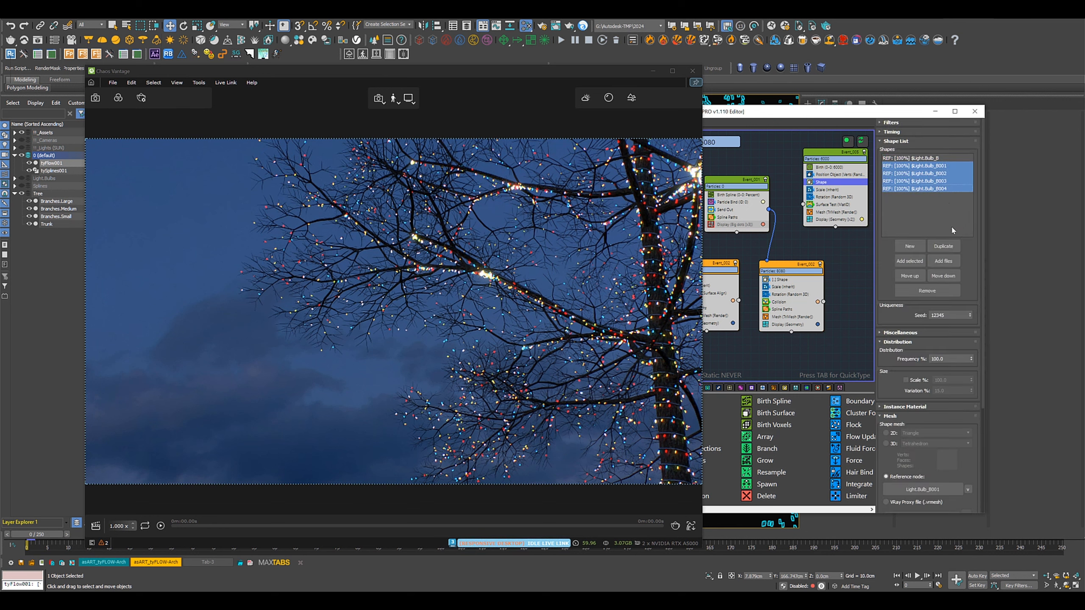
left_click(928, 291)
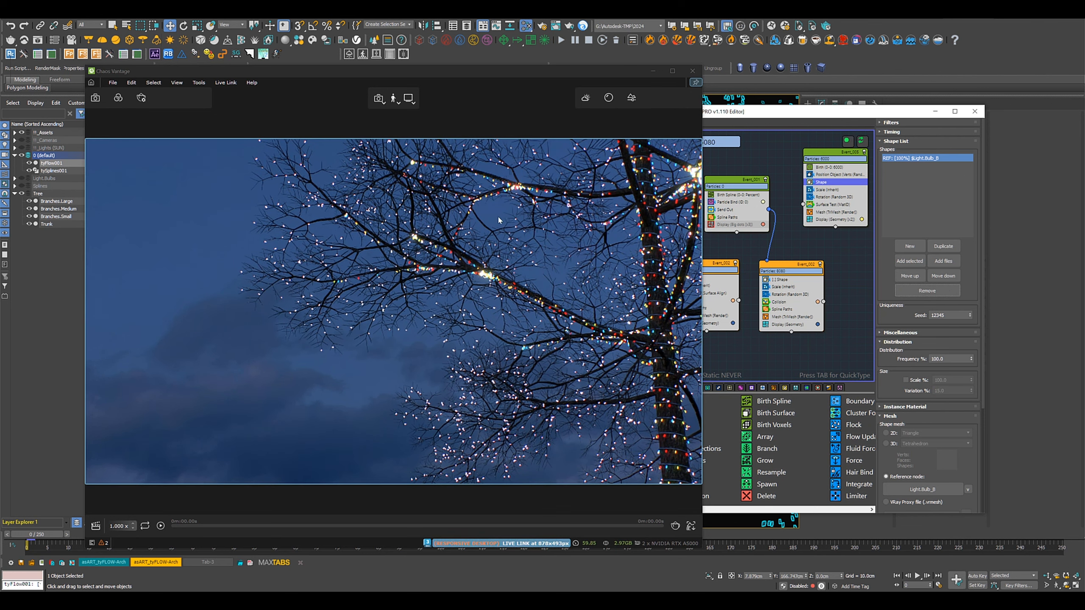
Remove Light.Bulb_B001 to Light.Bulb_B004 from the Shape operator of the orange event with Rotation (Random 3D)
left_click(782, 279)
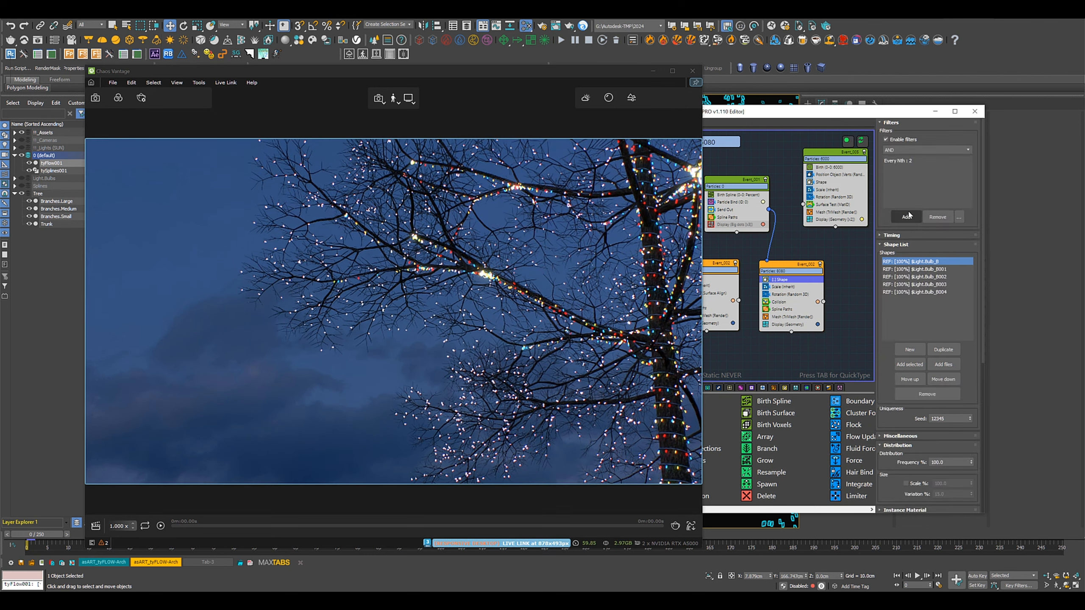
left_click(935, 292, "shift")
left_click(927, 393)
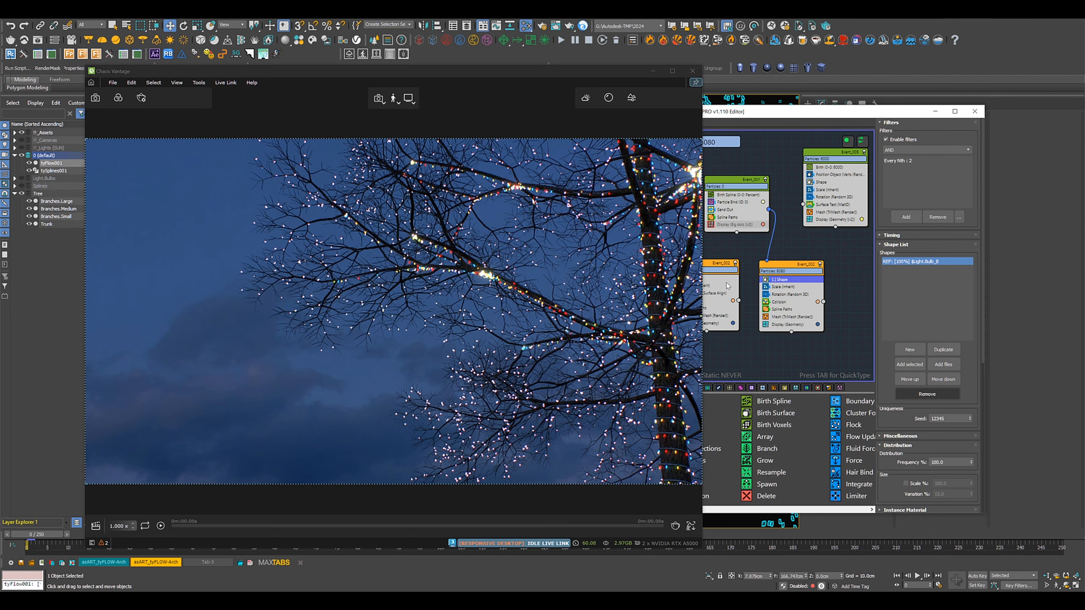
Uncover the orange event with Rotation (Surface Align) and remove Light.Bulb_B001 to Light.Bulb_B004 from its Shape operator
left_click_drag(724, 276, 734, 282)
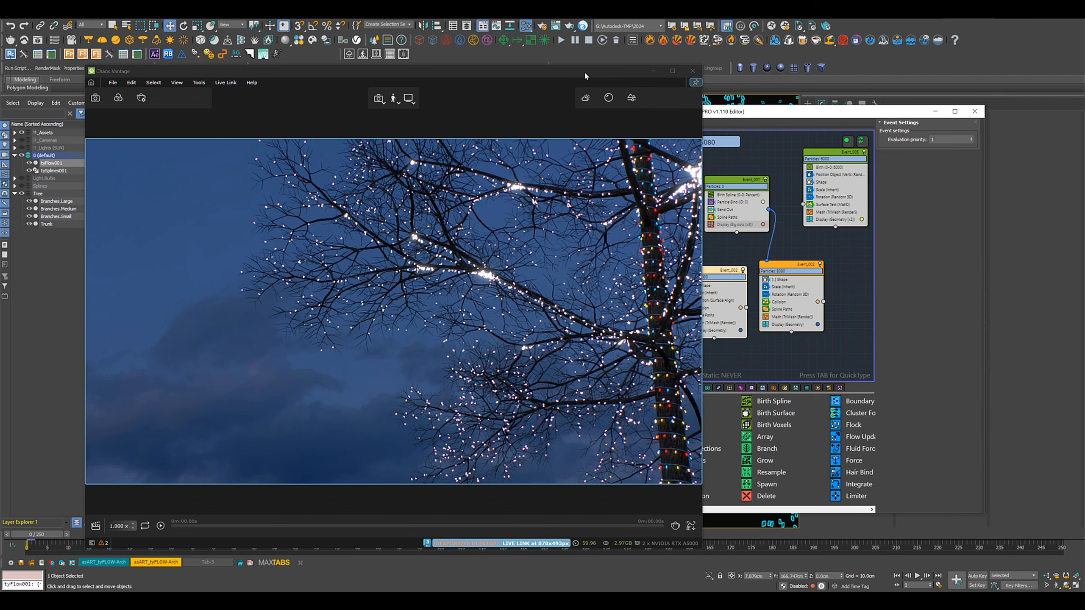
left_click_drag(584, 71, 530, 74)
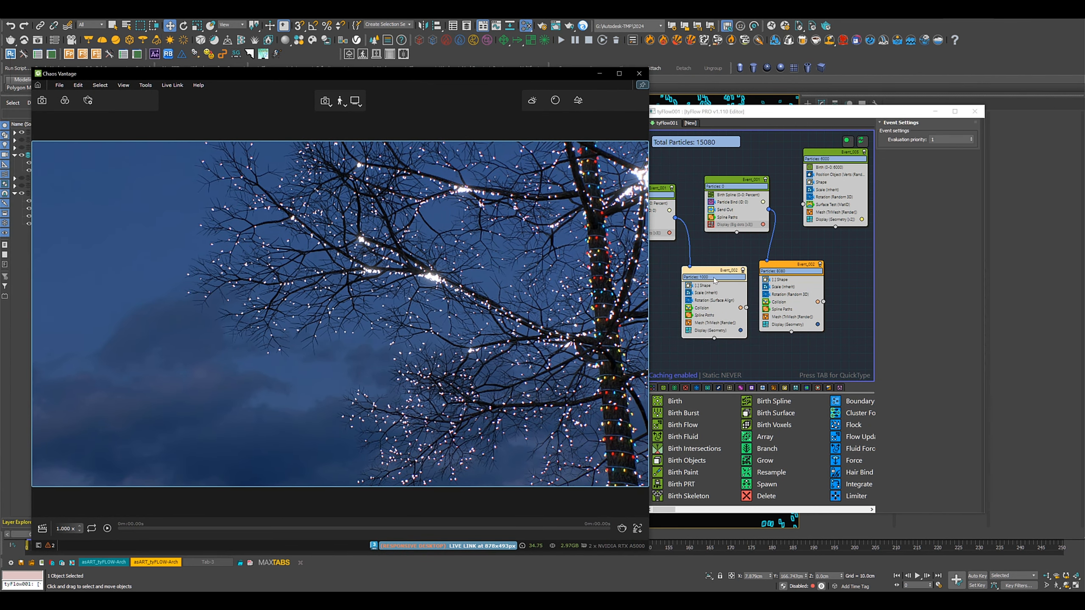
left_click(705, 286)
left_click(927, 269)
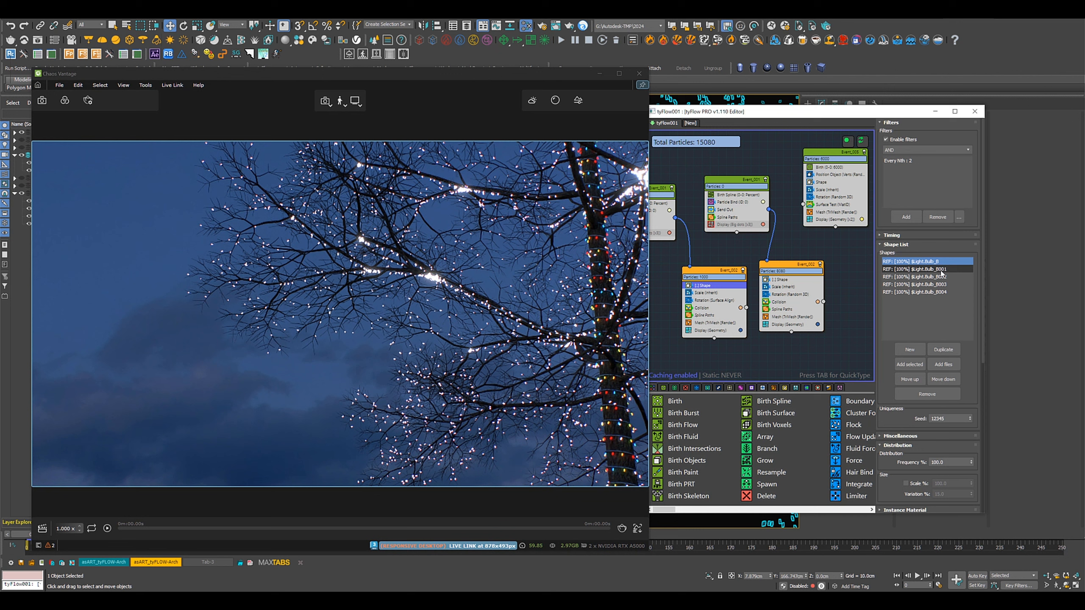
left_click(951, 291, "shift")
left_click(946, 394)
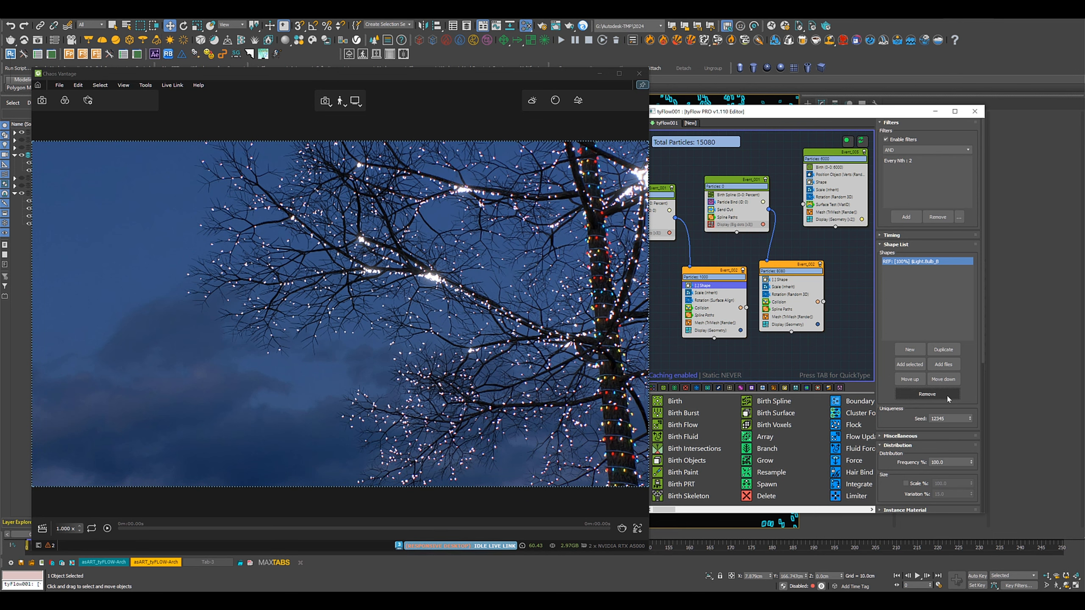
Return to 3ds Max, open the Slate Material Editor and set the light color of Material #88 to yellow FFFF6C
left_click(621, 74)
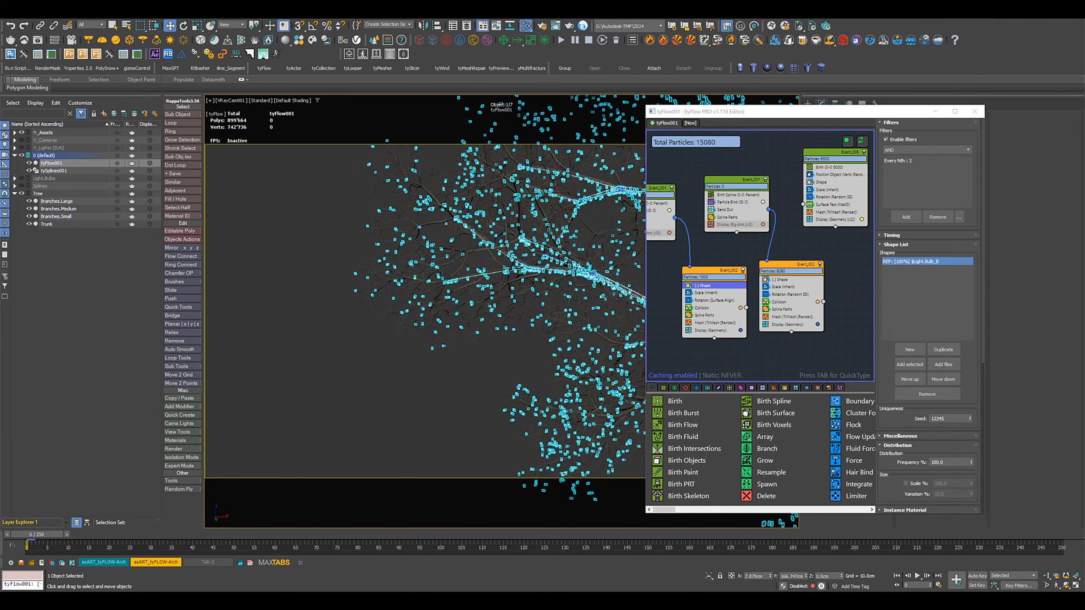
key("m")
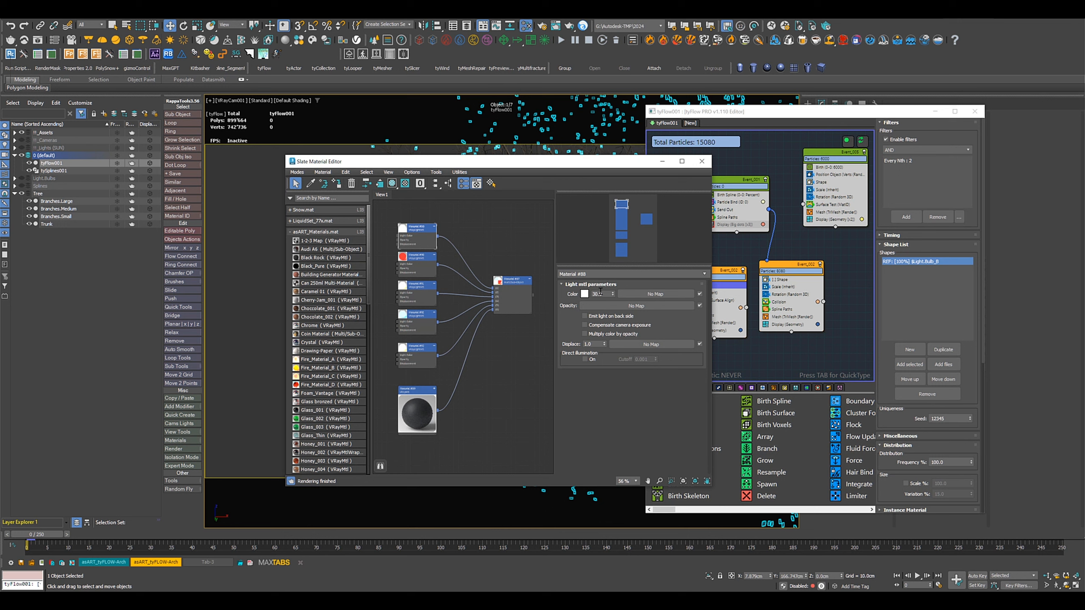
left_click(585, 294)
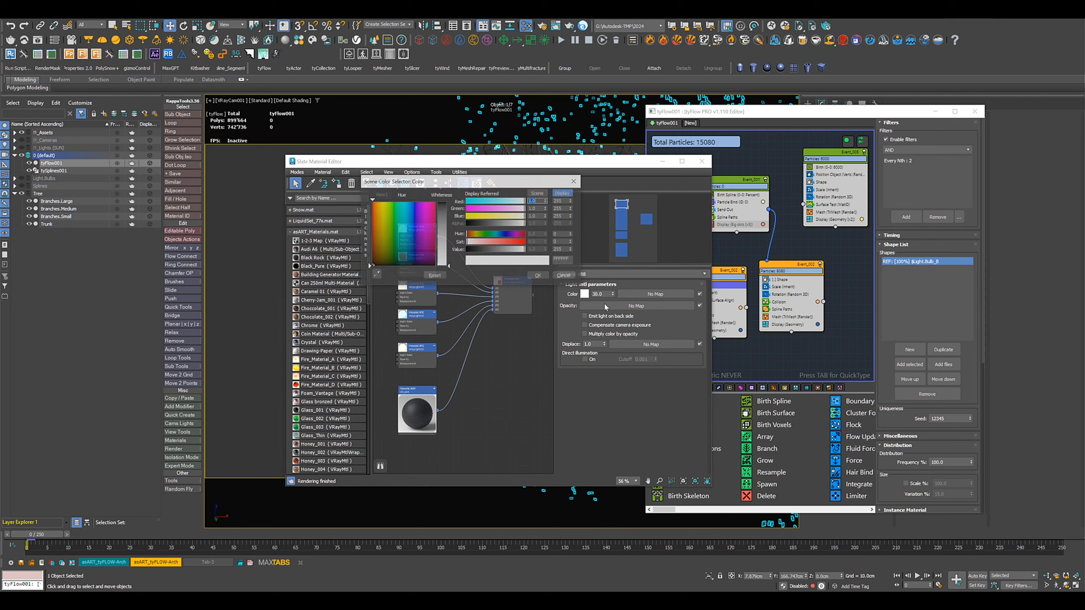
left_click(492, 216)
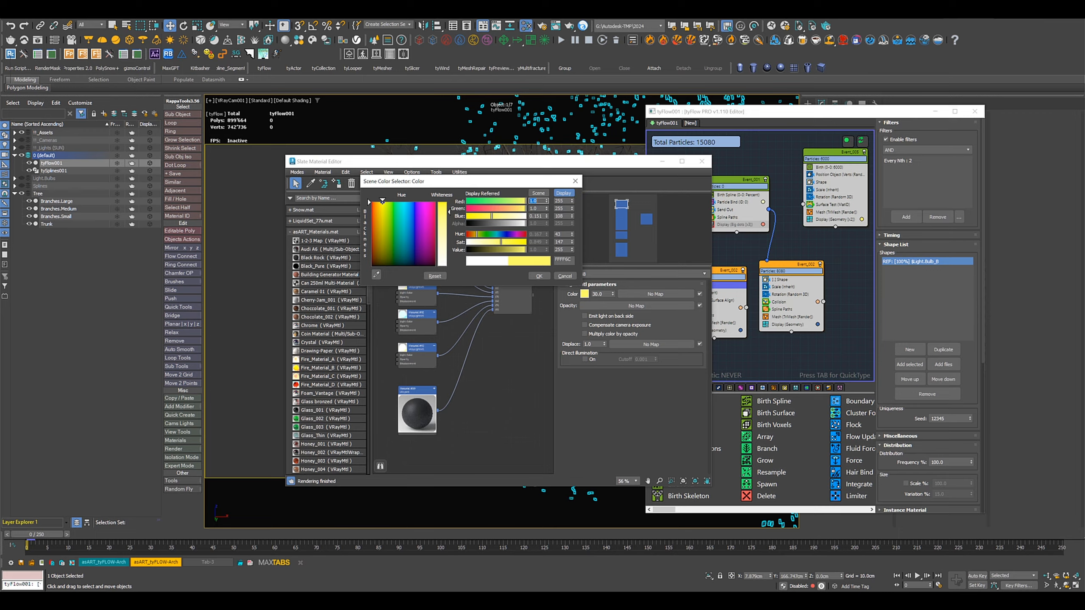
left_click(523, 602)
left_click(537, 276)
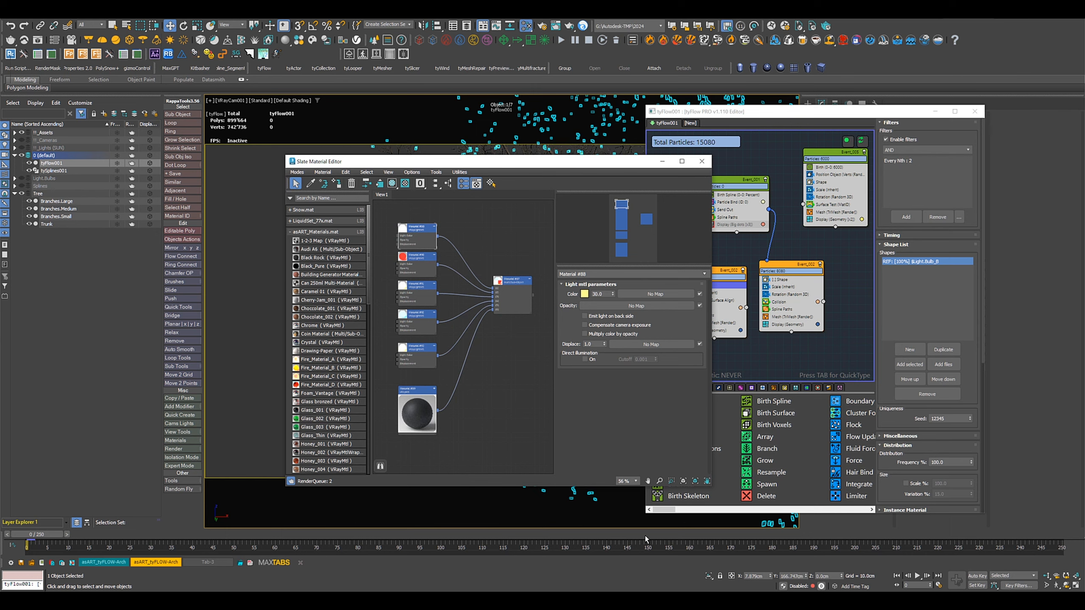
Switch to Chaos Vantage and raise the bloom intensity to 0.661 in the color corrections
mouse_move(523, 600)
left_click(523, 573)
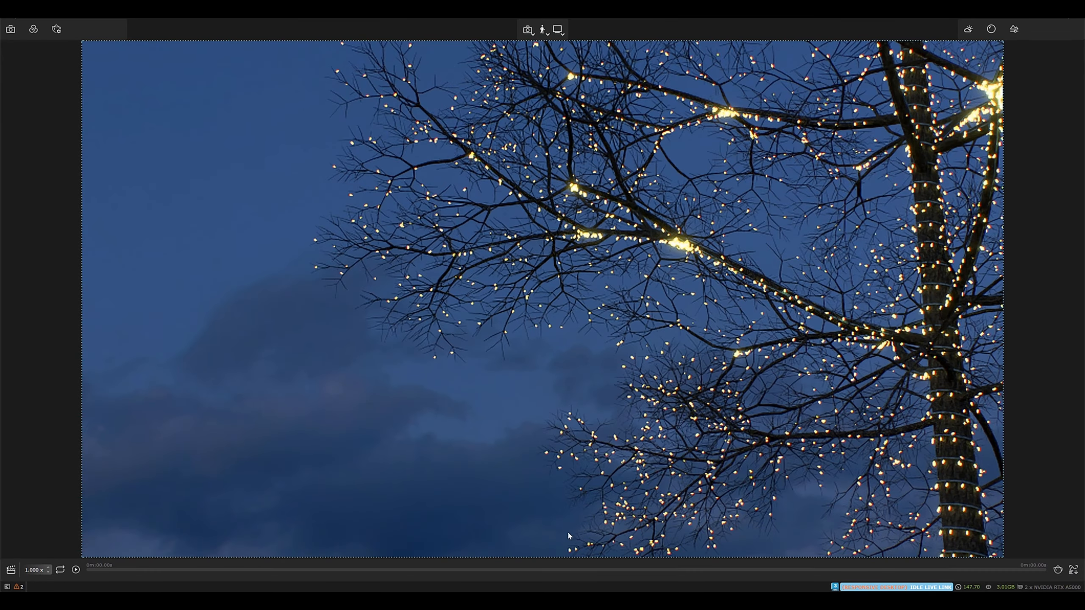
left_click(34, 30)
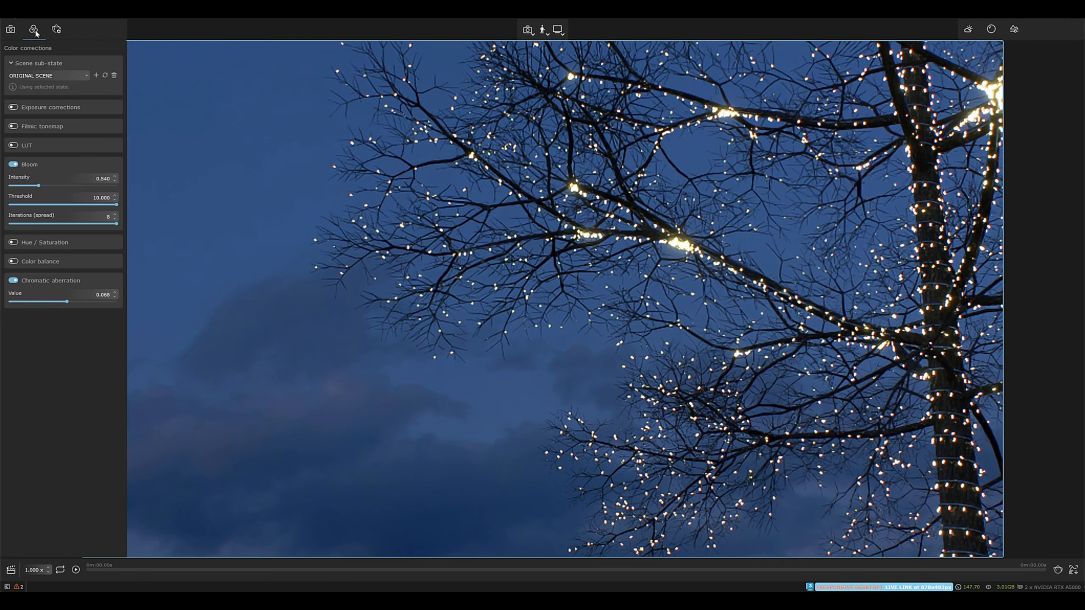
left_click(45, 186)
mouse_move(45, 186)
left_mouse_down()
mouse_move(56, 183)
mouse_move(45, 181)
left_mouse_up()
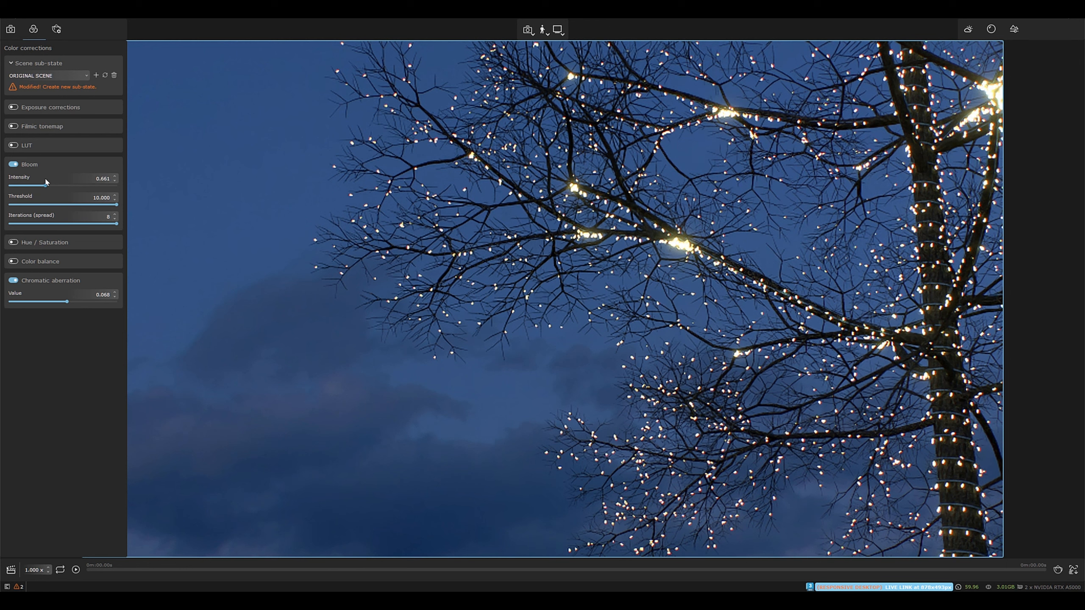
left_click(370, 281)
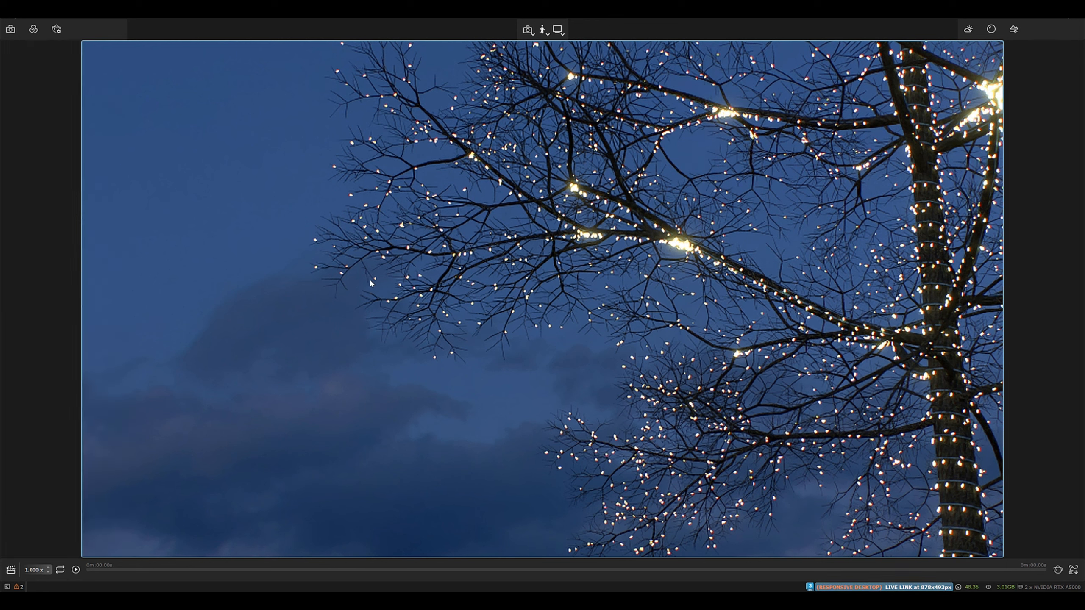